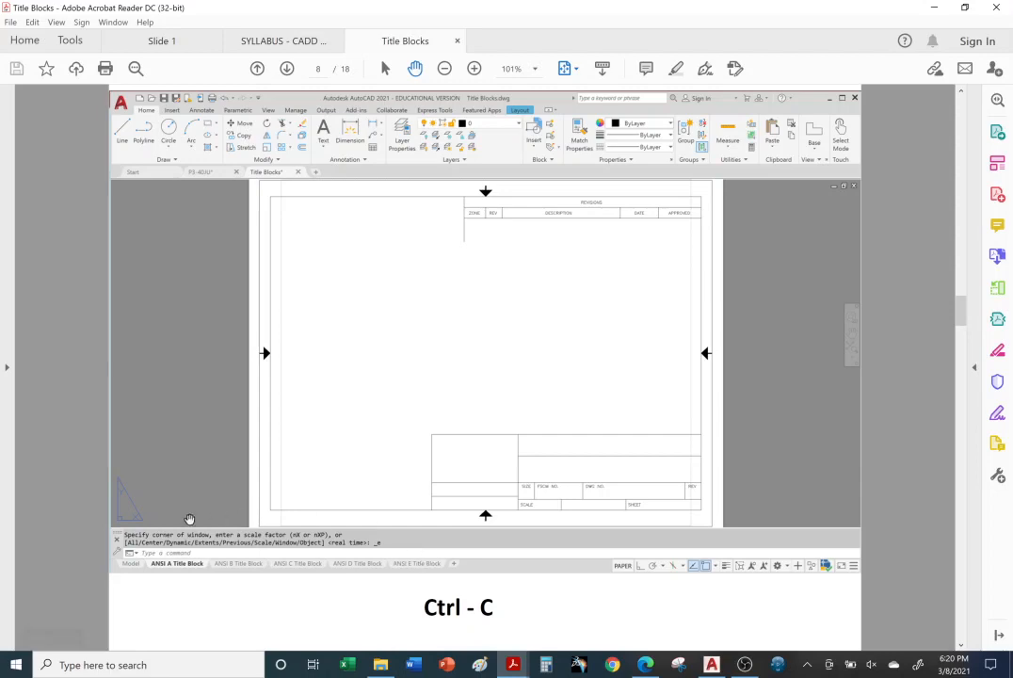
# Step: Open the FORMAT WBOLCK drawing from the Title Block folder under Ch.4 in File Explorer, accepting the student-version plot stamp
pyautogui.click(380, 664)
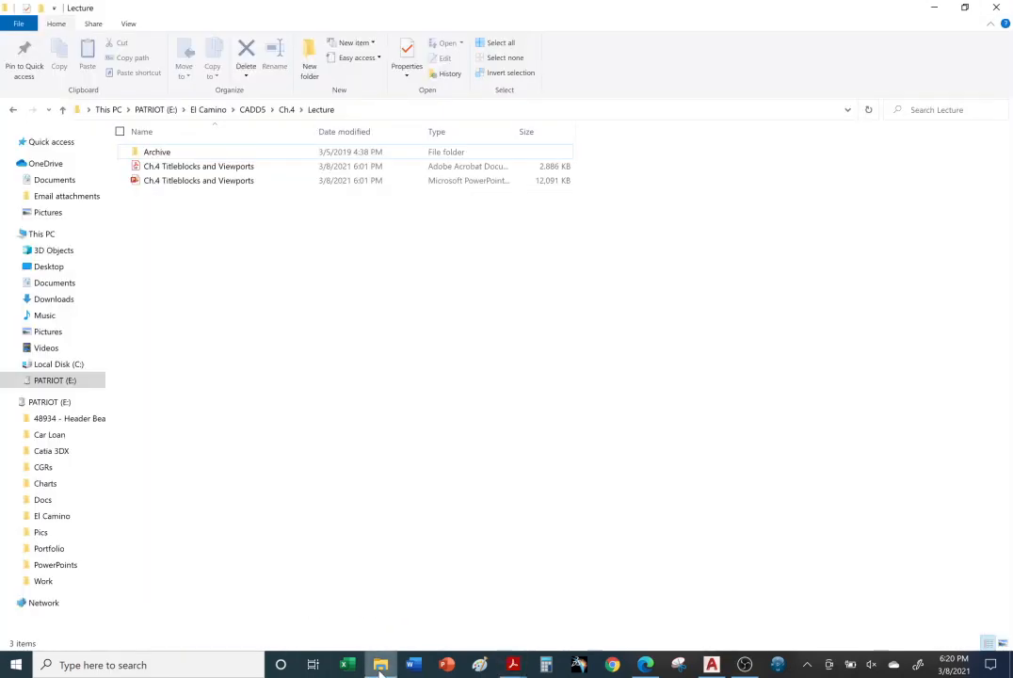
pyautogui.click(288, 109)
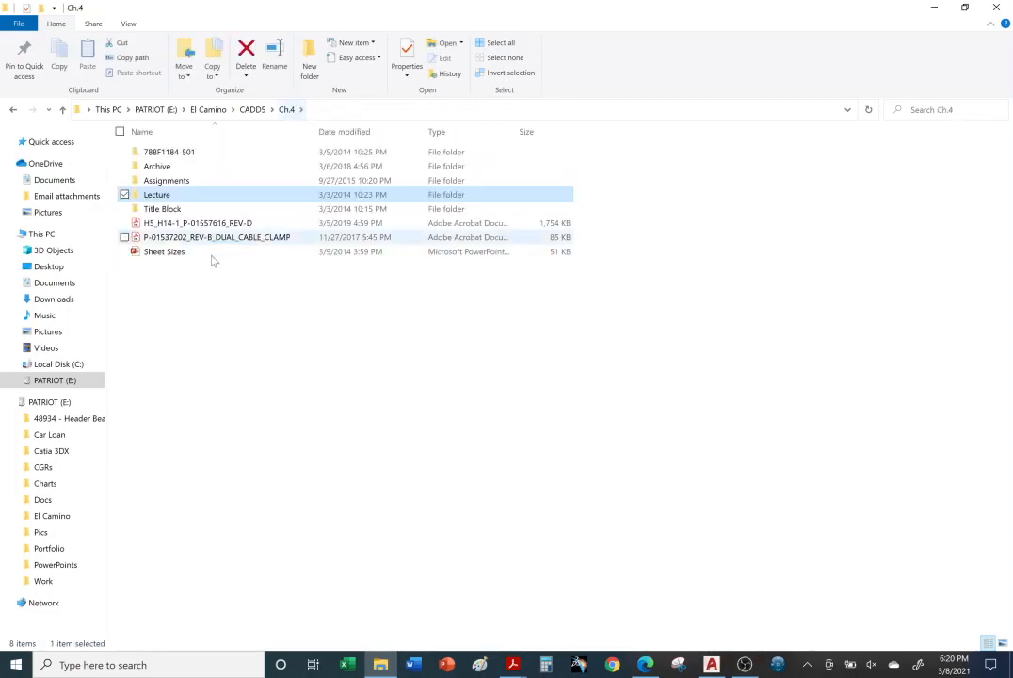
pyautogui.doubleClick(185, 210)
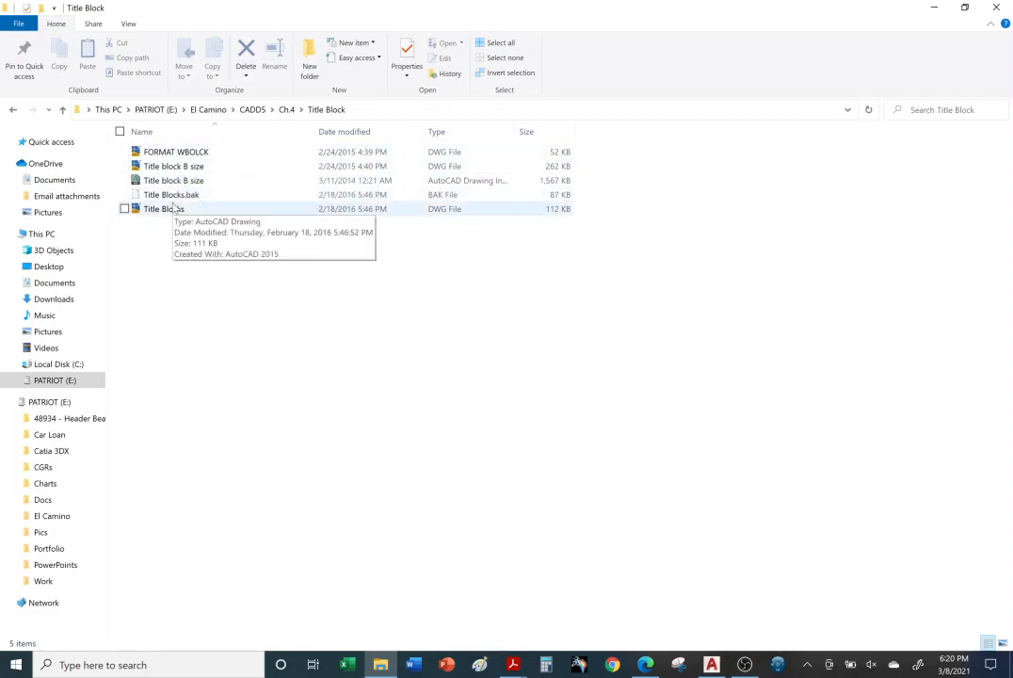
pyautogui.doubleClick(179, 152)
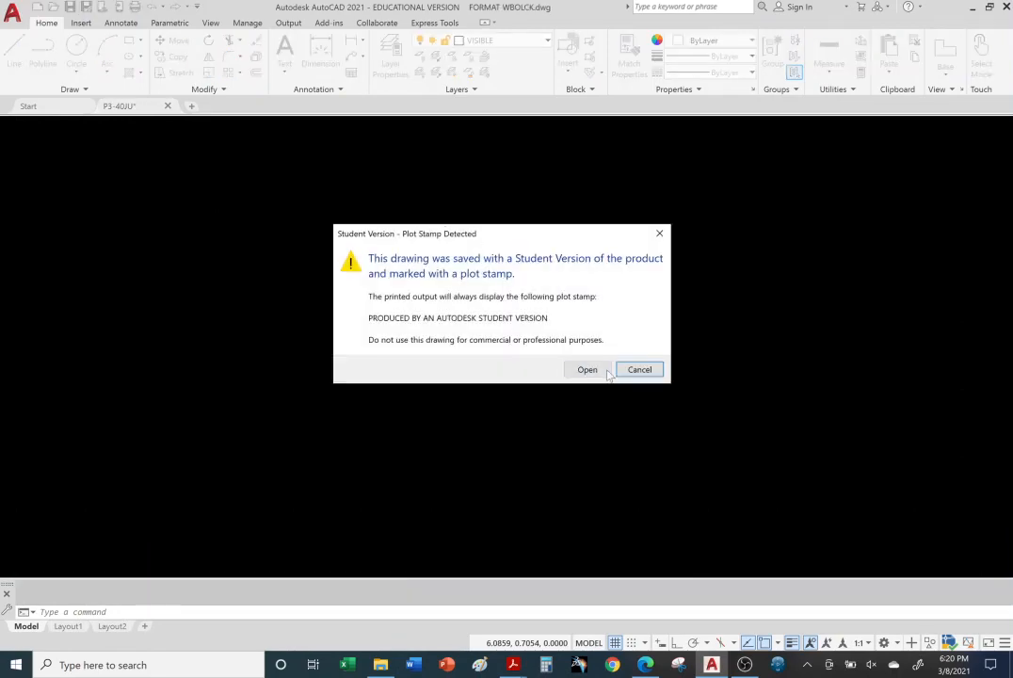
pyautogui.click(593, 370)
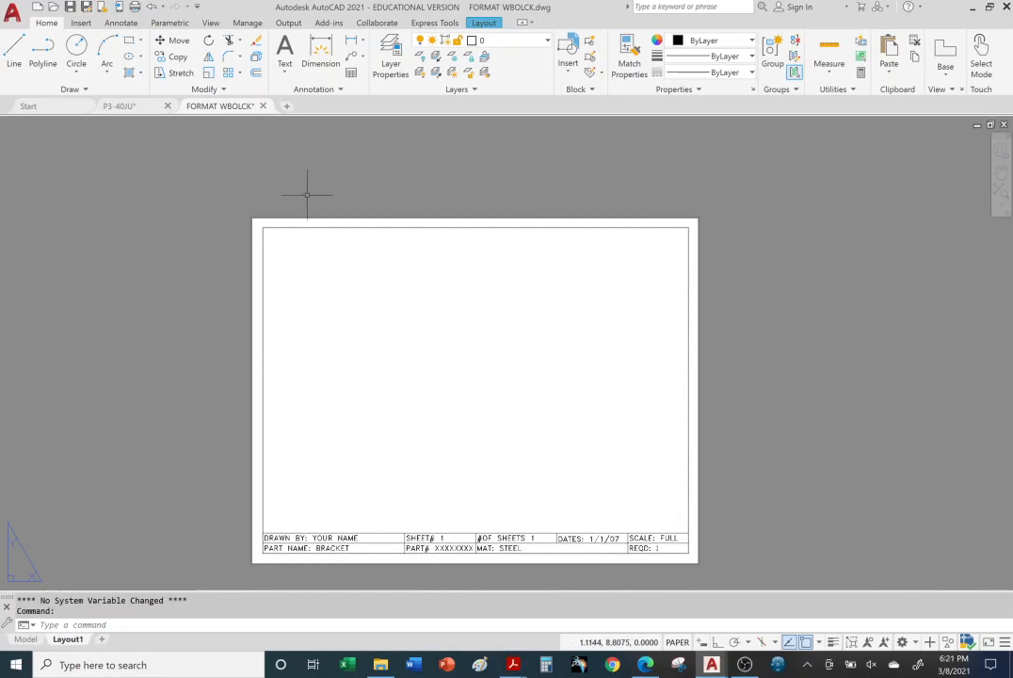
# Step: Copy the whole title block, with its border and text, from the FORMAT WBOLCK layout to the clipboard
pyautogui.moveTo(174, 200)
pyautogui.mouseDown()
pyautogui.moveTo(235, 176)
pyautogui.moveTo(594, 176)
pyautogui.moveTo(789, 252)
pyautogui.moveTo(819, 302)
pyautogui.moveTo(817, 410)
pyautogui.moveTo(728, 571)
pyautogui.moveTo(561, 581)
pyautogui.moveTo(175, 570)
pyautogui.mouseUp()
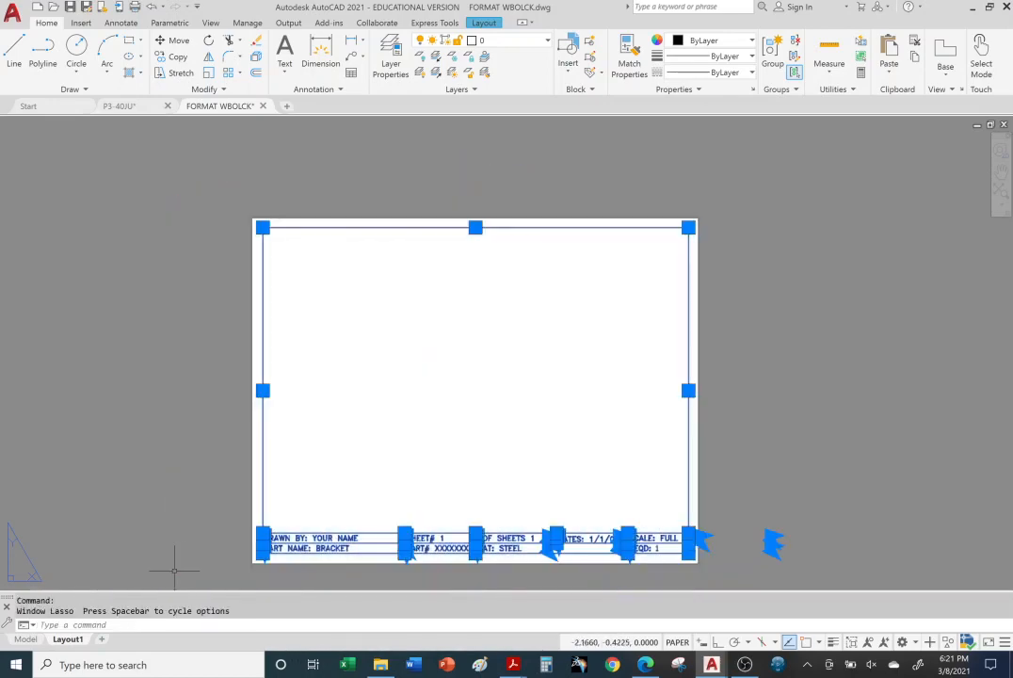
pyautogui.rightClick(382, 230)
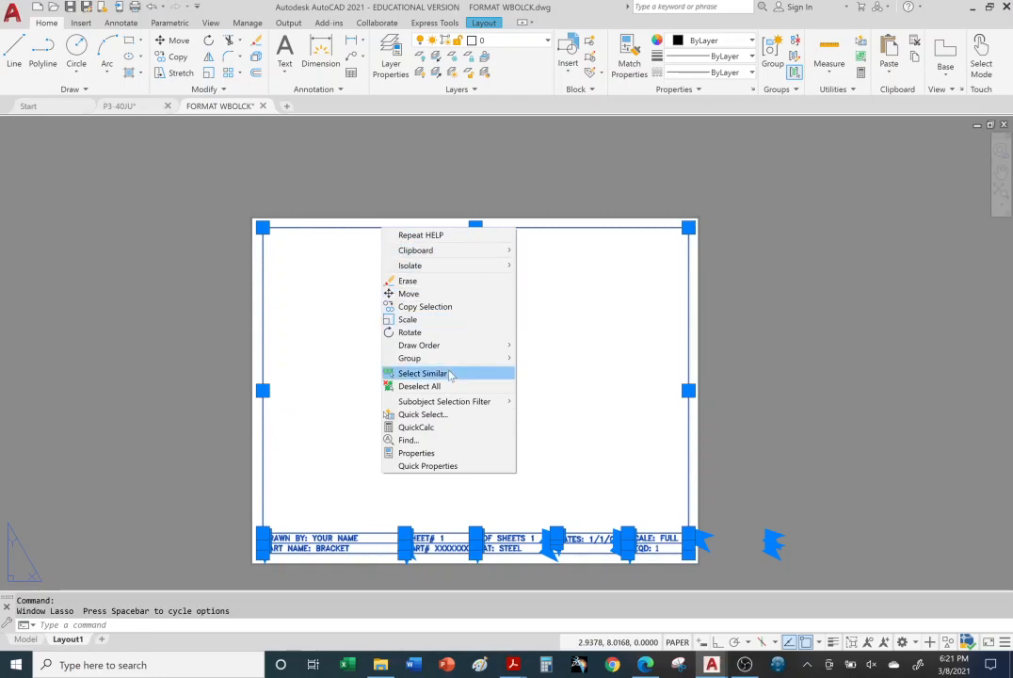
pyautogui.click(205, 352)
pyautogui.moveTo(155, 353); pyautogui.dragTo(137, 352)
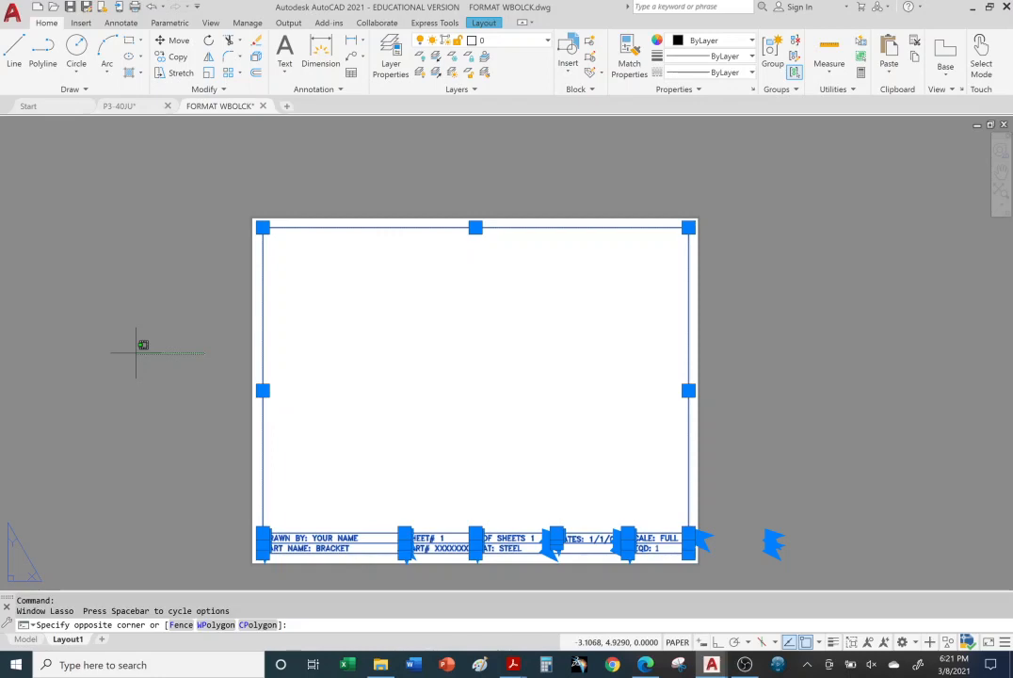
pyautogui.moveTo(136, 352); pyautogui.dragTo(137, 352)
pyautogui.hotkey('ctrl', 'c')
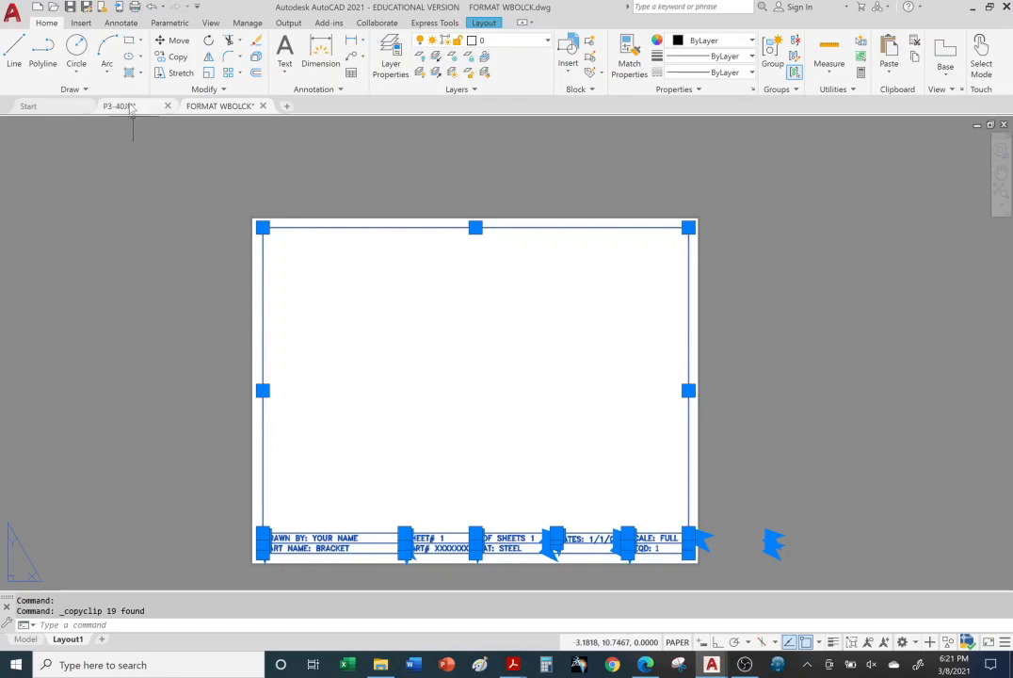
# Step: Paste the copied title block into the model space of P3-40JU so its border surrounds the three views
pyautogui.moveTo(134, 109)
pyautogui.click(64, 183)
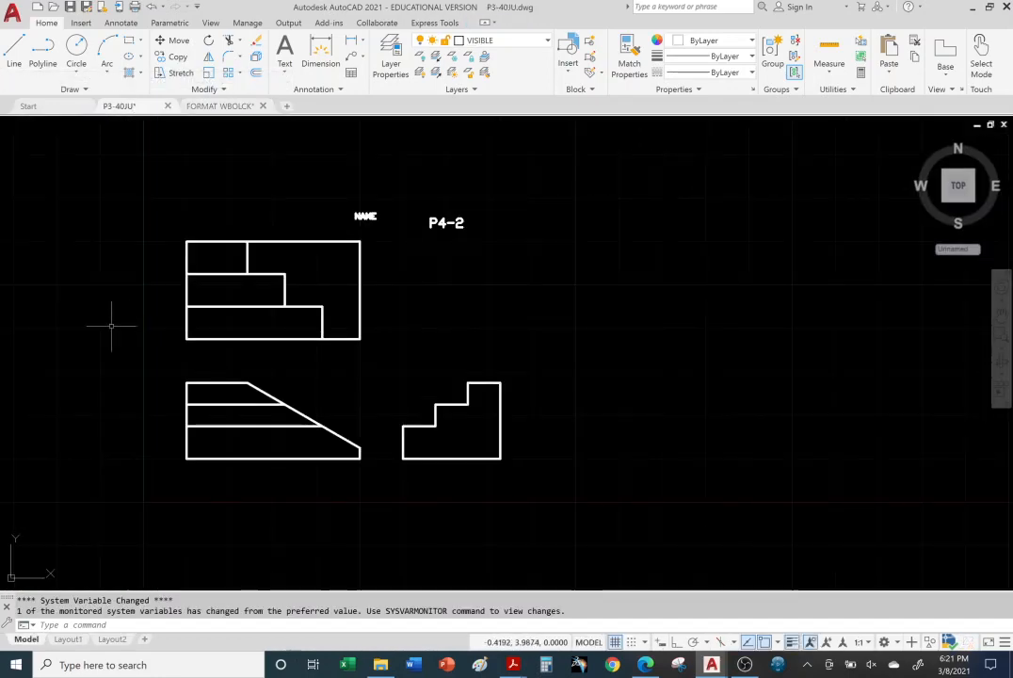
pyautogui.moveTo(93, 319); pyautogui.dragTo(247, 340, button='middle')
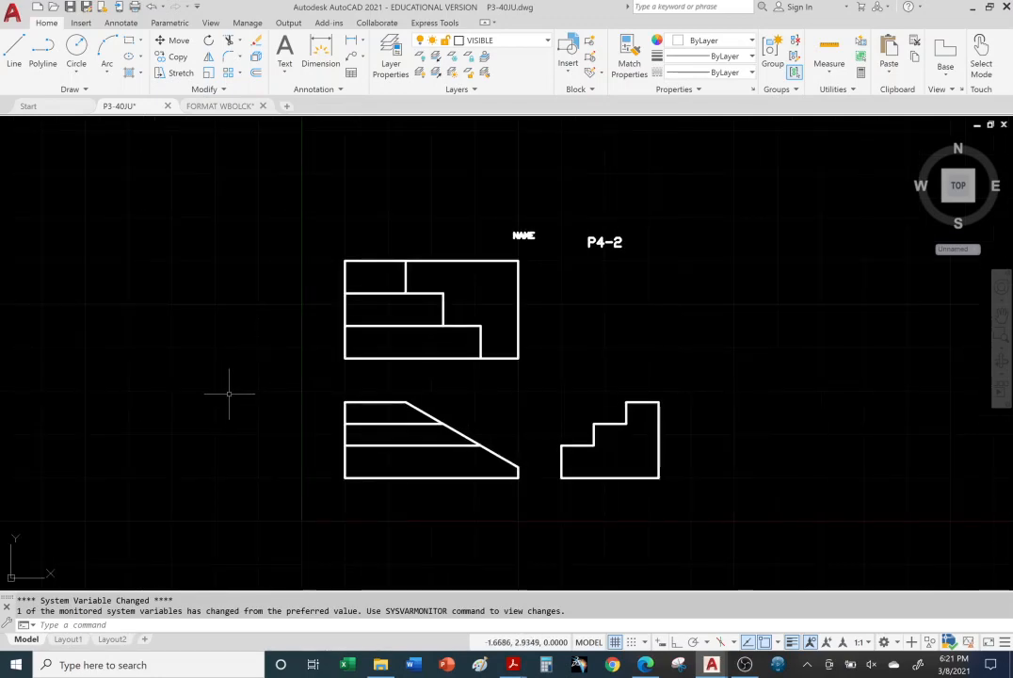
pyautogui.hotkey('ctrl', 'v')
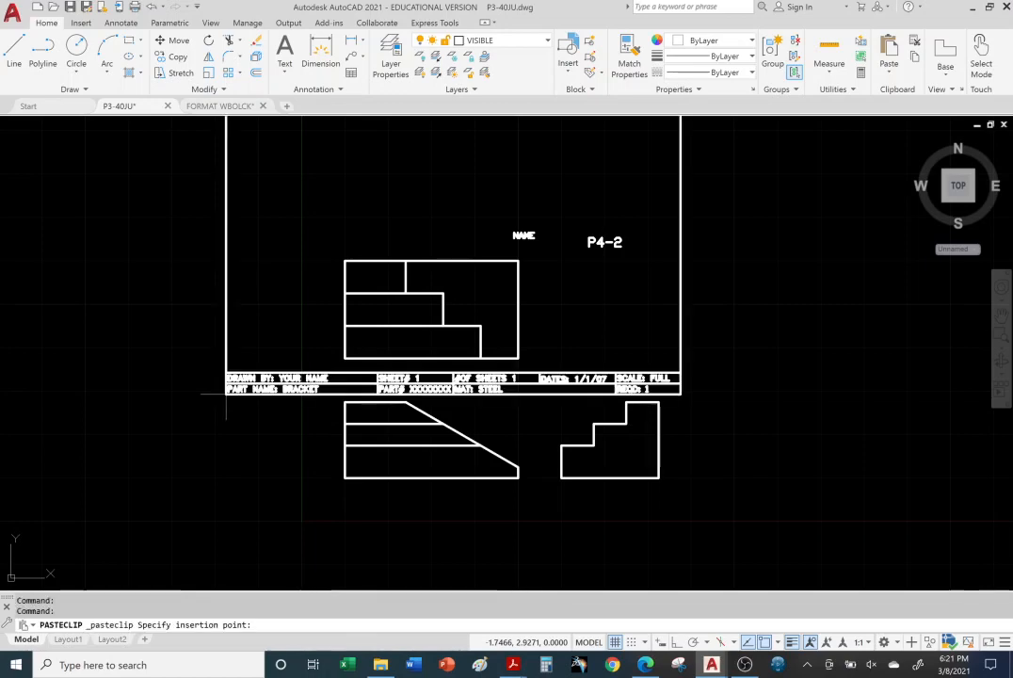
pyautogui.click(263, 546)
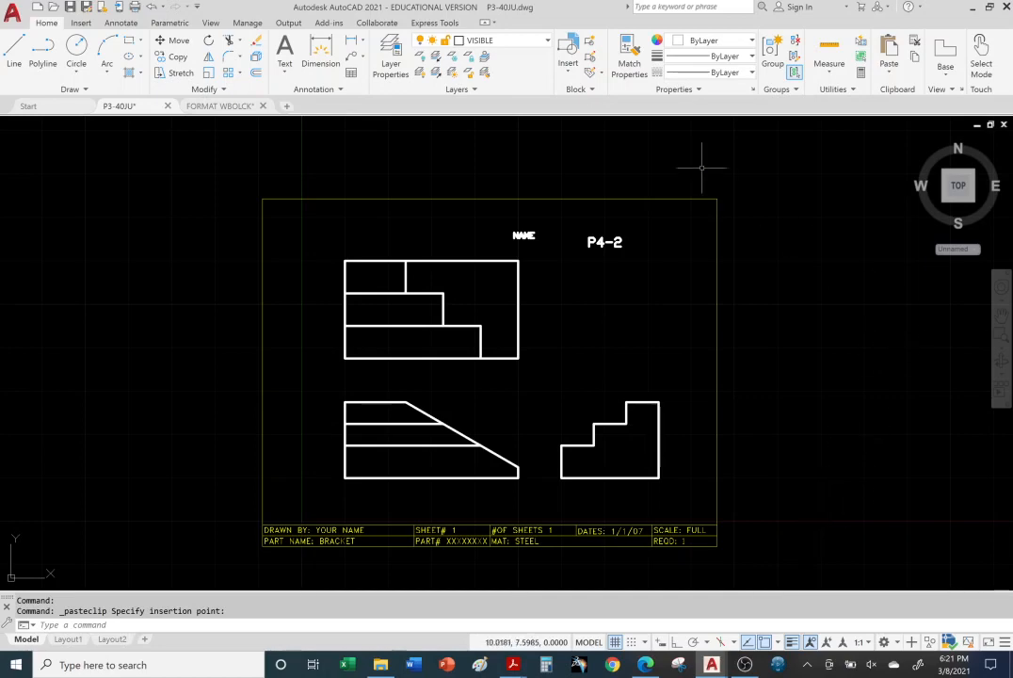
# Step: Examine the layer list of P3-40JU and compare layer 0 with the pasted title block
pyautogui.click(545, 43)
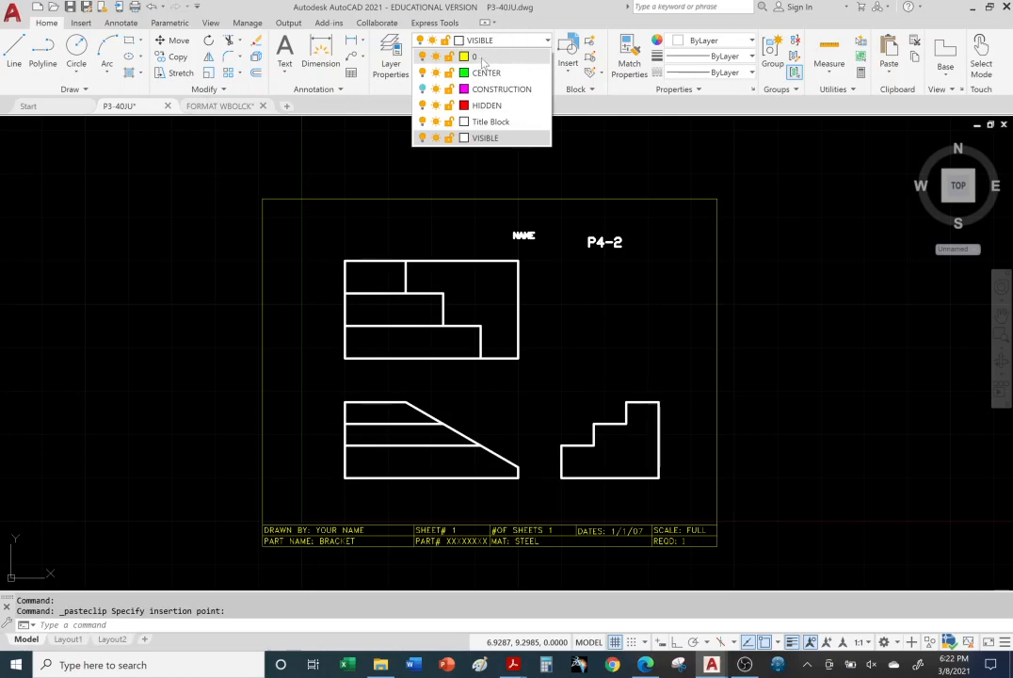
pyautogui.click(752, 307)
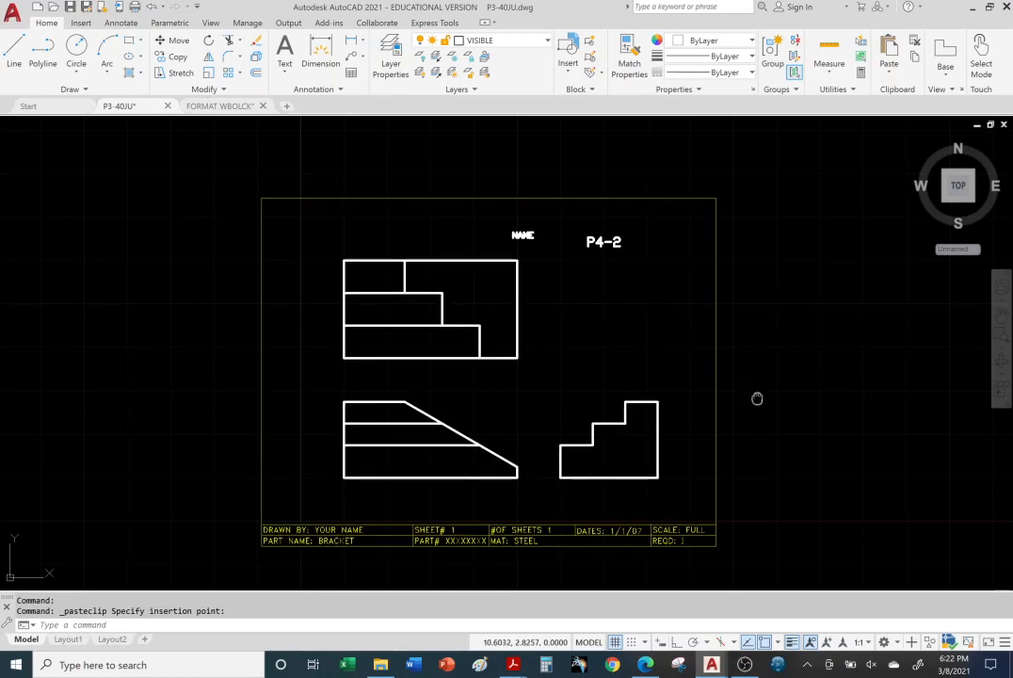
pyautogui.moveTo(756, 400); pyautogui.dragTo(721, 344, button='middle')
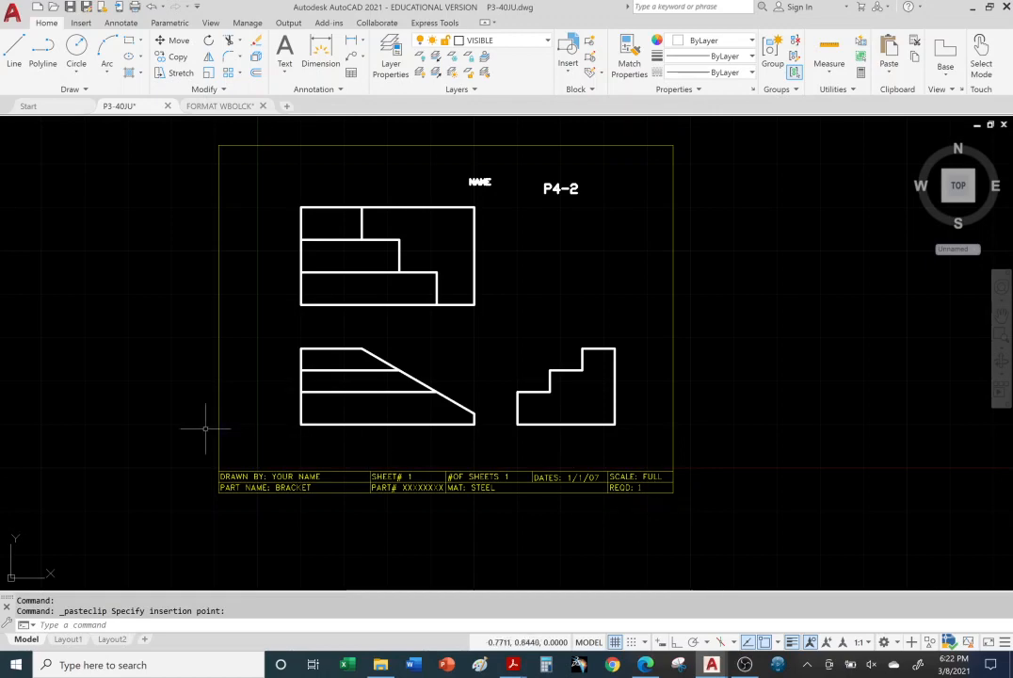
pyautogui.click(545, 42)
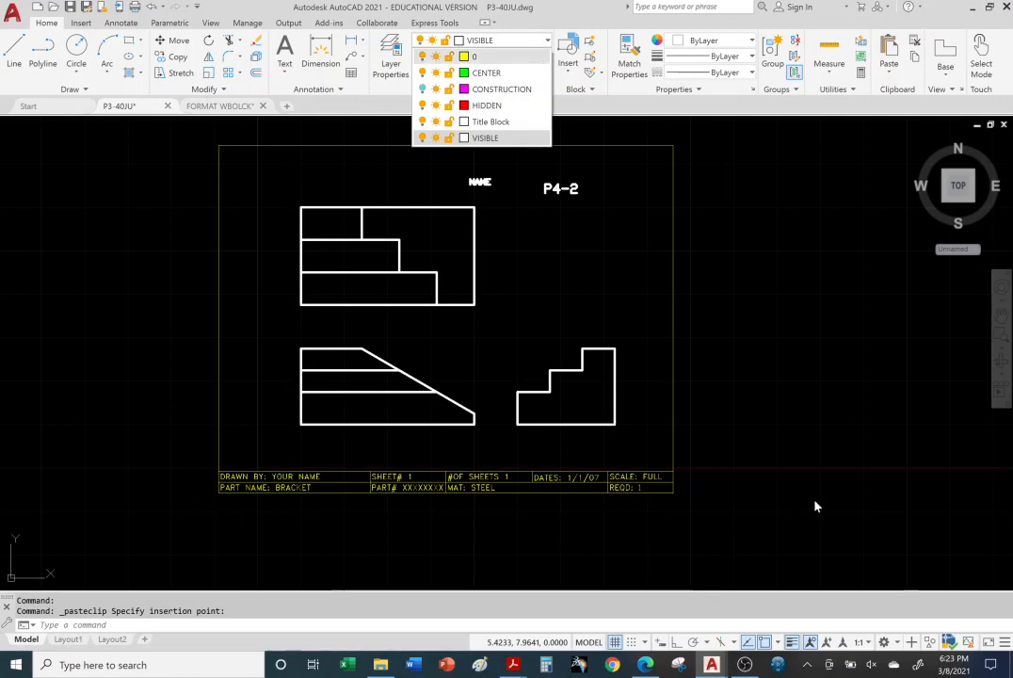
pyautogui.click(808, 442)
pyautogui.click(802, 429)
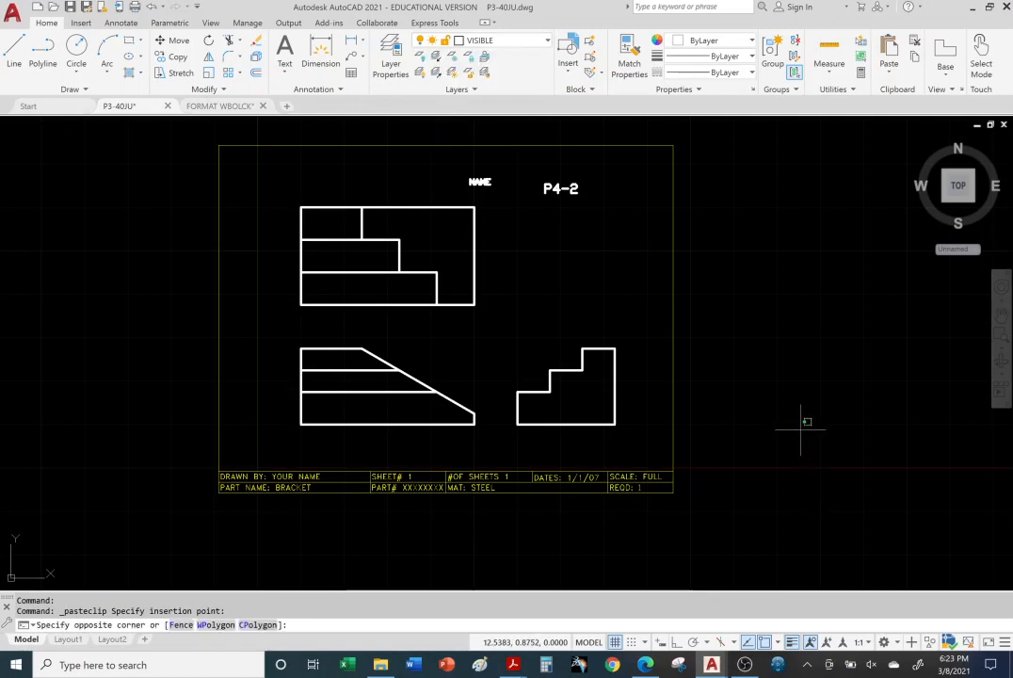
pyautogui.click(801, 428)
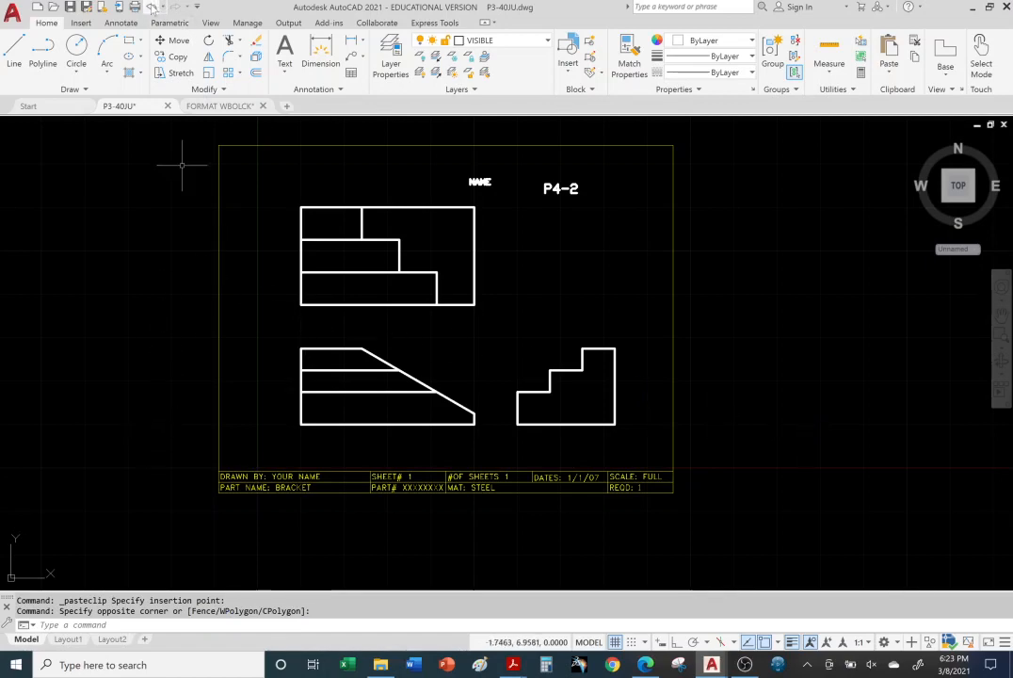
# Step: Undo the last view pan and the pasting of the title block in P3-40JU
pyautogui.click(152, 7)
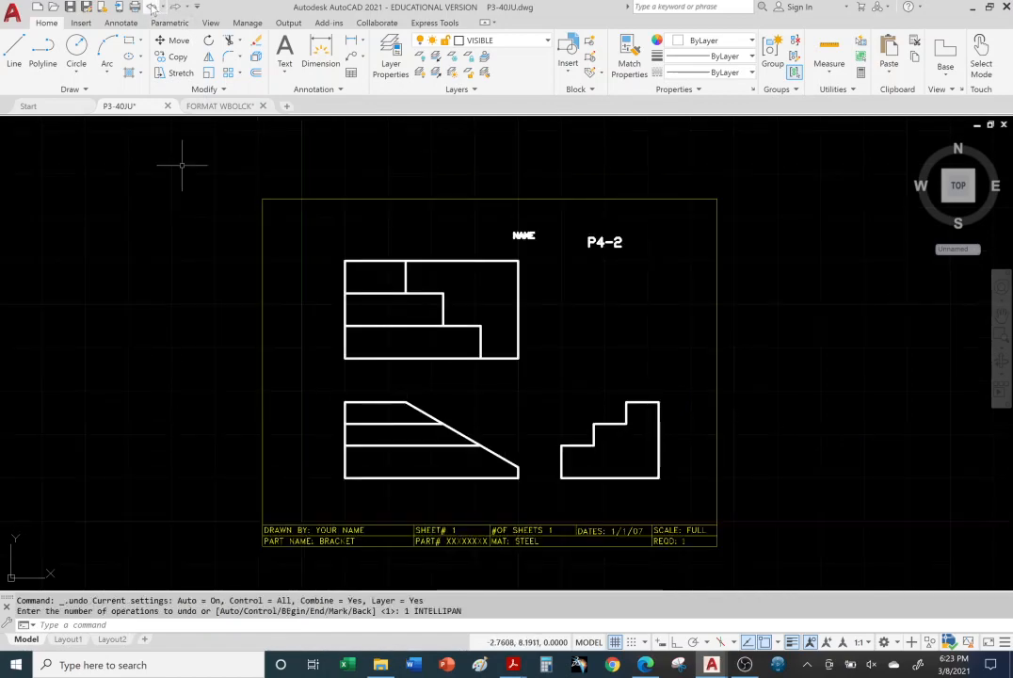
pyautogui.click(152, 7)
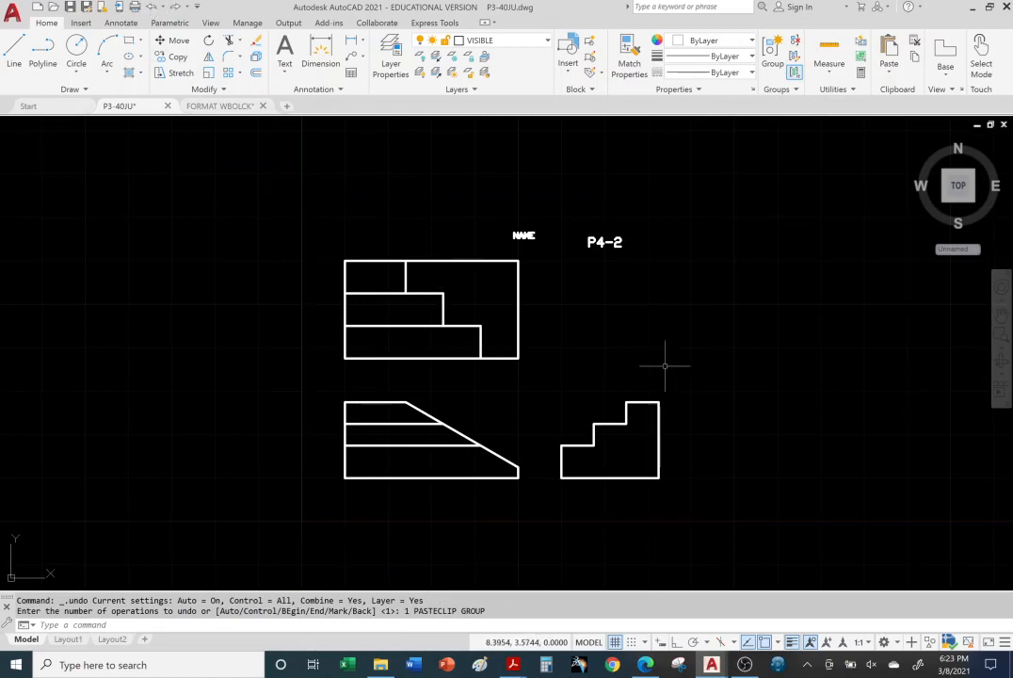
# Step: Open the Title Blocks drawing from the Title Block folder in File Explorer
pyautogui.click(380, 665)
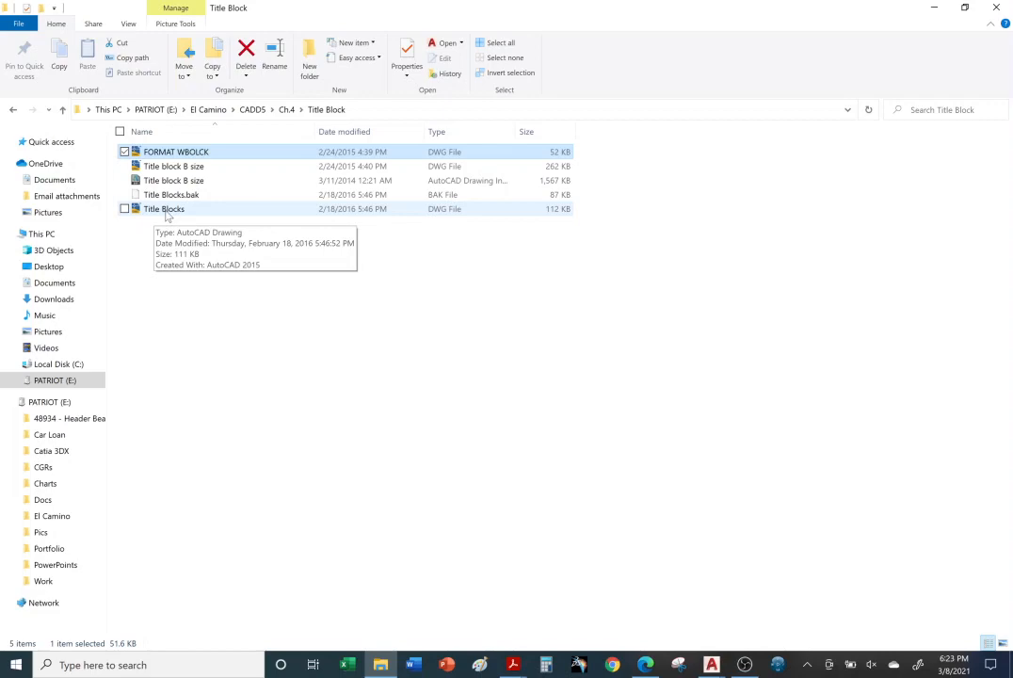
pyautogui.doubleClick(166, 210)
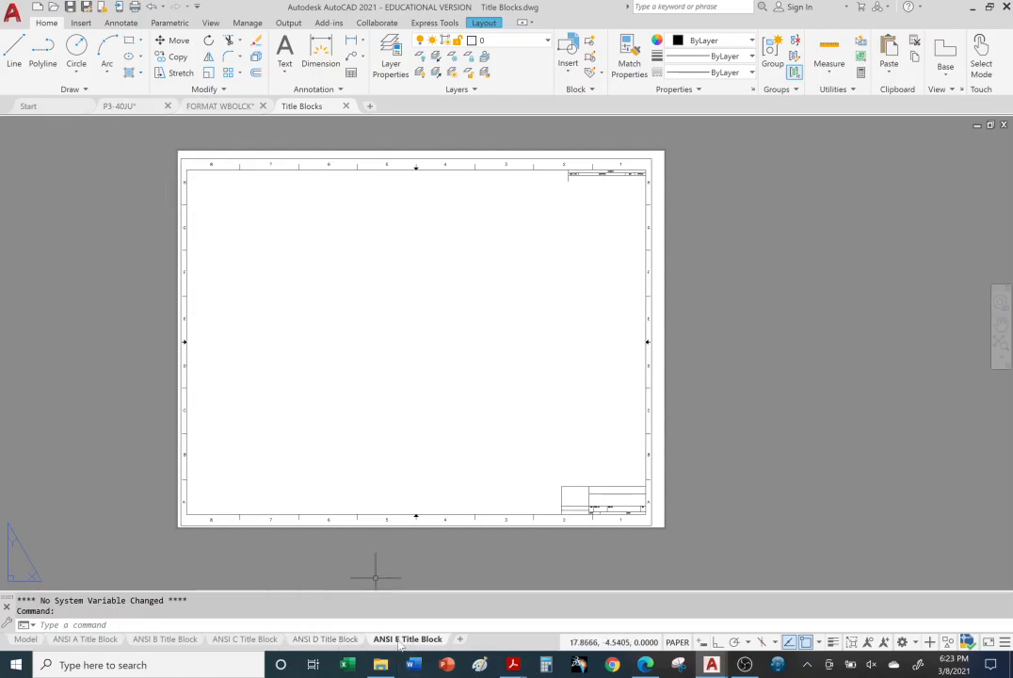
# Step: Switch to Acrobat Reader and consult the Sheet Sizes page of the Title Blocks document
pyautogui.moveTo(514, 666)
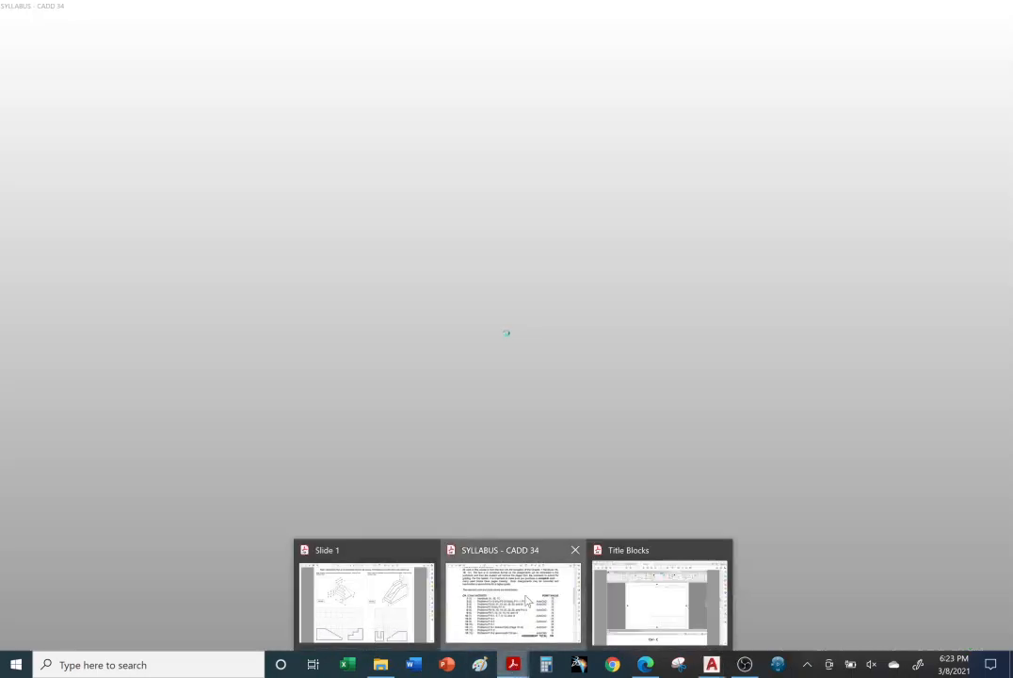
pyautogui.click(516, 628)
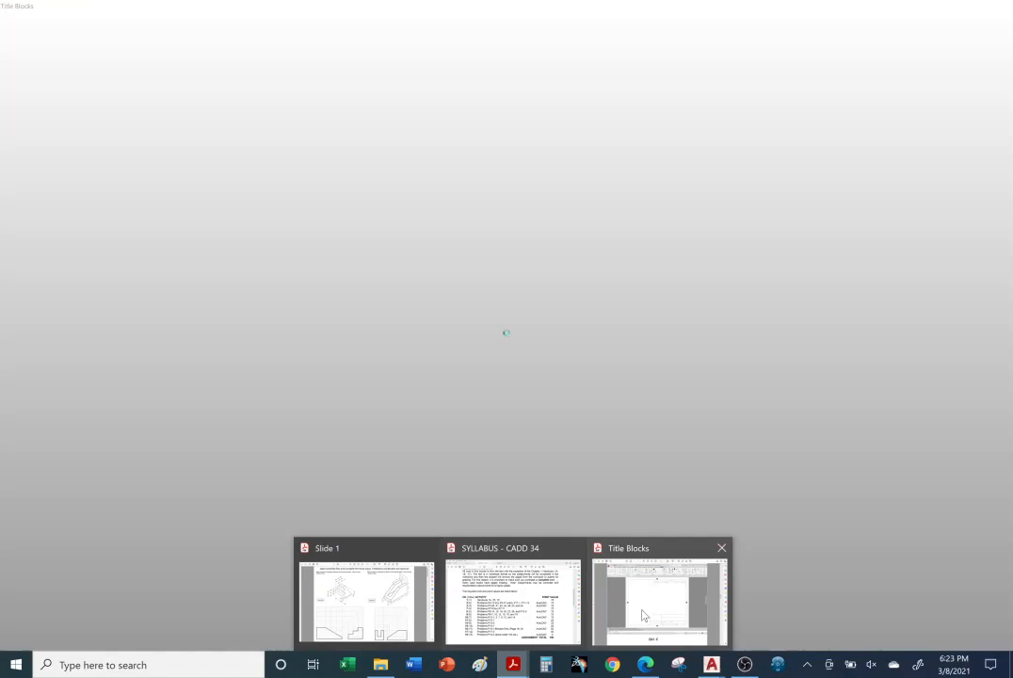
pyautogui.click(659, 598)
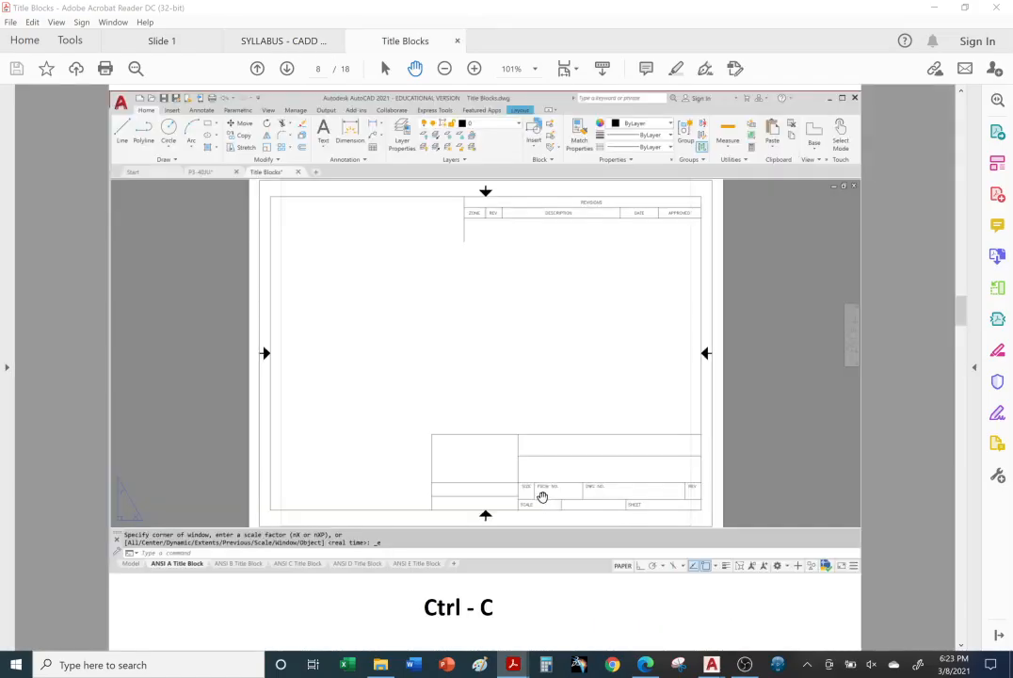
pyautogui.press('Left')
pyautogui.press('Left')
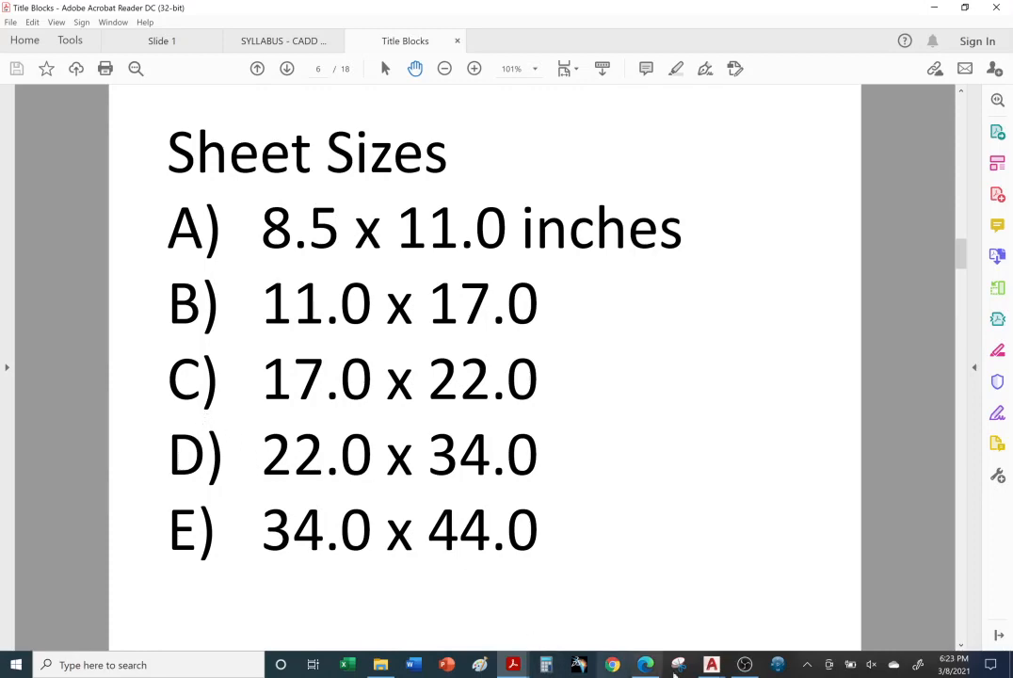
# Step: Switch back to AutoCAD and review the open P3-40JU and FORMAT WBOLCK drawings, ending on the Title Blocks drawing
pyautogui.click(711, 665)
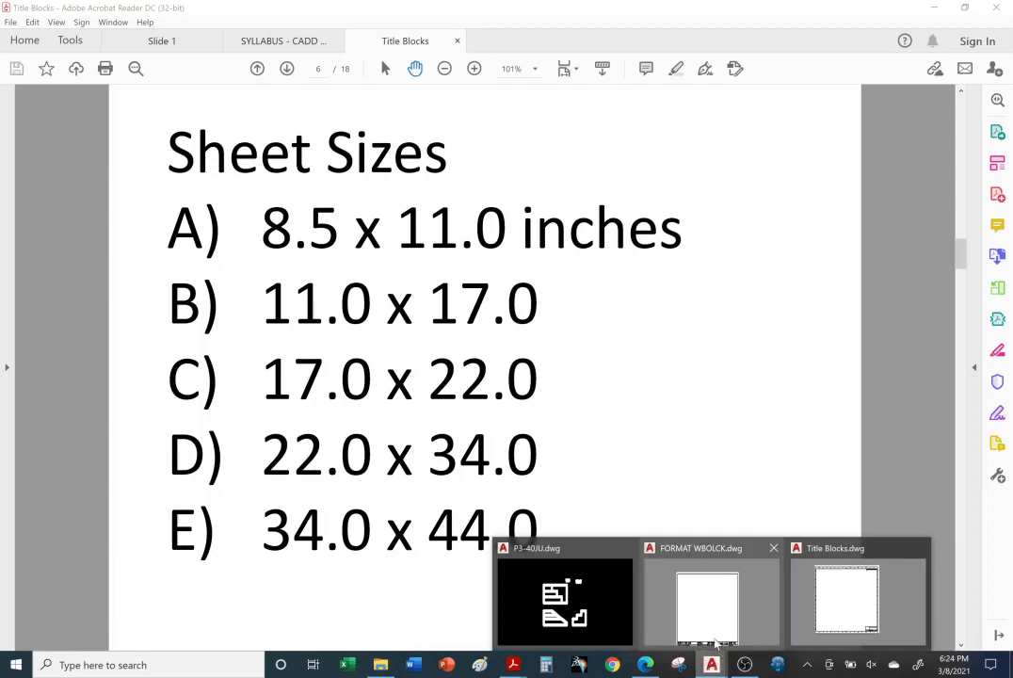
pyautogui.click(845, 603)
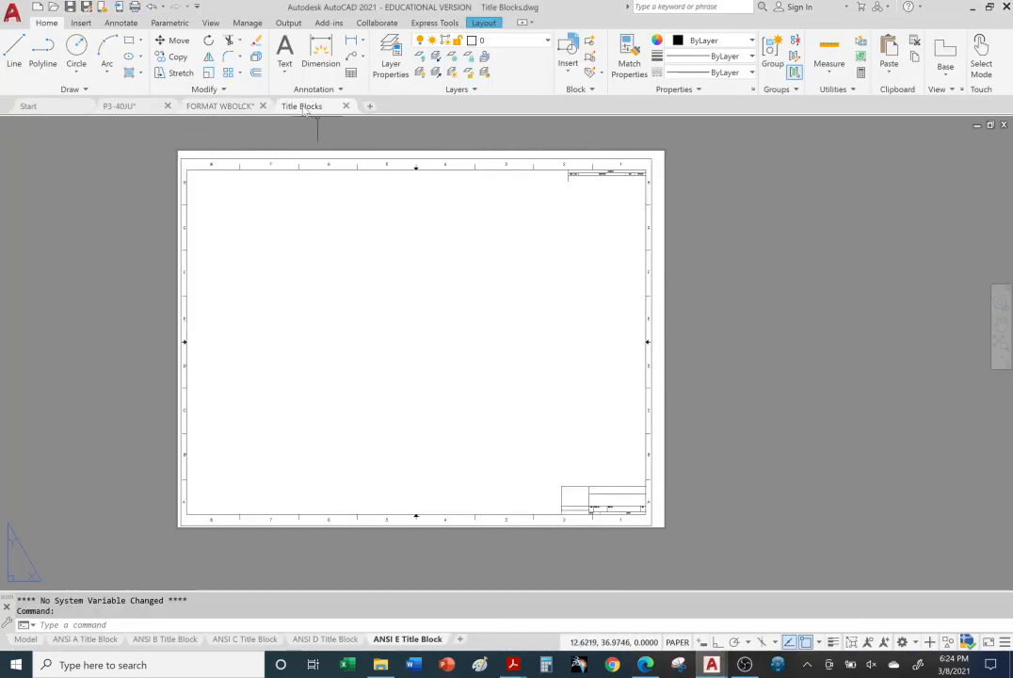
pyautogui.click(131, 106)
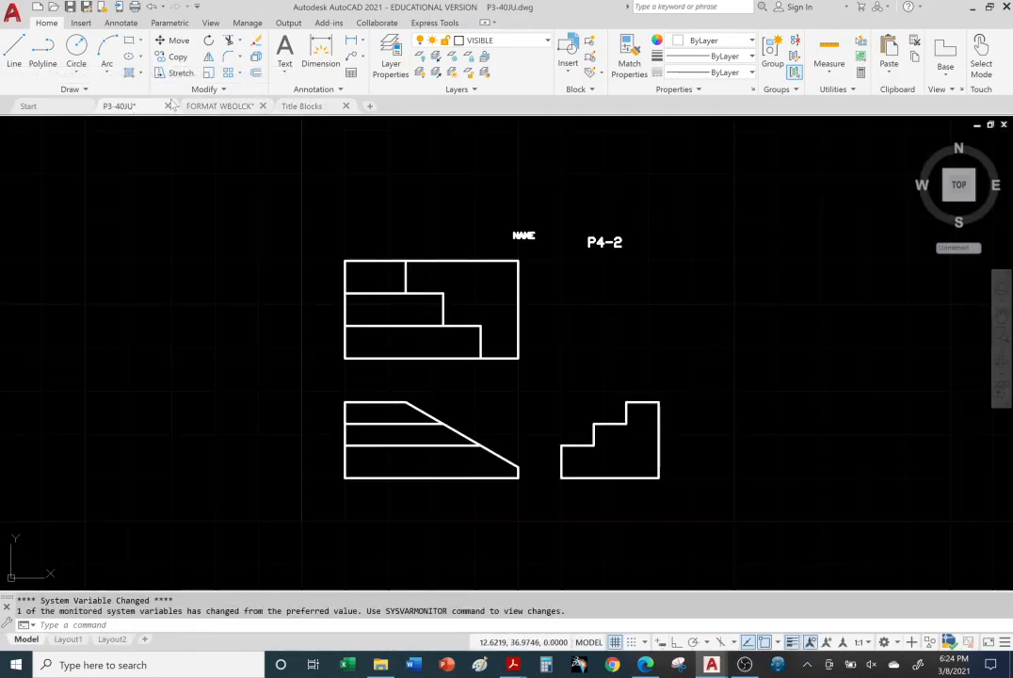
pyautogui.click(222, 107)
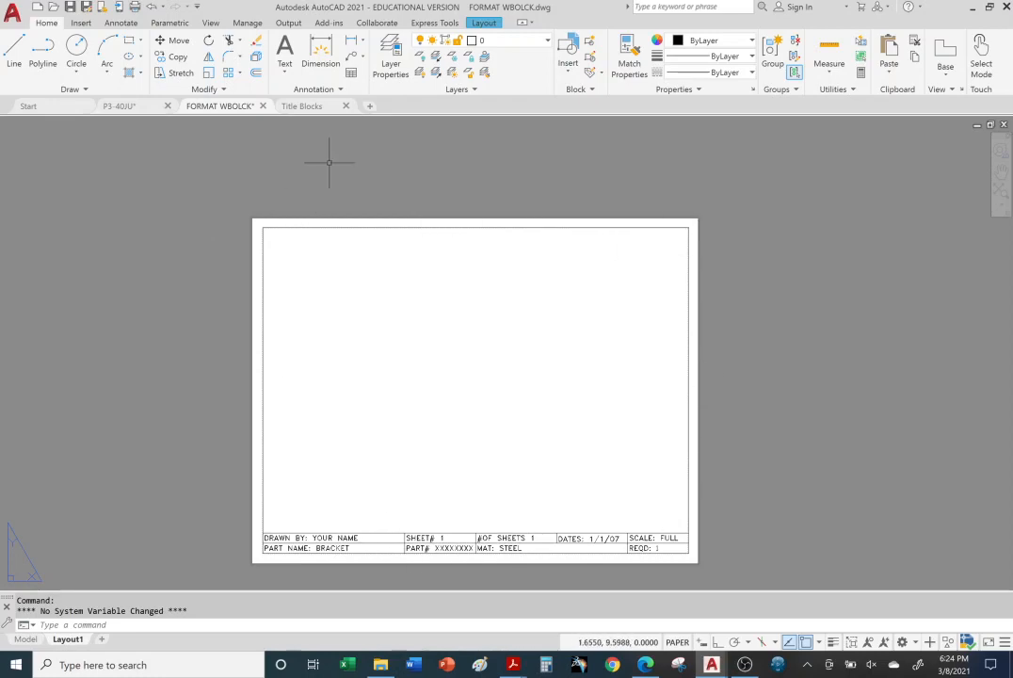
pyautogui.click(302, 105)
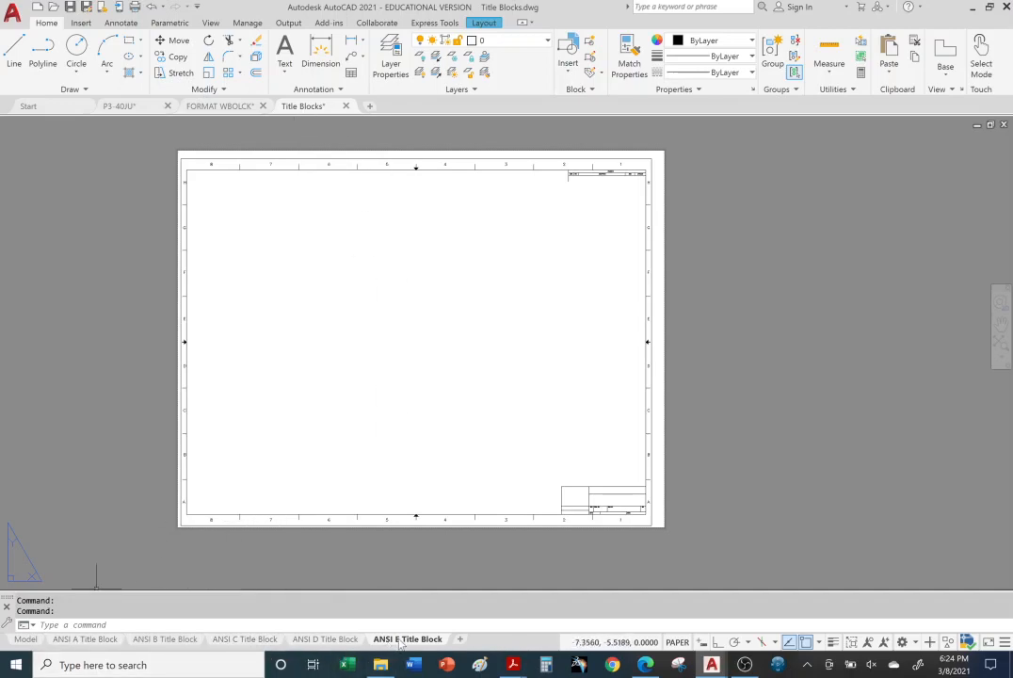
# Step: Review the ANSI D, C, B and A title block layouts and compare the ANSI A sheet with the FORMAT WBOLCK title block
pyautogui.click(325, 639)
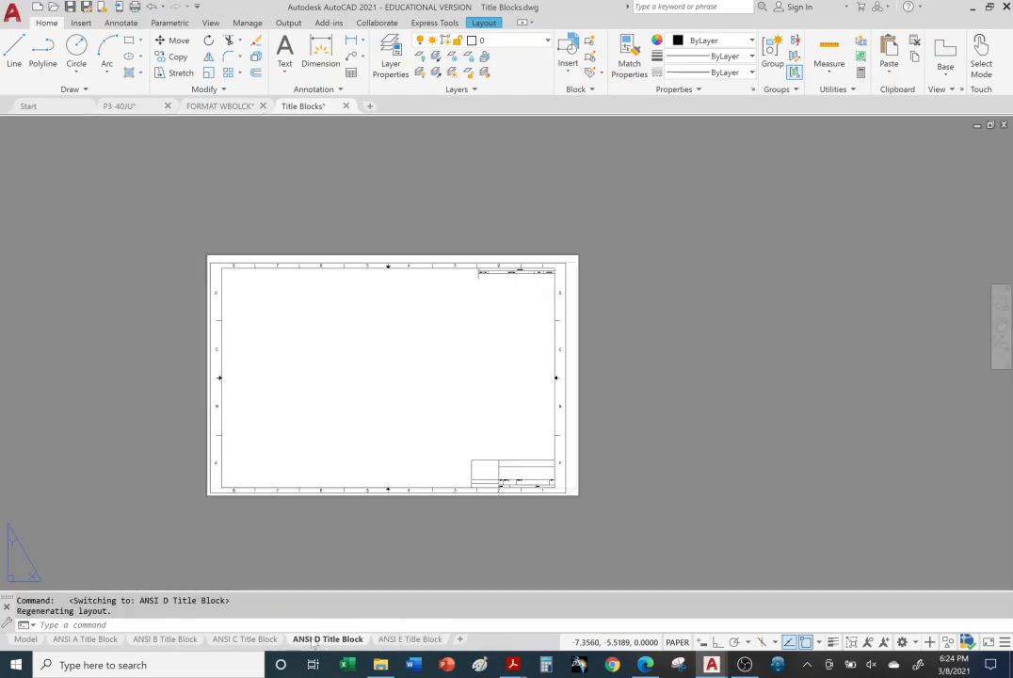
pyautogui.click(247, 639)
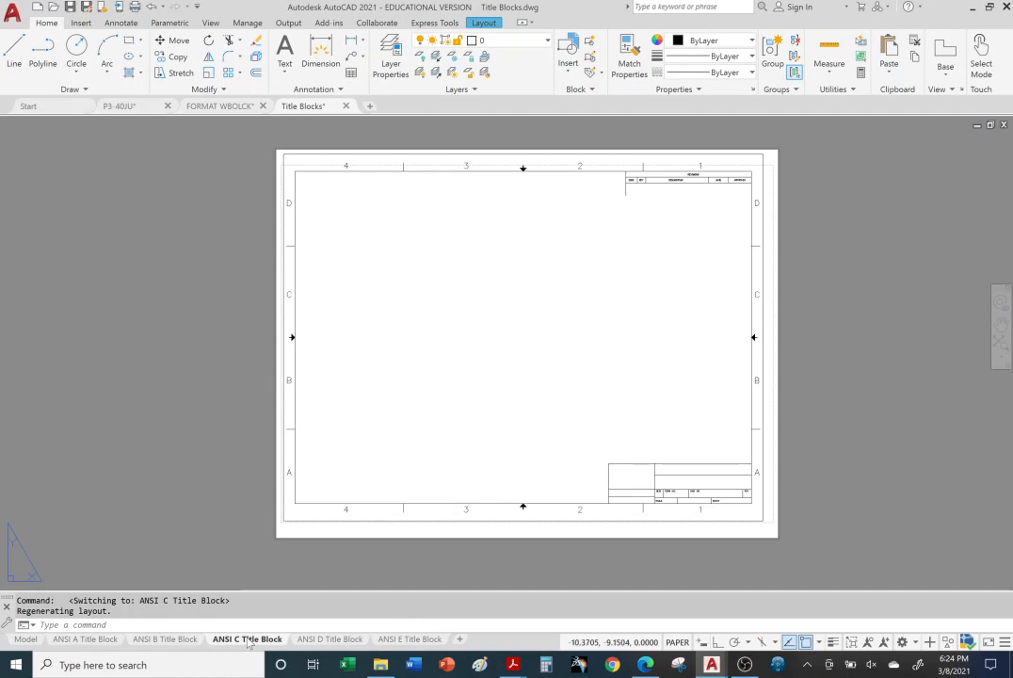
pyautogui.click(169, 640)
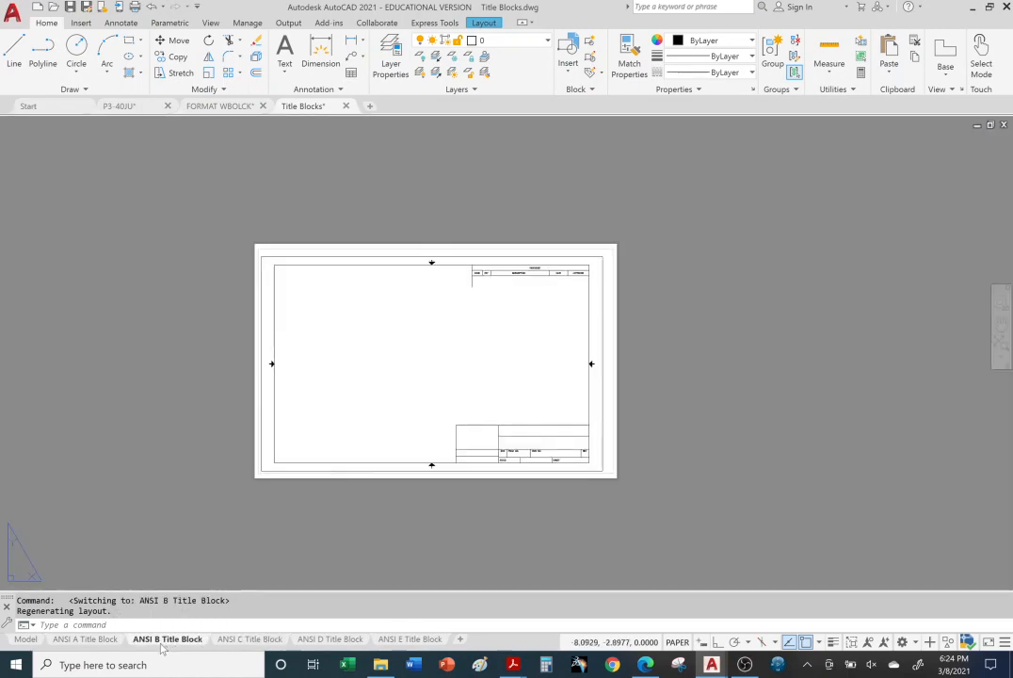
pyautogui.click(86, 639)
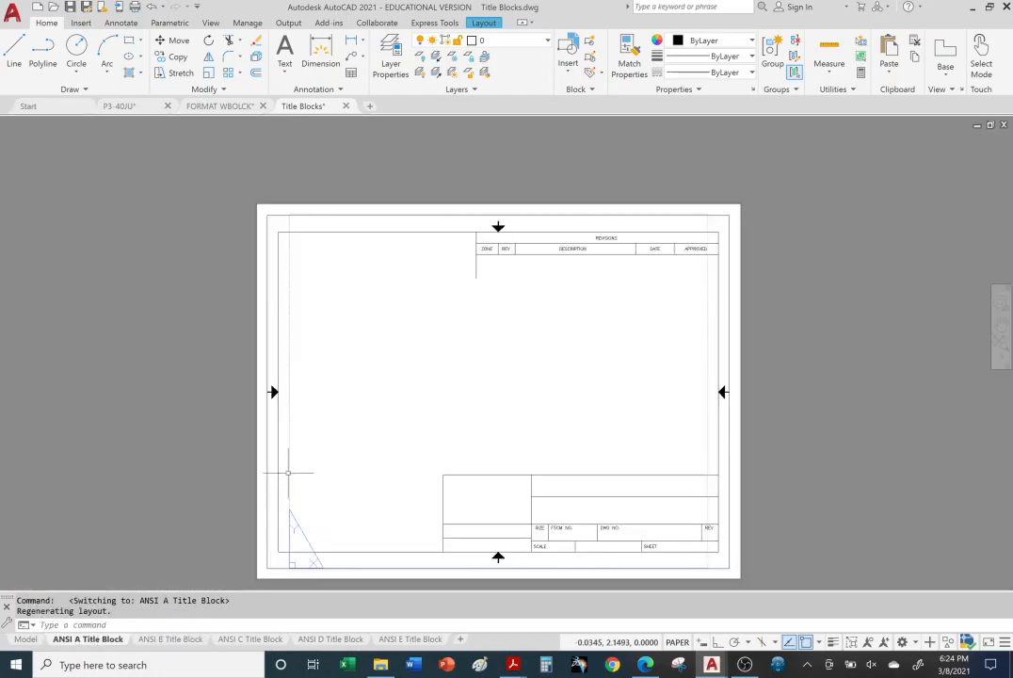
pyautogui.moveTo(287, 472); pyautogui.dragTo(276, 407, button='middle')
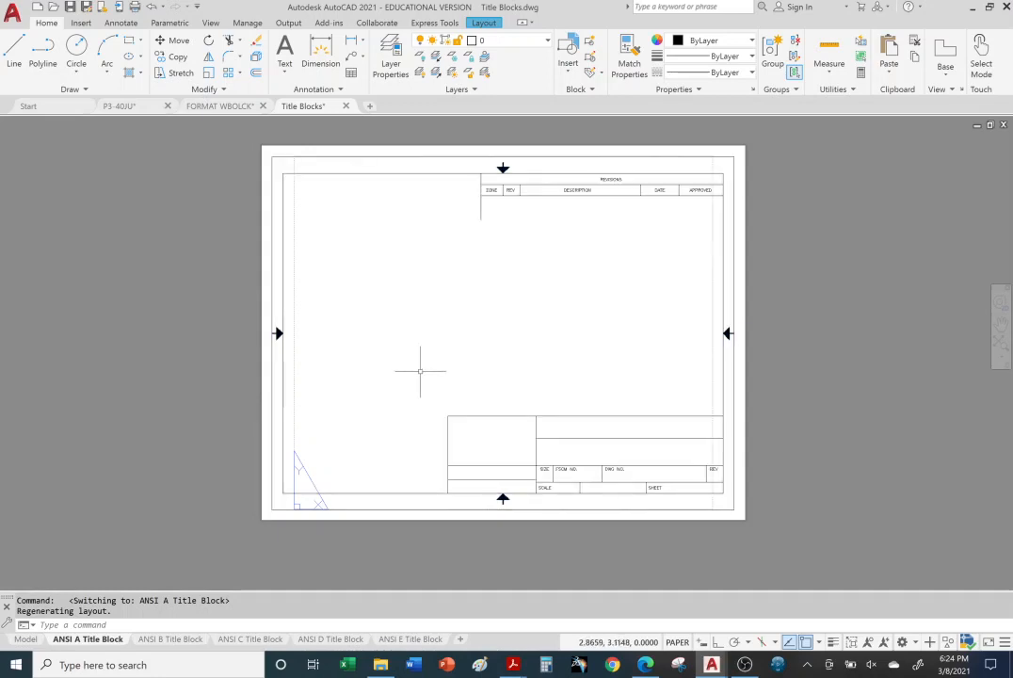
pyautogui.click(220, 105)
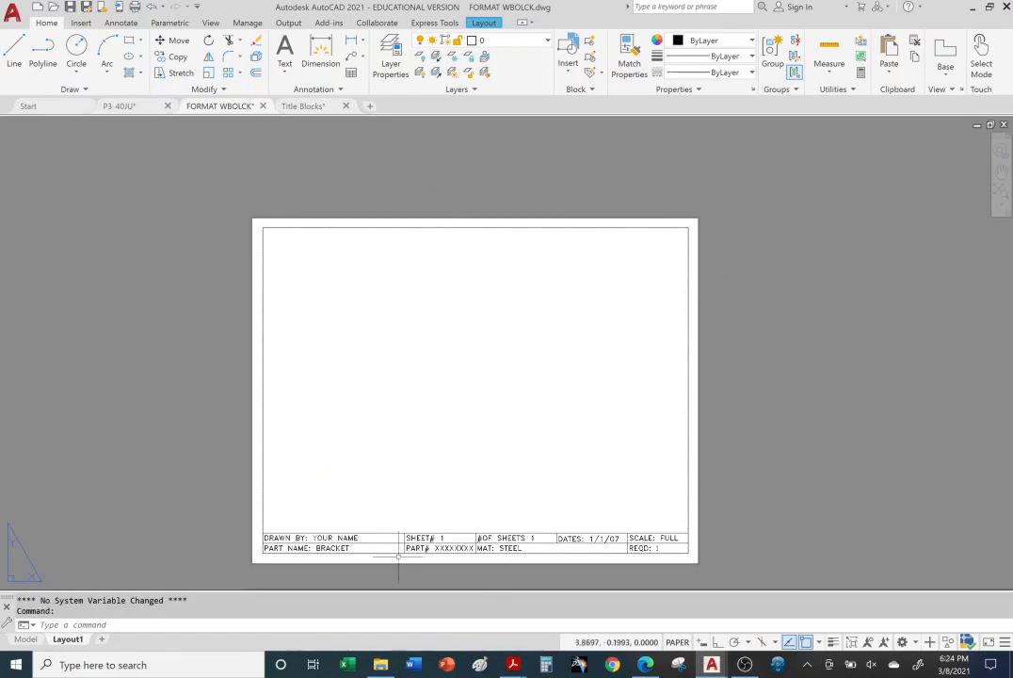
pyautogui.click(301, 105)
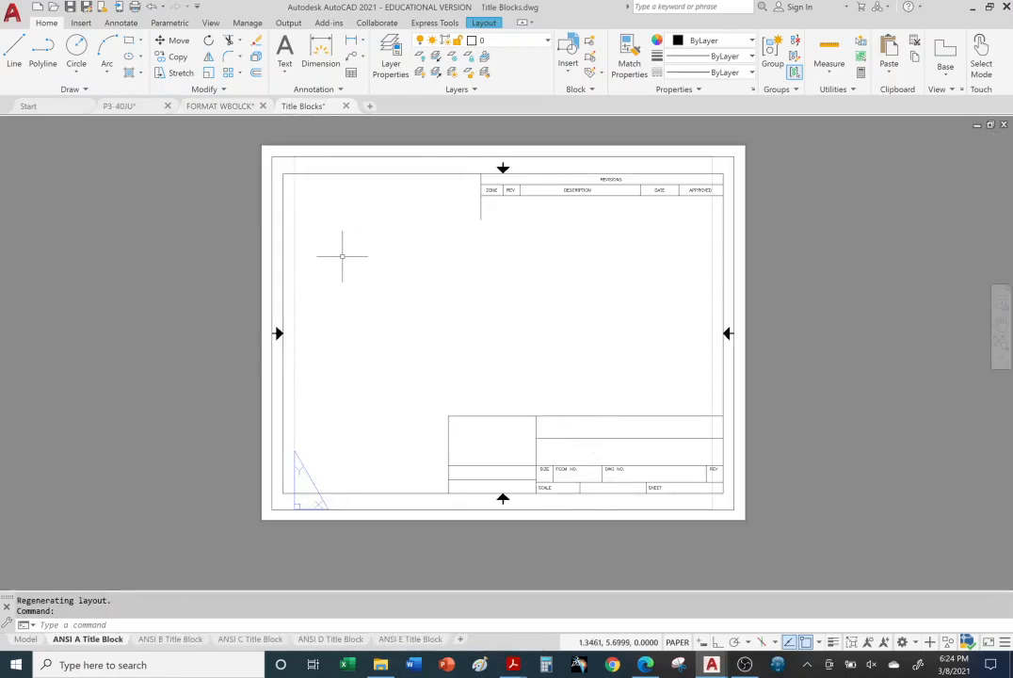
# Step: Copy the title block from the ANSI A Title Block layout to the clipboard
pyautogui.click(273, 263)
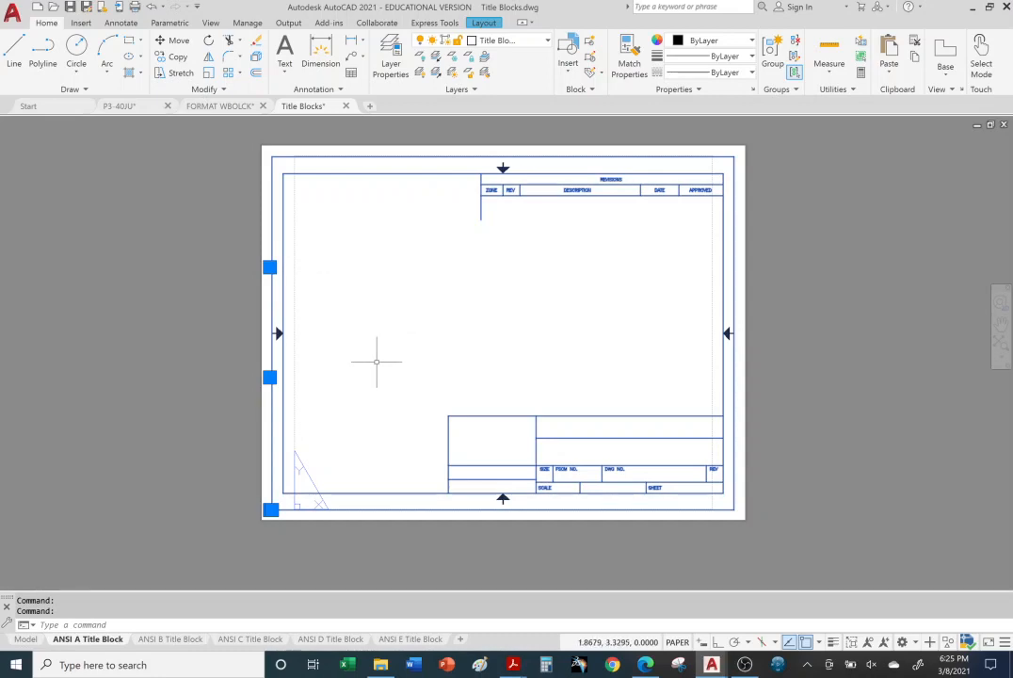
pyautogui.rightClick(283, 217)
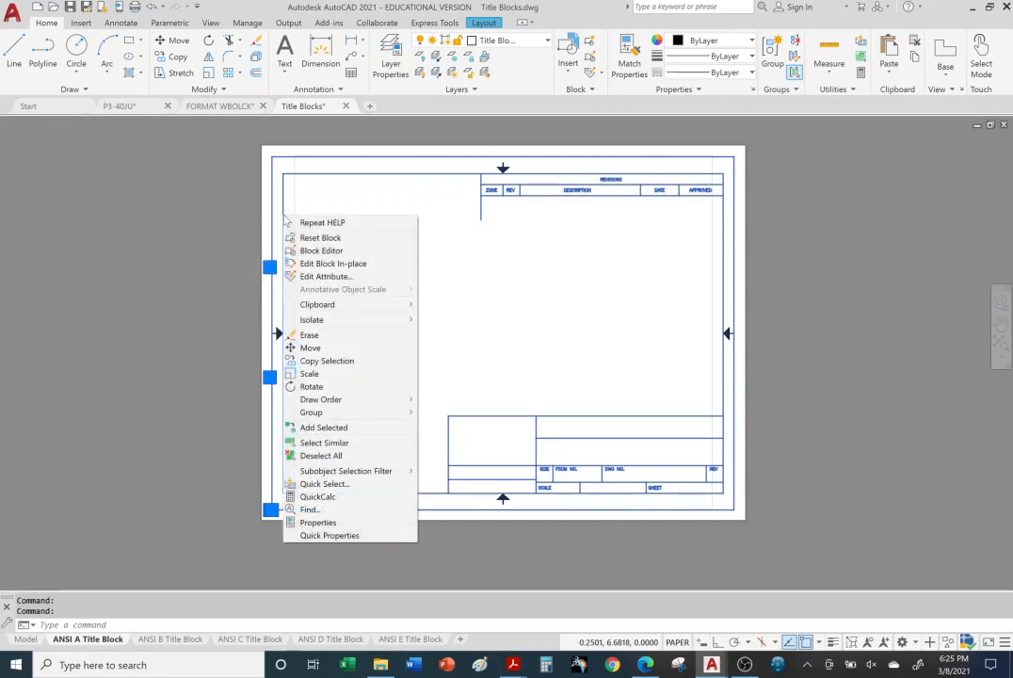
pyautogui.click(188, 213)
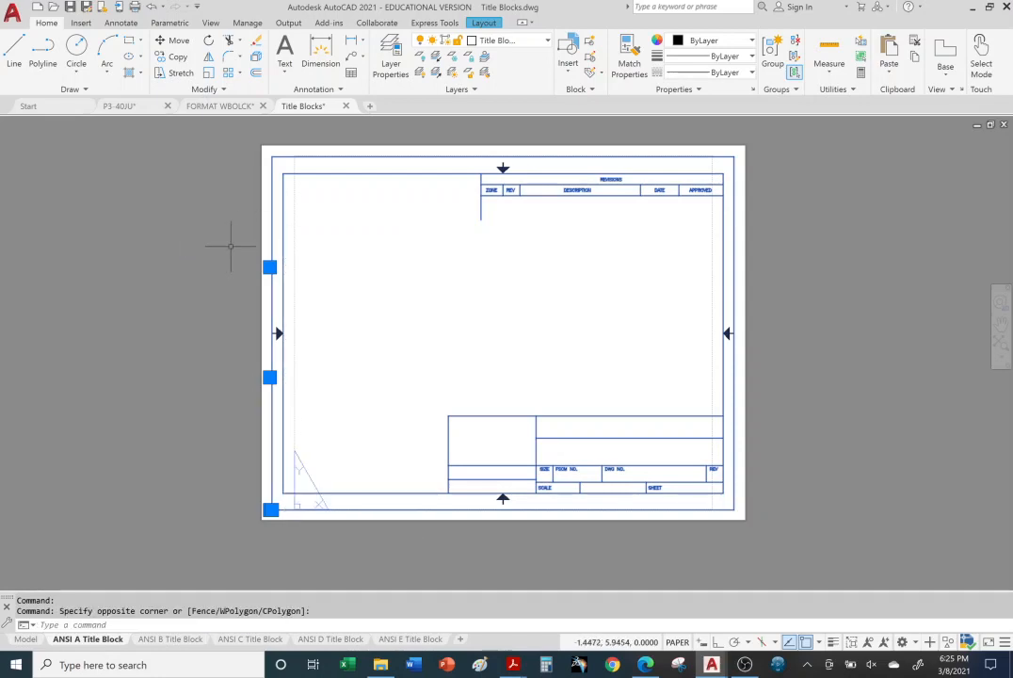
pyautogui.hotkey('ctrl', 'c')
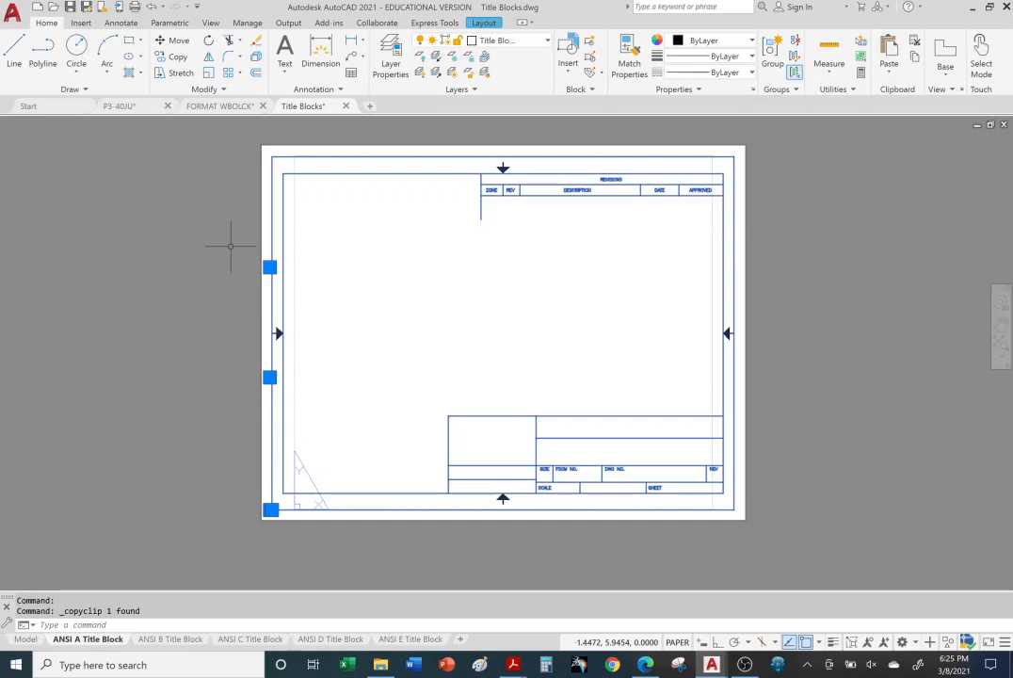
# Step: Paste the ANSI A title block into P3-40JU's model space with snap mode on, placing its lower-left corner at the origin 0,0
pyautogui.click(119, 105)
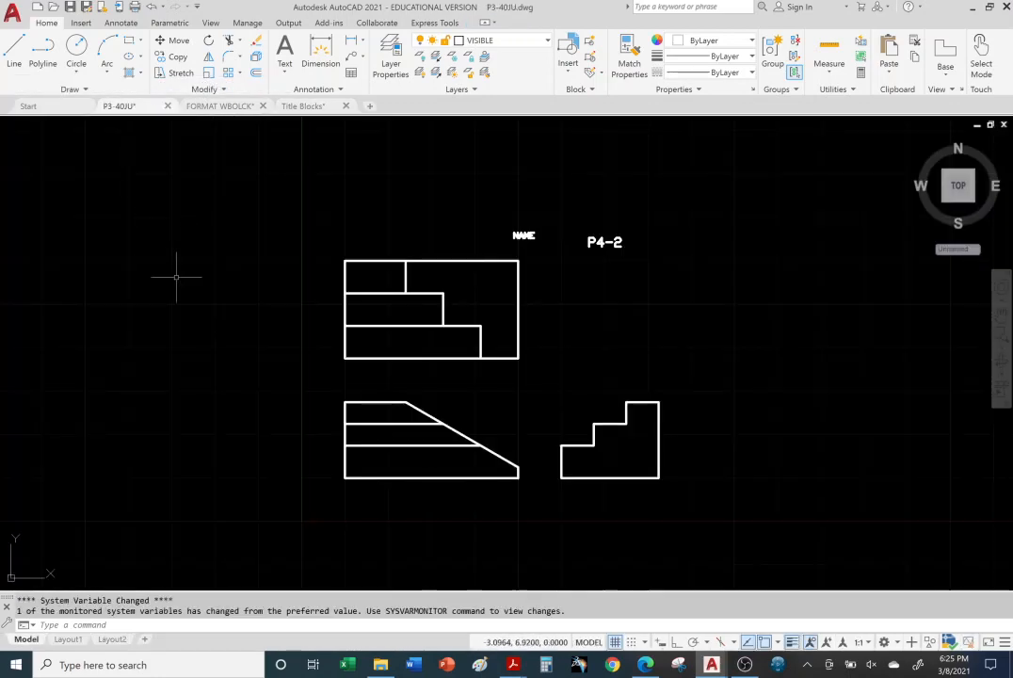
pyautogui.hotkey('ctrl', 'v')
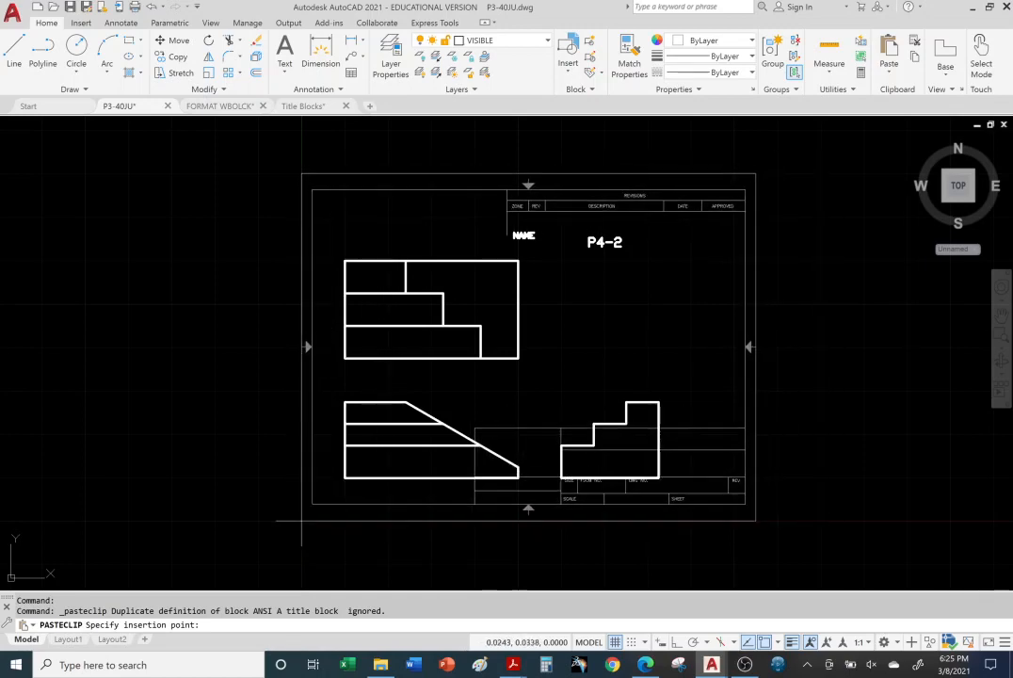
pyautogui.click(630, 641)
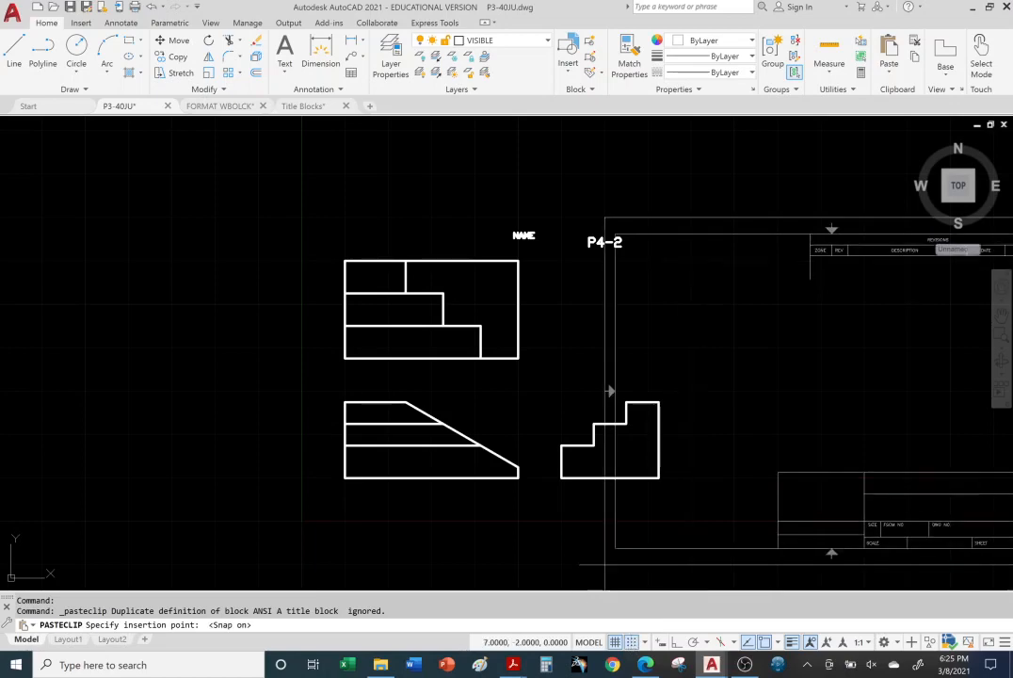
pyautogui.click(301, 519)
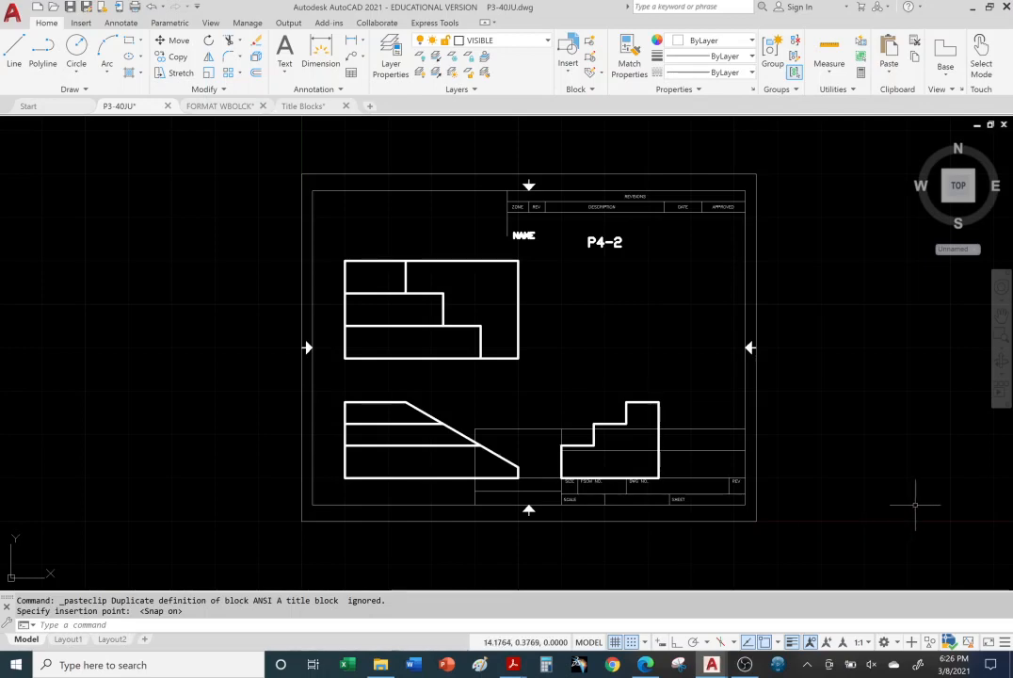
pyautogui.moveTo(836, 461)
pyautogui.mouseDown(button='middle')
pyautogui.moveTo(694, 458)
pyautogui.moveTo(674, 431)
pyautogui.mouseUp(button='middle')
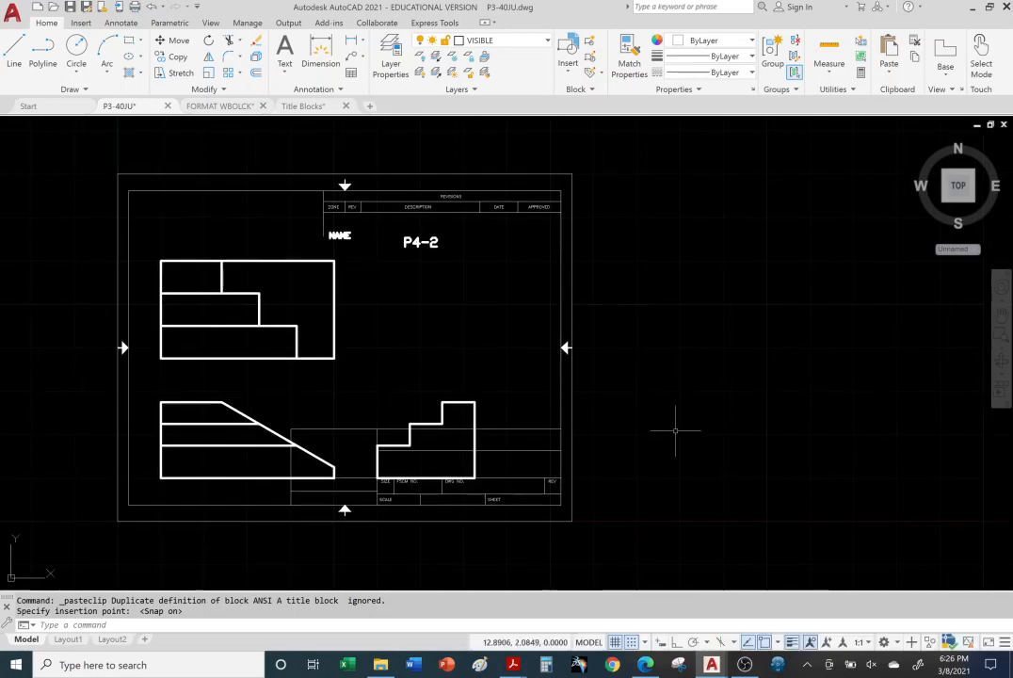
# Step: Return to the Title Blocks drawing and copy the title block from the ANSI B Title Block layout
pyautogui.click(303, 107)
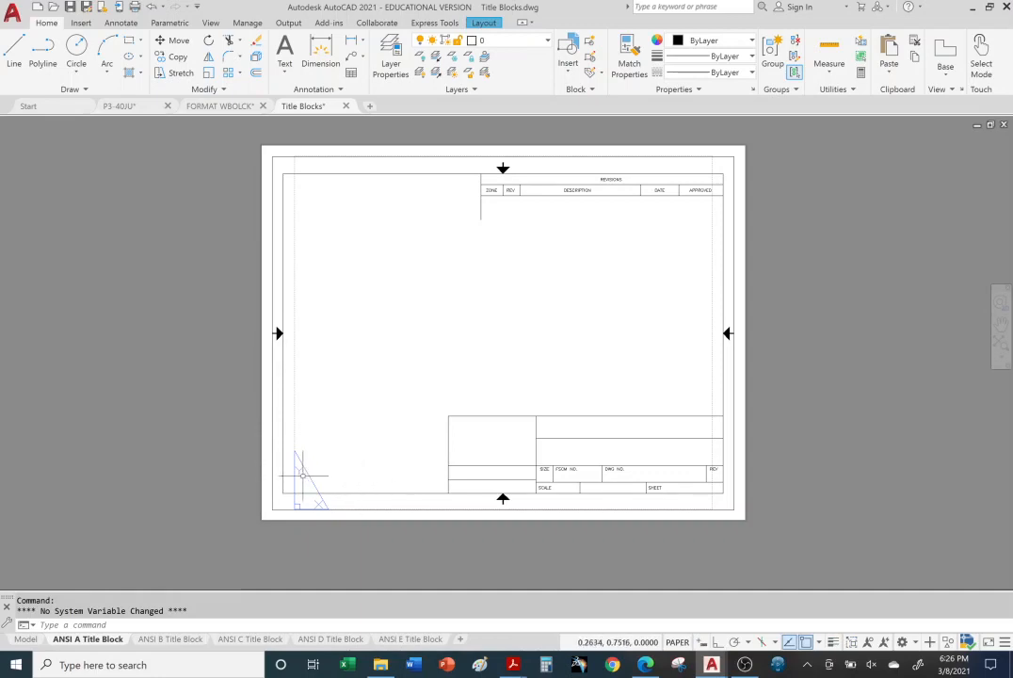
pyautogui.click(170, 639)
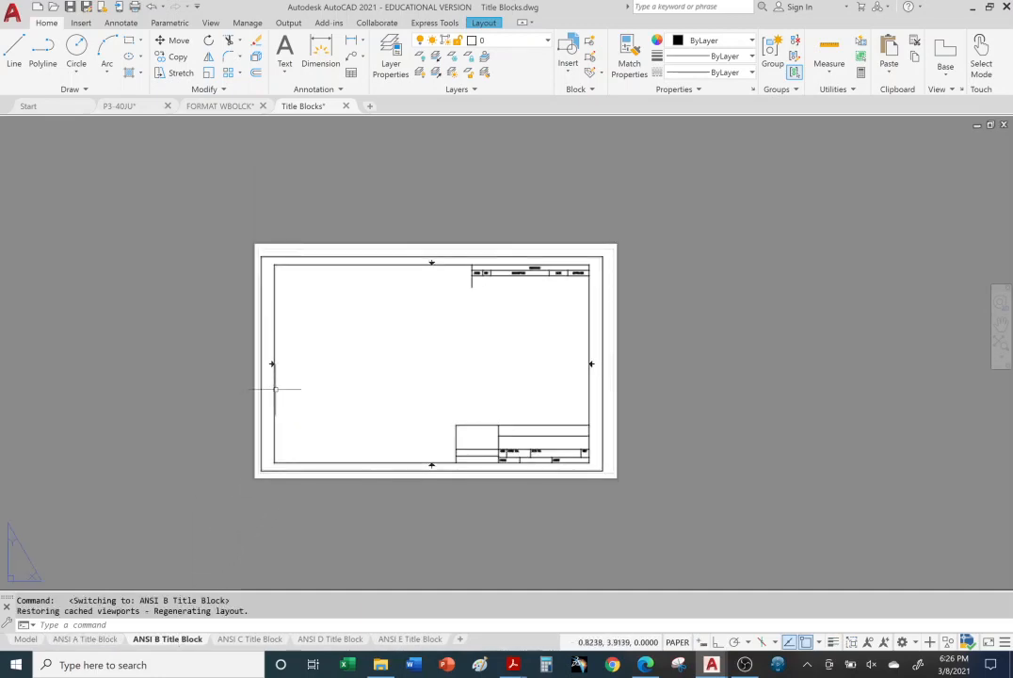
pyautogui.click(275, 388)
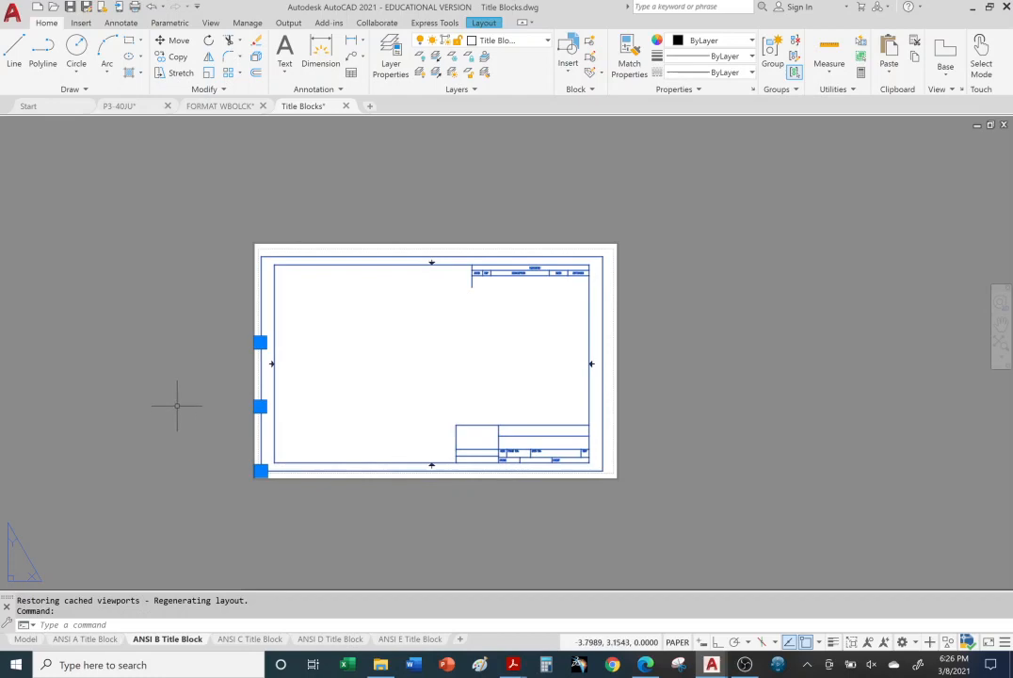
pyautogui.hotkey('ctrl', 'c')
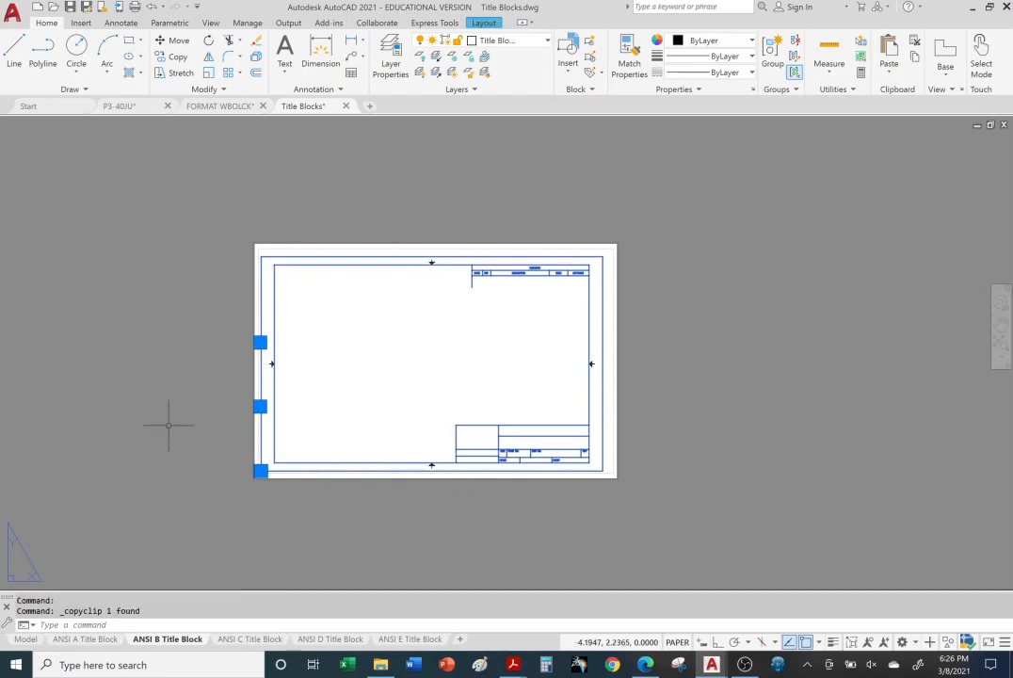
# Step: Paste the ANSI B title block into P3-40JU at the origin 0,0, sharing the ANSI A sheet's lower-left corner
pyautogui.click(130, 108)
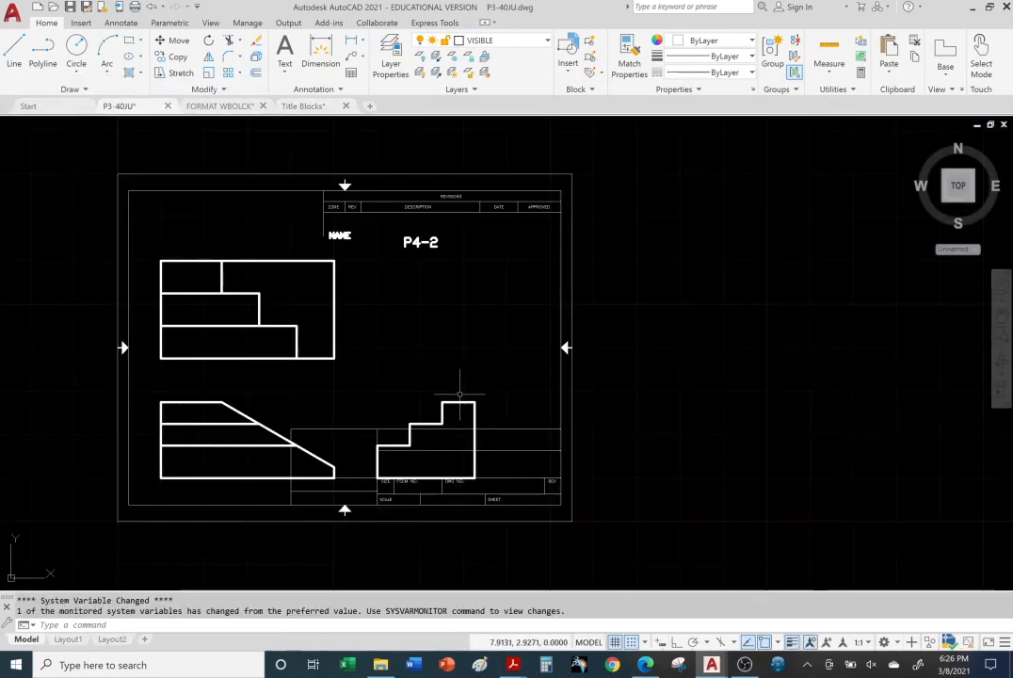
pyautogui.hotkey('ctrl', 'v')
pyautogui.scroll(2, 345, 469)
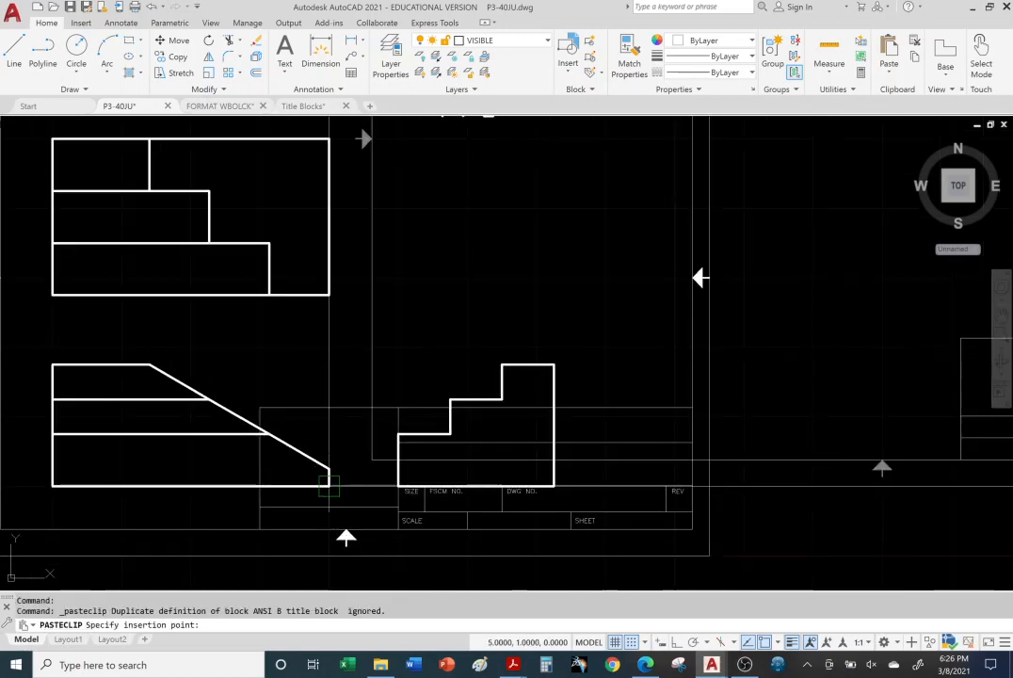
pyautogui.scroll(-2, 279, 476)
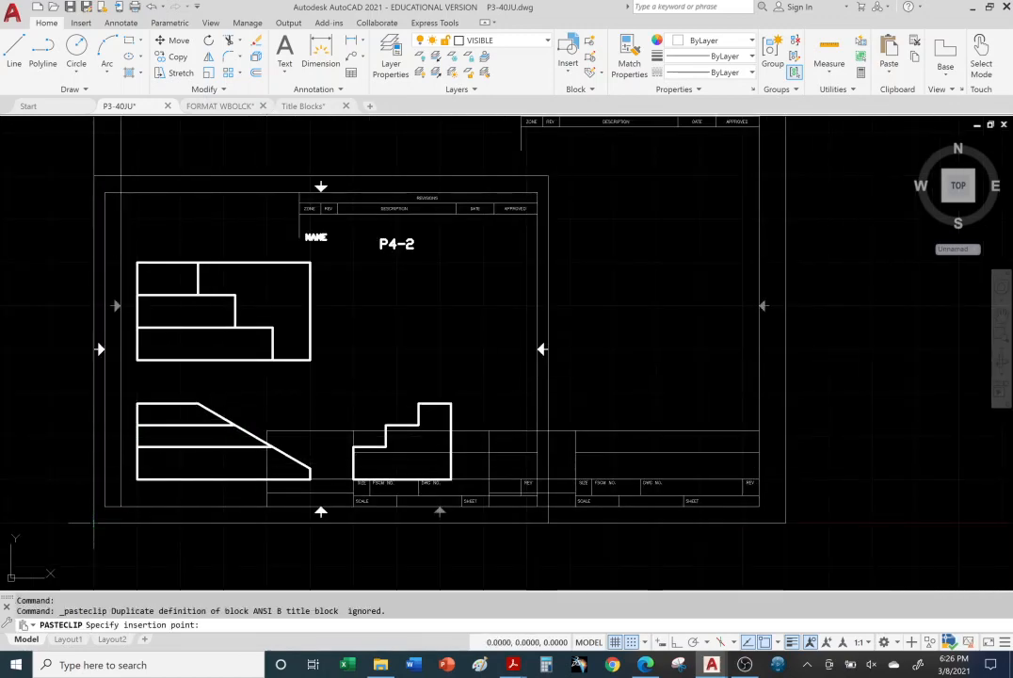
pyautogui.scroll(-2, 273, 480)
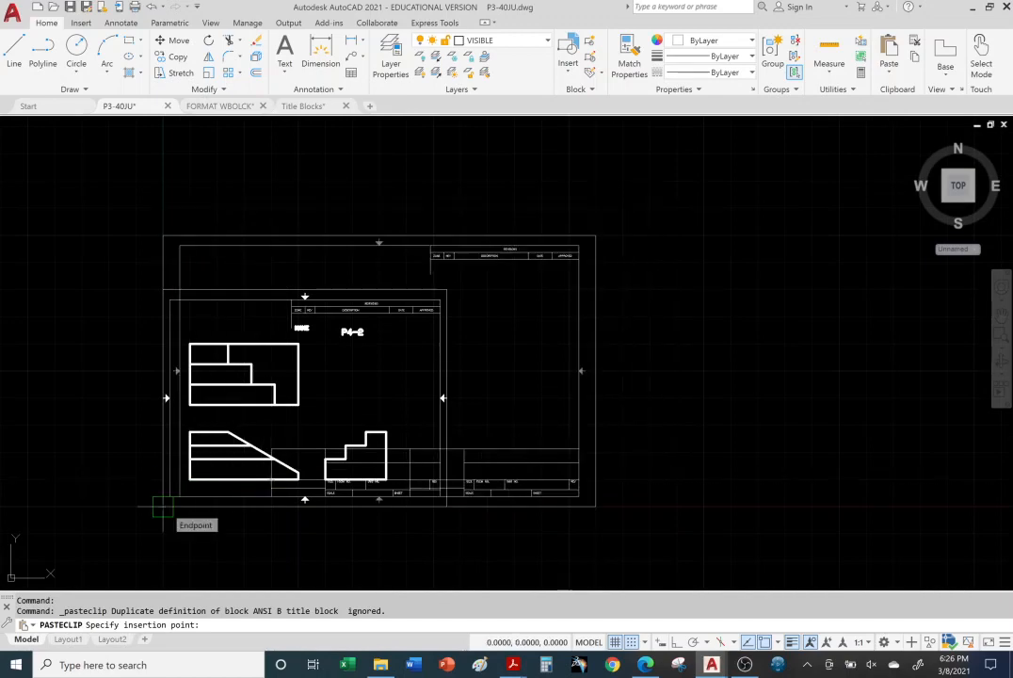
pyautogui.click(162, 506)
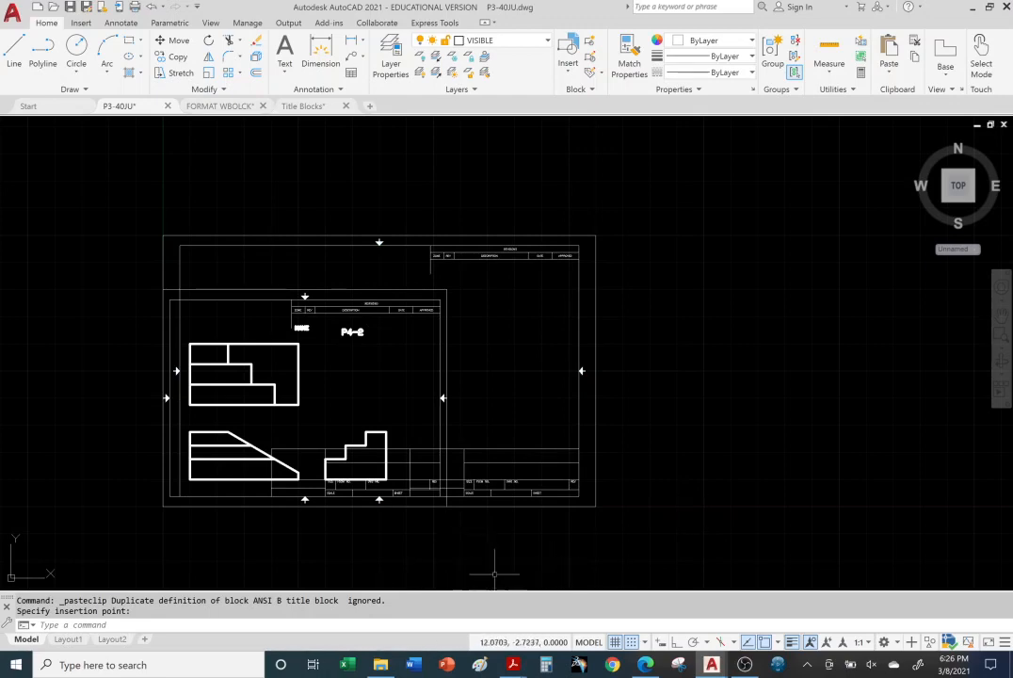
# Step: Return to the Title Blocks drawing and copy the title block from the ANSI C Title Block layout
pyautogui.click(302, 106)
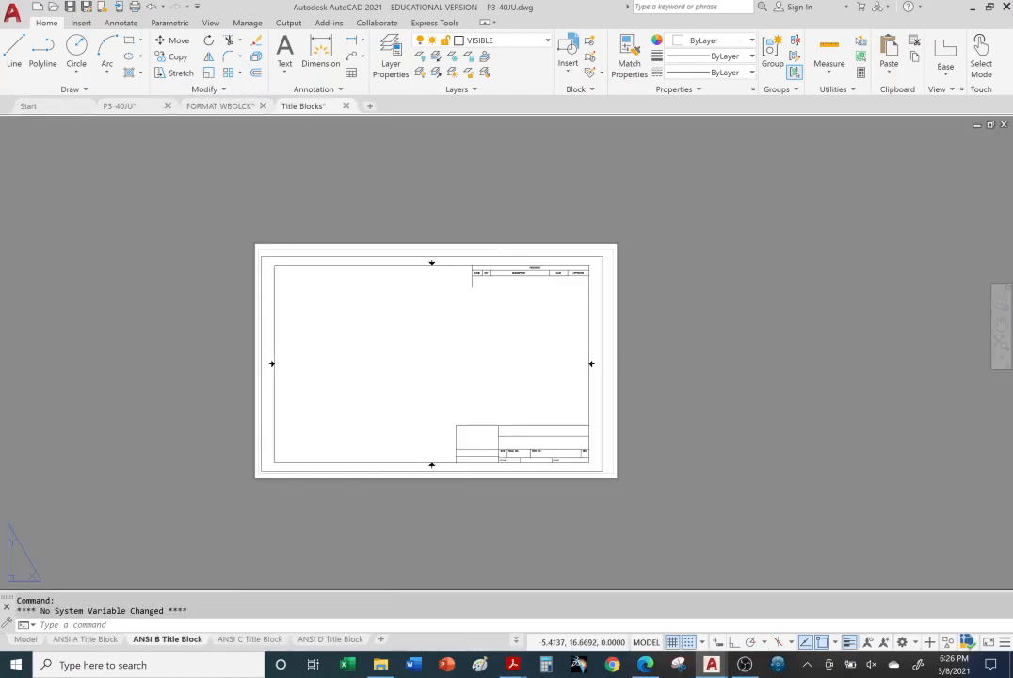
pyautogui.click(249, 639)
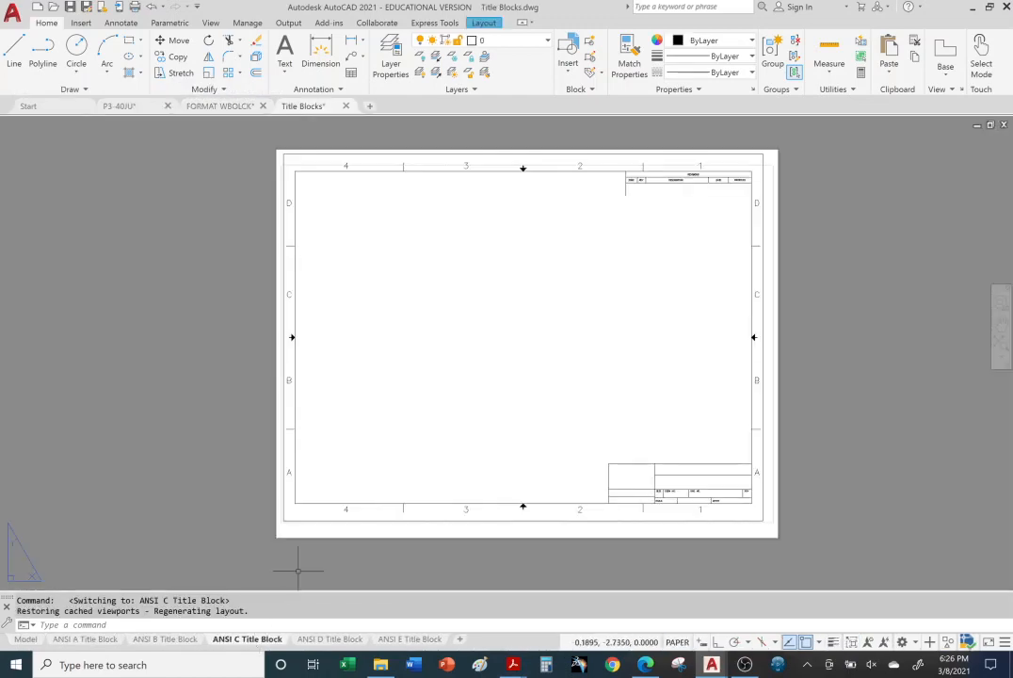
pyautogui.click(294, 316)
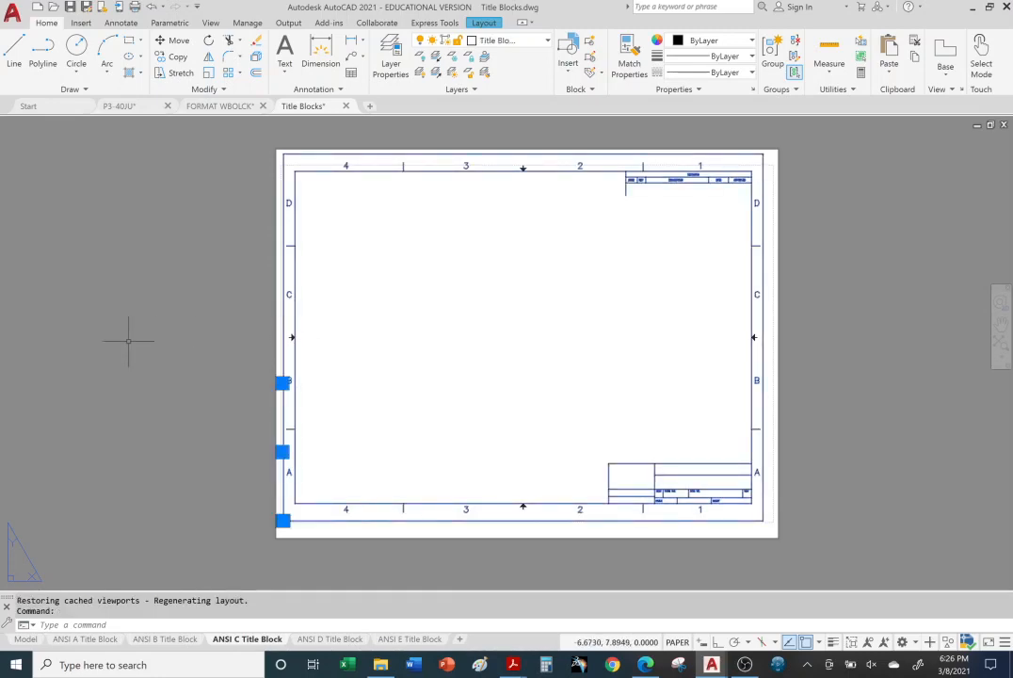
pyautogui.hotkey('ctrl', 'c')
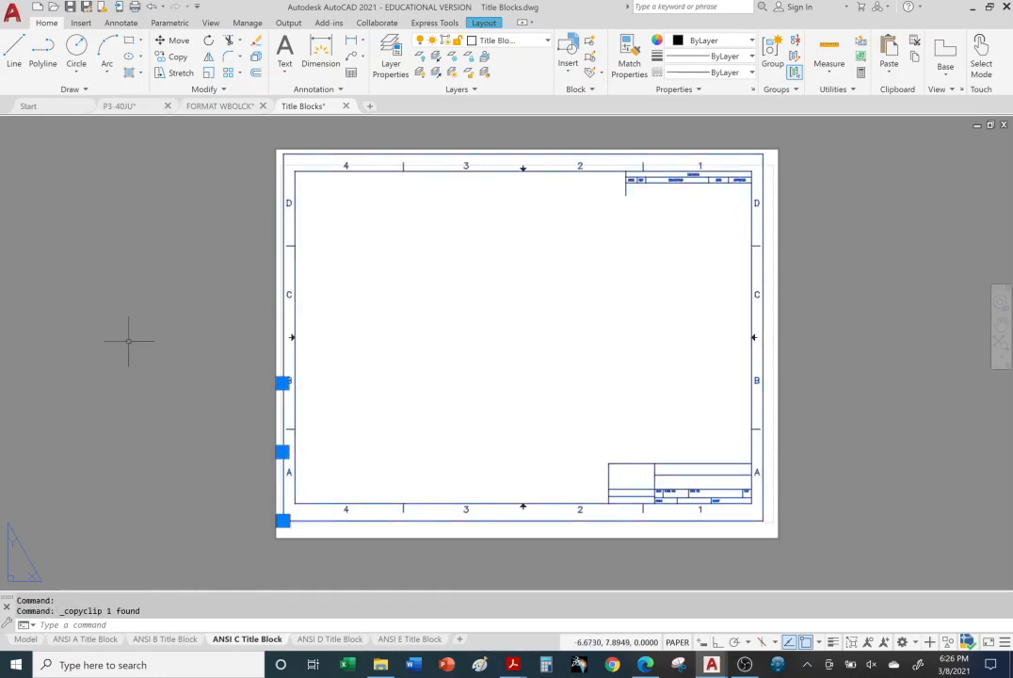
# Step: Paste the ANSI C title block into P3-40JU at the origin 0,0, over the A and B sheets' common corner
pyautogui.click(135, 108)
pyautogui.hotkey('ctrl', 'v')
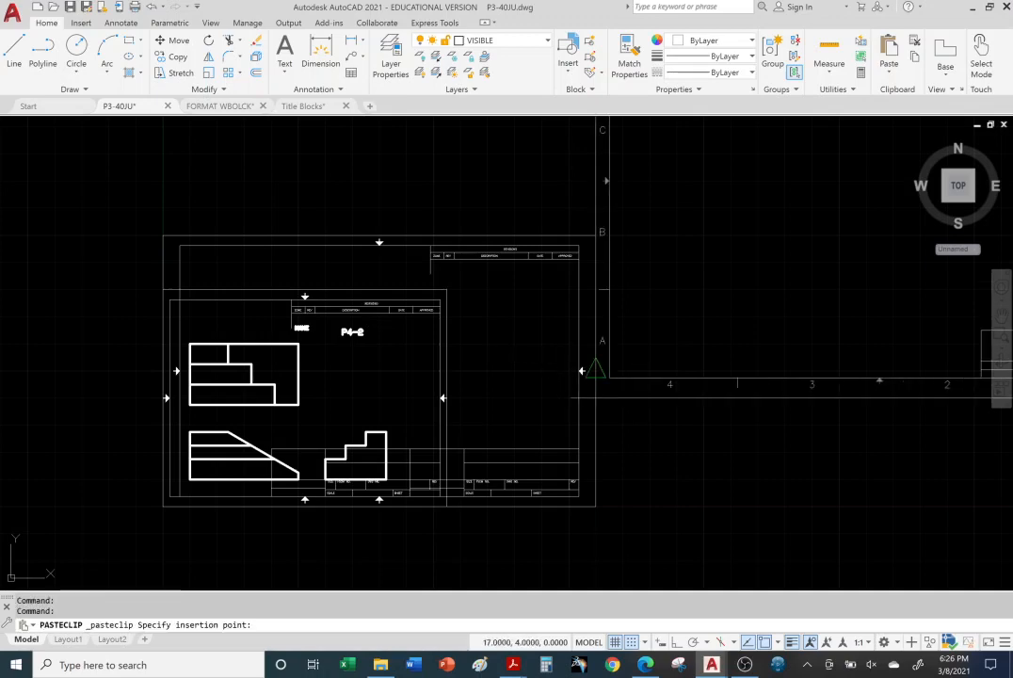
pyautogui.click(154, 512)
pyautogui.scroll(2, 471, 436)
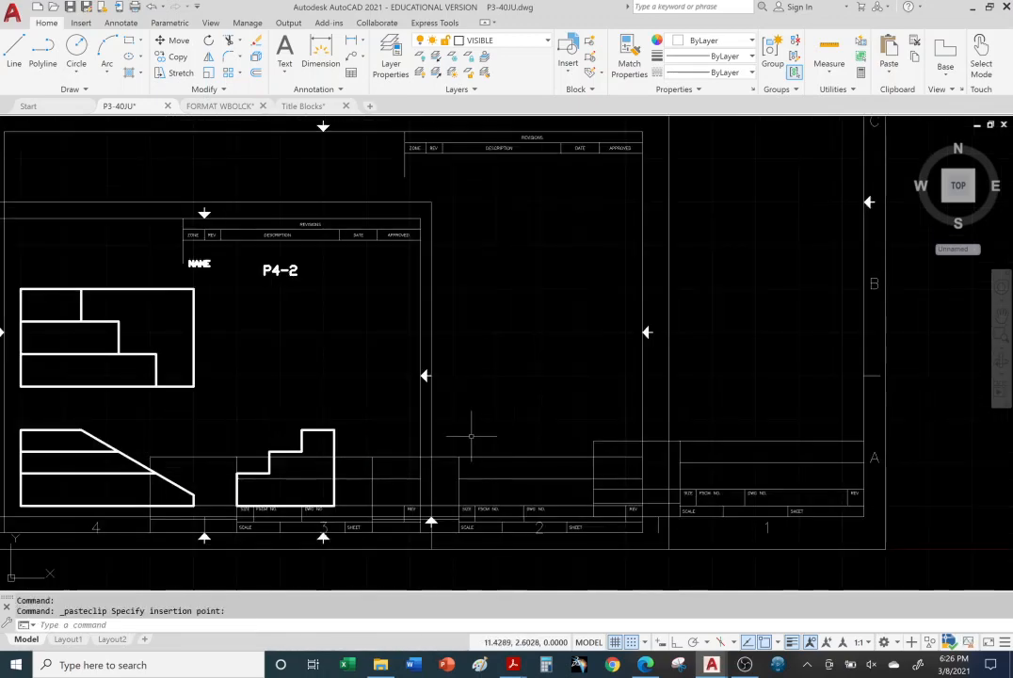
pyautogui.scroll(-4, 471, 436)
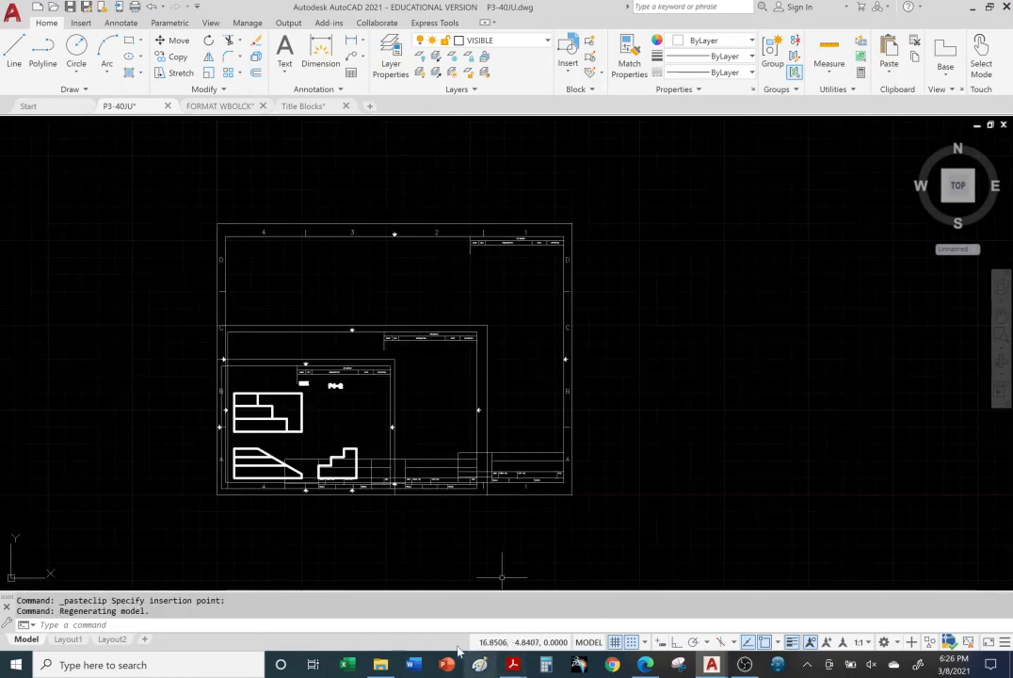
# Step: Return to the Title Blocks drawing and copy the title block from the ANSI D Title Block layout
pyautogui.click(301, 107)
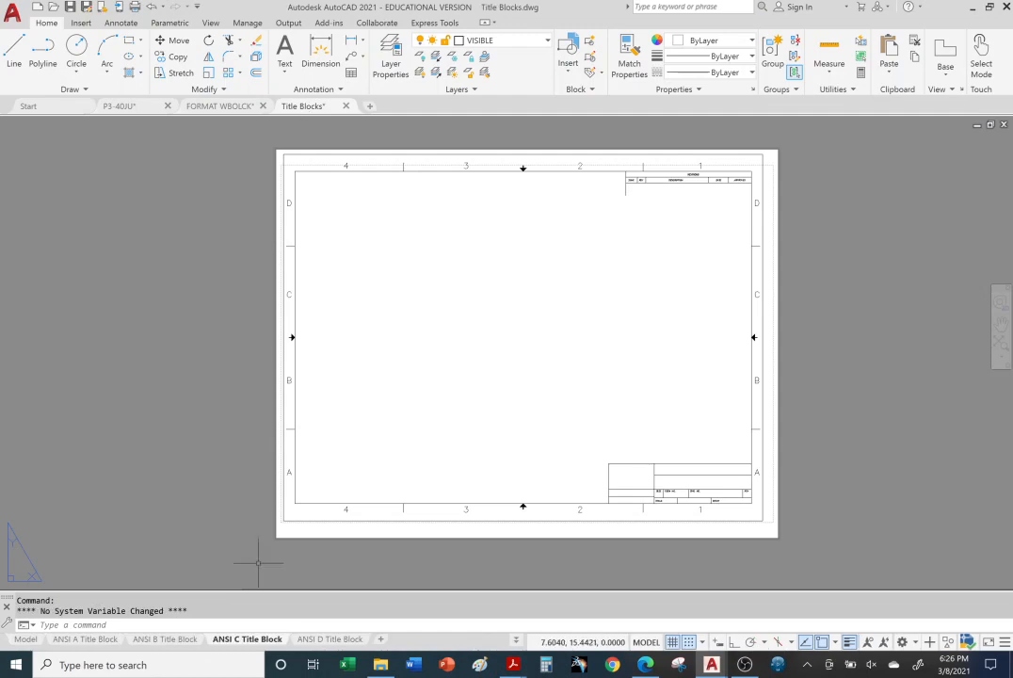
pyautogui.click(325, 639)
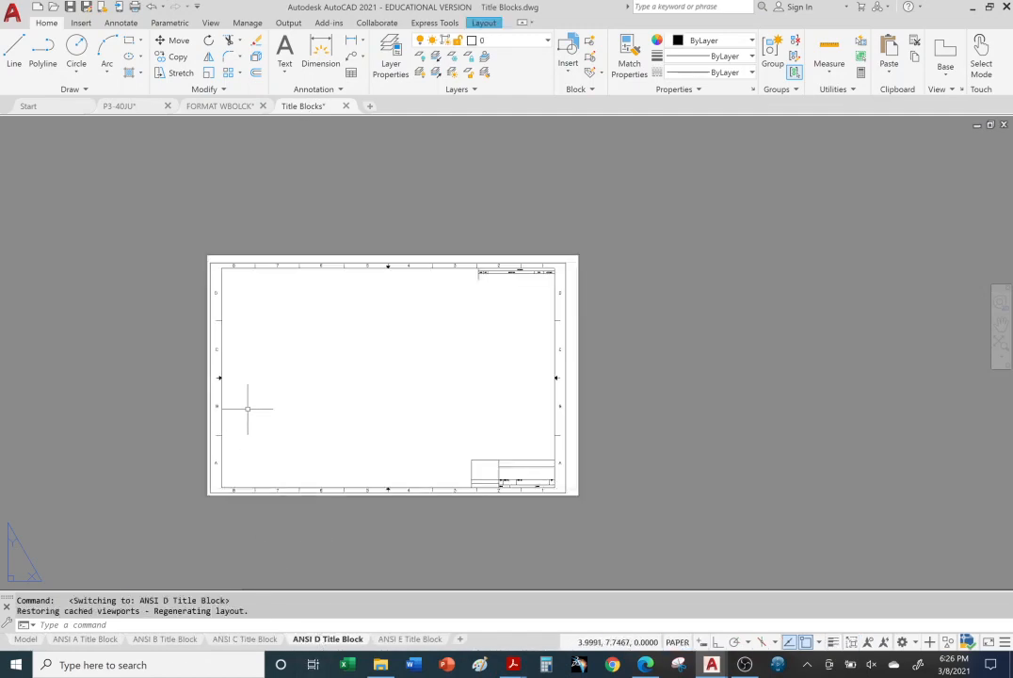
pyautogui.click(219, 395)
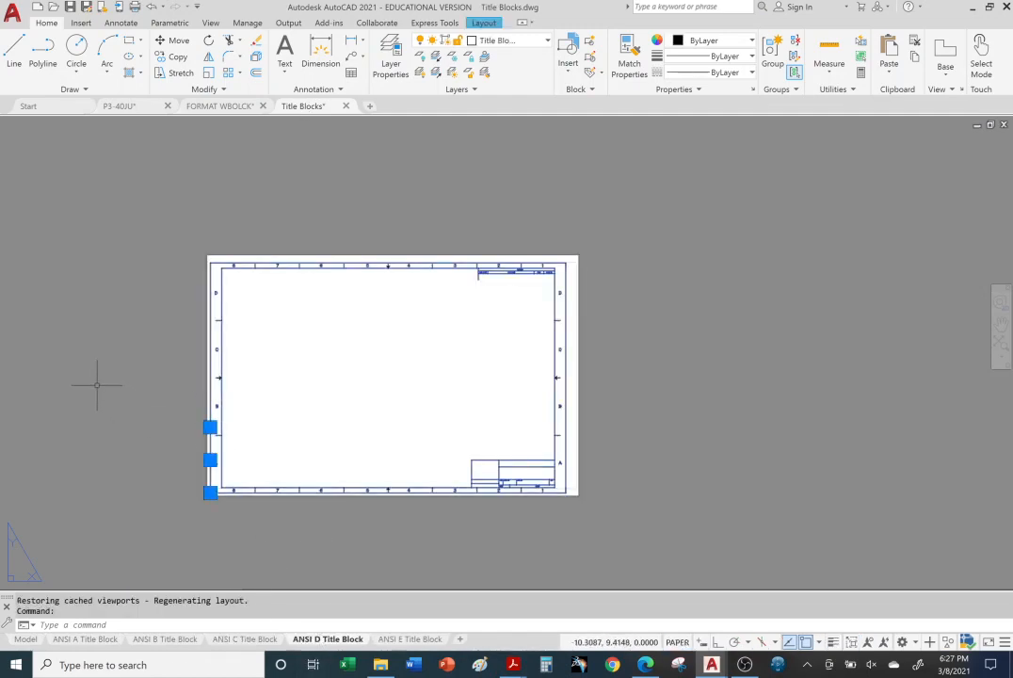
pyautogui.hotkey('ctrl', 'c')
# Step: Paste the ANSI D title block into P3-40JU at the origin, over the smaller sheets' common lower-left corner
pyautogui.click(119, 106)
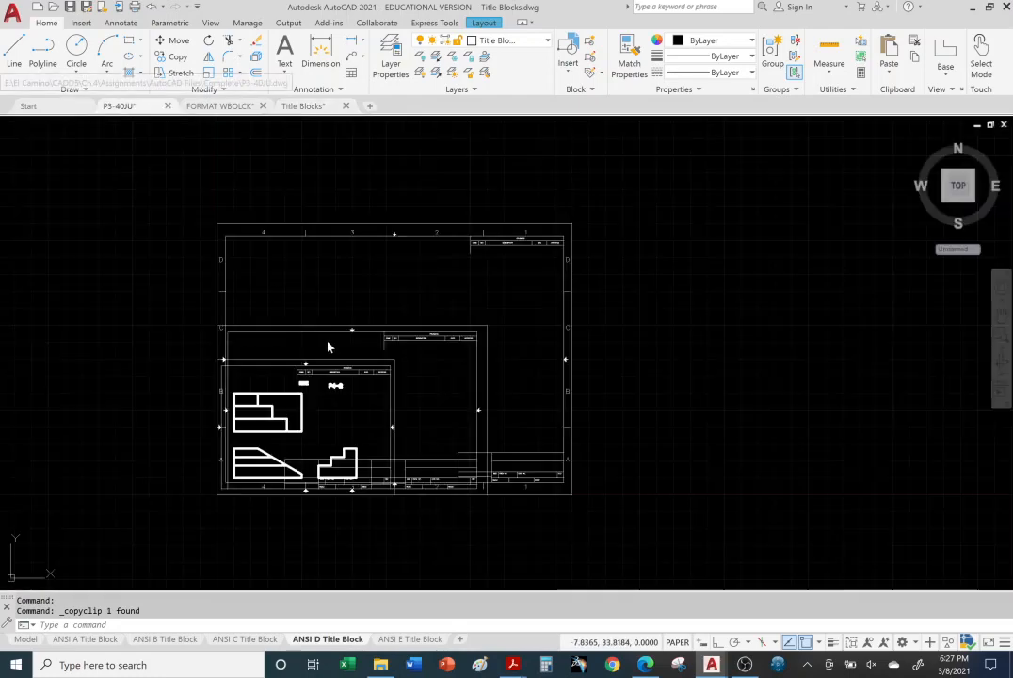
pyautogui.hotkey('ctrl', 'v')
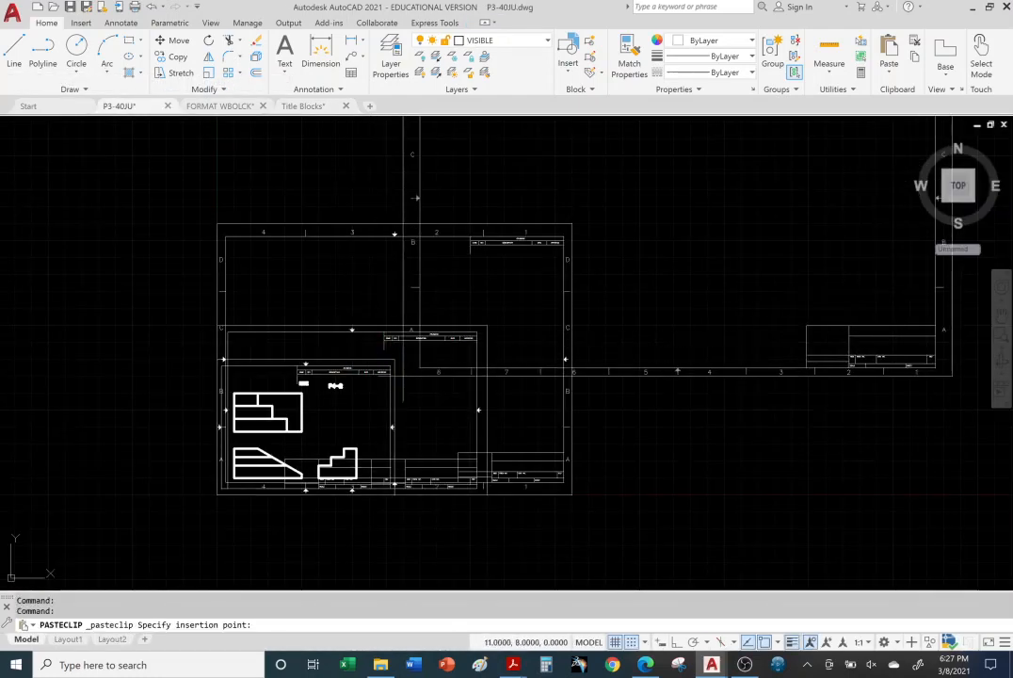
pyautogui.click(217, 495)
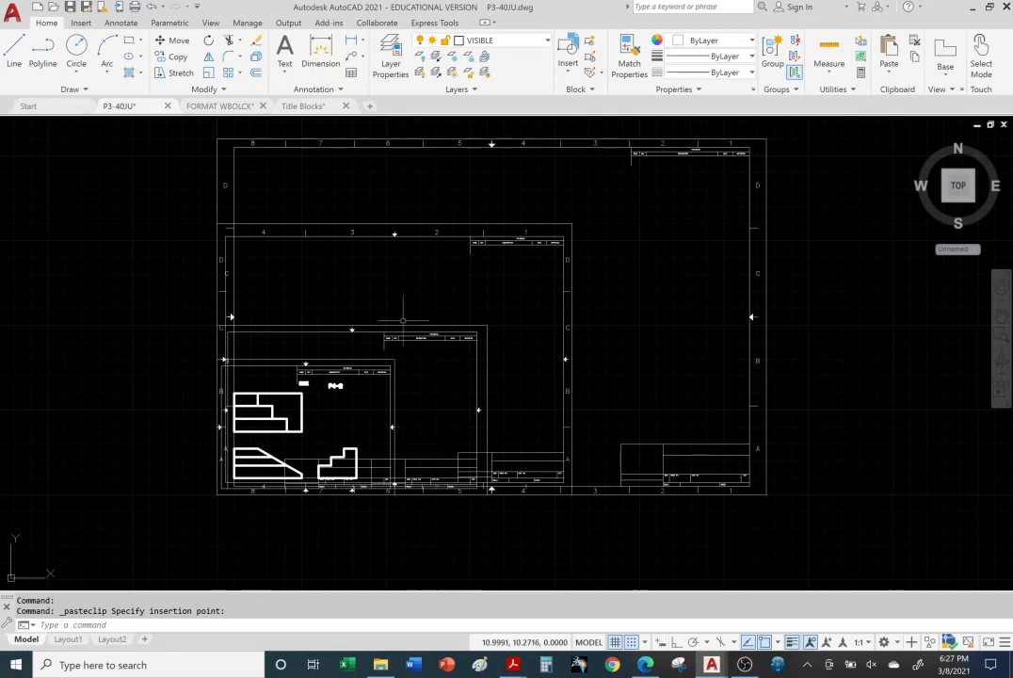
# Step: Return to the Title Blocks drawing and copy the title block from the ANSI E Title Block layout
pyautogui.click(303, 105)
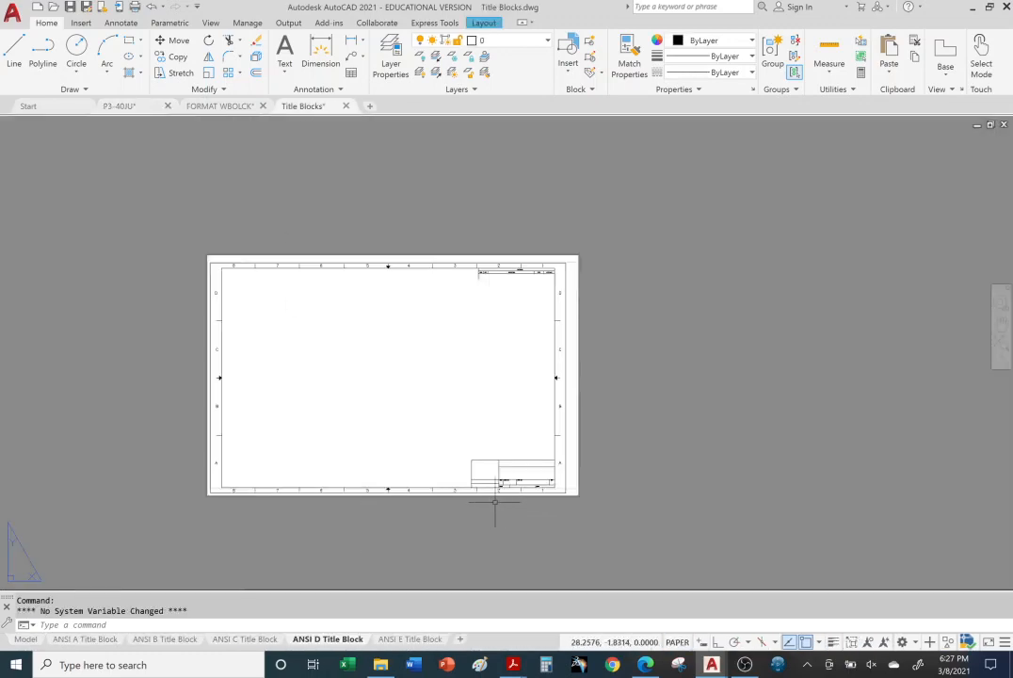
pyautogui.click(423, 639)
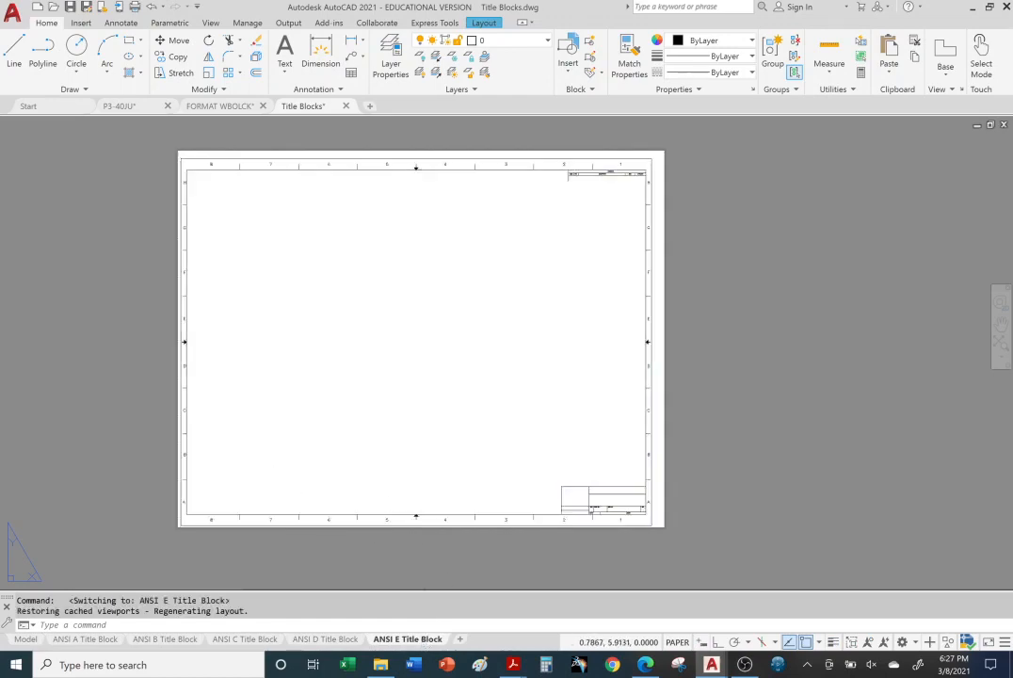
pyautogui.click(181, 459)
pyautogui.hotkey('ctrl', 'c')
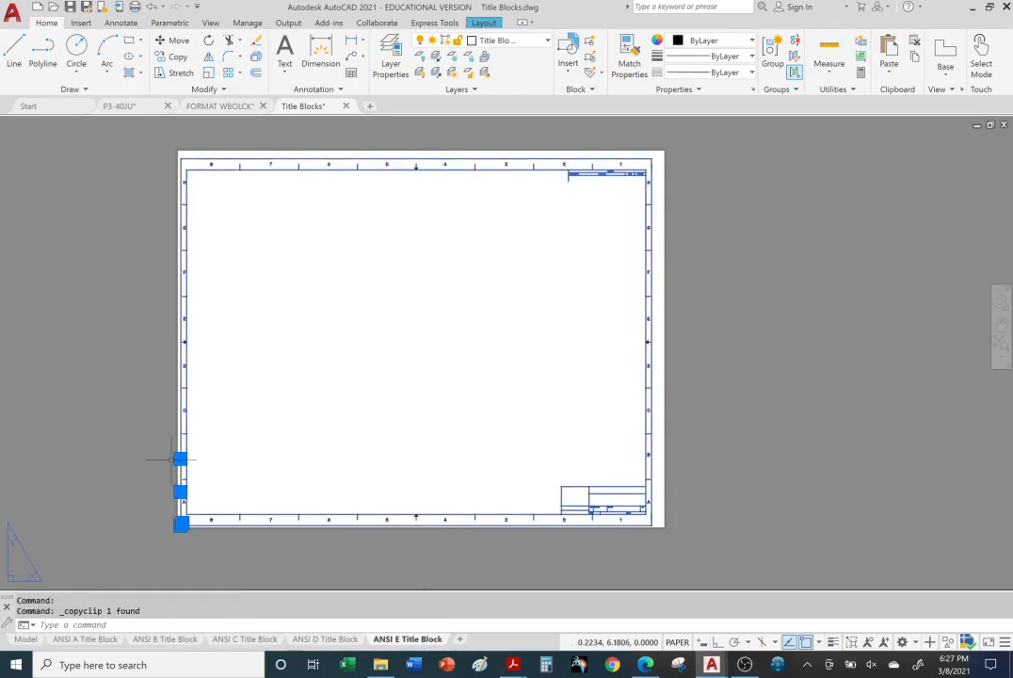
# Step: Paste the ANSI E title block into P3-40JU at the origin 0,0, sharing the other sheets' lower-left corner
pyautogui.hotkey('ctrl', 'Tab')
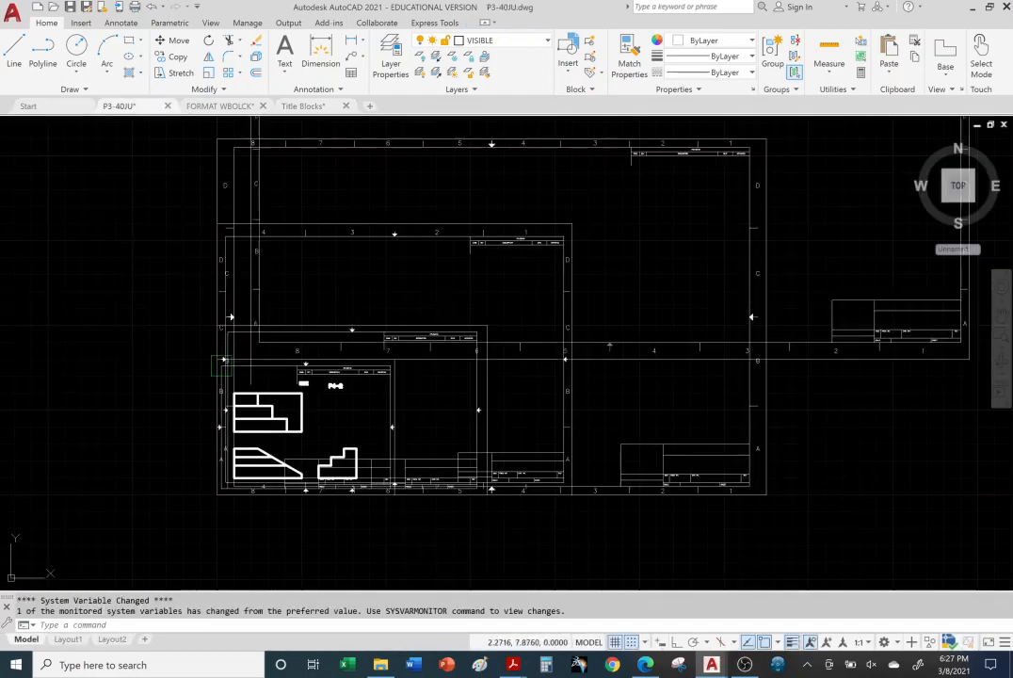
pyautogui.hotkey('ctrl', 'v')
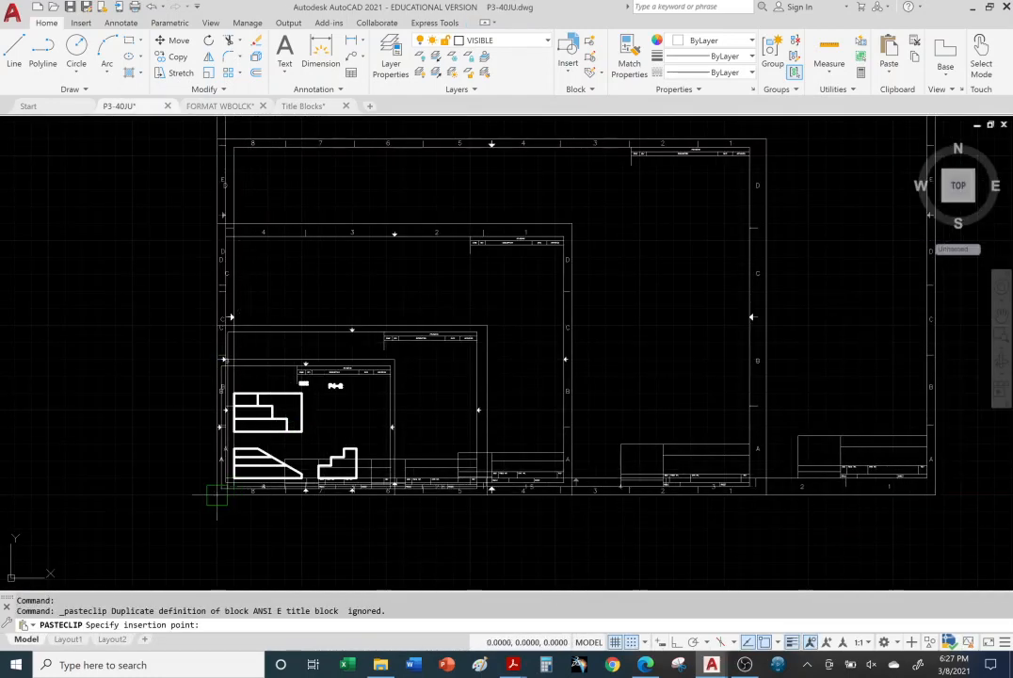
pyautogui.click(218, 491)
# Step: Select the nested title blocks one after another from the largest inward to check their layer, and clear the selection
pyautogui.moveTo(542, 524); pyautogui.dragTo(438, 590, button='middle')
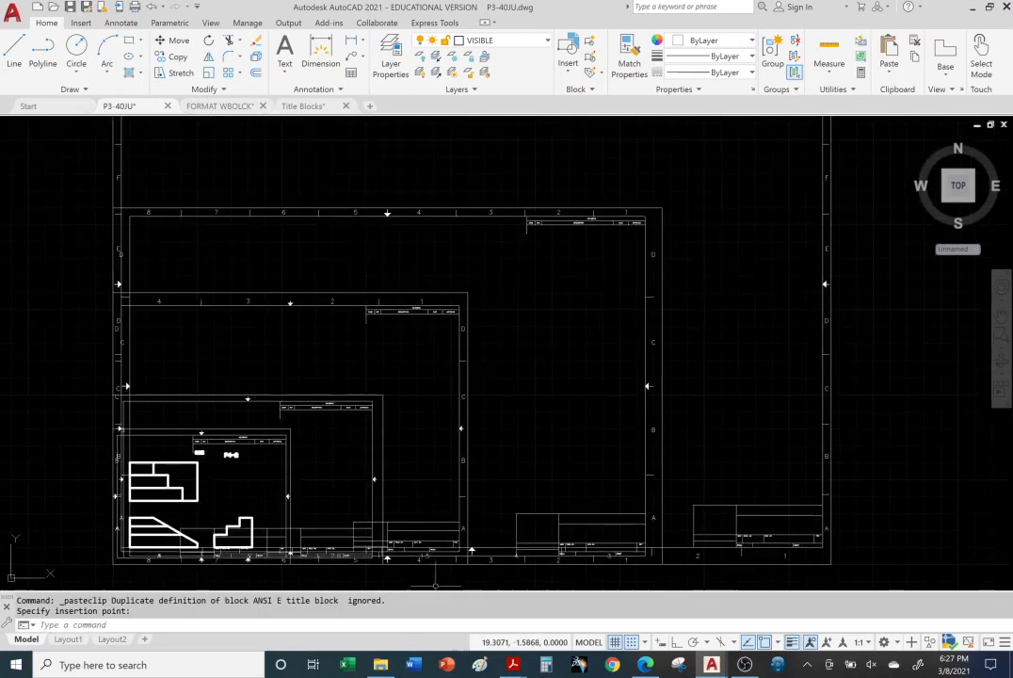
pyautogui.moveTo(607, 304); pyautogui.dragTo(577, 360, button='middle')
pyautogui.scroll(-2, 577, 360)
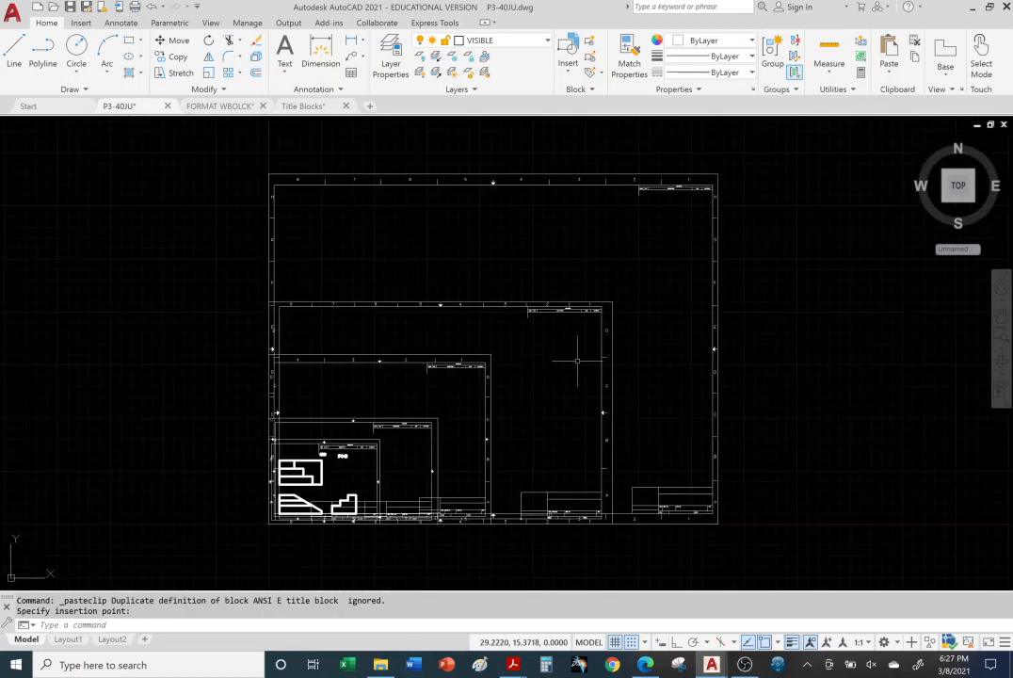
pyautogui.click(577, 184)
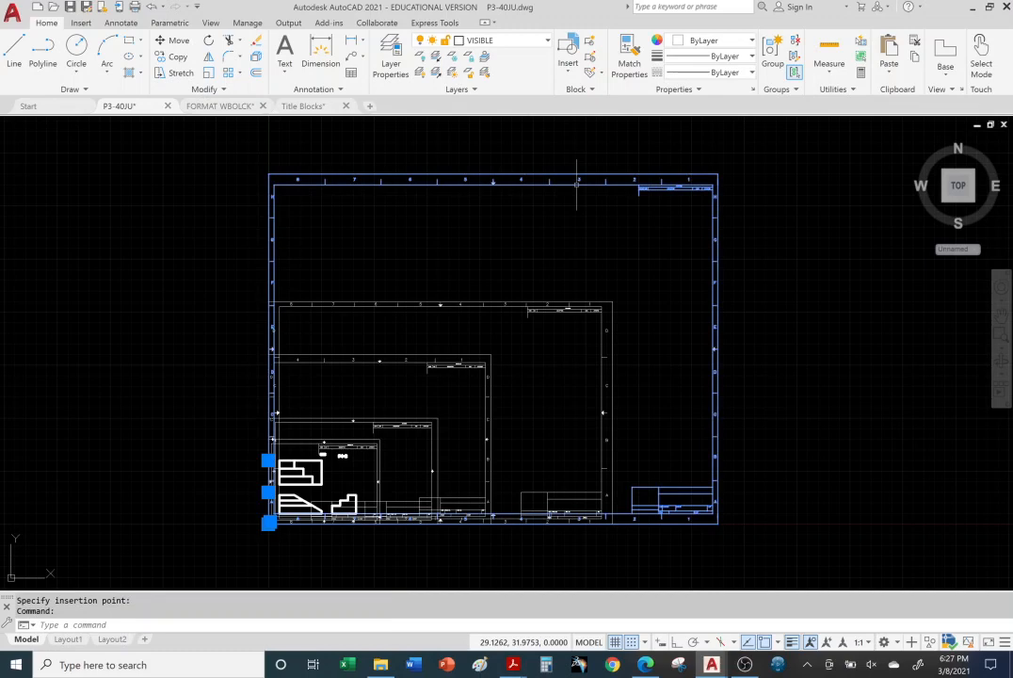
pyautogui.click(535, 303)
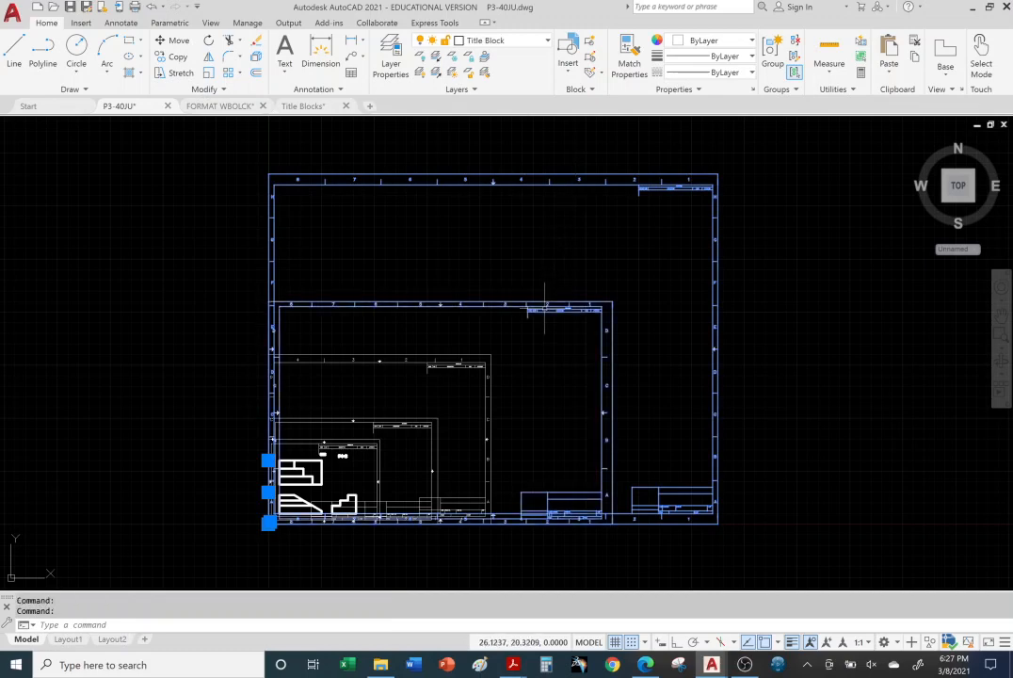
pyautogui.click(473, 359)
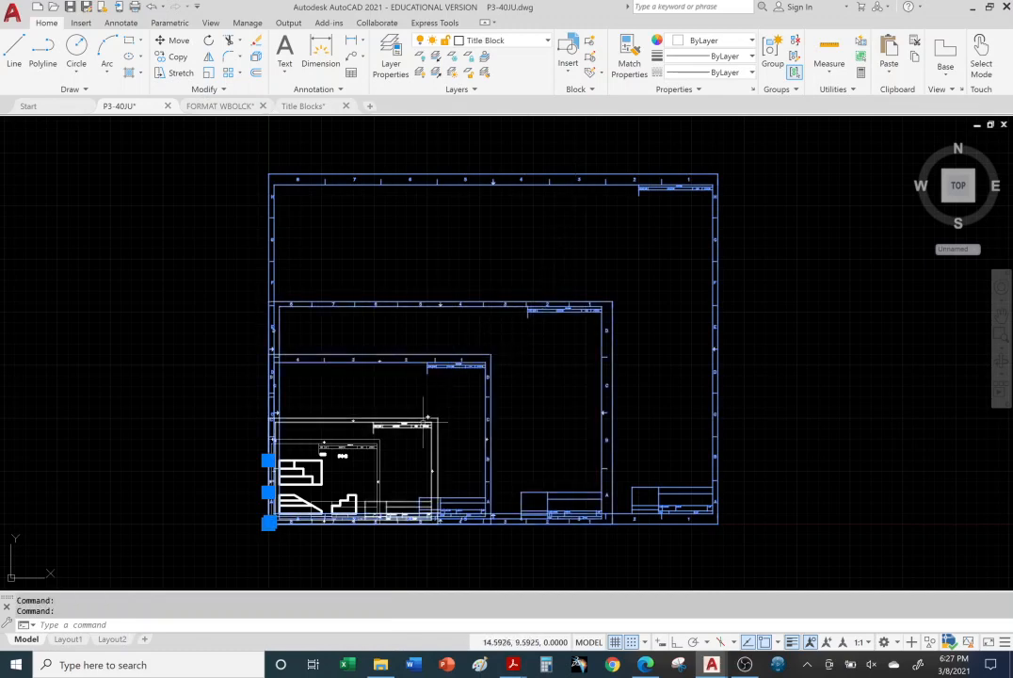
pyautogui.click(423, 424)
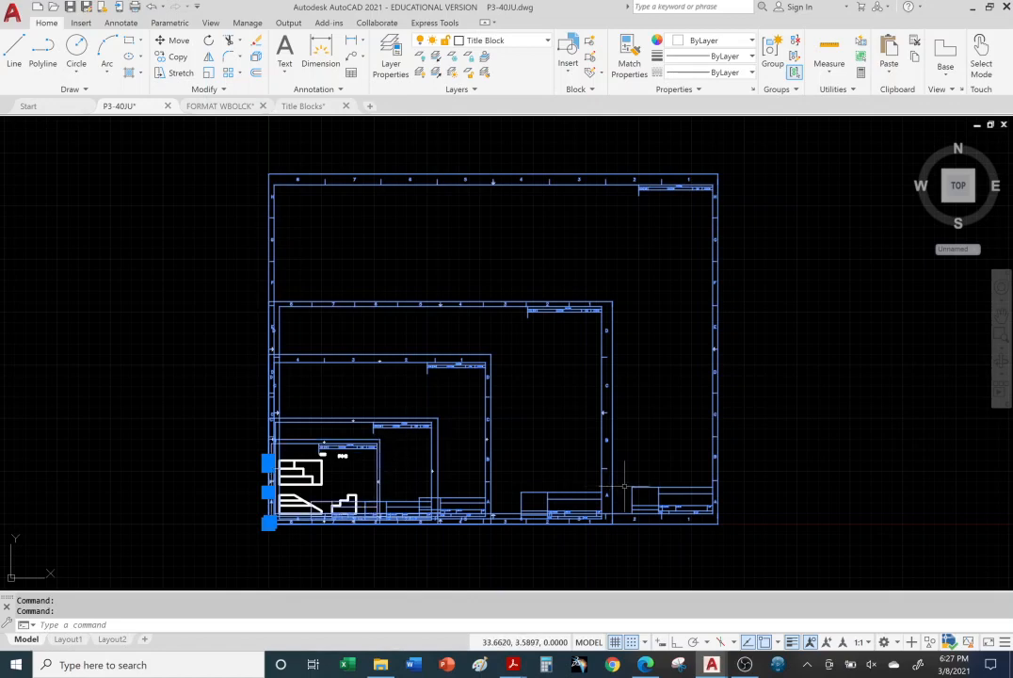
pyautogui.press('Escape')
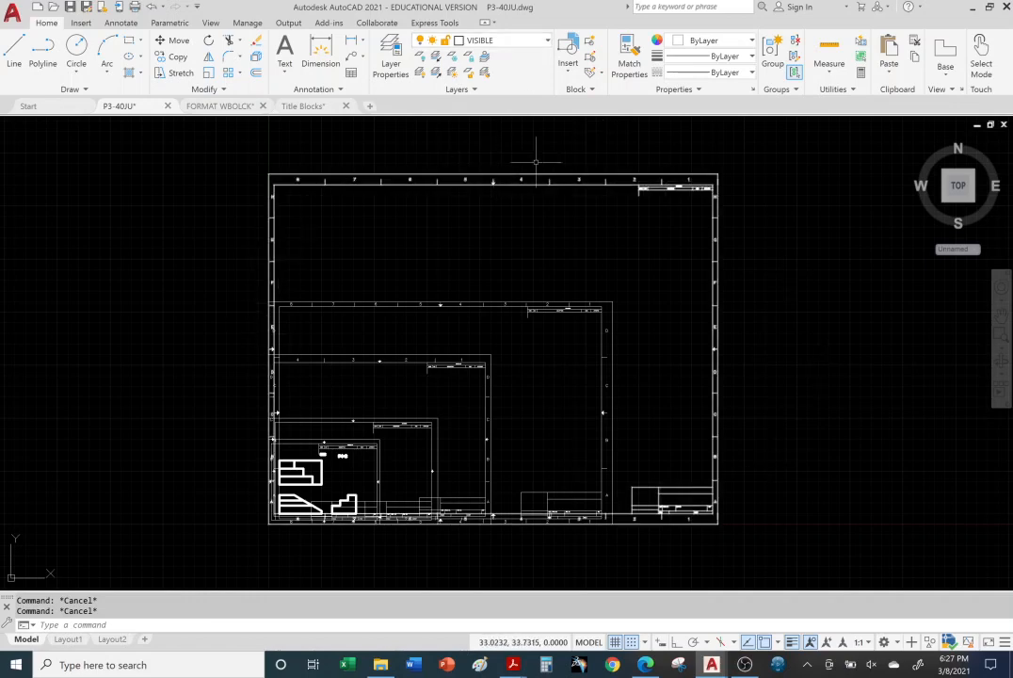
# Step: Try to turn off the Title Block layer, and switch the HIDDEN layer off and back on
pyautogui.click(461, 41)
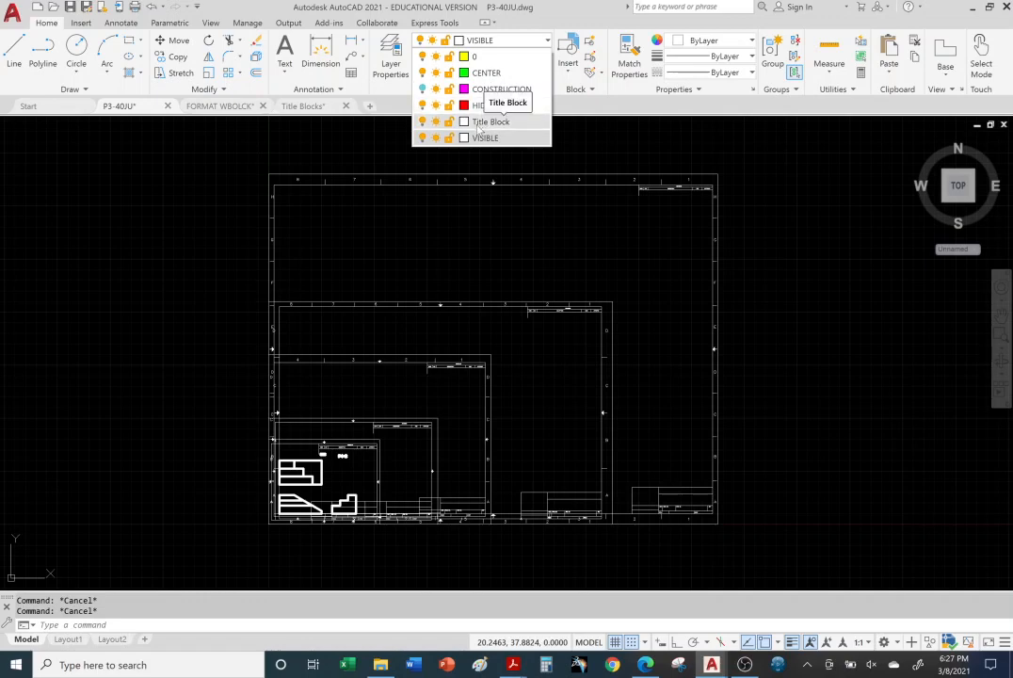
pyautogui.click(423, 122)
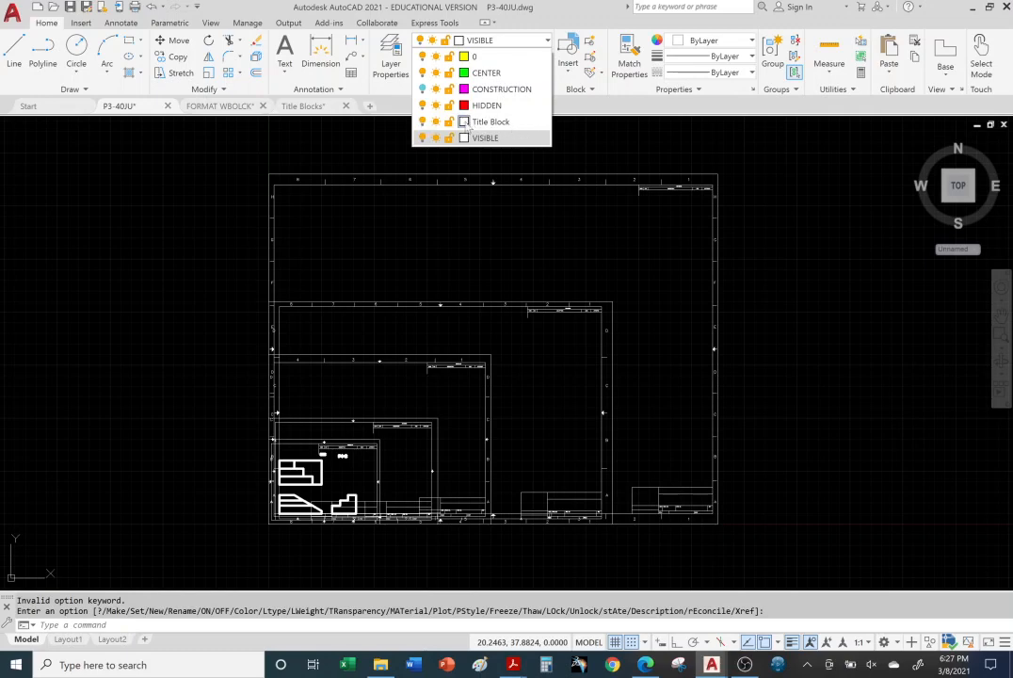
pyautogui.click(547, 42)
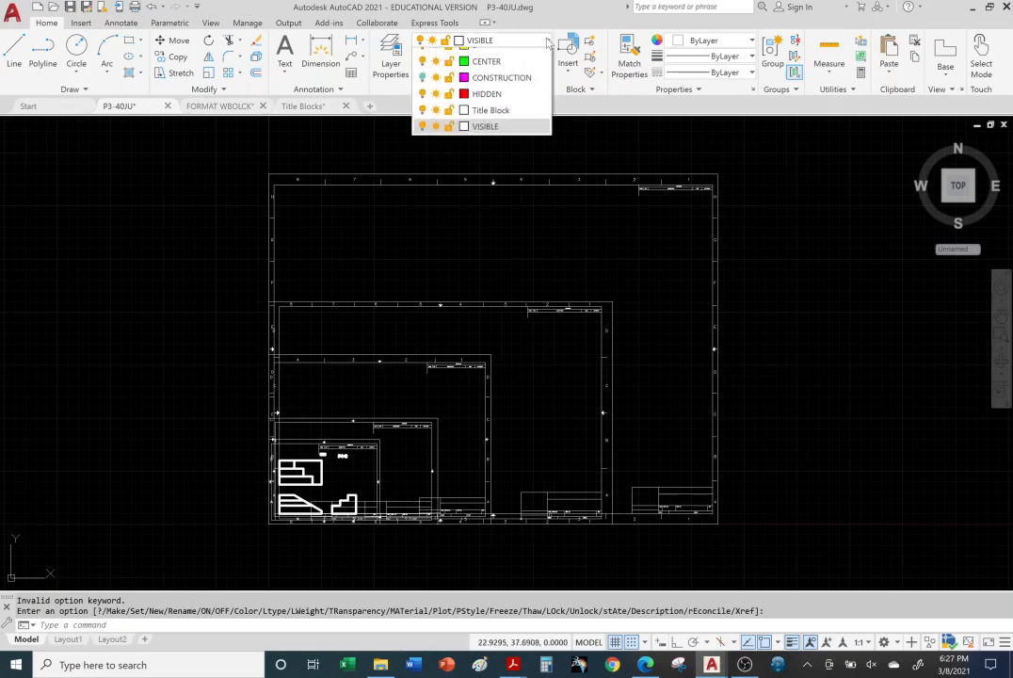
pyautogui.click(423, 123)
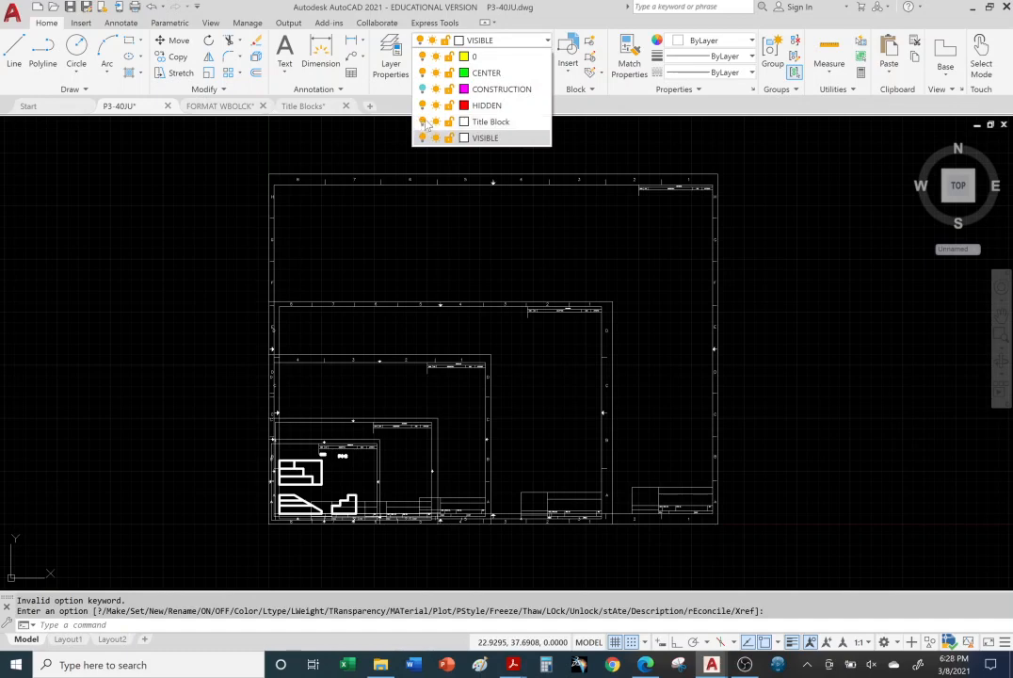
pyautogui.click(423, 106)
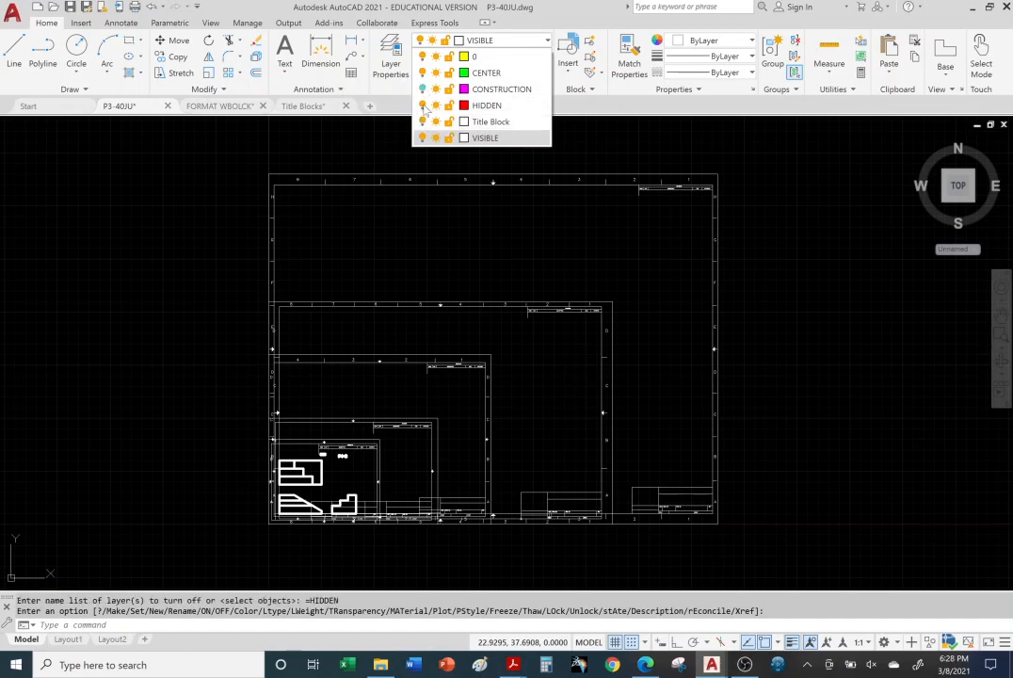
pyautogui.click(423, 107)
pyautogui.click(422, 123)
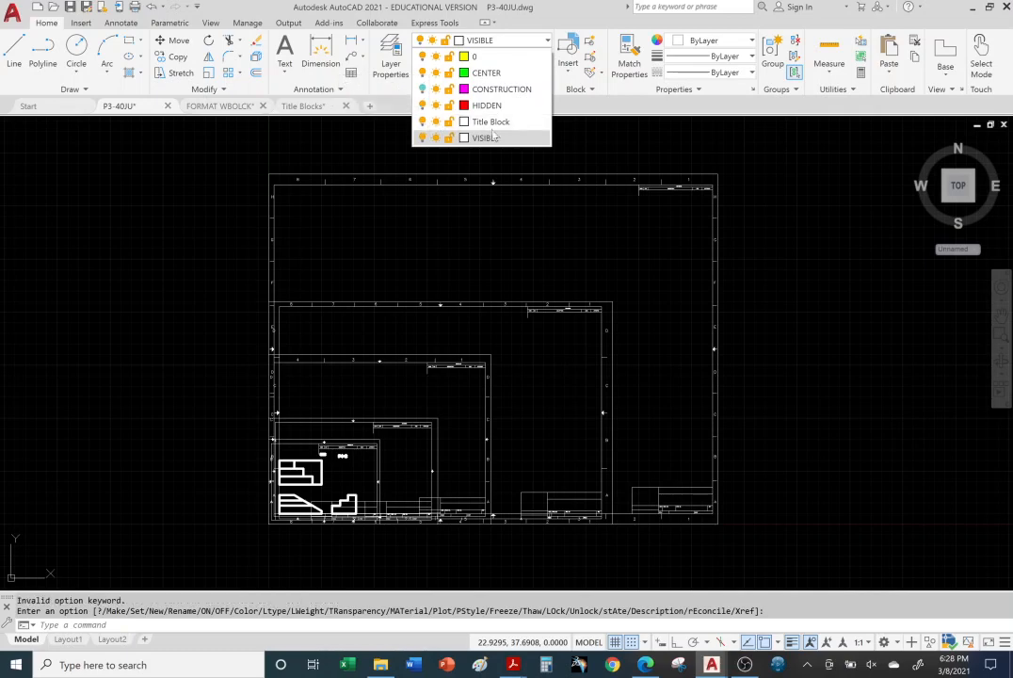
# Step: Turn the current VISIBLE layer off and back on, and try to freeze the Title Block layer
pyautogui.click(422, 139)
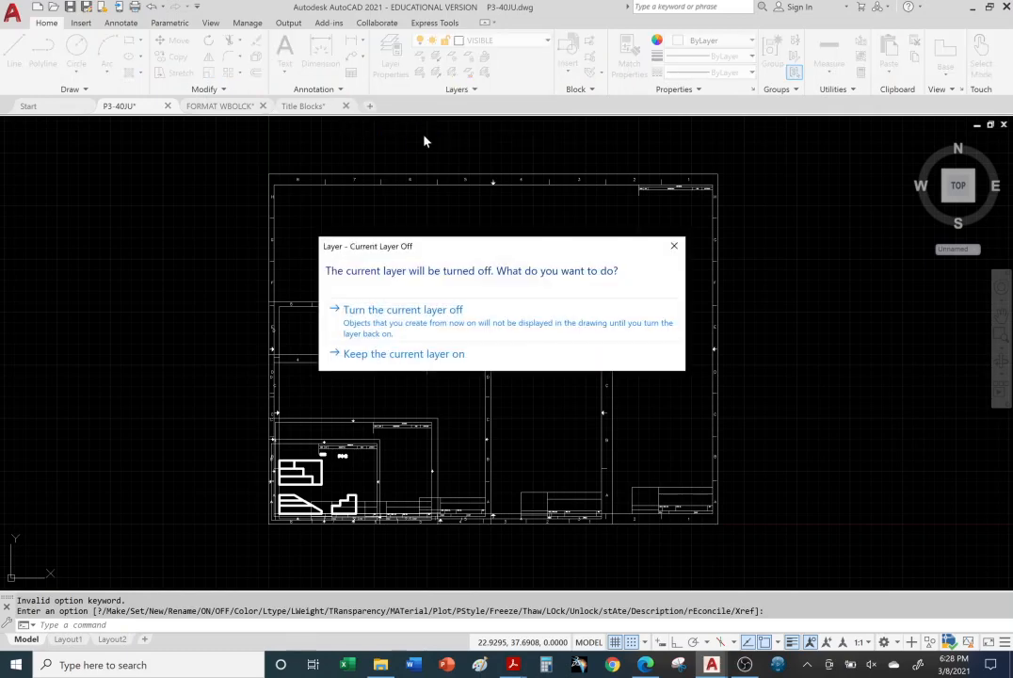
pyautogui.click(430, 326)
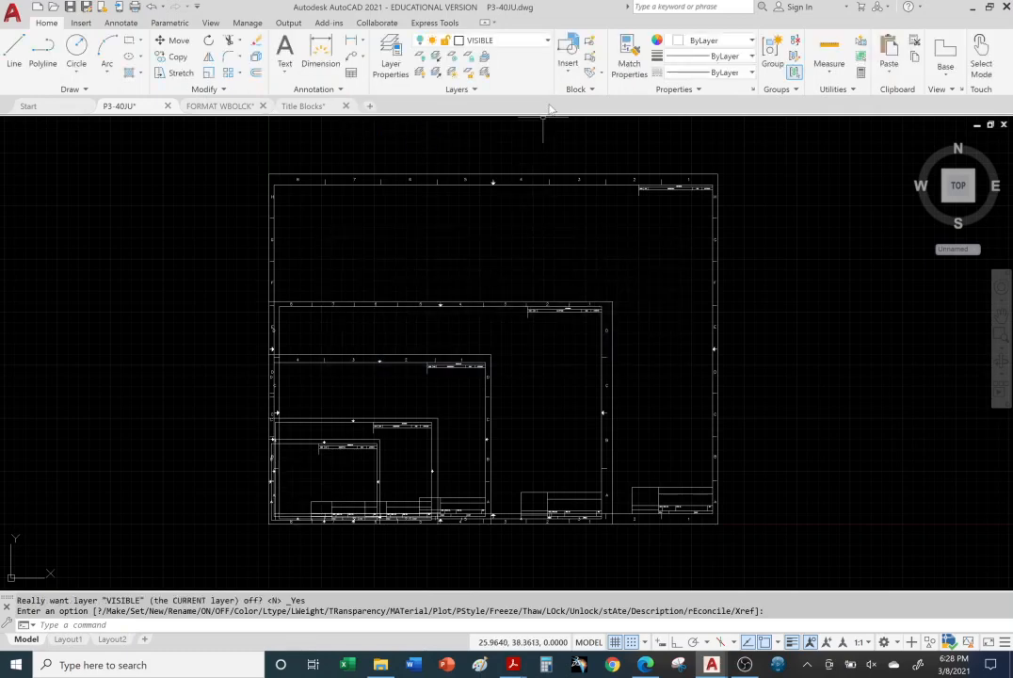
pyautogui.click(546, 44)
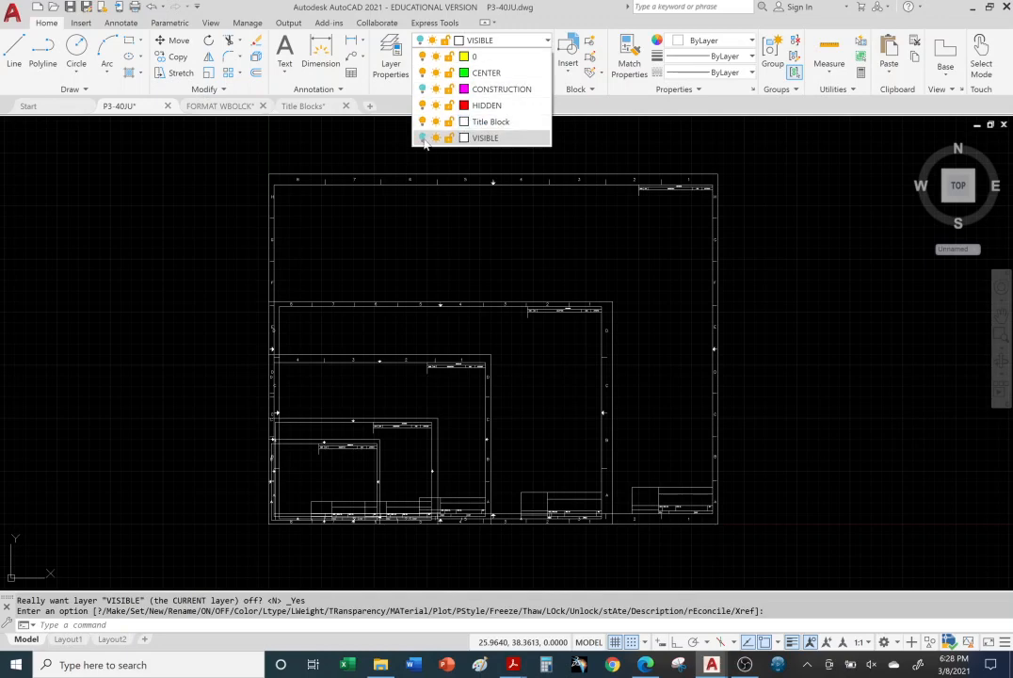
pyautogui.click(423, 138)
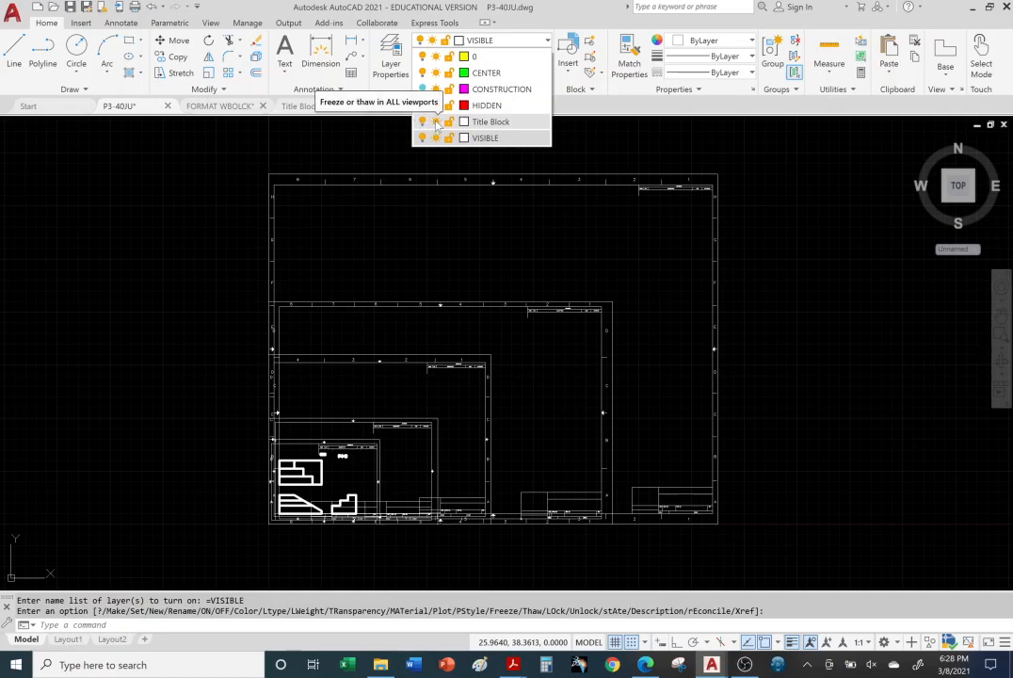
pyautogui.click(435, 122)
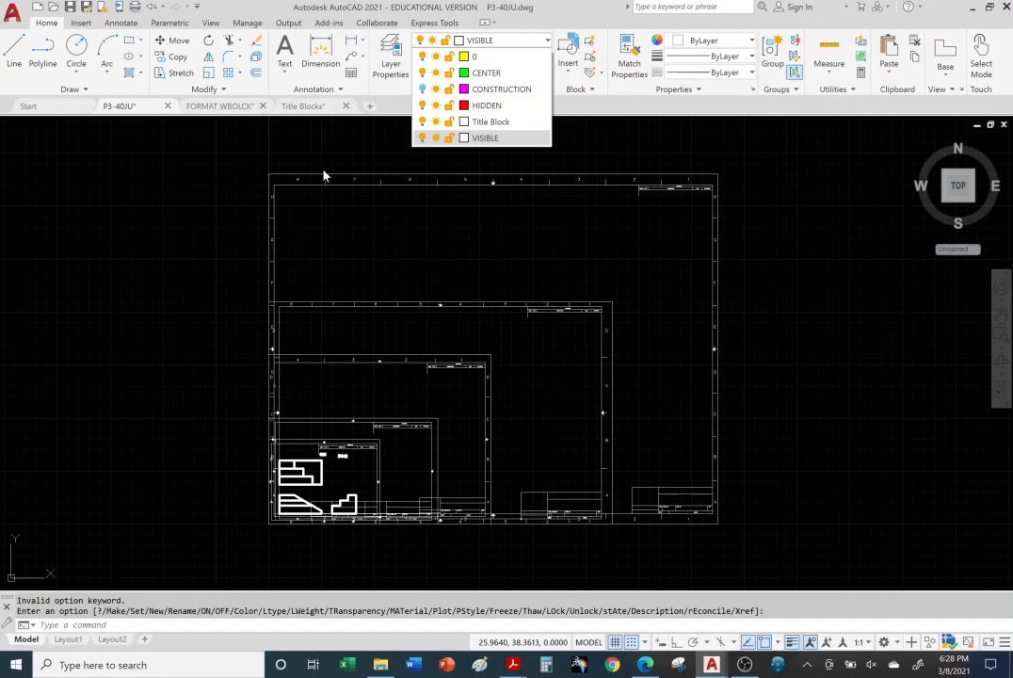
pyautogui.click(442, 228)
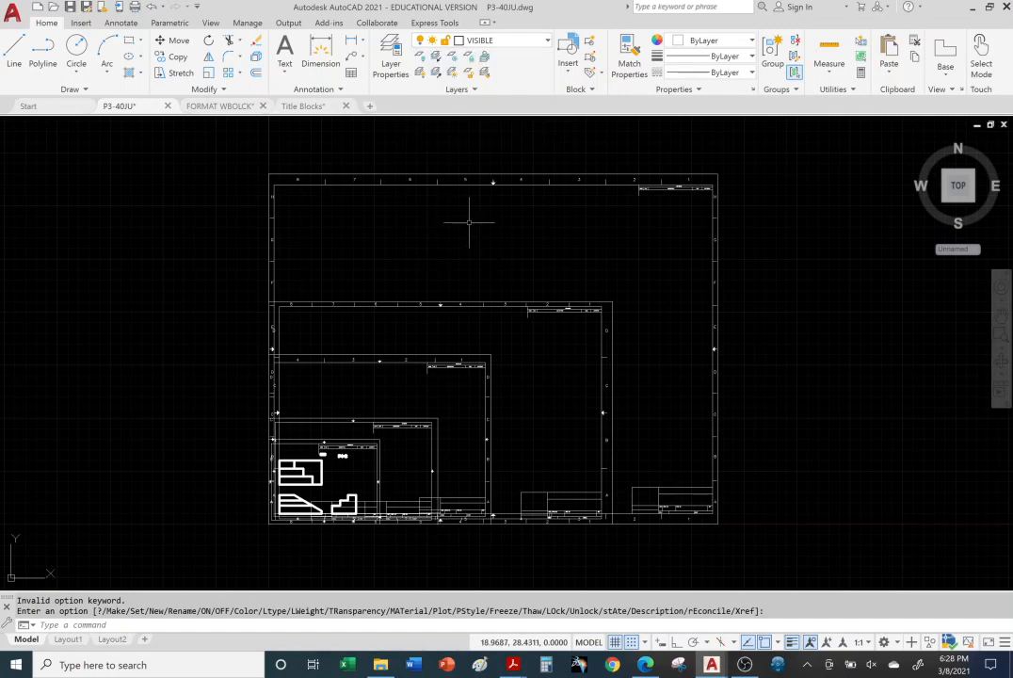
# Step: Erase the two largest title blocks, ANSI E and ANSI D, from the P3-40JU drawing
pyautogui.moveTo(499, 278); pyautogui.dragTo(502, 266, button='middle')
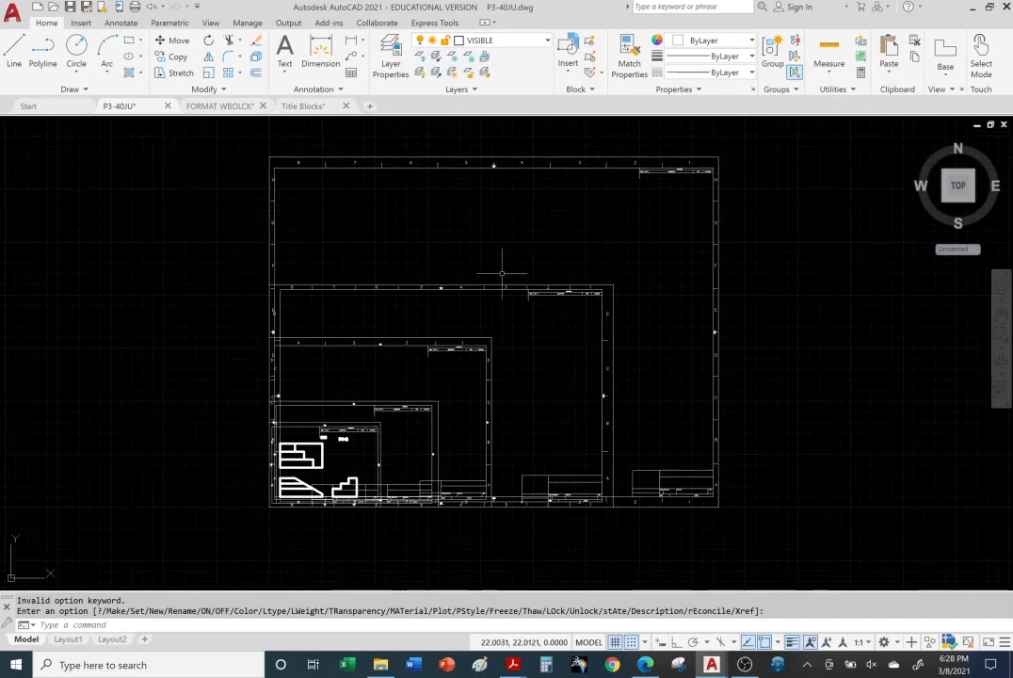
pyautogui.press('Return')
pyautogui.click(622, 167)
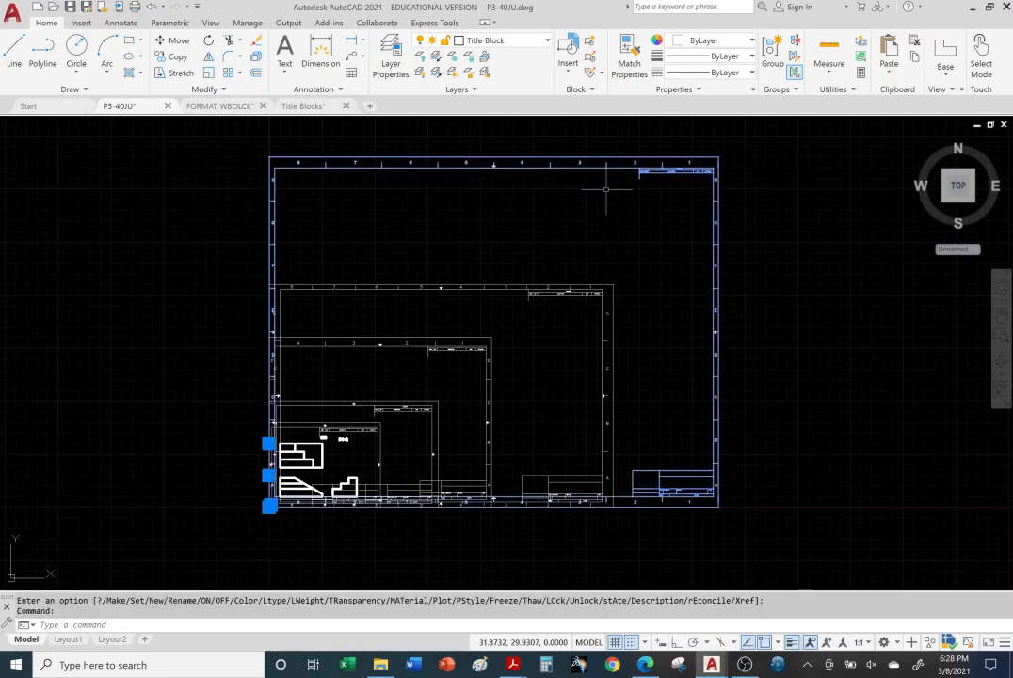
pyautogui.press('Delete')
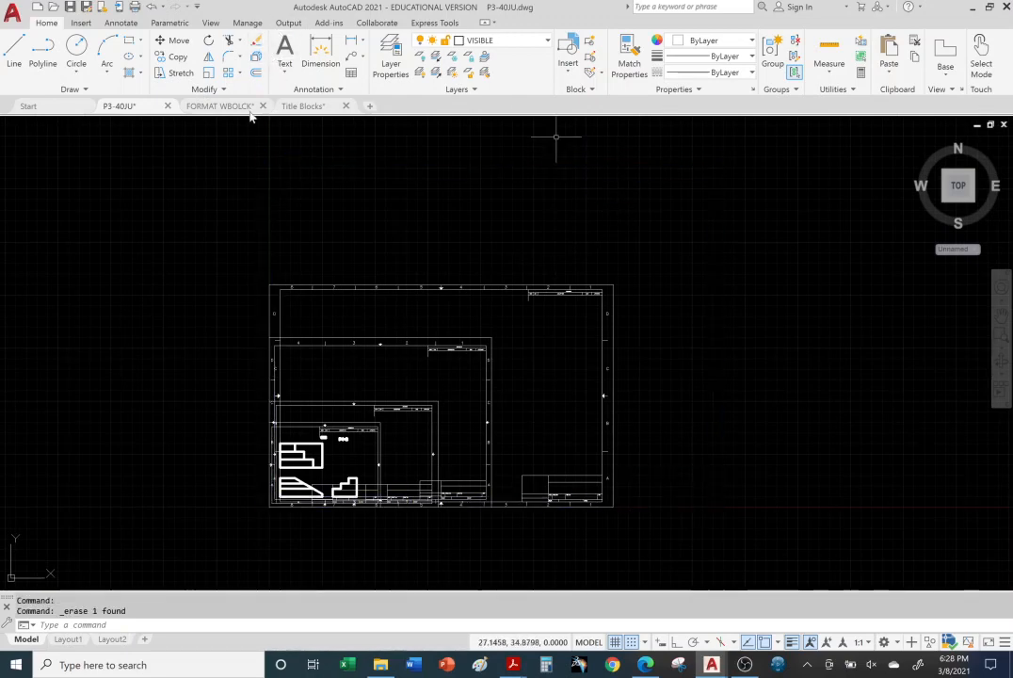
pyautogui.click(529, 285)
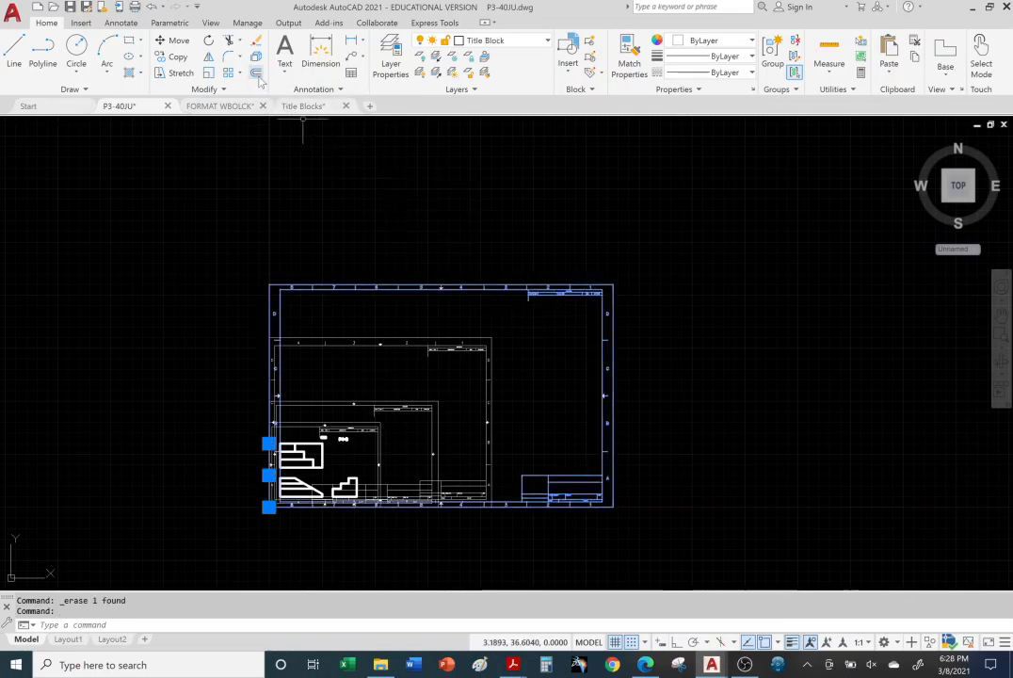
pyautogui.click(255, 41)
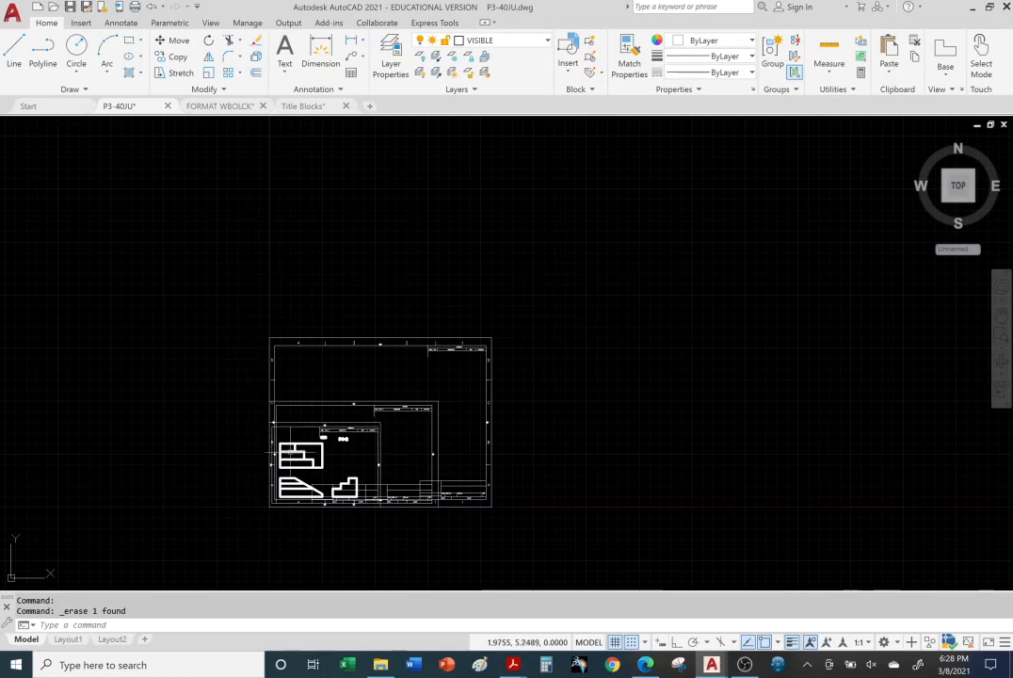
# Step: Erase the ANSI C and ANSI A title blocks, keeping only the ANSI B sheet around the views
pyautogui.scroll(4, 305, 468)
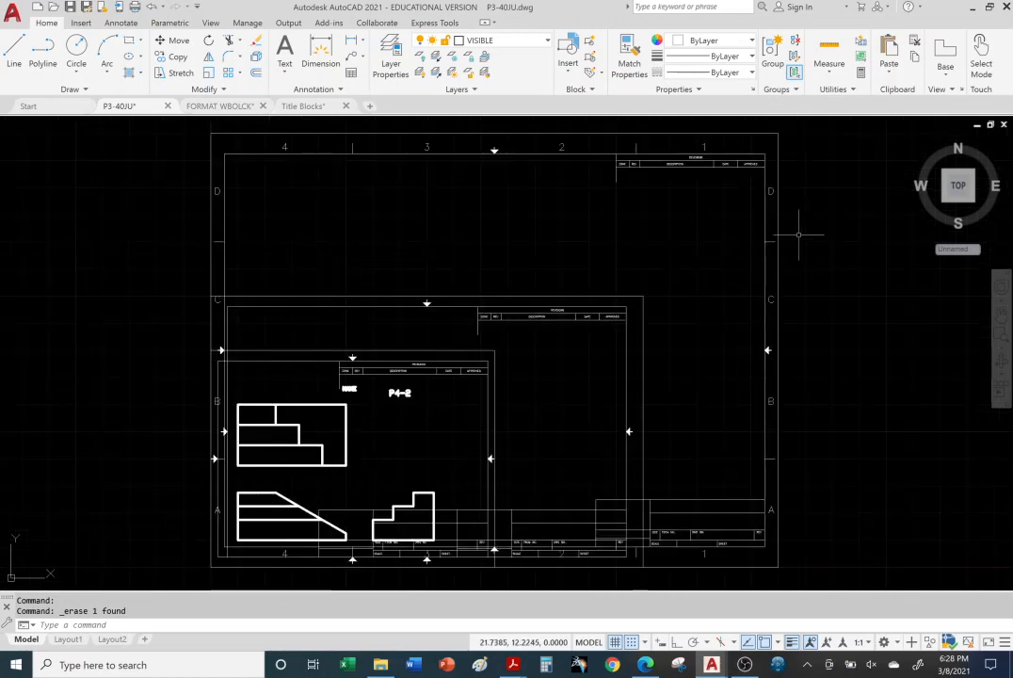
pyautogui.click(778, 245)
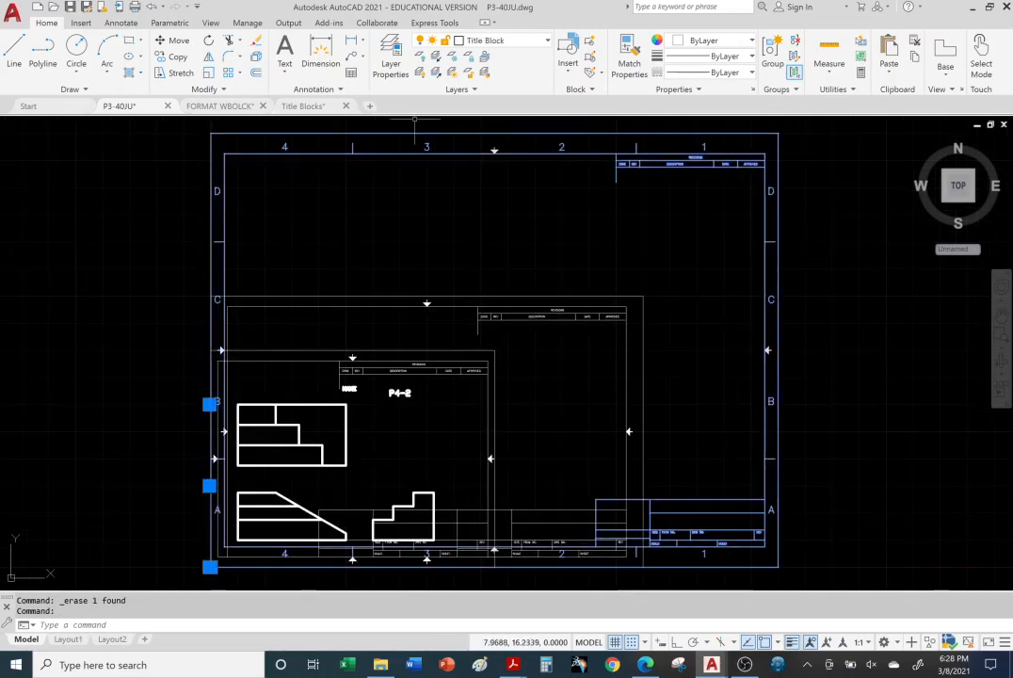
pyautogui.click(255, 41)
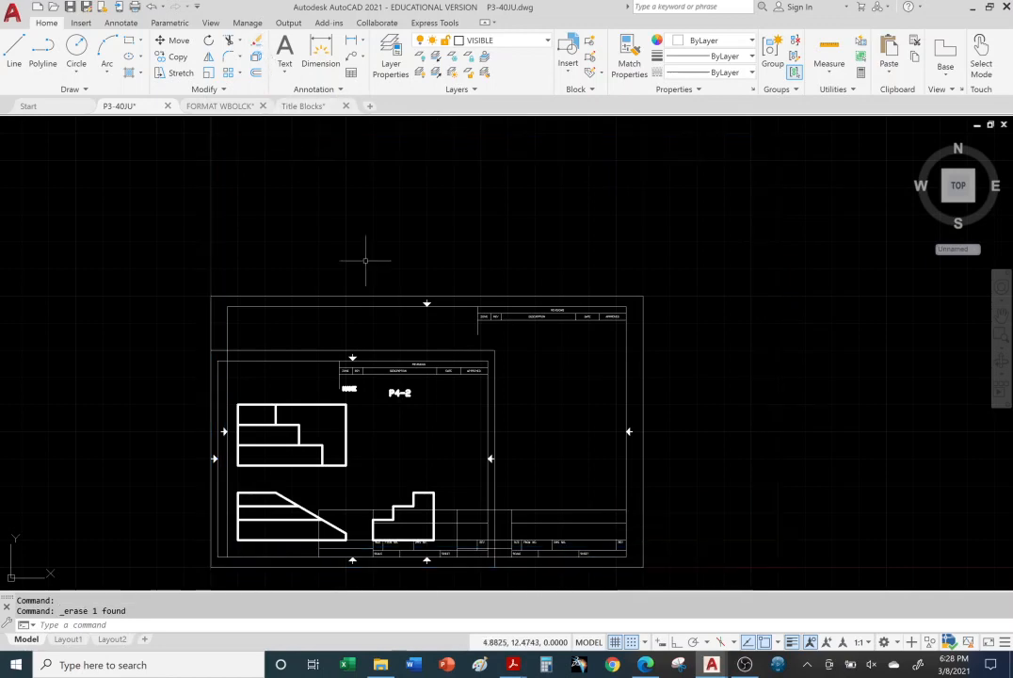
pyautogui.moveTo(537, 413); pyautogui.dragTo(645, 246, button='middle')
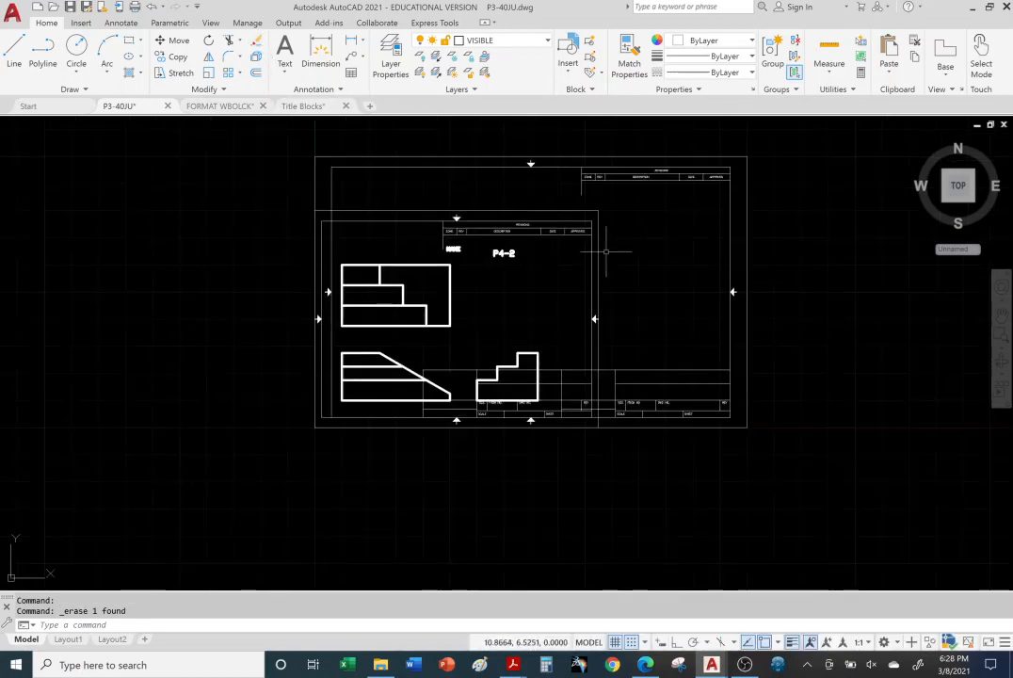
pyautogui.click(506, 217)
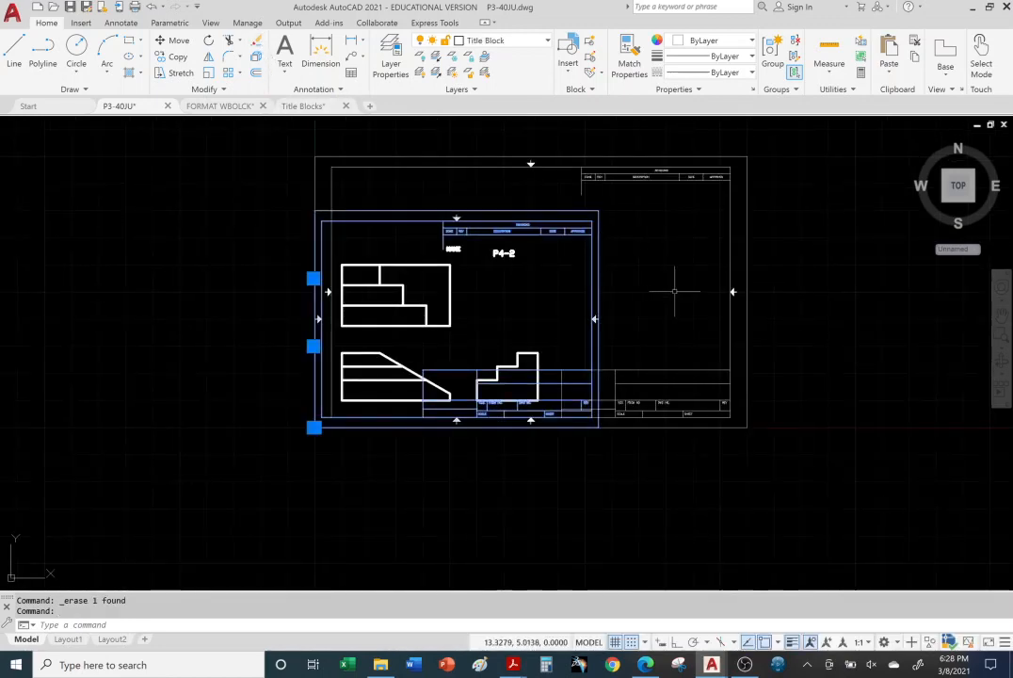
pyautogui.click(255, 41)
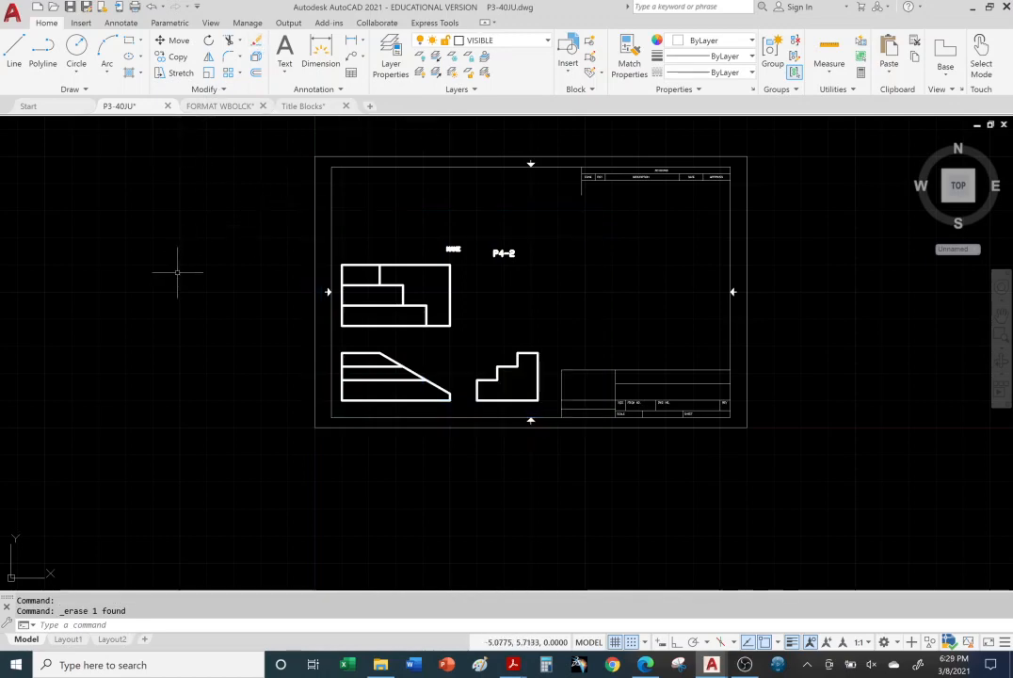
# Step: Move the three views and the NAME and P4-2 texts together from the front view's lower-left corner to point 3,3
pyautogui.scroll(-2, 531, 275)
pyautogui.scroll(2, 531, 273)
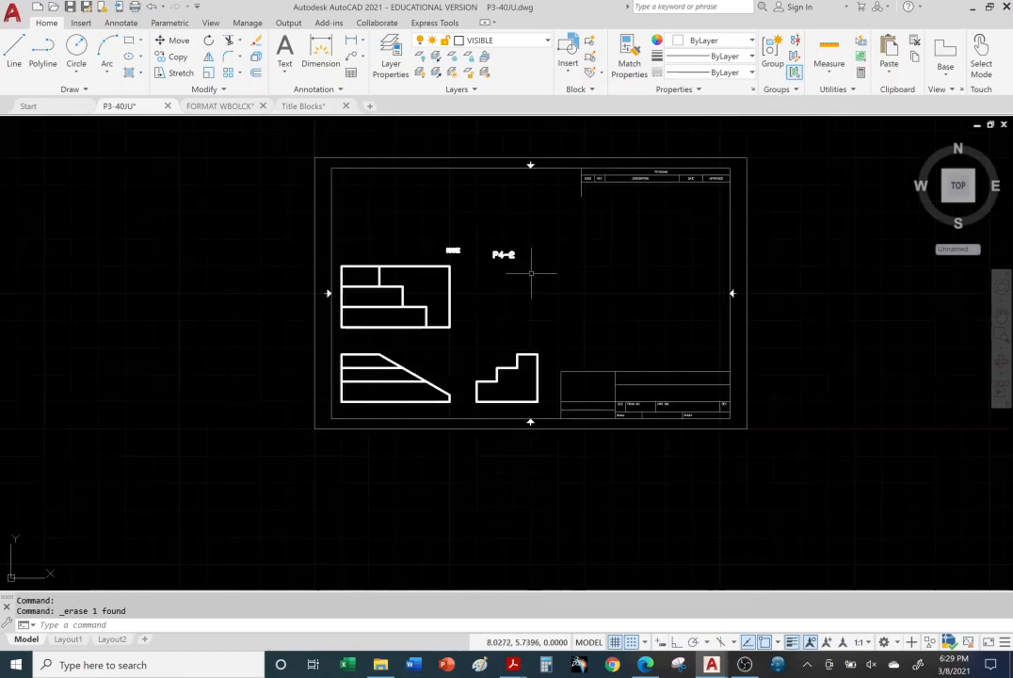
pyautogui.scroll(2, 531, 273)
pyautogui.moveTo(536, 281); pyautogui.dragTo(510, 311, button='middle')
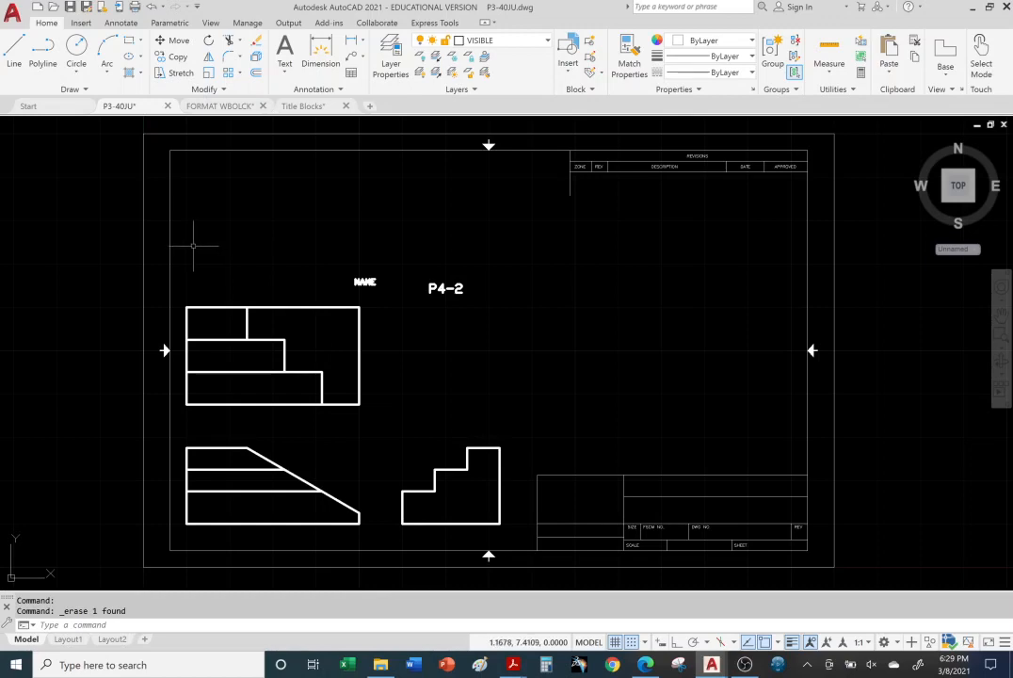
pyautogui.moveTo(178, 223)
pyautogui.mouseDown()
pyautogui.moveTo(231, 215)
pyautogui.moveTo(420, 236)
pyautogui.moveTo(511, 294)
pyautogui.moveTo(520, 420)
pyautogui.moveTo(517, 498)
pyautogui.moveTo(485, 531)
pyautogui.moveTo(236, 527)
pyautogui.moveTo(173, 540)
pyautogui.moveTo(185, 536)
pyautogui.mouseUp()
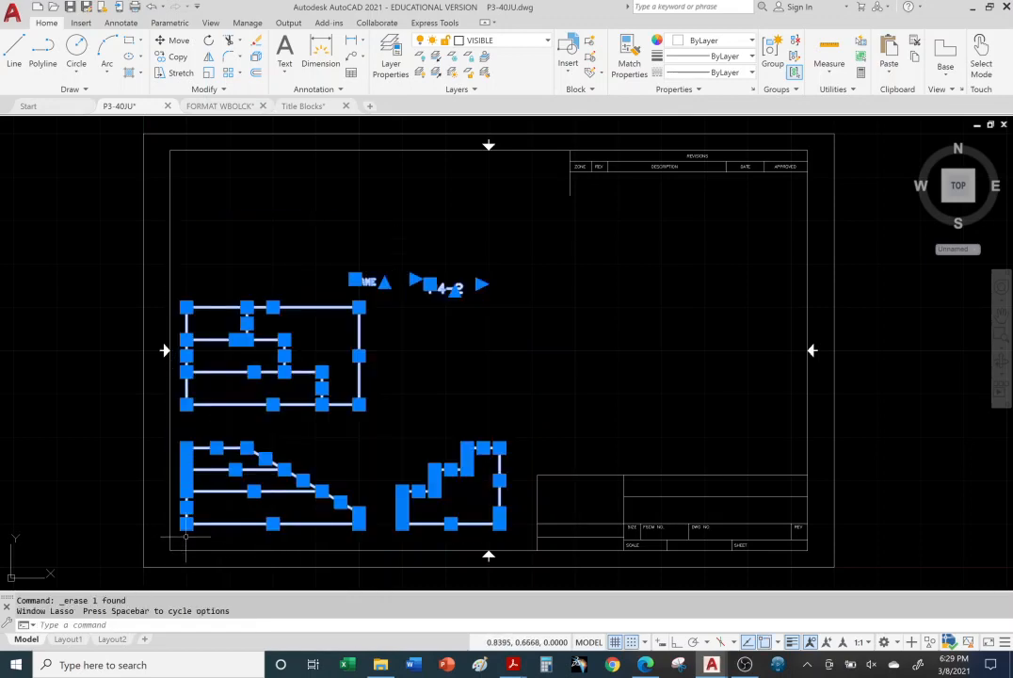
pyautogui.click(179, 42)
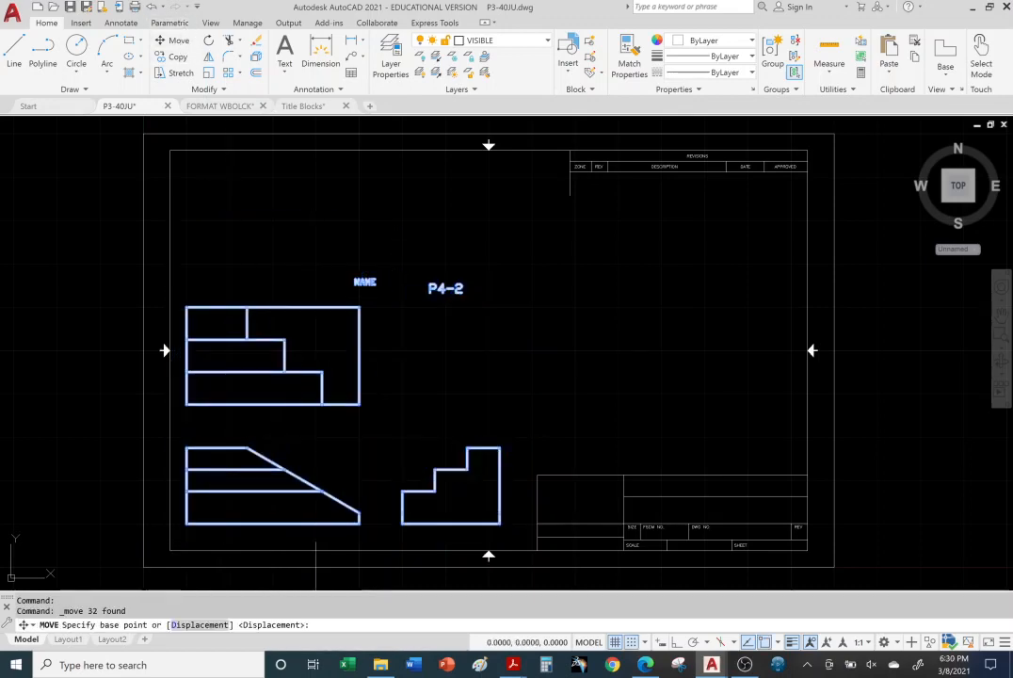
pyautogui.click(187, 523)
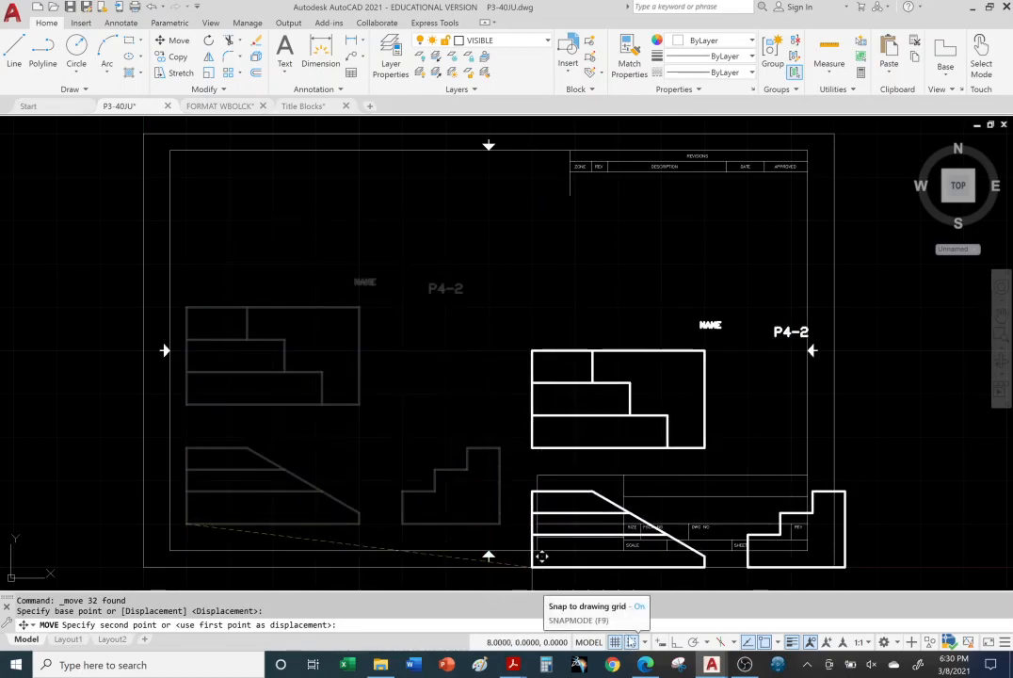
pyautogui.click(282, 425)
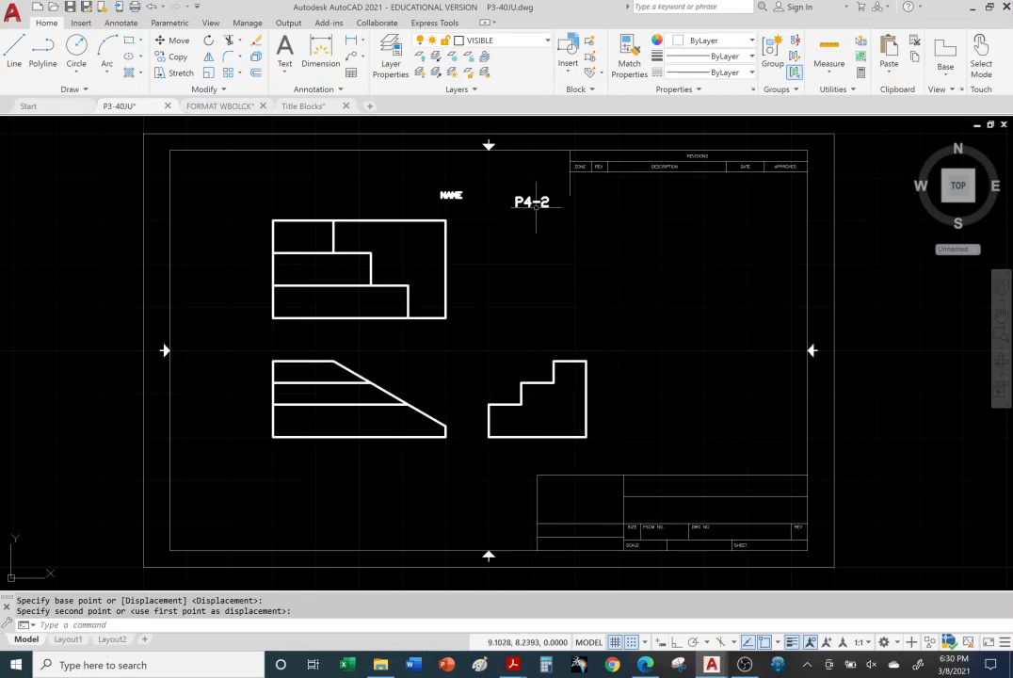
# Step: Erase the P4-2 and NAME texts above the top view
pyautogui.click(530, 201)
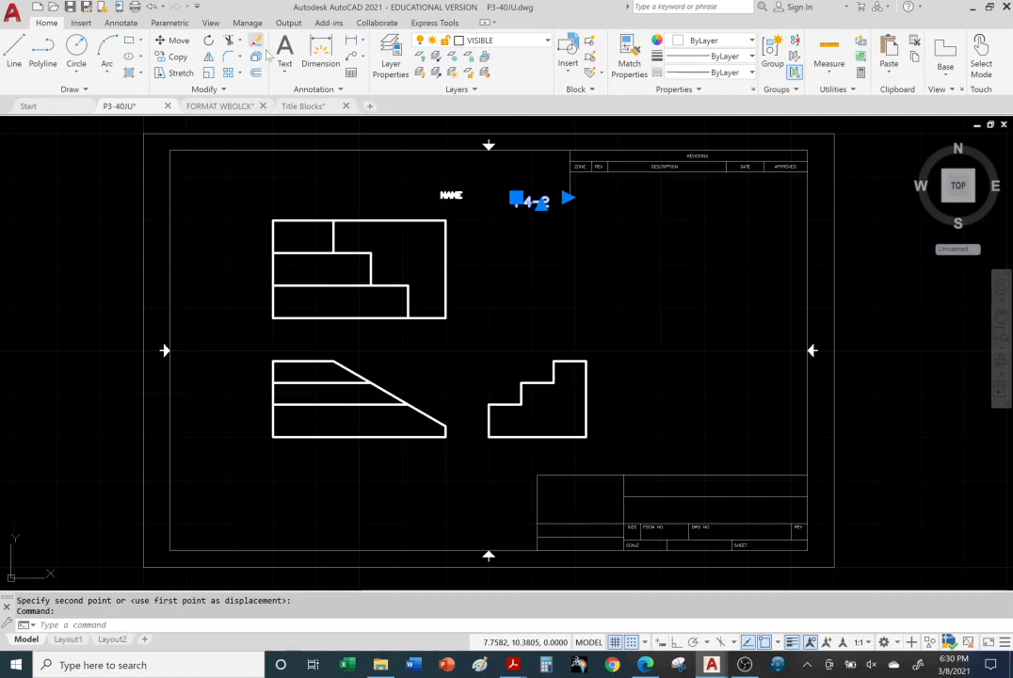
pyautogui.click(255, 39)
pyautogui.click(451, 195)
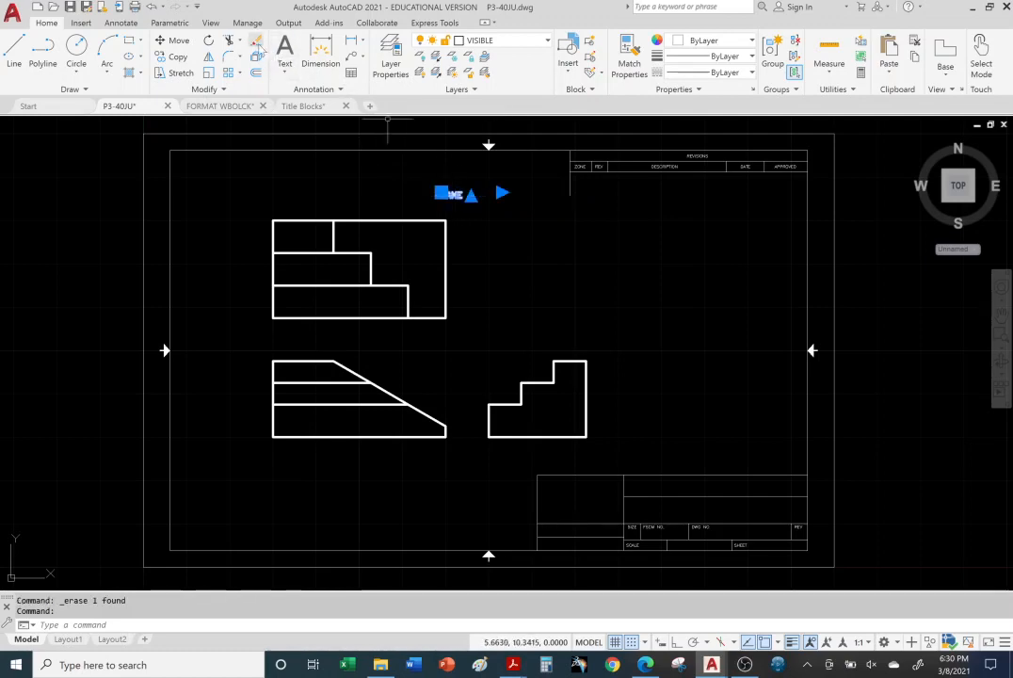
pyautogui.press('Delete')
pyautogui.click(662, 264)
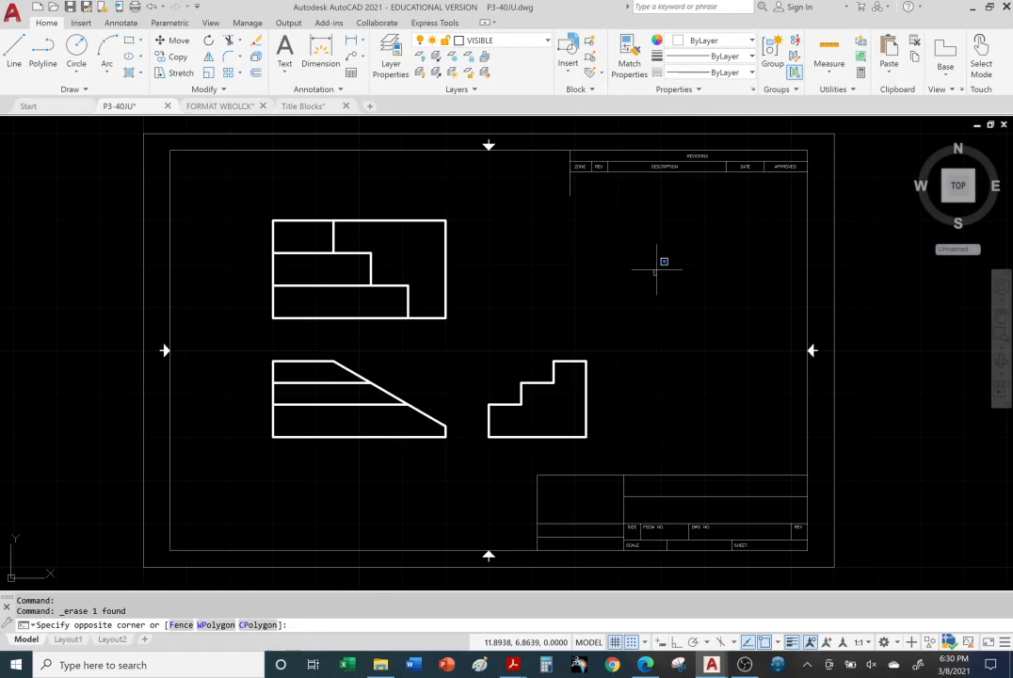
pyautogui.click(989, 350)
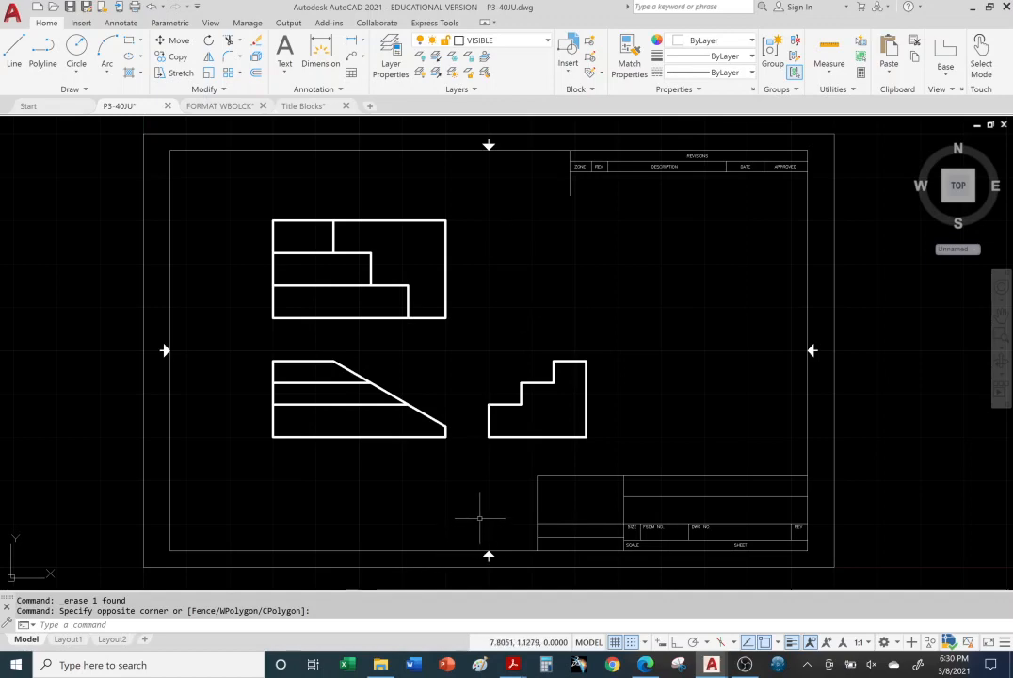
# Step: Move the stepped side view horizontally so its lower-left corner sits at 9.125,3.000, in line with the title block's left edge
pyautogui.moveTo(476, 341)
pyautogui.mouseDown()
pyautogui.moveTo(482, 329)
pyautogui.moveTo(615, 294)
pyautogui.moveTo(669, 415)
pyautogui.moveTo(592, 443)
pyautogui.moveTo(471, 450)
pyautogui.moveTo(463, 461)
pyautogui.mouseUp()
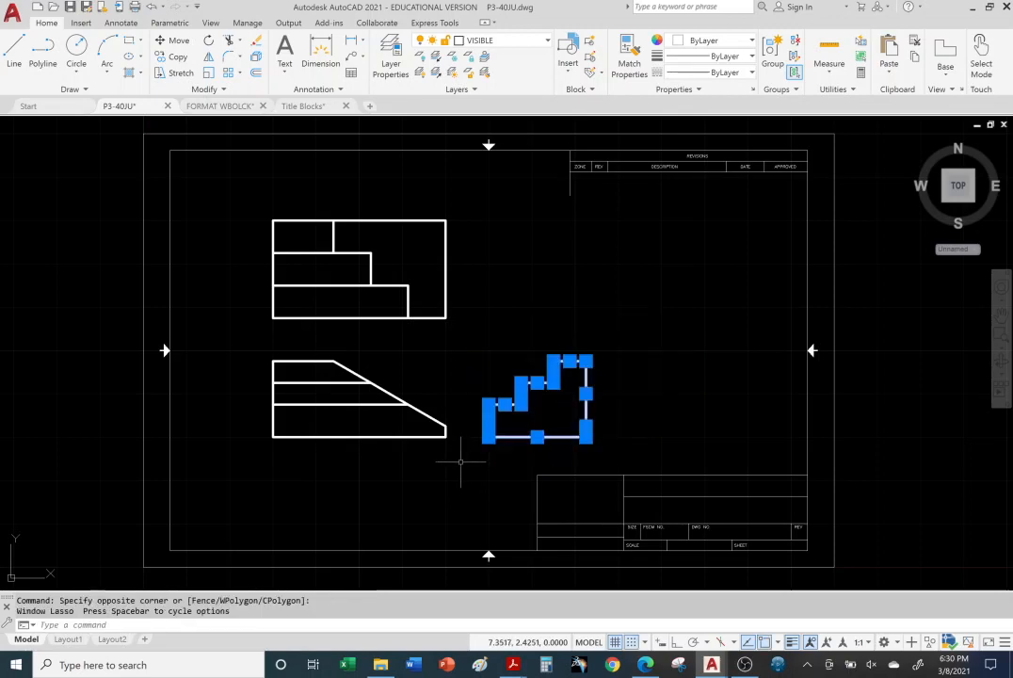
pyautogui.click(172, 40)
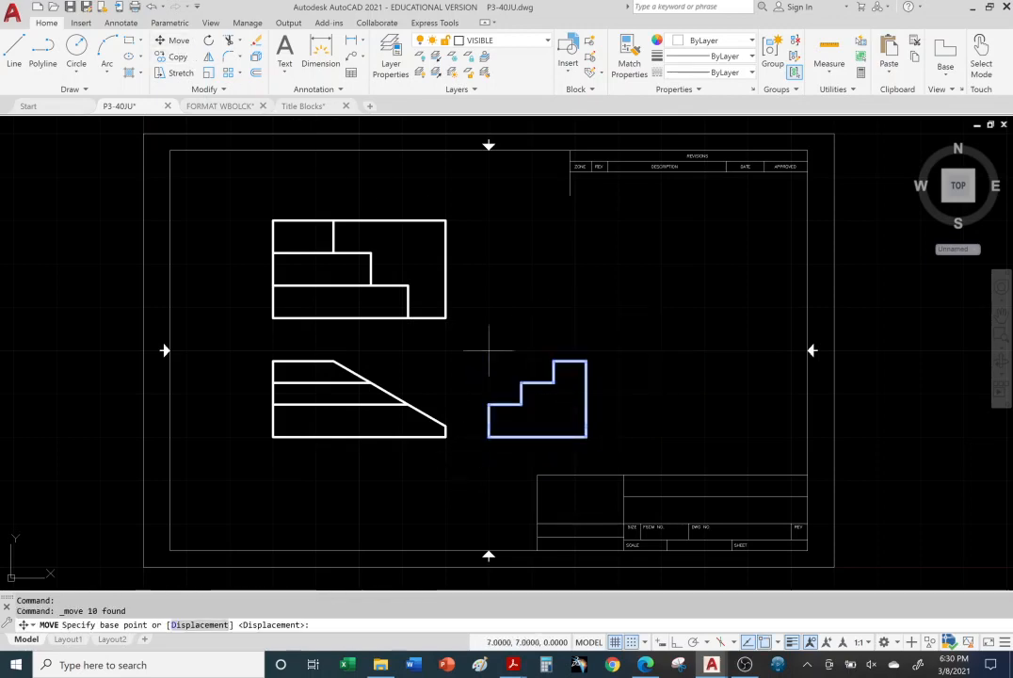
pyautogui.click(487, 437)
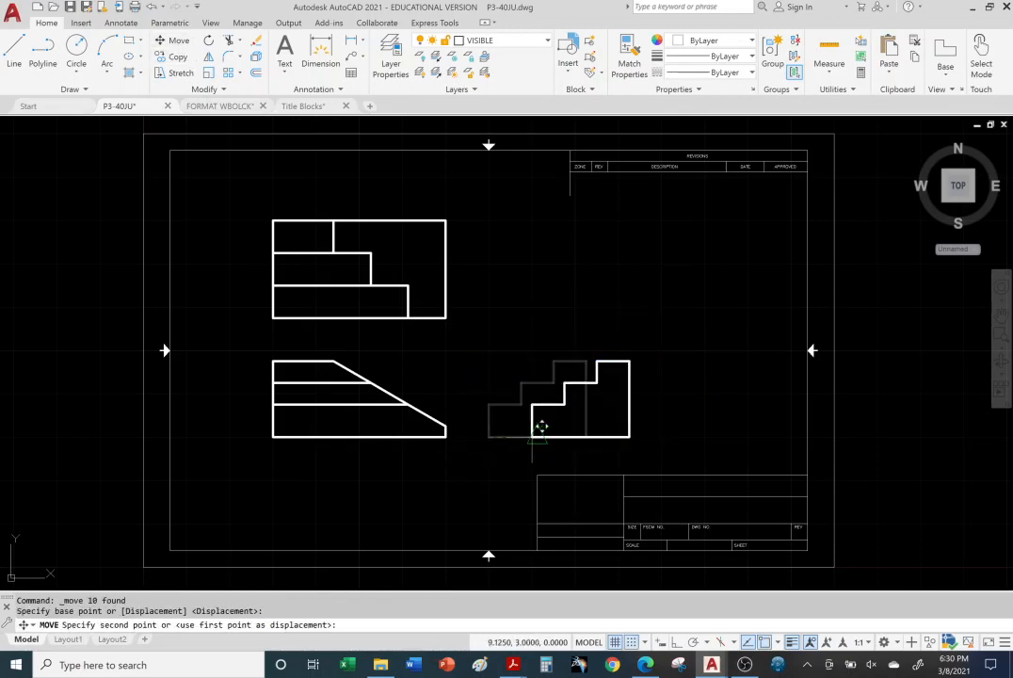
pyautogui.click(536, 437)
# Step: Move the top view straight up until its gap to the front view equals the gap between front and side views
pyautogui.moveTo(238, 196)
pyautogui.mouseDown()
pyautogui.moveTo(380, 159)
pyautogui.moveTo(506, 295)
pyautogui.moveTo(414, 330)
pyautogui.moveTo(238, 329)
pyautogui.mouseUp()
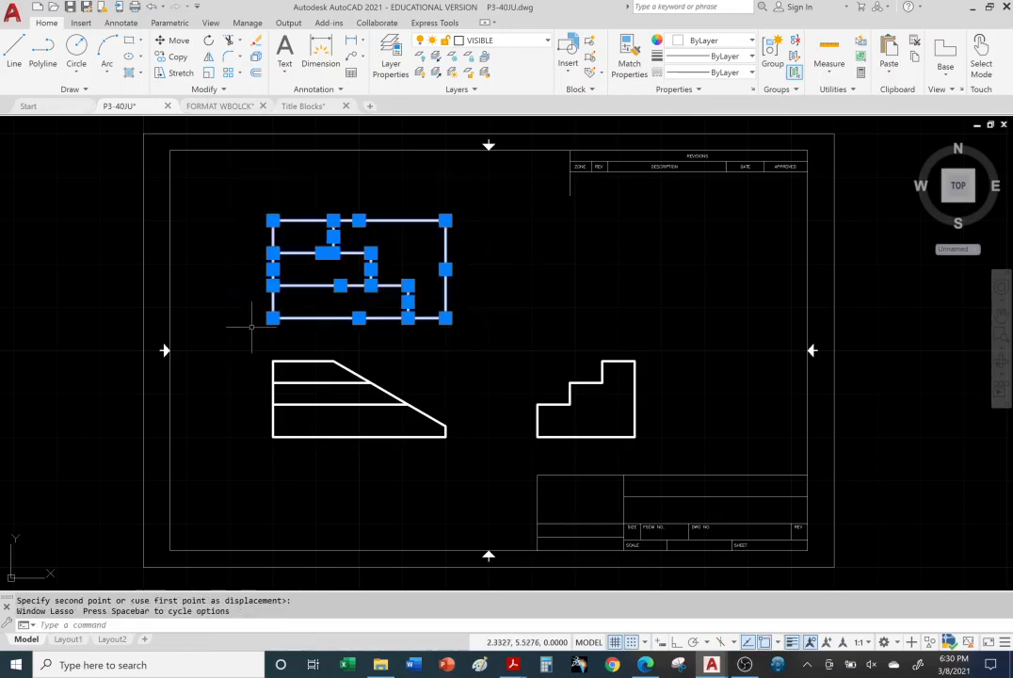
pyautogui.click(174, 40)
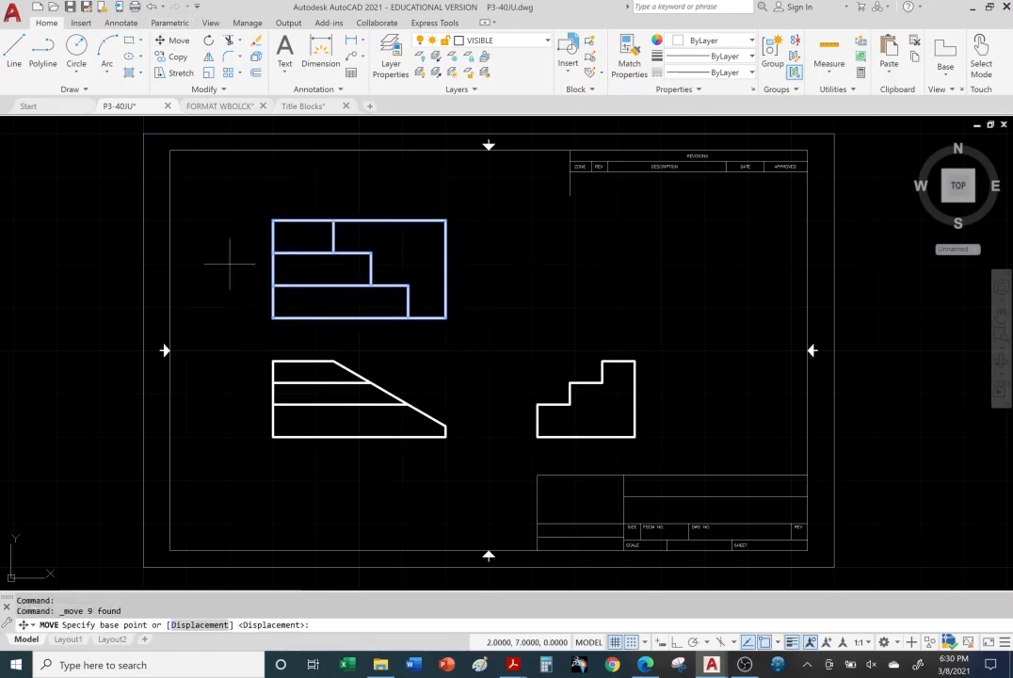
pyautogui.click(282, 296)
pyautogui.click(281, 260)
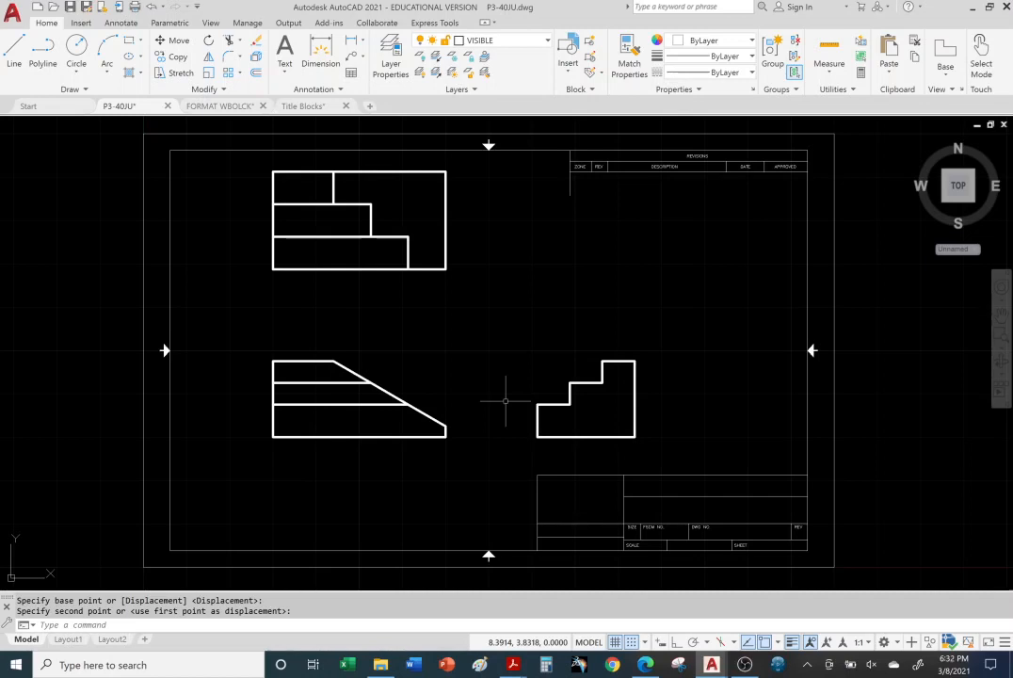
pyautogui.press('Escape')
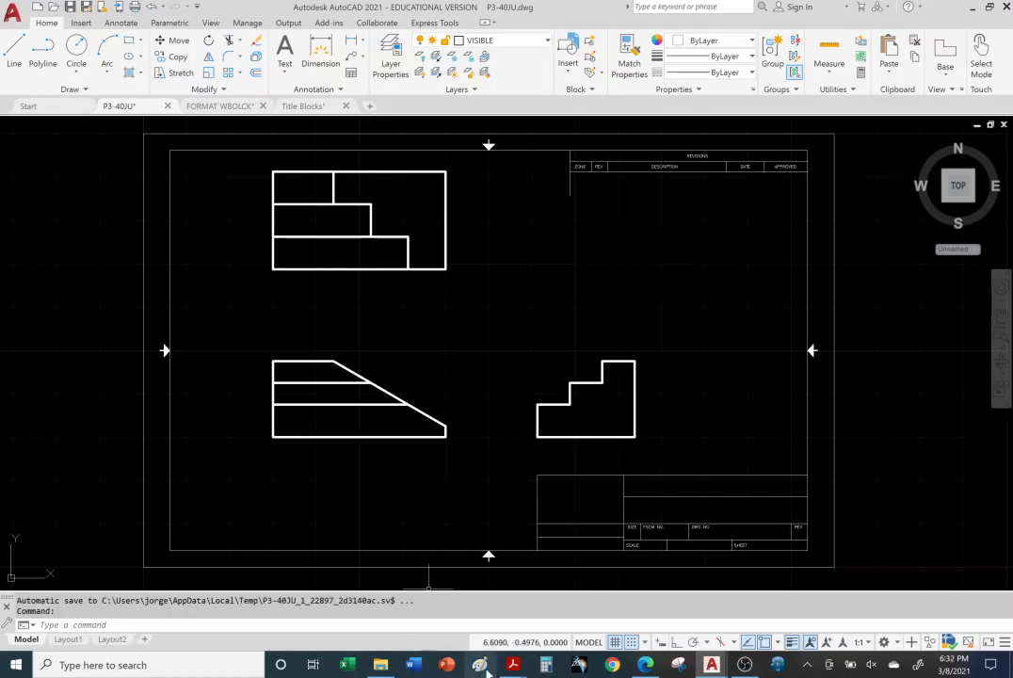
# Step: Switch to the Title Blocks PDF in Acrobat Reader, review the title block copying page, and return to the P3-40JU drawing
pyautogui.moveTo(514, 668)
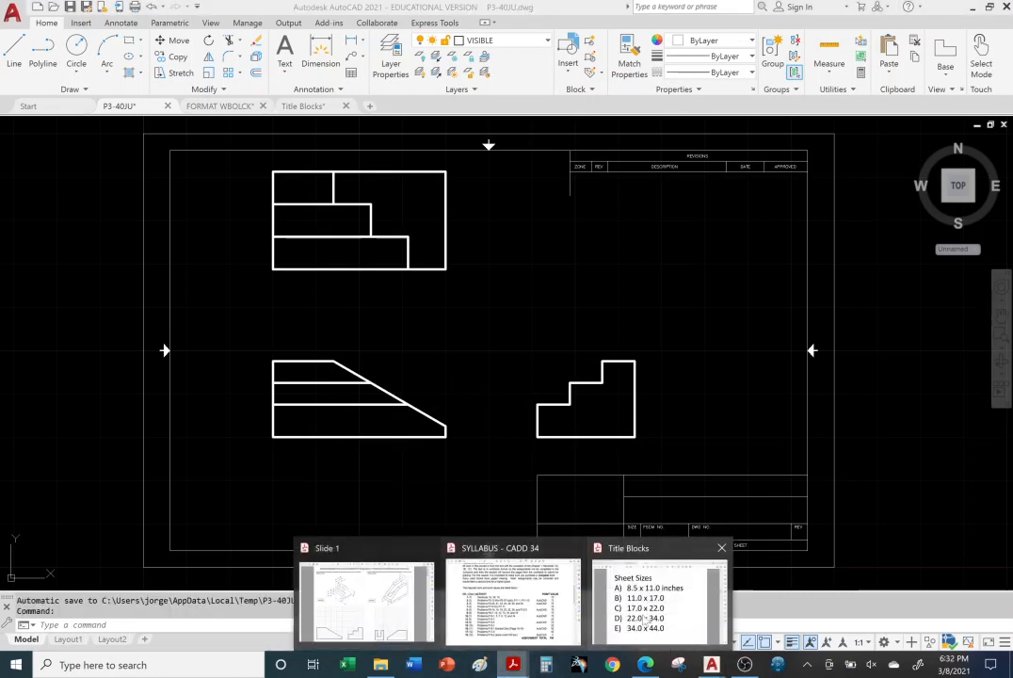
pyautogui.click(659, 598)
pyautogui.scroll(-3, 586, 467)
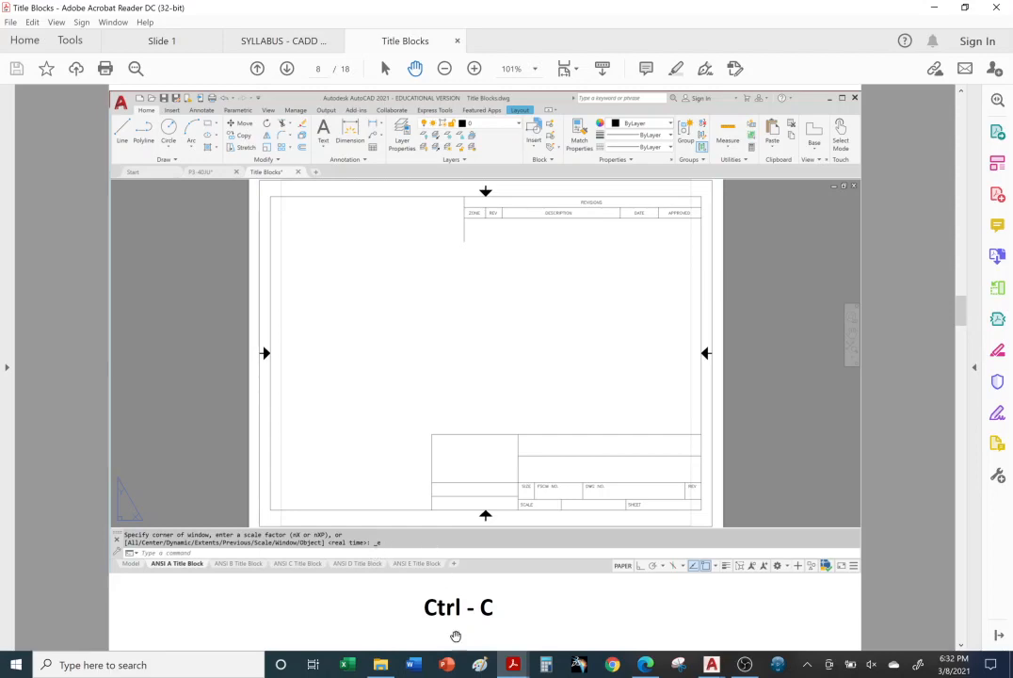
pyautogui.moveTo(714, 666)
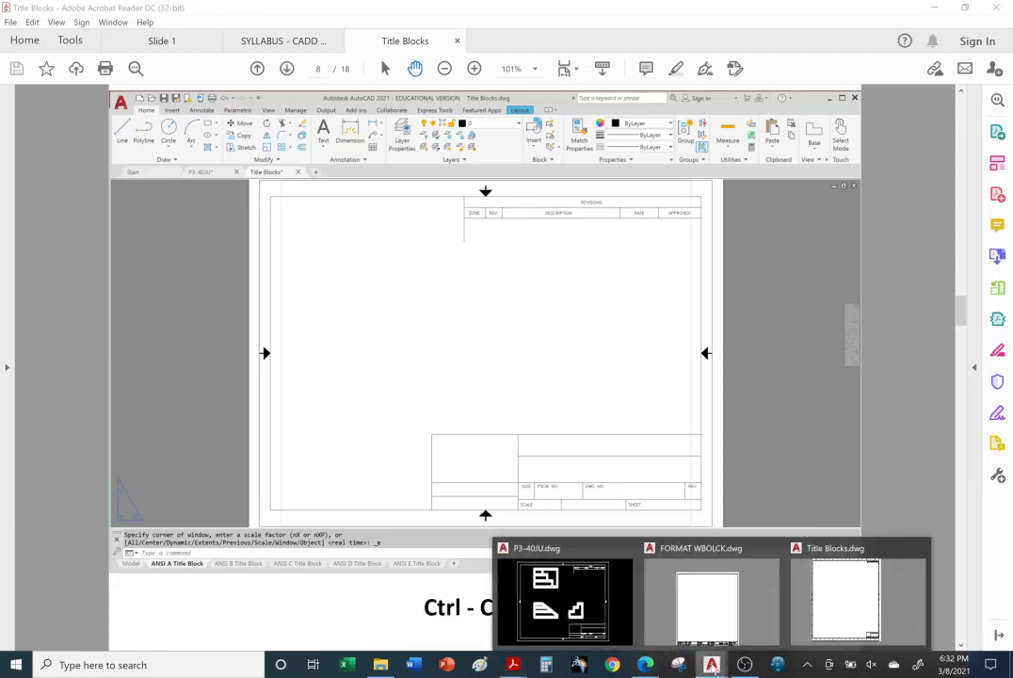
pyautogui.click(565, 595)
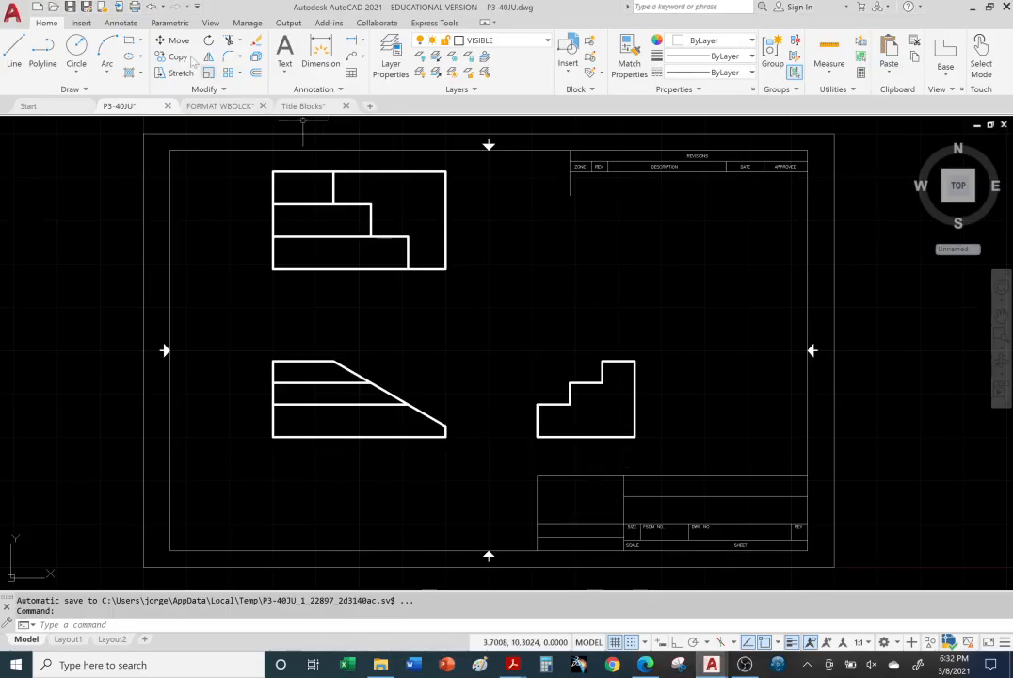
# Step: Begin opening a file and set the file type to Drawing Template (*.dwt)
pyautogui.click(54, 8)
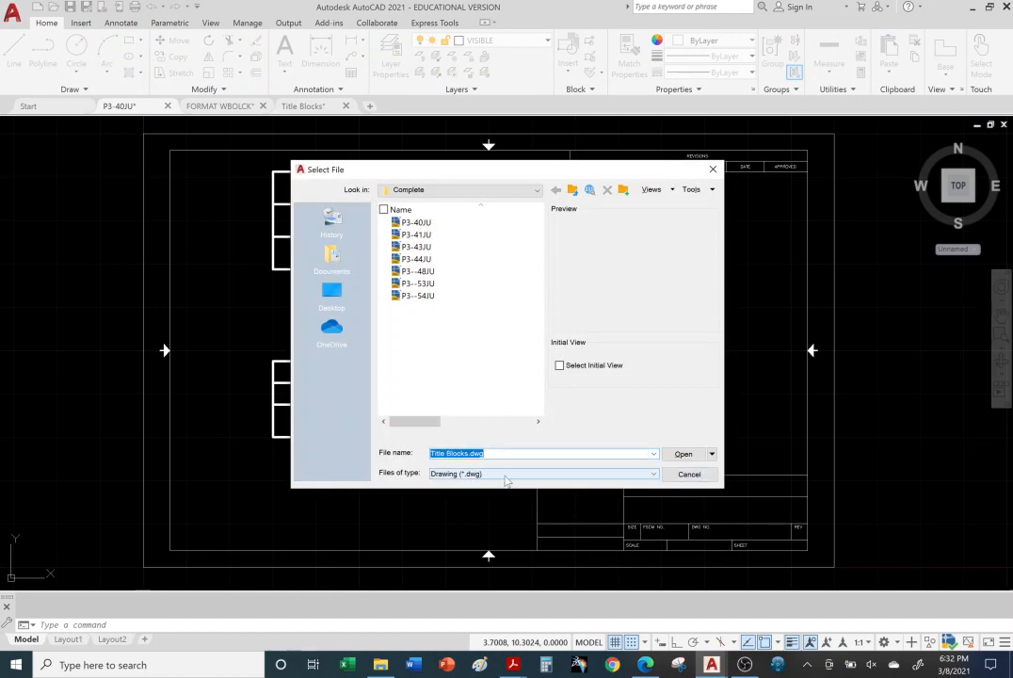
pyautogui.click(654, 475)
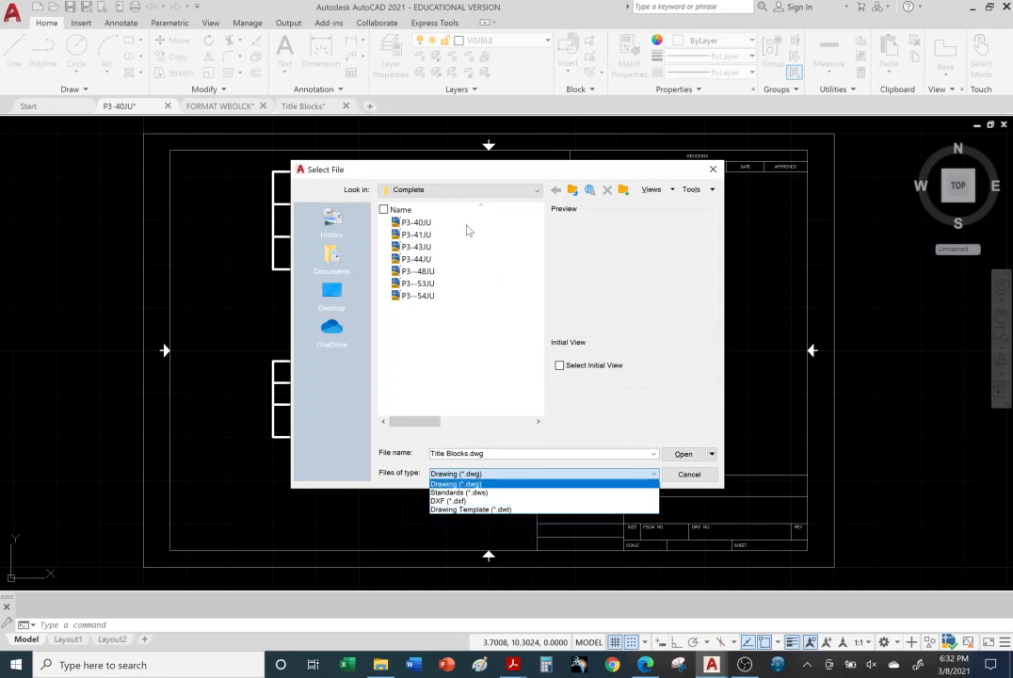
pyautogui.click(500, 509)
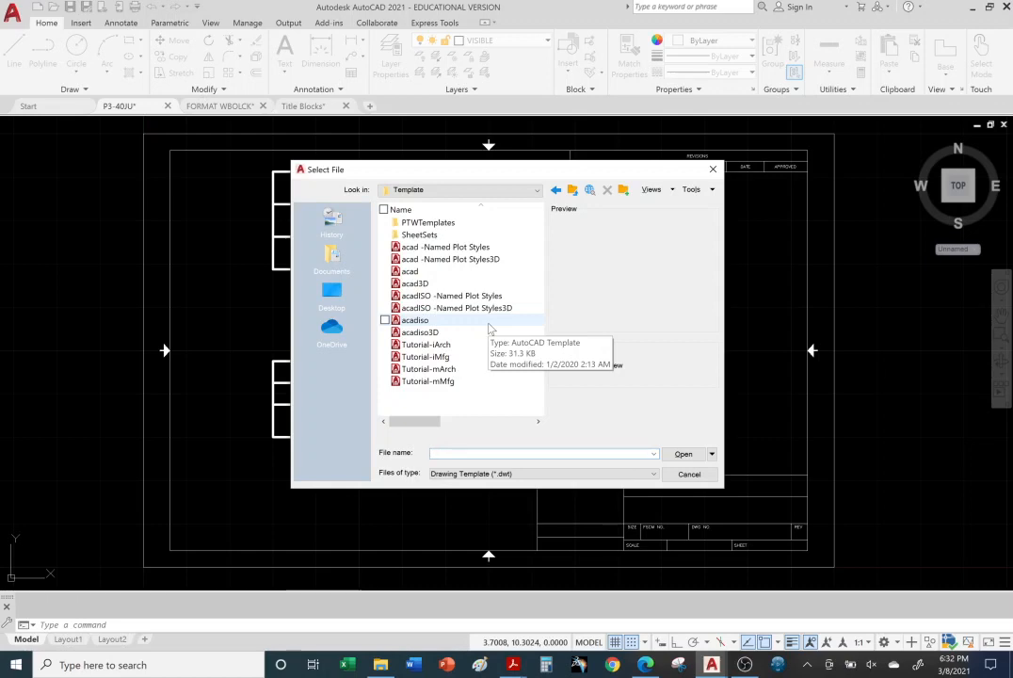
# Step: Preview the acad and acadISO drawing templates in the Template folder, including the named plot style and 3D variants
pyautogui.click(429, 247)
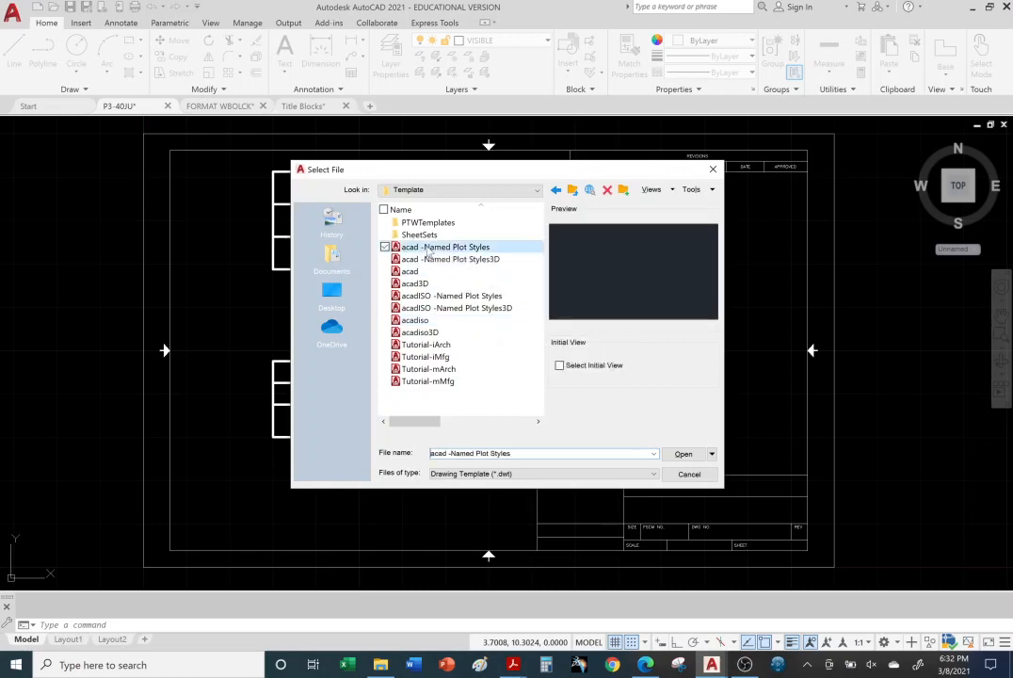
pyautogui.click(421, 259)
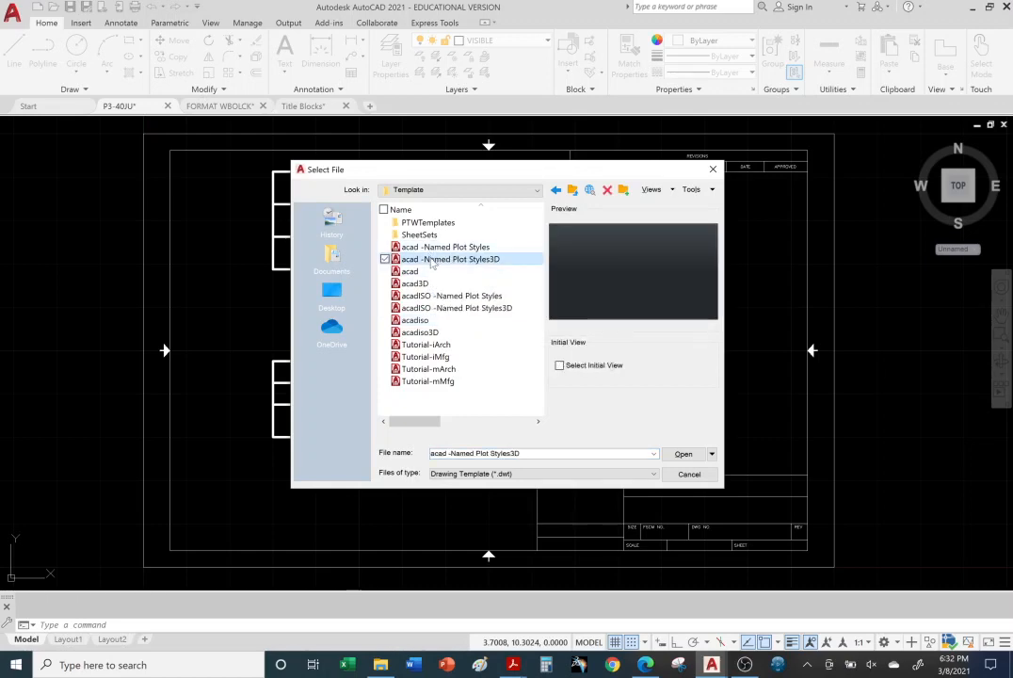
pyautogui.click(419, 271)
pyautogui.click(415, 283)
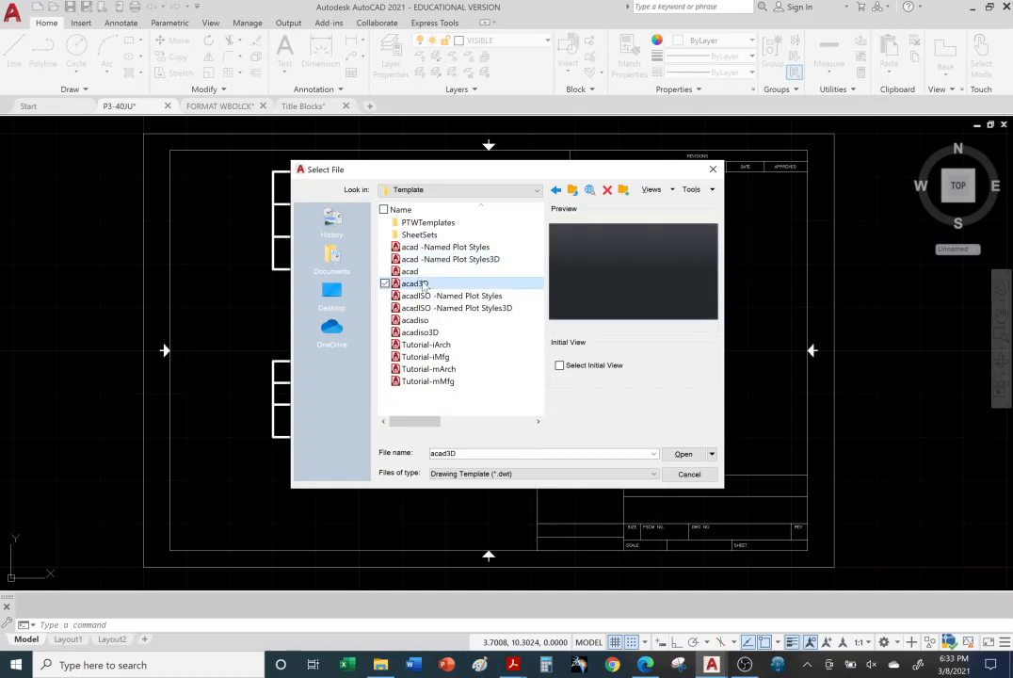
pyautogui.click(424, 308)
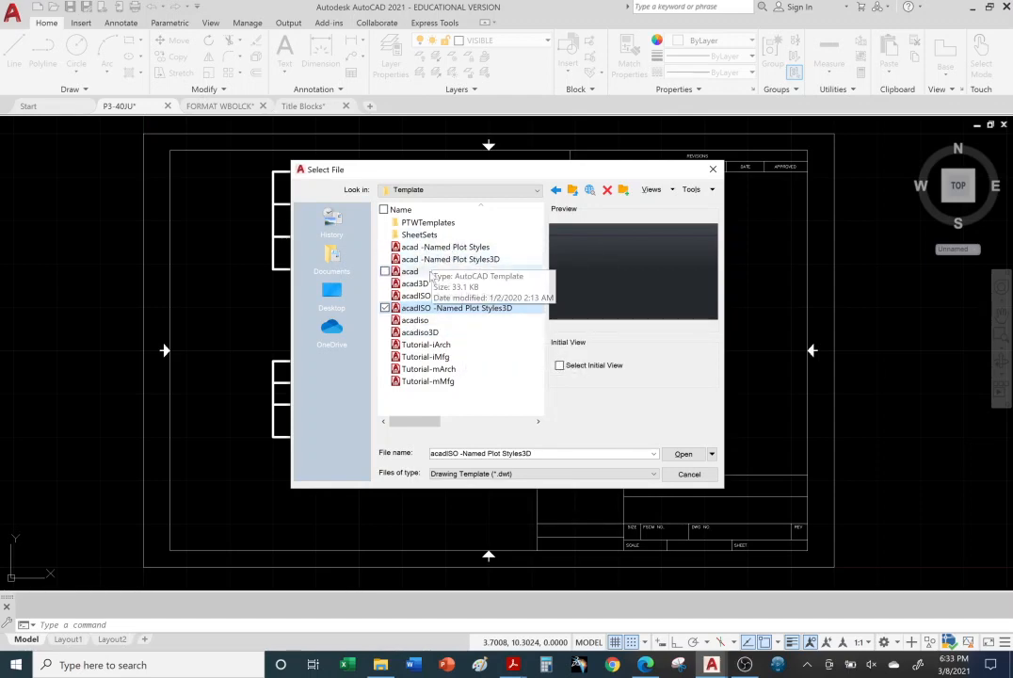
# Step: Preview the Tutorial-iArch, Tutorial-iMfg, Tutorial-mArch and Tutorial-mMfg templates to compare their title blocks
pyautogui.click(426, 345)
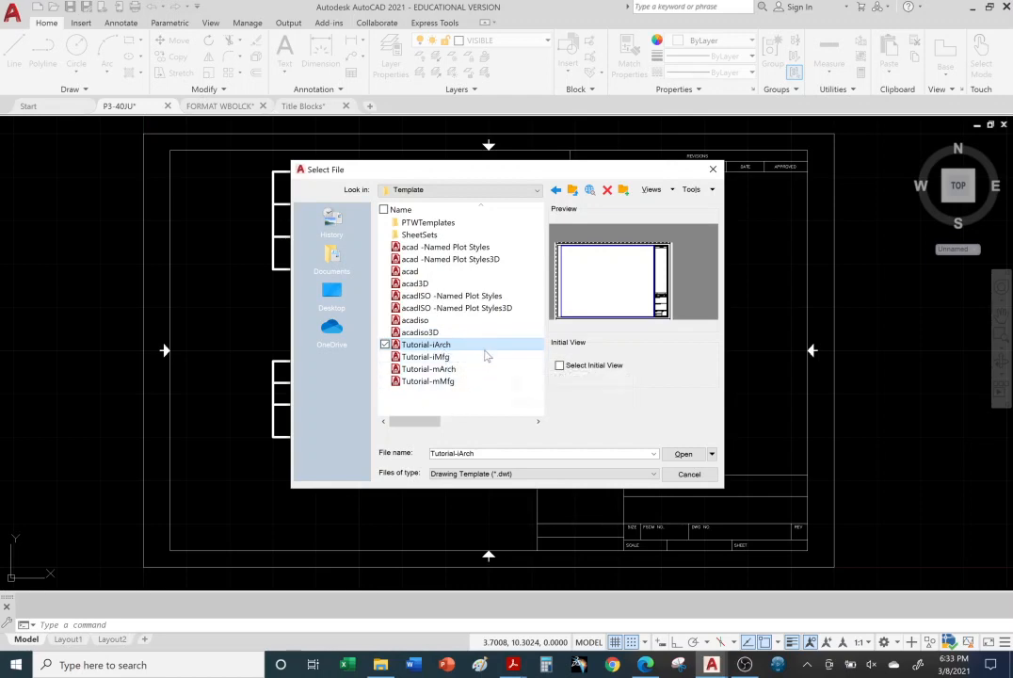
pyautogui.click(454, 359)
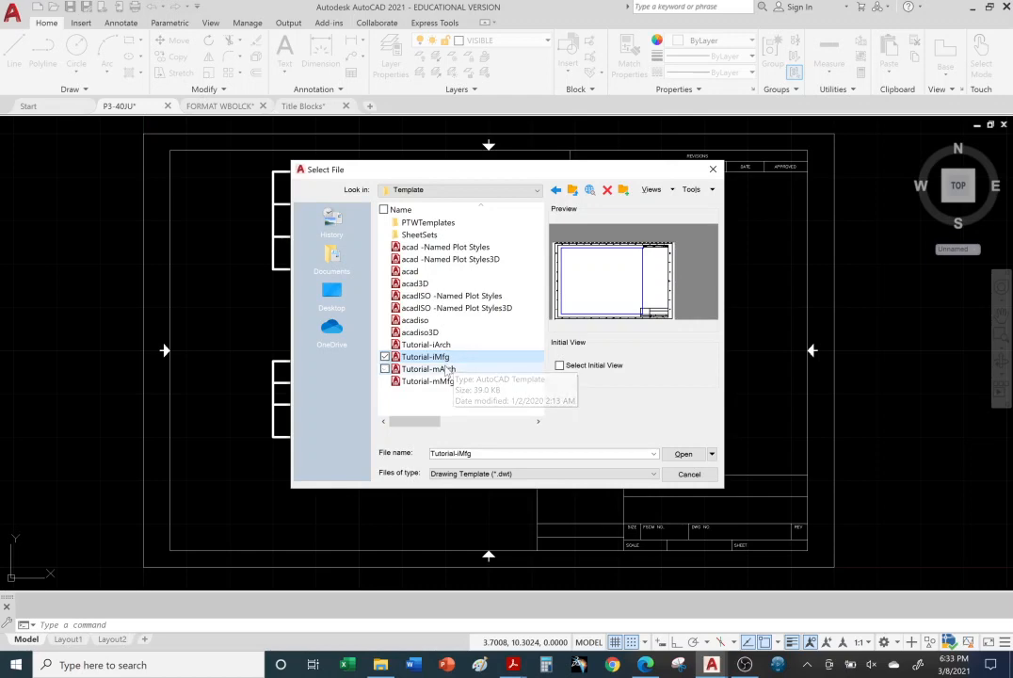
pyautogui.click(442, 345)
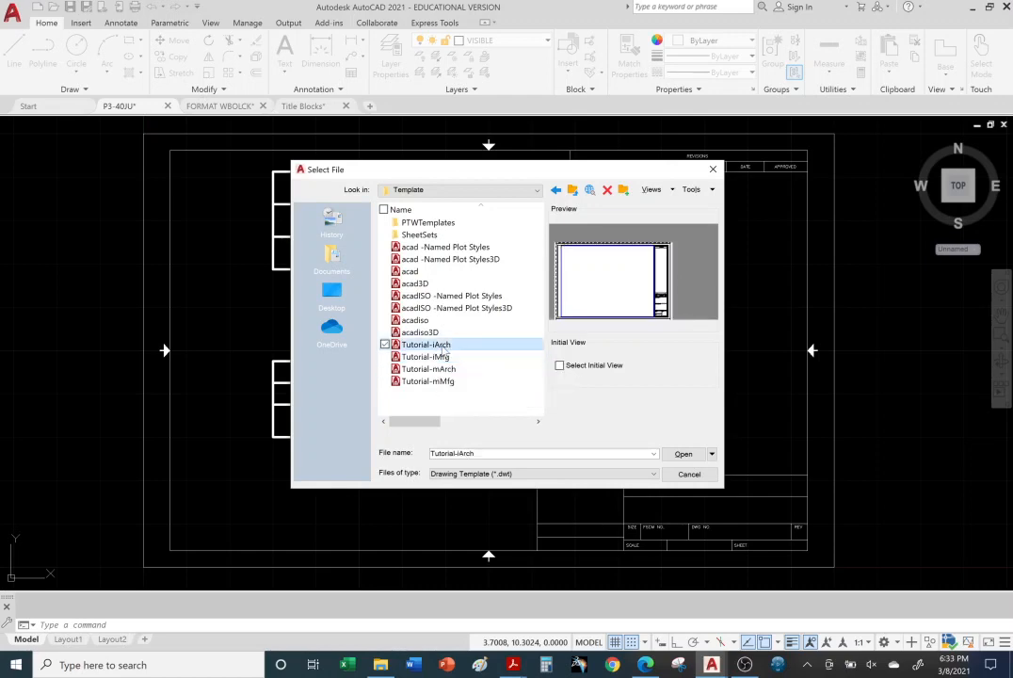
pyautogui.click(443, 357)
pyautogui.click(444, 370)
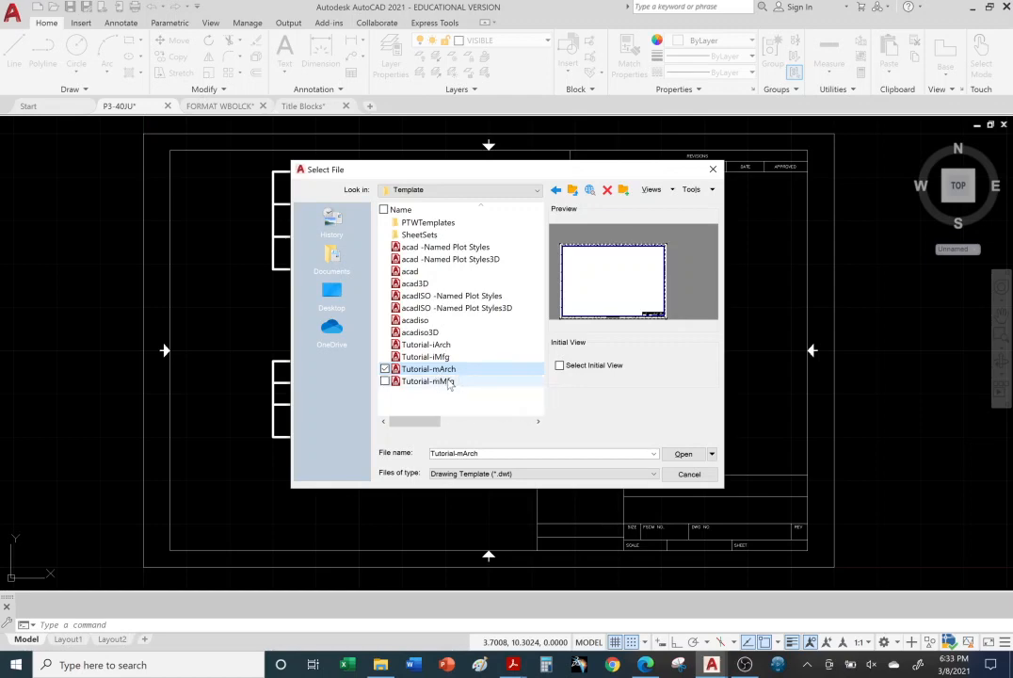
pyautogui.click(454, 384)
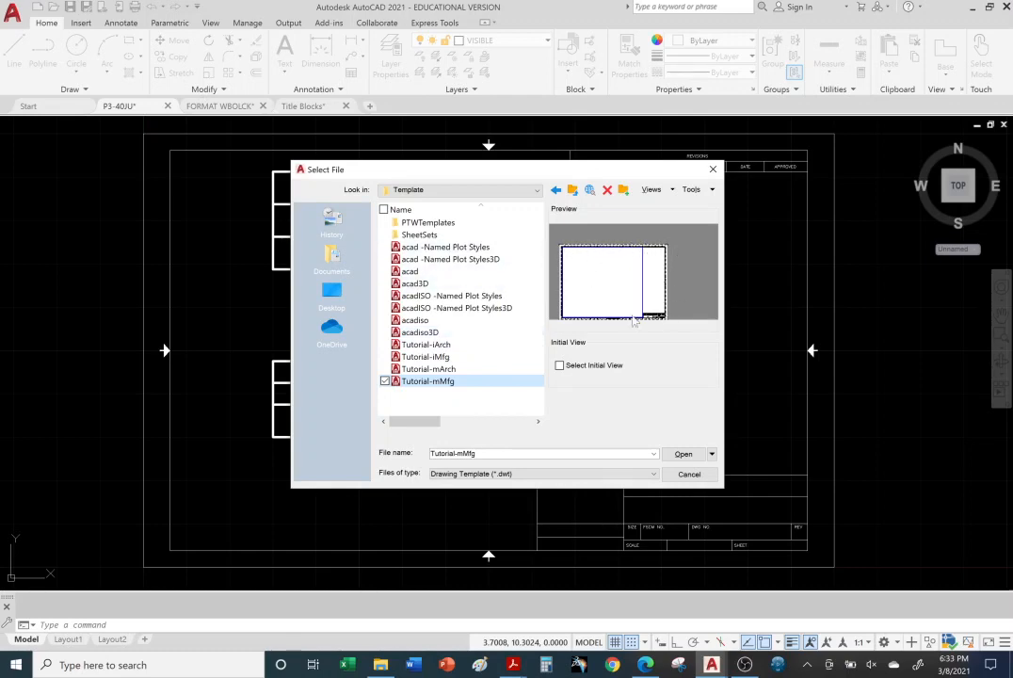
# Step: Check the Template1 and Template2 subfolders of PTWTemplates for template files, and return to the Template folder
pyautogui.doubleClick(429, 222)
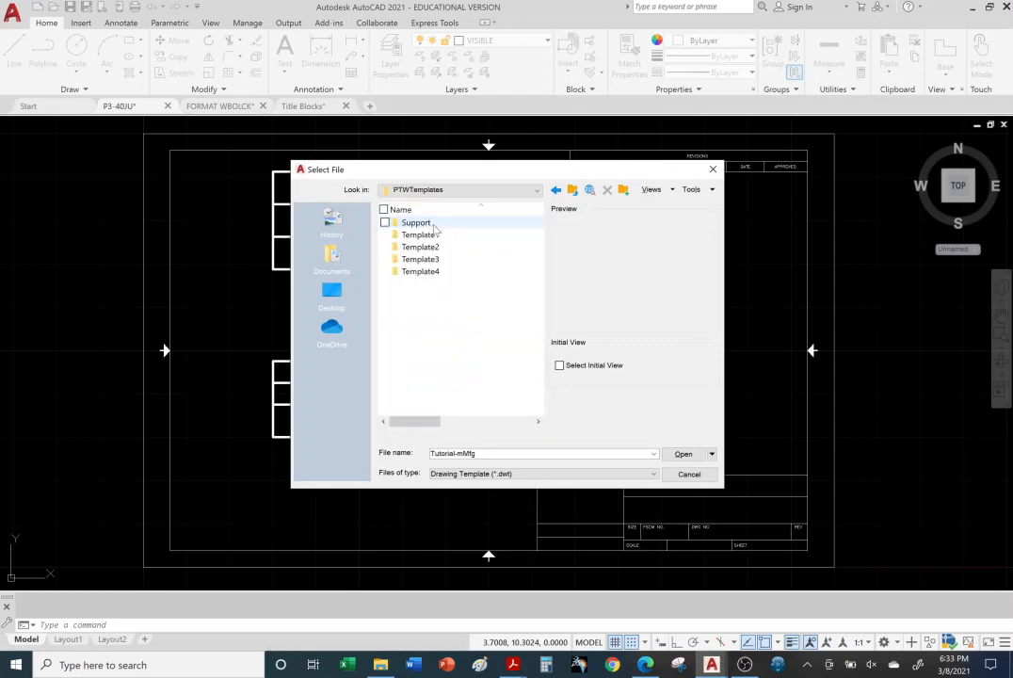
pyautogui.doubleClick(423, 235)
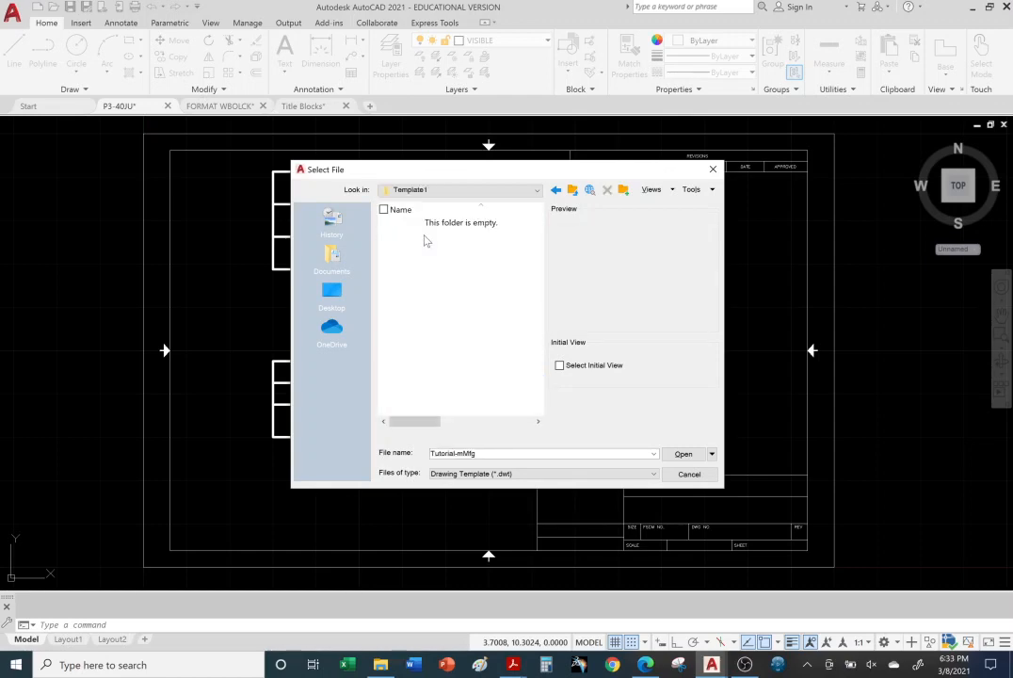
pyautogui.click(466, 190)
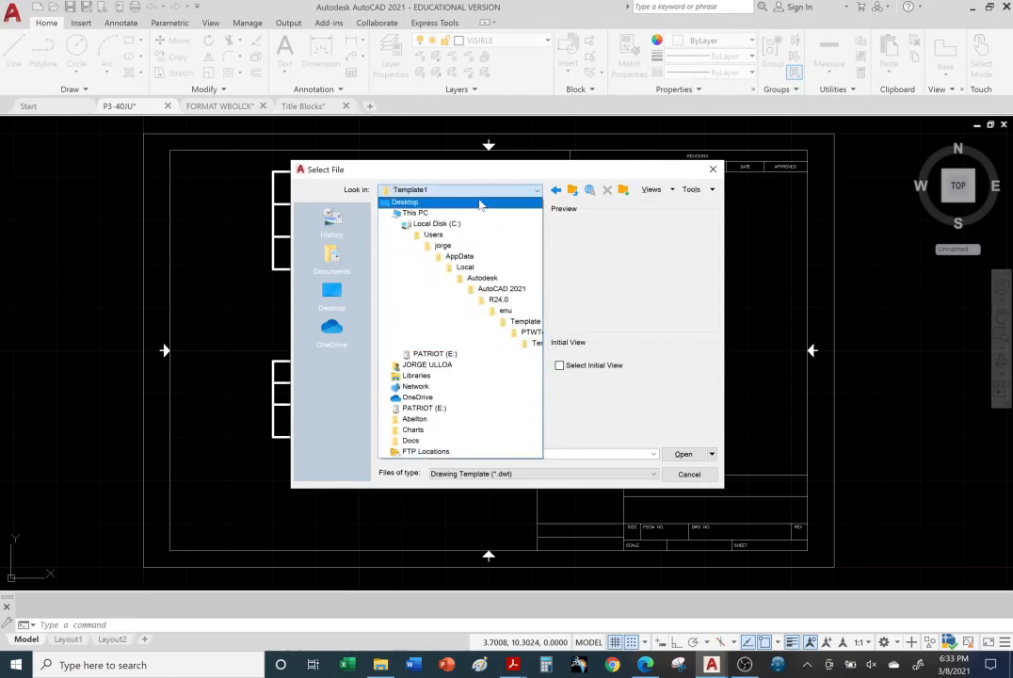
pyautogui.click(527, 323)
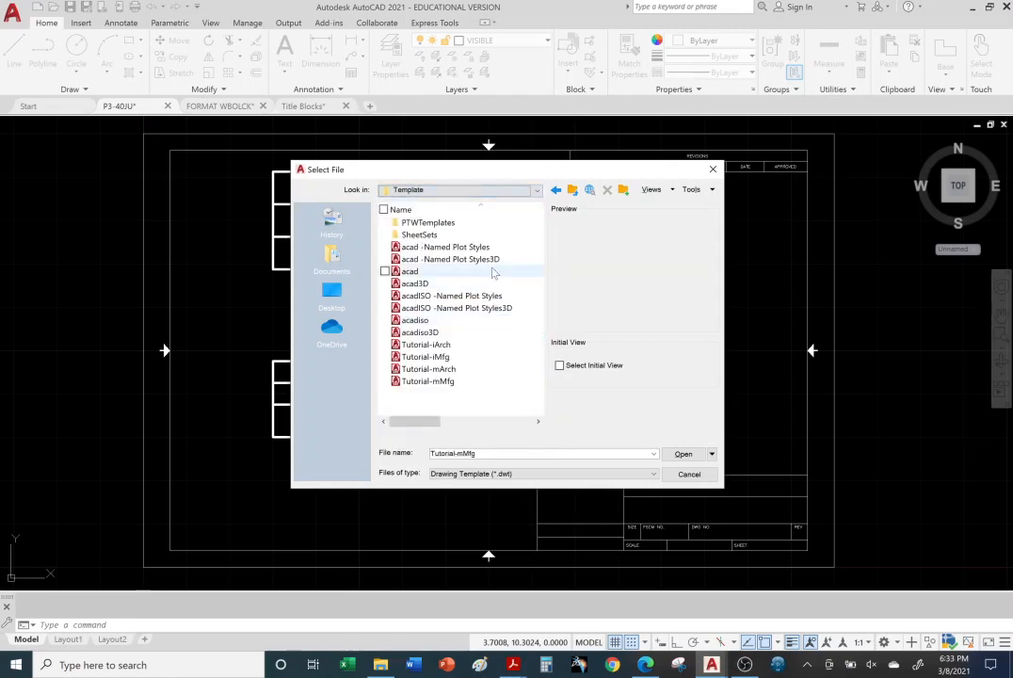
pyautogui.doubleClick(444, 224)
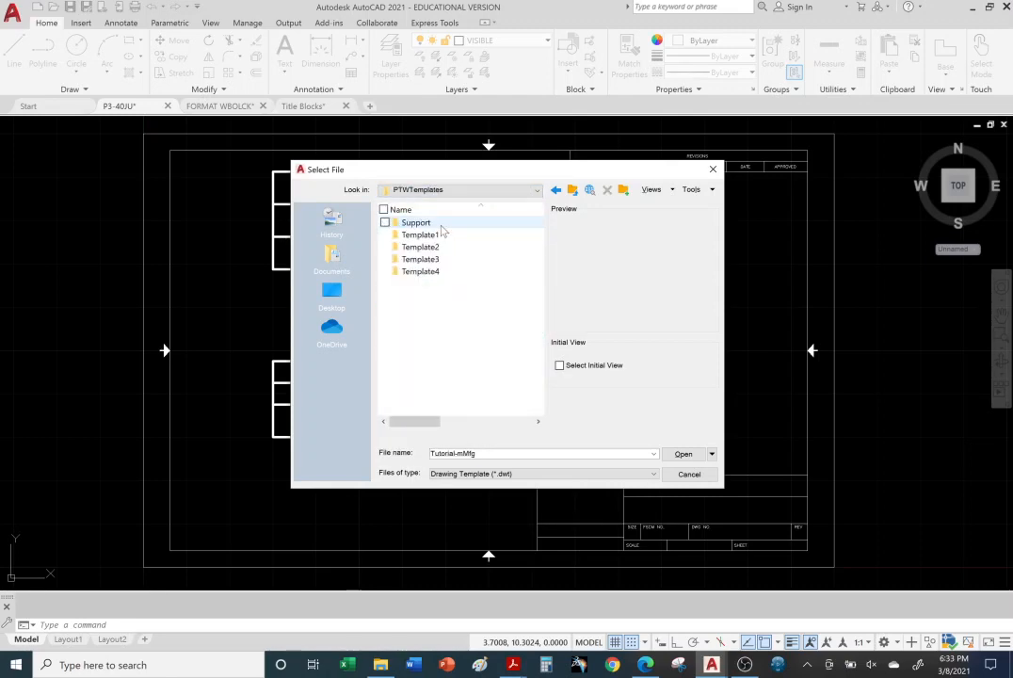
pyautogui.click(433, 247)
pyautogui.doubleClick(433, 247)
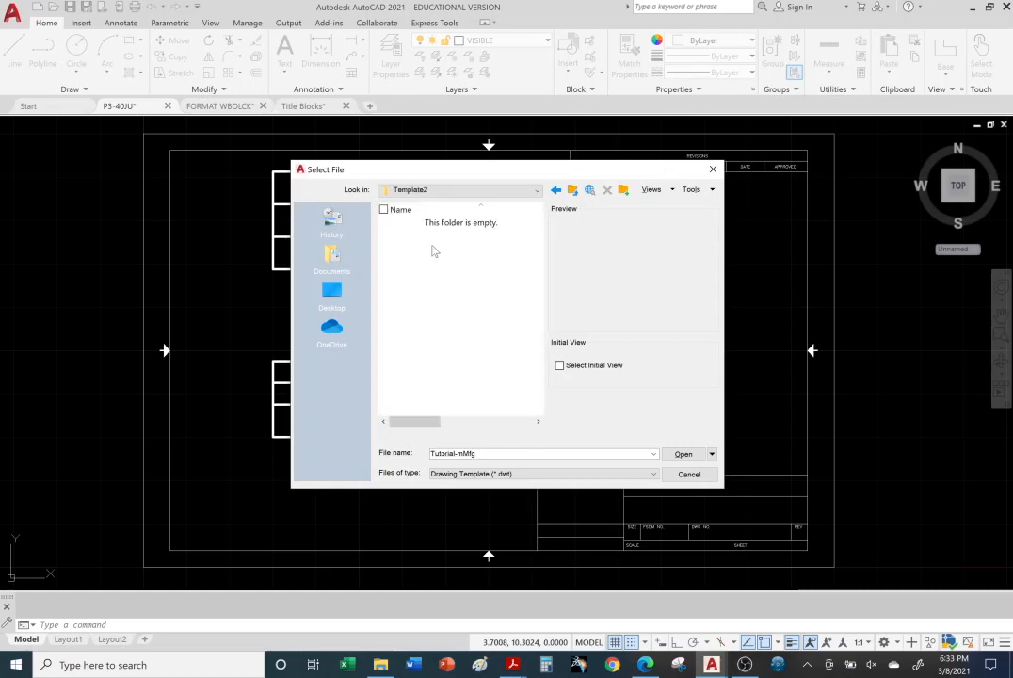
pyautogui.click(524, 192)
pyautogui.click(520, 322)
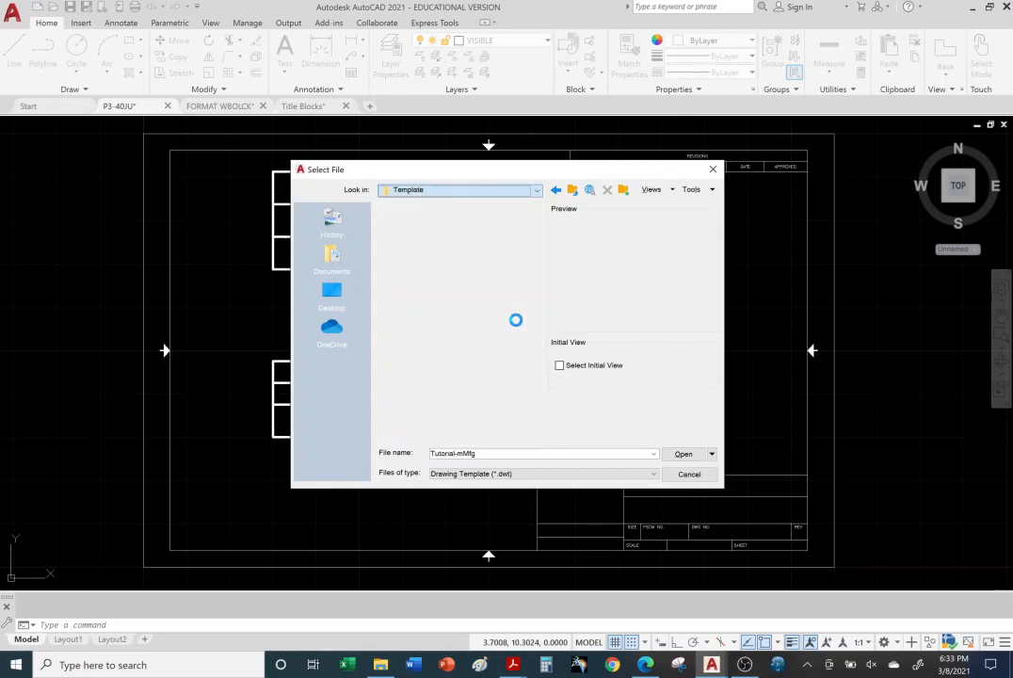
# Step: Browse to the SheetSets folder and preview its Architectural, Civil and Manufacturing templates in imperial and metric versions
pyautogui.doubleClick(423, 234)
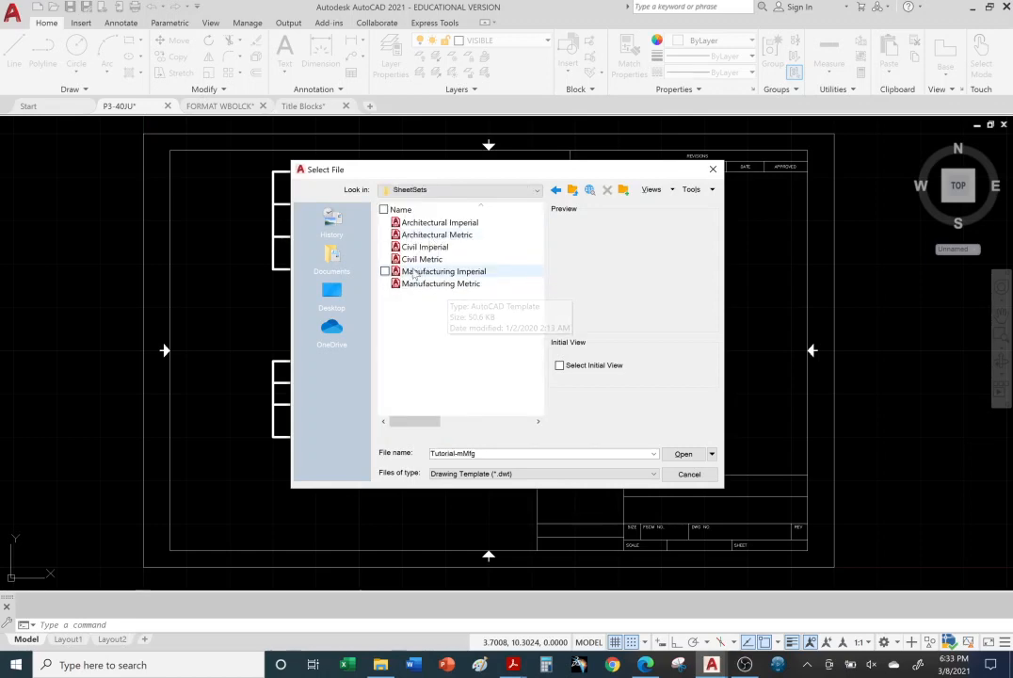
pyautogui.click(435, 222)
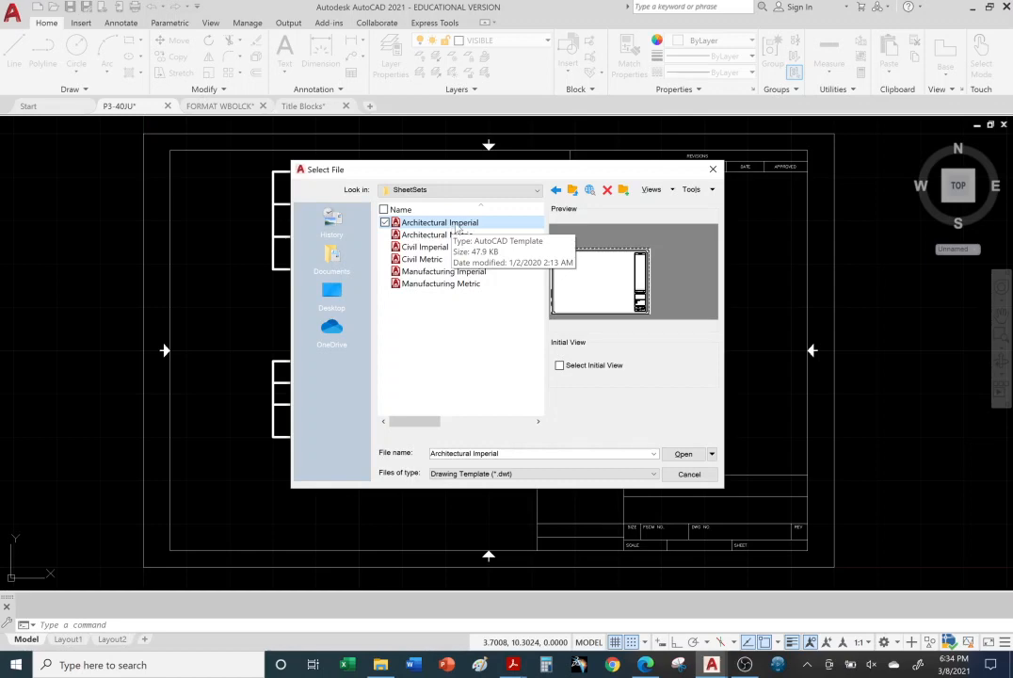
pyautogui.click(436, 235)
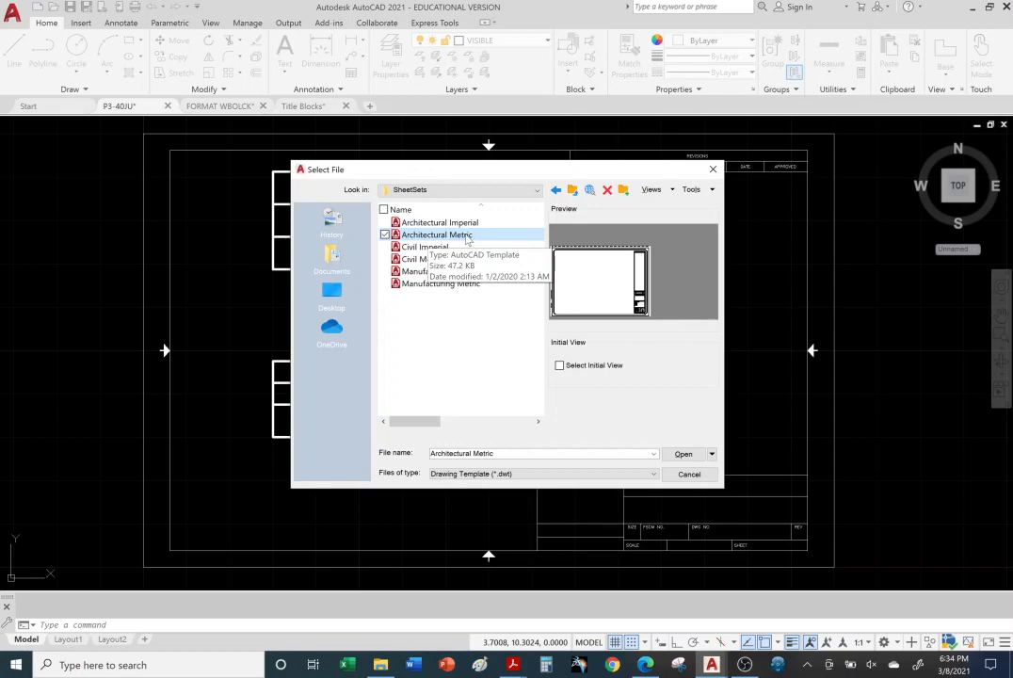
pyautogui.click(441, 246)
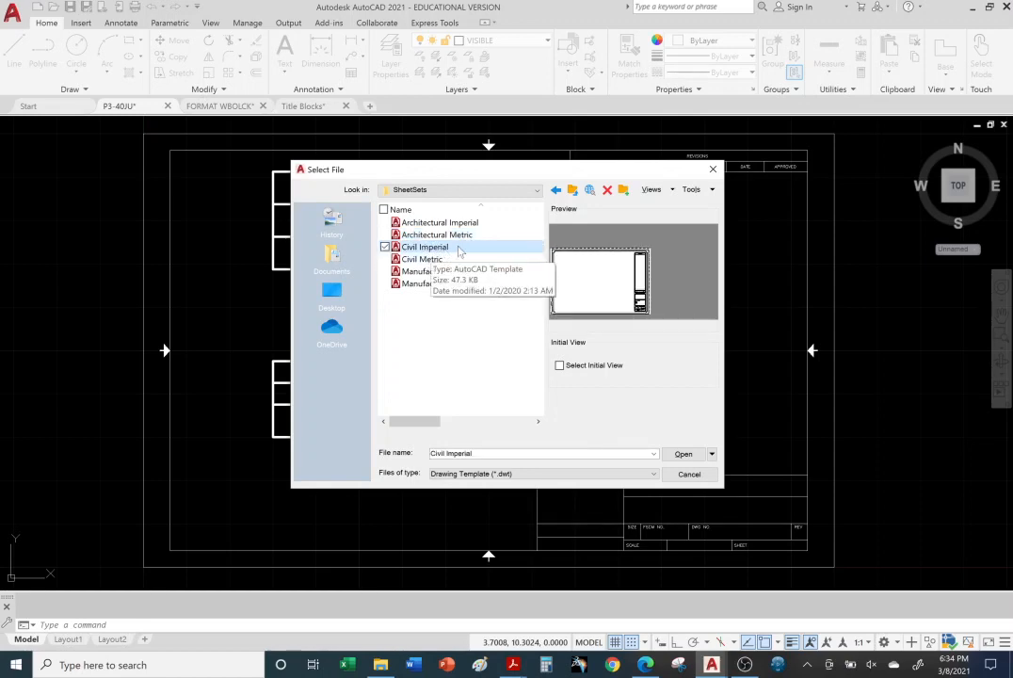
pyautogui.click(424, 258)
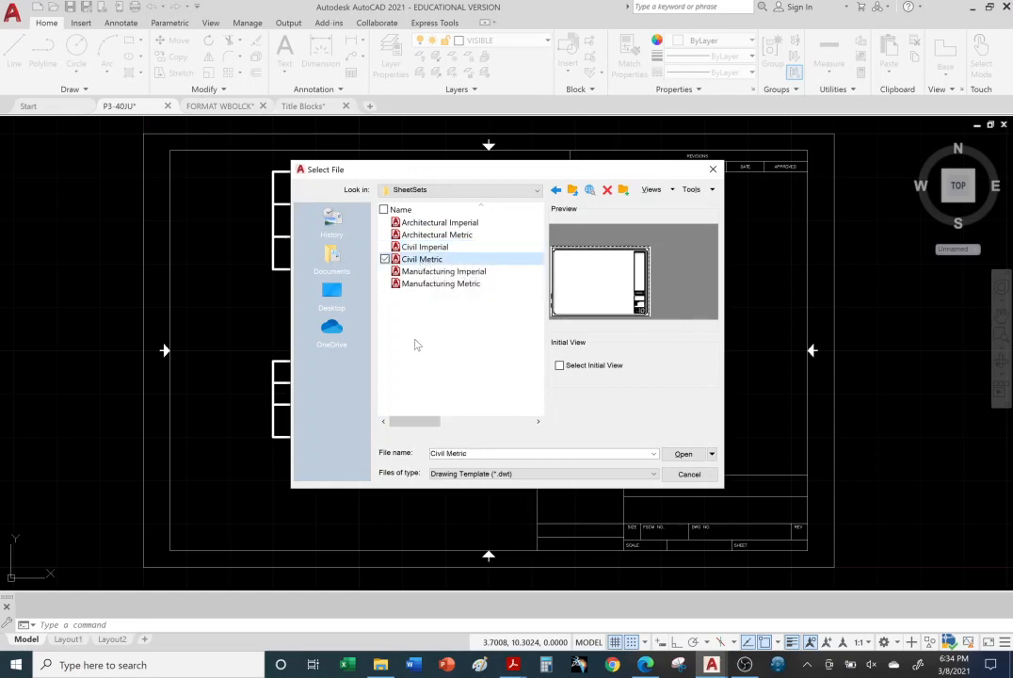
pyautogui.click(438, 270)
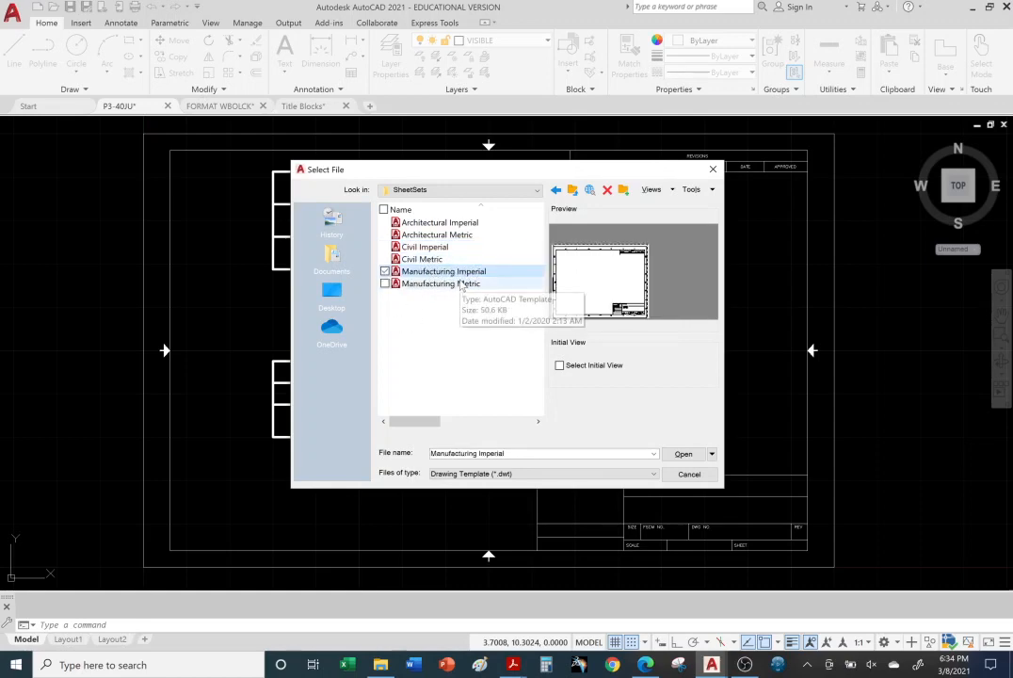
pyautogui.click(462, 272)
pyautogui.click(463, 285)
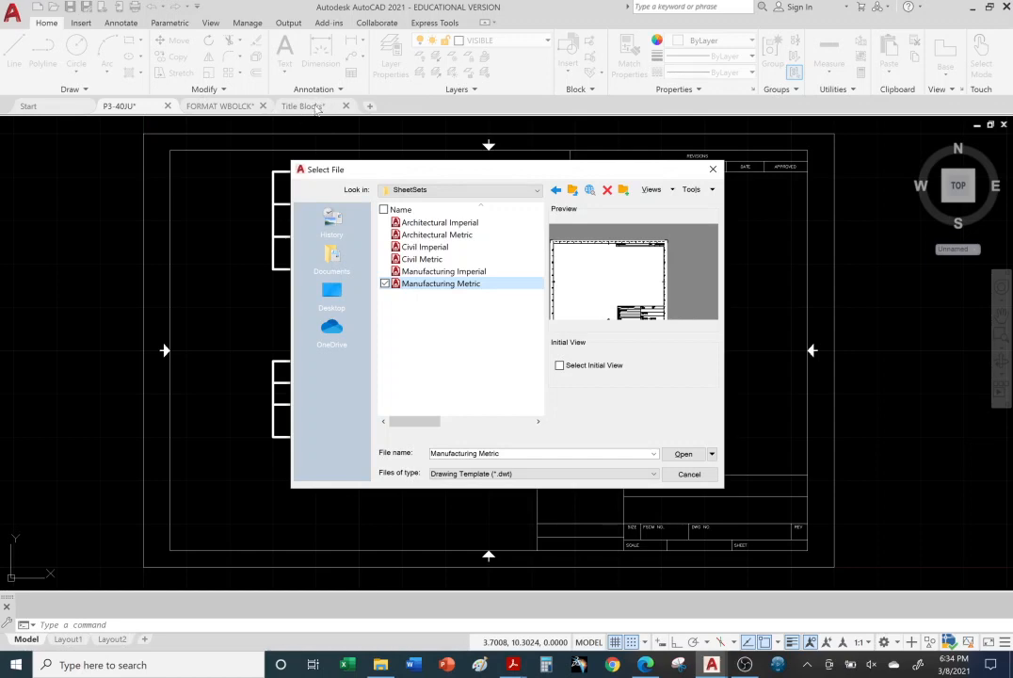
# Step: Open the Manufacturing Imperial template from the SheetSets folder and review its layer list
pyautogui.click(448, 273)
pyautogui.doubleClick(448, 272)
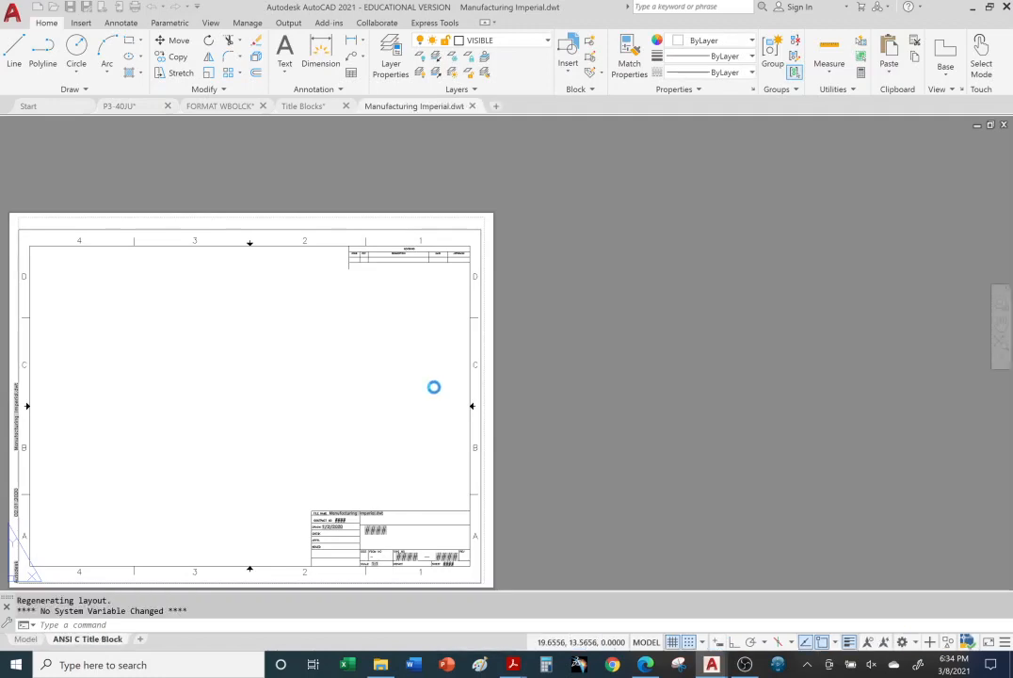
pyautogui.click(546, 41)
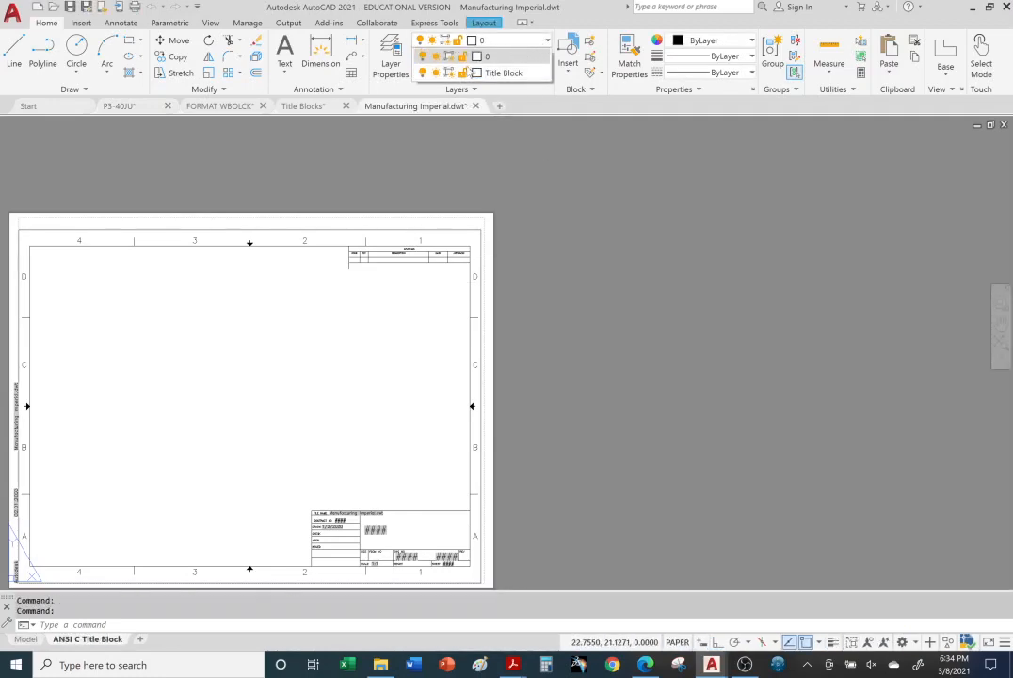
pyautogui.click(599, 222)
pyautogui.moveTo(577, 367); pyautogui.dragTo(774, 316, button='middle')
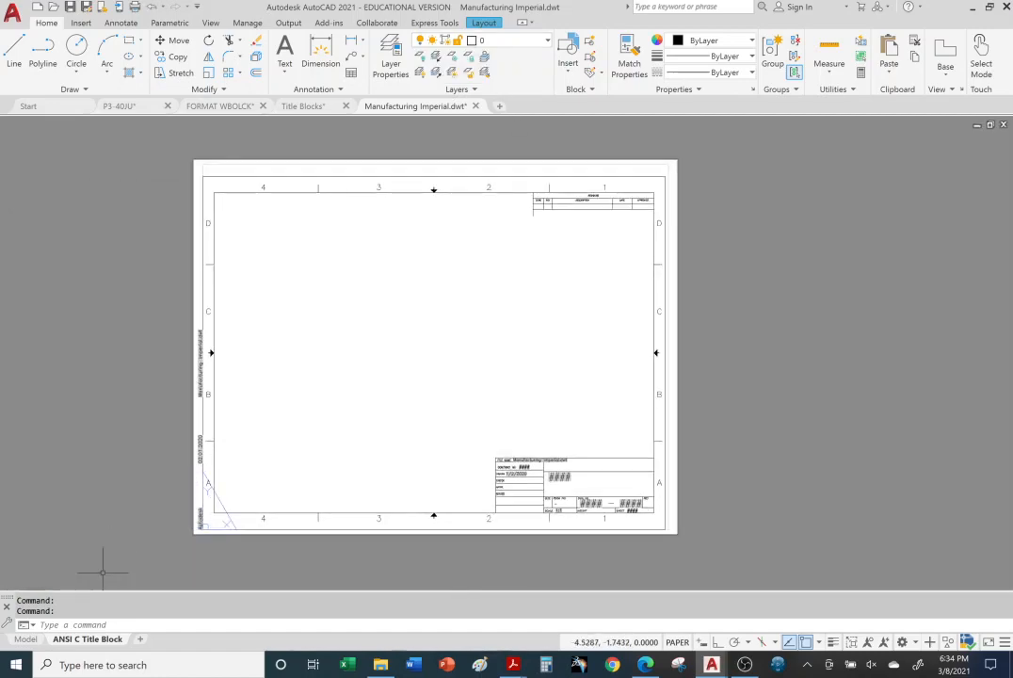
pyautogui.click(106, 518)
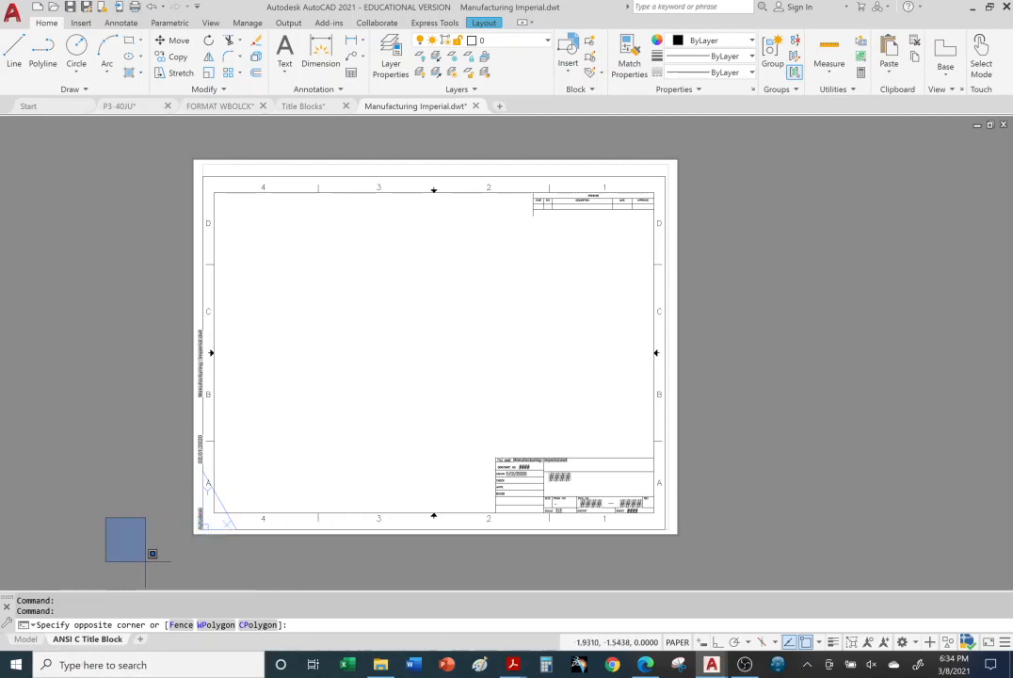
pyautogui.click(83, 531)
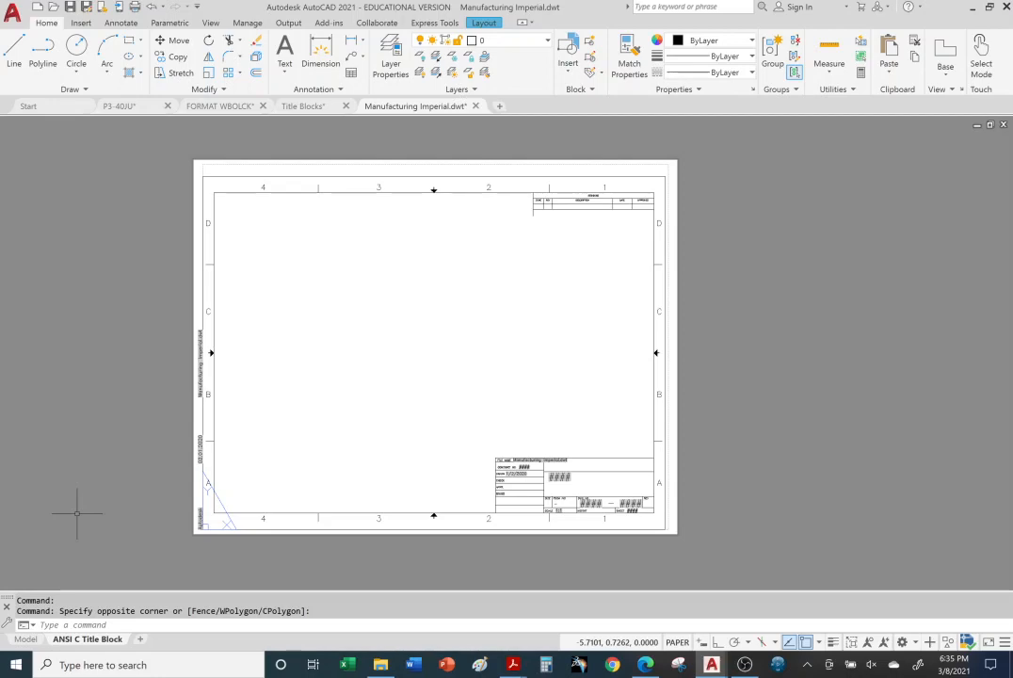
# Step: Inspect the sheet name and contract number attributes of the ANSI C title block, closing the attribute editor without changes
pyautogui.moveTo(78, 515); pyautogui.dragTo(158, 519, button='middle')
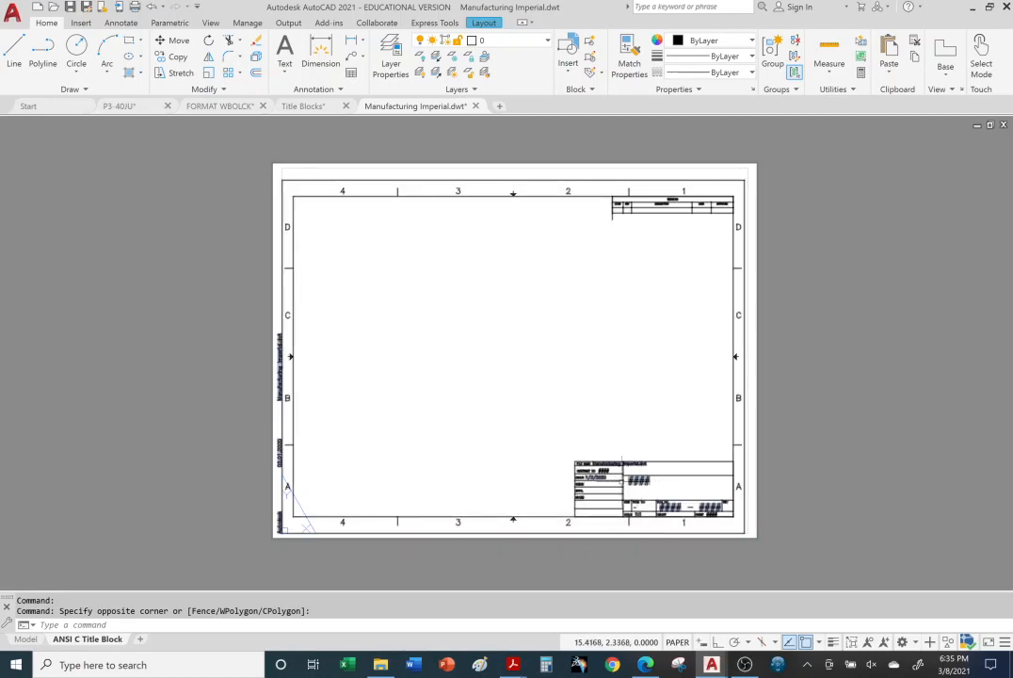
pyautogui.scroll(-4, 641, 485)
pyautogui.scroll(10, 640, 485)
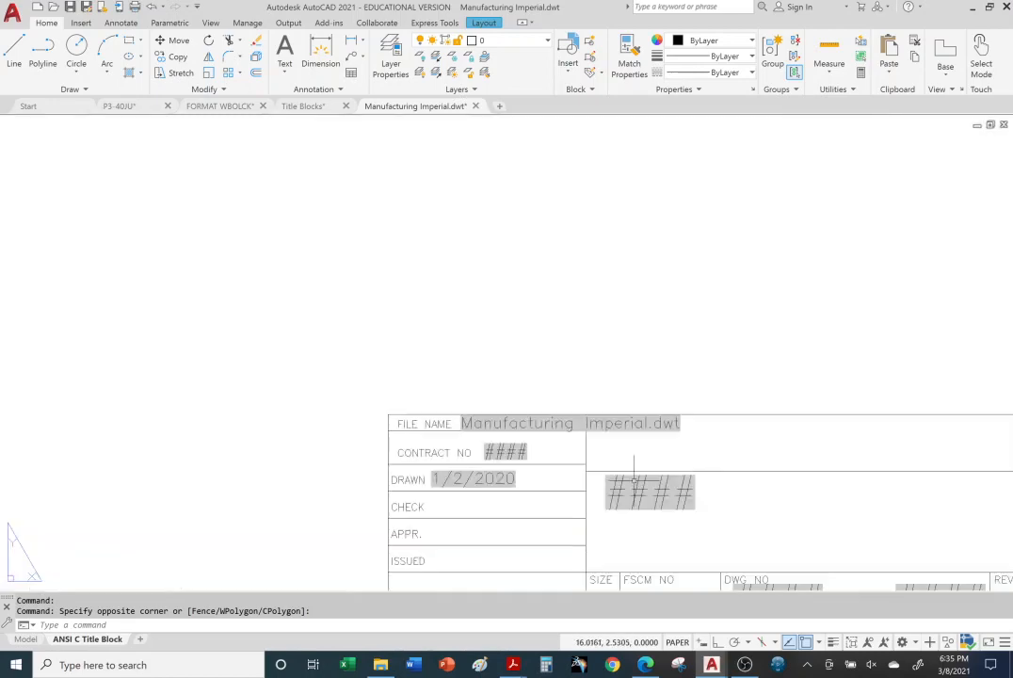
pyautogui.doubleClick(659, 494)
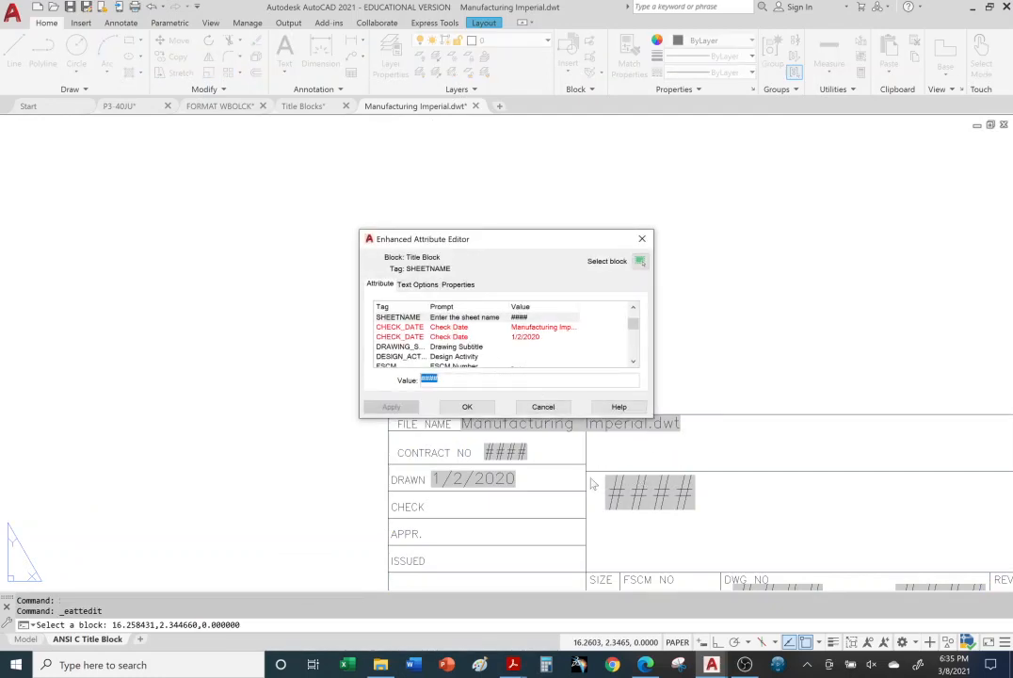
pyautogui.click(642, 239)
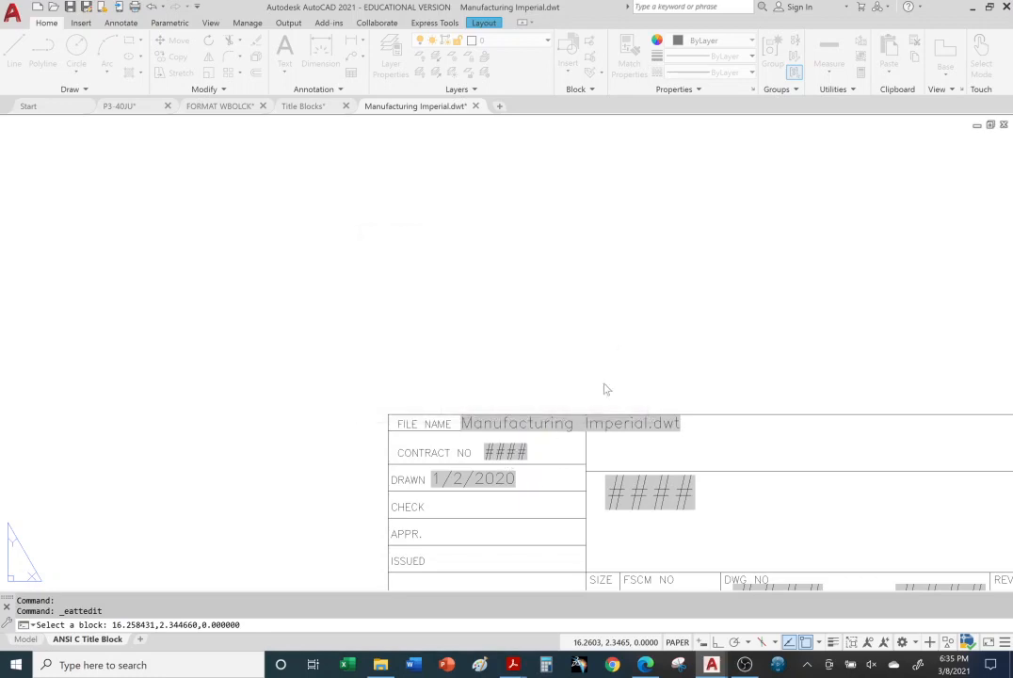
pyautogui.doubleClick(507, 453)
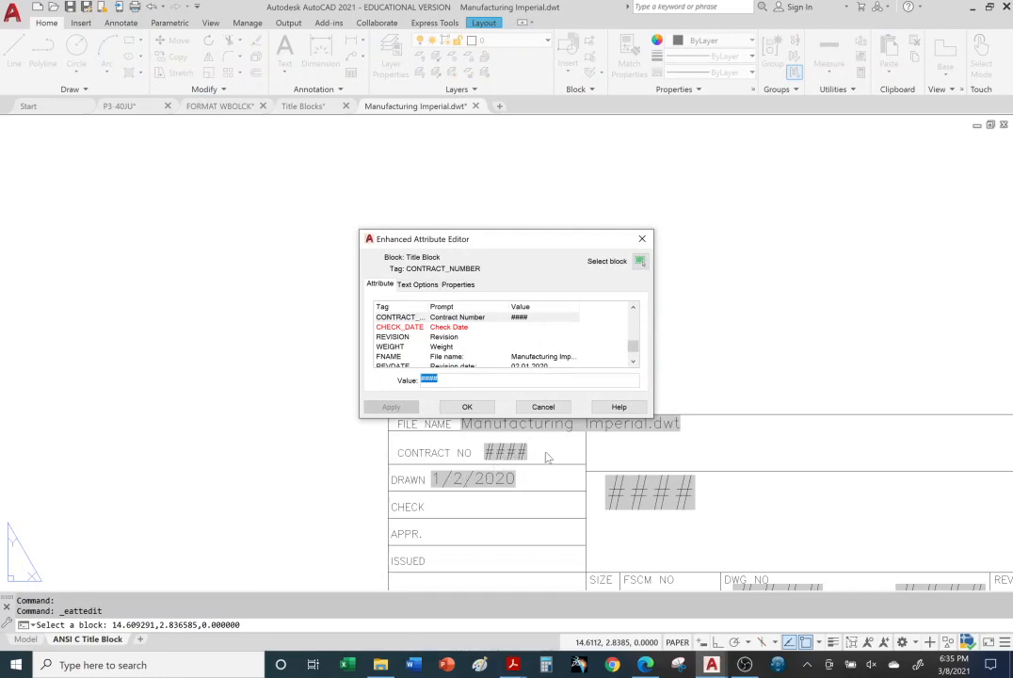
pyautogui.click(642, 239)
pyautogui.scroll(-5, 609, 350)
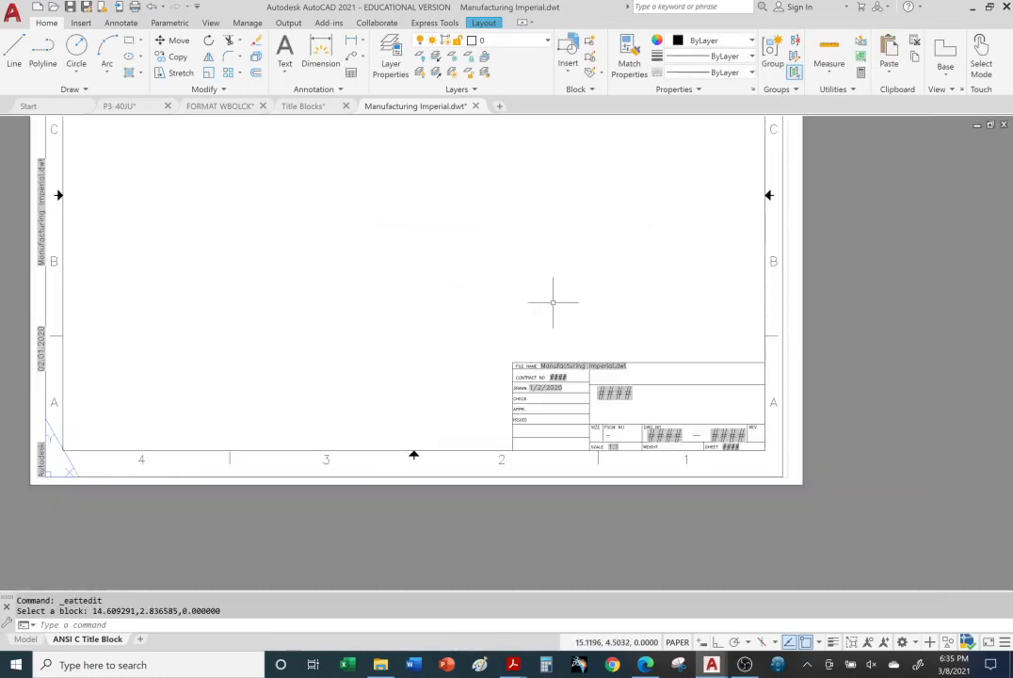
pyautogui.moveTo(553, 300); pyautogui.dragTo(625, 408, button='middle')
pyautogui.scroll(-2, 567, 319)
pyautogui.moveTo(568, 321); pyautogui.dragTo(511, 338, button='middle')
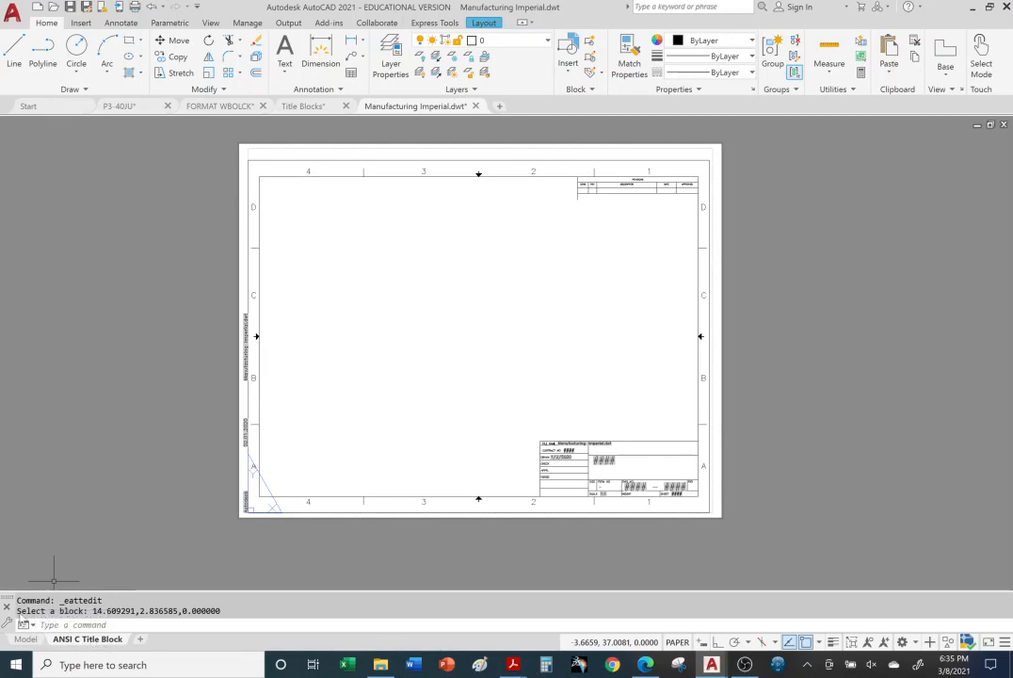
# Step: Draw a circle in the middle of the Manufacturing Imperial template's model space, and return to the ANSI C Title Block layout
pyautogui.moveTo(27, 641)
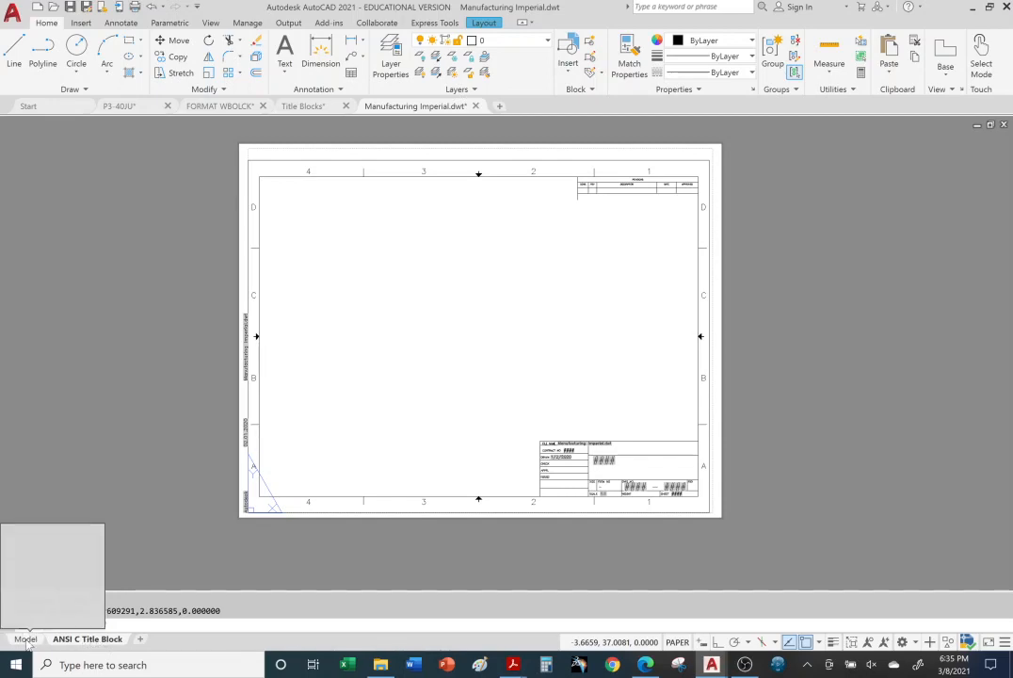
pyautogui.click(26, 641)
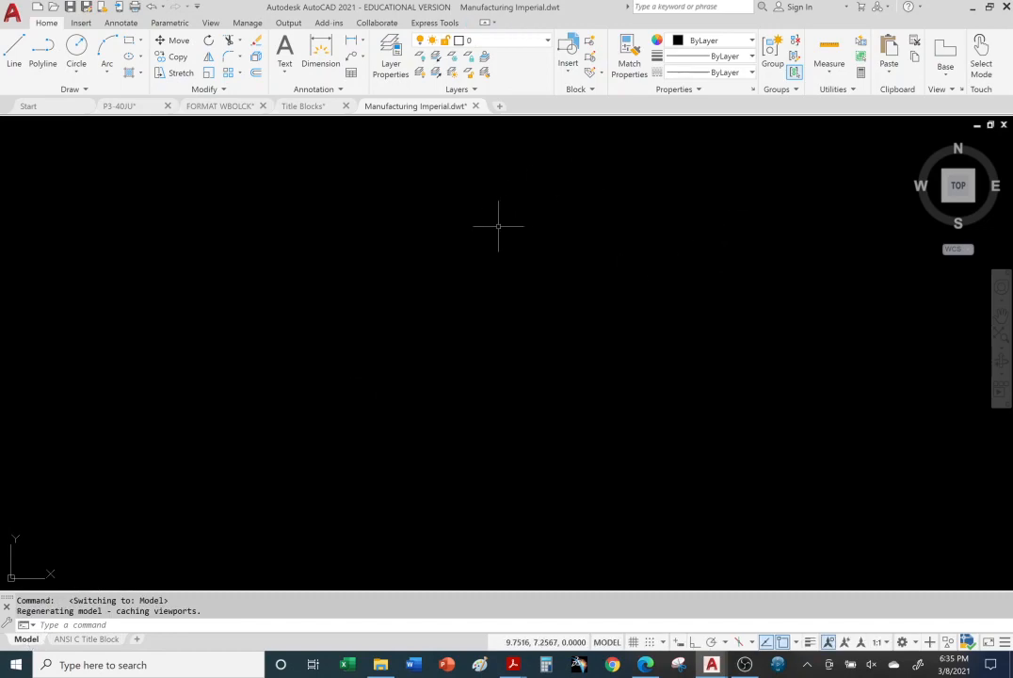
pyautogui.click(77, 47)
pyautogui.click(561, 382)
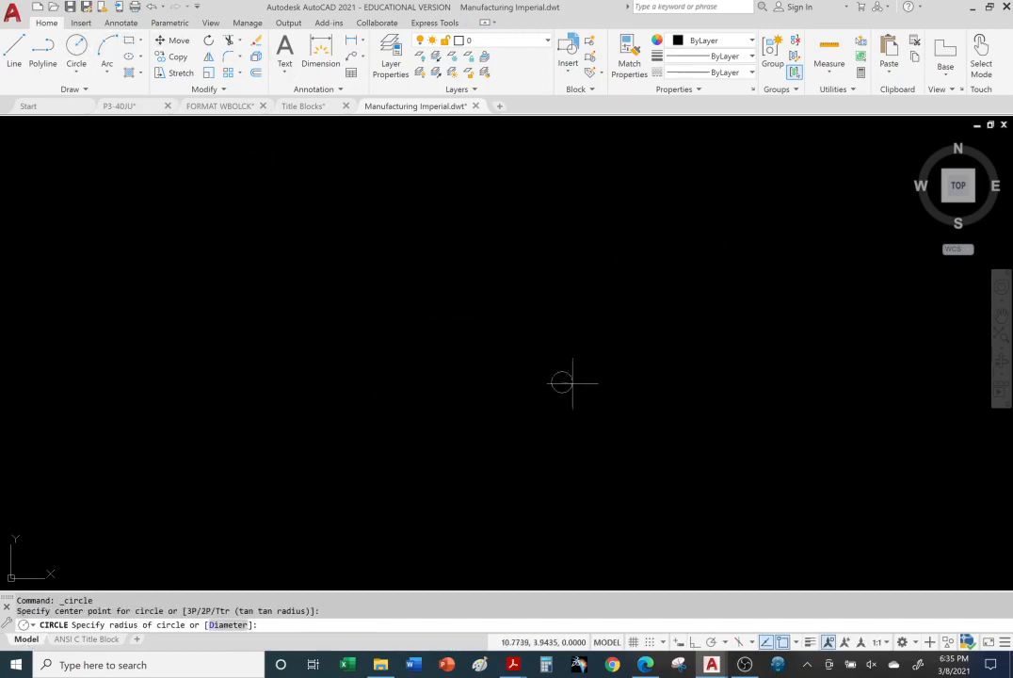
pyautogui.click(688, 418)
pyautogui.moveTo(830, 417); pyautogui.dragTo(809, 372, button='middle')
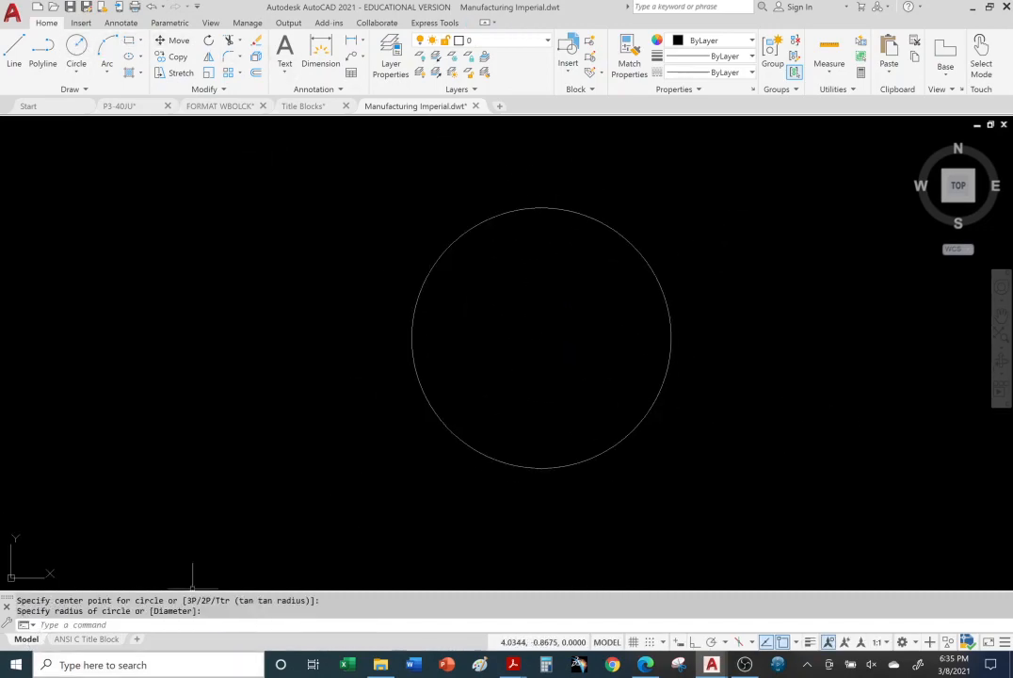
pyautogui.click(76, 640)
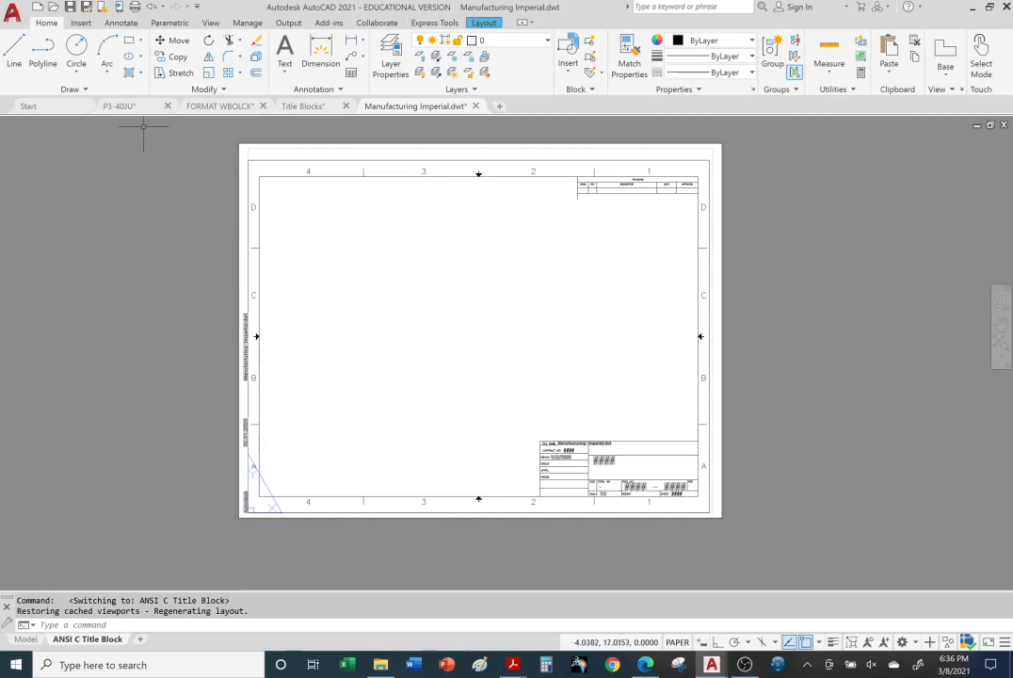
# Step: Switch to the P3-40JU drawing and compare its A-size Layout1 with its B-size Layout2, ending on Layout1
pyautogui.click(120, 106)
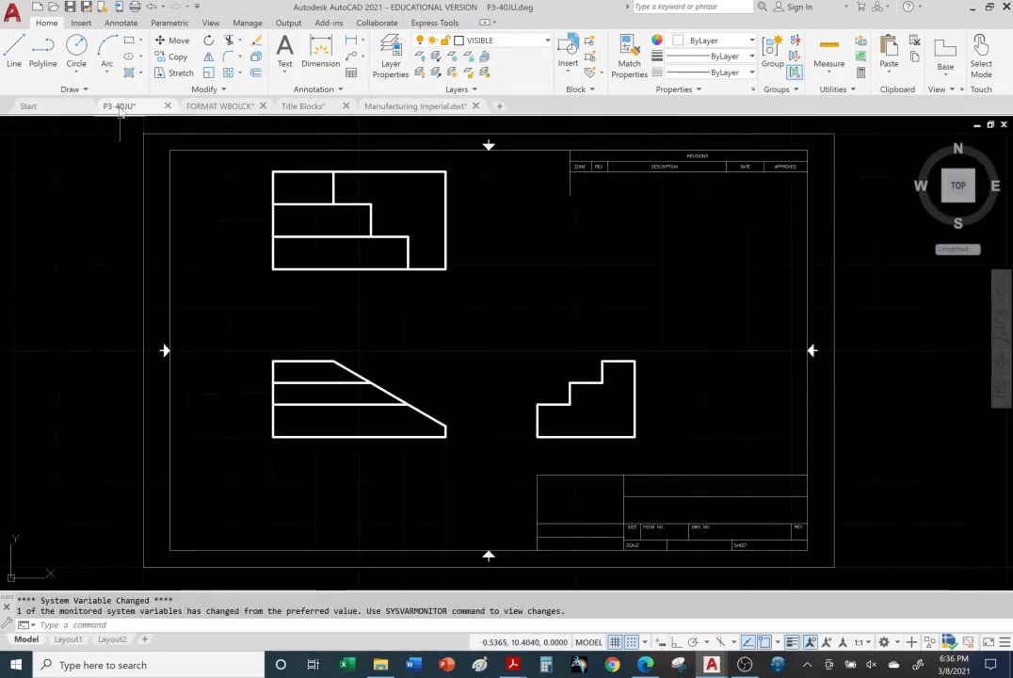
pyautogui.moveTo(117, 109)
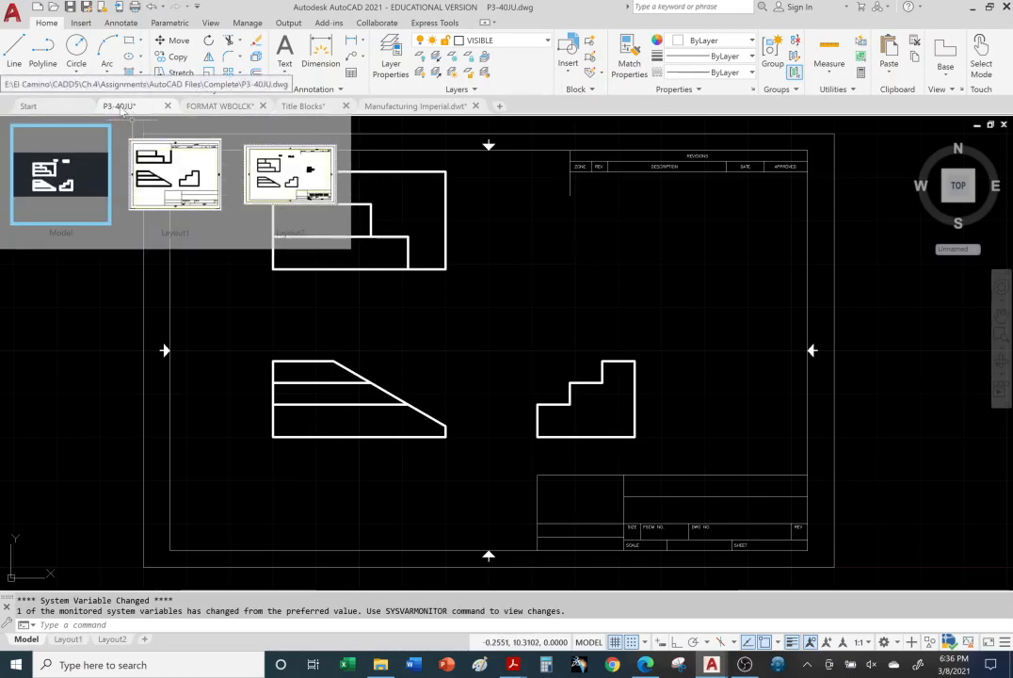
pyautogui.click(81, 270)
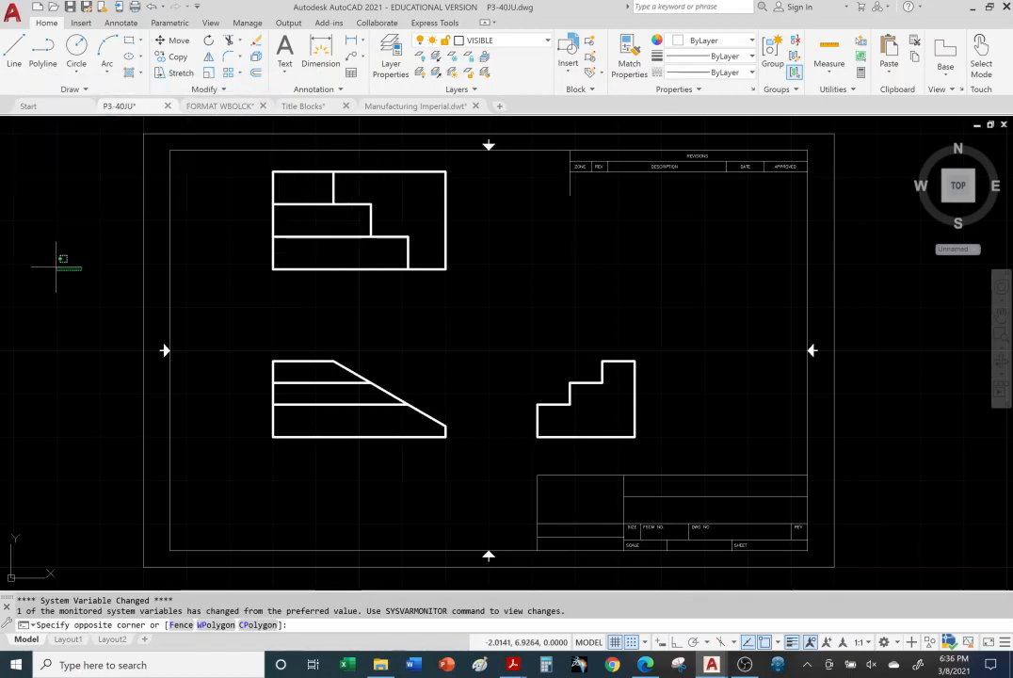
pyautogui.click(54, 480)
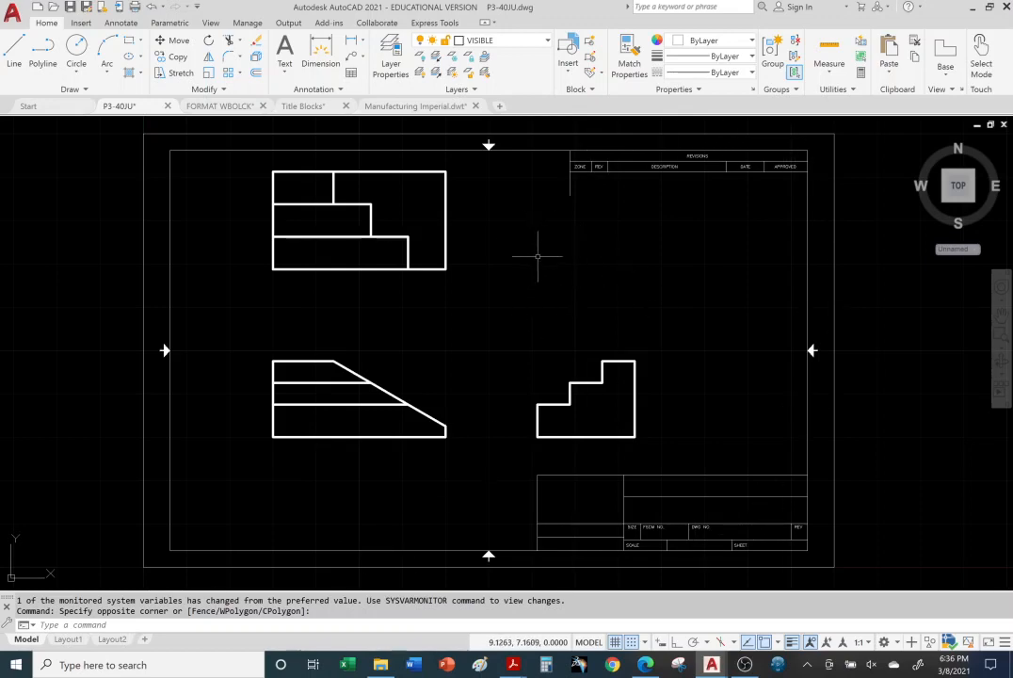
pyautogui.click(70, 640)
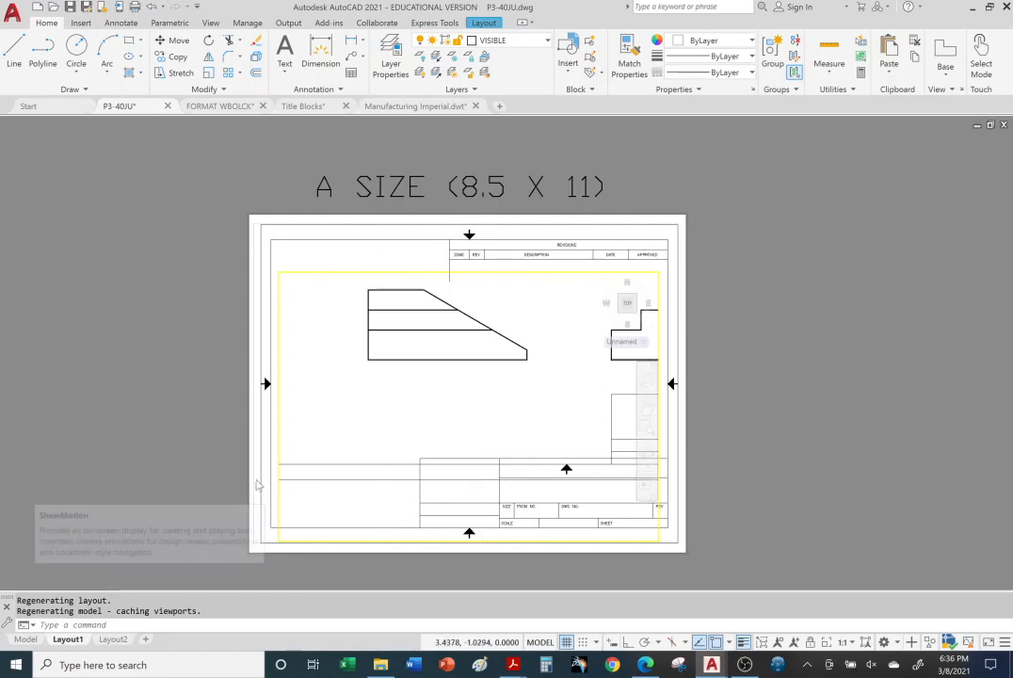
pyautogui.click(115, 639)
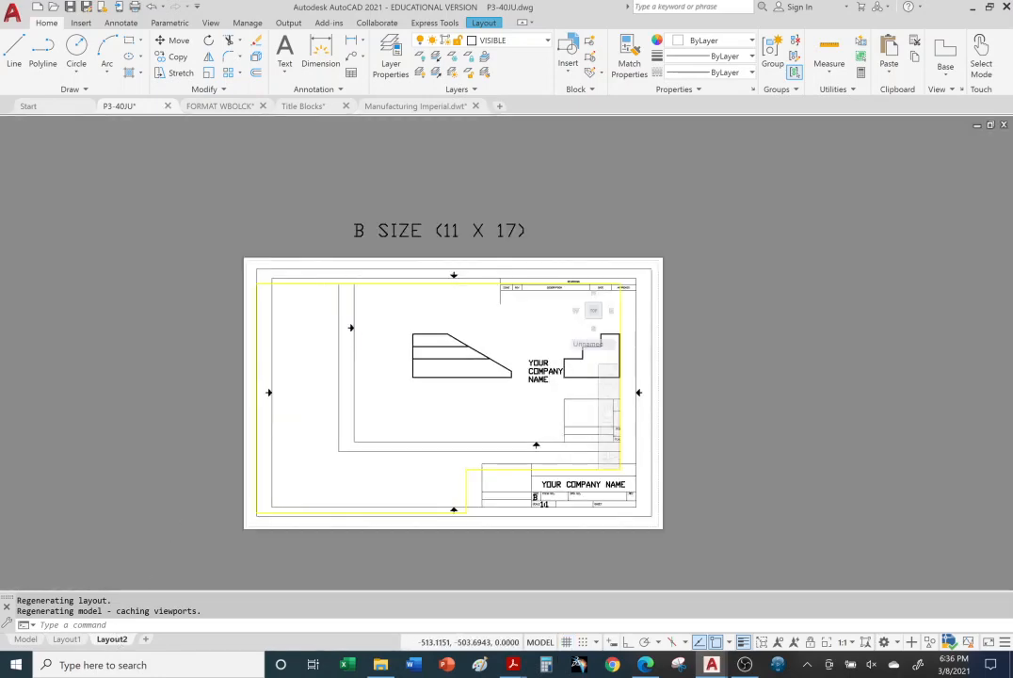
pyautogui.moveTo(311, 310); pyautogui.dragTo(286, 314, button='middle')
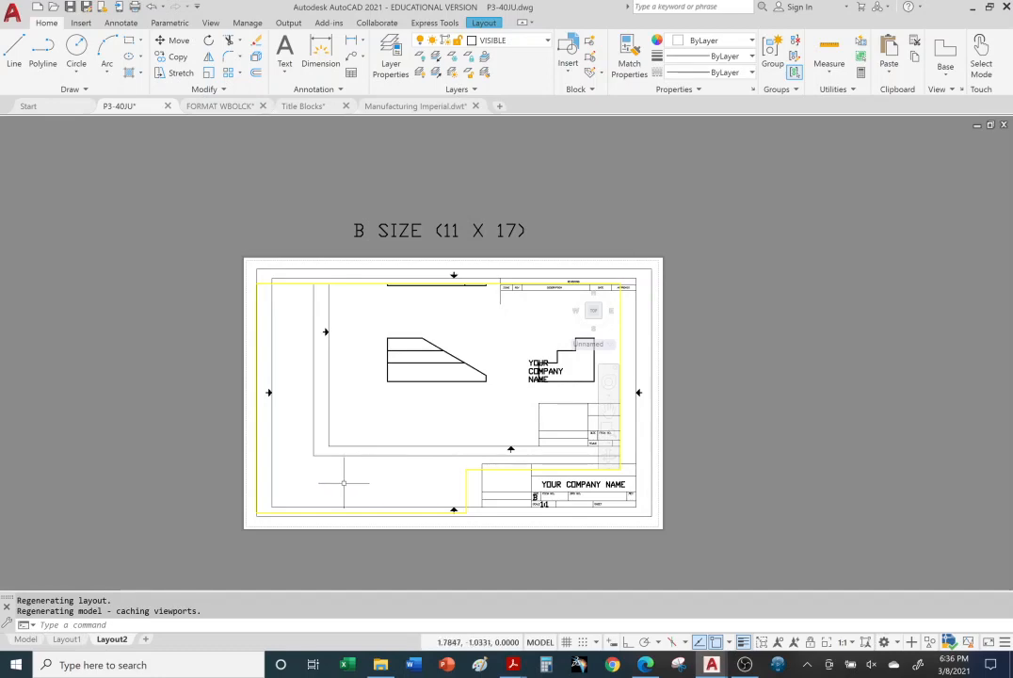
pyautogui.click(68, 640)
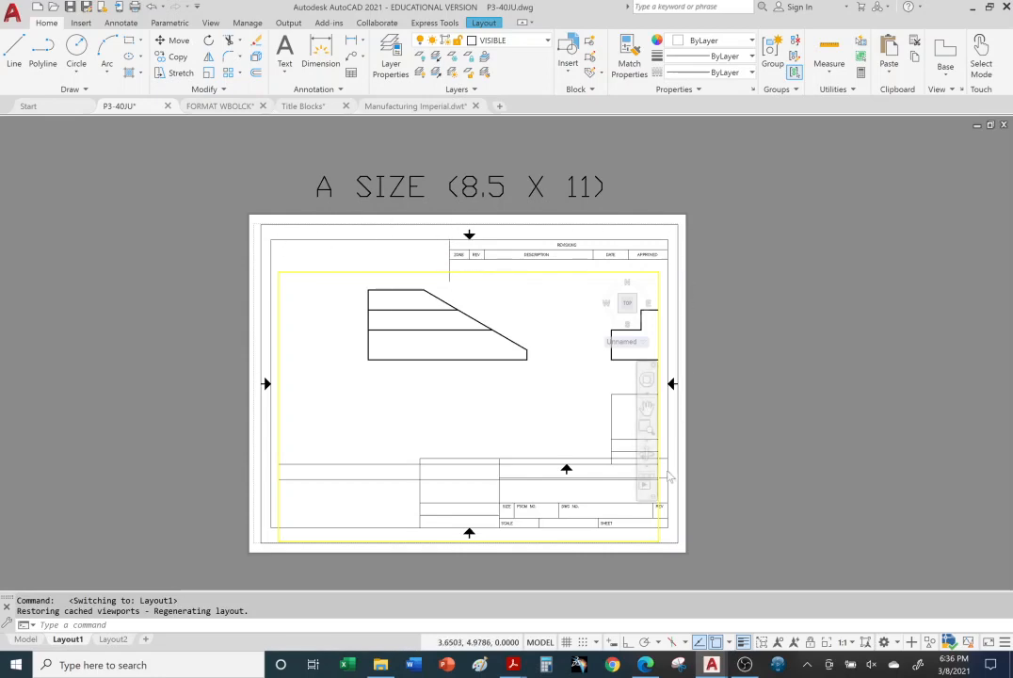
# Step: Scale down the model view inside Layout1's viewport until the whole bordered drawing fits around the middle of the sheet
pyautogui.click(468, 390)
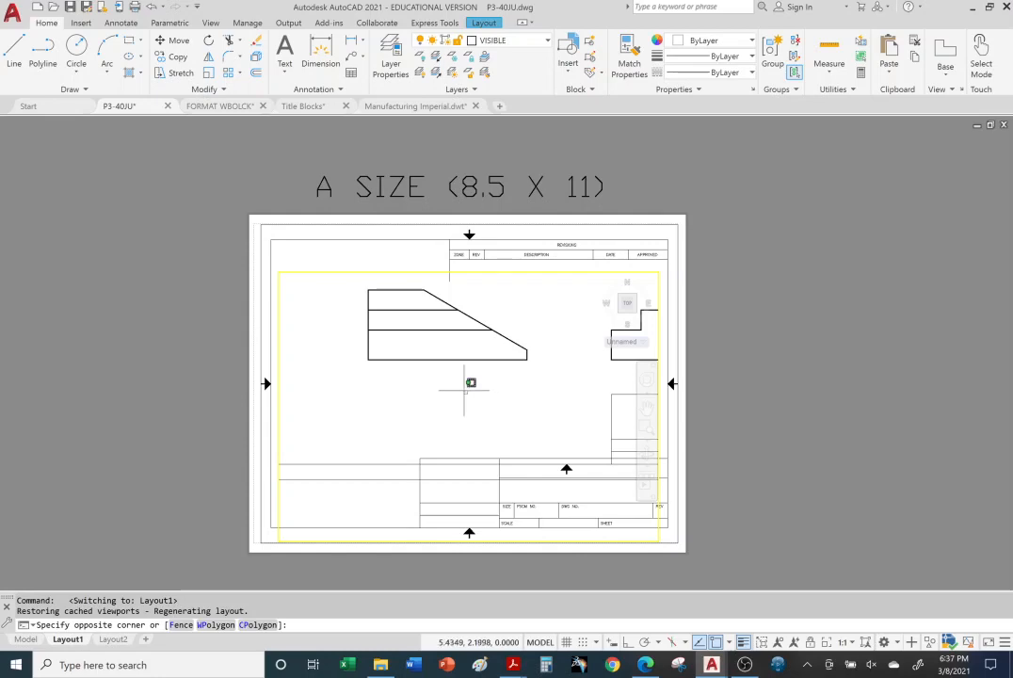
pyautogui.moveTo(522, 378); pyautogui.dragTo(284, 431, button='middle')
pyautogui.moveTo(503, 340); pyautogui.dragTo(470, 400, button='middle')
pyautogui.scroll(-6, 482, 369)
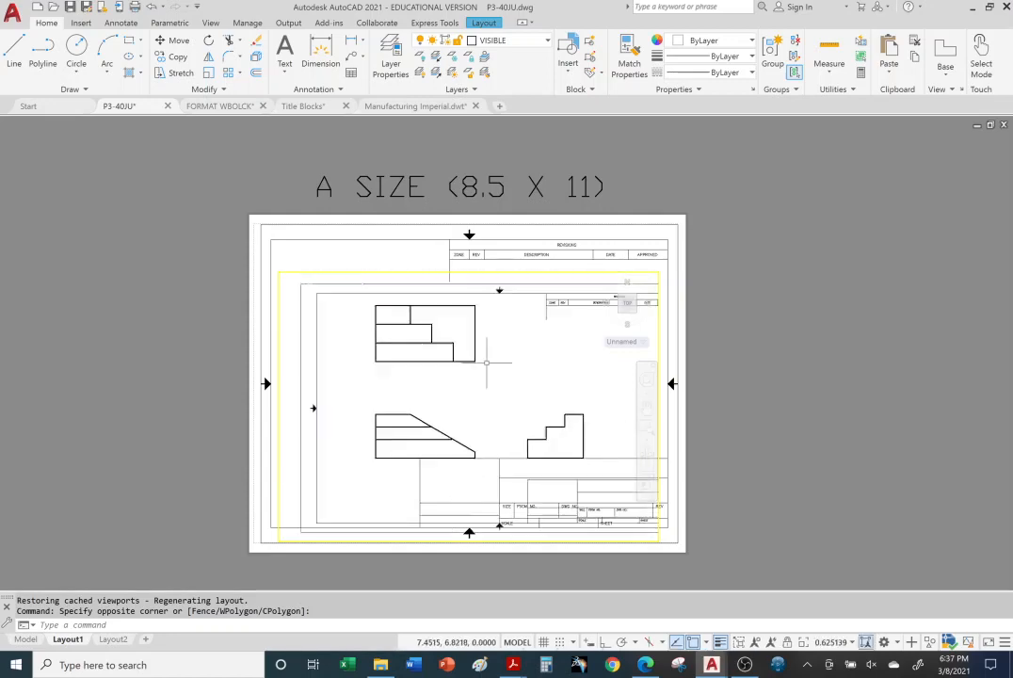
pyautogui.scroll(5, 500, 367)
pyautogui.scroll(-5, 501, 368)
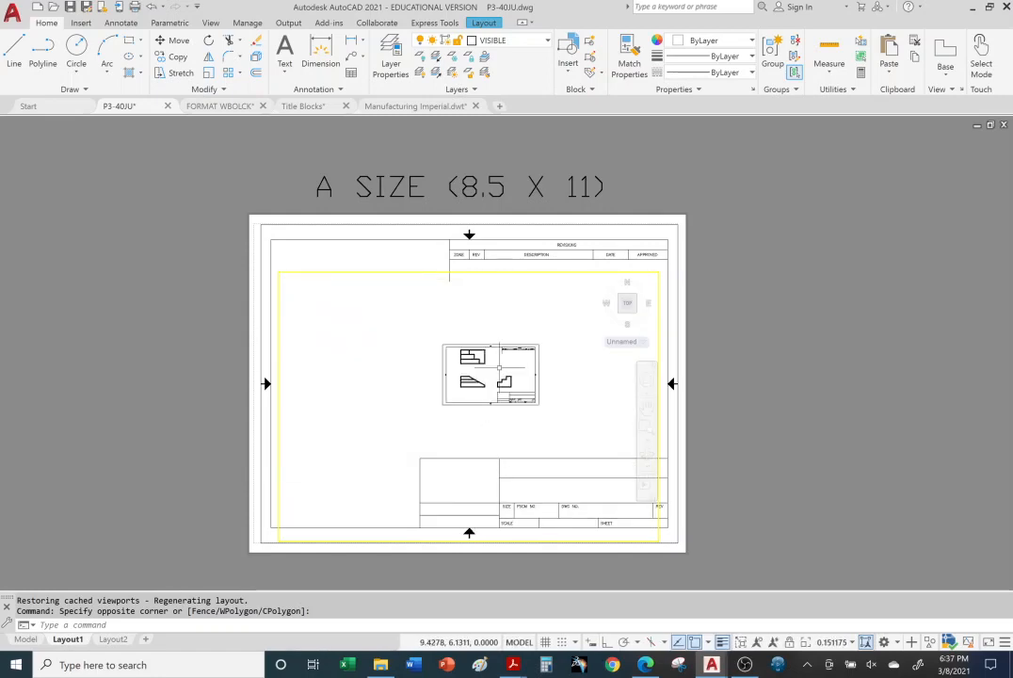
pyautogui.scroll(4, 499, 367)
pyautogui.scroll(-3, 498, 368)
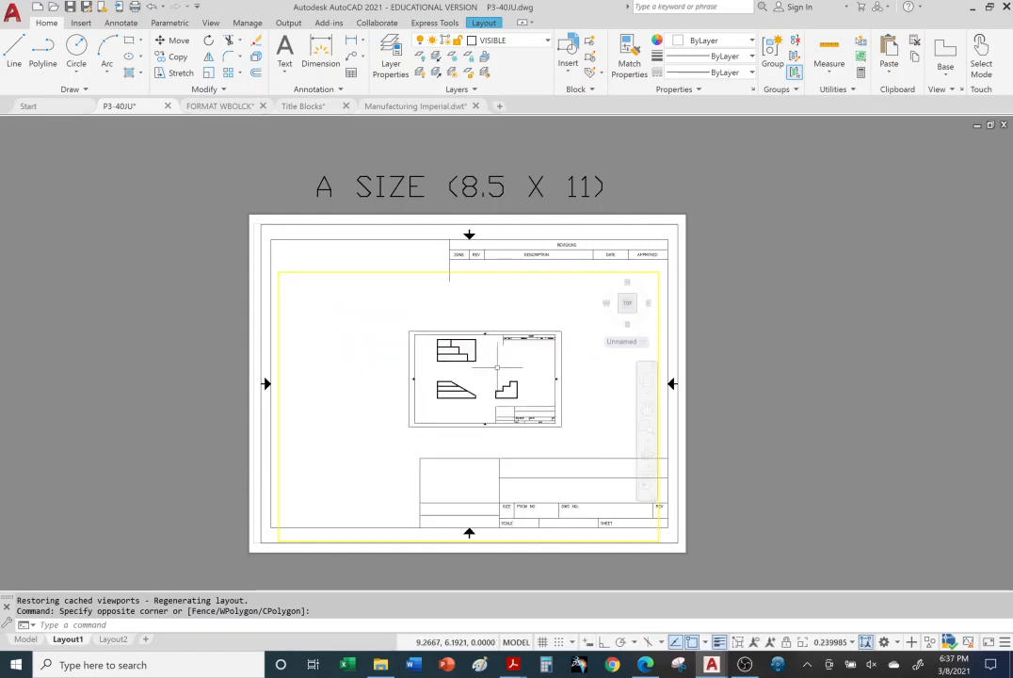
# Step: Return to paper space and examine how the A-size sheet, its title block and the viewport contents scale together
pyautogui.doubleClick(797, 233)
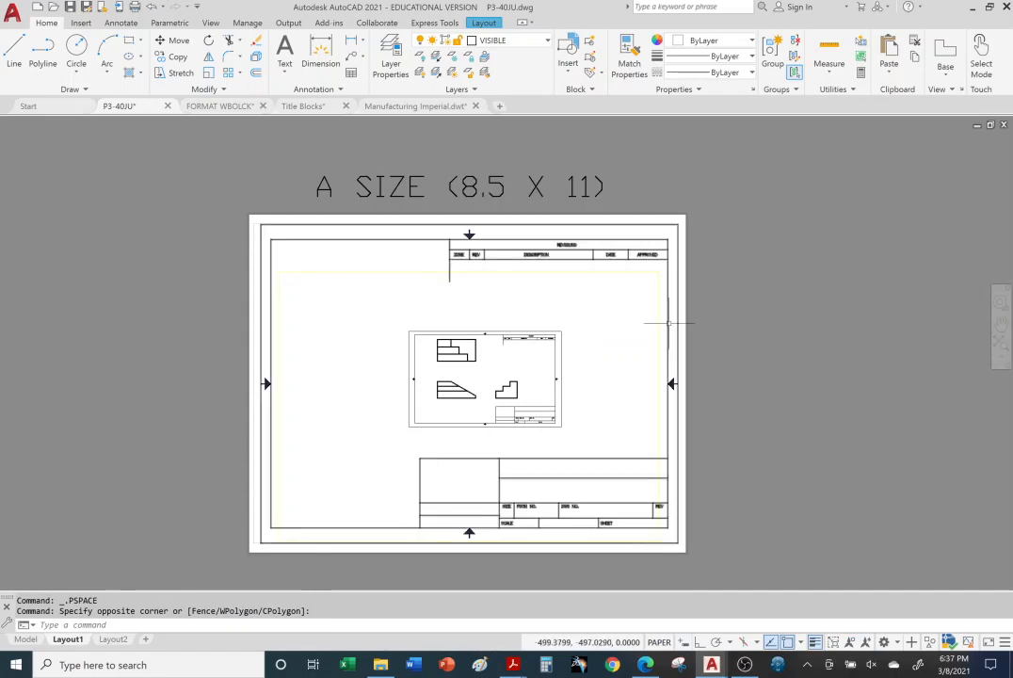
pyautogui.scroll(-4, 663, 323)
pyautogui.scroll(6, 666, 323)
pyautogui.scroll(-7, 669, 324)
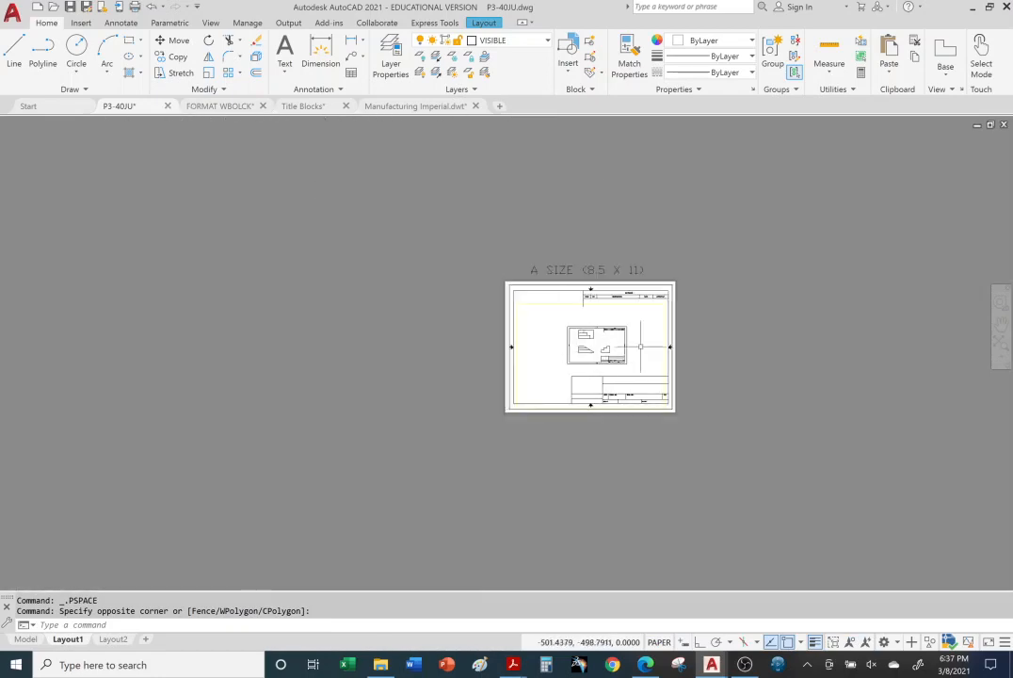
pyautogui.scroll(7, 678, 328)
pyautogui.scroll(-4, 611, 330)
pyautogui.scroll(4, 556, 332)
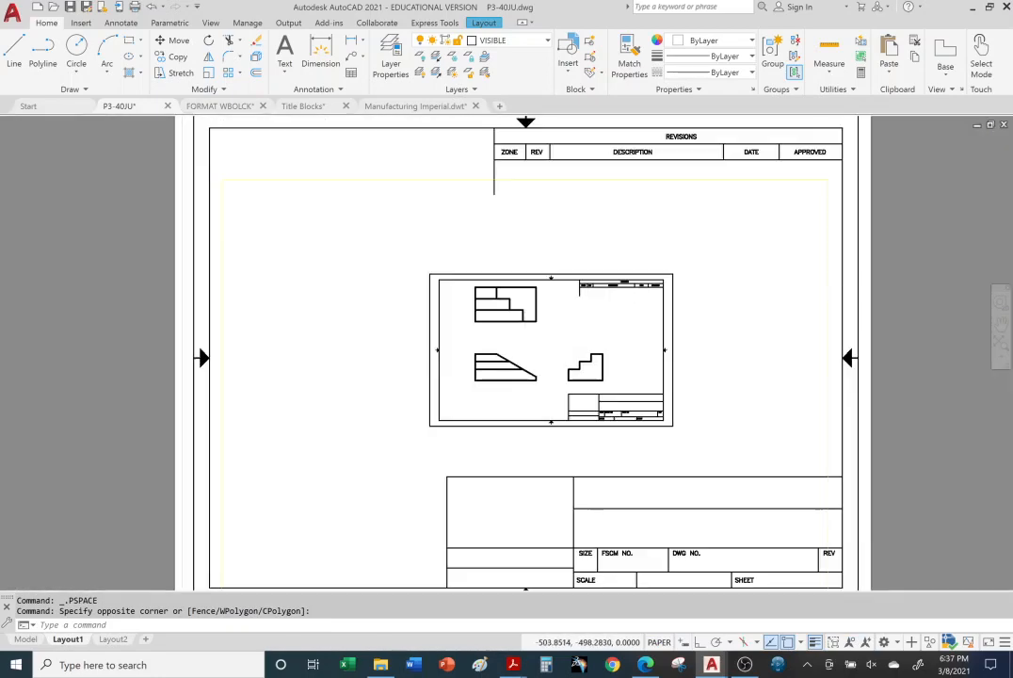
pyautogui.scroll(-2, 551, 334)
pyautogui.scroll(2, 562, 342)
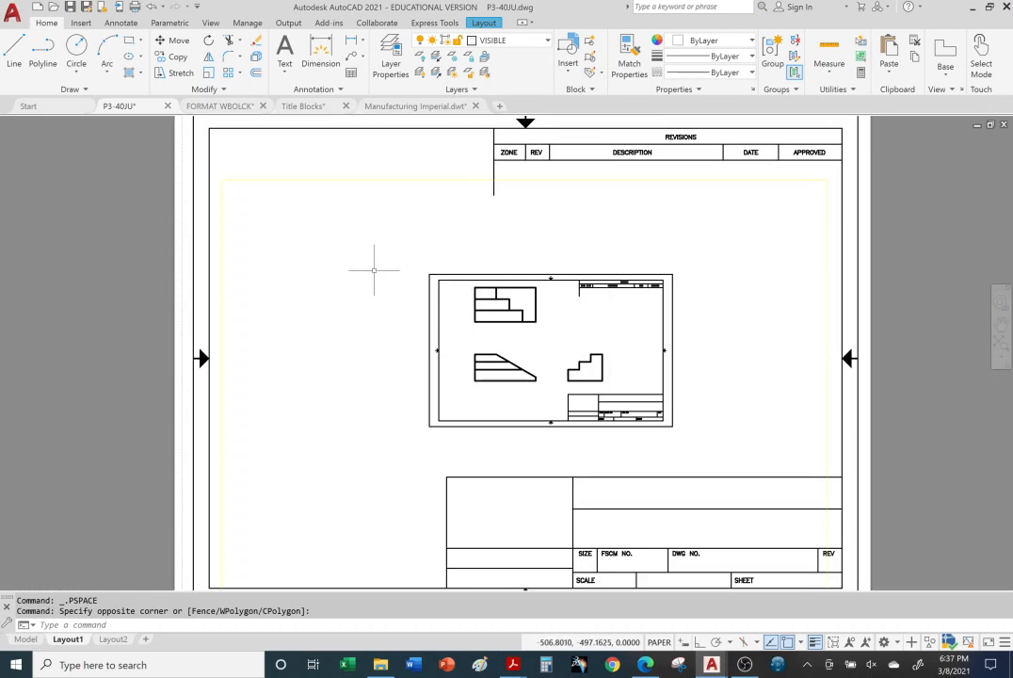
# Step: Reactivate the Layout1 viewport, rescale the bordered drawing inside it, and return to paper space with the full sheet in view
pyautogui.doubleClick(373, 269)
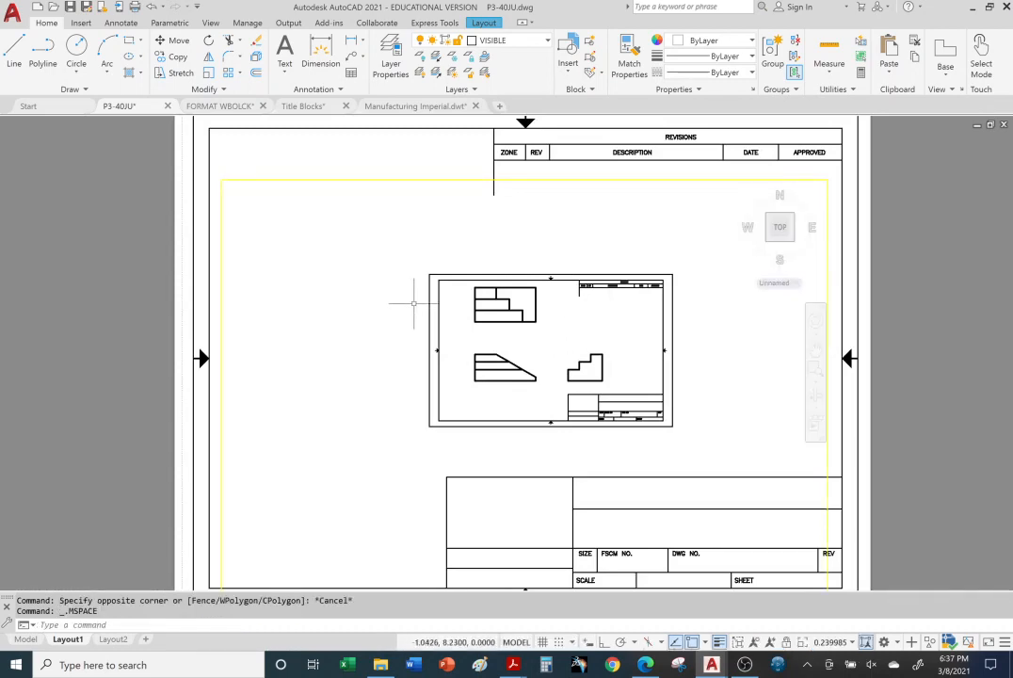
pyautogui.scroll(-1, 417, 307)
pyautogui.scroll(-3, 417, 307)
pyautogui.scroll(4, 416, 307)
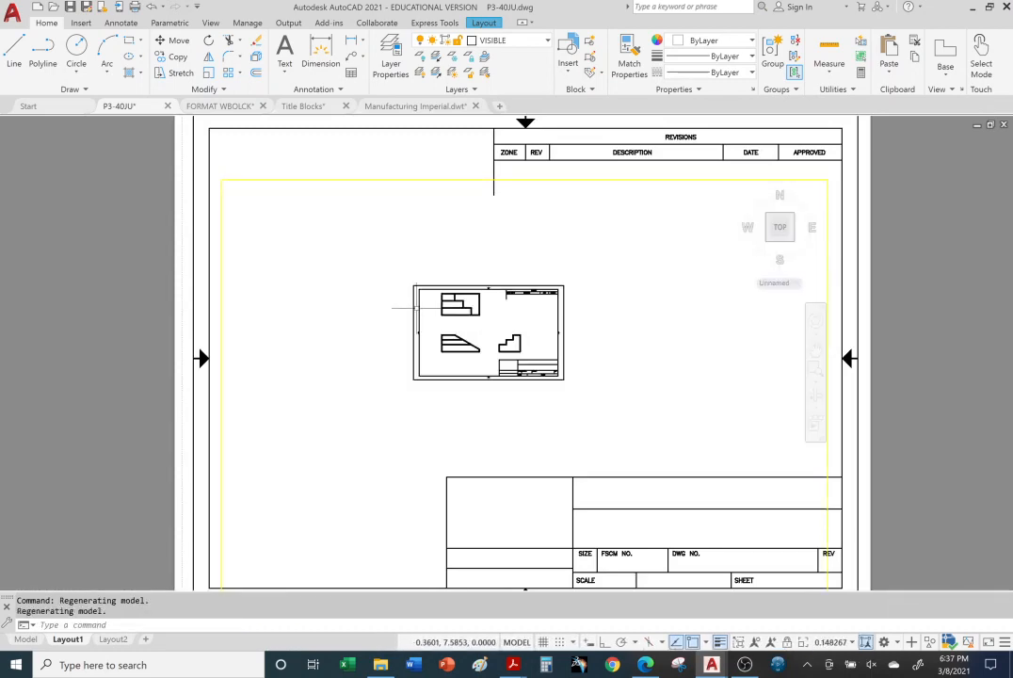
pyautogui.scroll(3, 416, 309)
pyautogui.scroll(-3, 416, 309)
pyautogui.scroll(1, 389, 334)
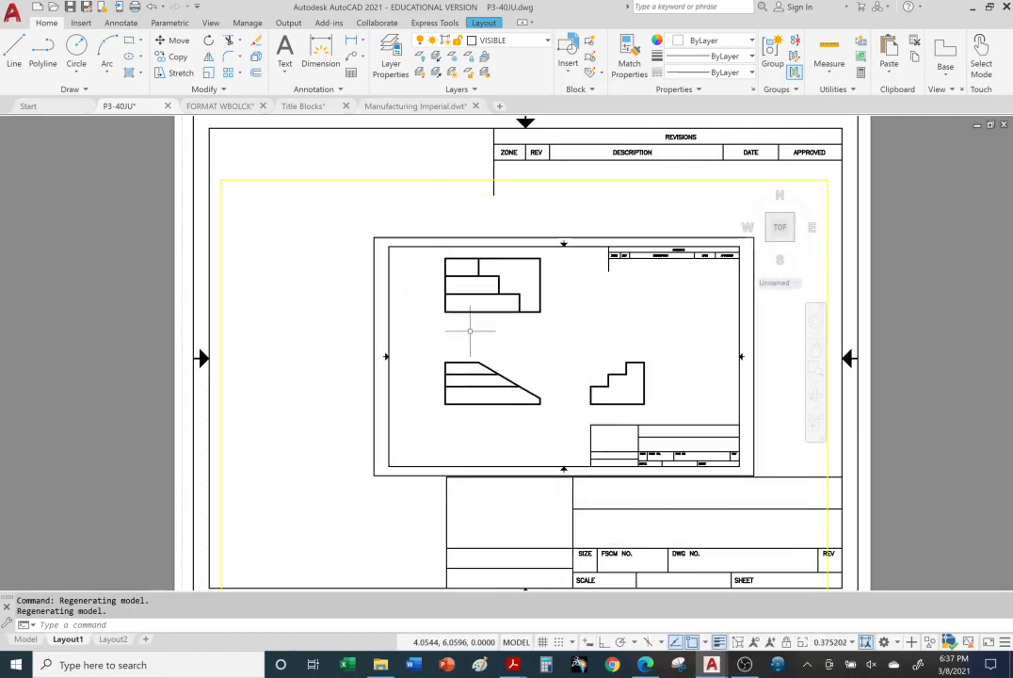
pyautogui.scroll(-1, 473, 325)
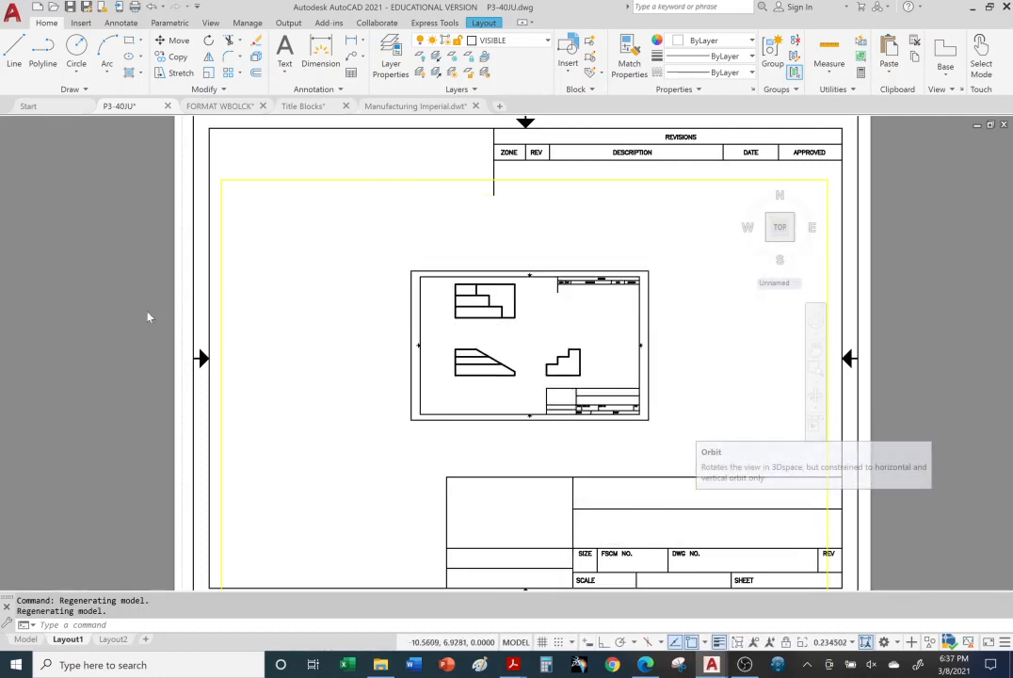
pyautogui.doubleClick(106, 321)
pyautogui.scroll(-2, 113, 333)
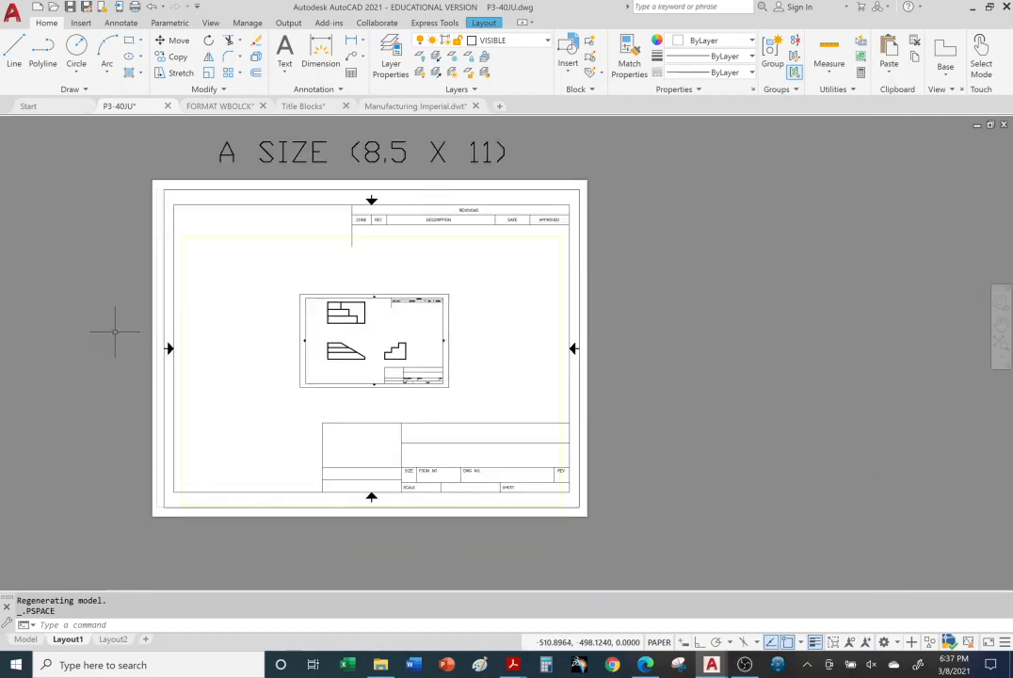
pyautogui.moveTo(80, 277); pyautogui.dragTo(146, 276, button='middle')
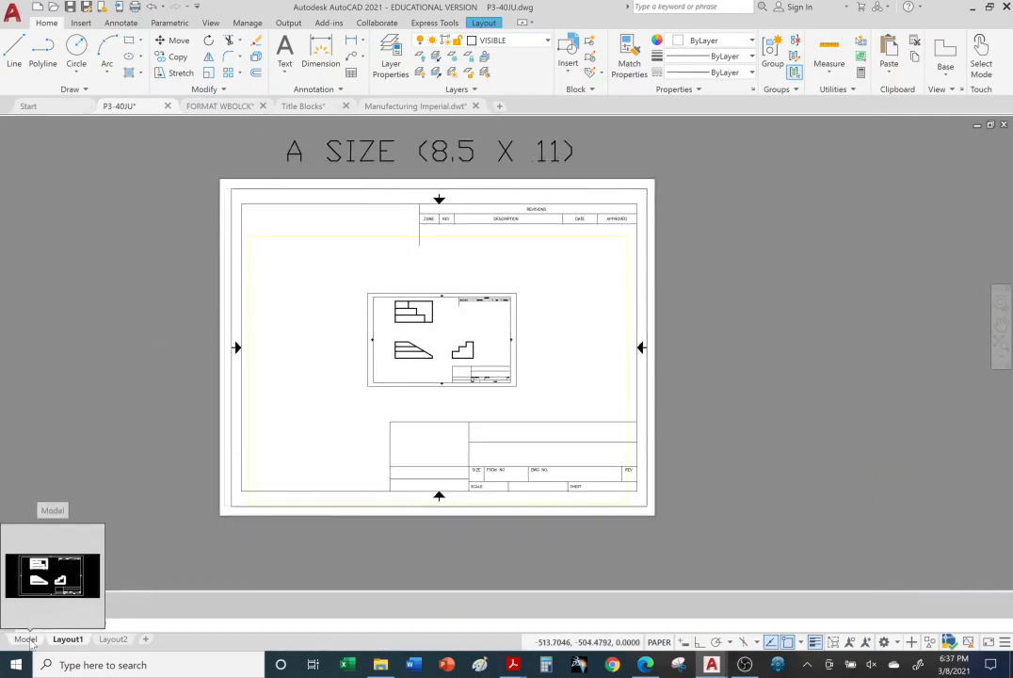
# Step: Delete the title block and border from the P3-40JU drawing's model space, keeping the three views
pyautogui.click(27, 639)
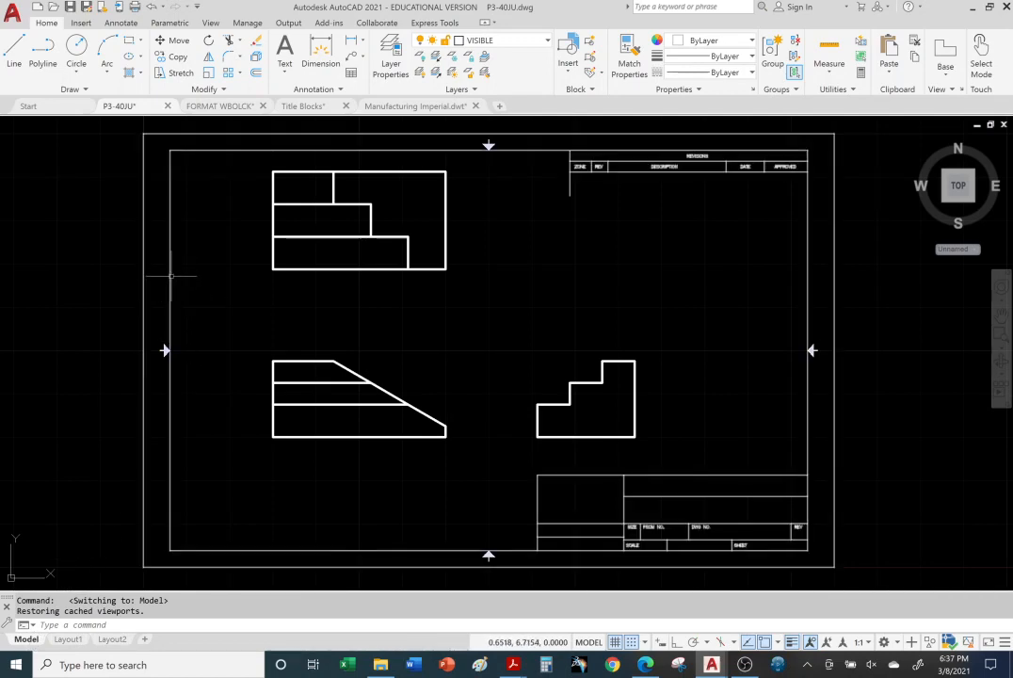
pyautogui.click(141, 284)
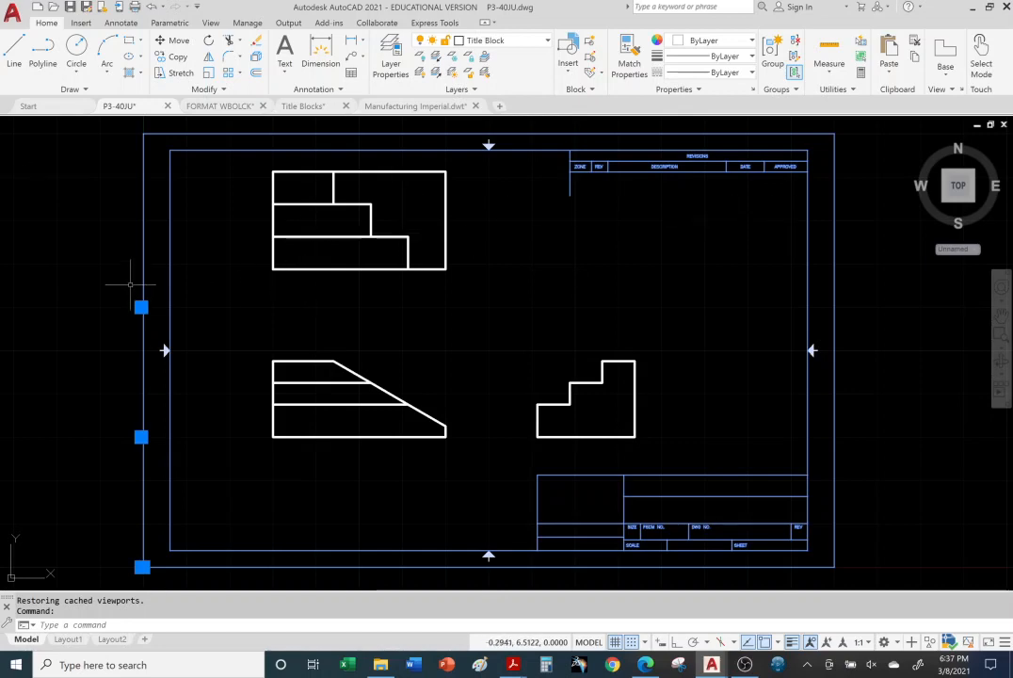
pyautogui.press('Delete')
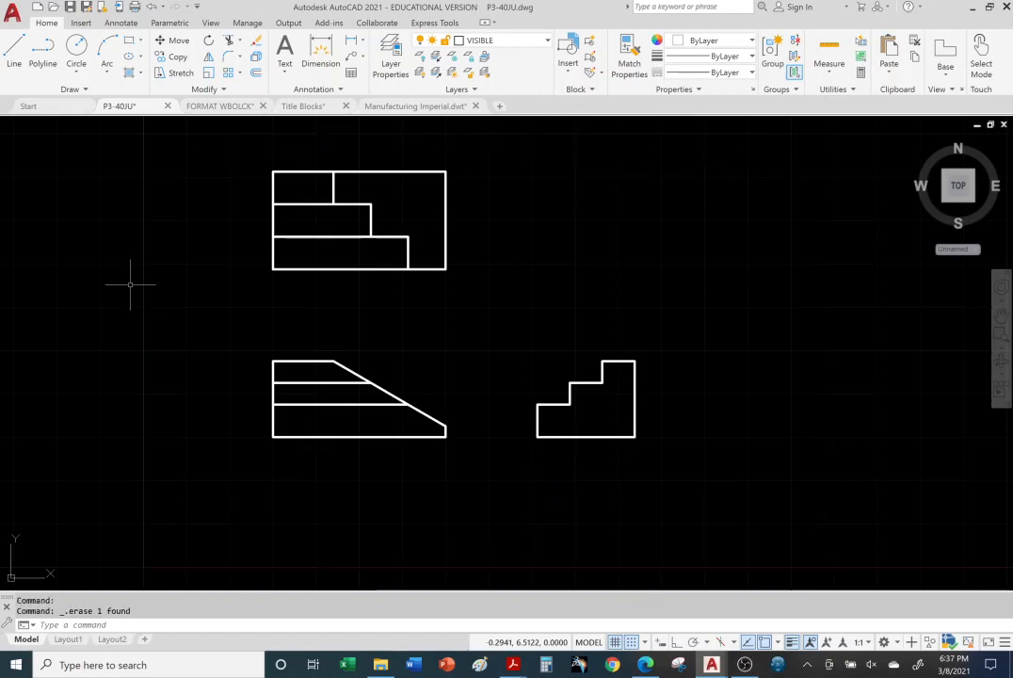
# Step: Activate Layout1's viewport and enlarge the three views to fill the space above the A-size title block
pyautogui.moveTo(69, 639)
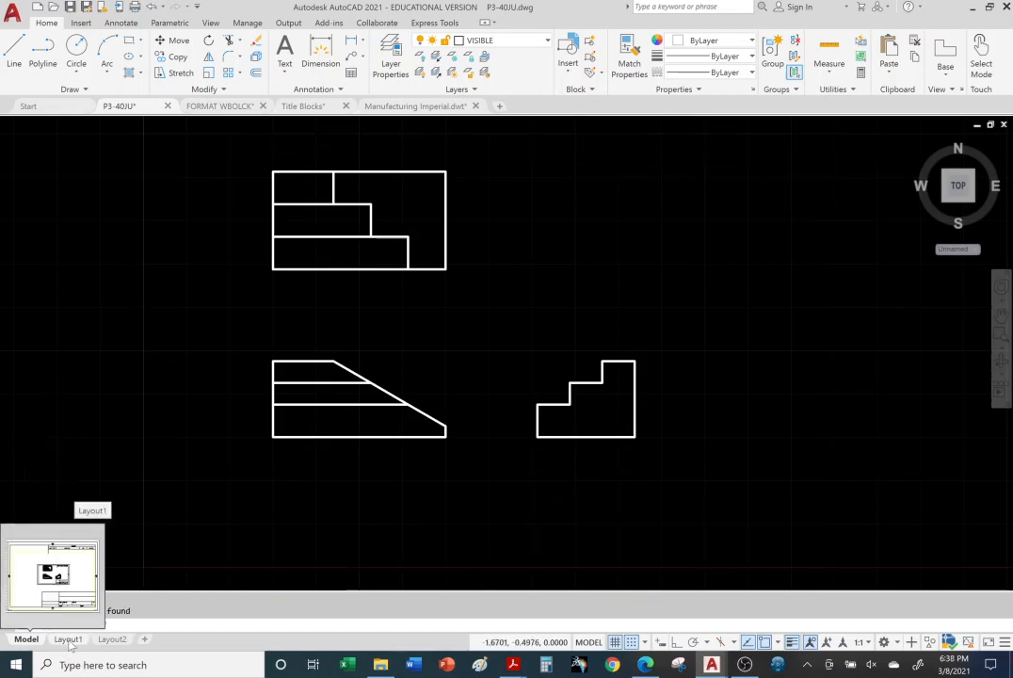
pyautogui.click(69, 639)
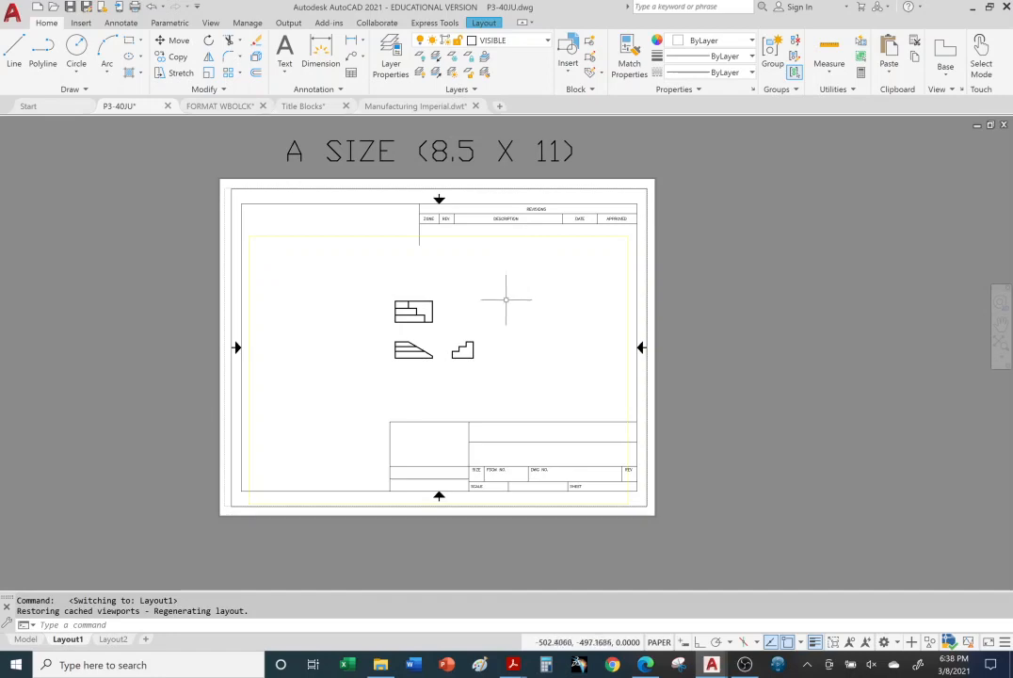
pyautogui.doubleClick(468, 318)
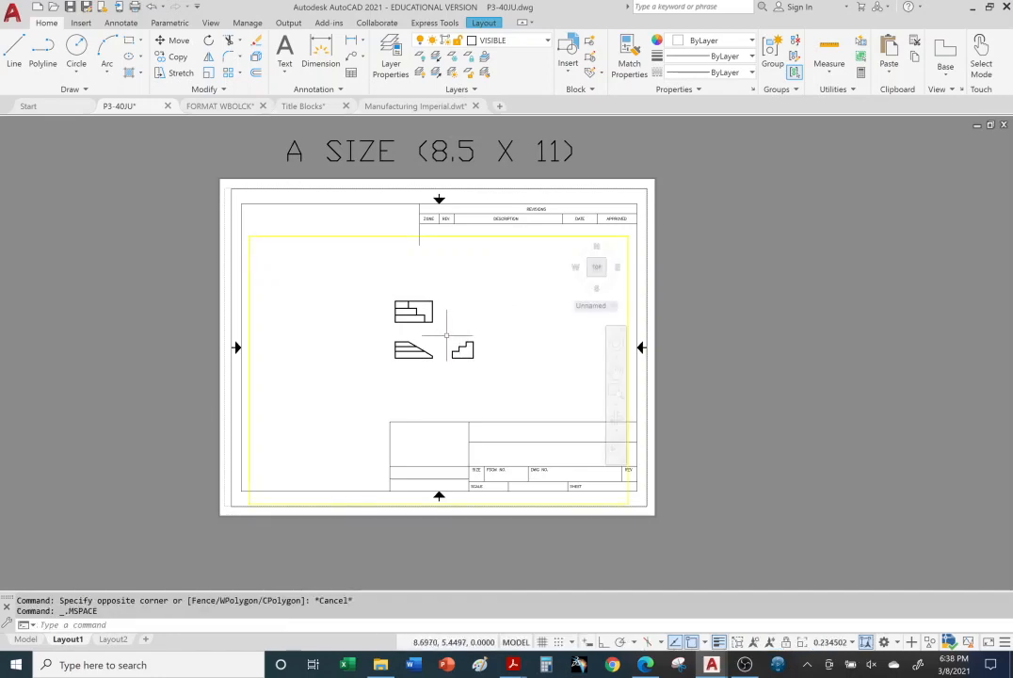
pyautogui.scroll(4, 452, 330)
pyautogui.scroll(-6, 448, 333)
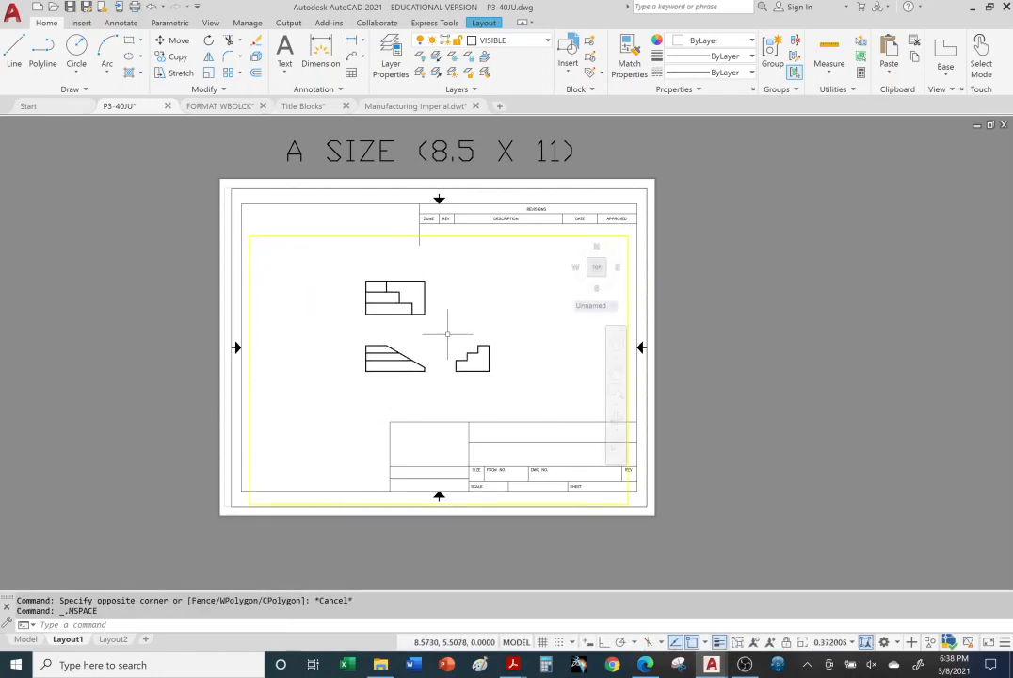
pyautogui.scroll(4, 447, 334)
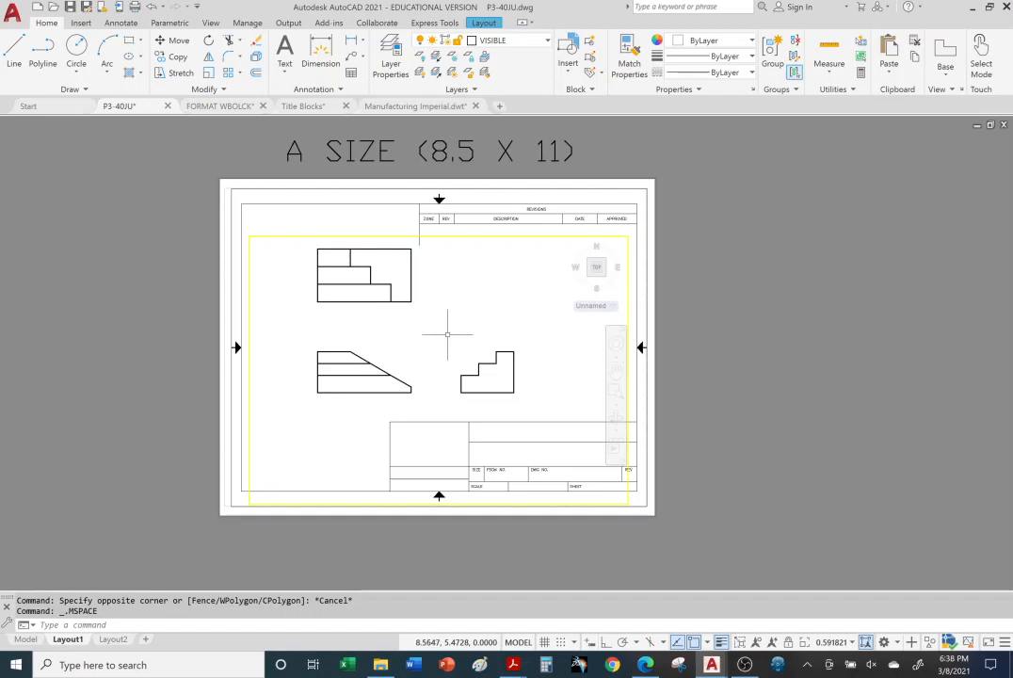
# Step: Reduce the three views inside Layout1's active viewport to a scale of about 0.37
pyautogui.scroll(-4, 447, 333)
pyautogui.scroll(6, 448, 333)
pyautogui.scroll(-5, 449, 333)
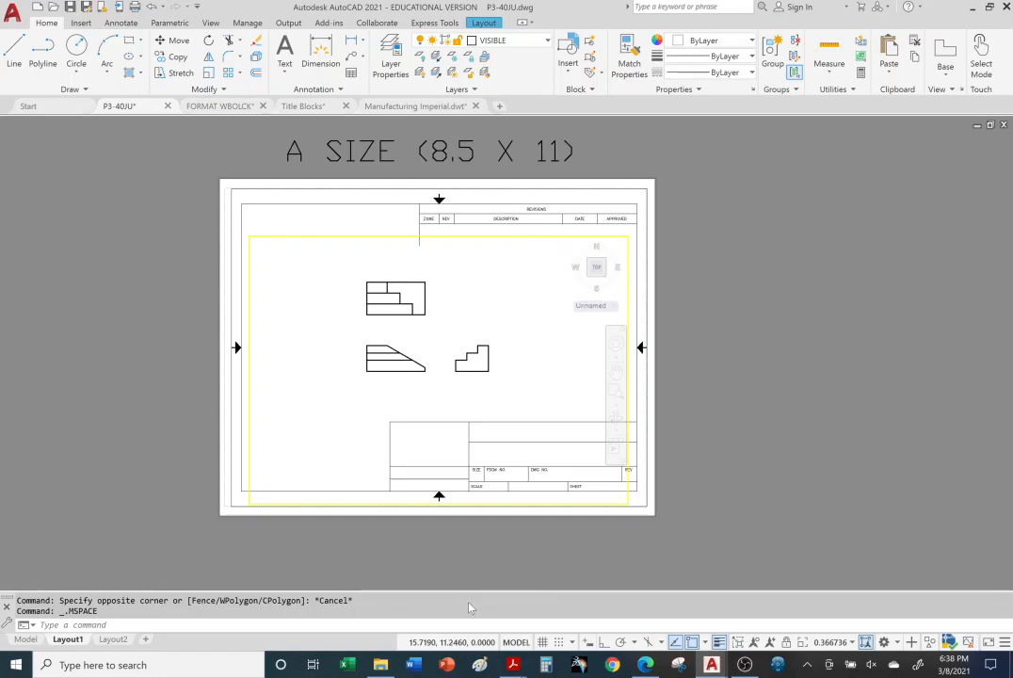
# Step: Switch to Microsoft Edge and search the web for "iphone covers"
pyautogui.click(645, 664)
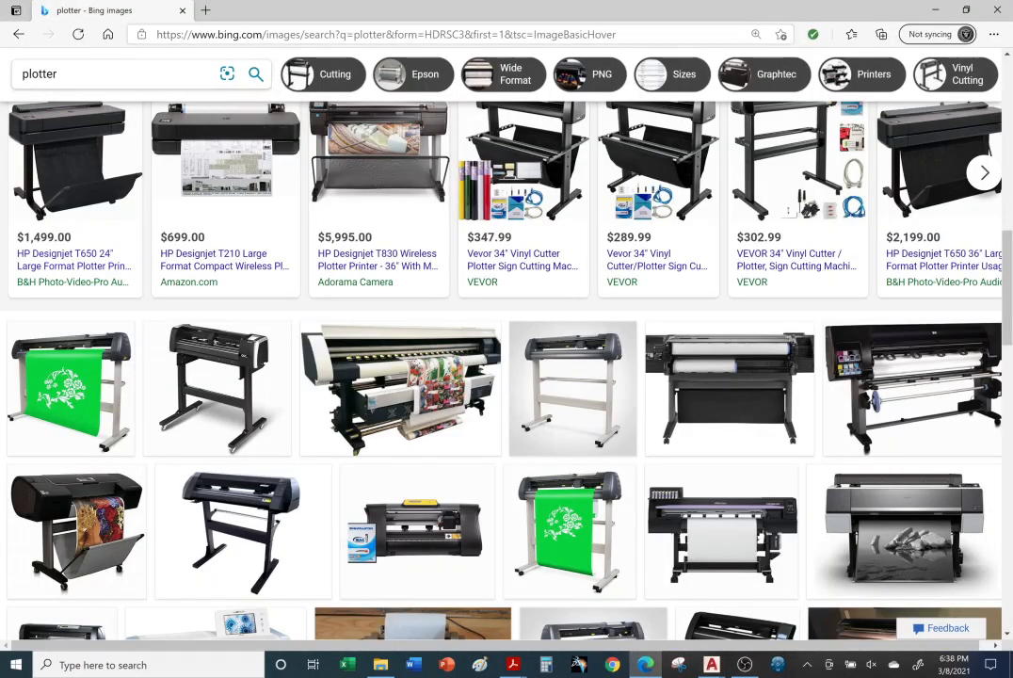
pyautogui.click(305, 34)
pyautogui.moveTo(305, 34); pyautogui.dragTo(94, 20)
pyautogui.write('iohin=')
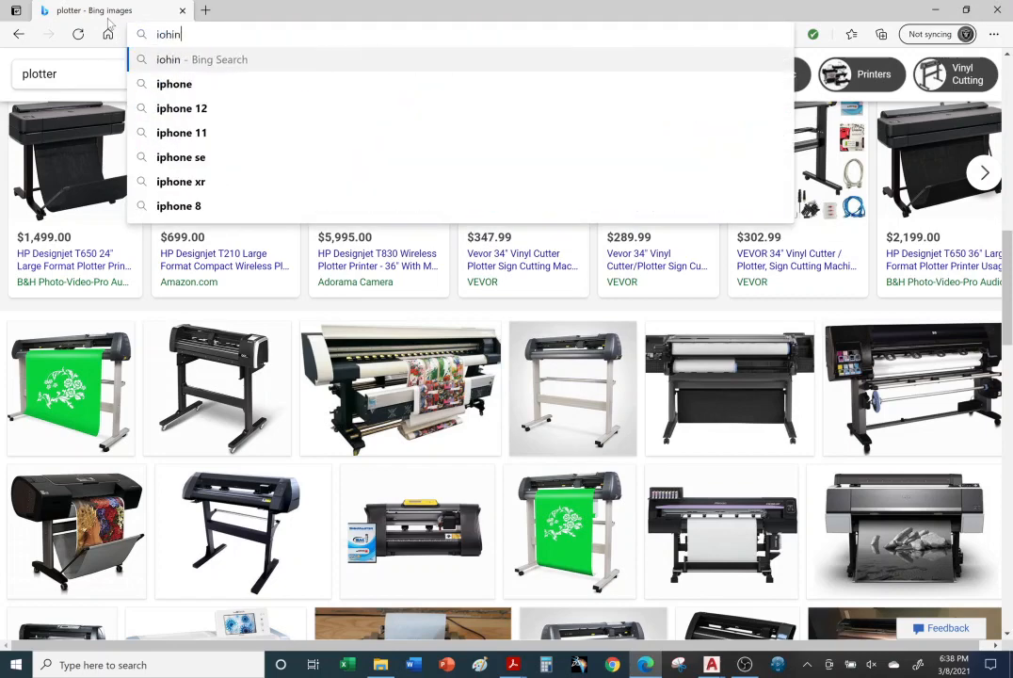
pyautogui.press('BackSpace')
pyautogui.press('BackSpace')
pyautogui.press('BackSpace')
pyautogui.press('BackSpace')
pyautogui.press('BackSpace')
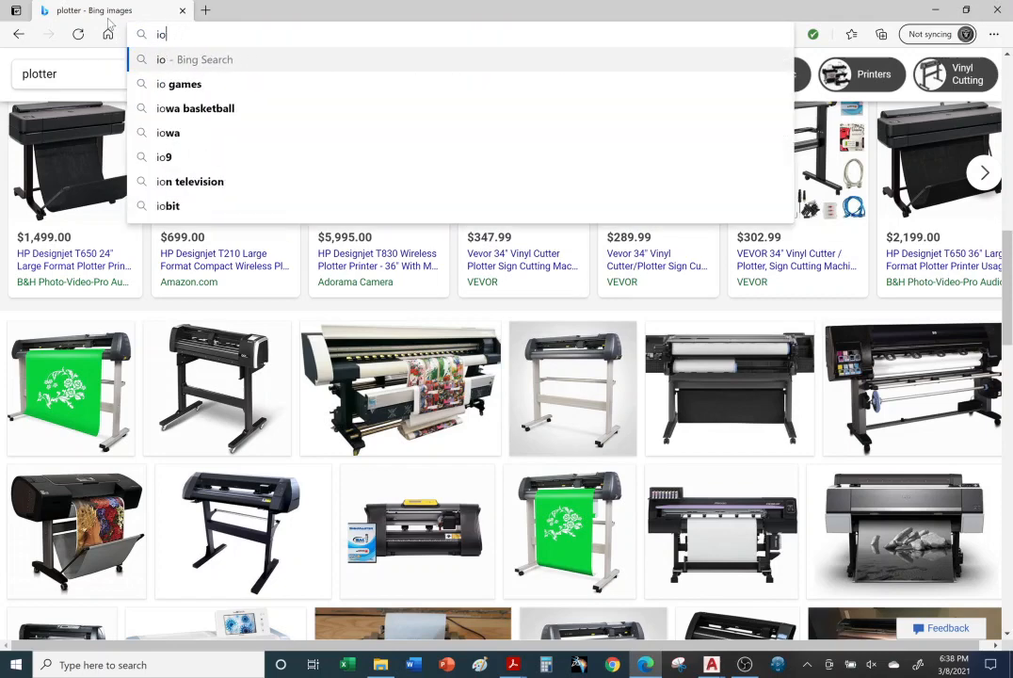
pyautogui.write('phone ')
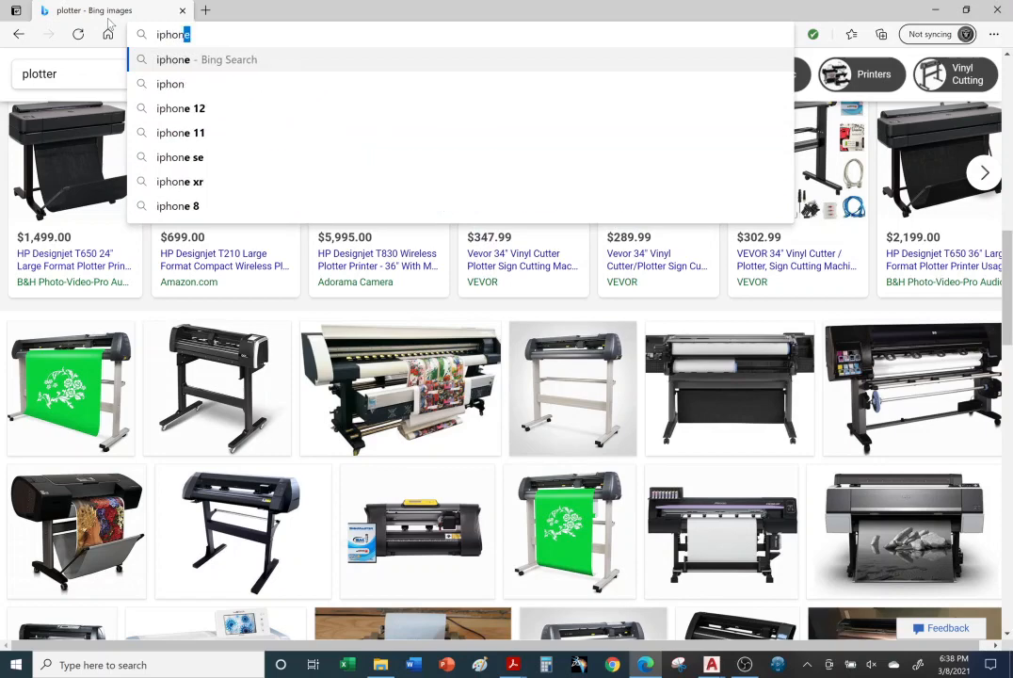
pyautogui.write('covers')
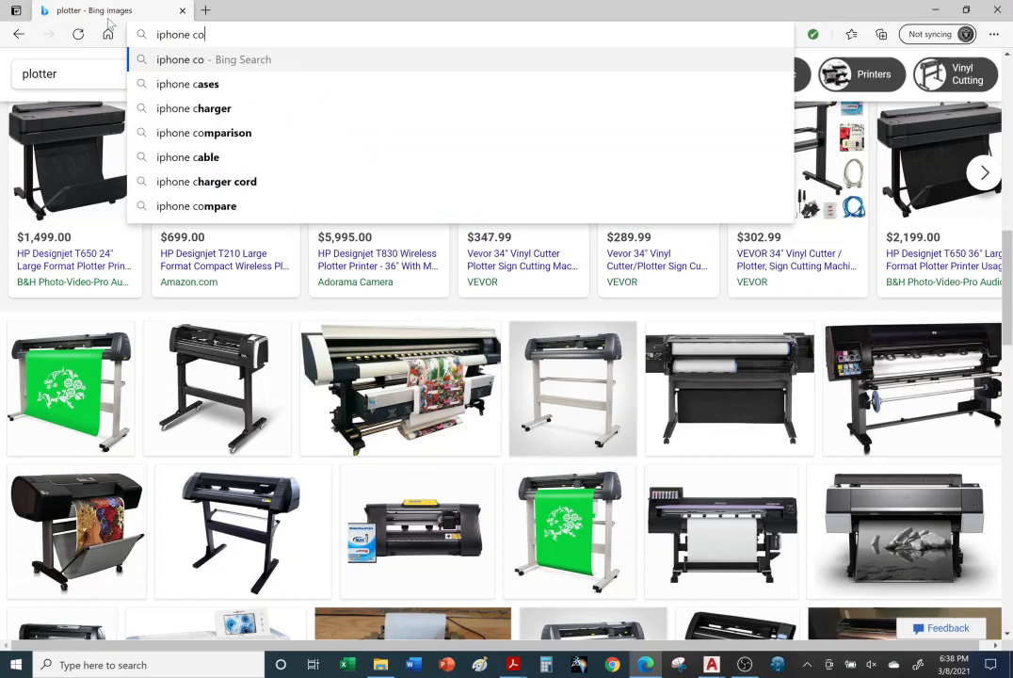
pyautogui.press('Return')
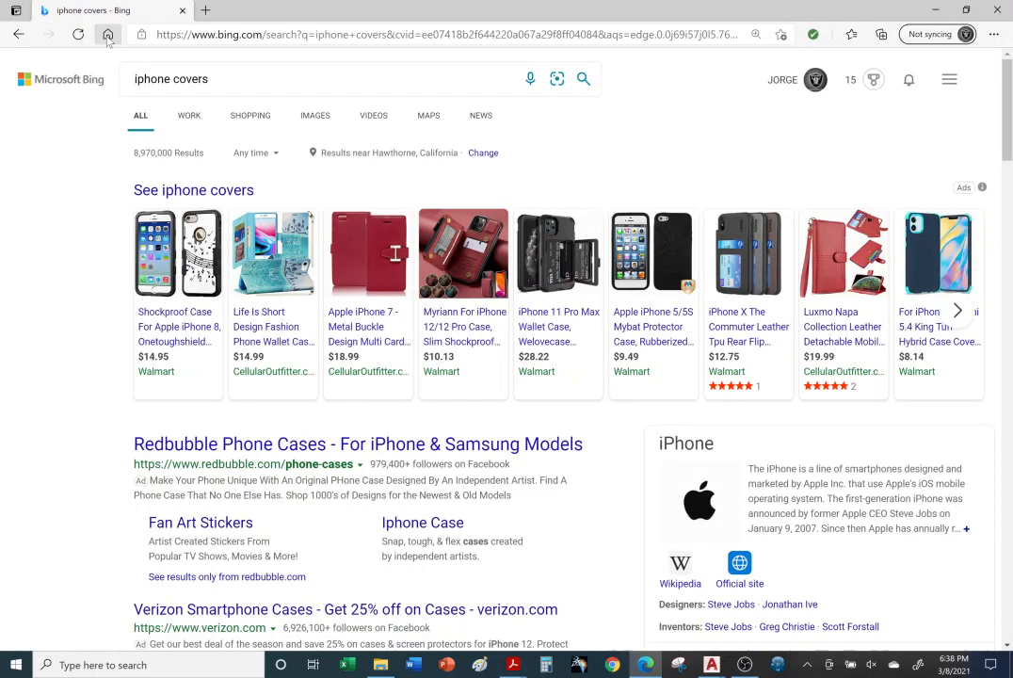
# Step: Browse the image results for iPhone covers and open the $9.49 black iPhone 5/5S case from the shopping ads
pyautogui.click(316, 117)
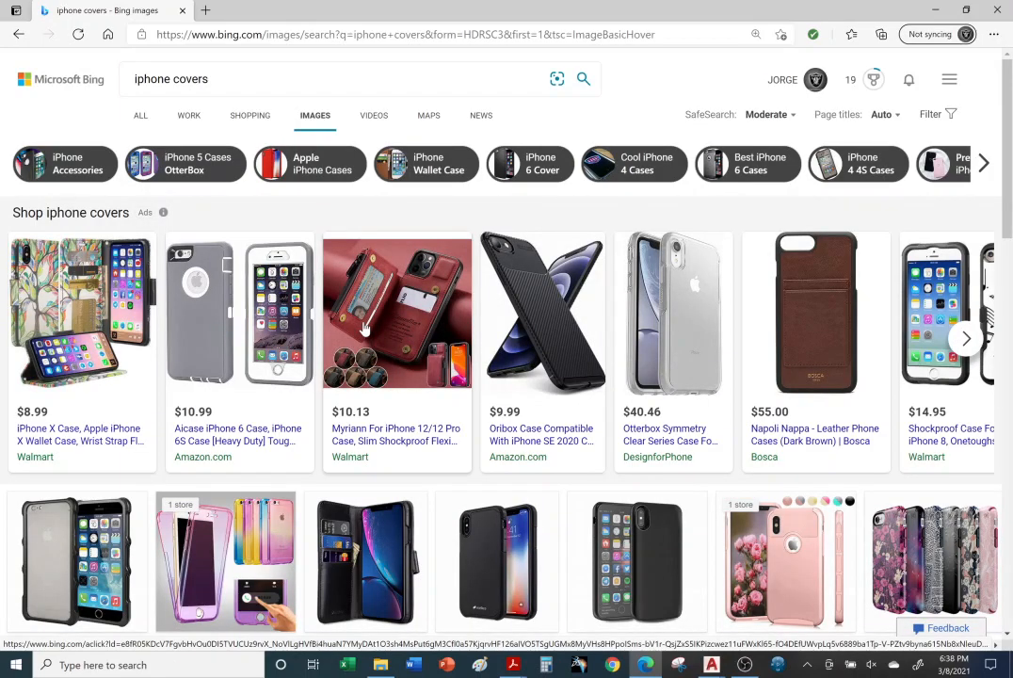
pyautogui.scroll(-1, 366, 327)
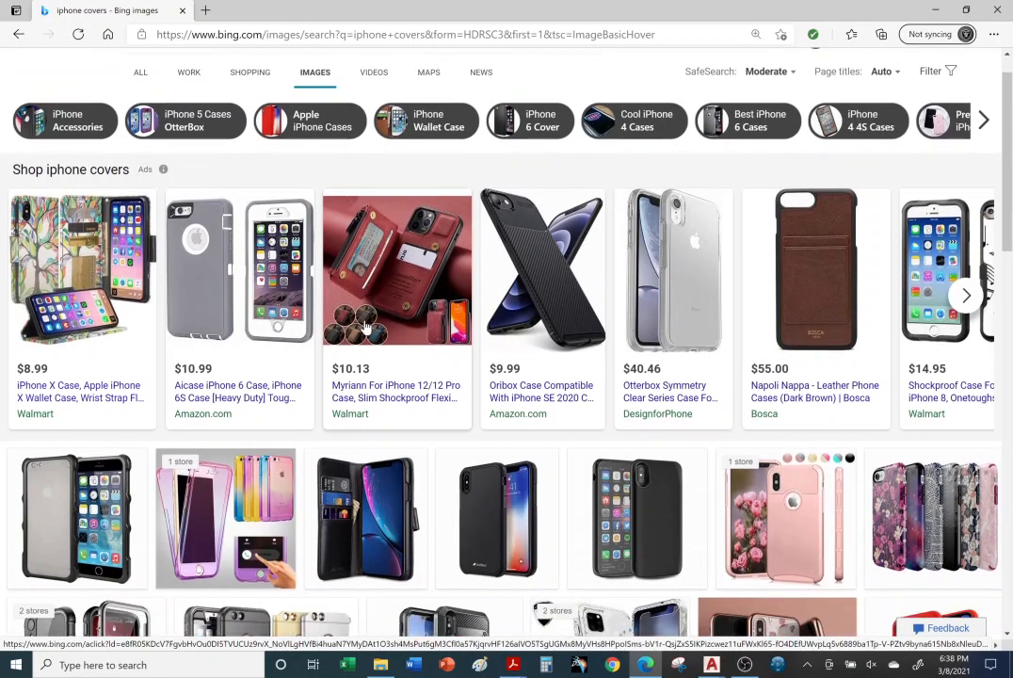
pyautogui.scroll(-2, 372, 325)
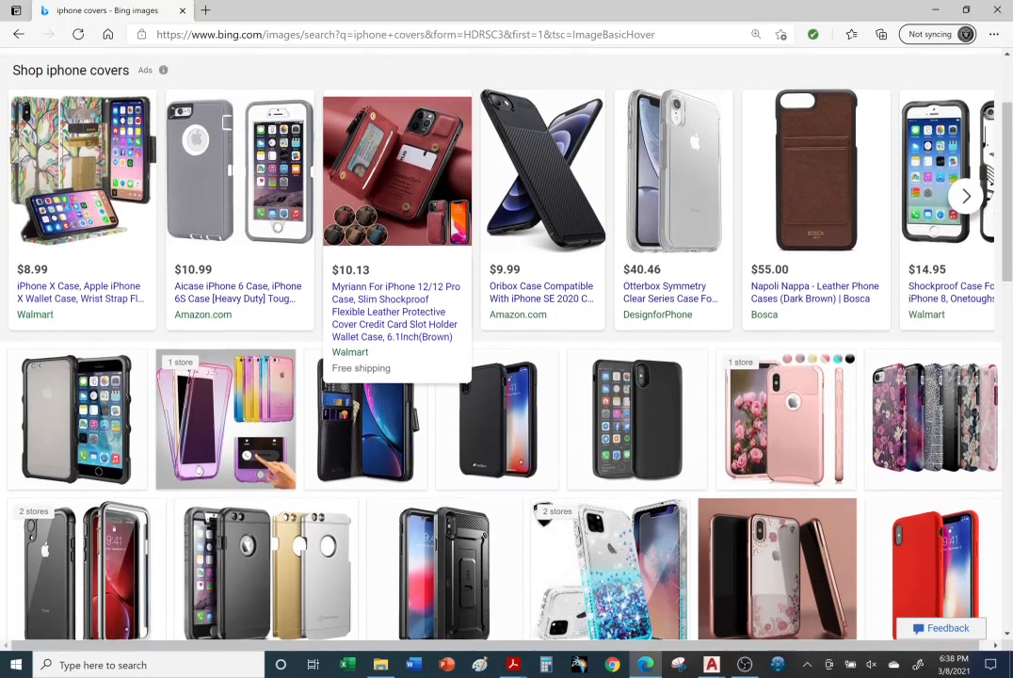
pyautogui.scroll(-2, 372, 325)
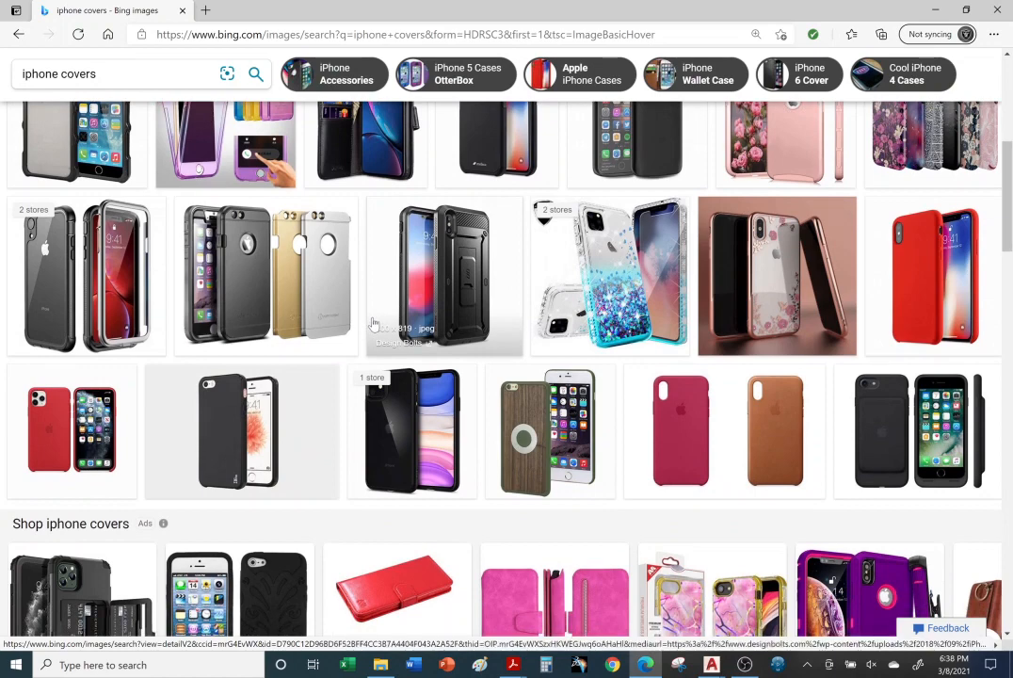
pyautogui.scroll(-1, 369, 329)
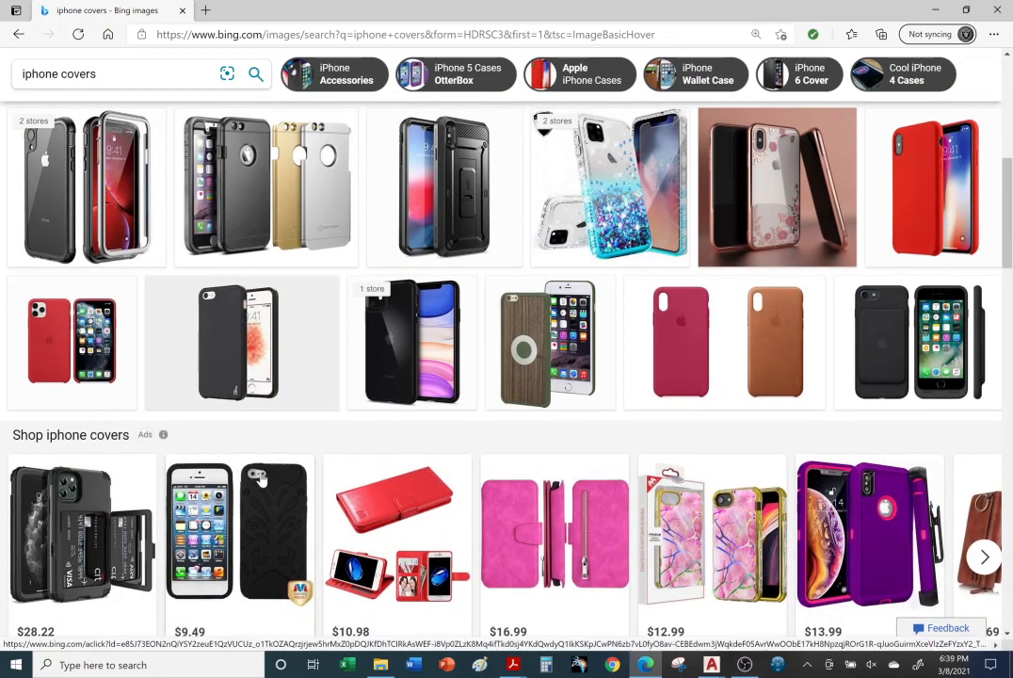
pyautogui.click(255, 485)
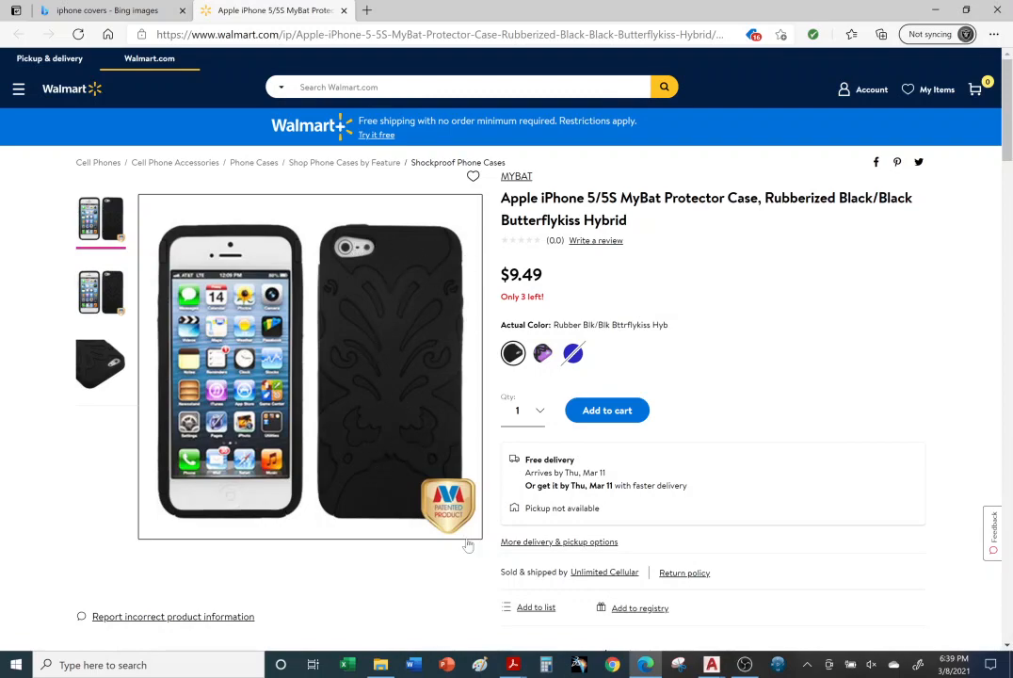
# Step: Switch to Manufacturing Imperial.dwt in AutoCAD, select its ANSI C title block for inspection, and return to the P3-40JU drawing
pyautogui.click(713, 664)
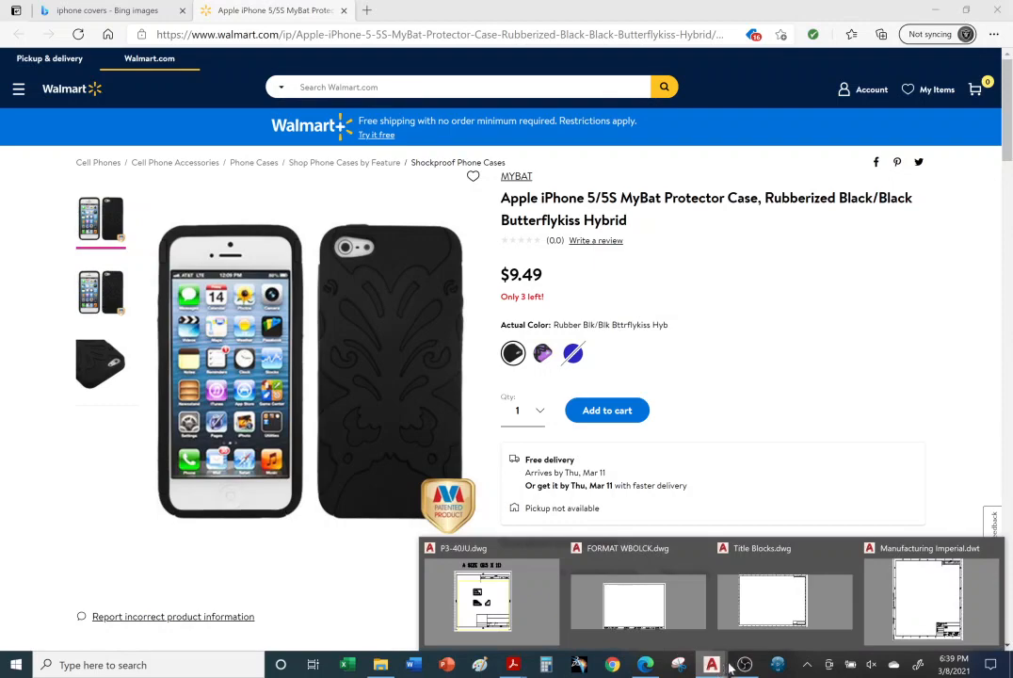
pyautogui.click(881, 548)
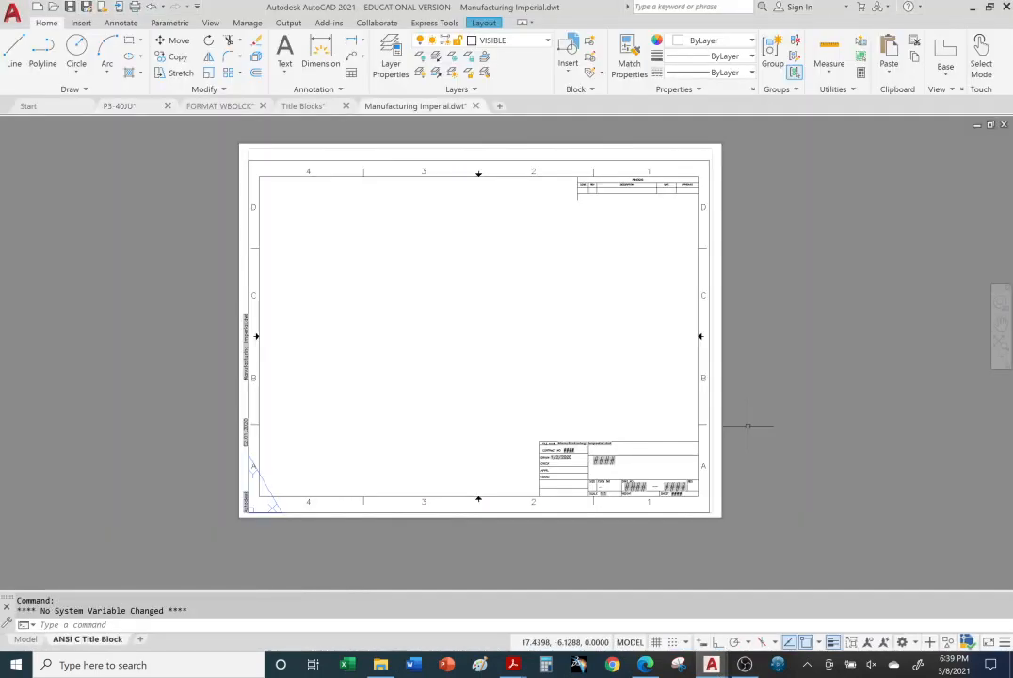
pyautogui.click(302, 176)
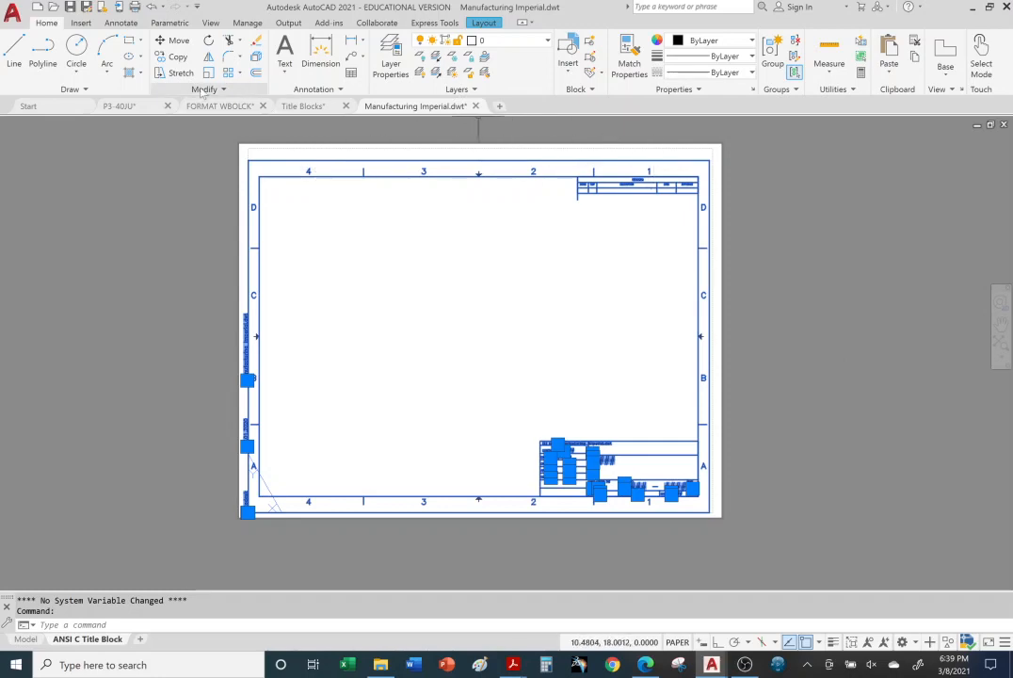
pyautogui.click(147, 108)
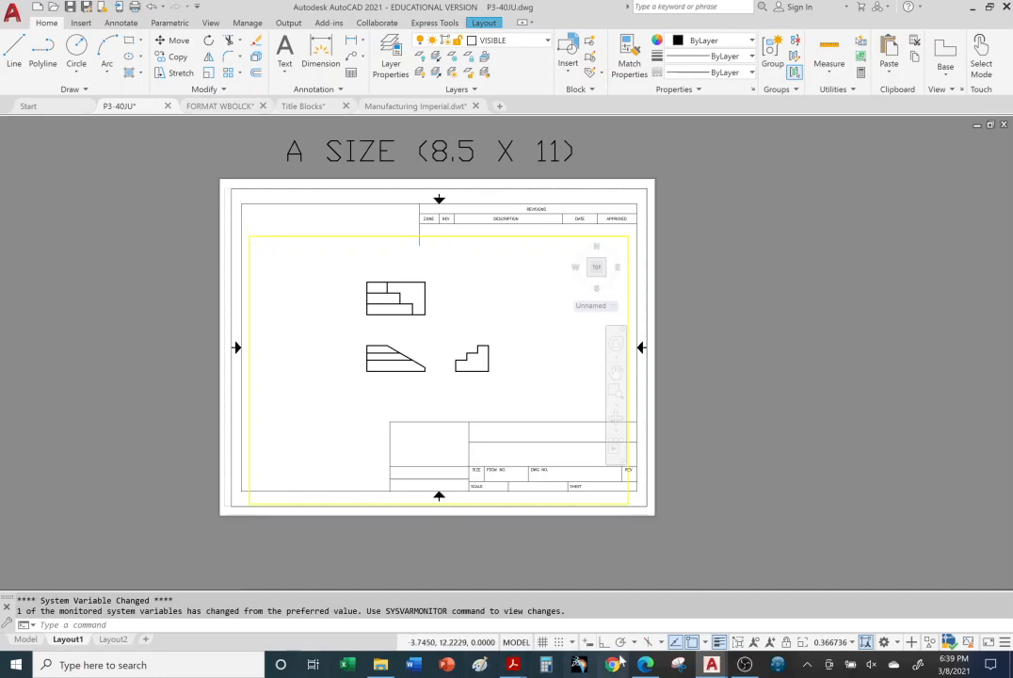
# Step: Review the iPhone case product page in Microsoft Edge and switch back to the P3-40JU drawing in AutoCAD
pyautogui.click(649, 667)
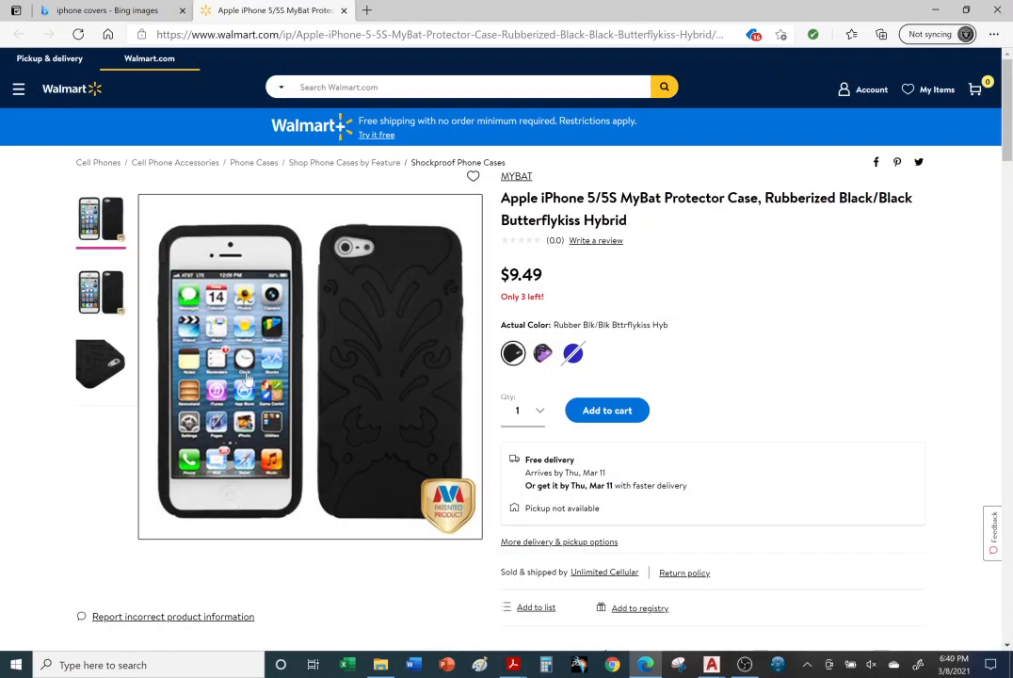
pyautogui.click(712, 665)
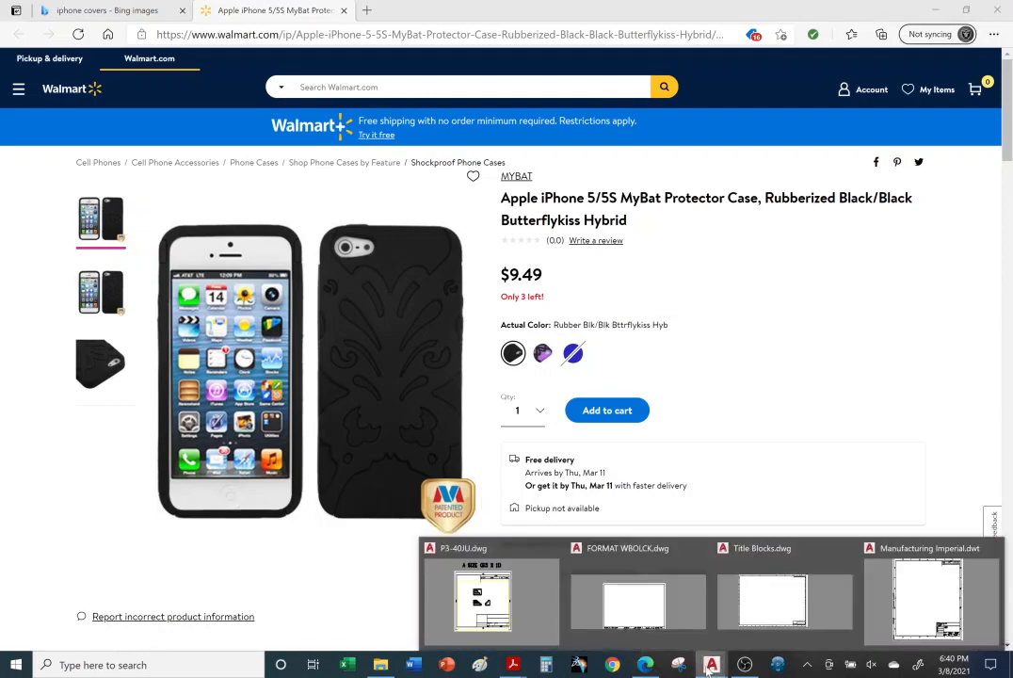
pyautogui.click(485, 598)
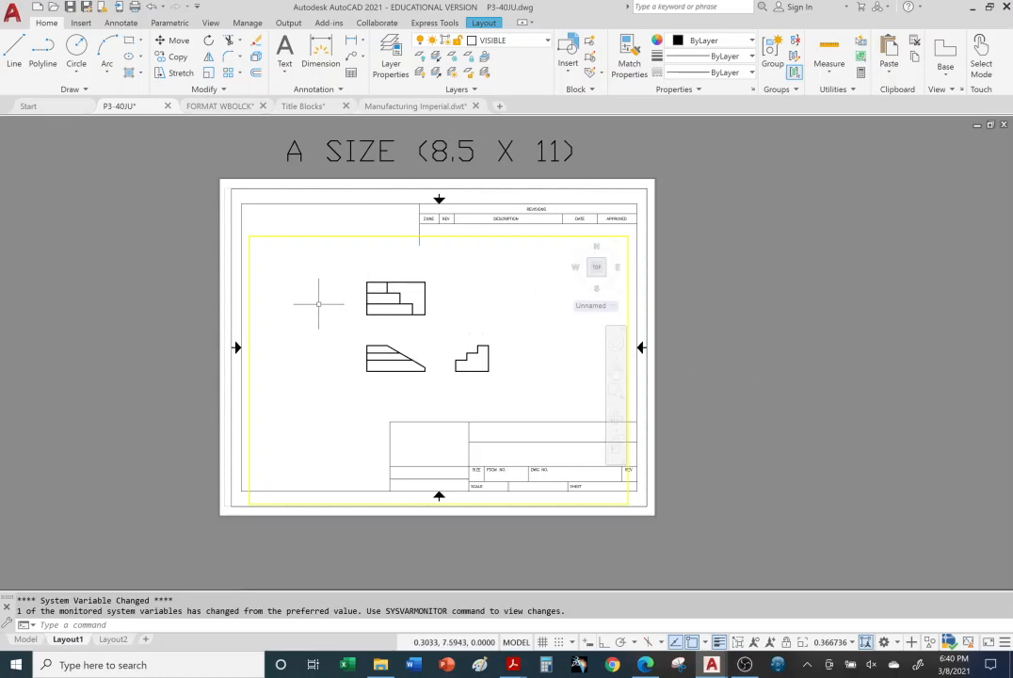
# Step: Rescale the three views inside Layout1's viewport to about 0.57, place them above the title block, and return to paper space
pyautogui.click(318, 302)
pyautogui.scroll(-2, 395, 316)
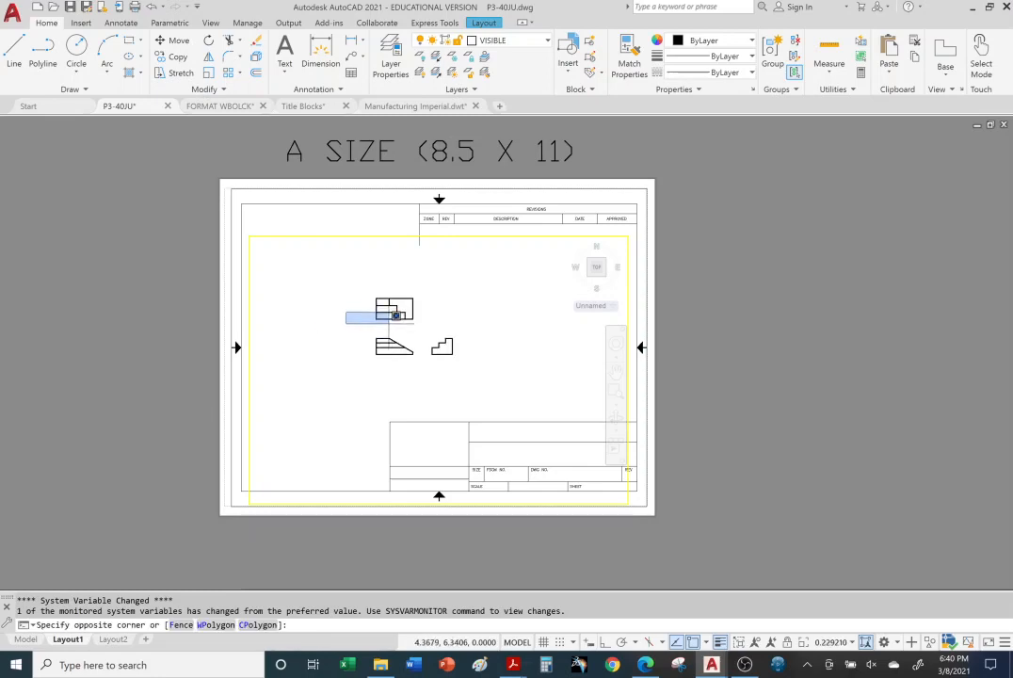
pyautogui.click(396, 315)
pyautogui.scroll(-3, 414, 320)
pyautogui.scroll(8, 419, 317)
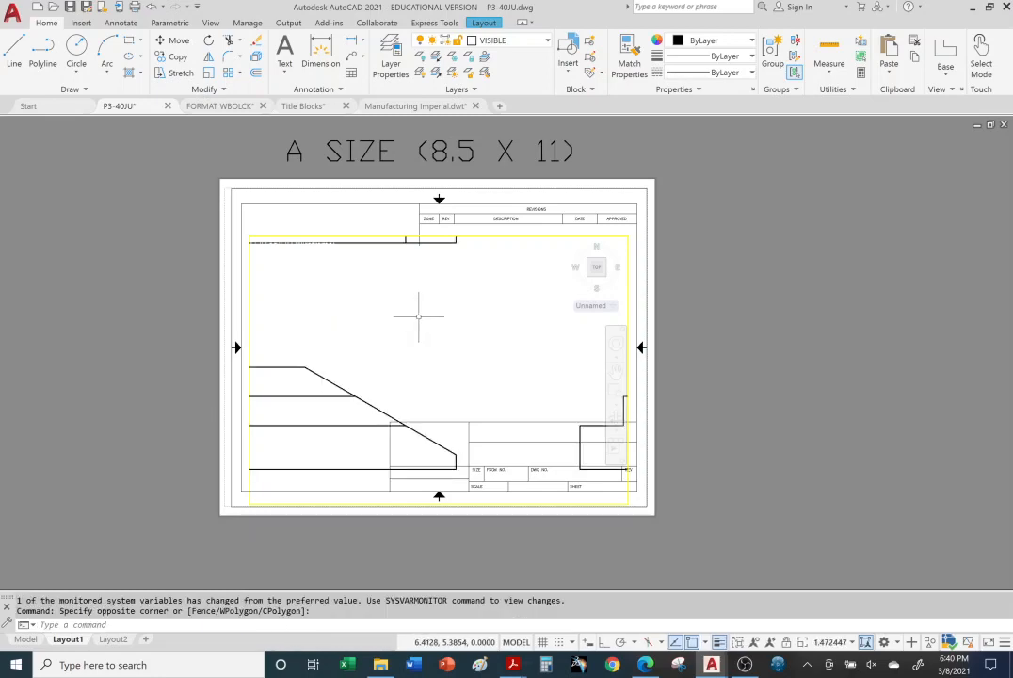
pyautogui.scroll(-4, 407, 292)
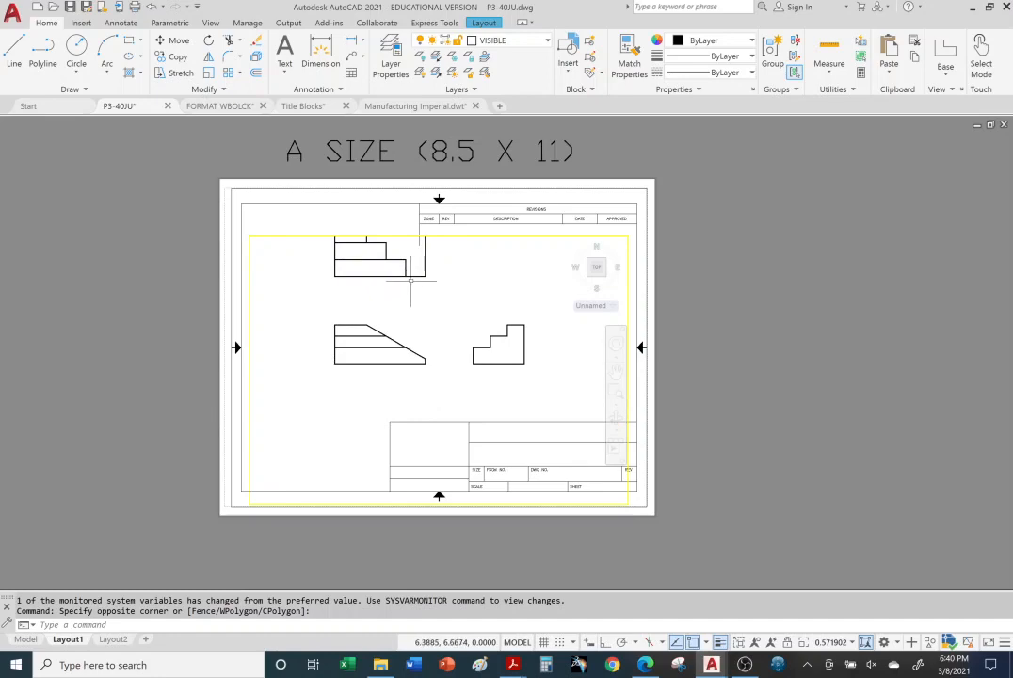
pyautogui.scroll(-2, 410, 279)
pyautogui.scroll(4, 401, 266)
pyautogui.scroll(-2, 401, 265)
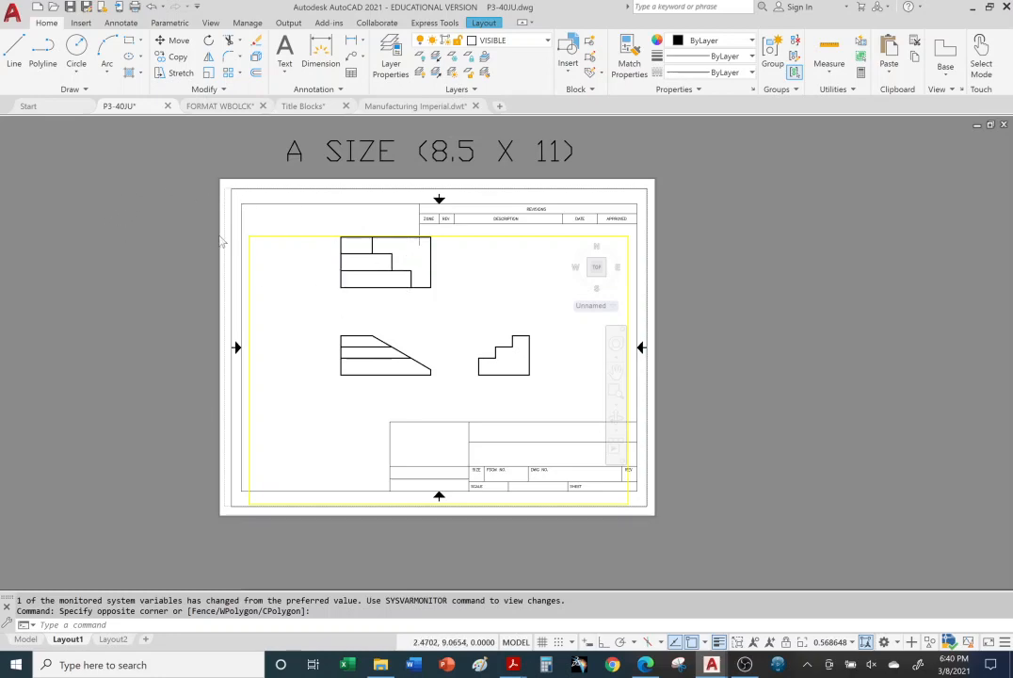
pyautogui.doubleClick(222, 241)
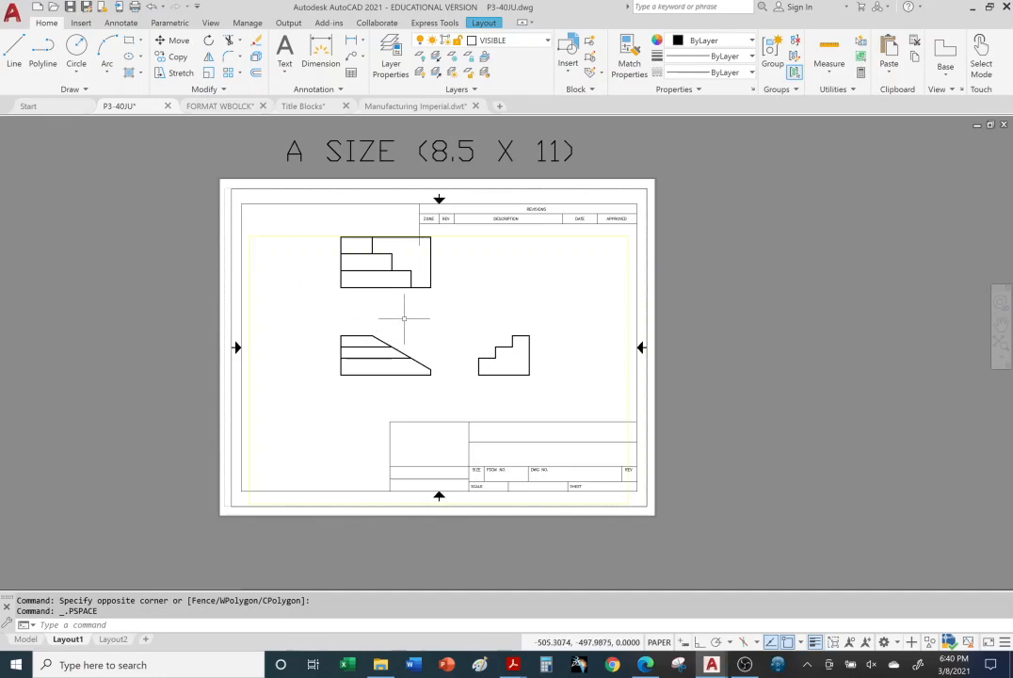
# Step: Examine the A-size sheet in paper space, selecting its viewport border and title block for inspection and clearing the selection
pyautogui.scroll(-4, 412, 304)
pyautogui.scroll(6, 415, 311)
pyautogui.scroll(-5, 415, 311)
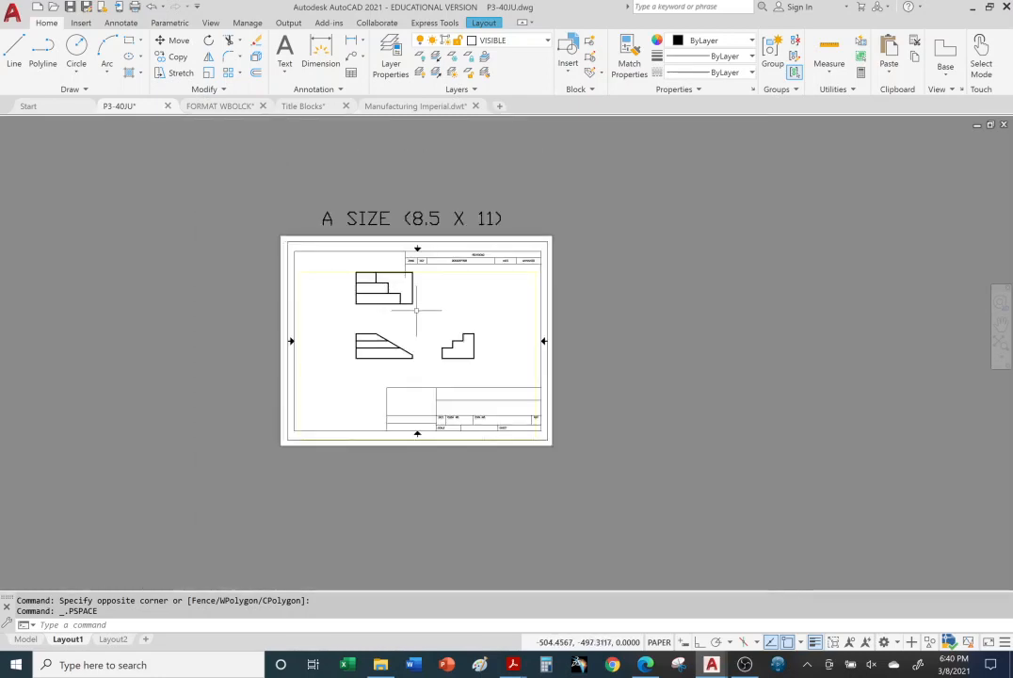
pyautogui.scroll(5, 413, 310)
pyautogui.scroll(-3, 415, 316)
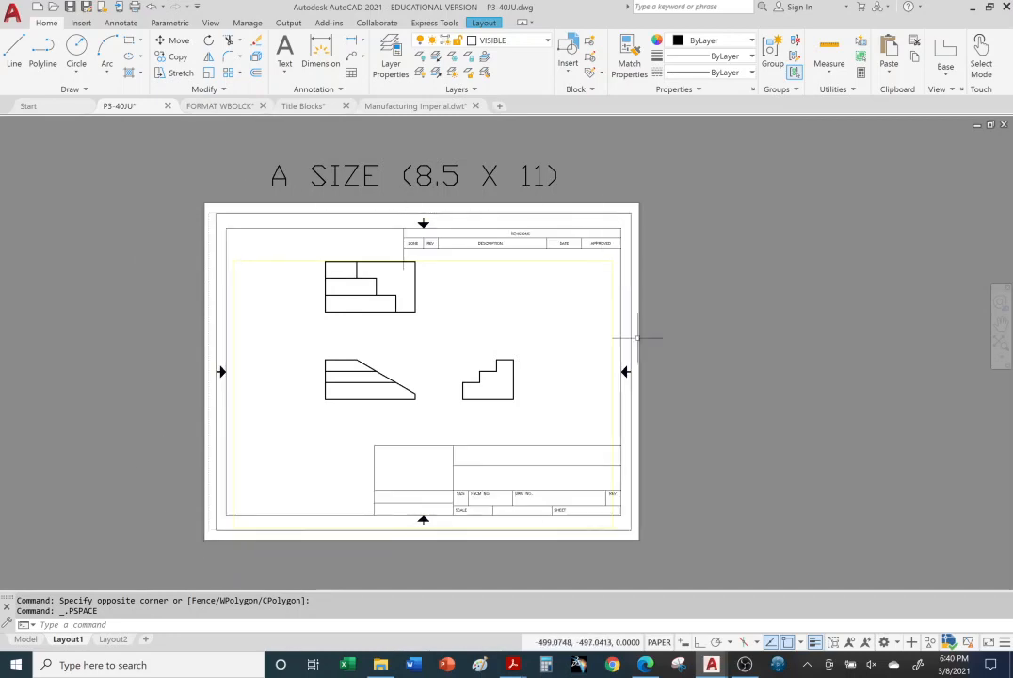
pyautogui.click(610, 516)
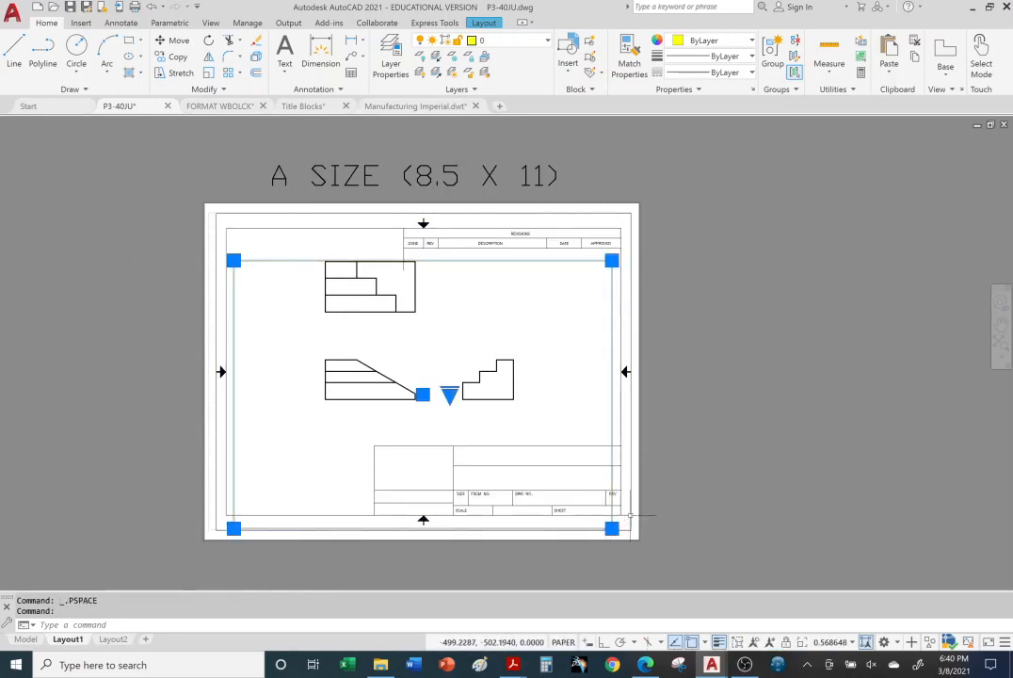
pyautogui.click(629, 527)
pyautogui.click(741, 455)
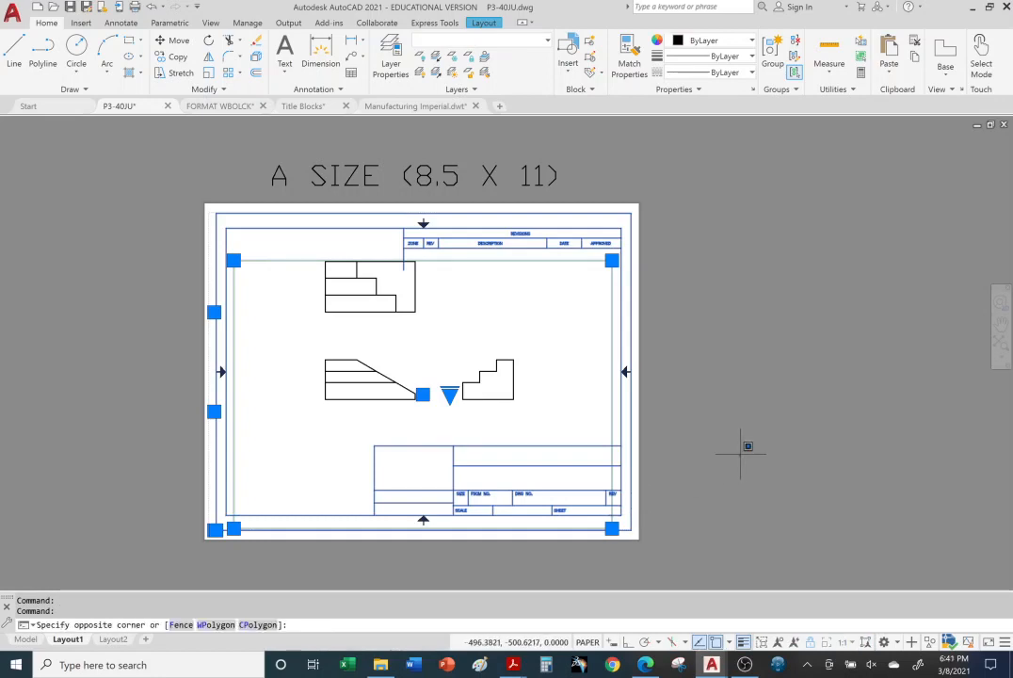
pyautogui.press('Escape')
pyautogui.press('Escape')
pyautogui.press('Escape')
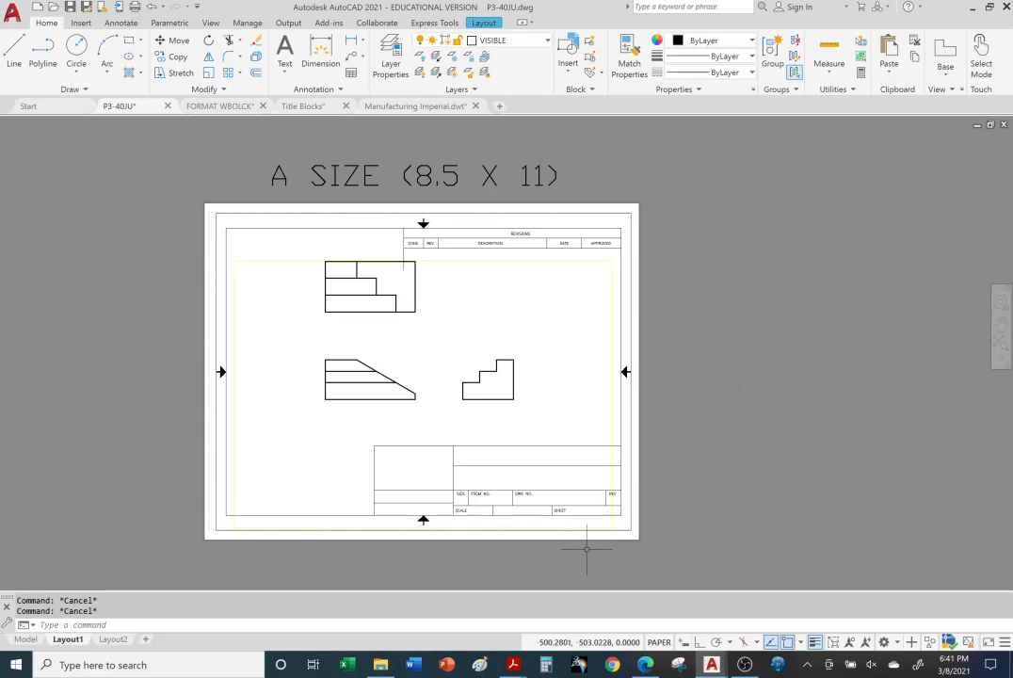
# Step: Switch to the iPhone case product page in Microsoft Edge to examine the product
pyautogui.moveTo(588, 543); pyautogui.dragTo(624, 515, button='middle')
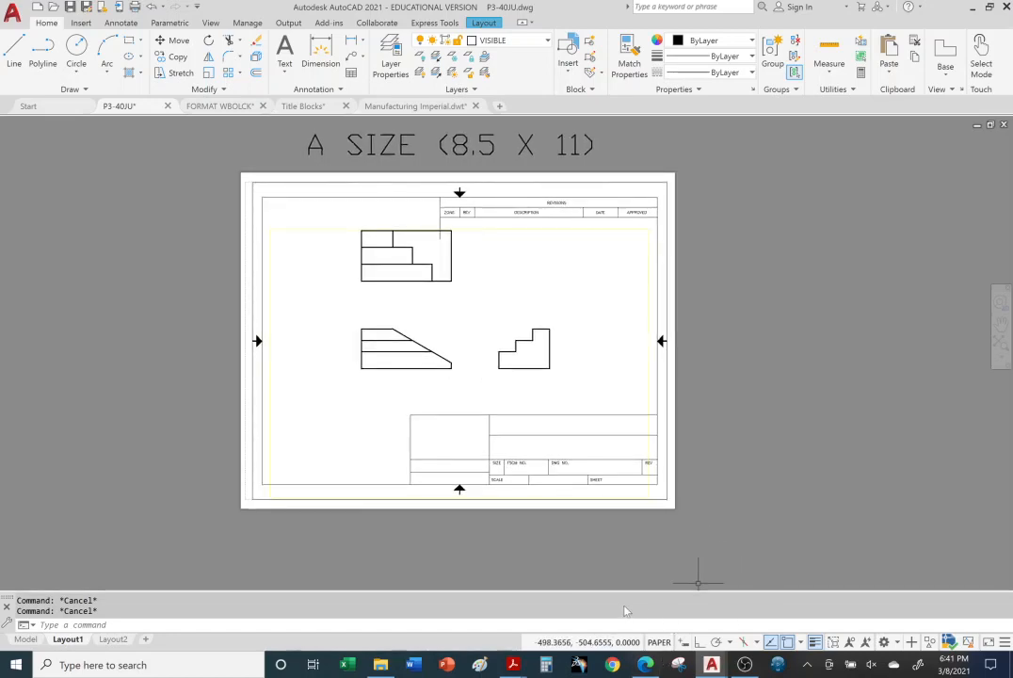
pyautogui.click(649, 665)
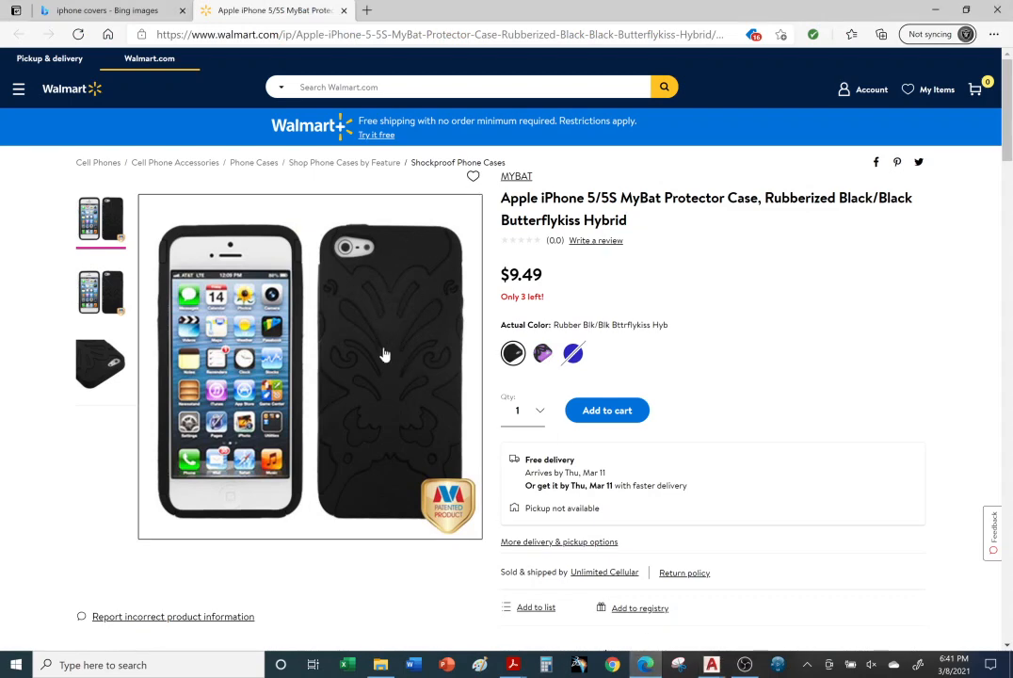
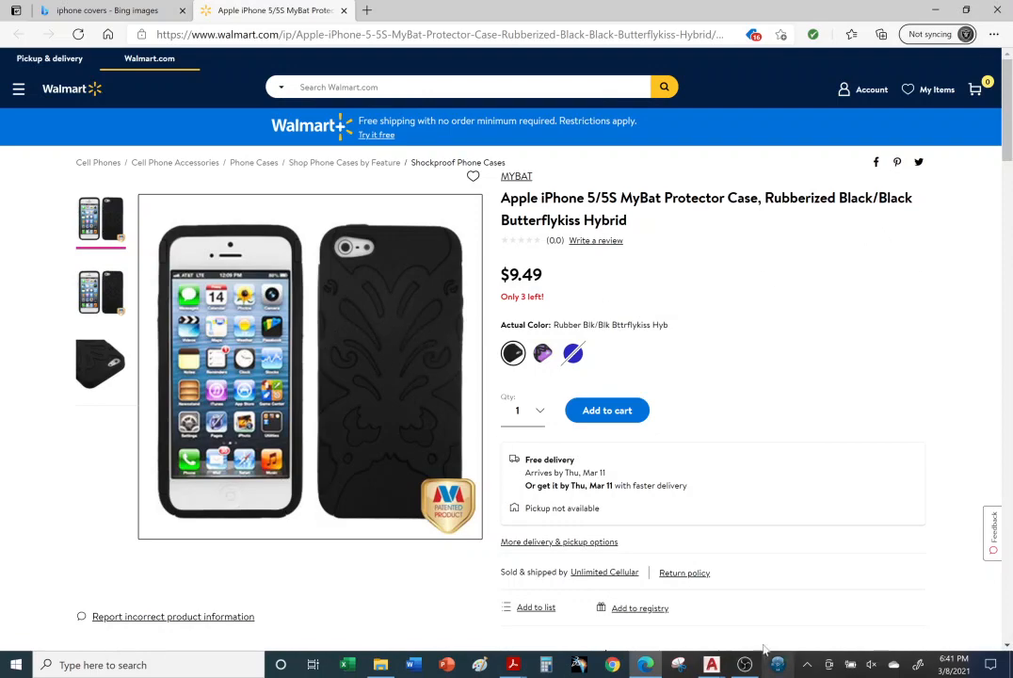
# Step: Switch back to the P3-40JU drawing in AutoCAD and examine the title block on the A-size sheet
pyautogui.moveTo(711, 665)
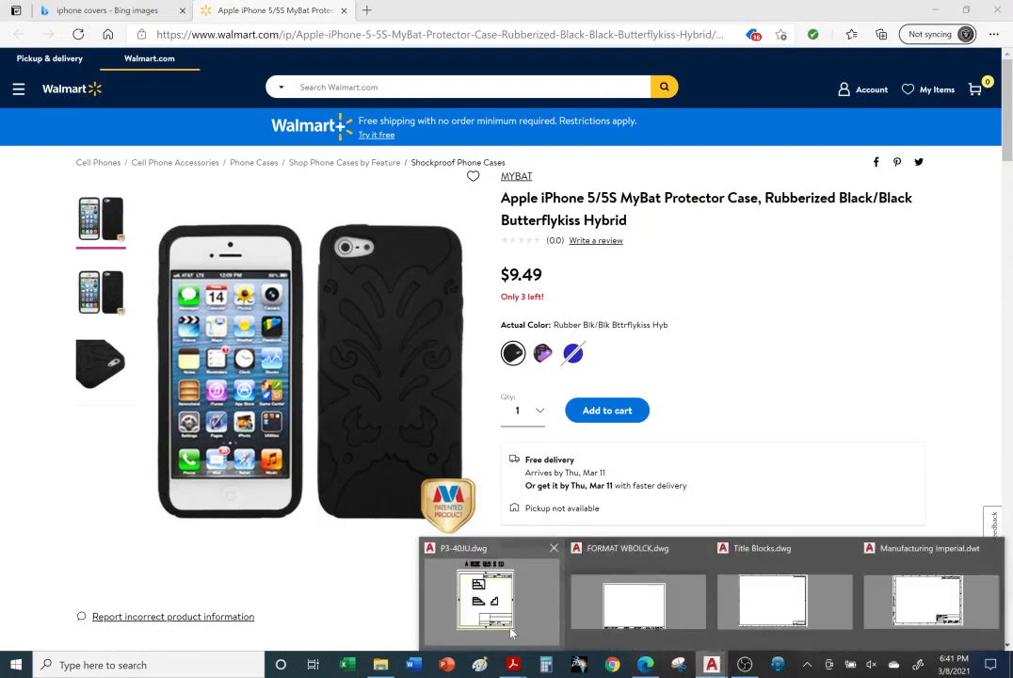
pyautogui.click(443, 556)
pyautogui.scroll(-3, 607, 488)
pyautogui.scroll(5, 606, 486)
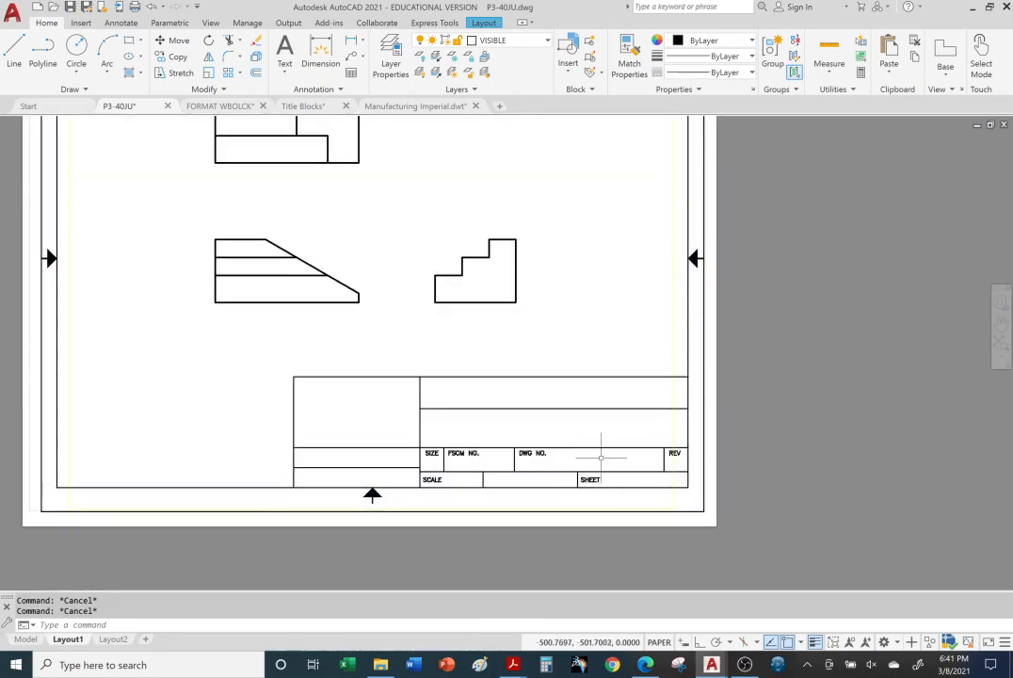
pyautogui.scroll(2, 479, 489)
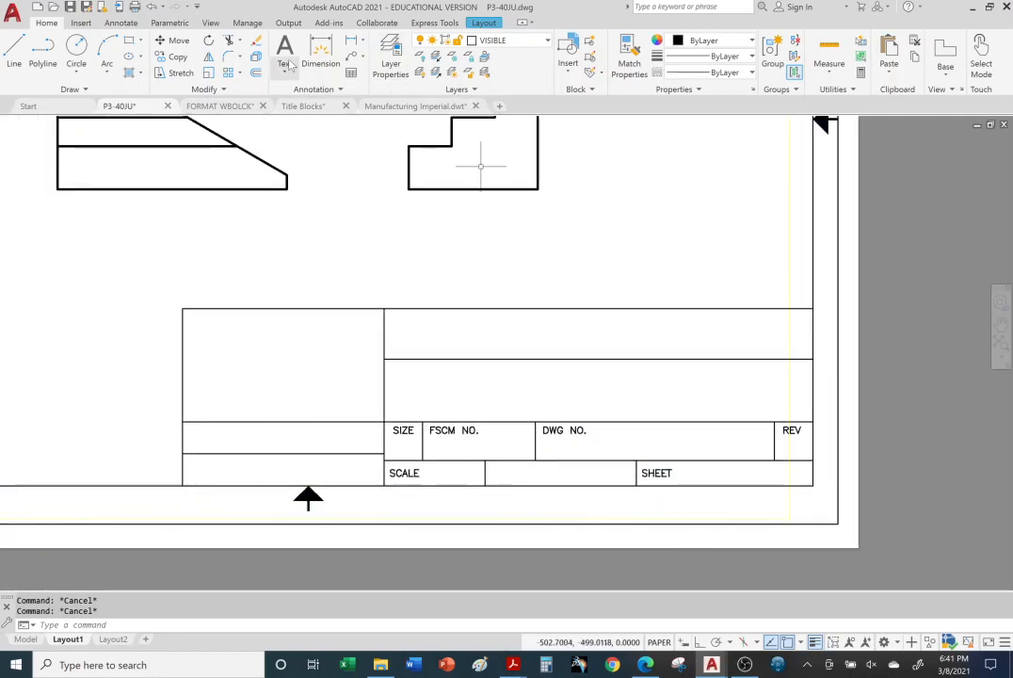
pyautogui.click(852, 361)
pyautogui.click(852, 361)
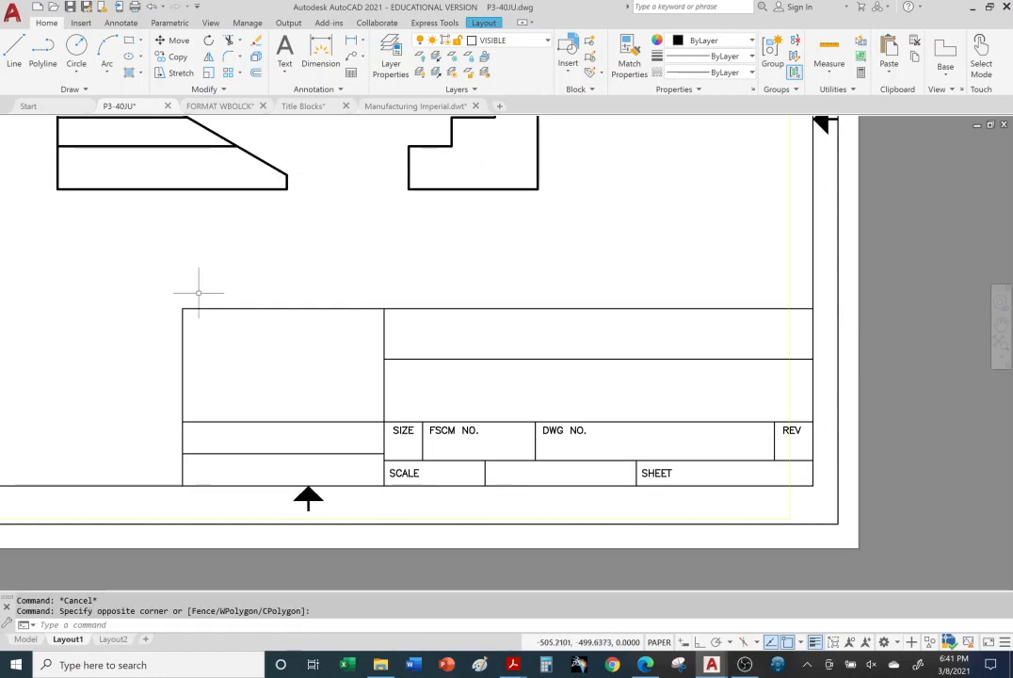
# Step: Add the multiline text "YOUR NAME" in paper space, filling the upper of the two narrow cells beside the SIZE and SCALE fields
pyautogui.click(285, 52)
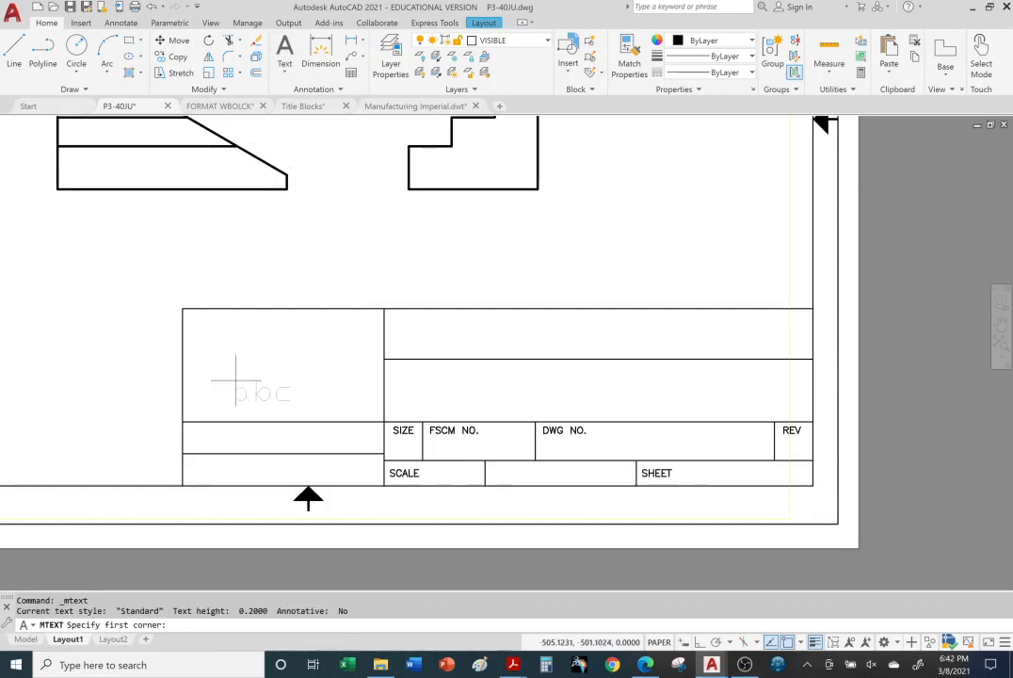
pyautogui.click(181, 421)
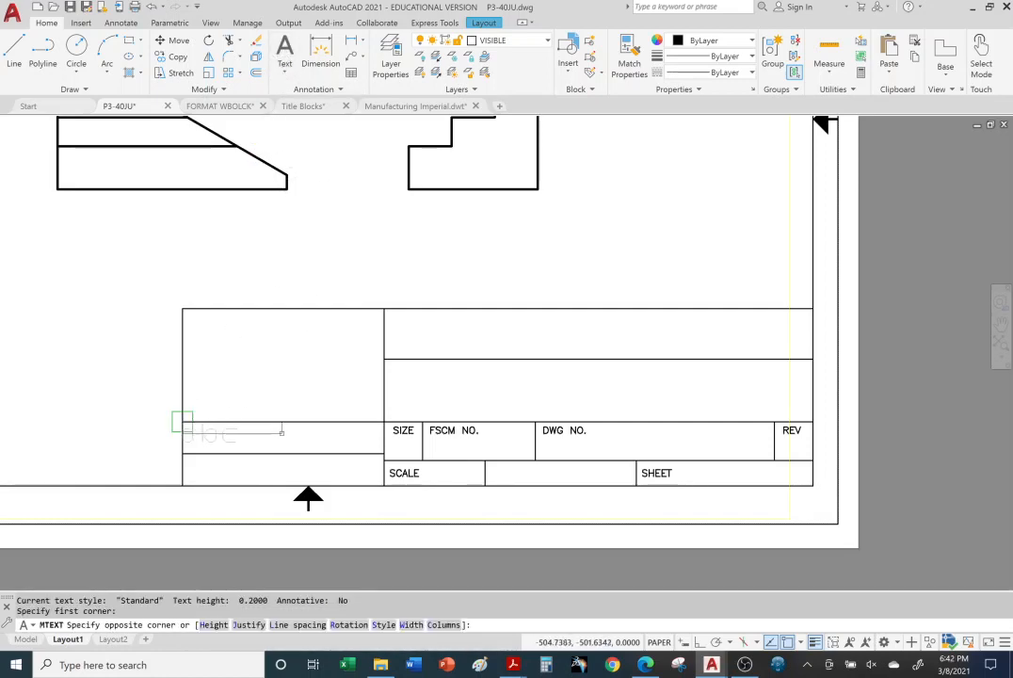
pyautogui.click(383, 454)
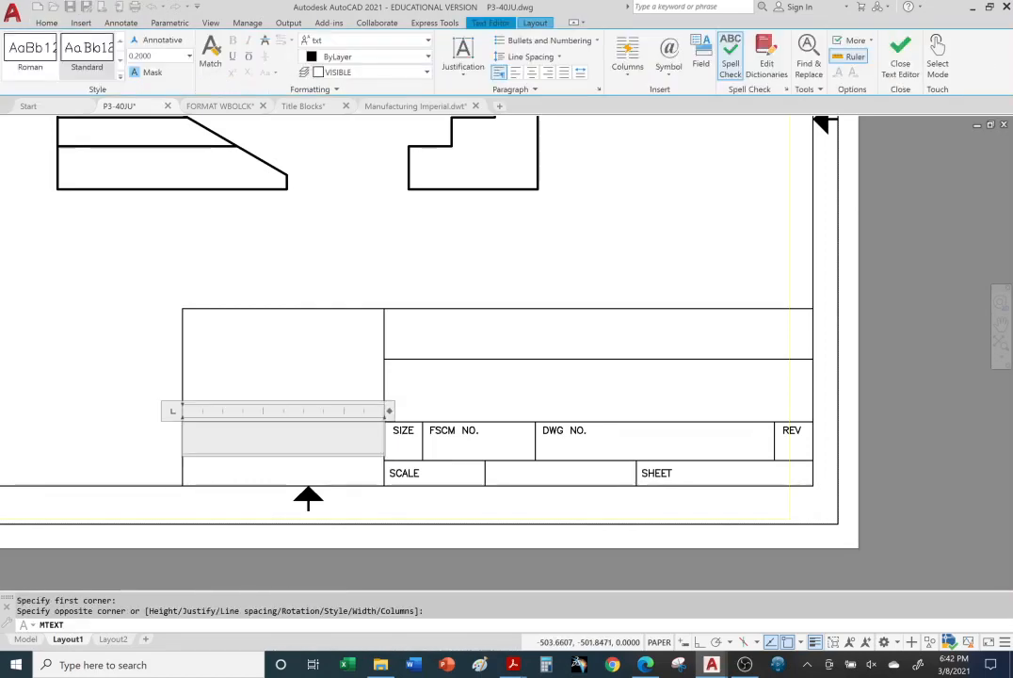
pyautogui.write('YOUR NAME')
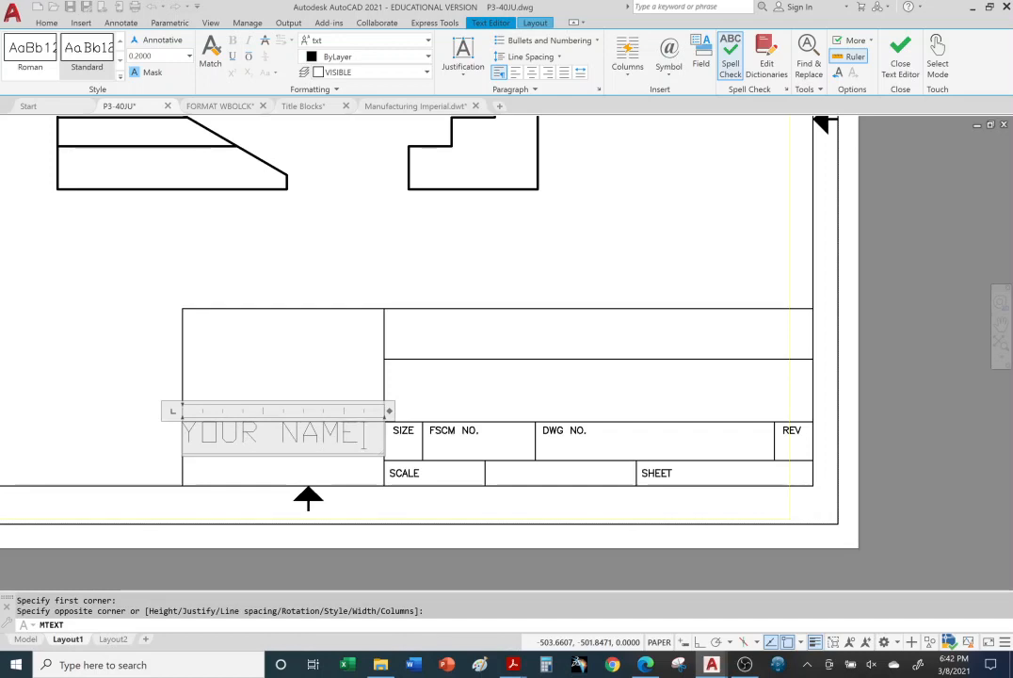
pyautogui.hotkey('shift', 'Left')
pyautogui.hotkey('shift', 'Left')
pyautogui.hotkey('shift', 'Left')
pyautogui.hotkey('shift', 'Left')
pyautogui.hotkey('shift', 'Left')
pyautogui.hotkey('shift', 'Left')
pyautogui.hotkey('shift', 'Left')
pyautogui.hotkey('shift', 'Left')
pyautogui.hotkey('shift', 'Left')
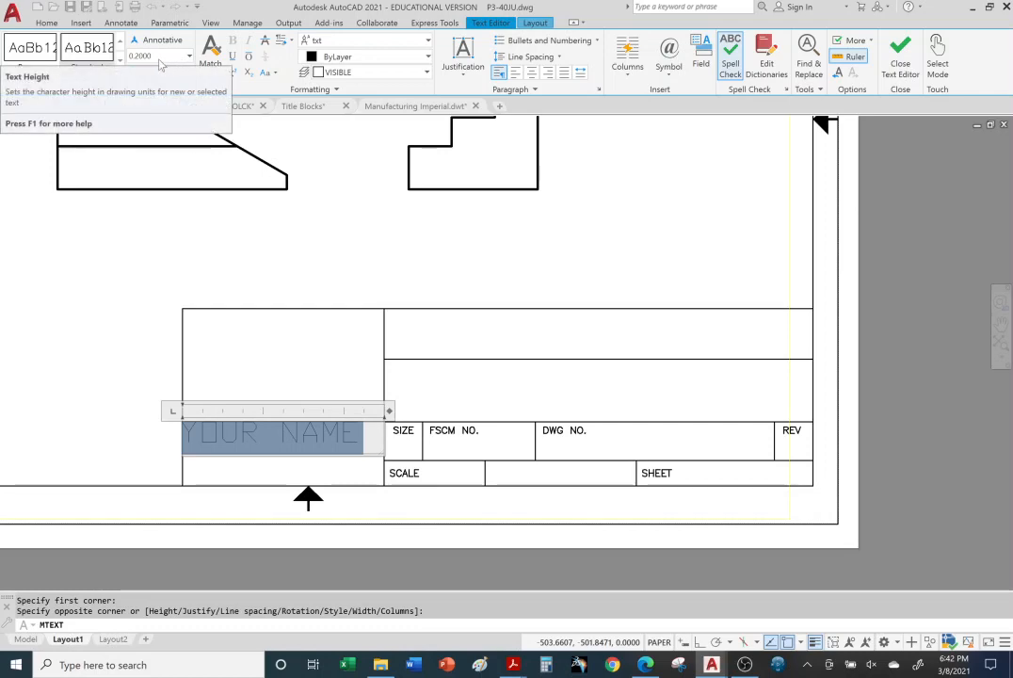
pyautogui.click(953, 472)
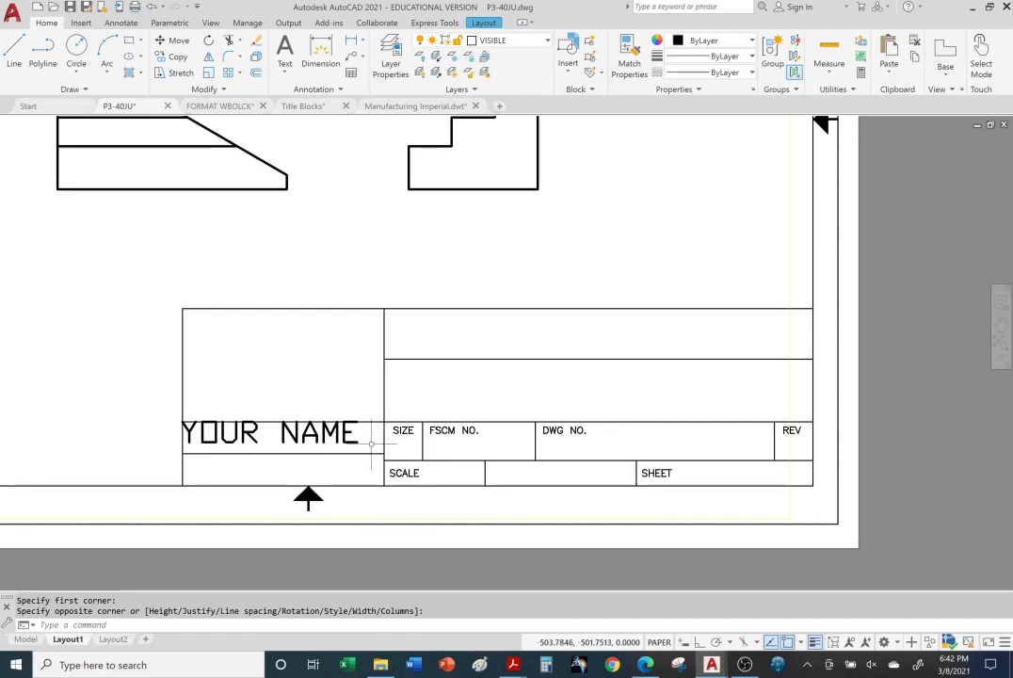
# Step: Set the text height of the title block's "YOUR NAME" entry to 0.16
pyautogui.click(338, 439)
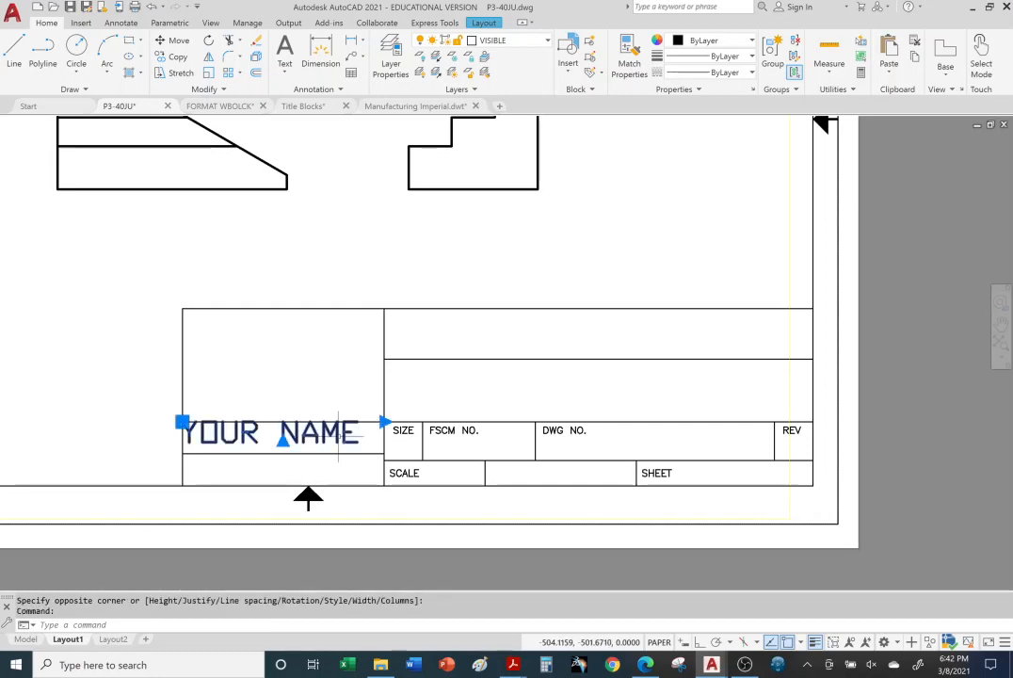
pyautogui.doubleClick(273, 431)
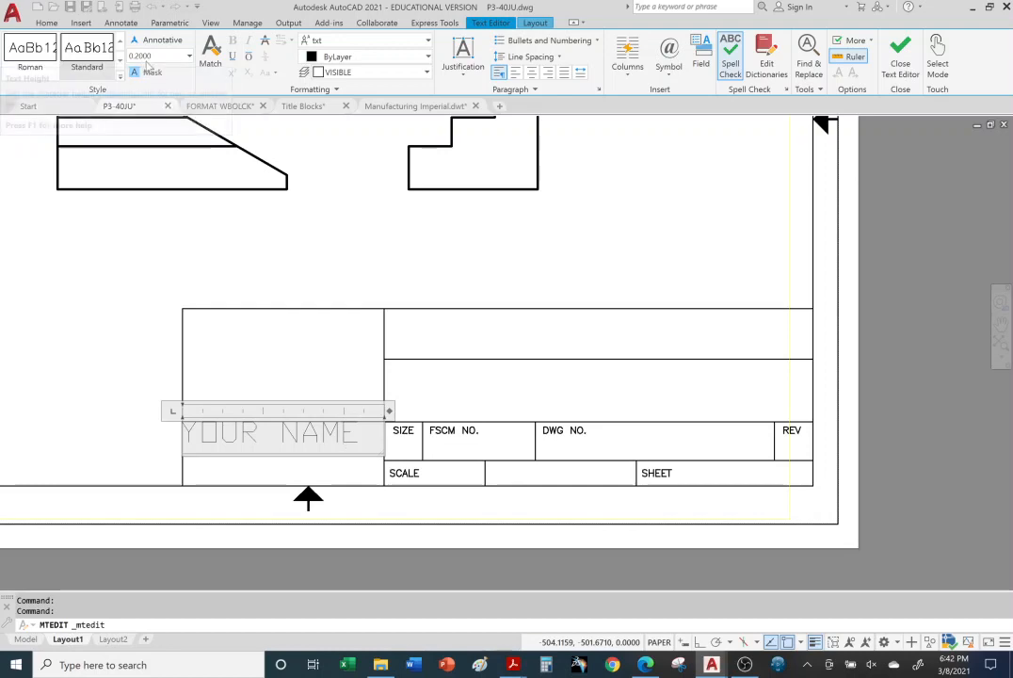
pyautogui.click(157, 57)
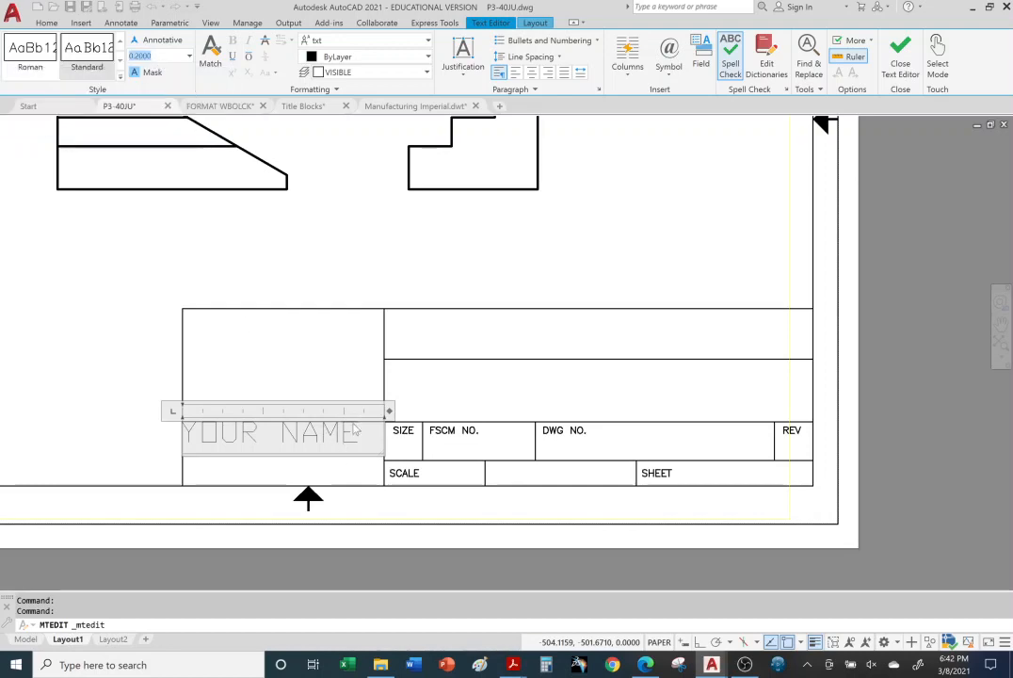
pyautogui.moveTo(367, 439); pyautogui.dragTo(183, 438)
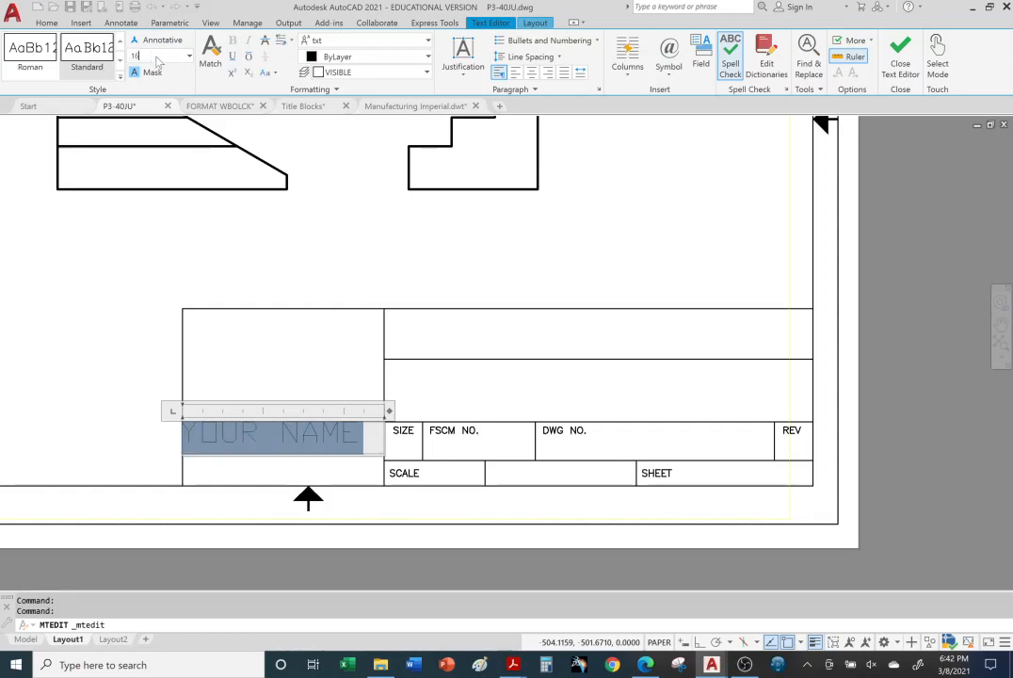
pyautogui.press('Return')
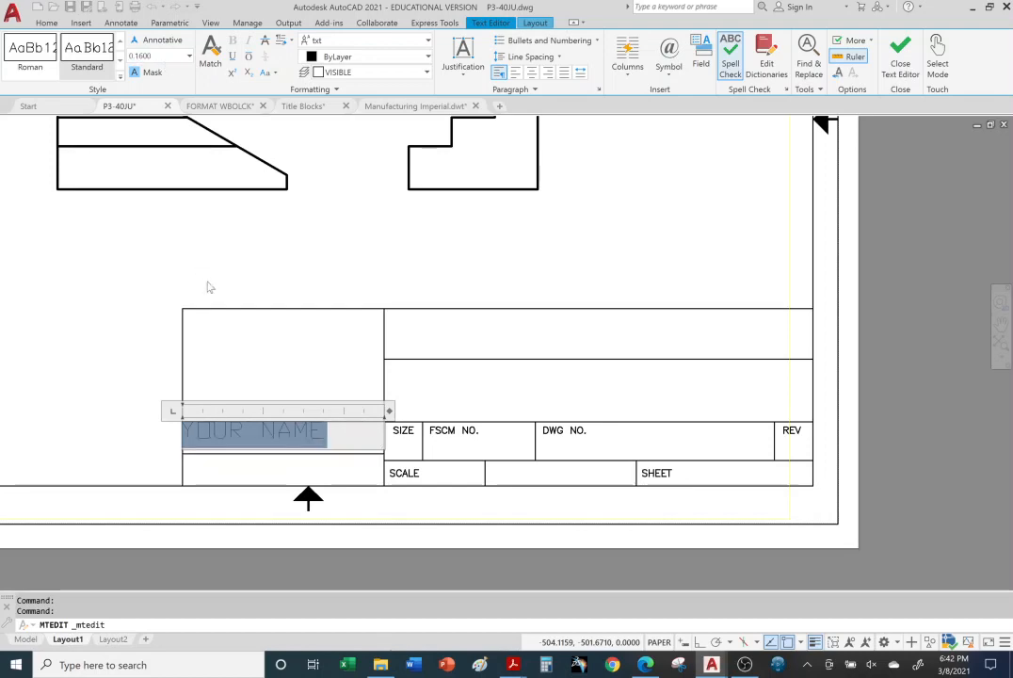
pyautogui.click(95, 439)
pyautogui.click(286, 436)
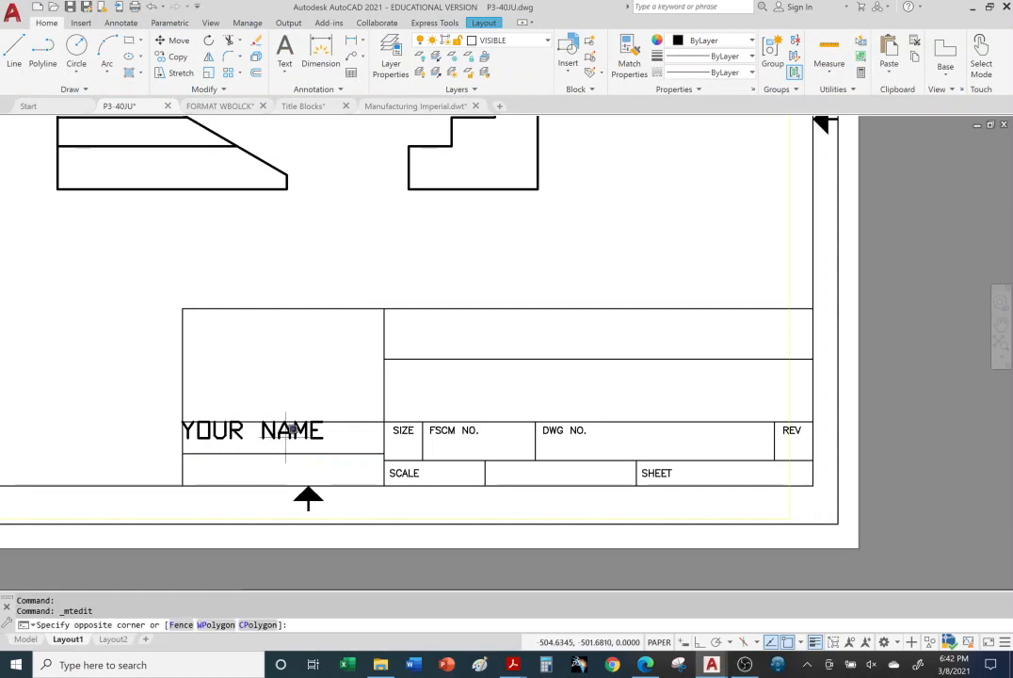
pyautogui.click(282, 435)
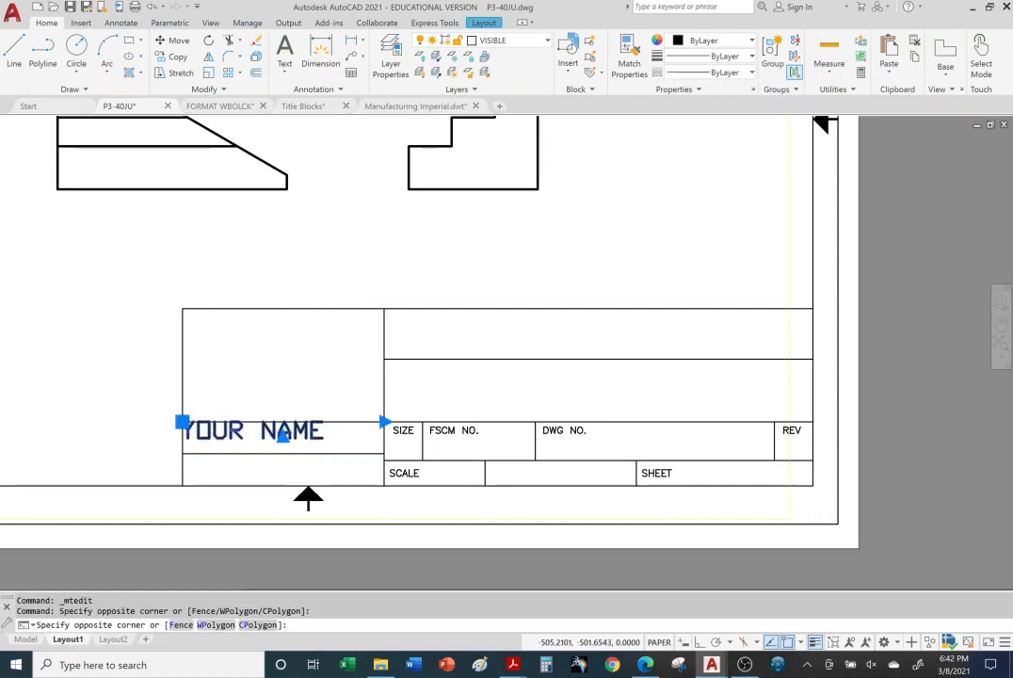
pyautogui.doubleClick(227, 432)
pyautogui.click(227, 432)
pyautogui.click(219, 439)
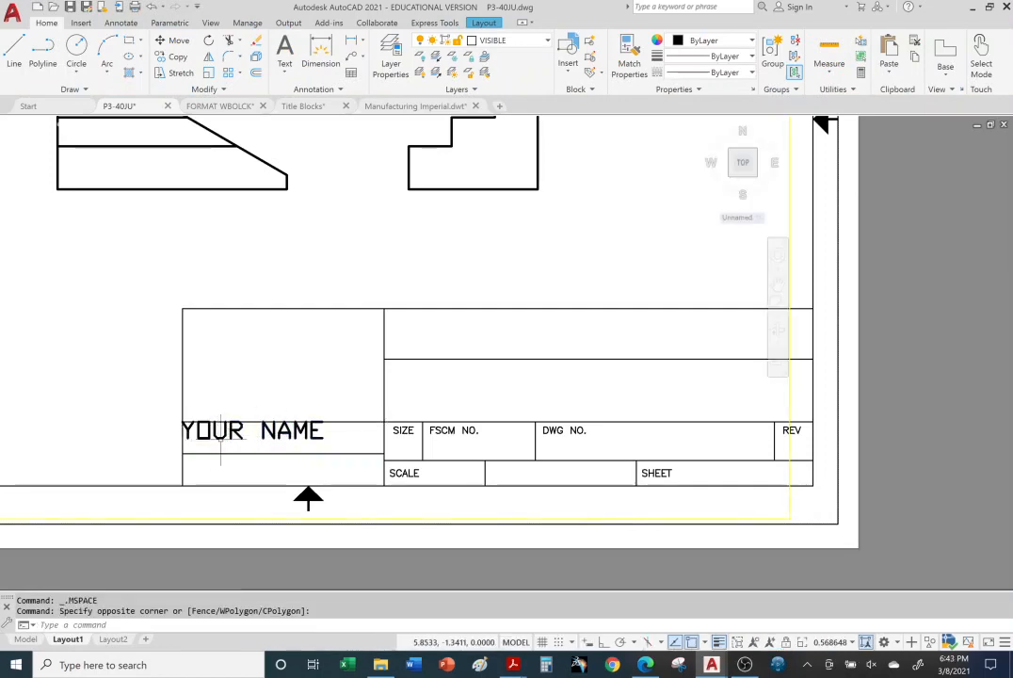
pyautogui.click(219, 439)
pyautogui.click(218, 439)
pyautogui.click(217, 438)
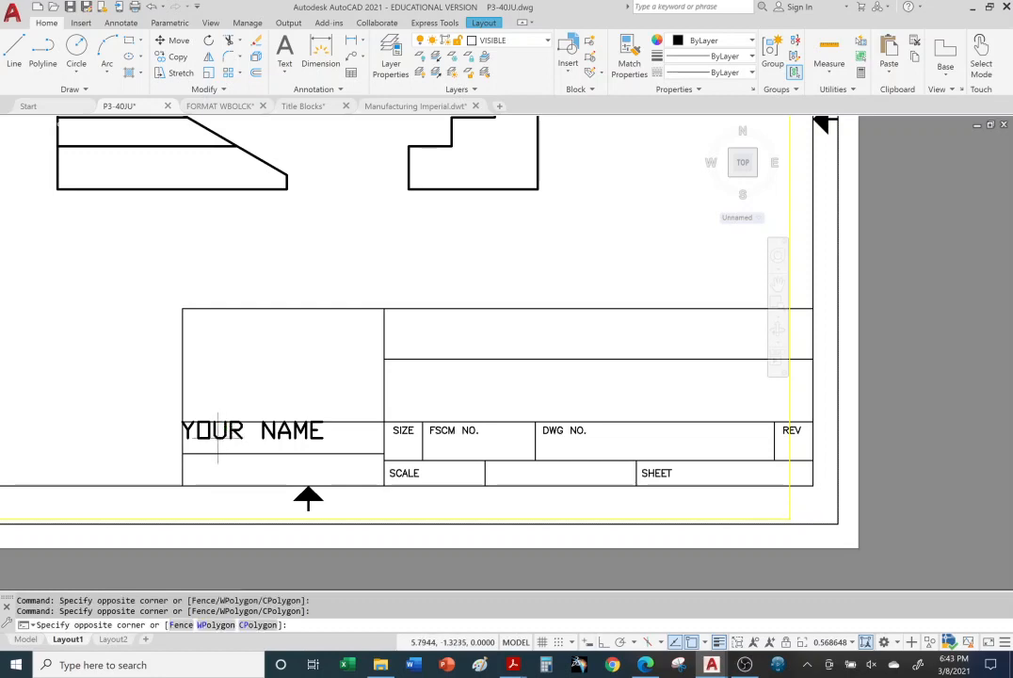
pyautogui.press('Escape')
pyautogui.press('Escape')
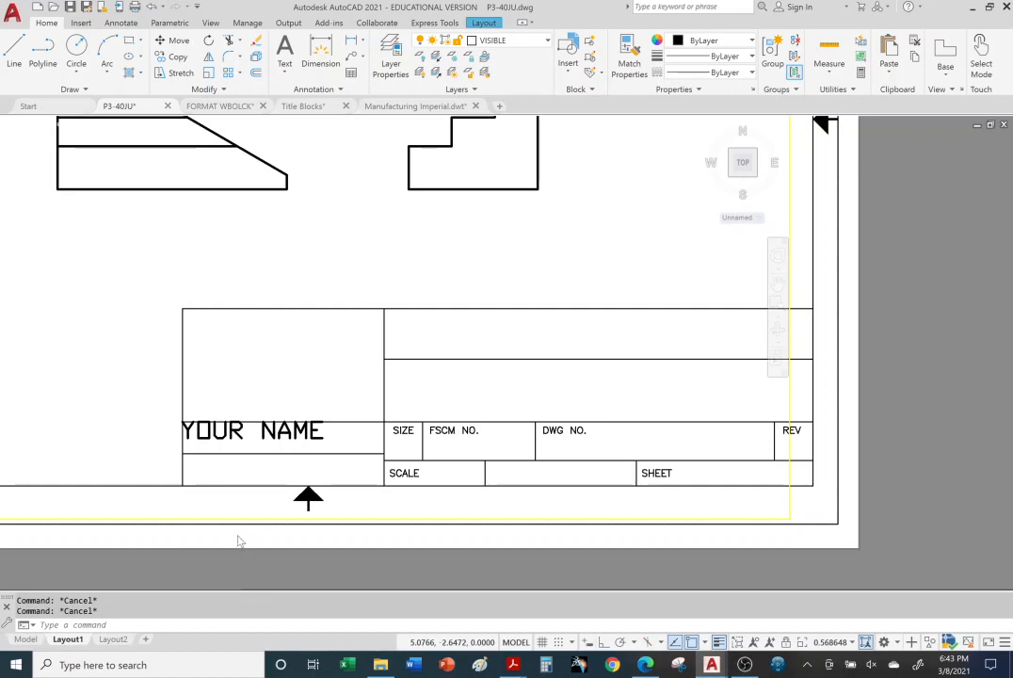
pyautogui.doubleClick(238, 541)
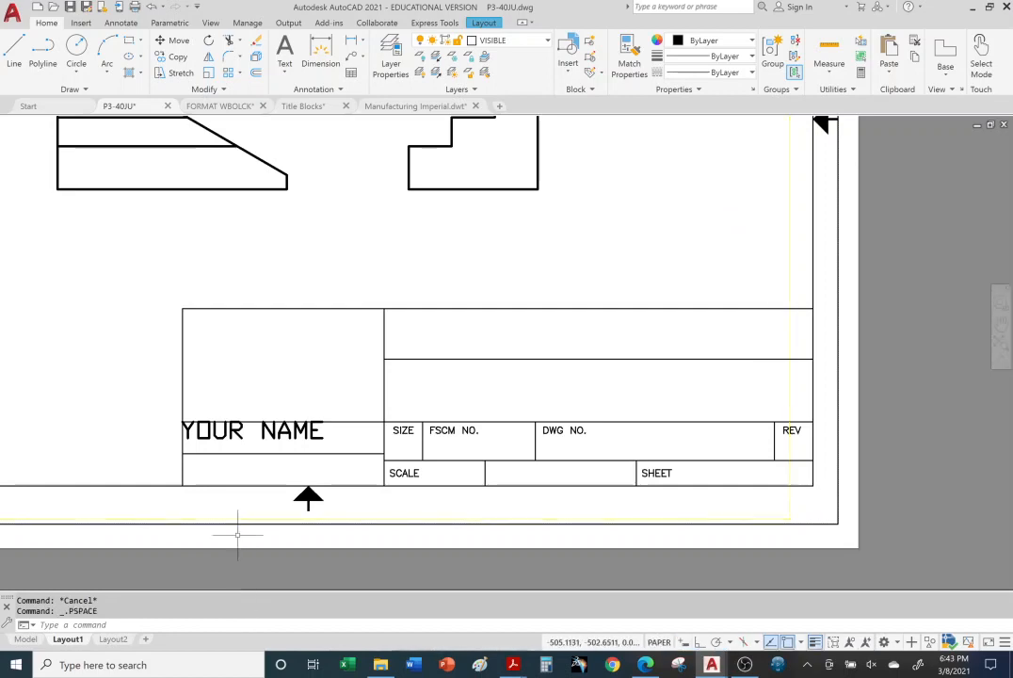
# Step: Reopen the title block's "YOUR NAME" text to inspect its height setting, and close the editor without changes
pyautogui.click(233, 431)
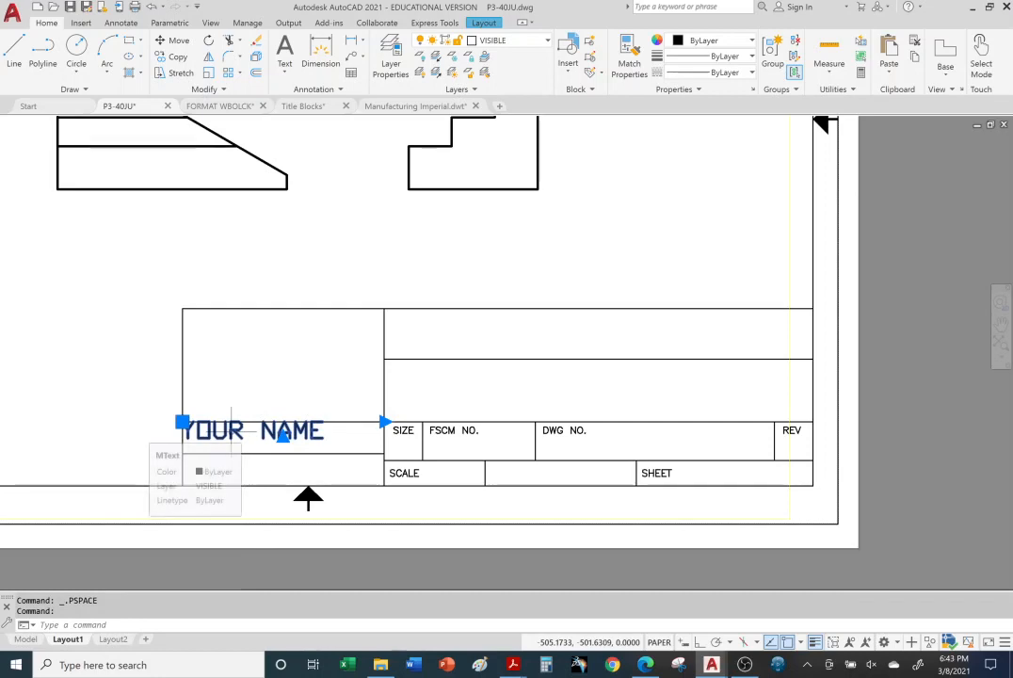
pyautogui.doubleClick(313, 432)
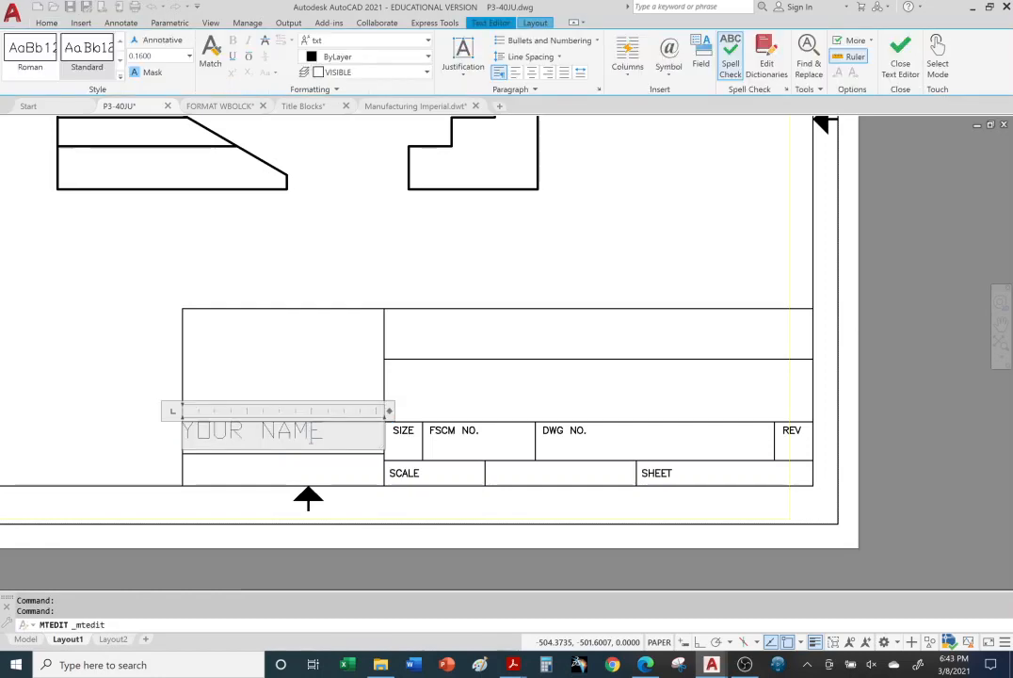
pyautogui.moveTo(326, 431); pyautogui.dragTo(181, 443)
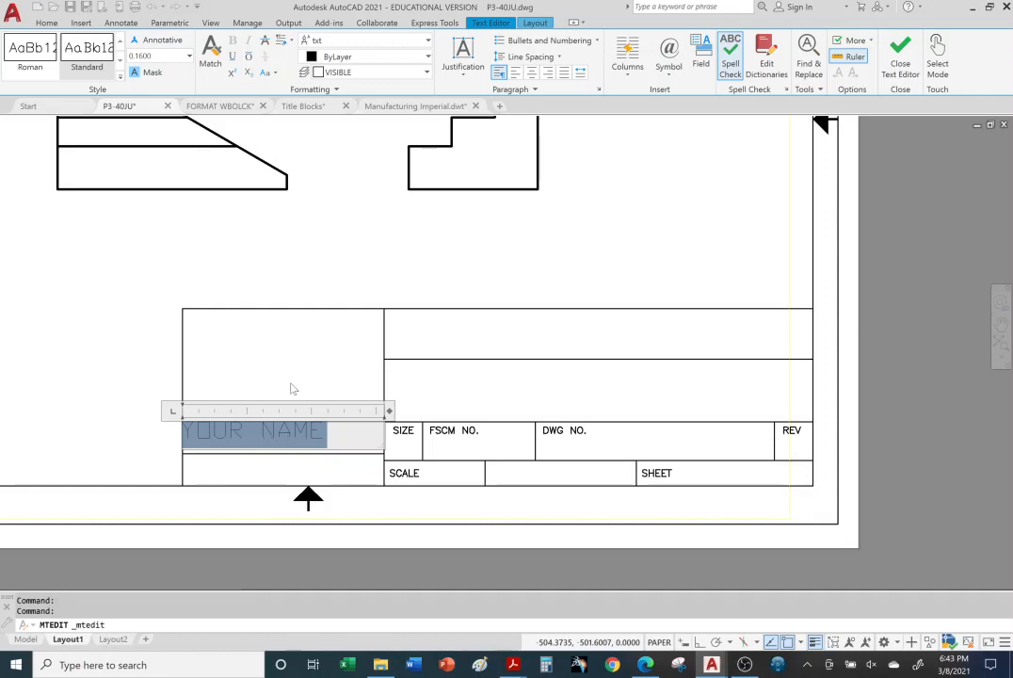
pyautogui.click(242, 573)
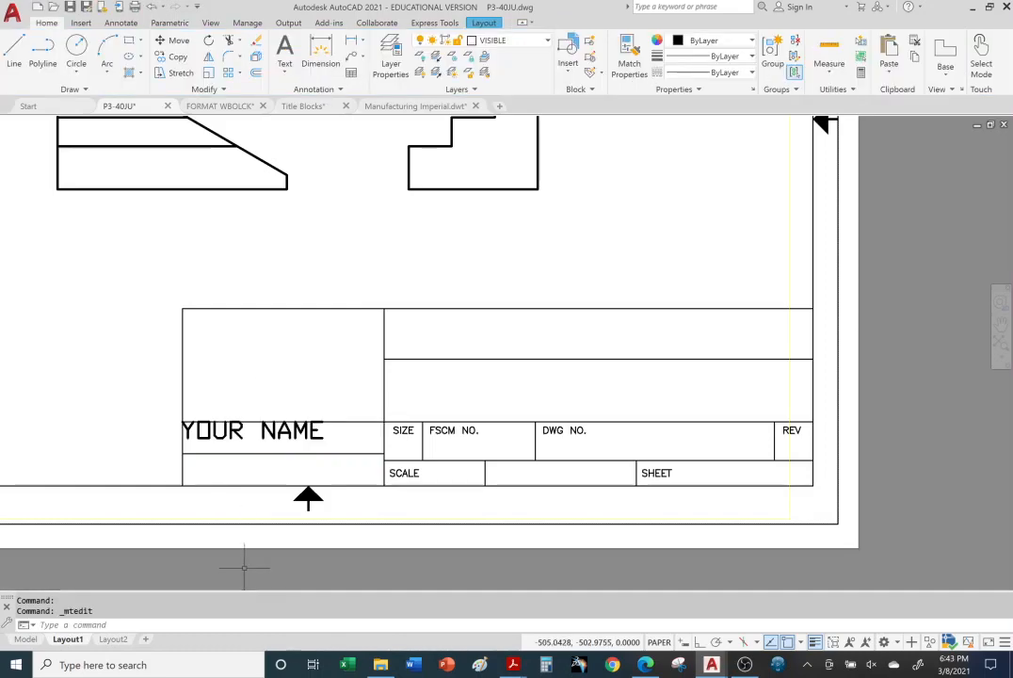
# Step: Examine the size of the "YOUR NAME" text against the title block and the three views on the sheet
pyautogui.scroll(-4, 249, 419)
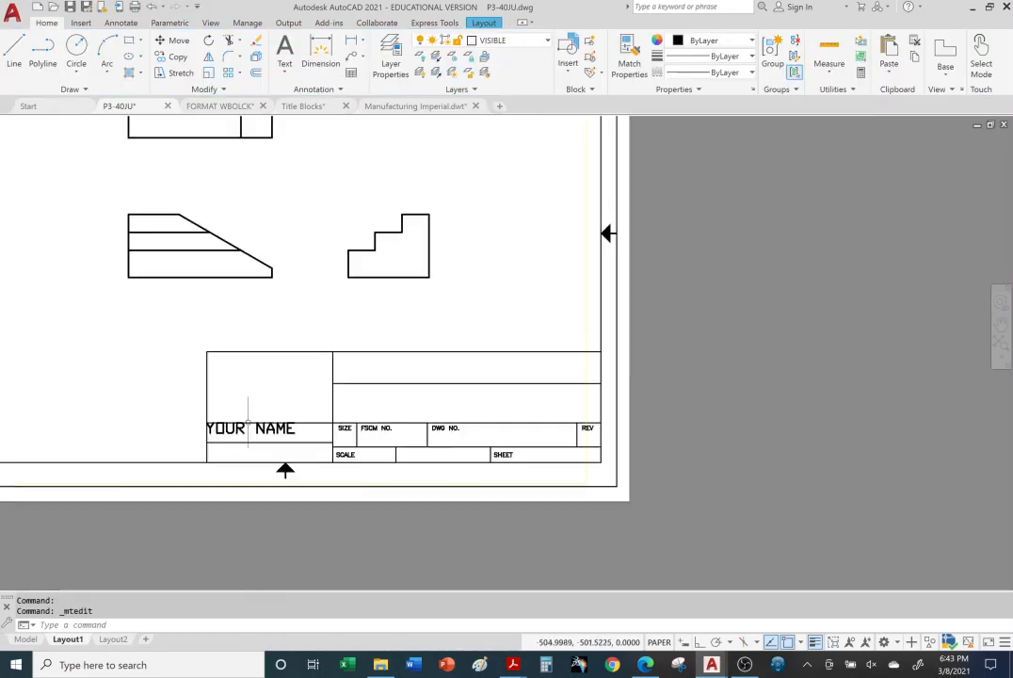
pyautogui.scroll(2, 258, 408)
pyautogui.scroll(4, 260, 414)
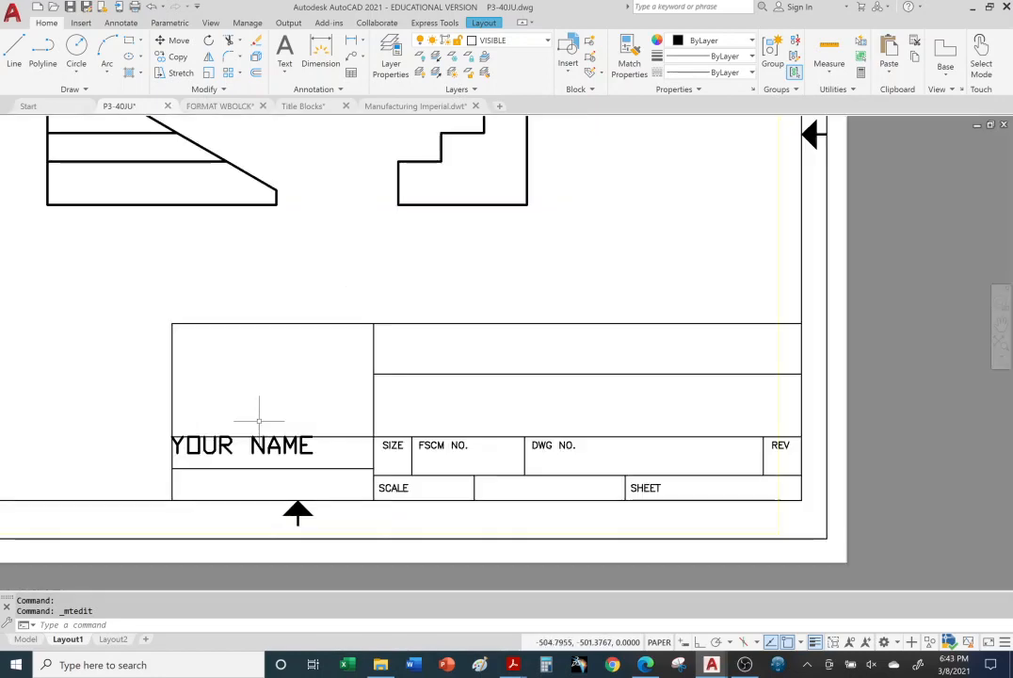
pyautogui.scroll(-2, 254, 452)
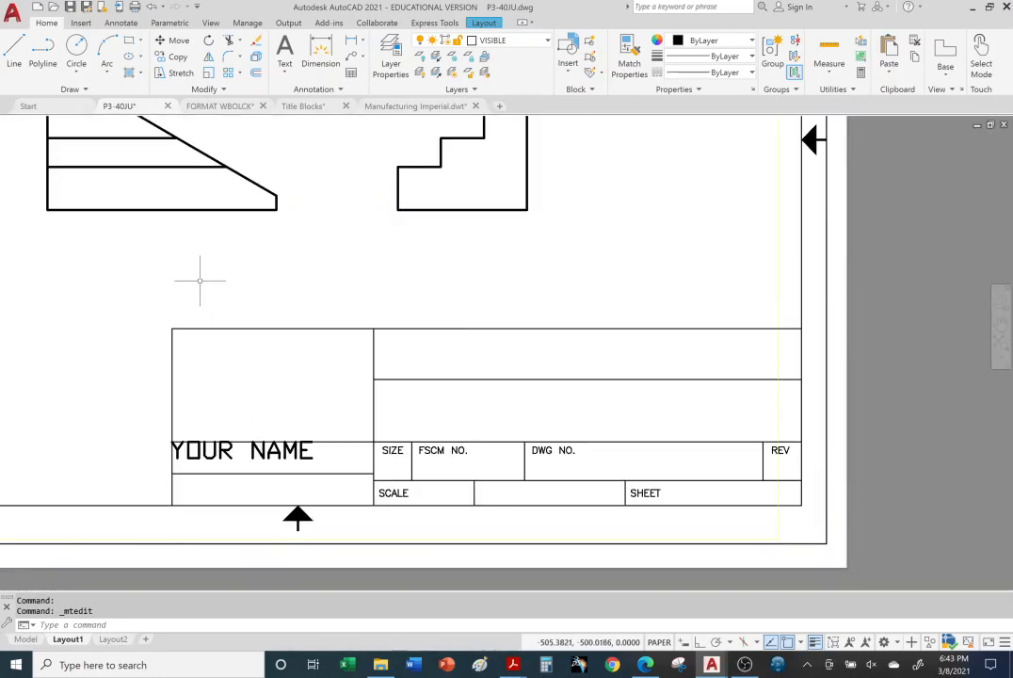
pyautogui.moveTo(199, 278); pyautogui.dragTo(467, 329, button='middle')
pyautogui.scroll(-4, 467, 329)
pyautogui.scroll(2, 565, 328)
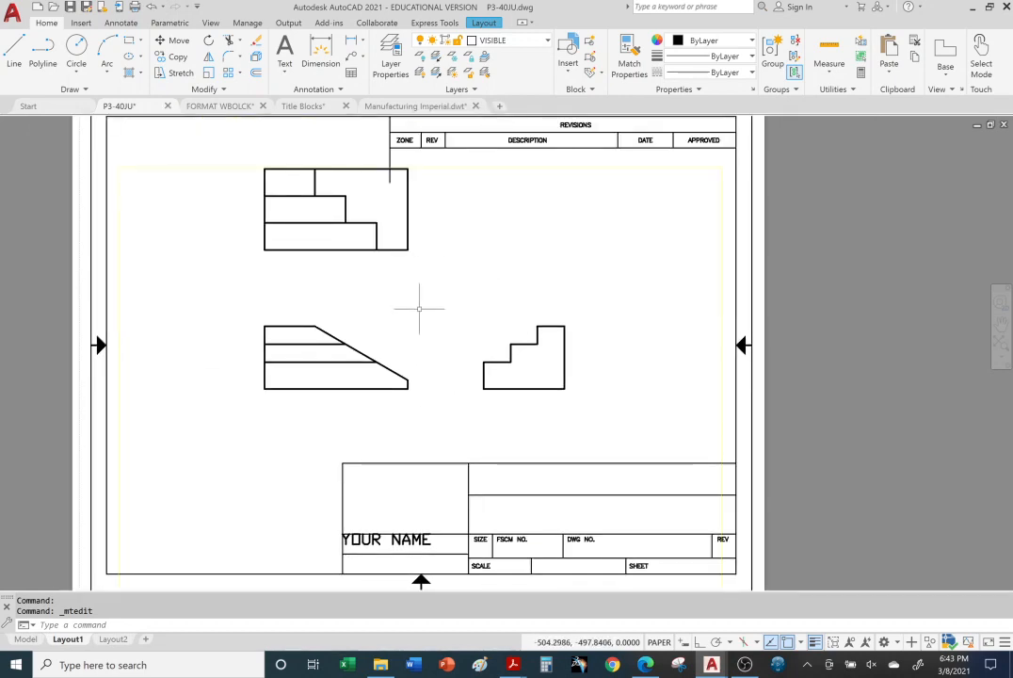
# Step: Review the iPhone case product page in Microsoft Edge again and return to the P3-40JU drawing in AutoCAD
pyautogui.click(723, 667)
pyautogui.click(646, 664)
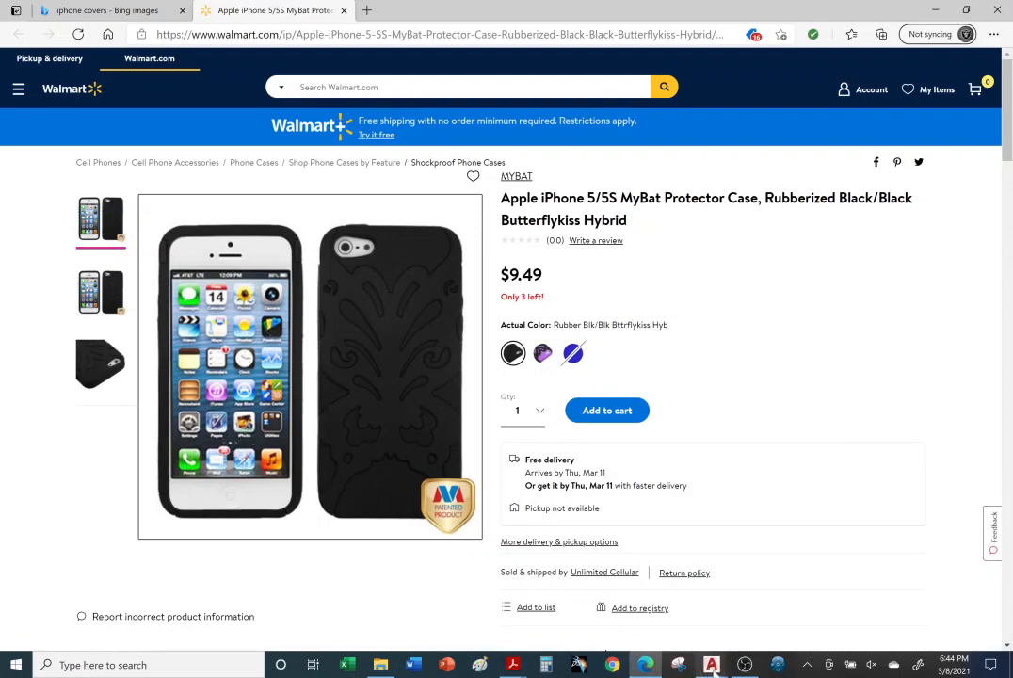
pyautogui.moveTo(711, 665)
pyautogui.click(502, 619)
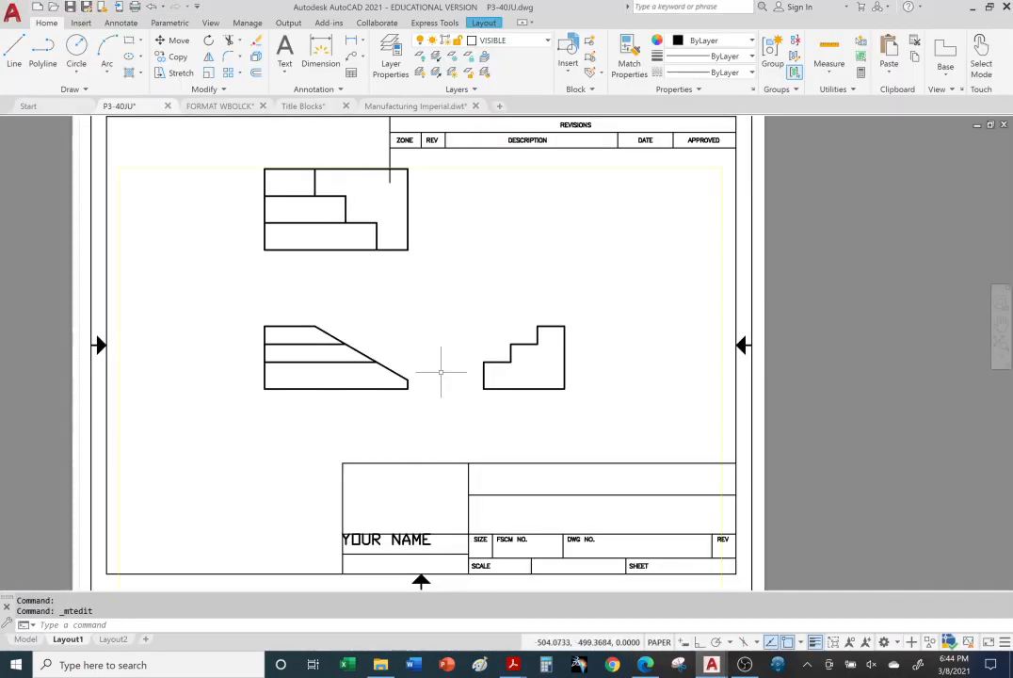
# Step: Activate model space inside Layout1's viewport and add multiline text "YOUR NAME" in the gap between the top and side views
pyautogui.click(396, 302)
pyautogui.click(399, 302)
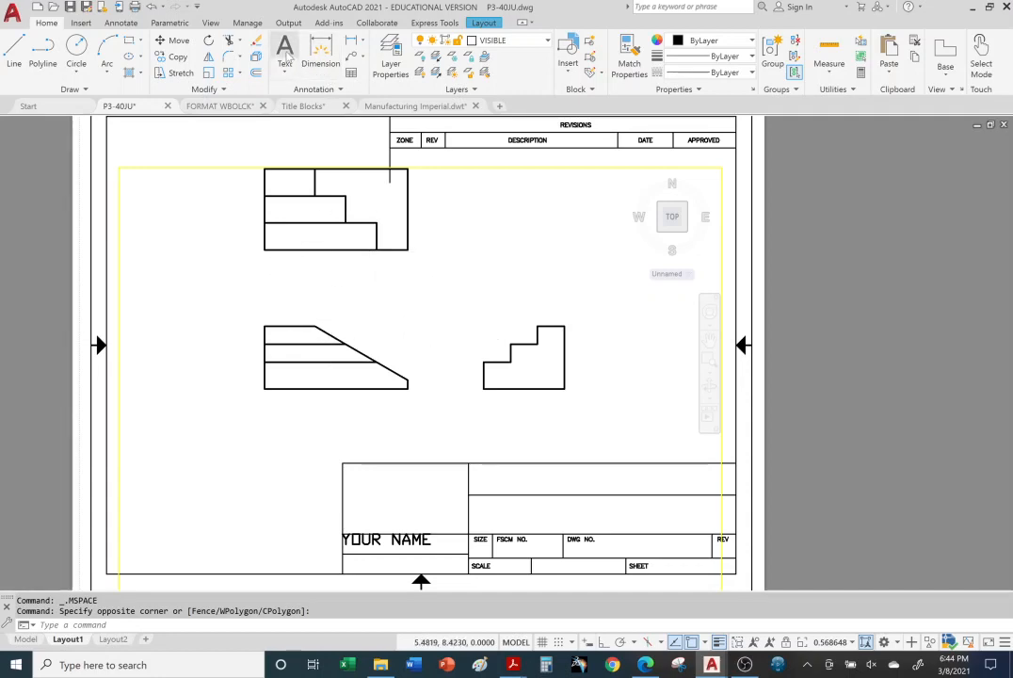
pyautogui.click(284, 52)
pyautogui.click(438, 255)
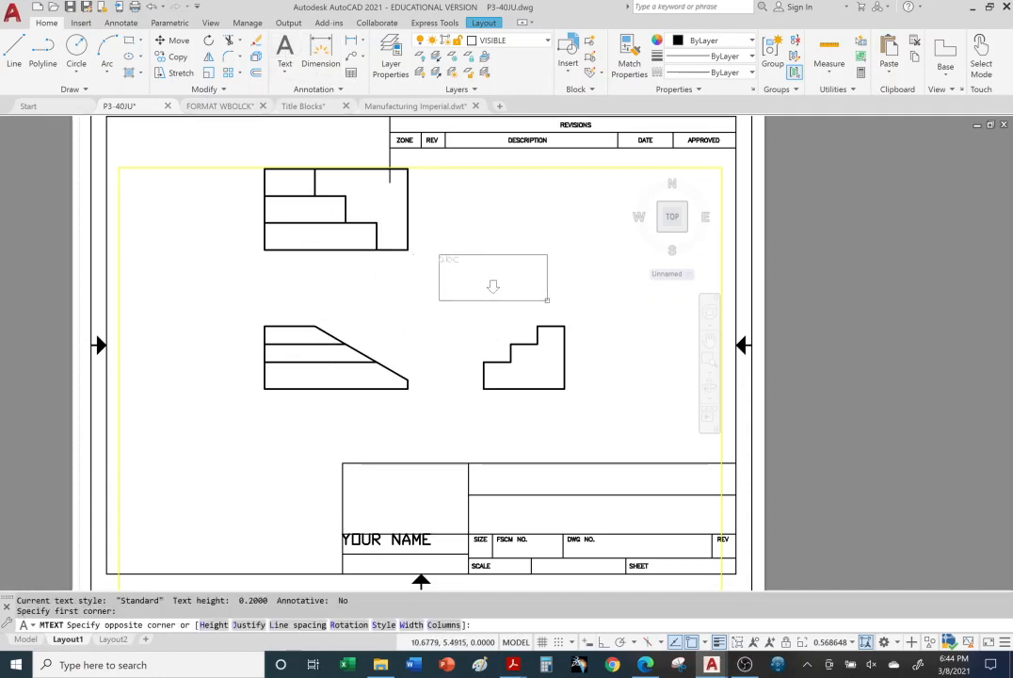
pyautogui.click(555, 304)
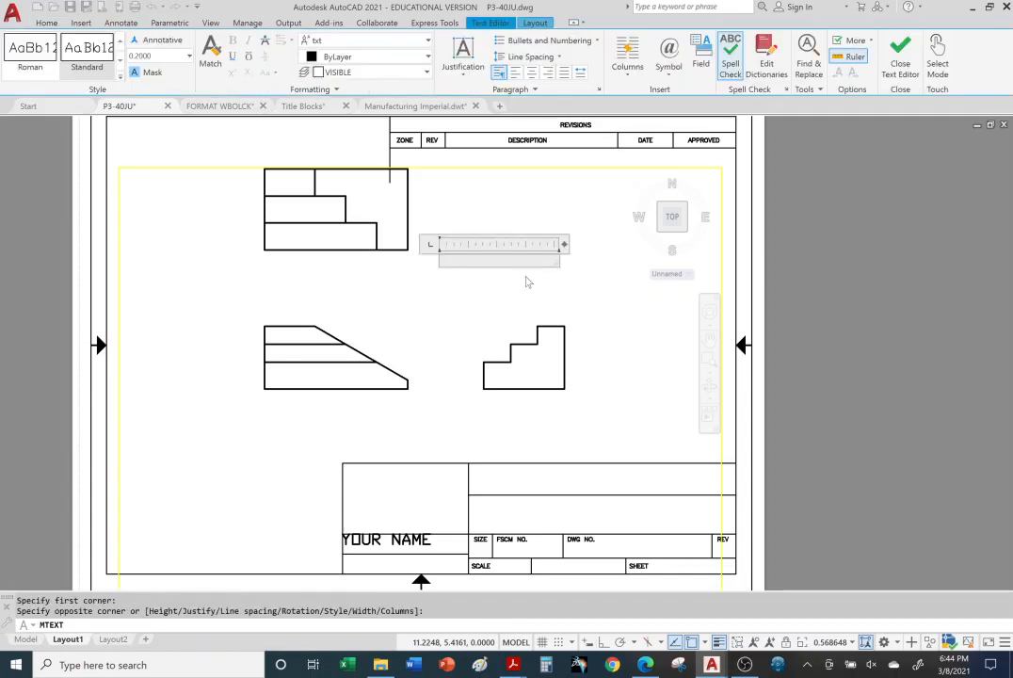
pyautogui.write('YOUR NAME')
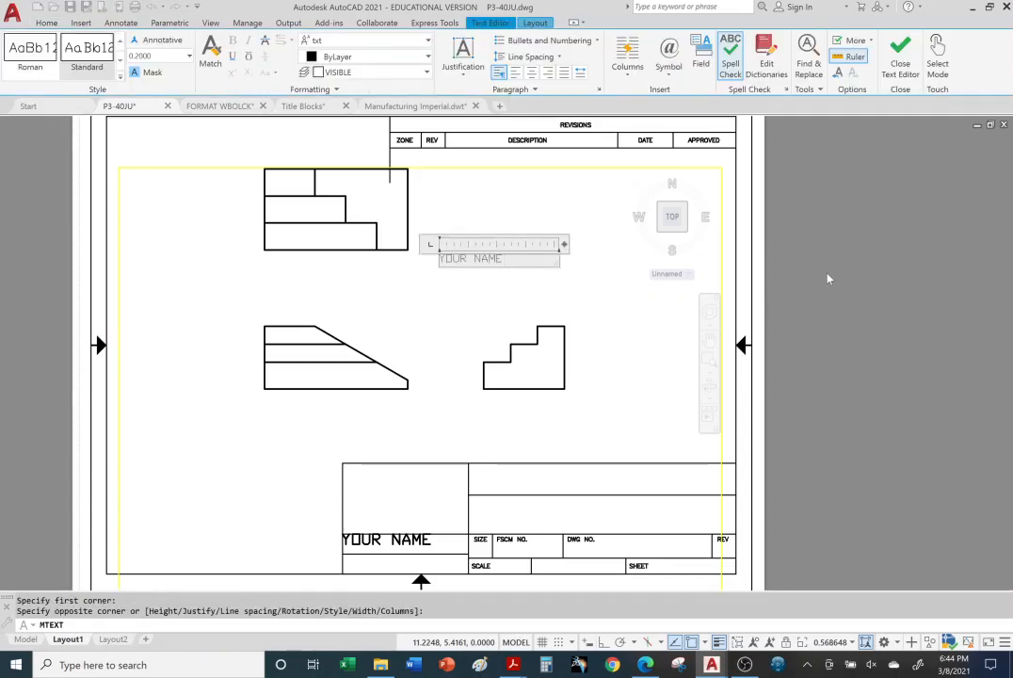
pyautogui.click(609, 398)
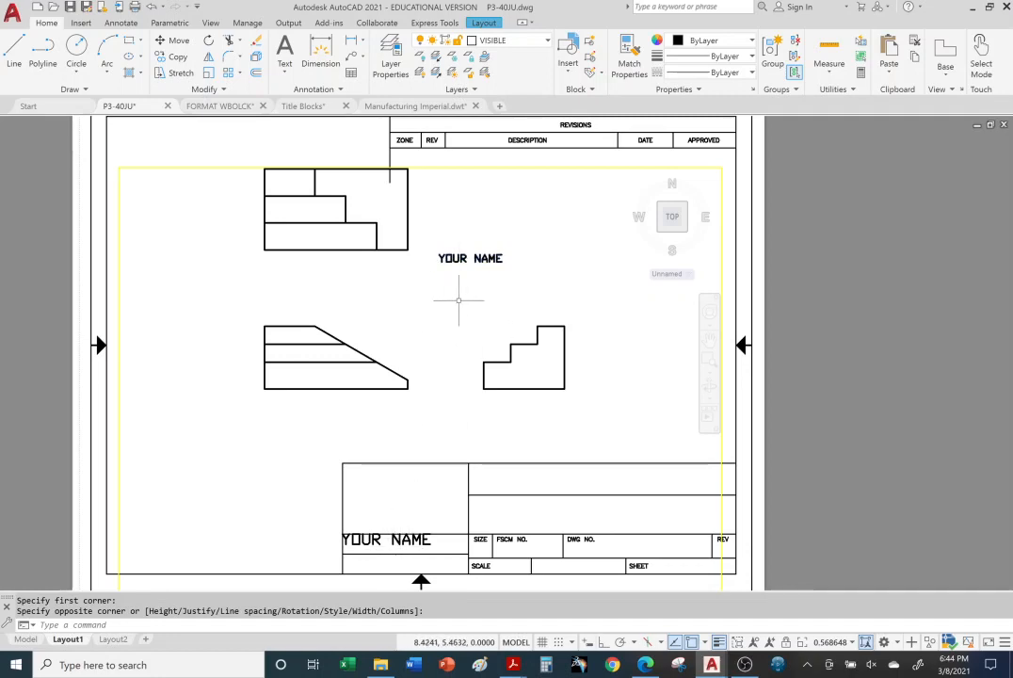
# Step: Examine how the model-space "YOUR NAME" text scales with the three views compared with the title block's text
pyautogui.click(459, 300)
pyautogui.scroll(-4, 460, 299)
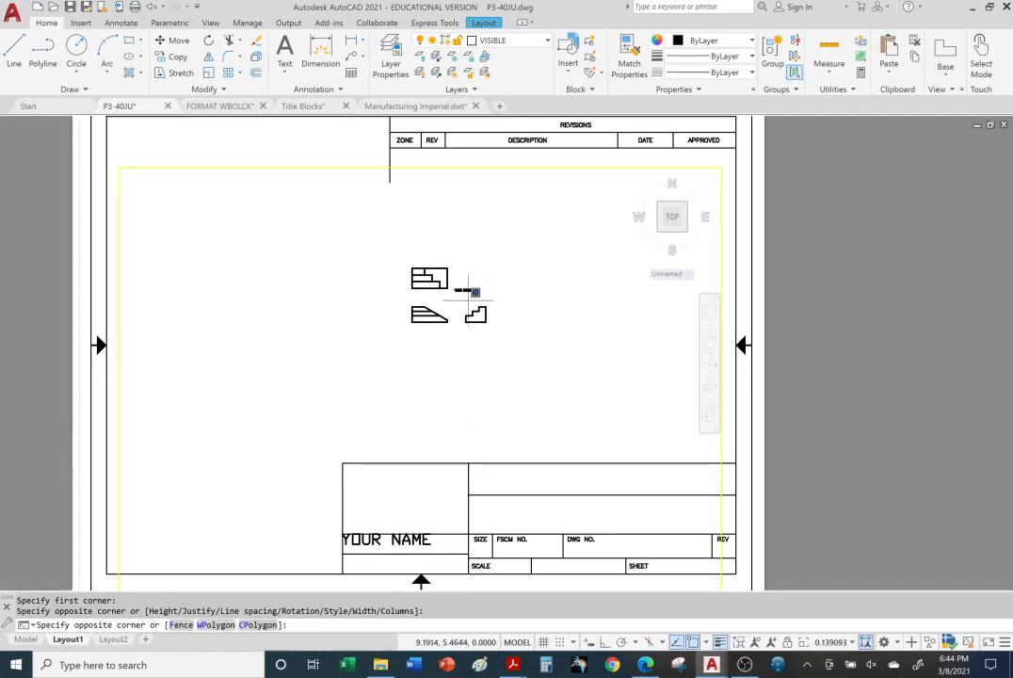
pyautogui.scroll(4, 464, 288)
pyautogui.scroll(8, 453, 241)
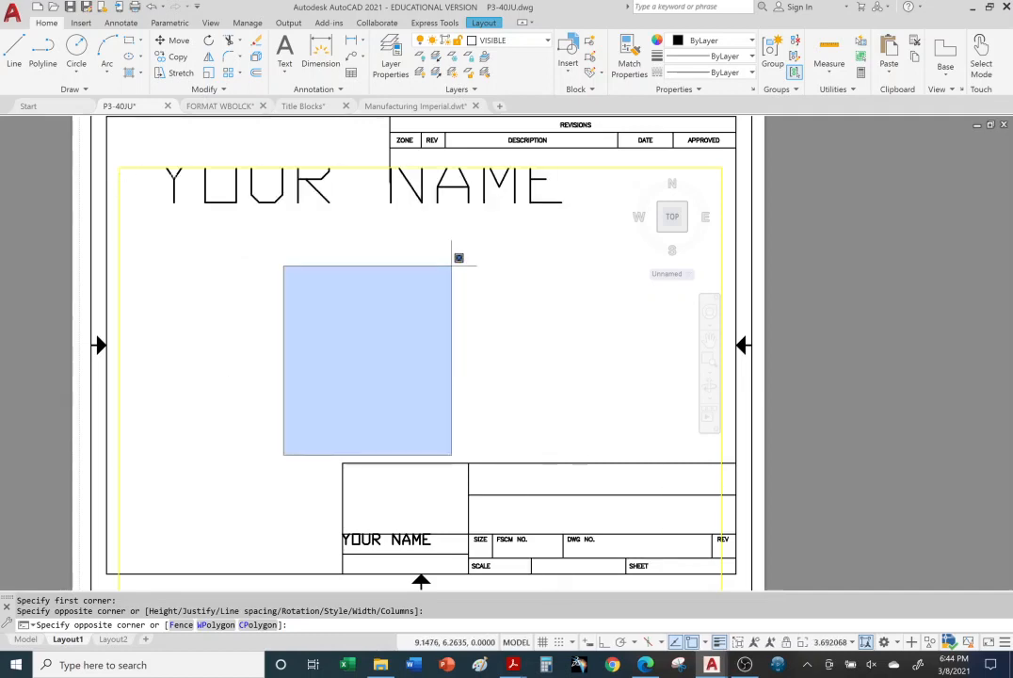
pyautogui.scroll(-4, 461, 255)
pyautogui.click(399, 256)
pyautogui.scroll(-10, 399, 255)
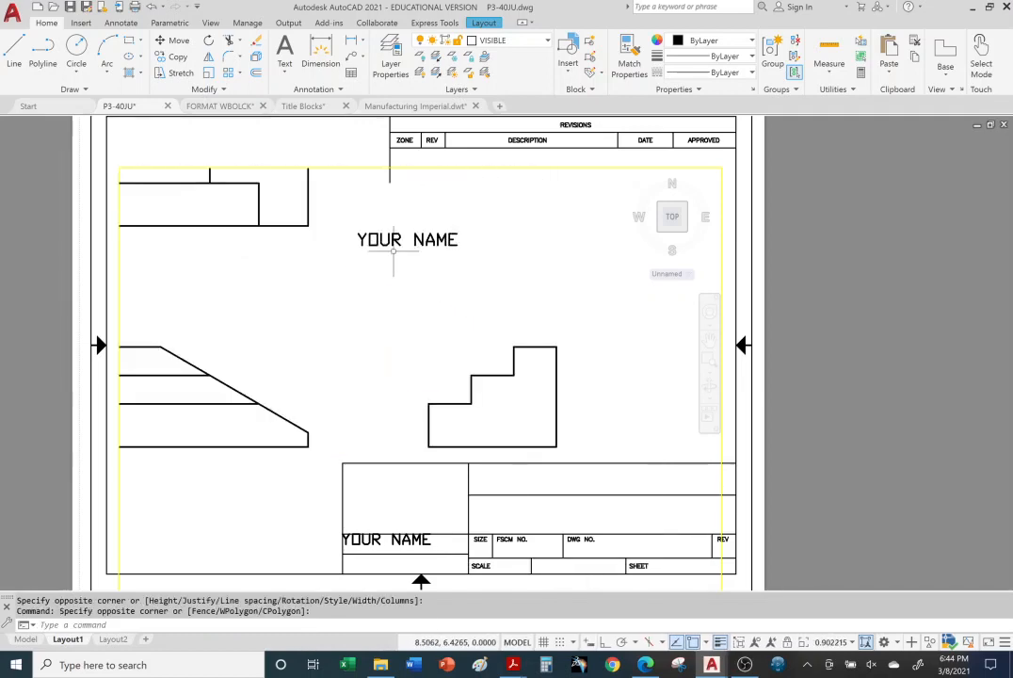
pyautogui.scroll(4, 386, 250)
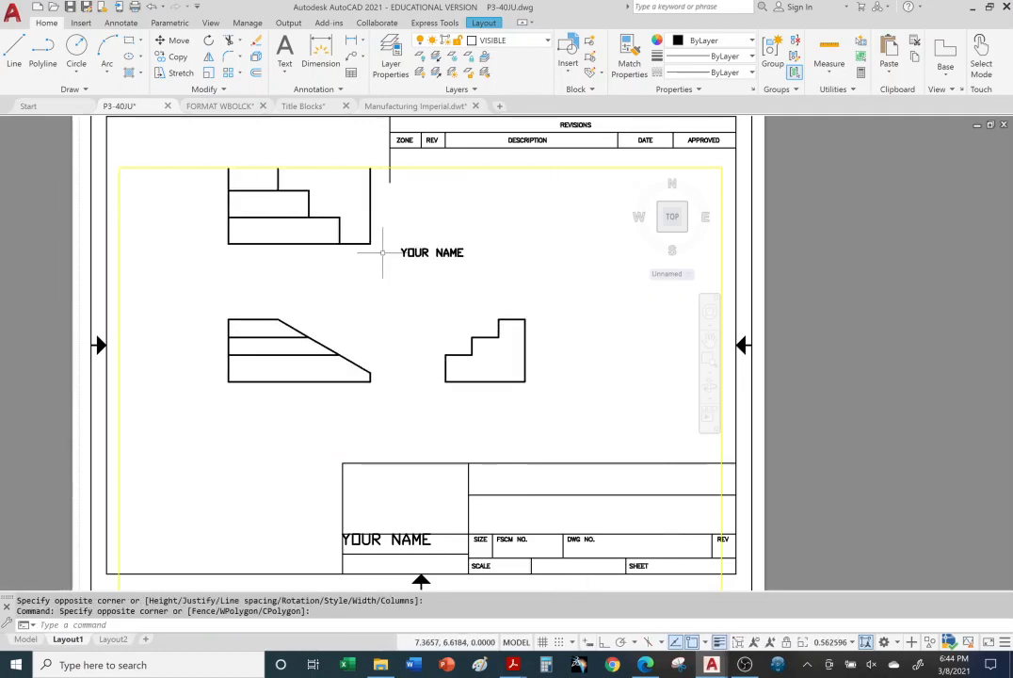
pyautogui.scroll(-3, 384, 250)
pyautogui.scroll(3, 379, 247)
pyautogui.scroll(2, 378, 248)
pyautogui.scroll(-4, 375, 241)
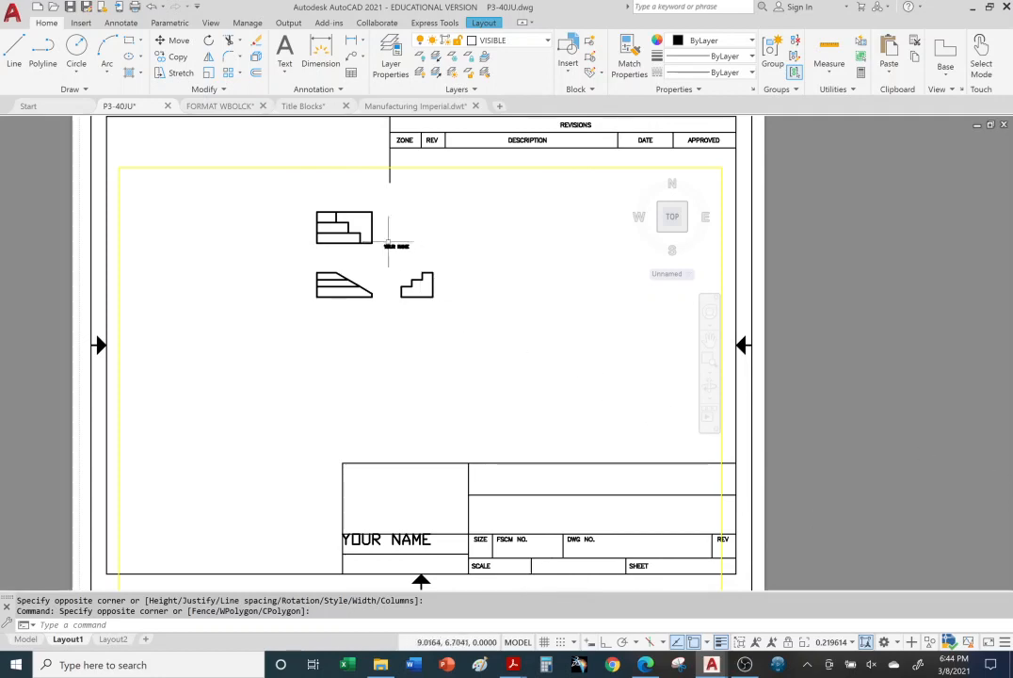
pyautogui.scroll(4, 391, 246)
pyautogui.scroll(6, 391, 247)
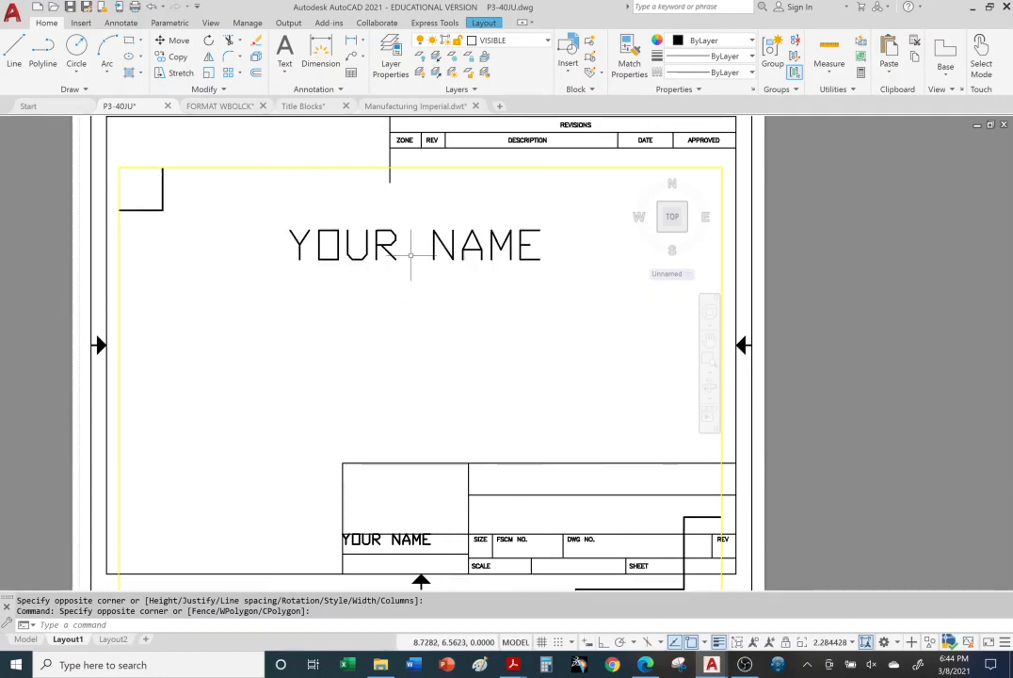
pyautogui.scroll(-4, 407, 243)
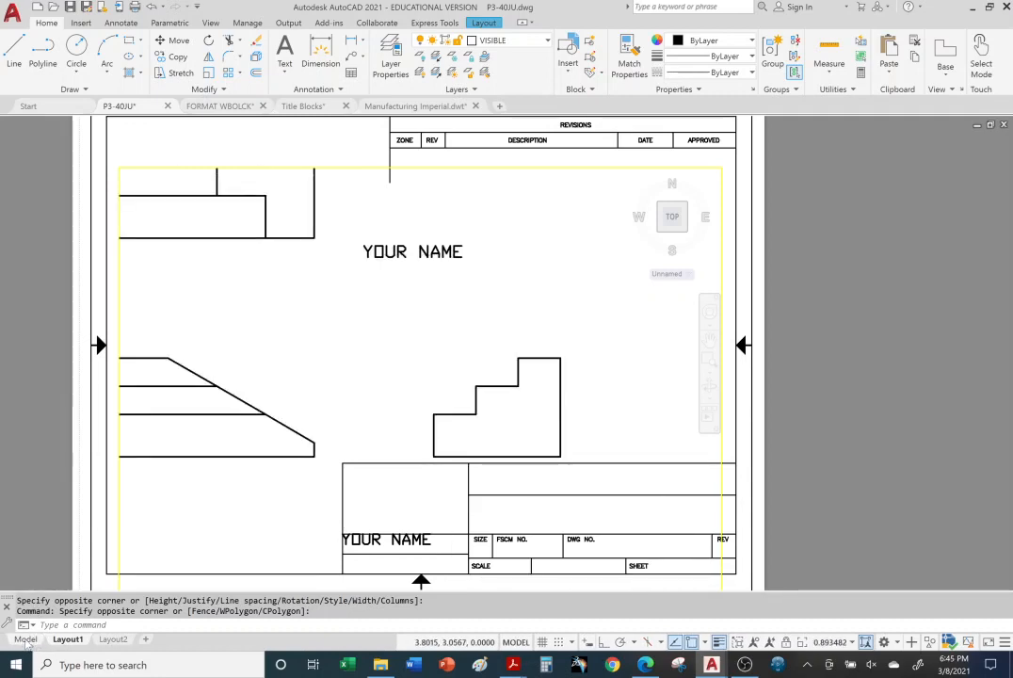
# Step: Switch to the full model space and change the "YOUR NAME" text beside the views to "MY NAME"
pyautogui.click(26, 639)
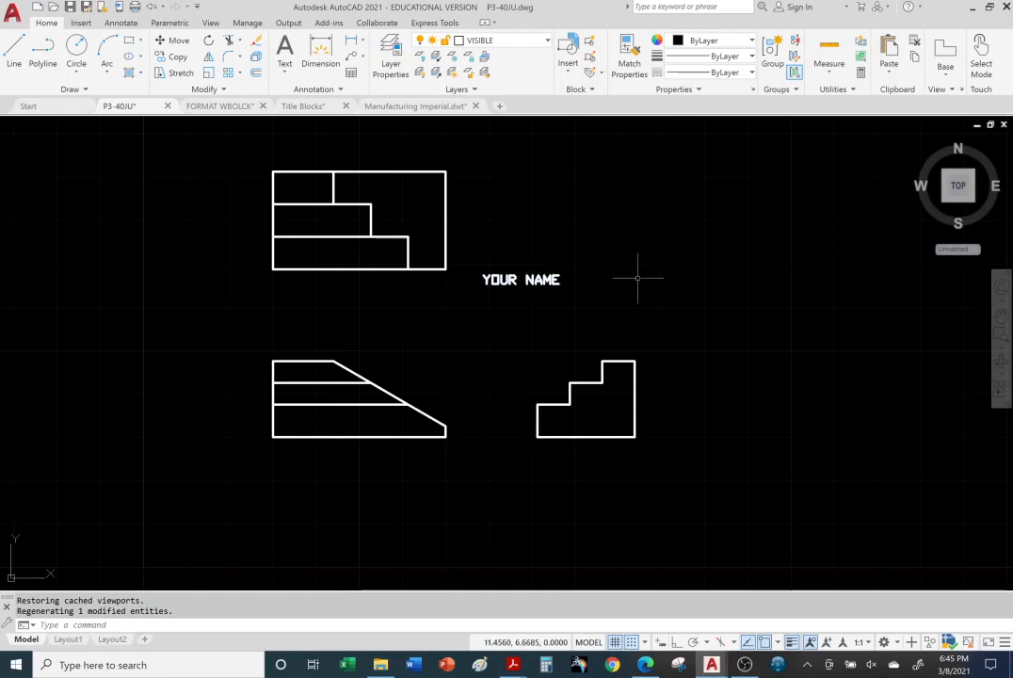
pyautogui.click(544, 280)
pyautogui.doubleClick(544, 280)
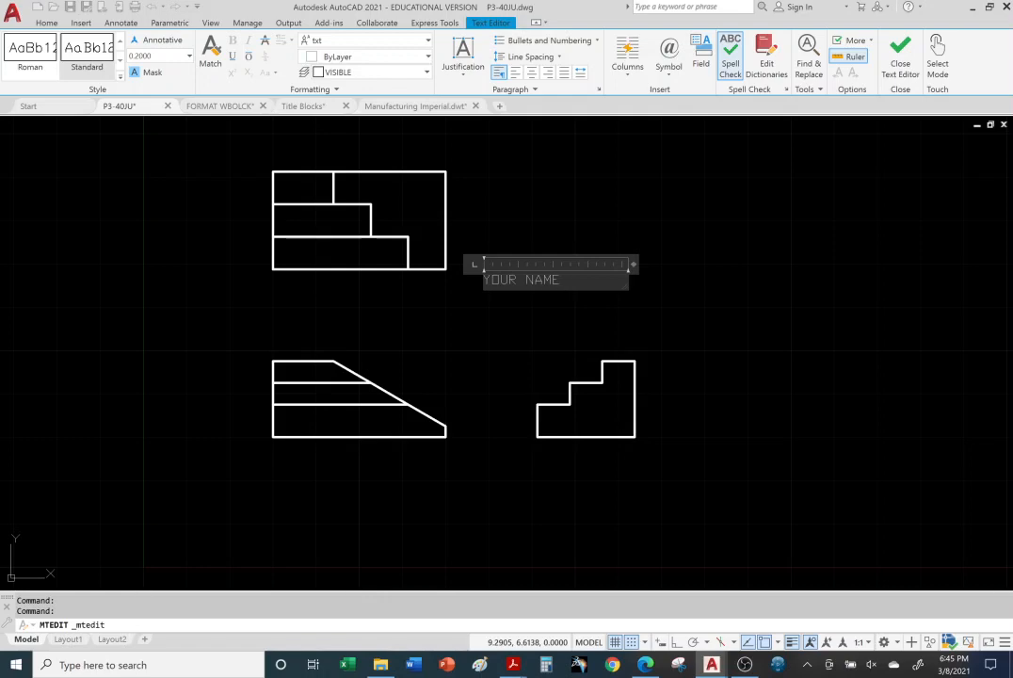
pyautogui.write('MY')
pyautogui.click(668, 291)
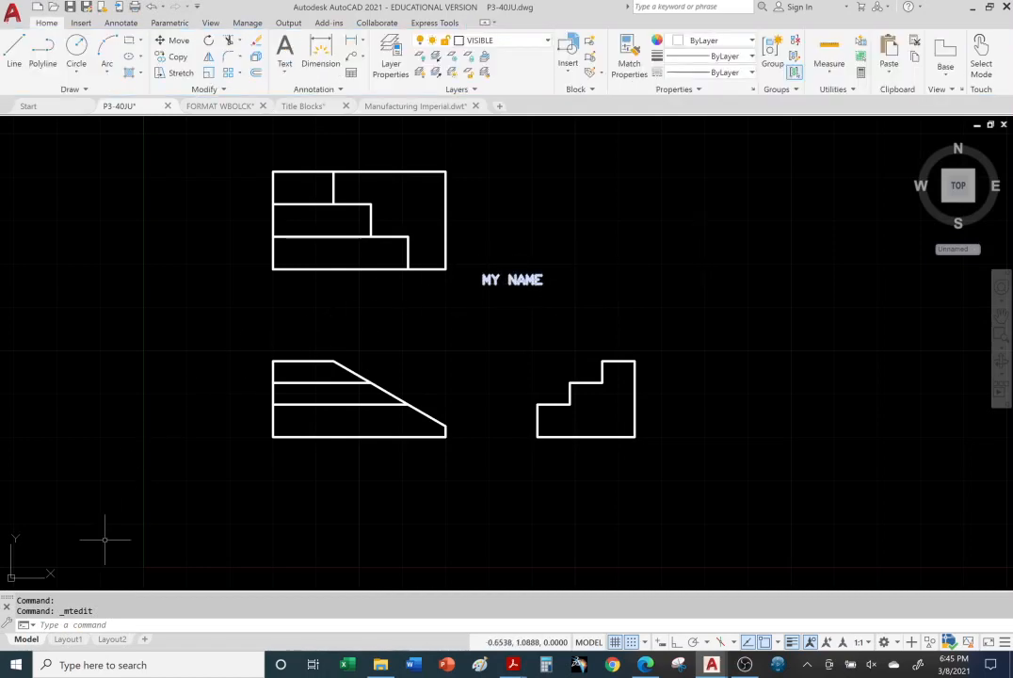
# Step: Return to Layout1 and reduce and lower the three views and "MY NAME" text inside the viewport
pyautogui.click(68, 639)
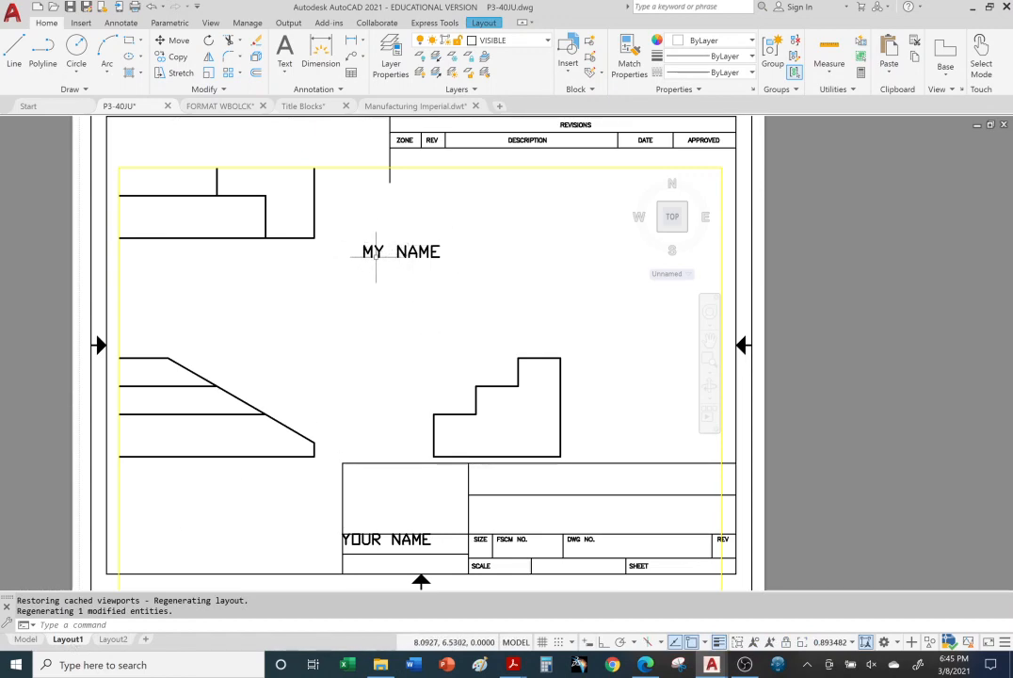
pyautogui.scroll(-4, 376, 253)
pyautogui.moveTo(386, 247); pyautogui.dragTo(388, 311, button='middle')
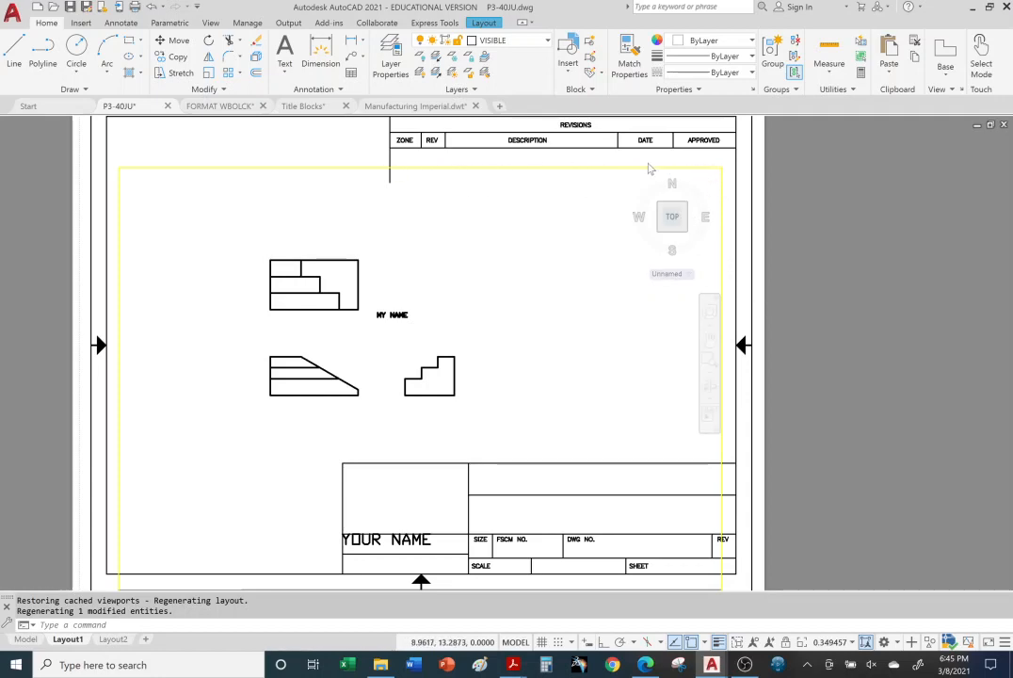
# Step: Switch Layout1 to paper space and back to model space, and enlarge the three views within the viewport
pyautogui.doubleClick(745, 223)
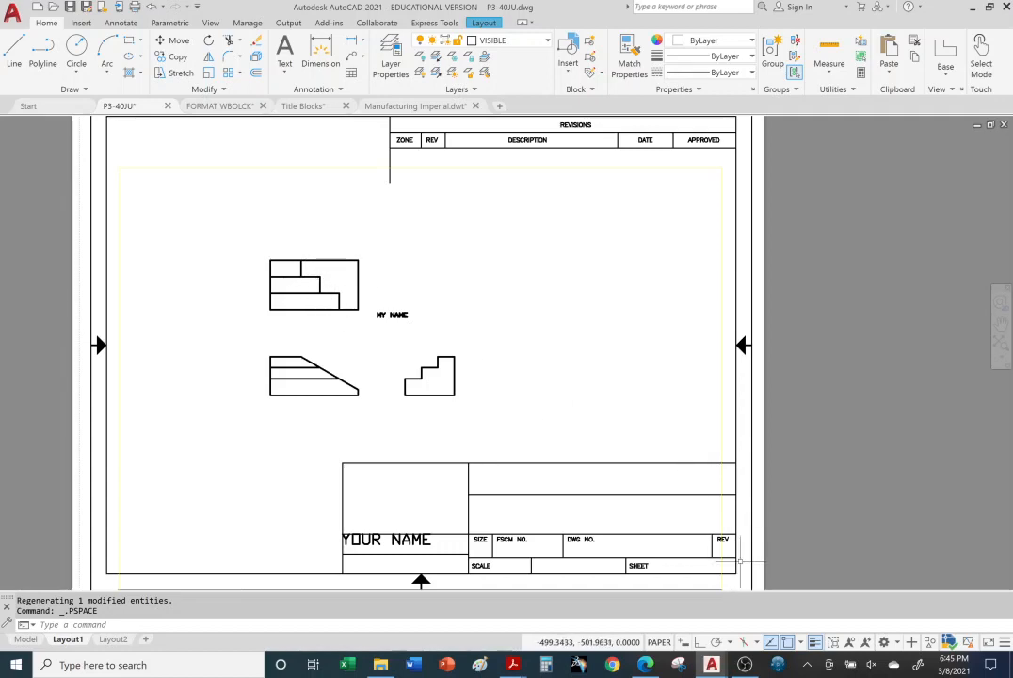
pyautogui.click(661, 642)
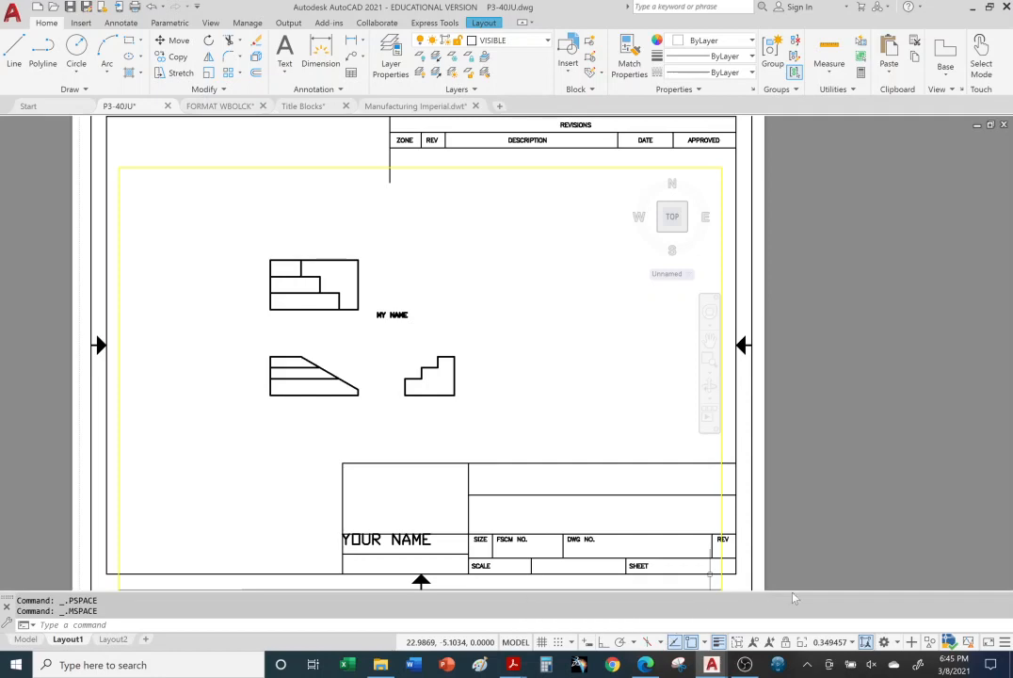
pyautogui.scroll(-5, 369, 307)
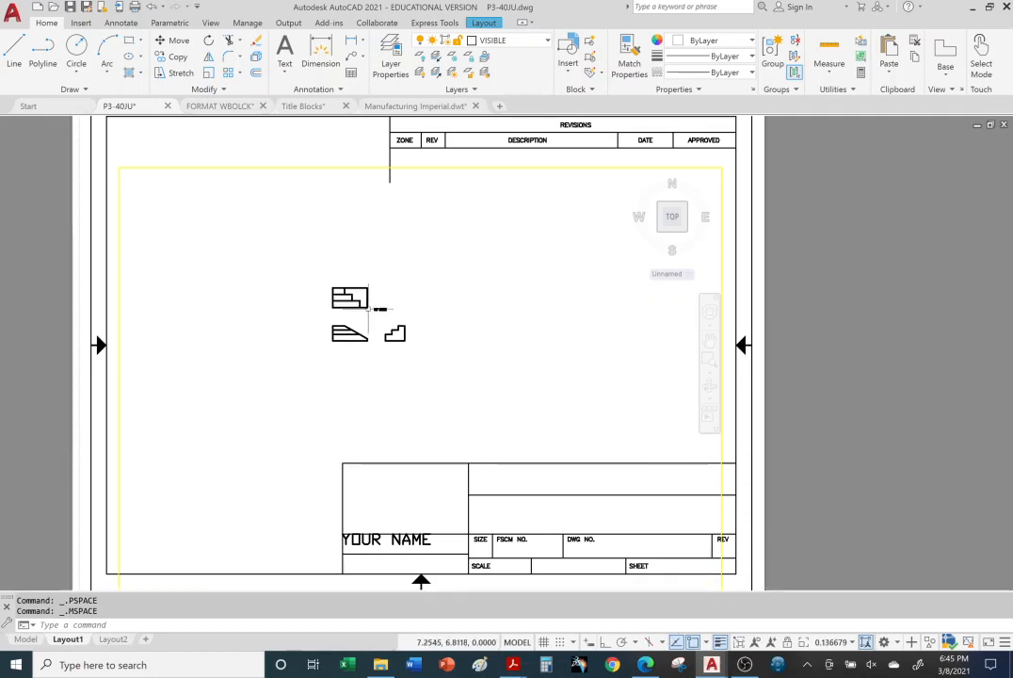
pyautogui.scroll(7, 368, 311)
pyautogui.scroll(-4, 368, 312)
pyautogui.scroll(4, 368, 310)
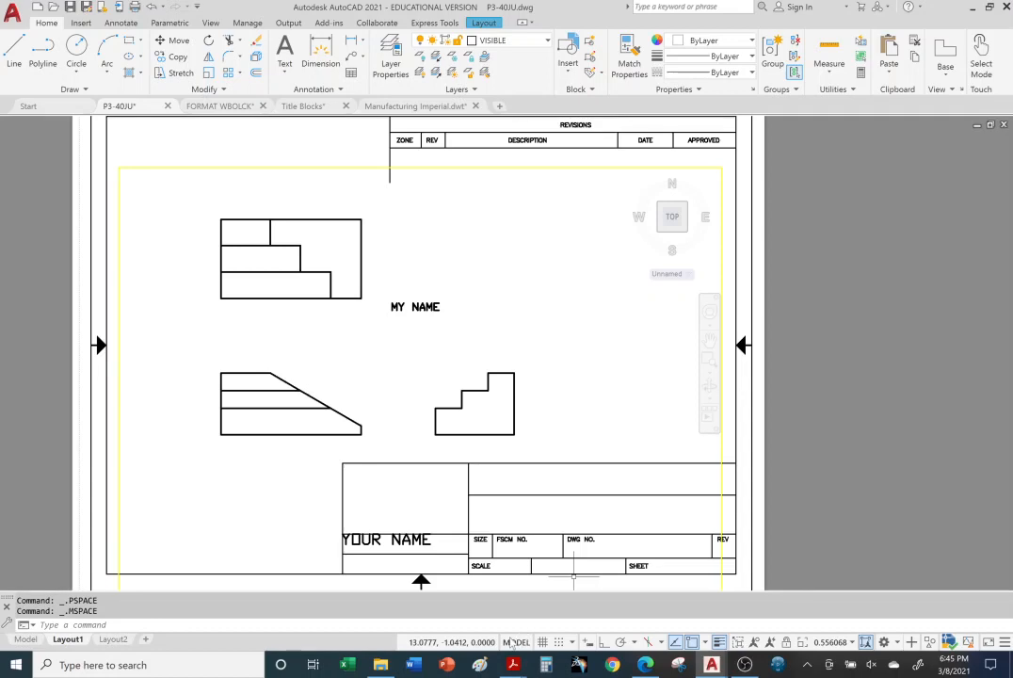
# Step: Return Layout1 to paper space and reposition the whole sheet together with its title block and views
pyautogui.click(516, 643)
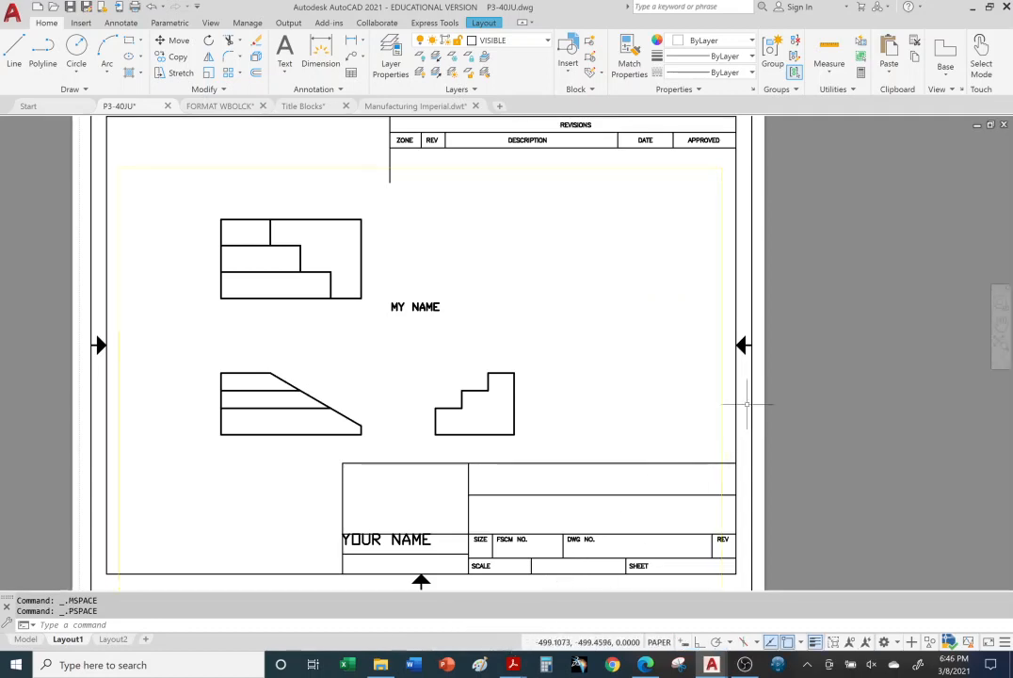
pyautogui.scroll(-4, 720, 407)
pyautogui.scroll(4, 717, 406)
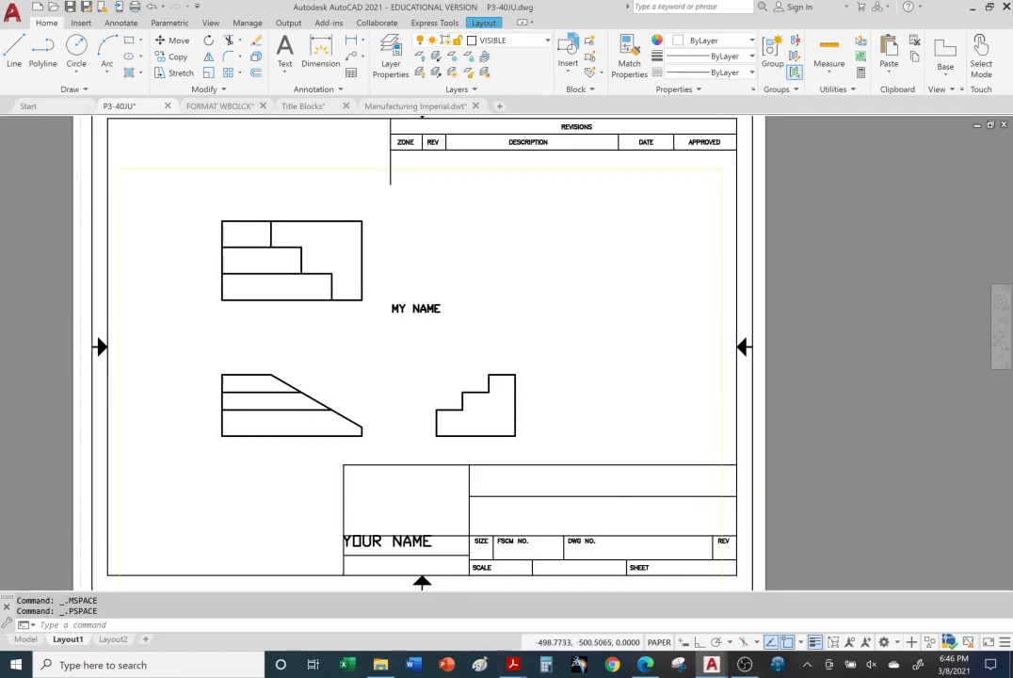
pyautogui.moveTo(880, 493); pyautogui.dragTo(920, 497, button='middle')
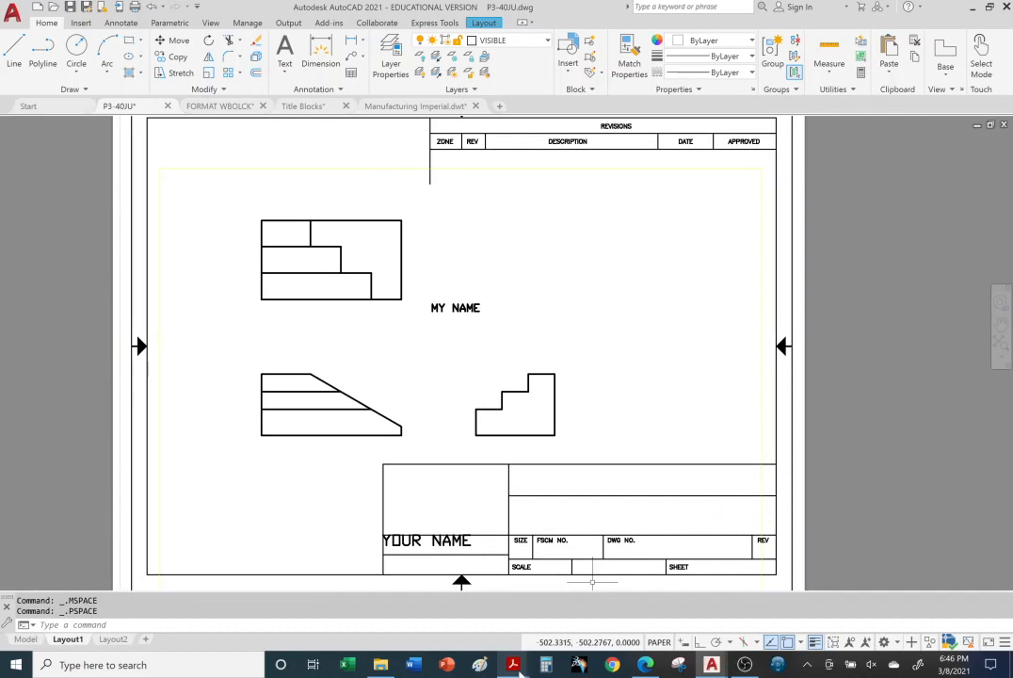
pyautogui.moveTo(516, 667)
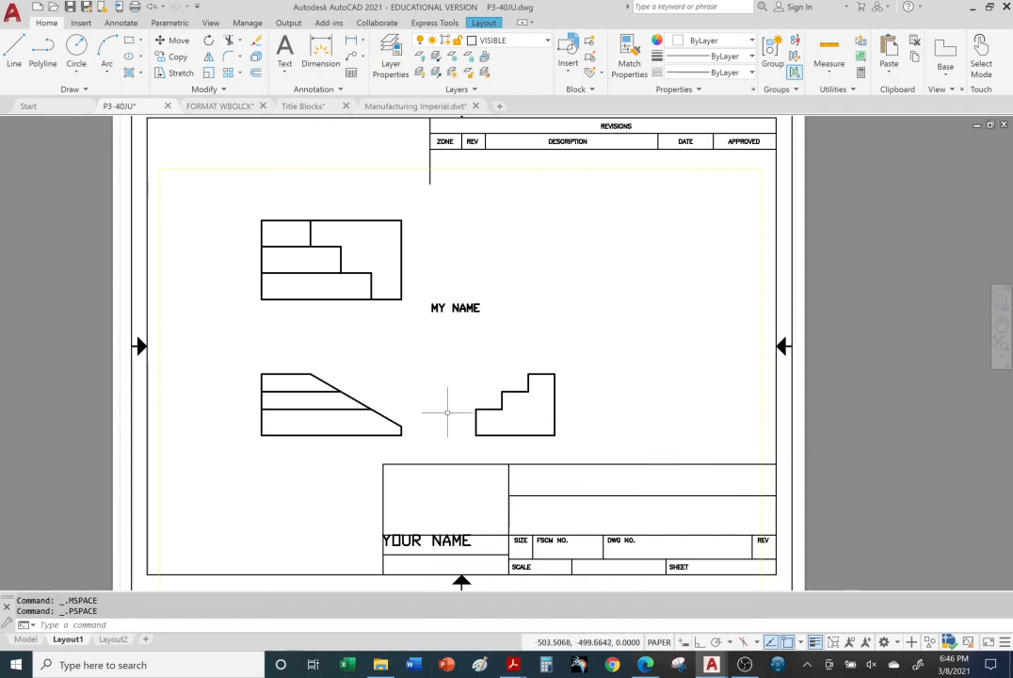
# Step: Open Layout2 and examine how "MY NAME" scales with the views compared with the paper-space "YOUR COMPANY NAME" text
pyautogui.click(113, 639)
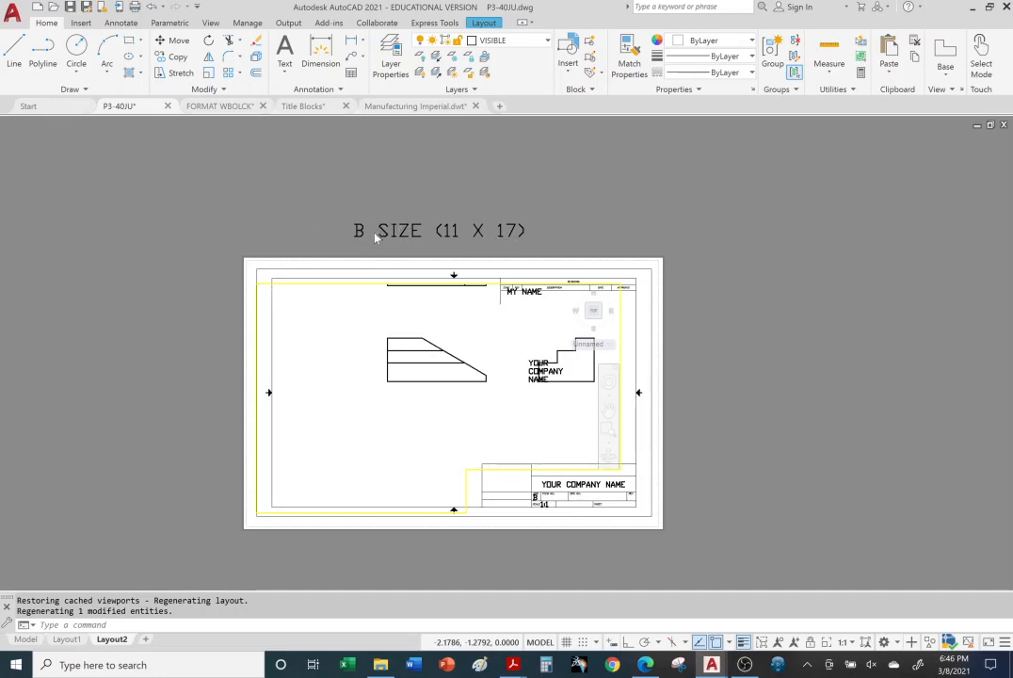
pyautogui.scroll(2, 279, 379)
pyautogui.scroll(-4, 400, 403)
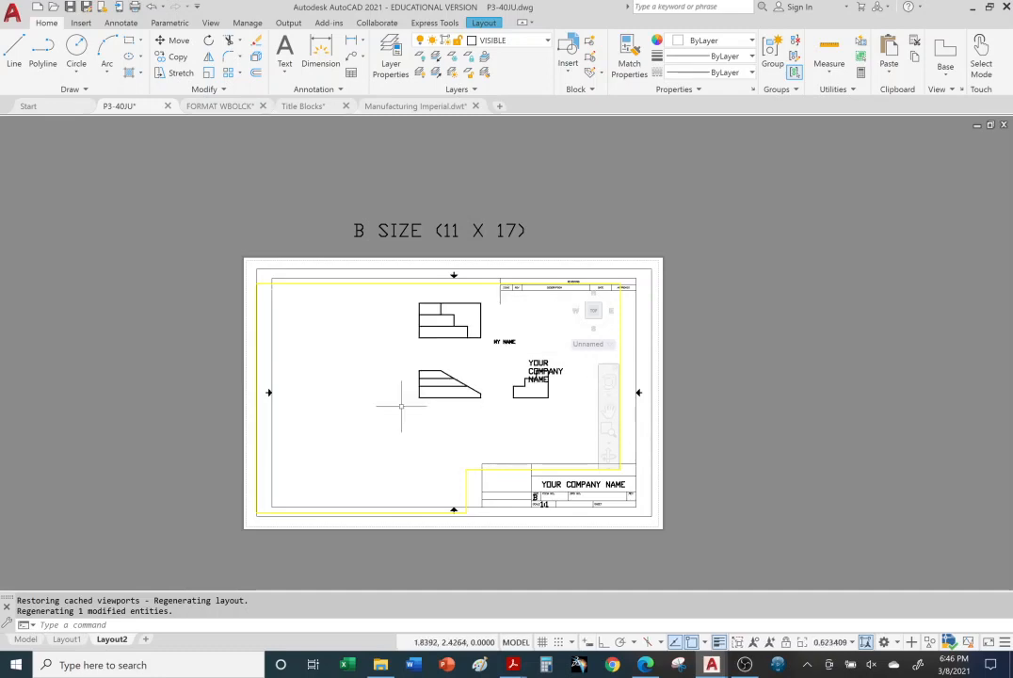
pyautogui.scroll(2, 442, 381)
pyautogui.scroll(-2, 471, 358)
pyautogui.scroll(6, 474, 346)
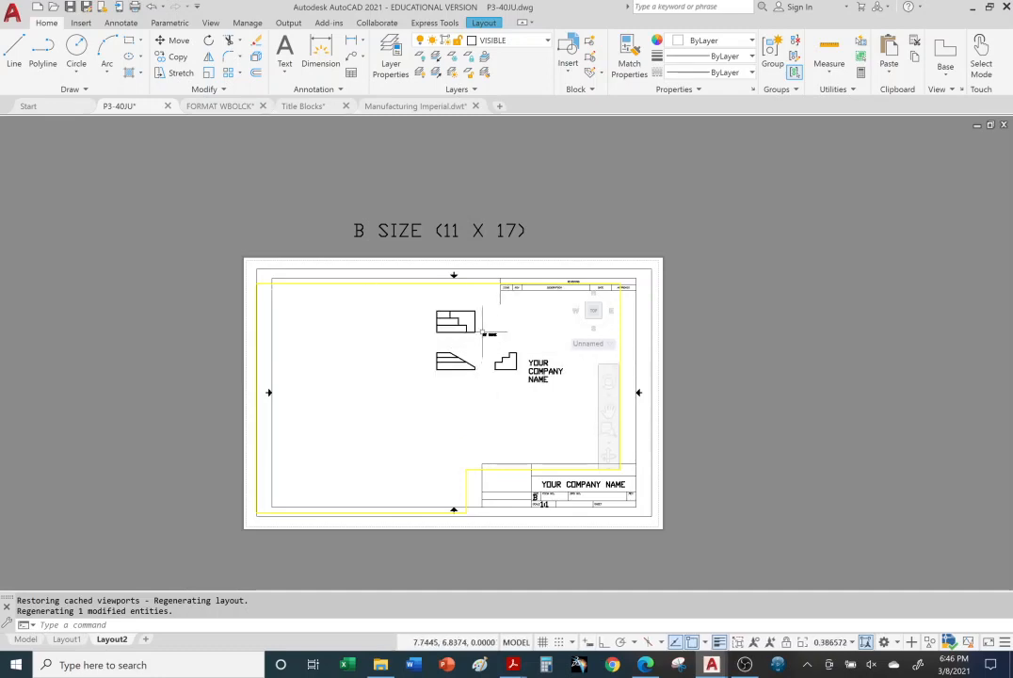
pyautogui.scroll(-2, 482, 335)
pyautogui.scroll(3, 463, 374)
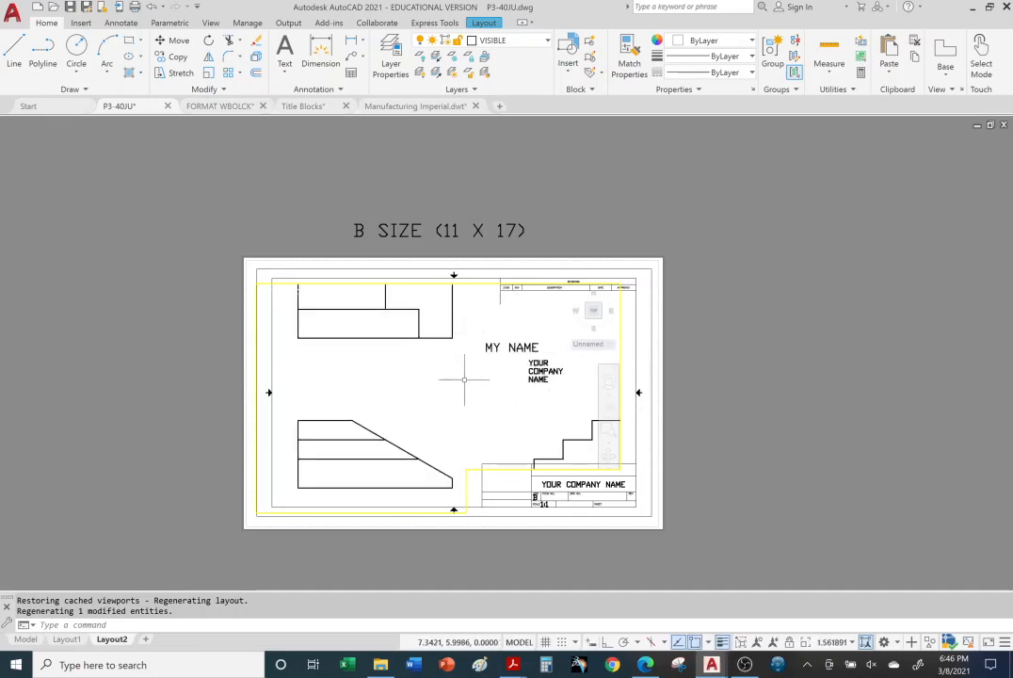
pyautogui.scroll(-5, 463, 379)
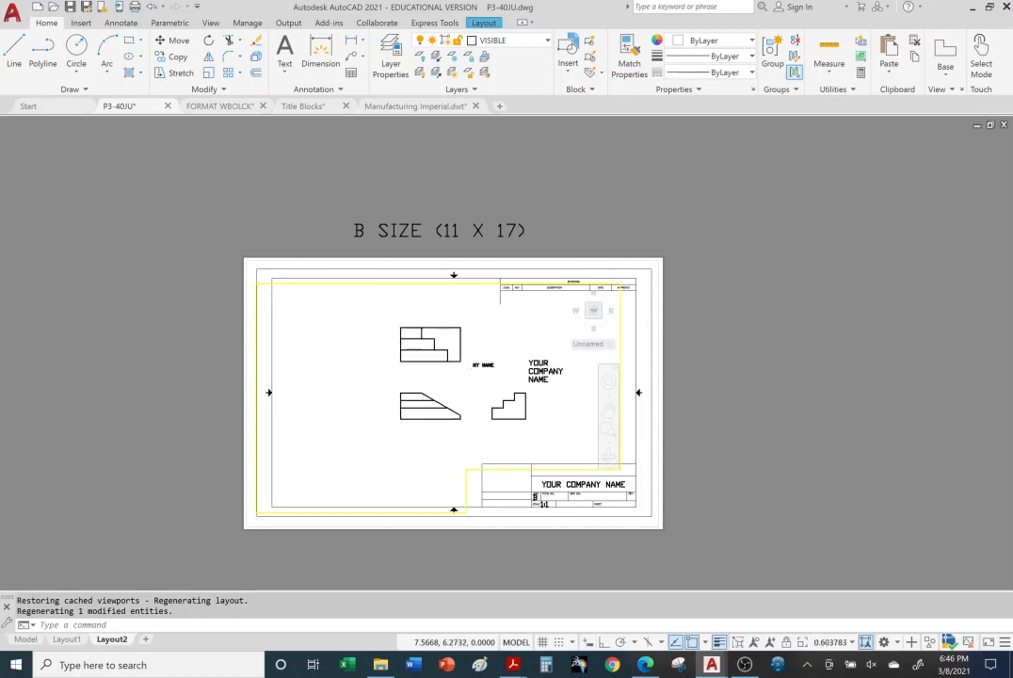
pyautogui.scroll(4, 470, 367)
pyautogui.scroll(-6, 542, 372)
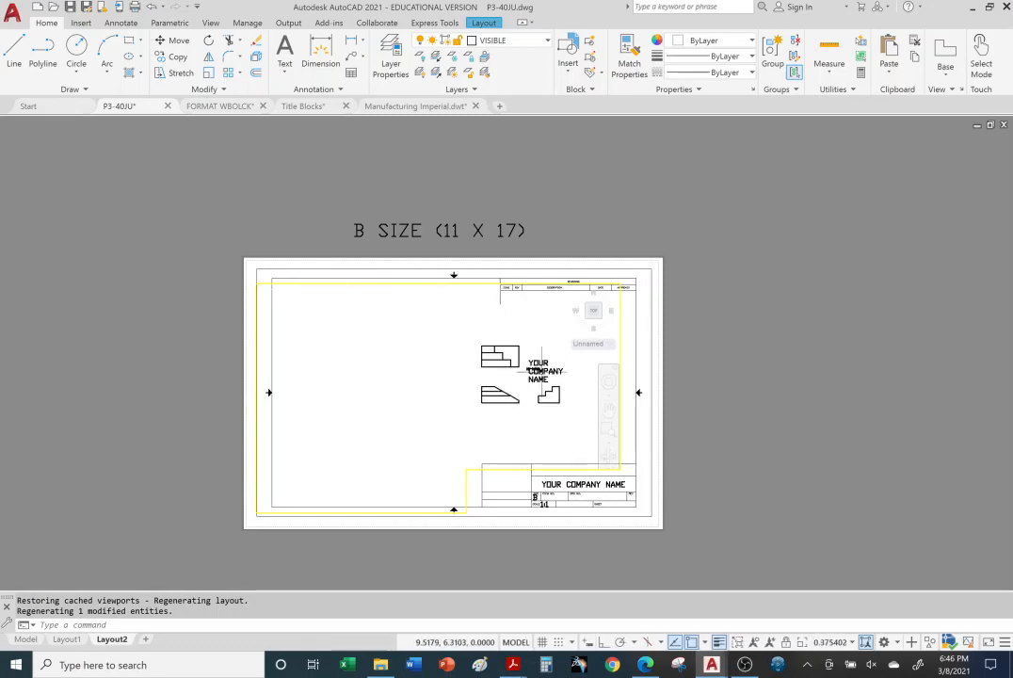
pyautogui.scroll(12, 542, 372)
pyautogui.scroll(2, 542, 371)
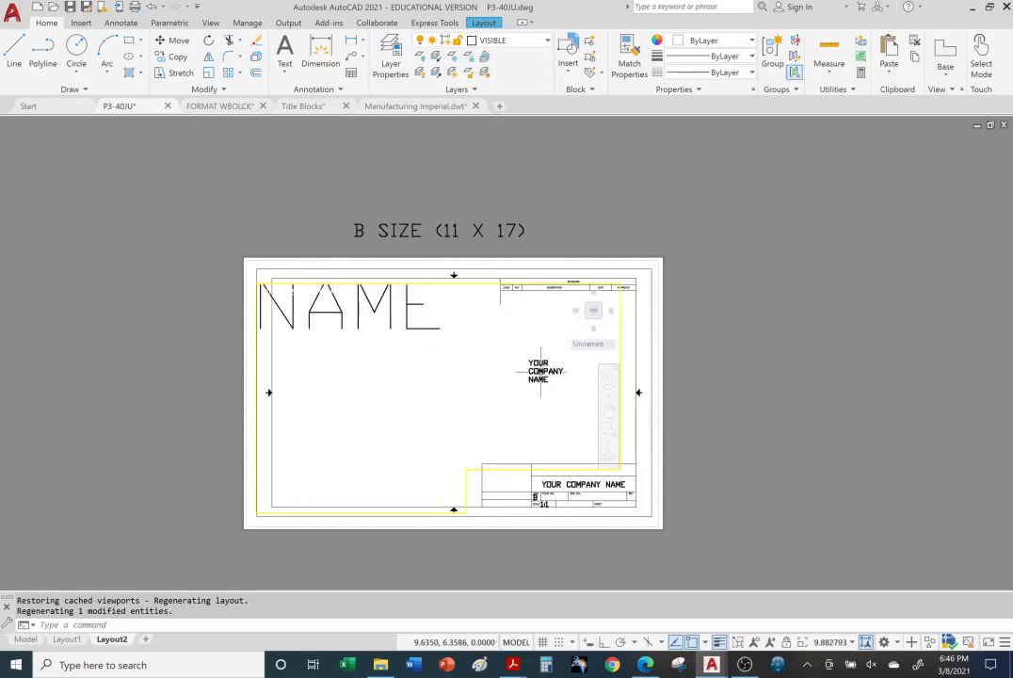
# Step: Fit the three views and "MY NAME" inside the B-size viewport and return Layout2 to paper space
pyautogui.scroll(-10, 542, 372)
pyautogui.click(553, 361)
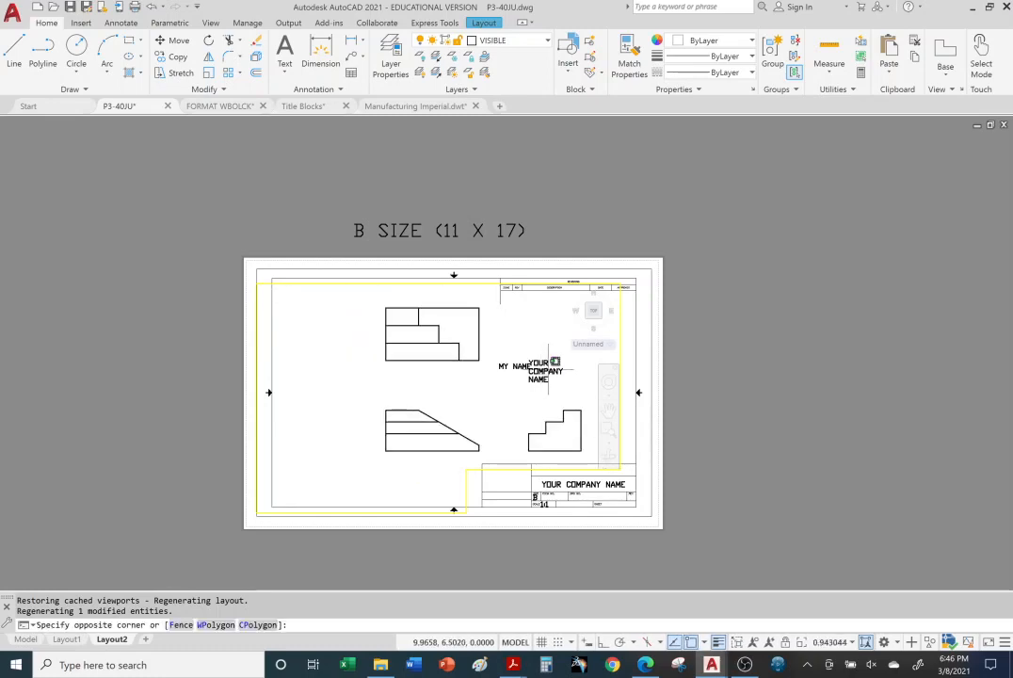
pyautogui.click(556, 365)
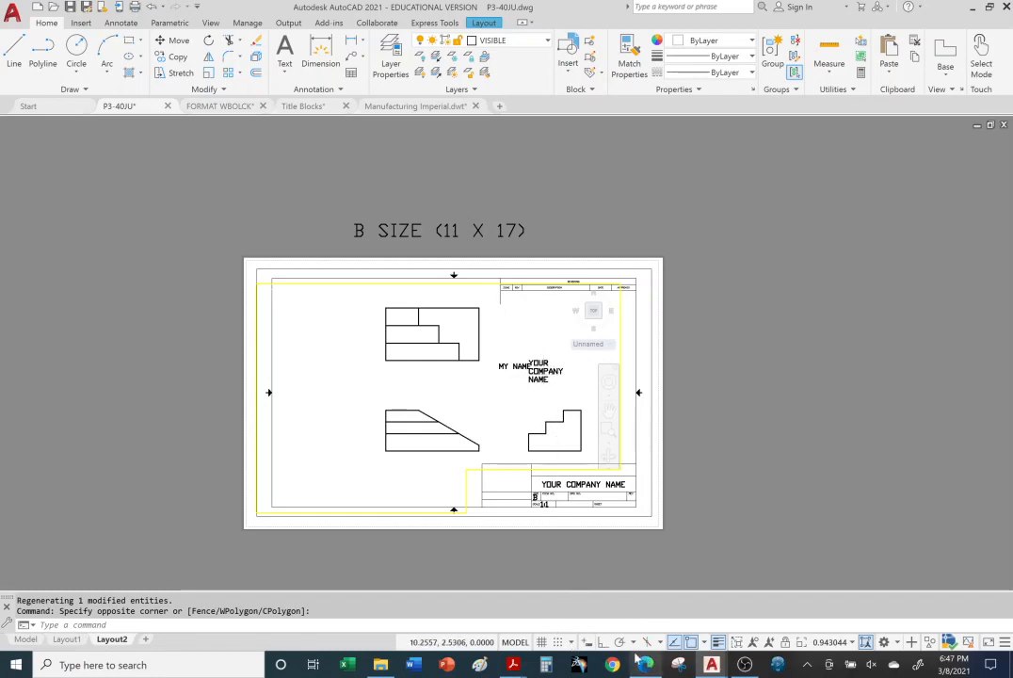
pyautogui.click(515, 642)
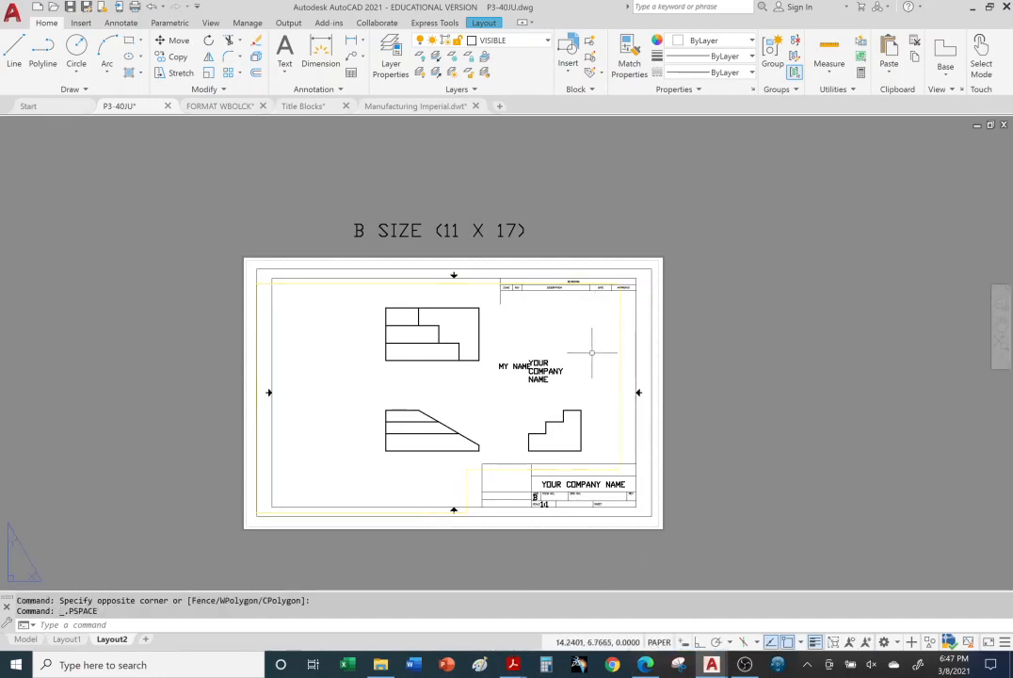
# Step: Move the loose "YOUR COMPANY NAME" text off the B-size sheet into the empty area beside it
pyautogui.click(544, 370)
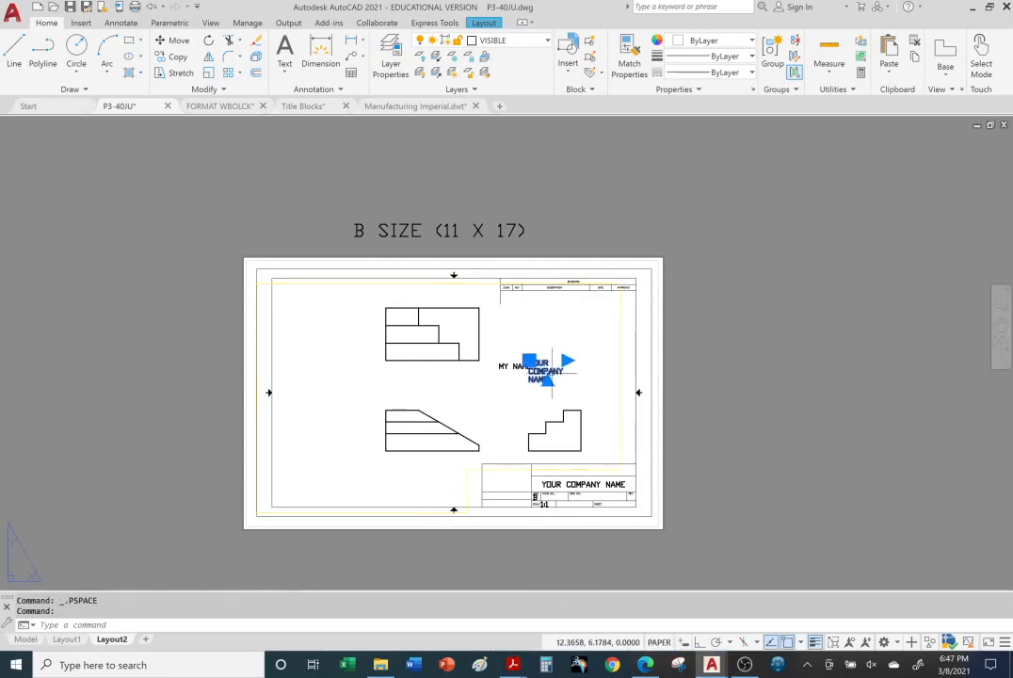
pyautogui.click(529, 361)
pyautogui.click(716, 403)
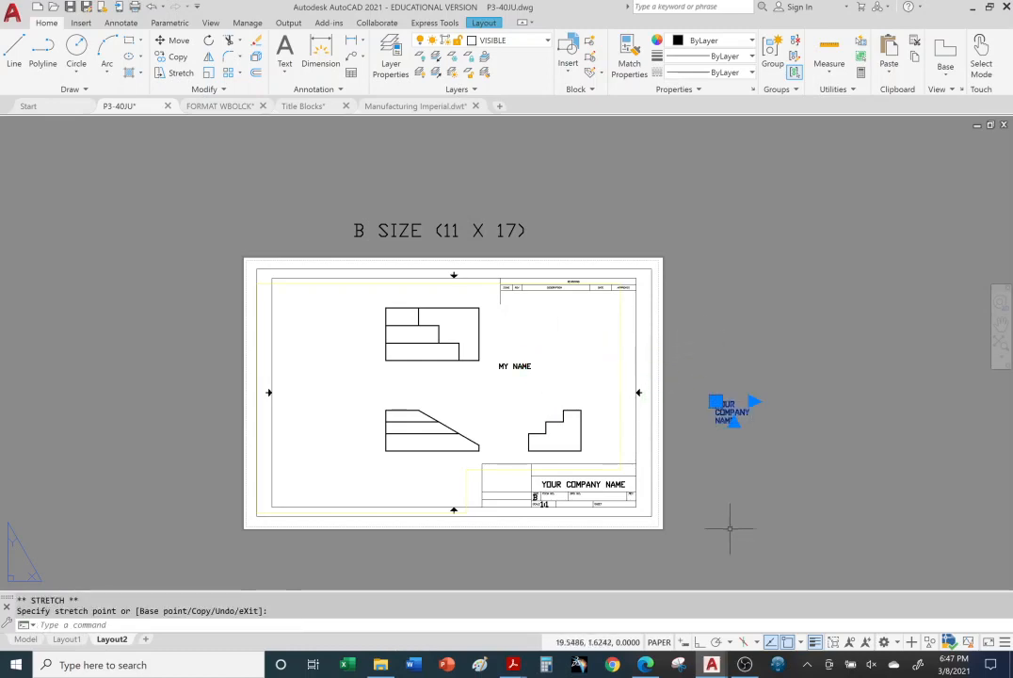
# Step: Shift the title block's "YOUR COMPANY NAME" text downward, and reposition it in the row above the size and drawing number fields
pyautogui.click(546, 484)
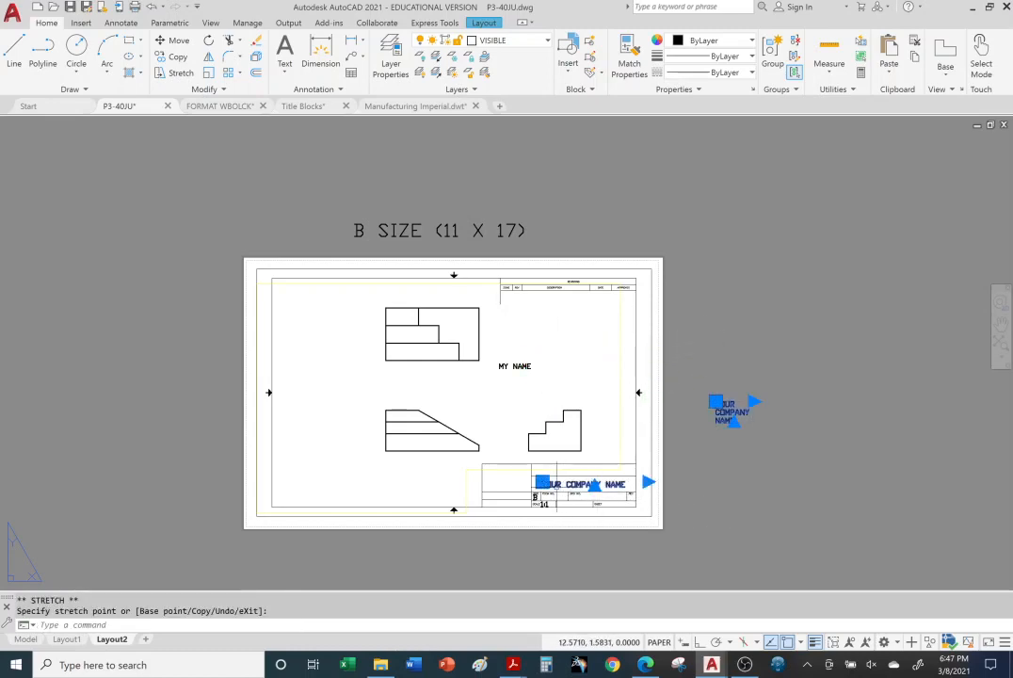
pyautogui.click(541, 482)
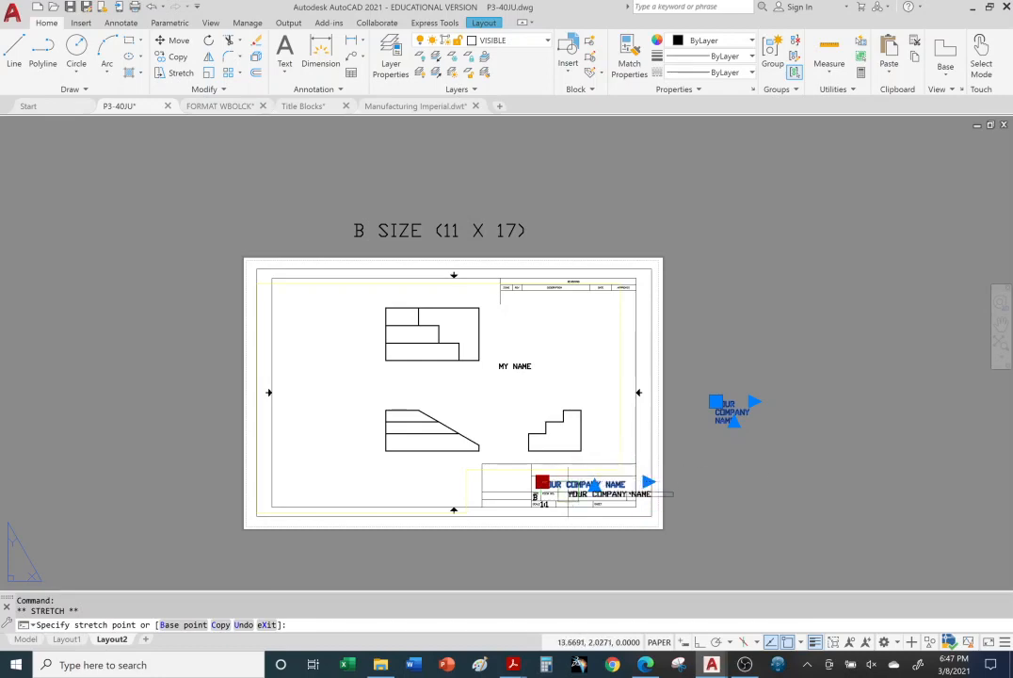
pyautogui.click(542, 482)
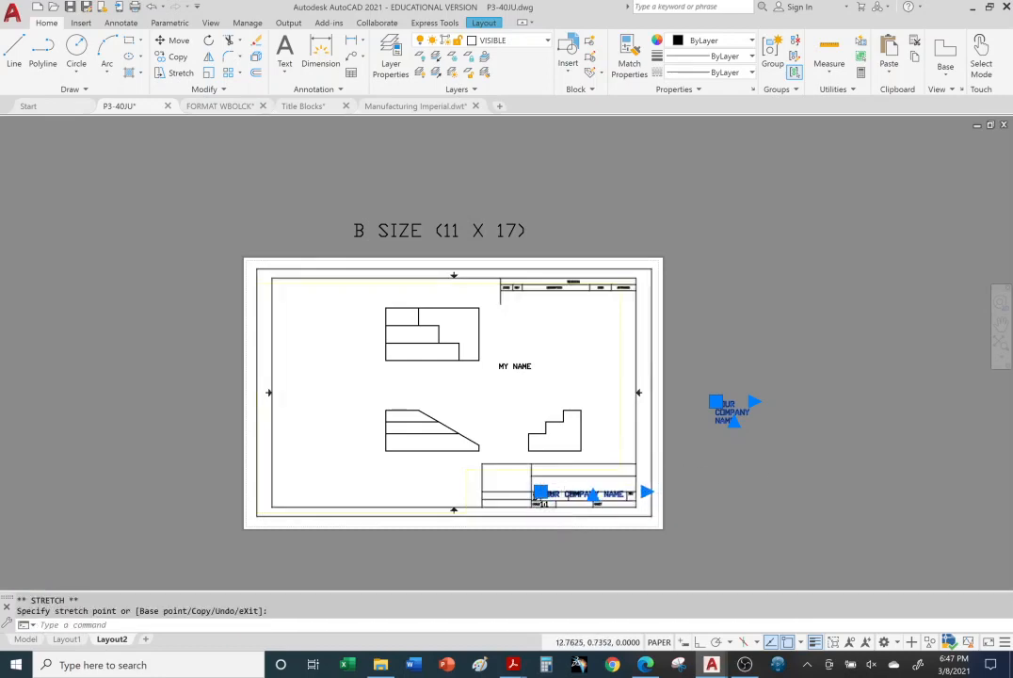
pyautogui.scroll(-2, 563, 511)
pyautogui.scroll(4, 562, 508)
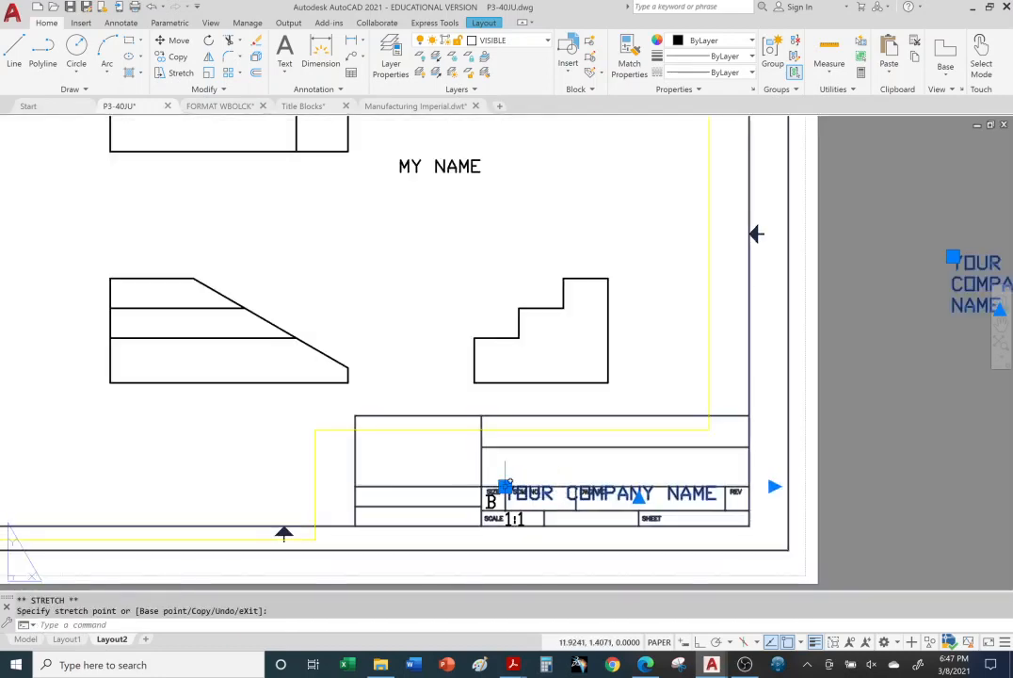
pyautogui.click(505, 462)
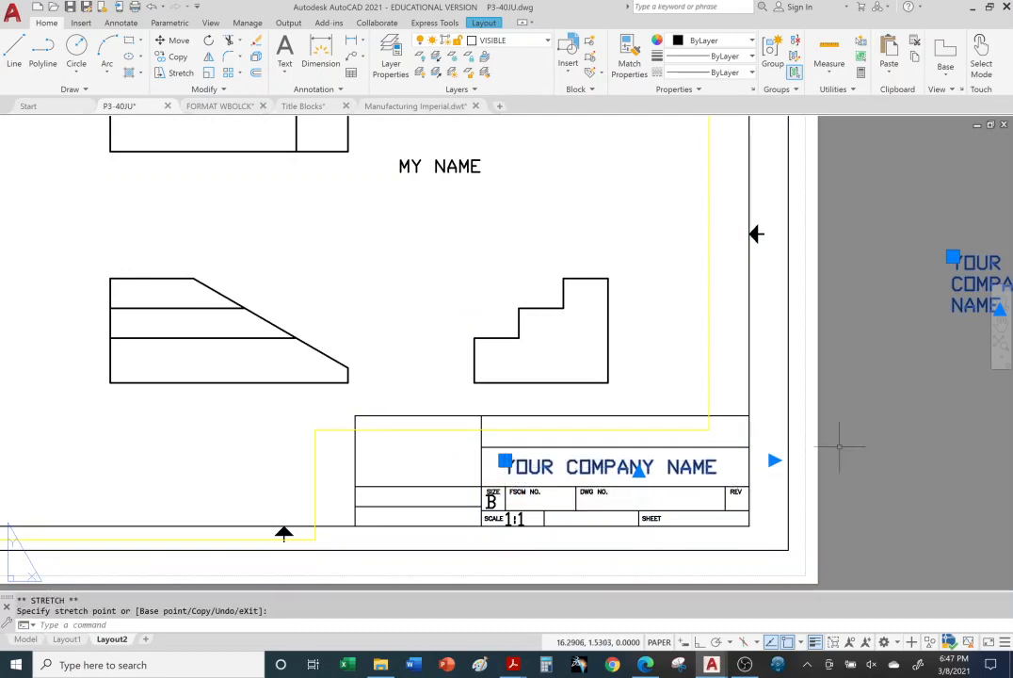
pyautogui.scroll(-1, 777, 400)
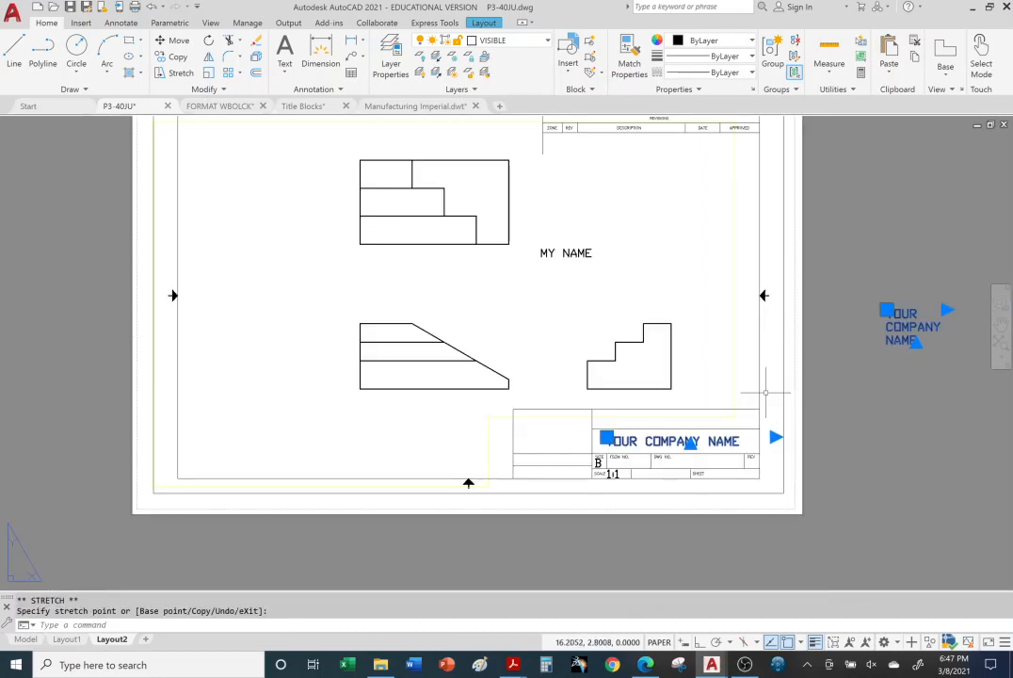
# Step: Activate model space inside the Layout2 viewport and move "MY NAME" to the gap between the top and side views
pyautogui.click(552, 260)
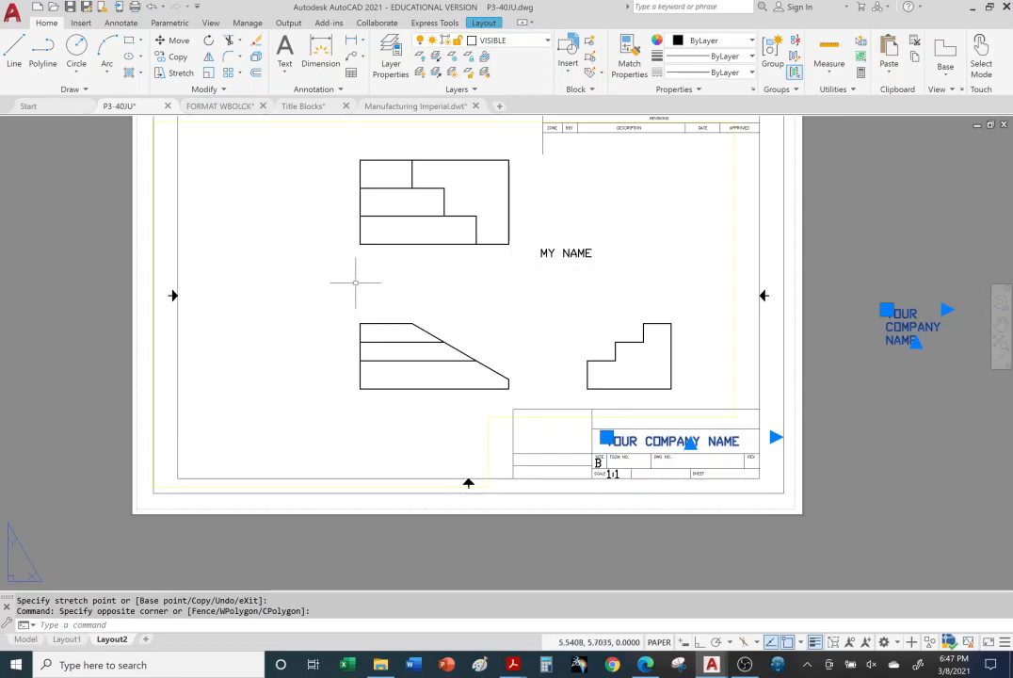
pyautogui.doubleClick(338, 279)
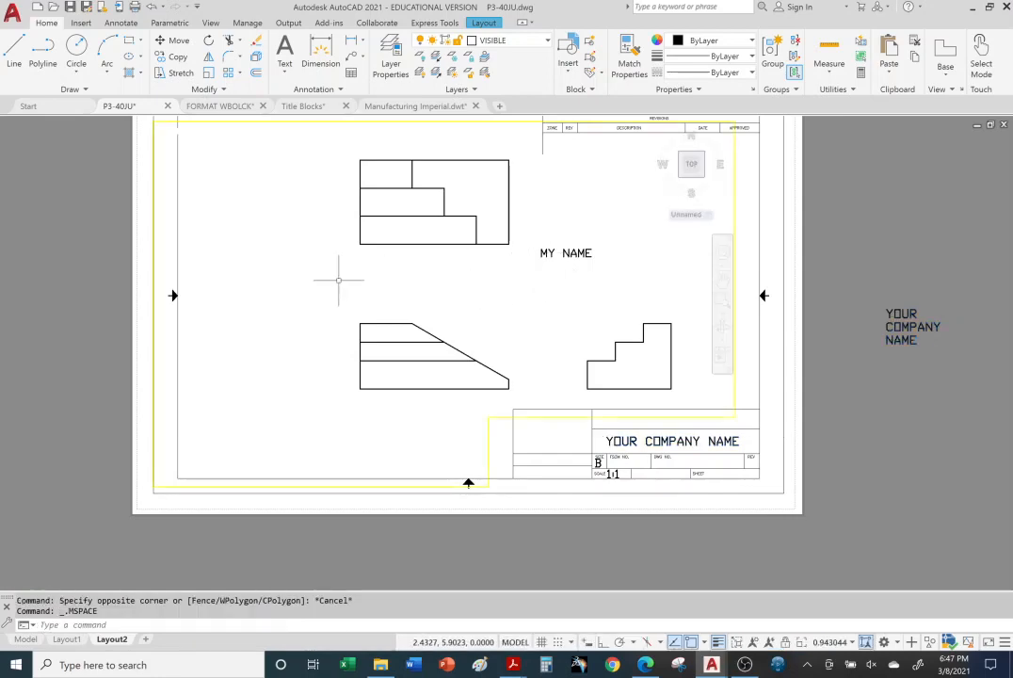
pyautogui.click(543, 253)
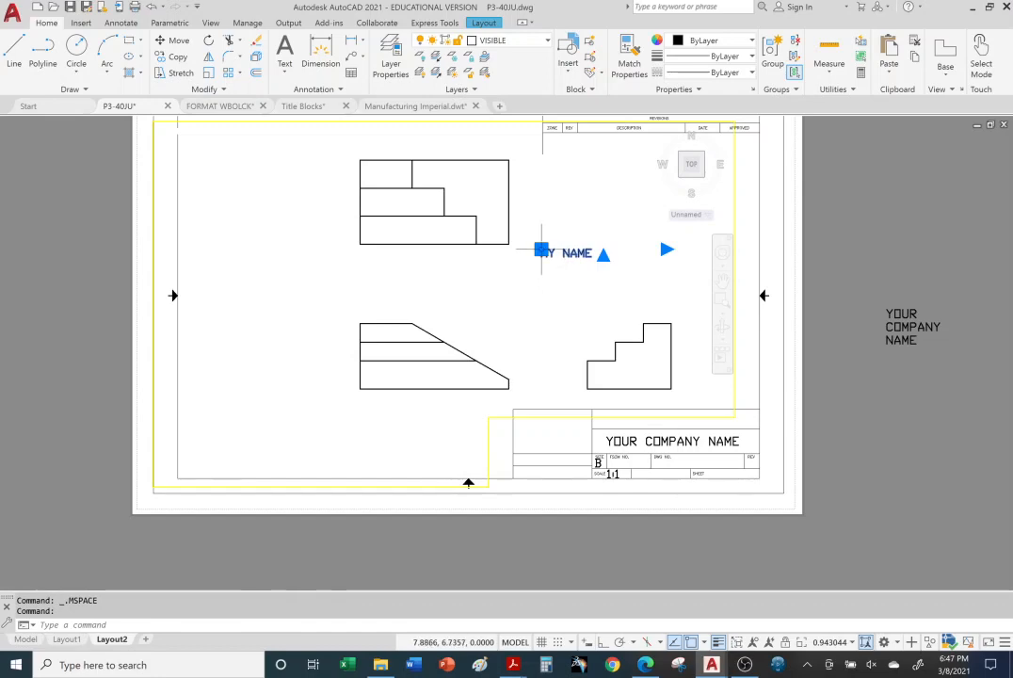
pyautogui.click(541, 250)
pyautogui.click(523, 279)
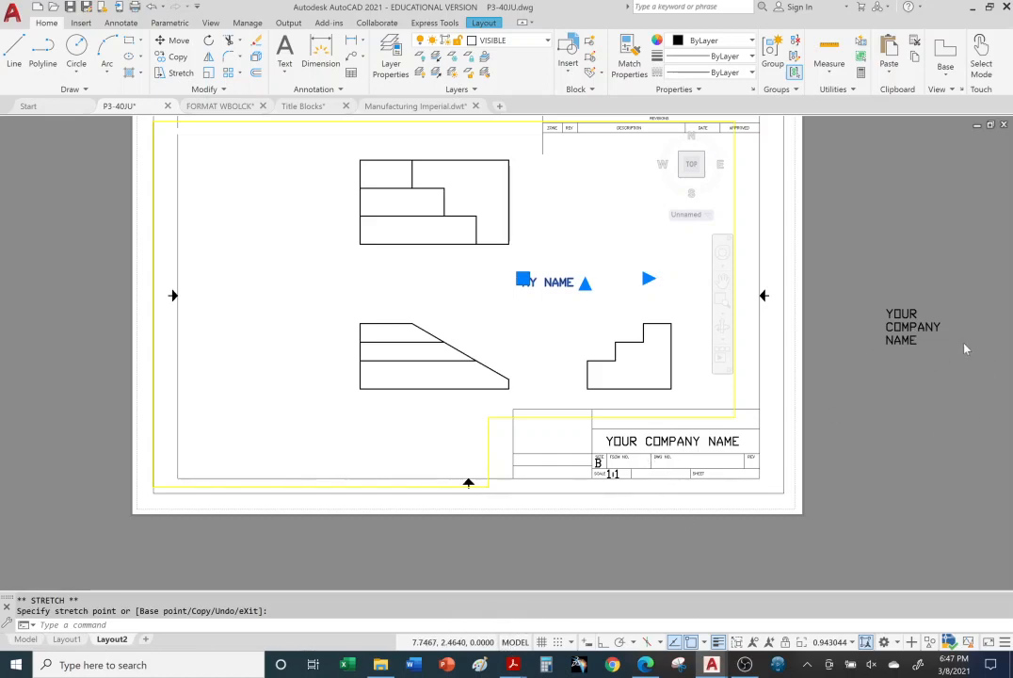
# Step: Return Layout2 to paper space and reposition the loose "YOUR COMPANY NAME" text outside the sheet, leaving it deselected
pyautogui.click(516, 644)
pyautogui.click(899, 313)
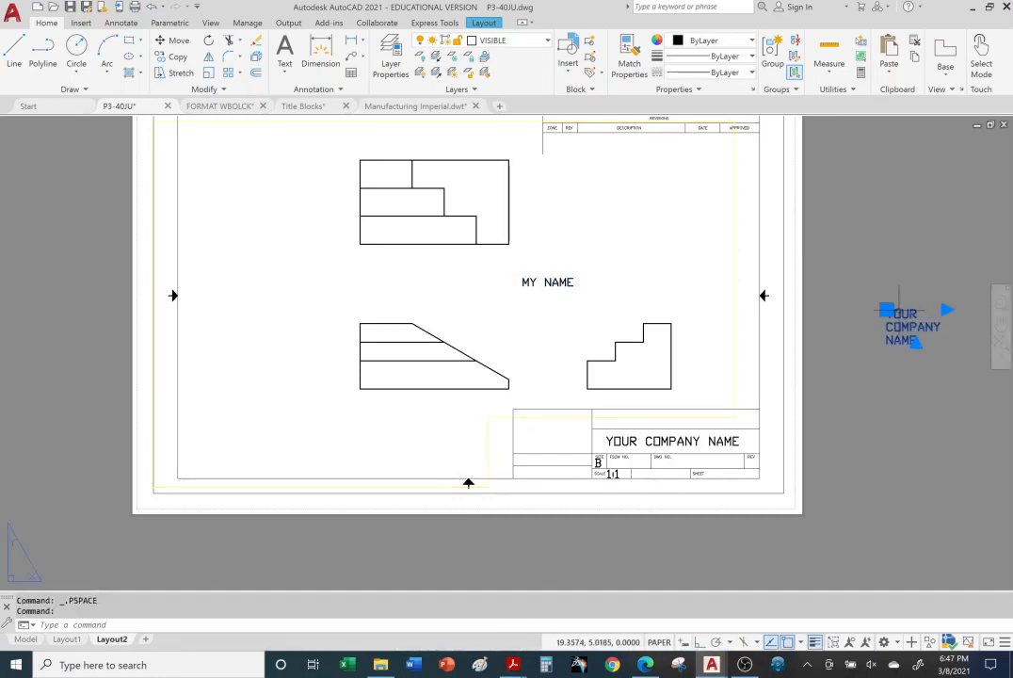
pyautogui.click(886, 310)
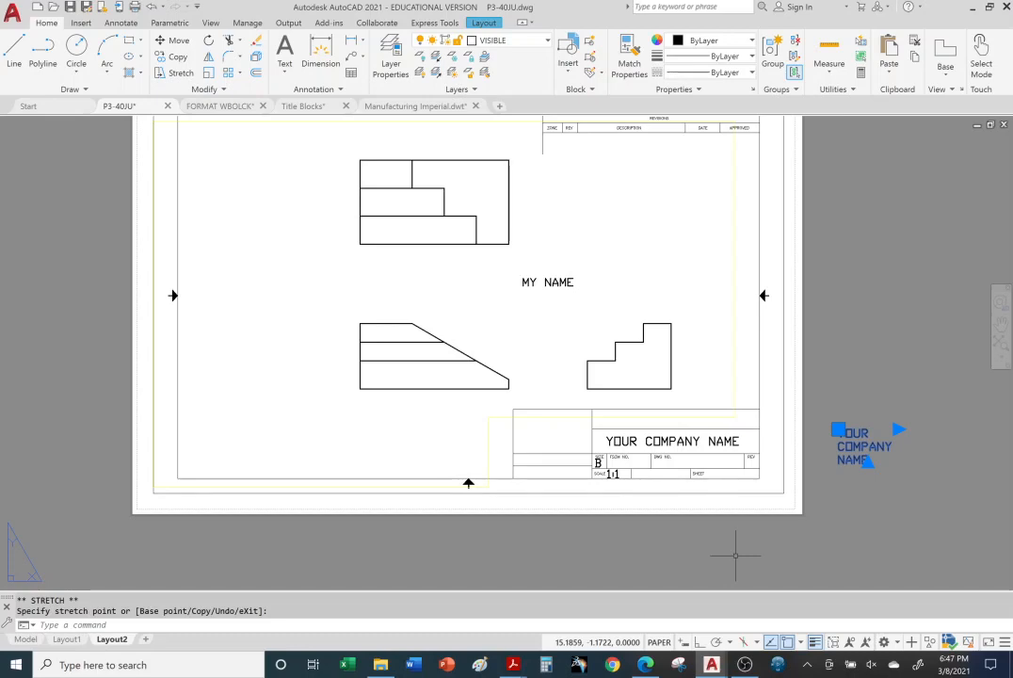
pyautogui.press('Escape')
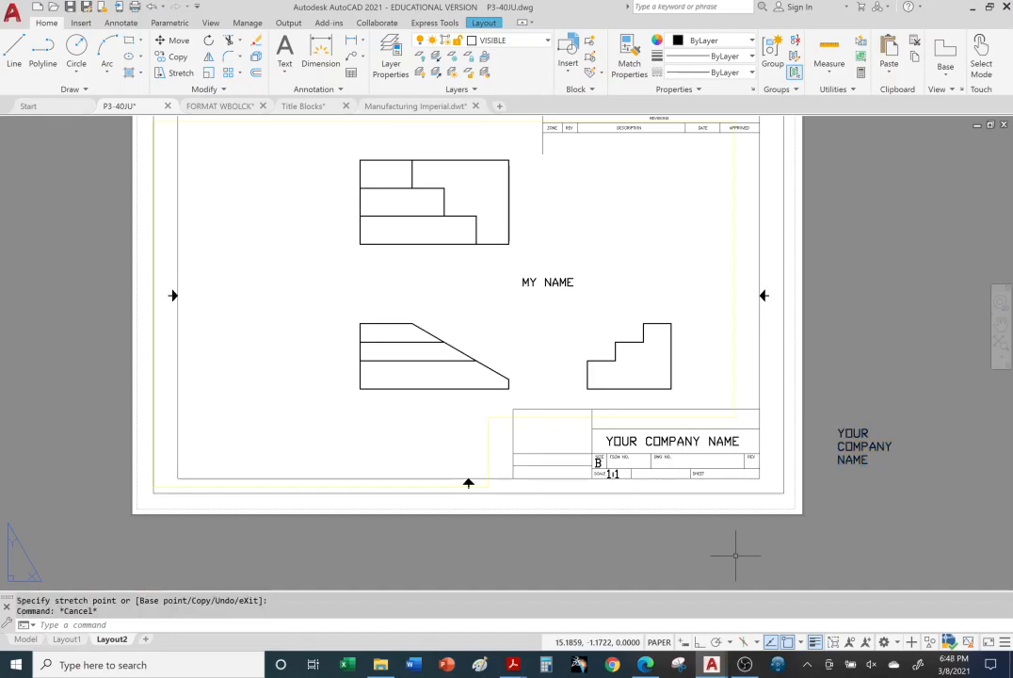
# Step: Switch to the Title Blocks PDF in Acrobat Reader and review the pages on copying title blocks, layout tabs and viewport scaling
pyautogui.moveTo(515, 659)
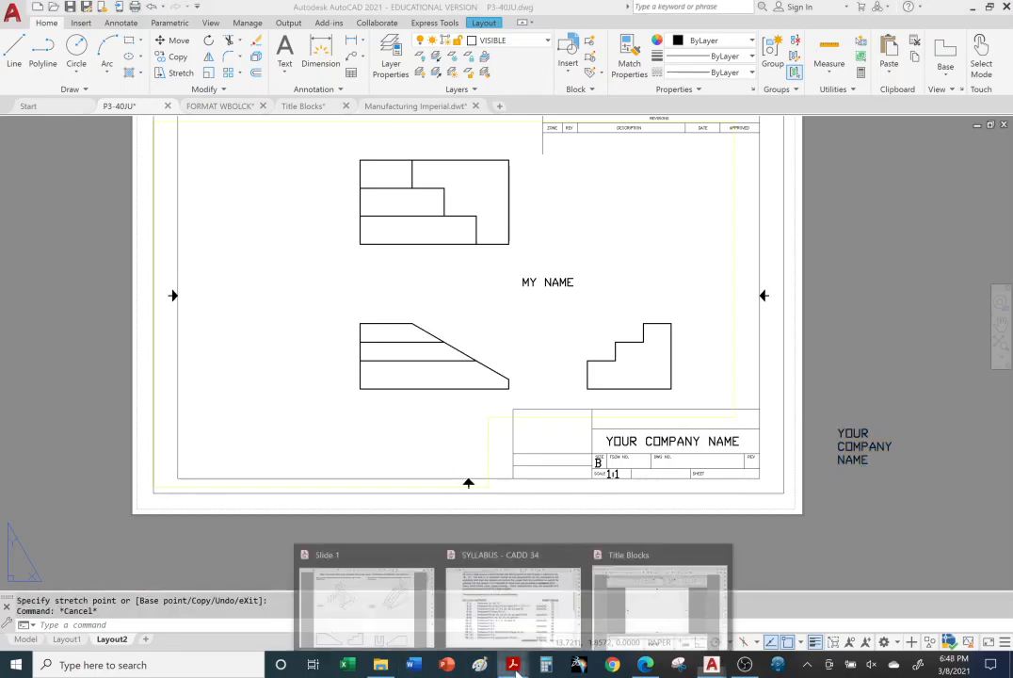
pyautogui.click(657, 598)
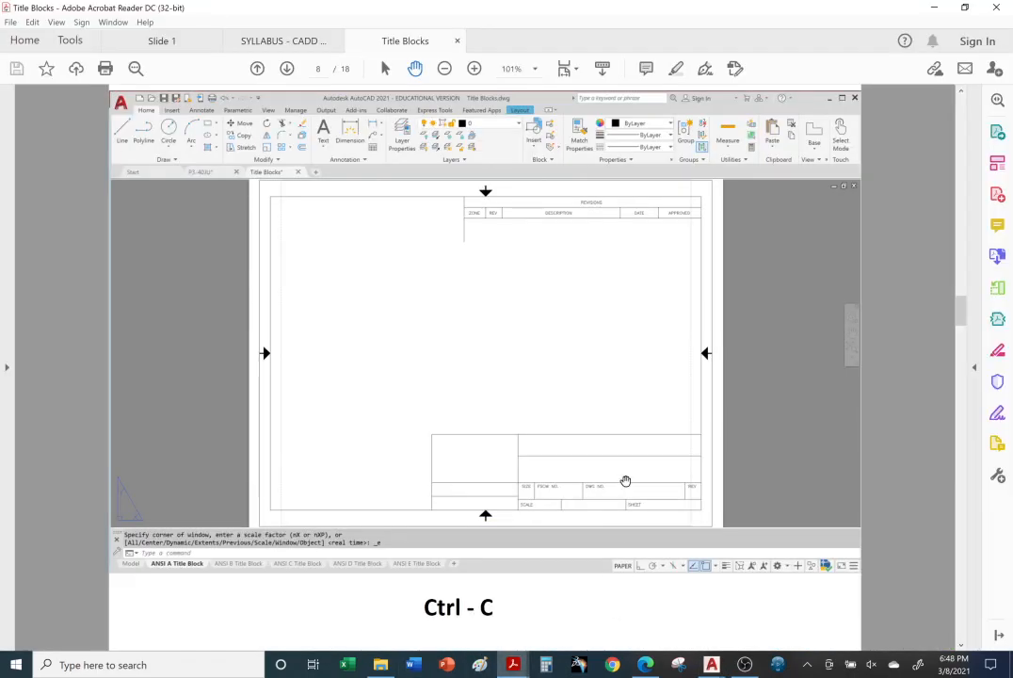
pyautogui.scroll(2, 535, 484)
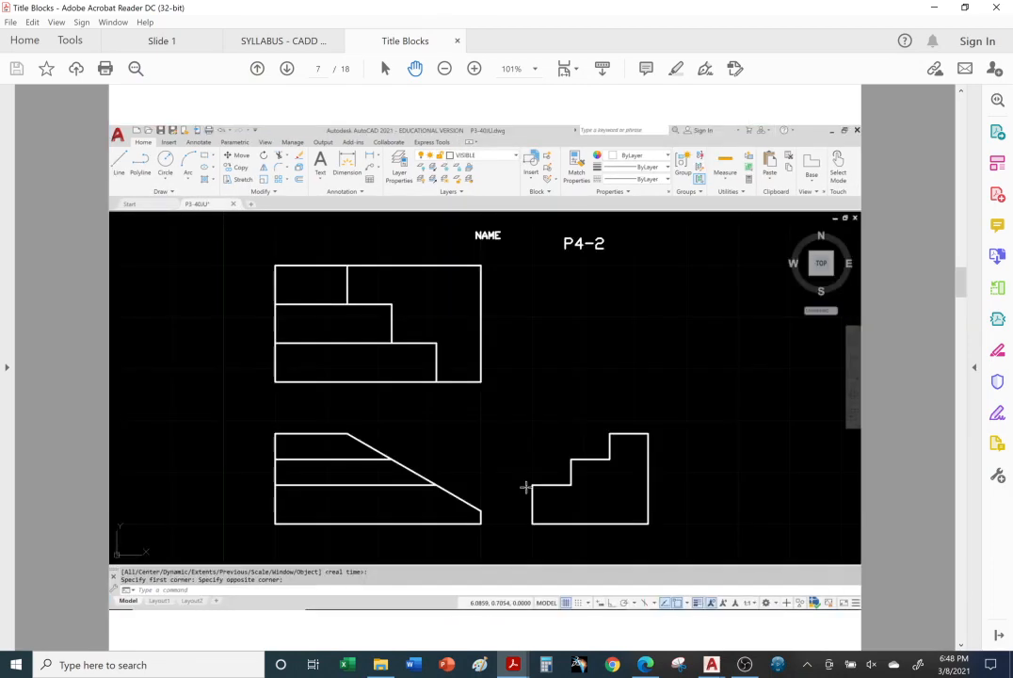
pyautogui.scroll(-2, 524, 487)
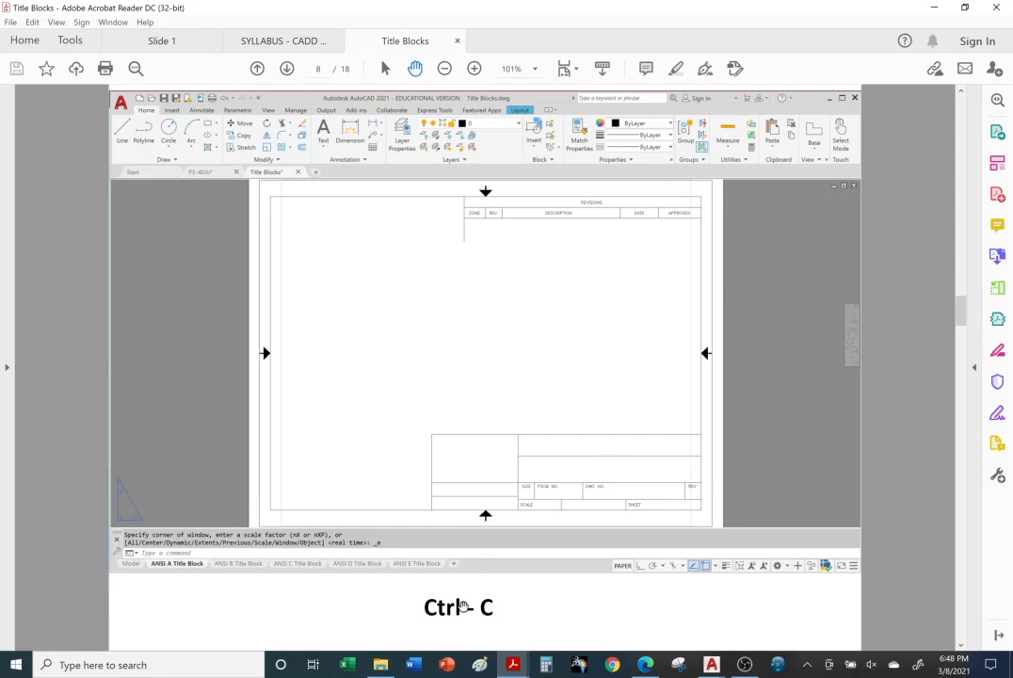
pyautogui.scroll(-1, 465, 604)
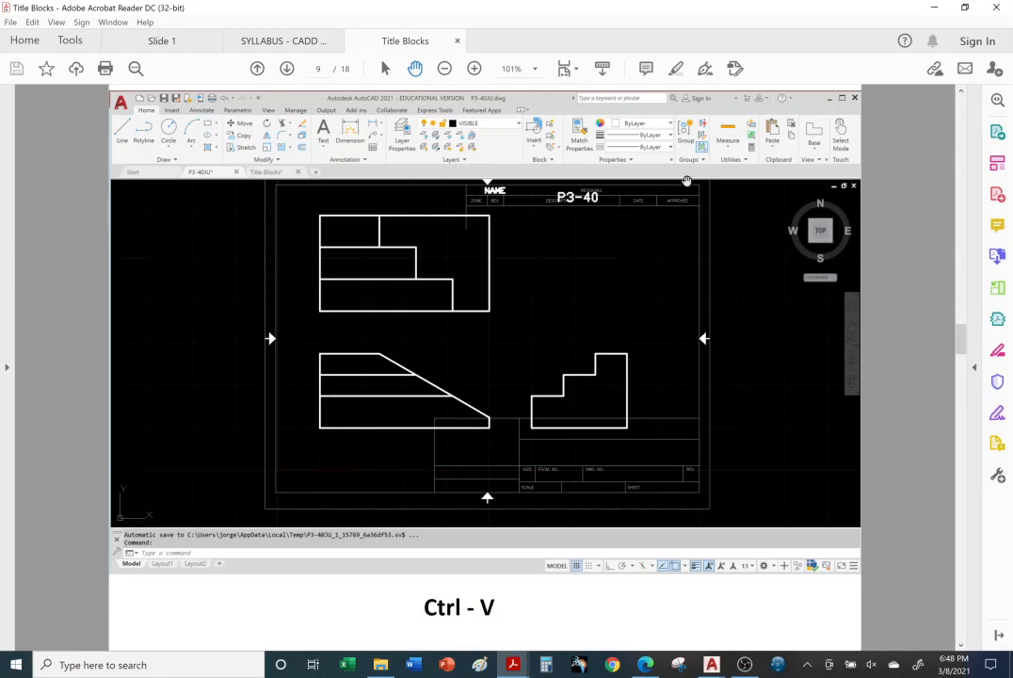
pyautogui.scroll(-1, 484, 367)
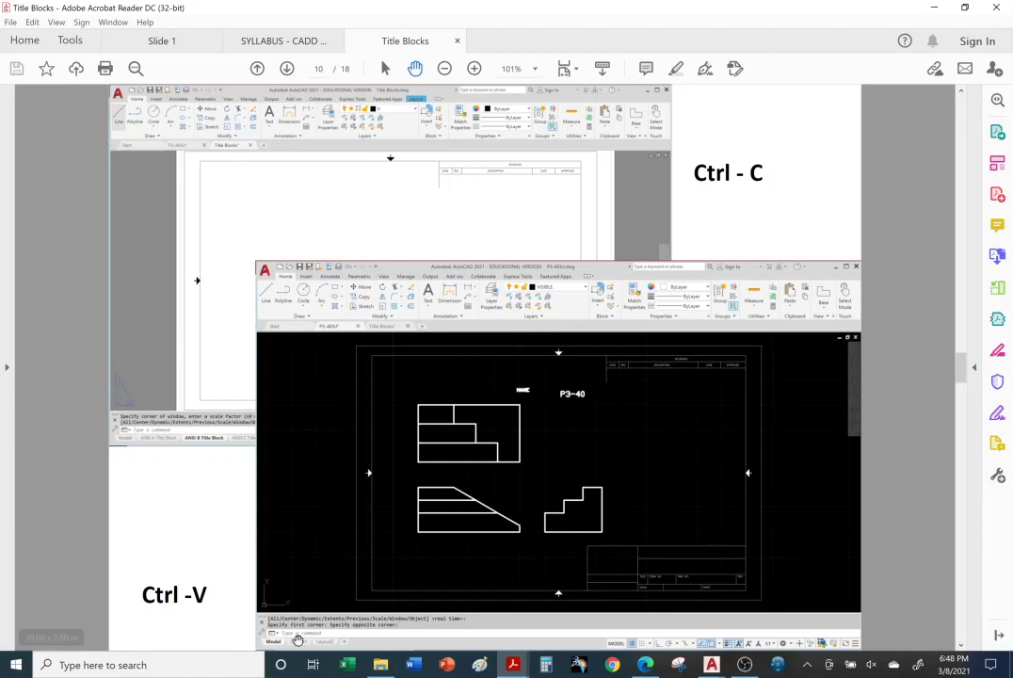
pyautogui.scroll(-2, 264, 565)
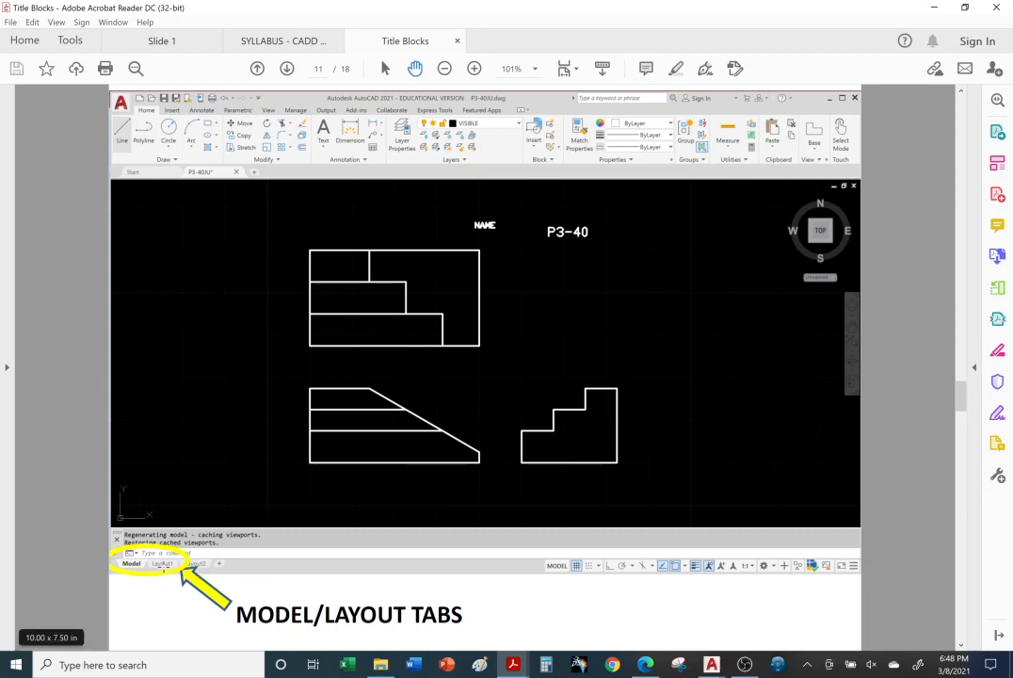
pyautogui.scroll(-2, 164, 568)
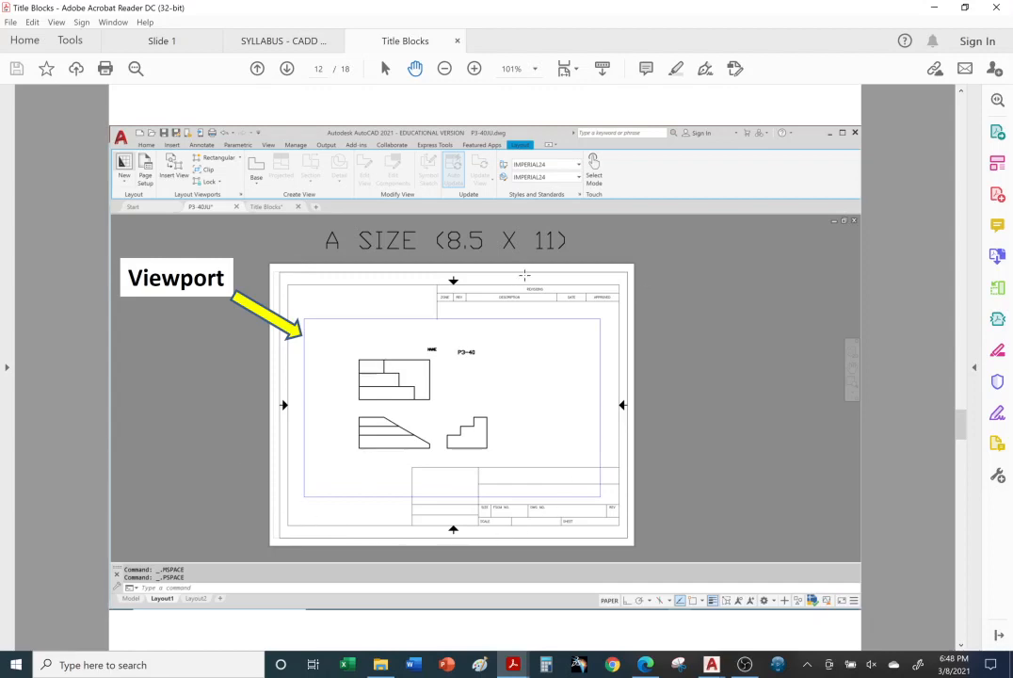
pyautogui.scroll(-2, 485, 367)
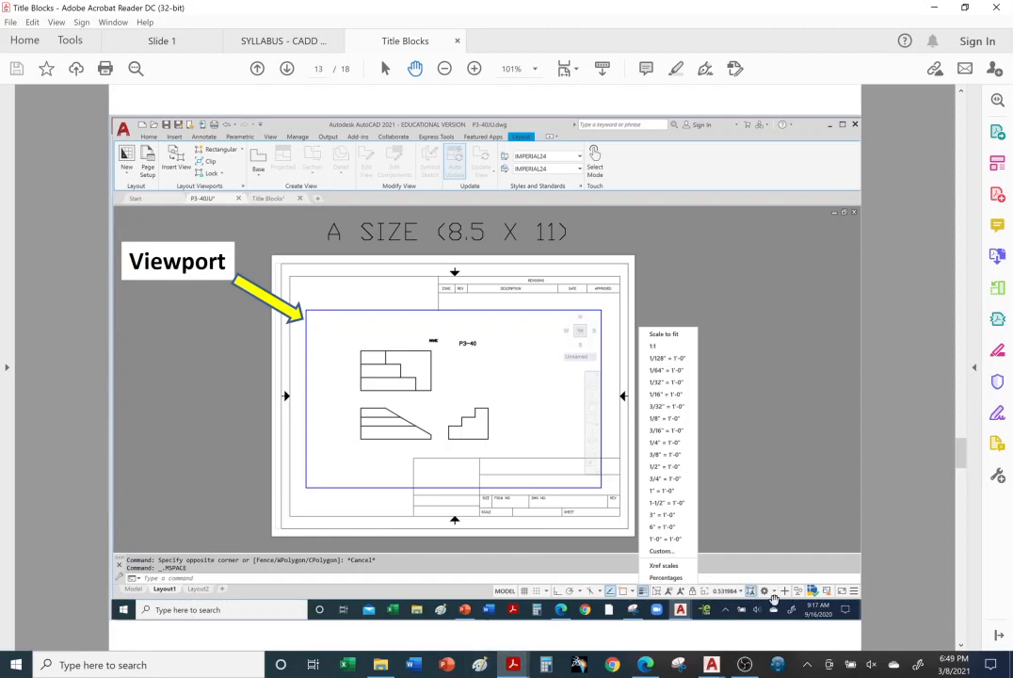
# Step: Switch back to the P3-40JU drawing in AutoCAD, look over both layouts, and permanently delete Layout2
pyautogui.click(713, 670)
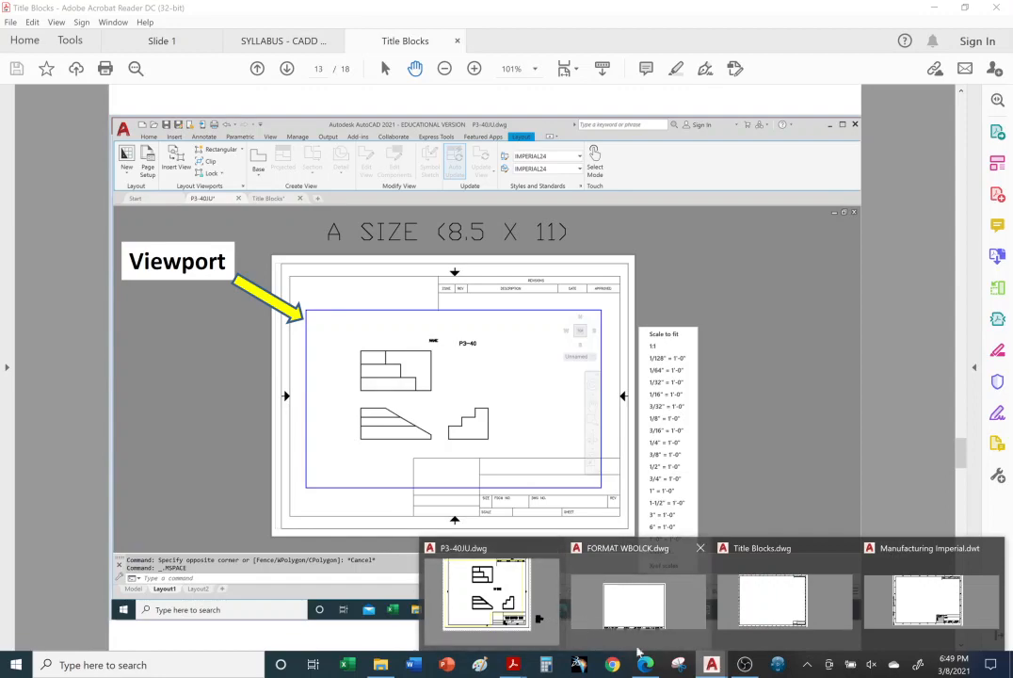
pyautogui.click(539, 626)
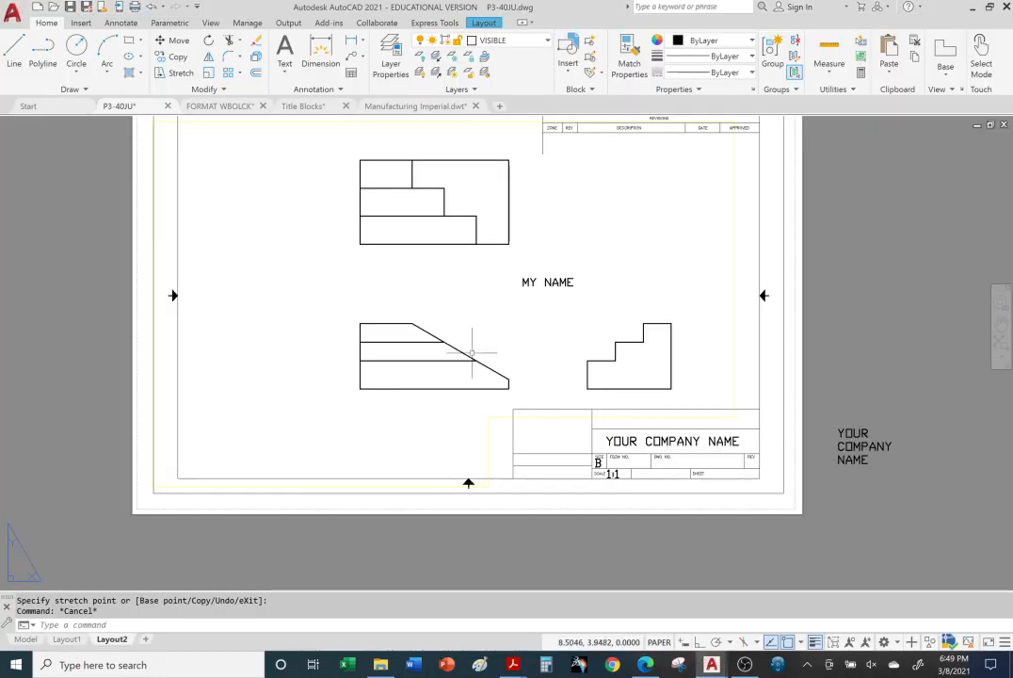
pyautogui.moveTo(472, 233); pyautogui.dragTo(472, 276, button='middle')
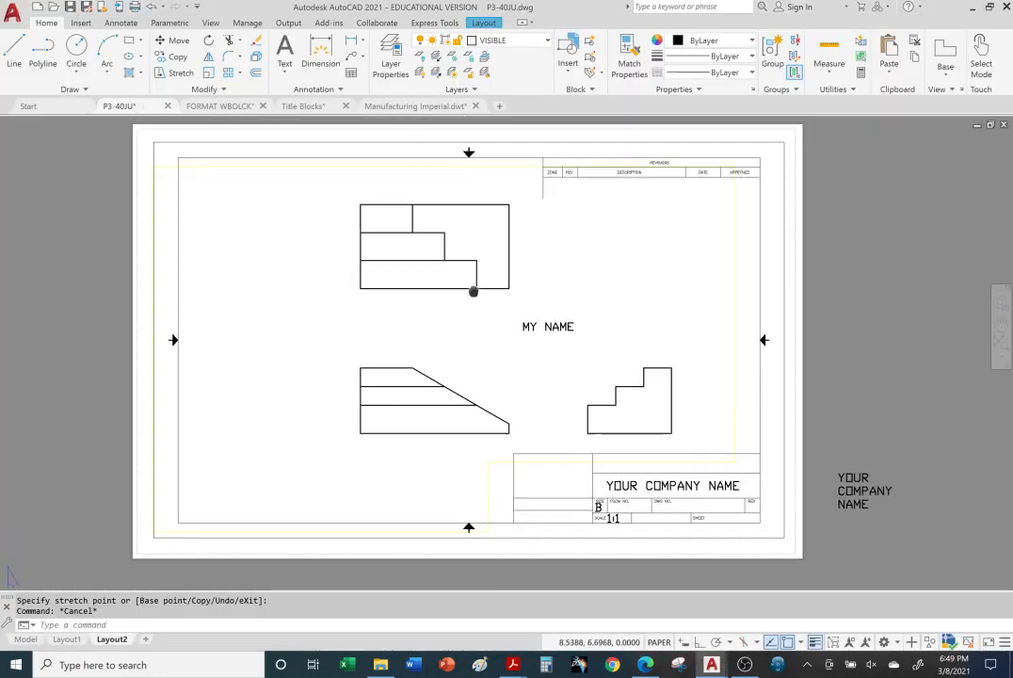
pyautogui.click(68, 640)
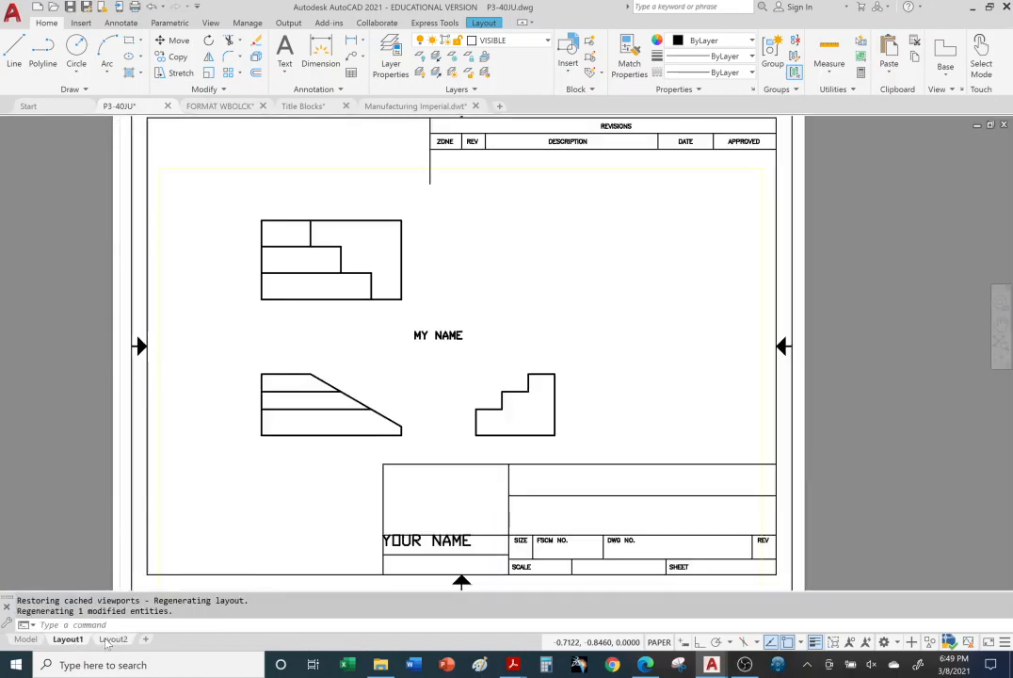
pyautogui.click(111, 641)
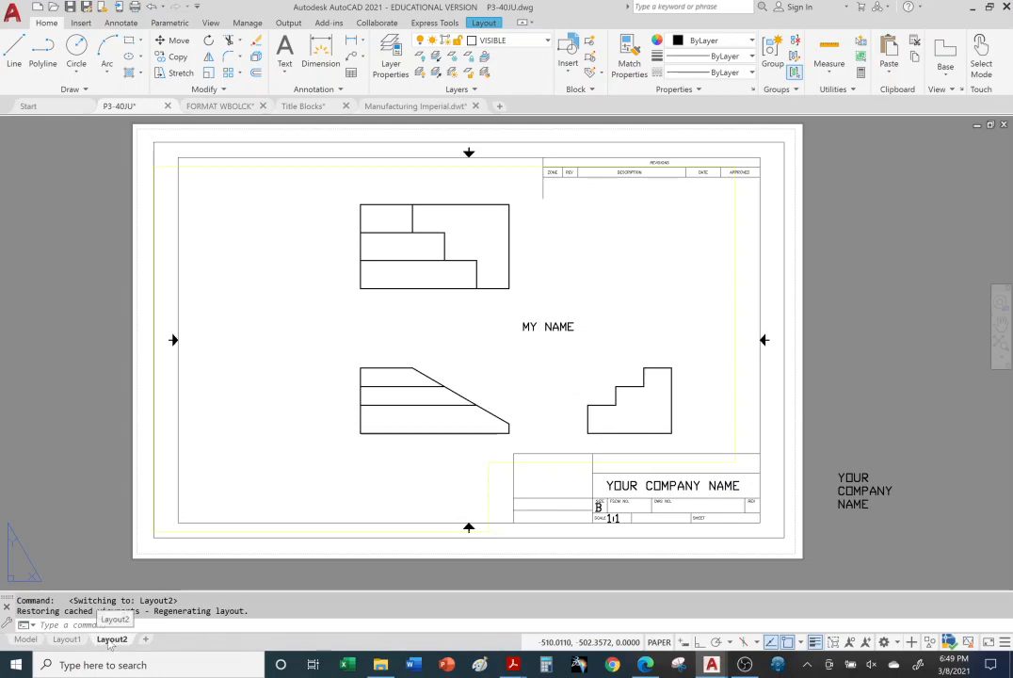
pyautogui.rightClick(111, 640)
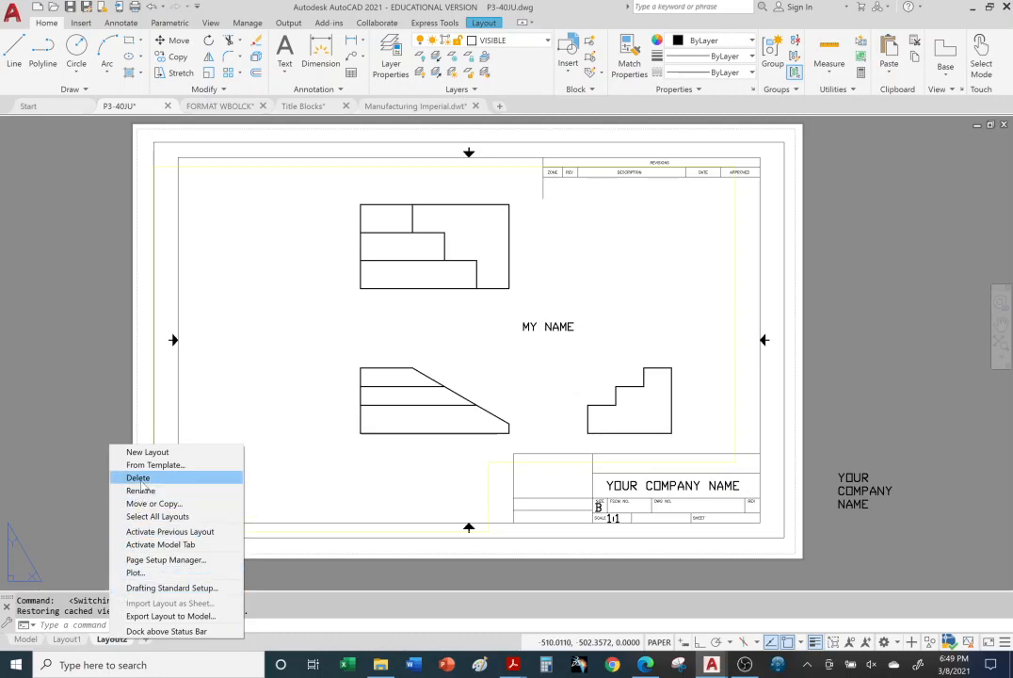
pyautogui.click(138, 479)
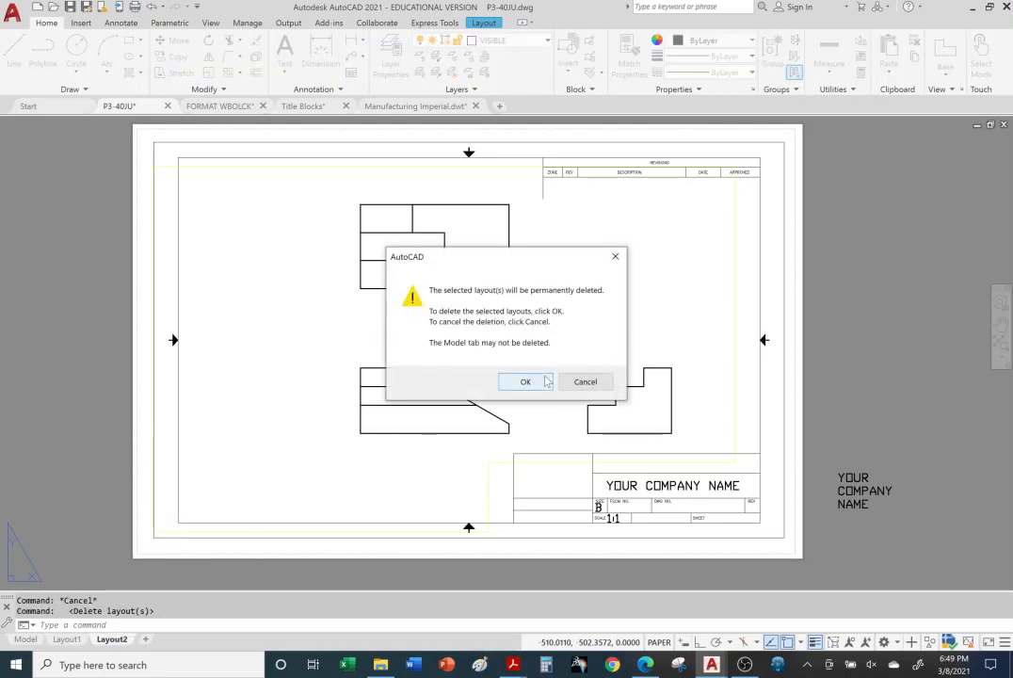
pyautogui.click(542, 380)
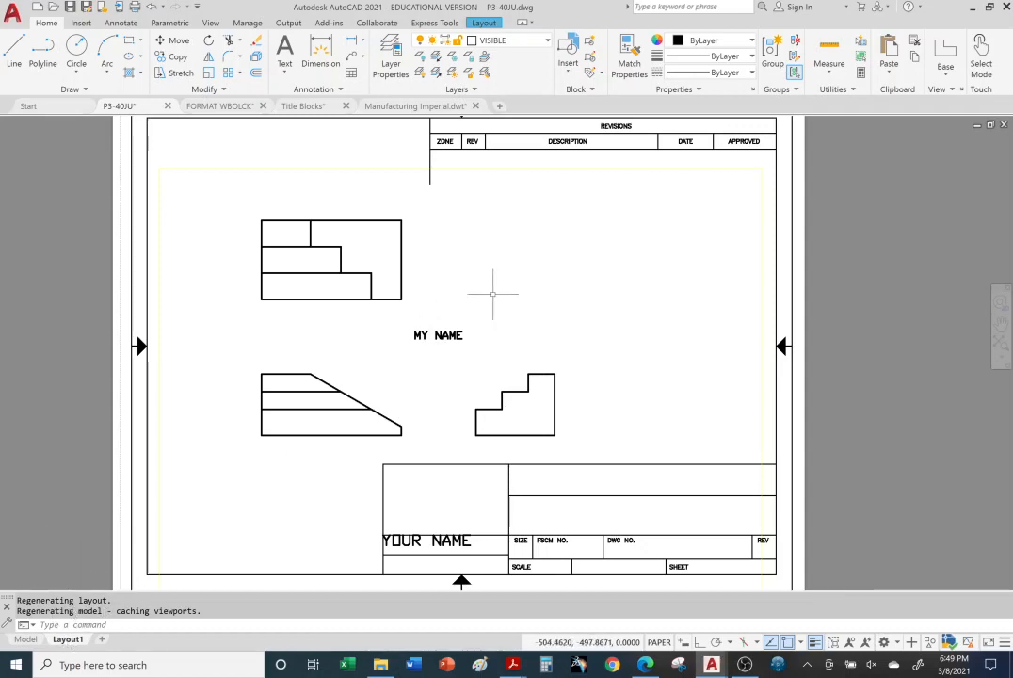
# Step: Open Layout1's page setup for modification through the Page Setup Manager, acknowledging the plotter configuration warning
pyautogui.scroll(2, 549, 330)
pyautogui.scroll(-4, 550, 339)
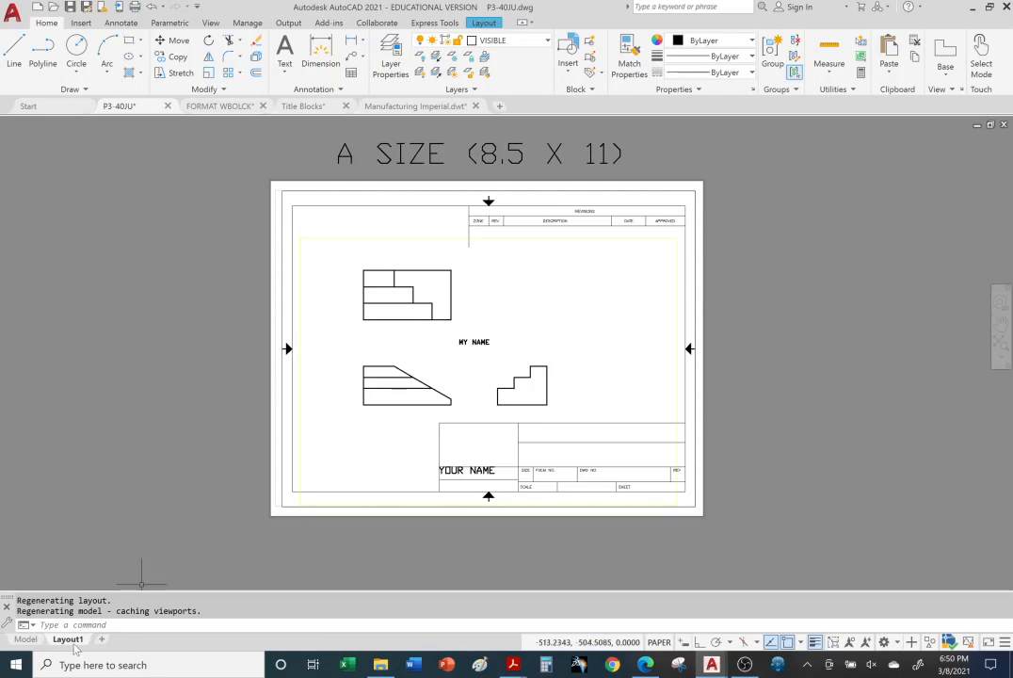
pyautogui.rightClick(70, 641)
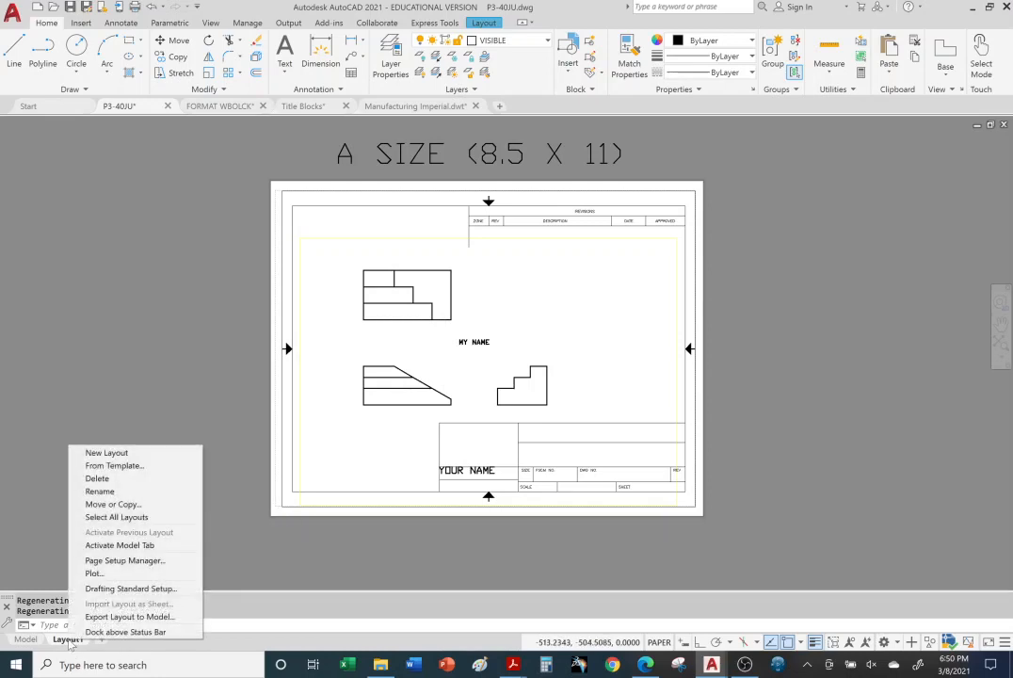
pyautogui.click(108, 562)
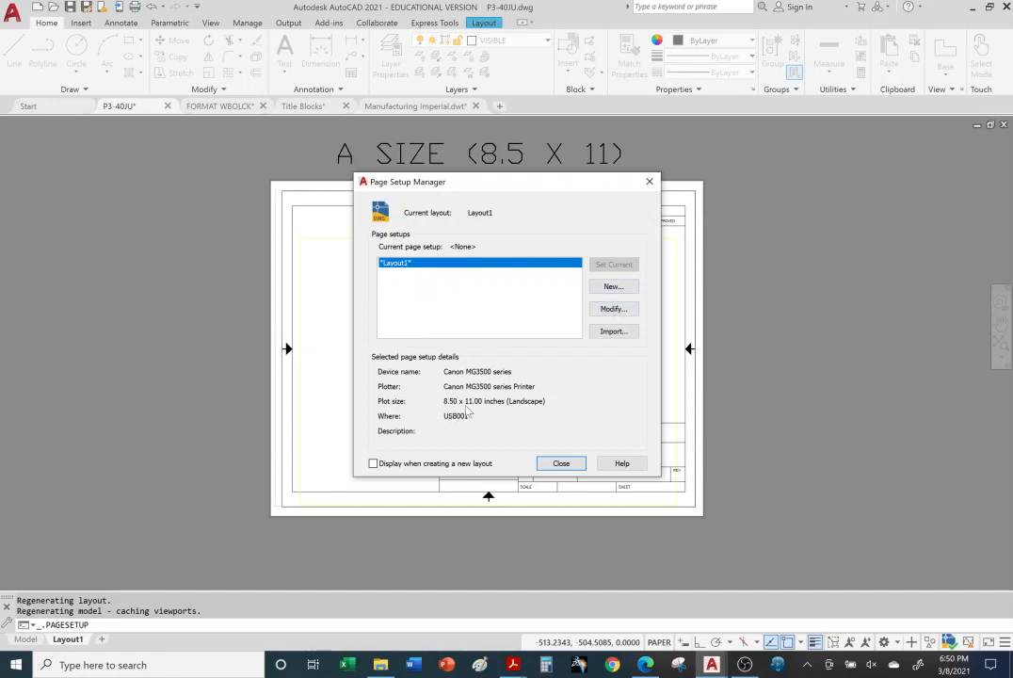
pyautogui.click(602, 314)
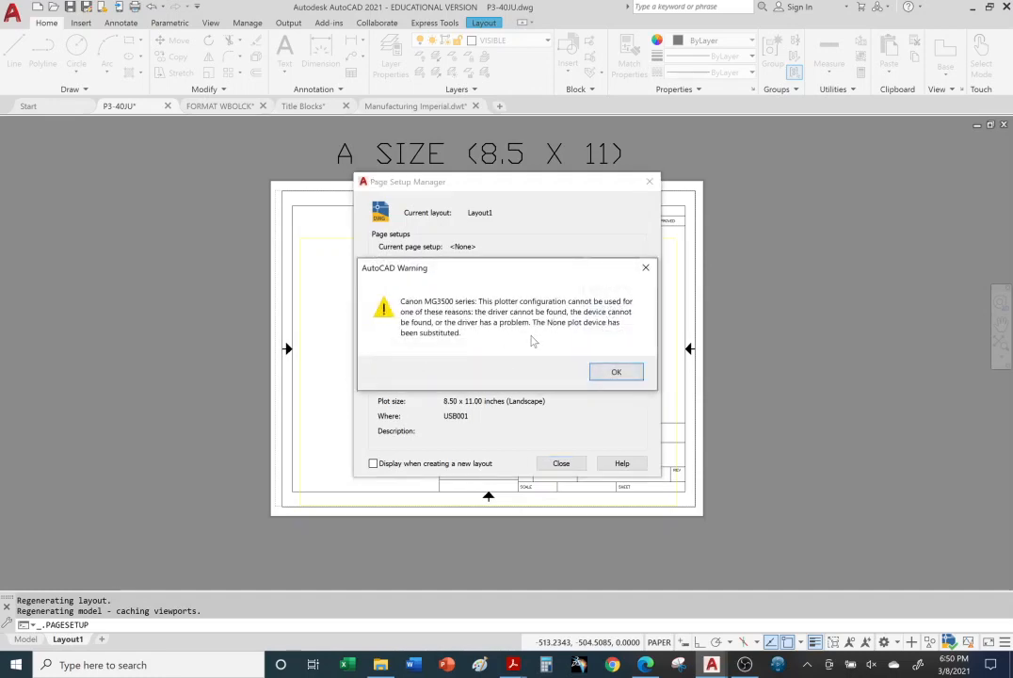
pyautogui.click(621, 373)
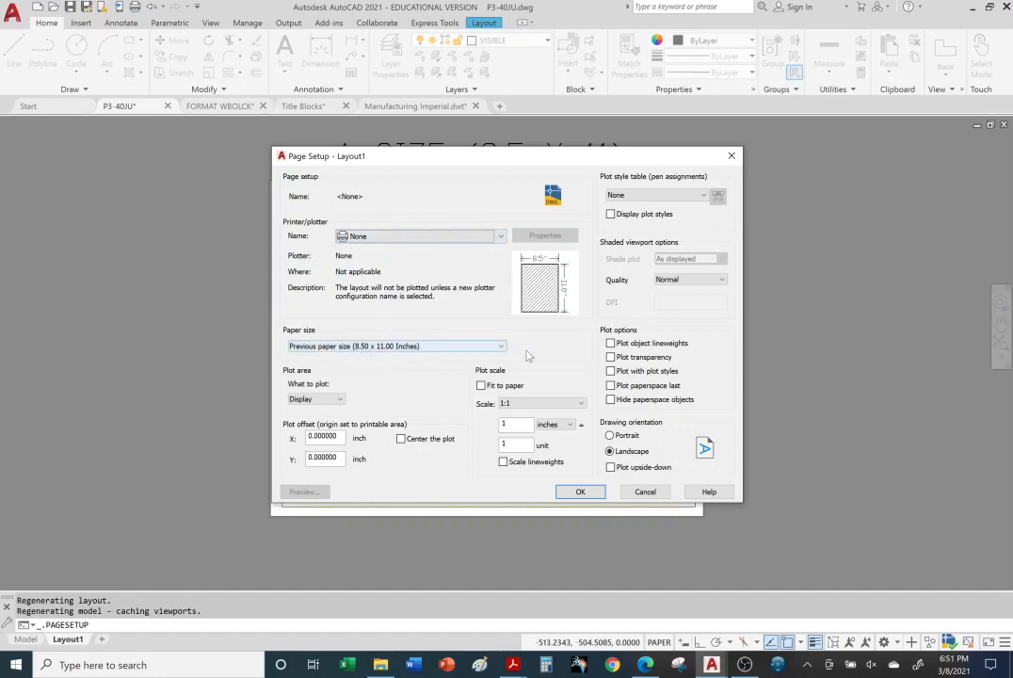
# Step: Review the available printers and plotters and the paper sizes offered with the plotter set to None
pyautogui.click(502, 347)
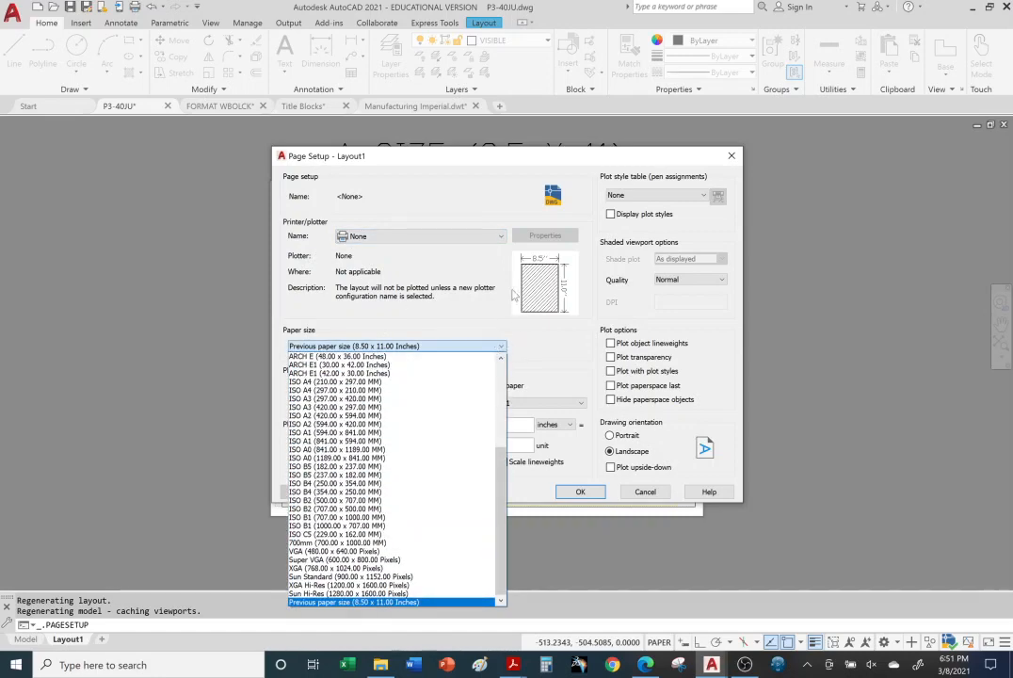
pyautogui.click(501, 240)
pyautogui.click(500, 240)
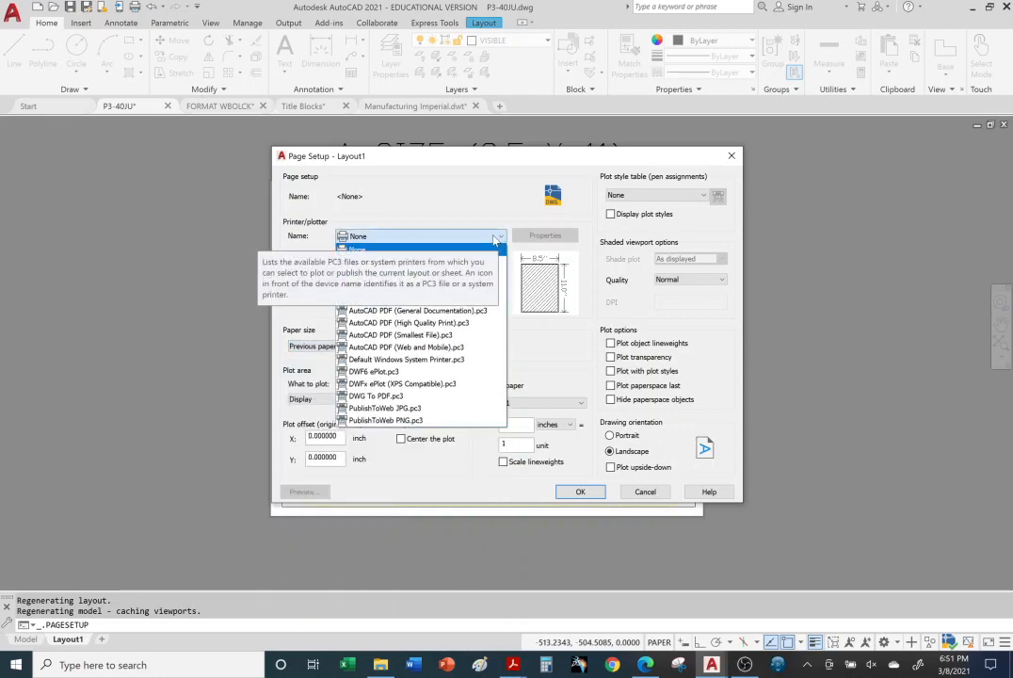
pyautogui.click(494, 240)
pyautogui.click(500, 240)
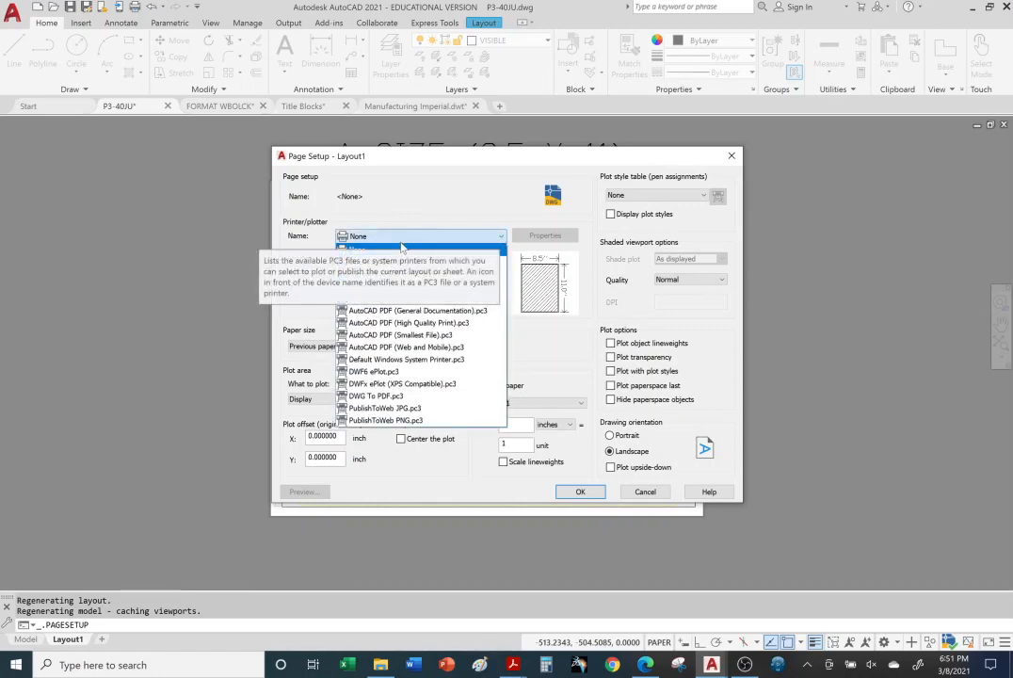
pyautogui.click(400, 251)
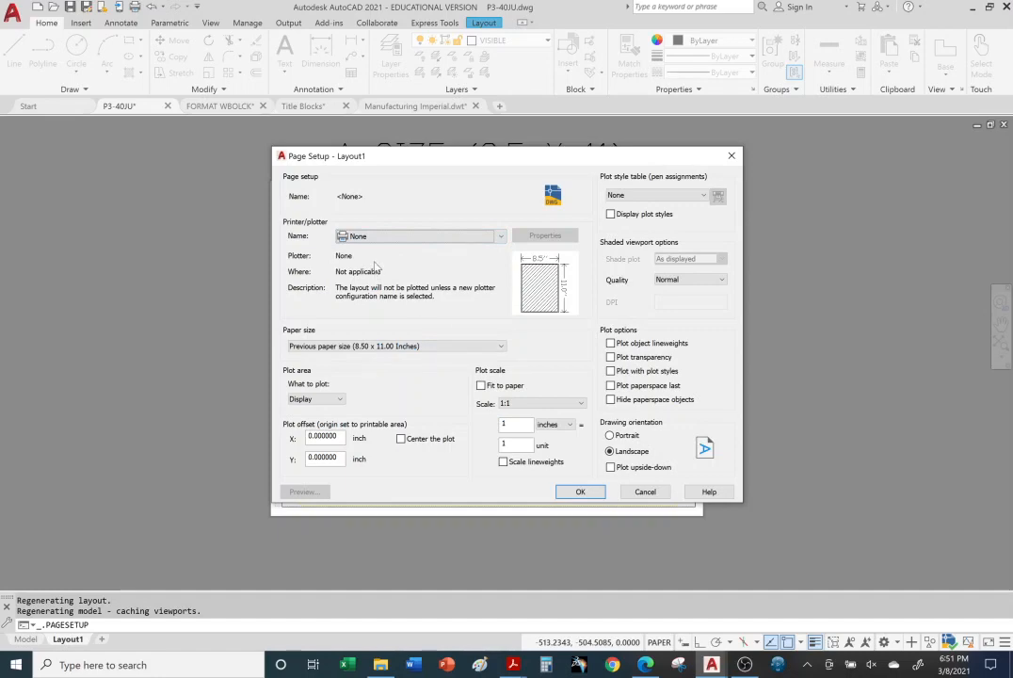
pyautogui.click(501, 346)
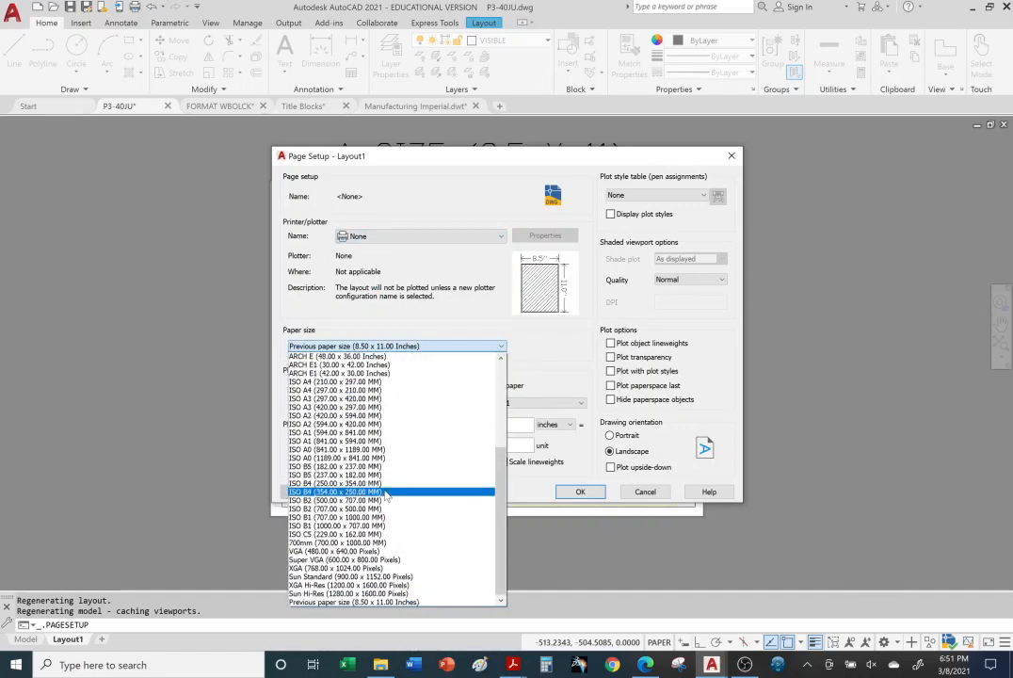
pyautogui.scroll(6, 386, 496)
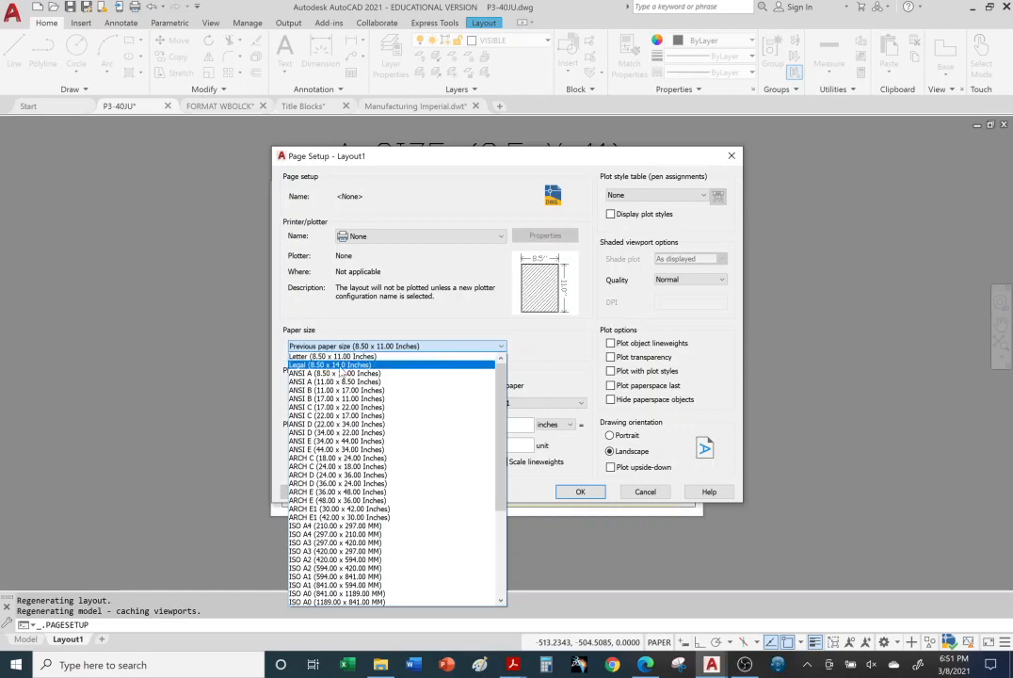
pyautogui.scroll(-3, 372, 409)
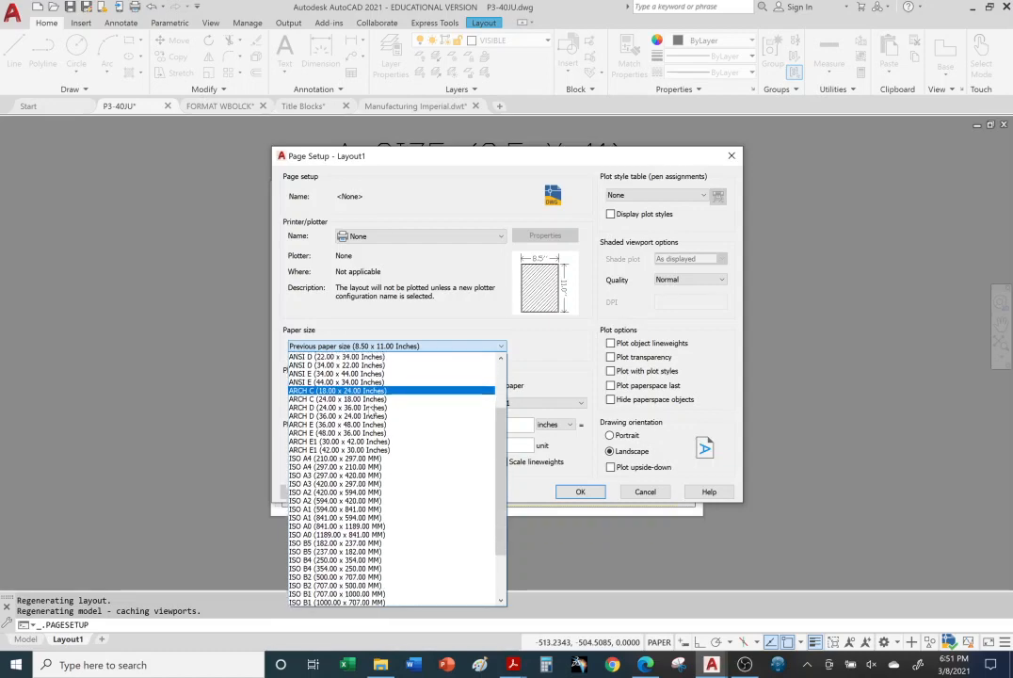
pyautogui.scroll(-3, 372, 408)
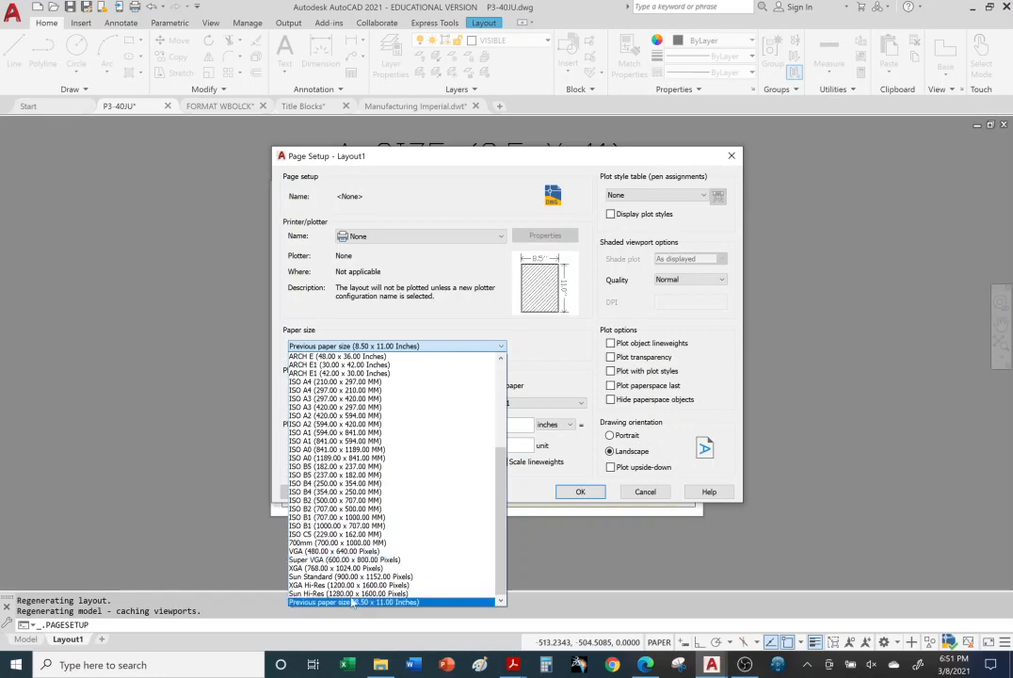
pyautogui.scroll(6, 372, 518)
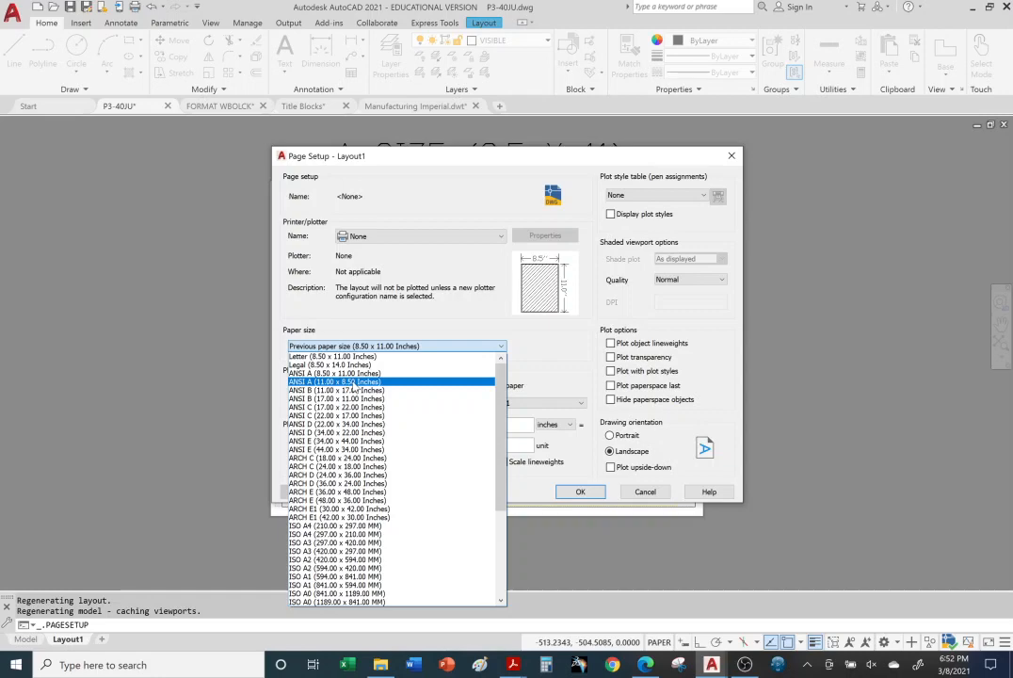
pyautogui.scroll(-5, 367, 485)
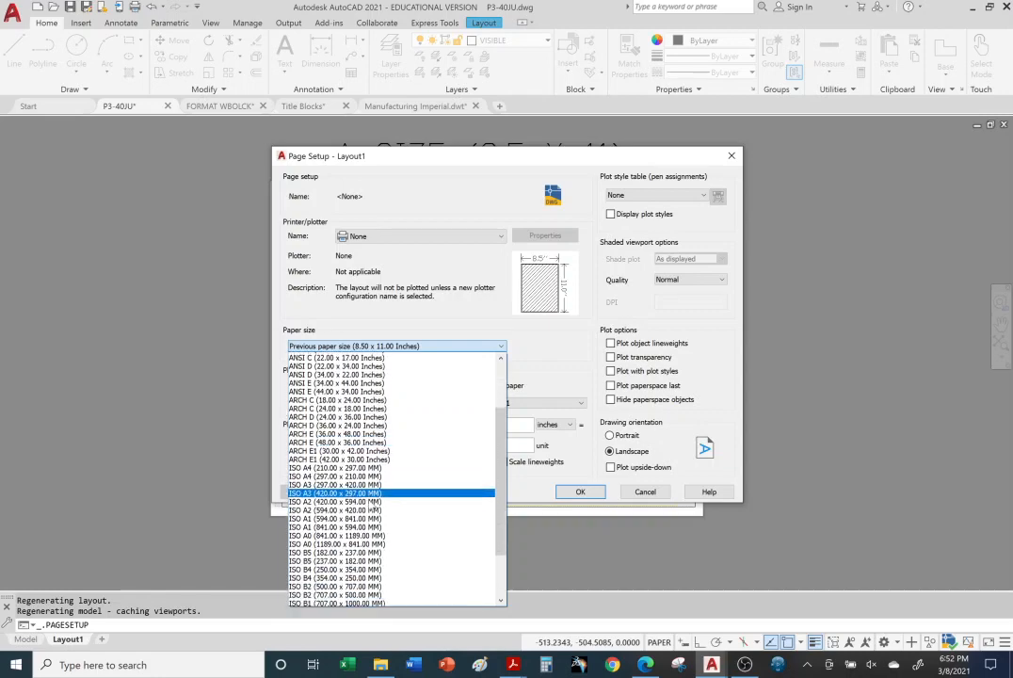
pyautogui.scroll(5, 372, 500)
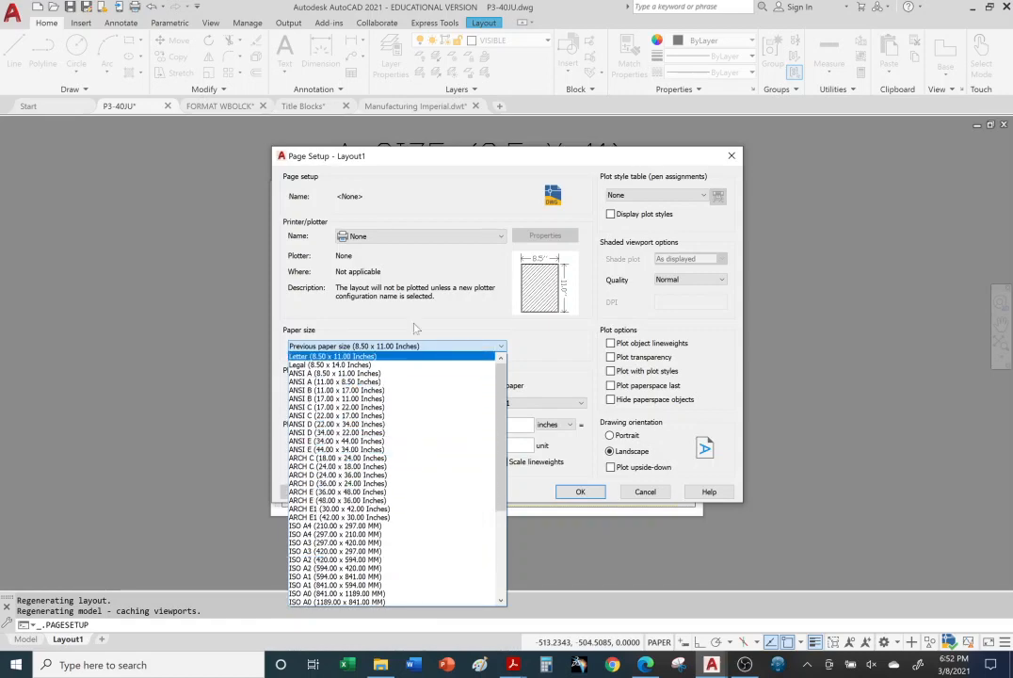
# Step: Set the printer/plotter for Layout1 to DWF6 ePlot.pc3
pyautogui.click(495, 235)
pyautogui.click(499, 236)
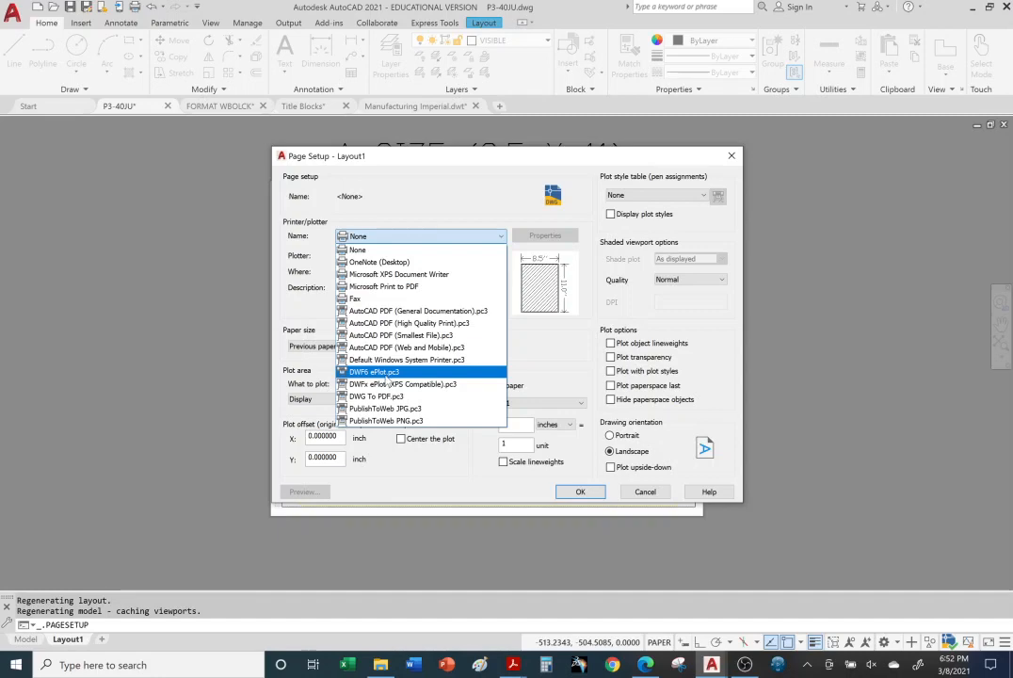
pyautogui.click(387, 376)
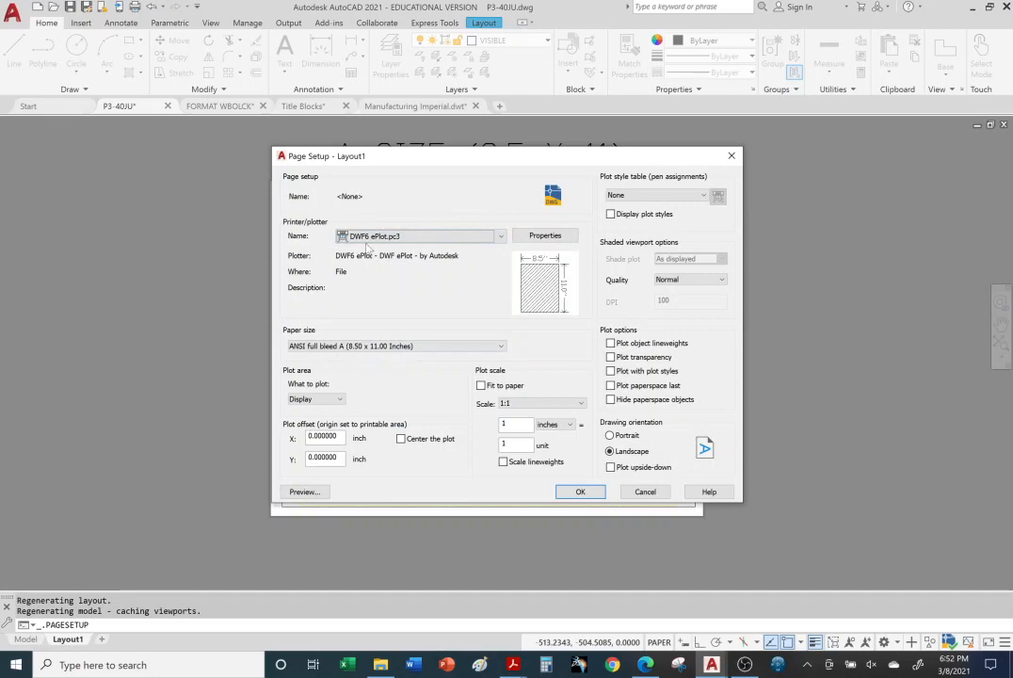
# Step: Examine the ISO, ARCH and ANSI paper sizes offered by the DWF6 ePlot plotter, including full bleed and expand variants
pyautogui.click(499, 347)
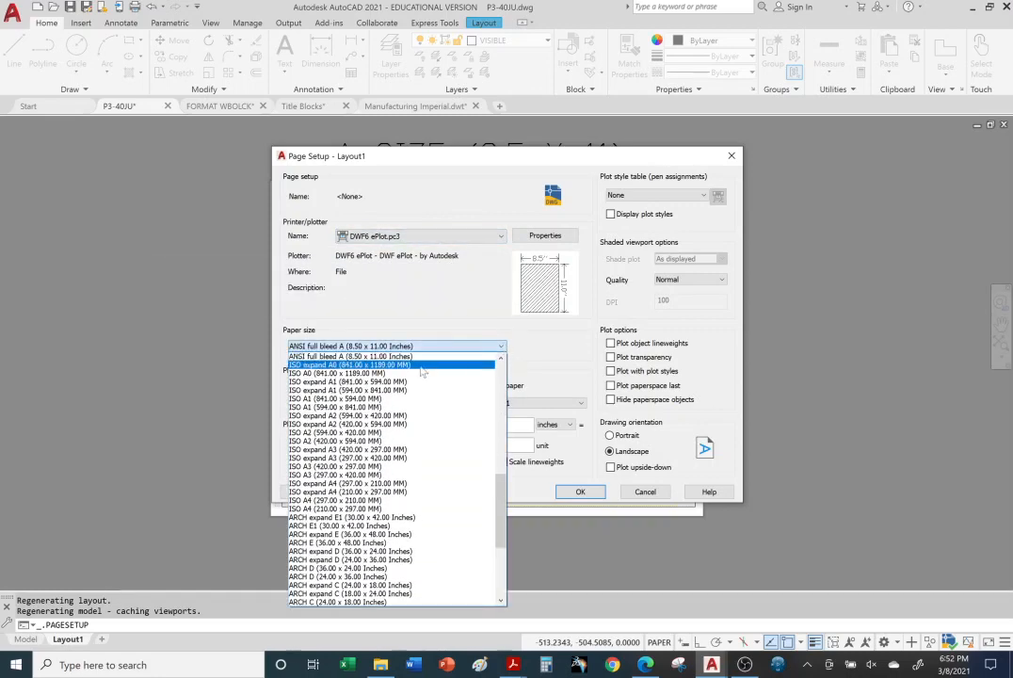
pyautogui.scroll(-5, 408, 481)
pyautogui.scroll(-1, 410, 495)
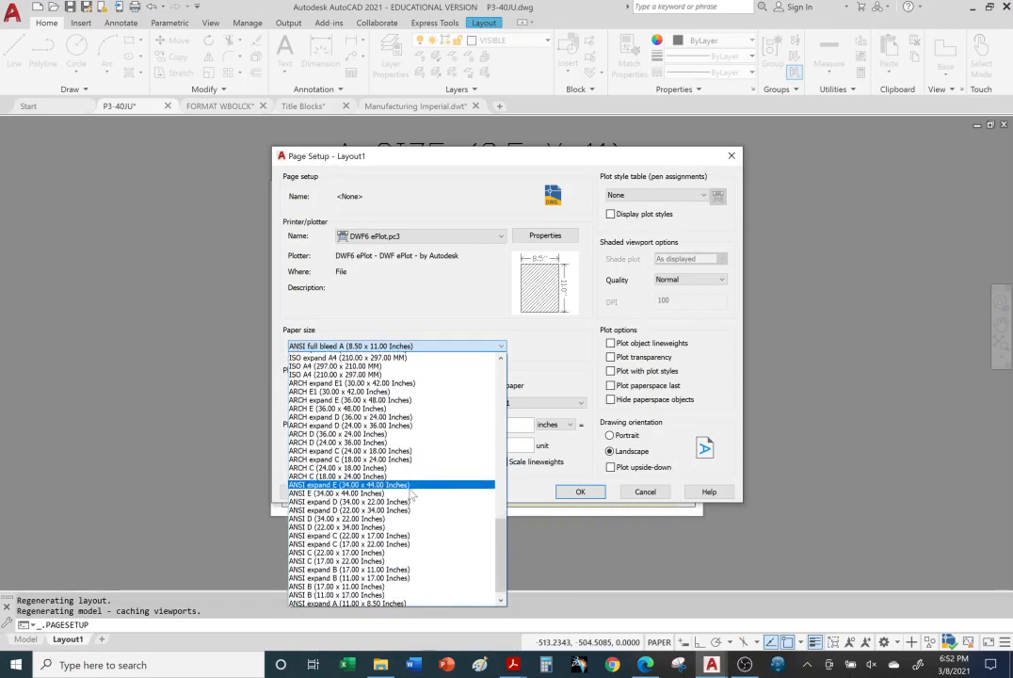
pyautogui.scroll(2, 411, 498)
pyautogui.scroll(5, 412, 498)
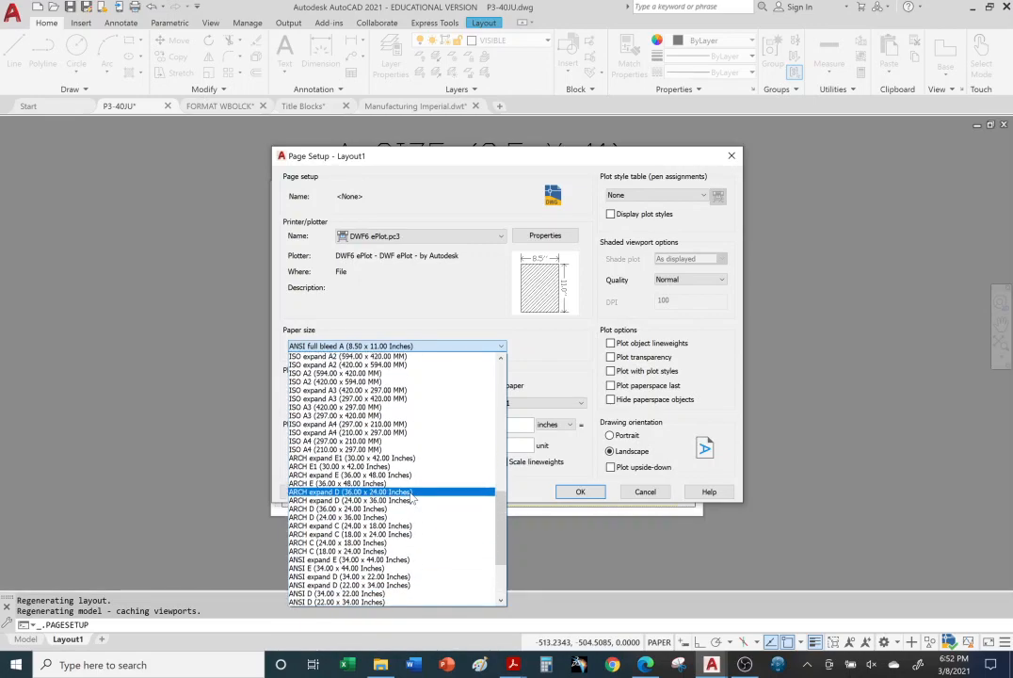
pyautogui.scroll(6, 412, 498)
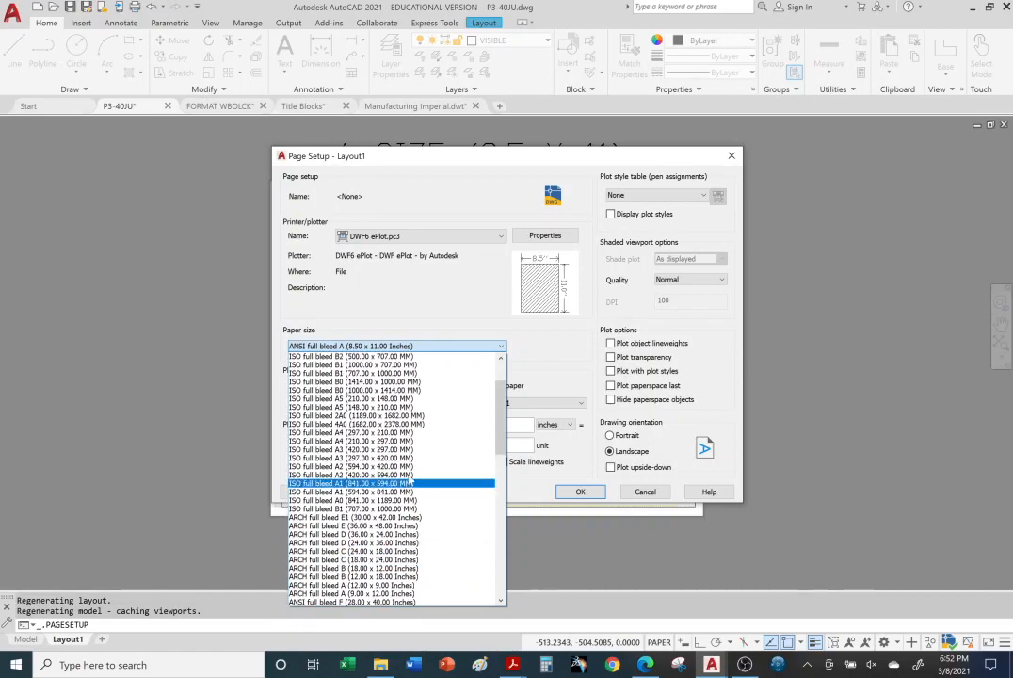
pyautogui.scroll(3, 407, 476)
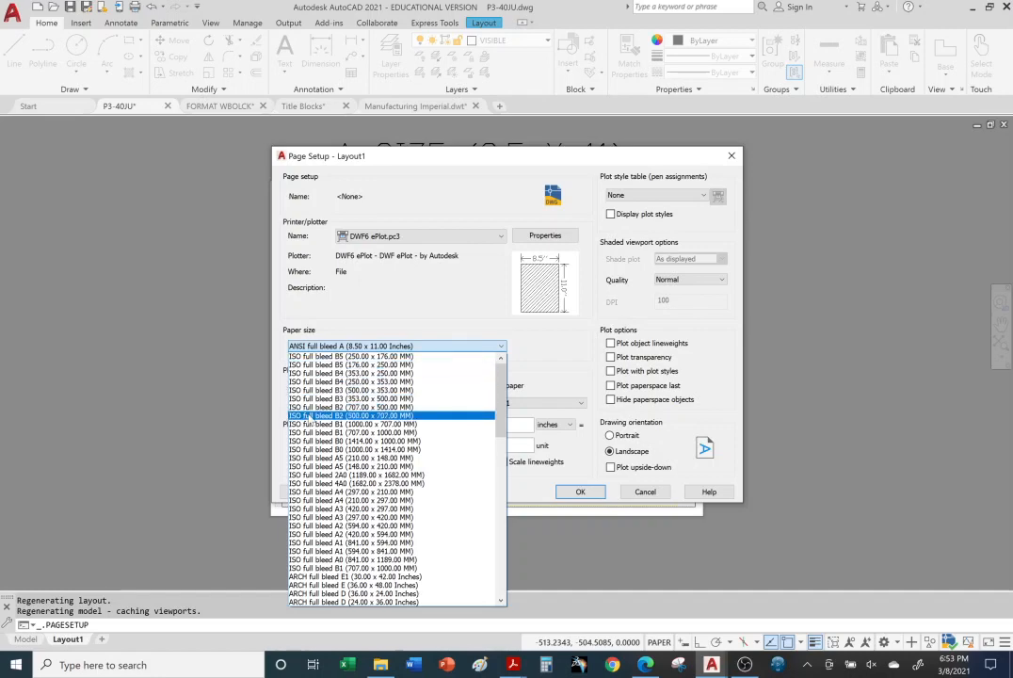
pyautogui.scroll(-4, 339, 390)
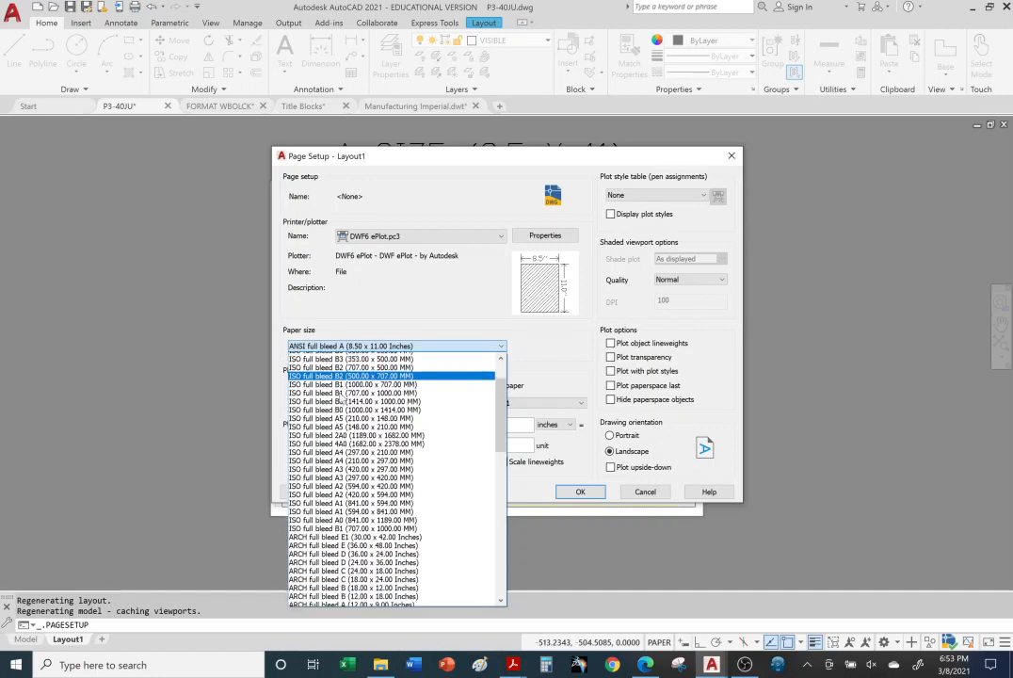
pyautogui.scroll(-1, 343, 399)
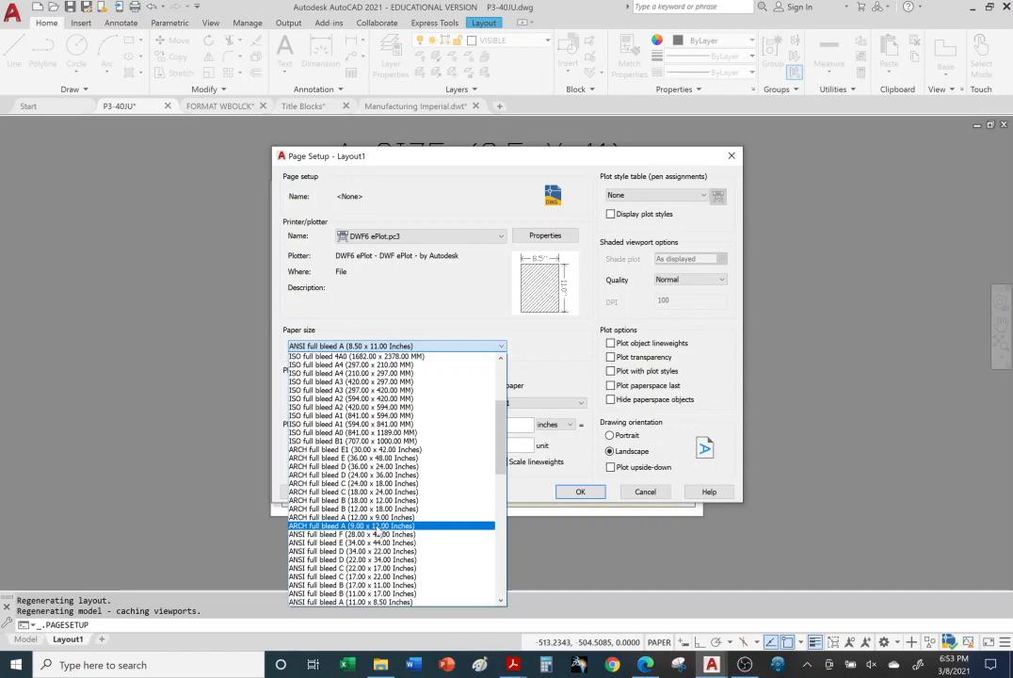
pyautogui.scroll(-2, 376, 533)
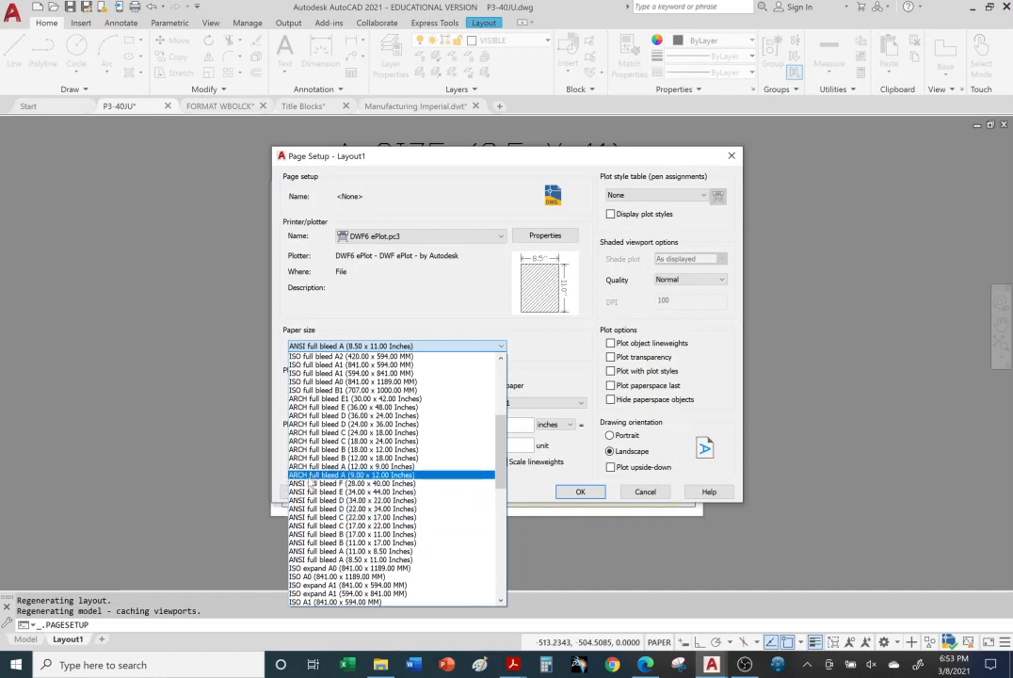
pyautogui.scroll(-4, 298, 528)
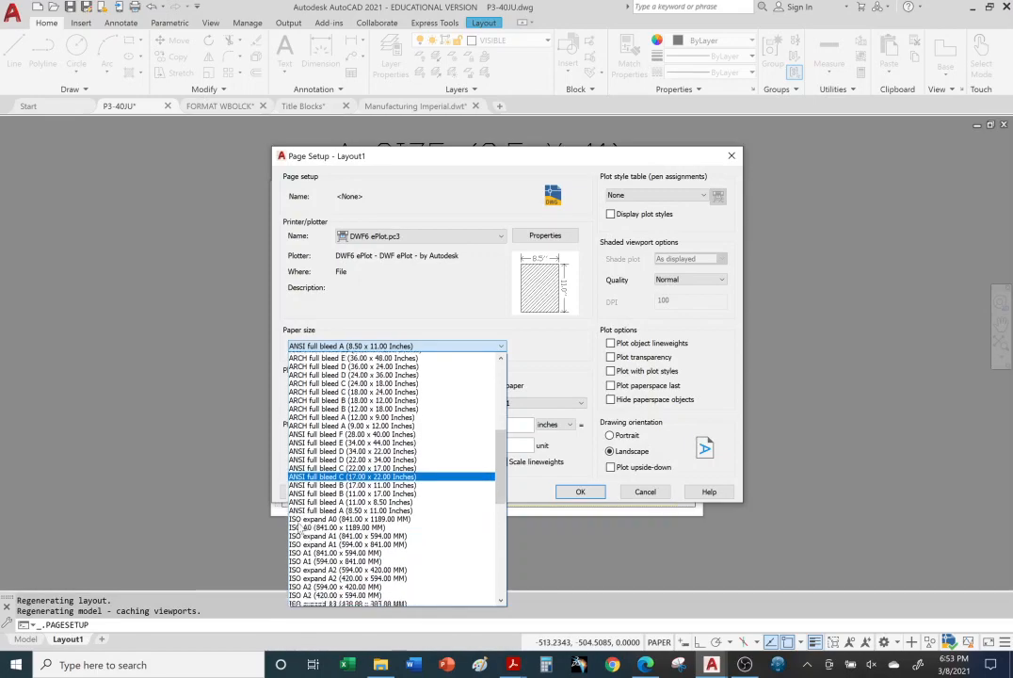
pyautogui.scroll(2, 299, 518)
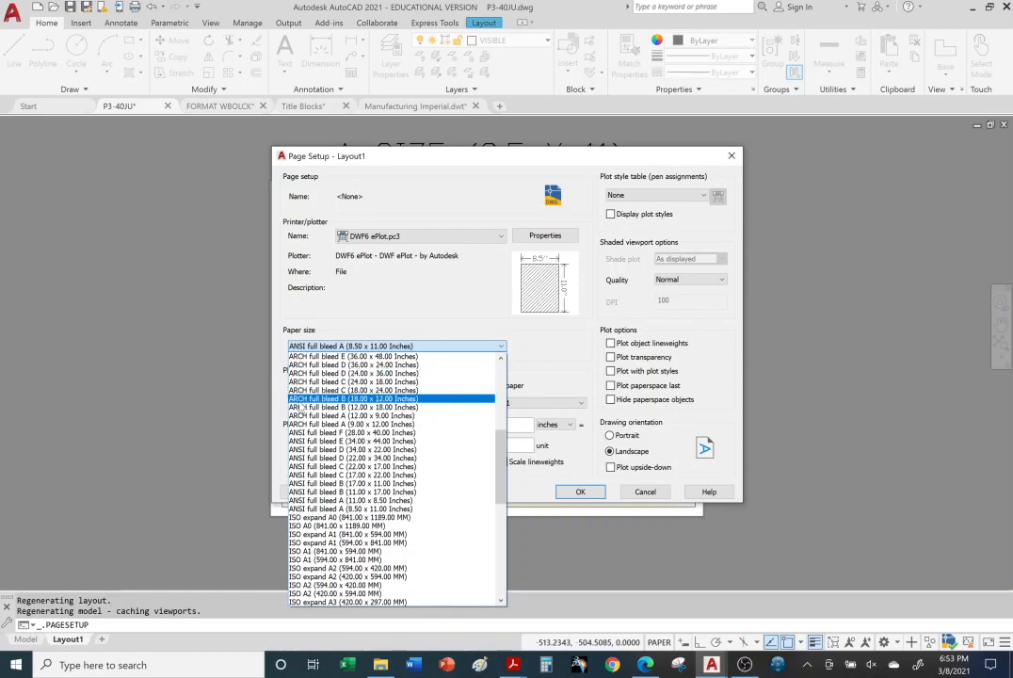
pyautogui.scroll(-6, 300, 407)
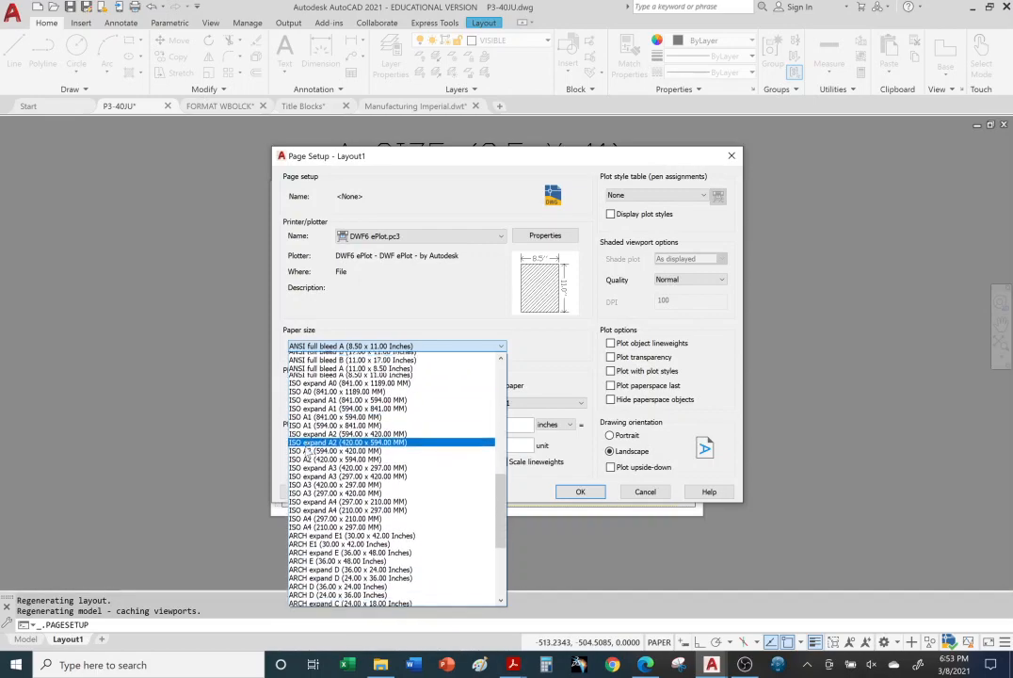
pyautogui.scroll(-6, 309, 453)
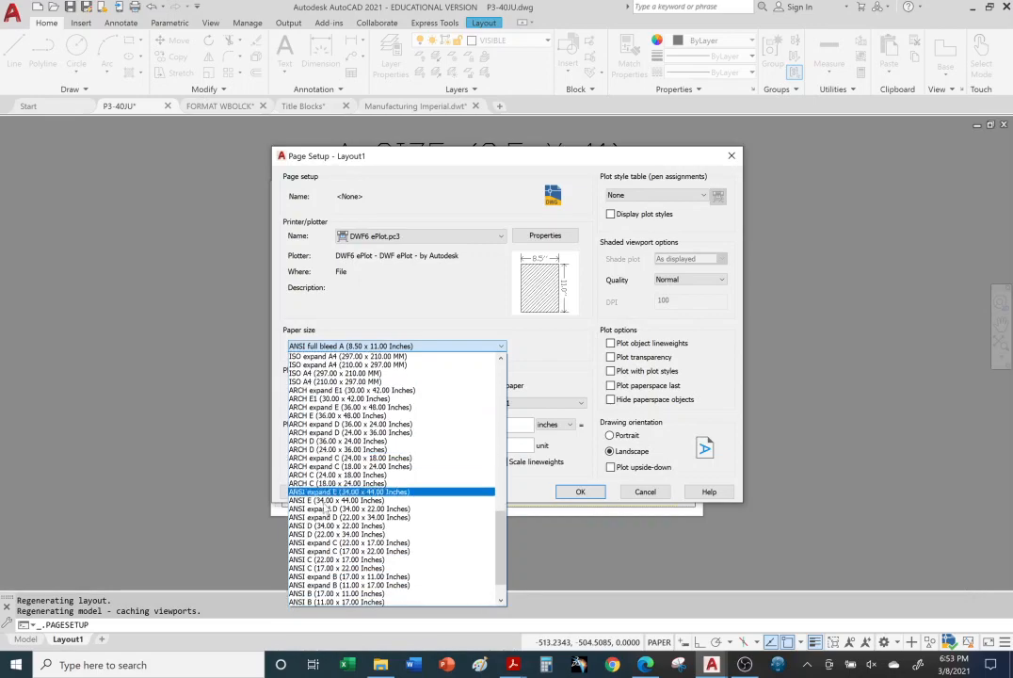
pyautogui.scroll(-2, 323, 508)
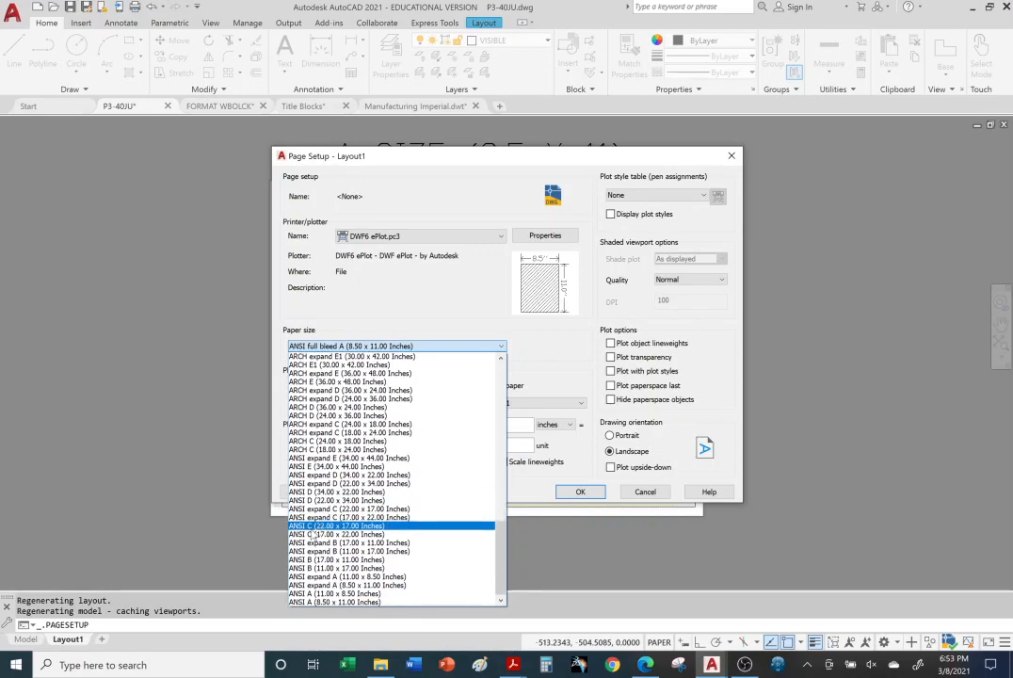
# Step: Set Layout1's paper size to ANSI expand B (11.00 x 17.00 Inches)
pyautogui.scroll(6, 314, 531)
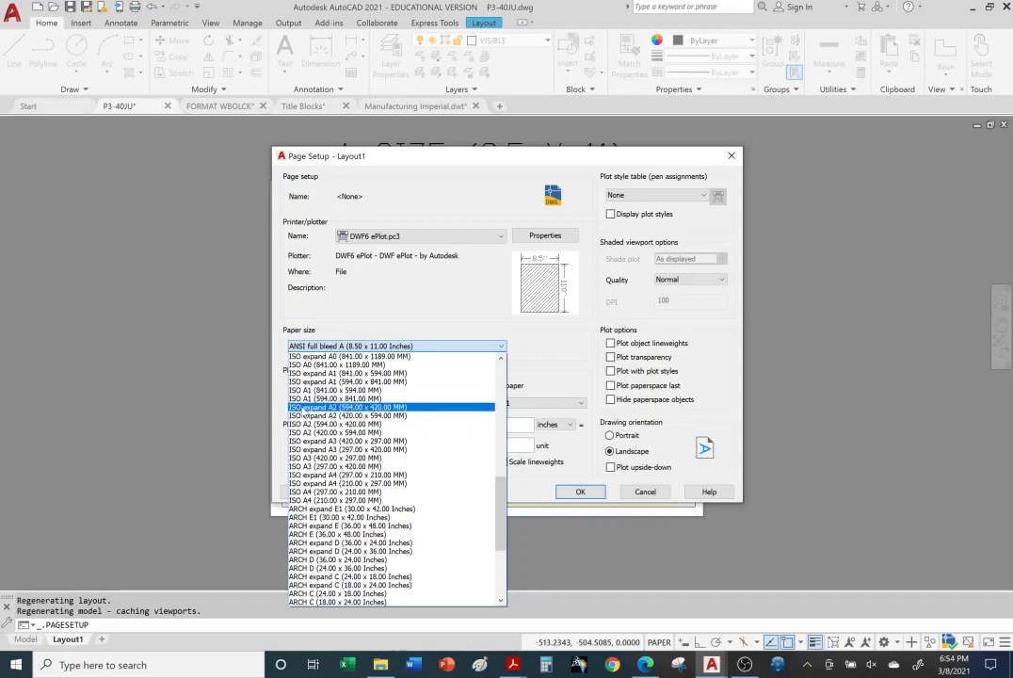
pyautogui.scroll(1, 311, 438)
pyautogui.scroll(-4, 311, 438)
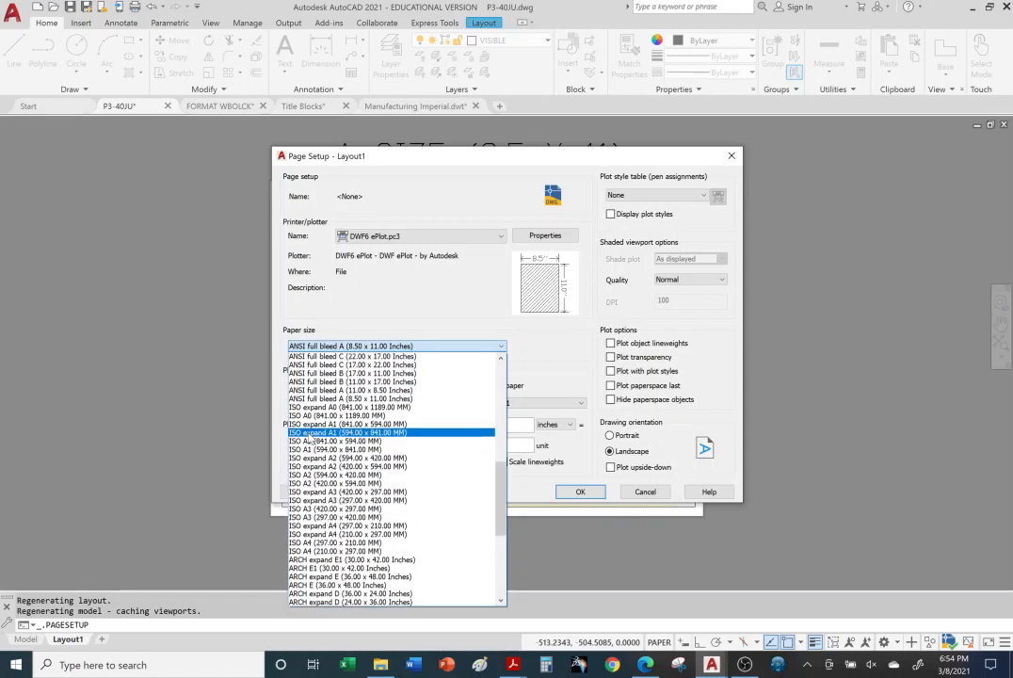
pyautogui.scroll(-4, 311, 439)
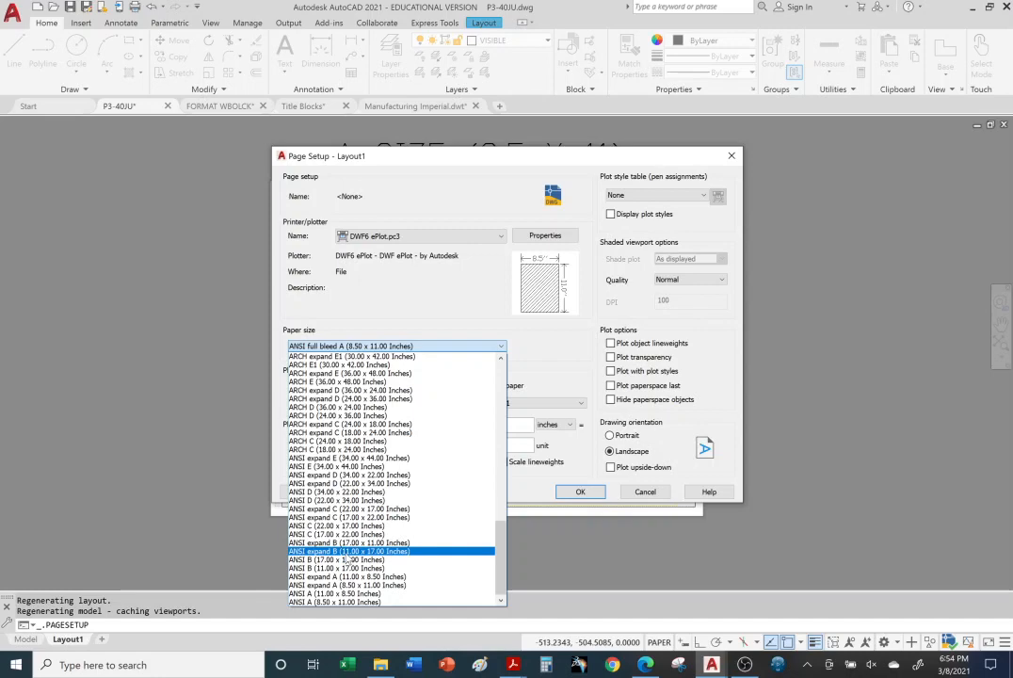
pyautogui.click(347, 552)
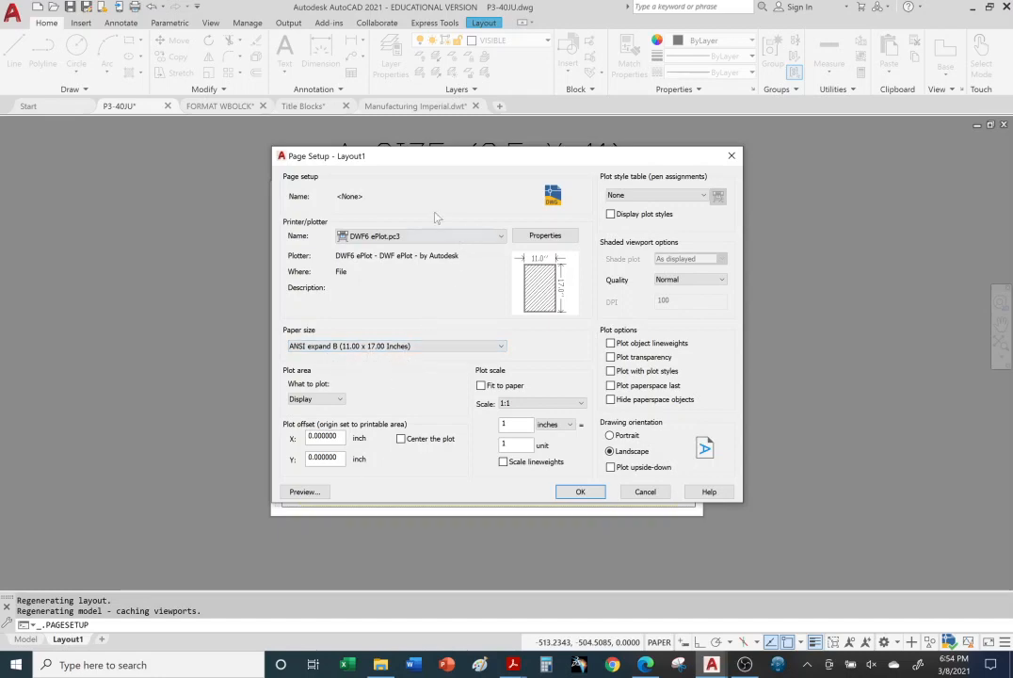
# Step: Accept Layout1's page setup with the DWF6 ePlot plotter and ANSI expand B paper, and close the Page Setup Manager
pyautogui.moveTo(391, 165); pyautogui.dragTo(714, 307)
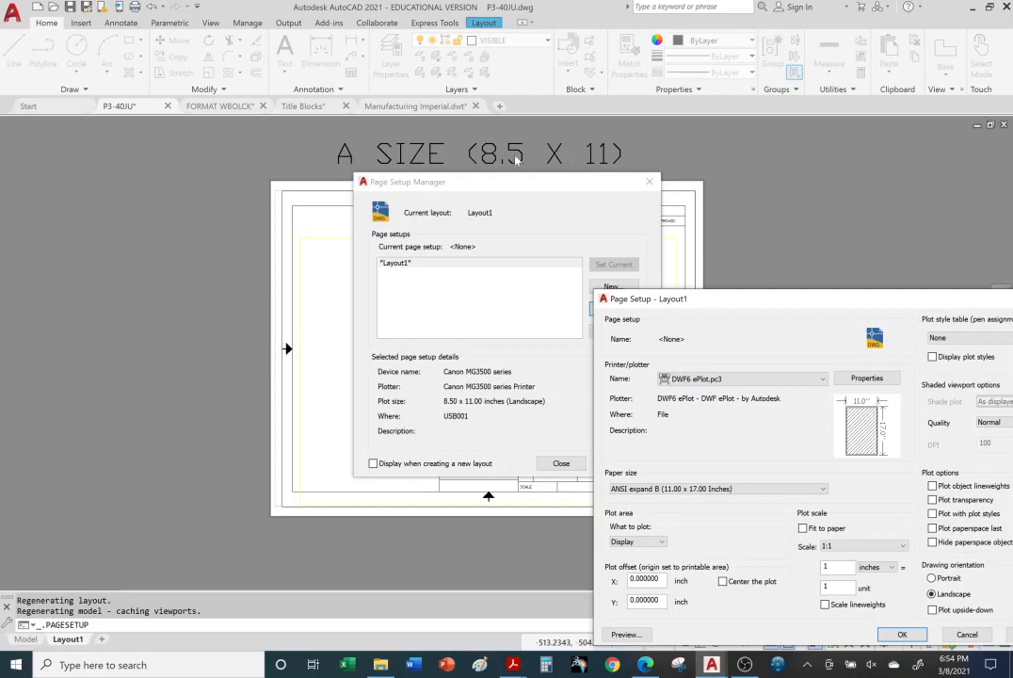
pyautogui.moveTo(733, 292); pyautogui.dragTo(437, 123)
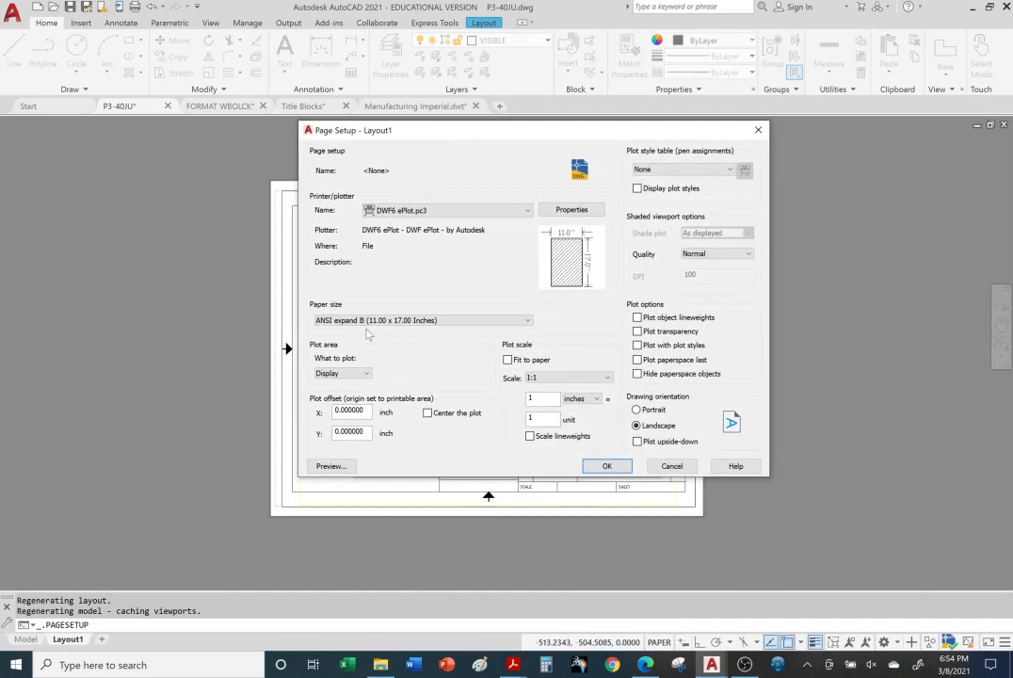
pyautogui.click(605, 466)
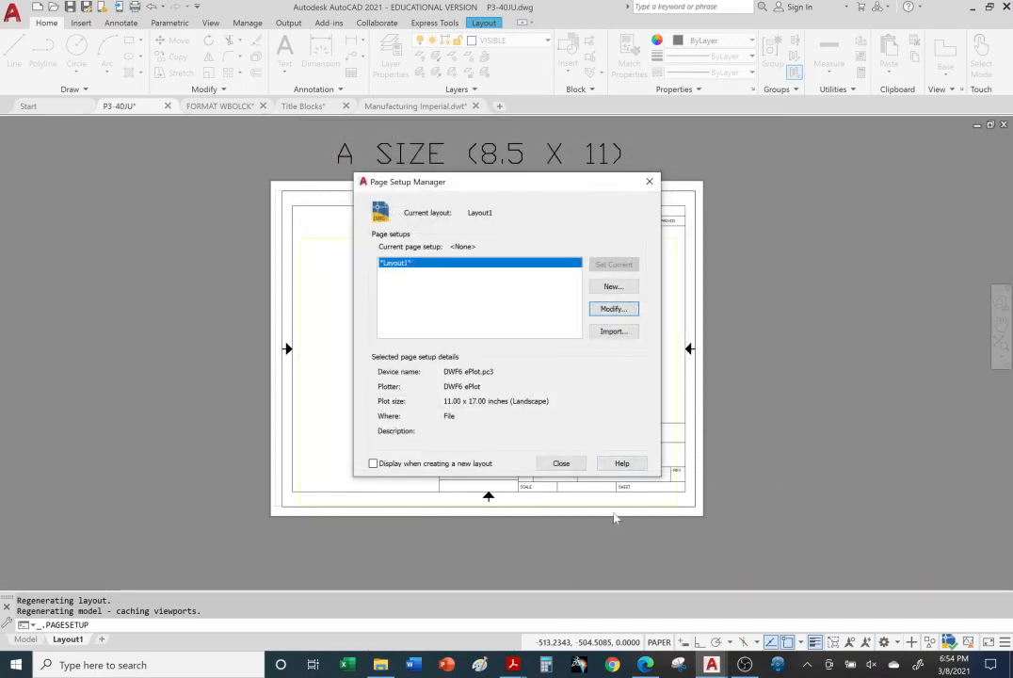
pyautogui.click(561, 464)
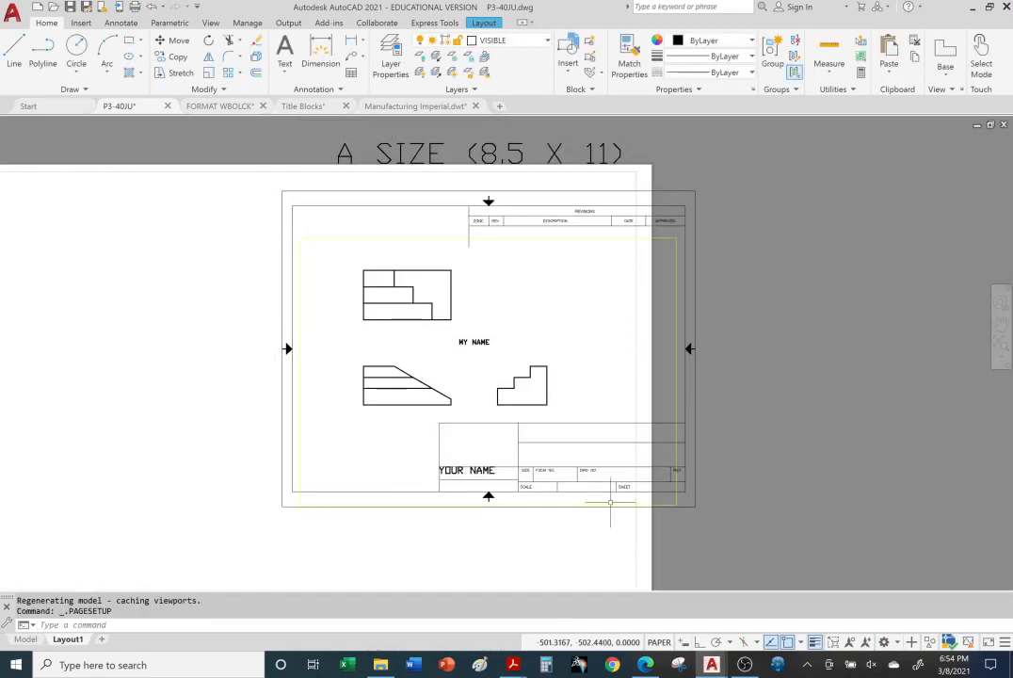
# Step: Try to move the A-size title block by its corner grip to the lower-left corner of the sheet's printable area
pyautogui.moveTo(748, 504); pyautogui.dragTo(902, 468, button='middle')
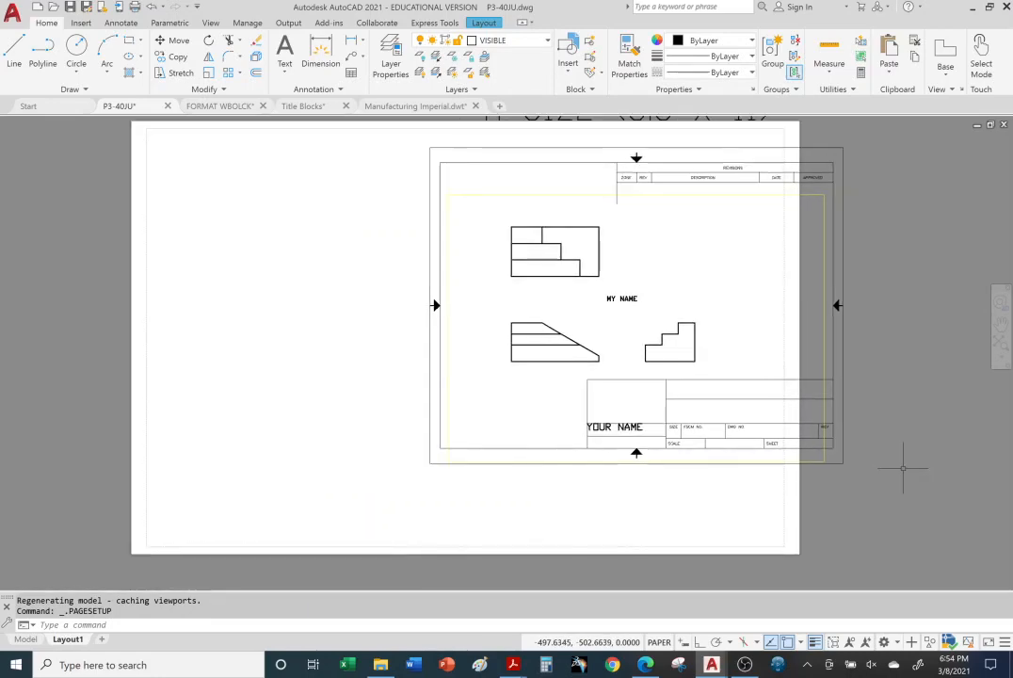
pyautogui.moveTo(889, 438); pyautogui.dragTo(883, 474, button='middle')
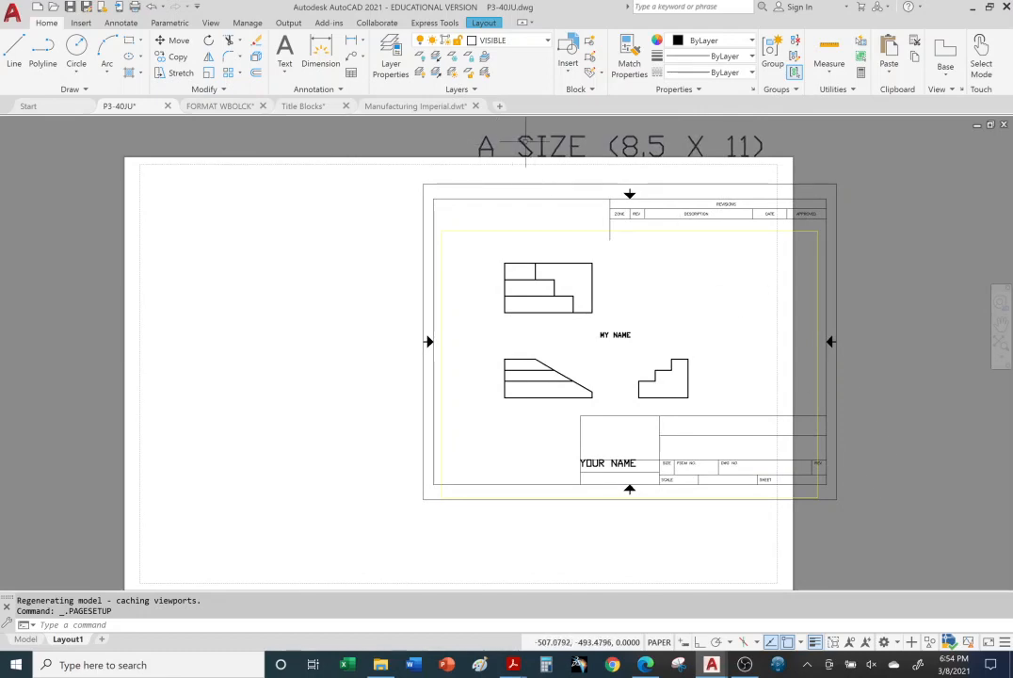
pyautogui.click(837, 270)
pyautogui.click(422, 499)
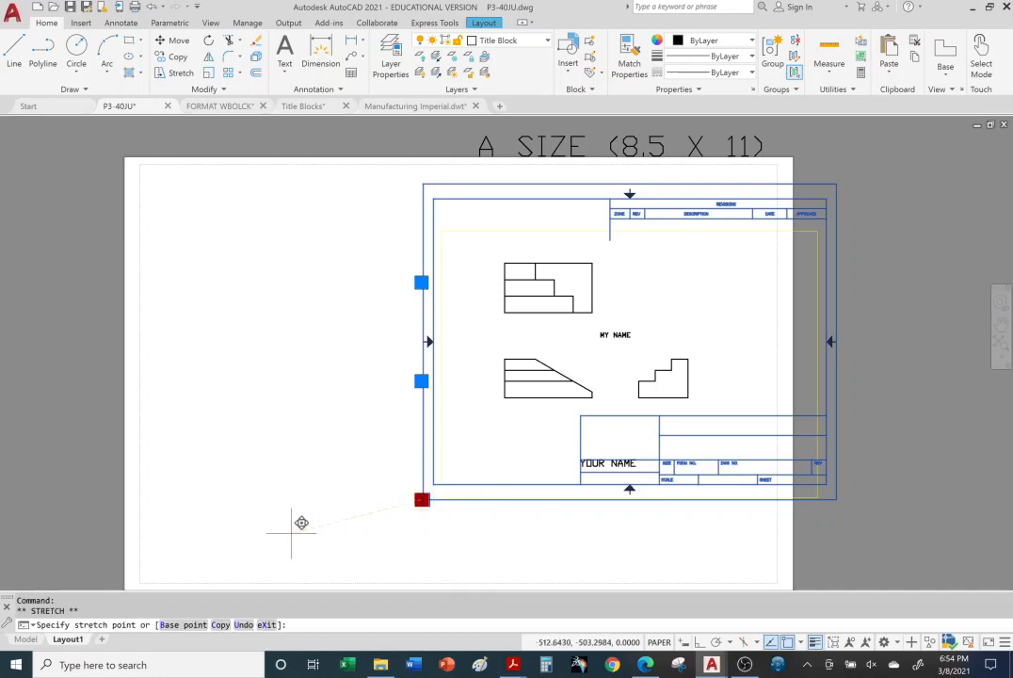
pyautogui.click(142, 582)
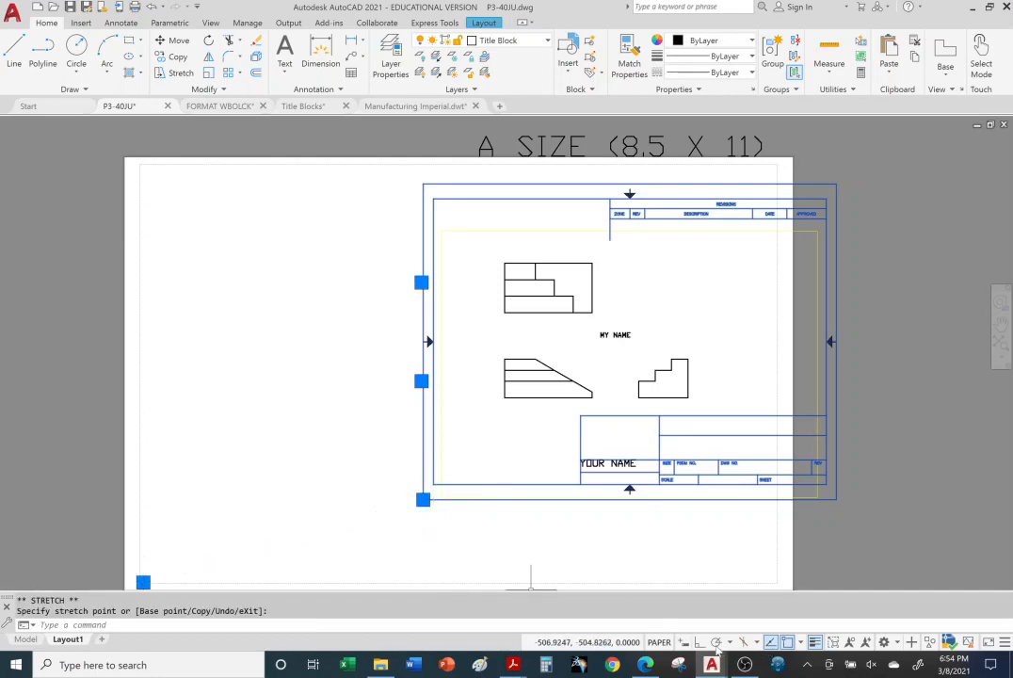
pyautogui.click(478, 537)
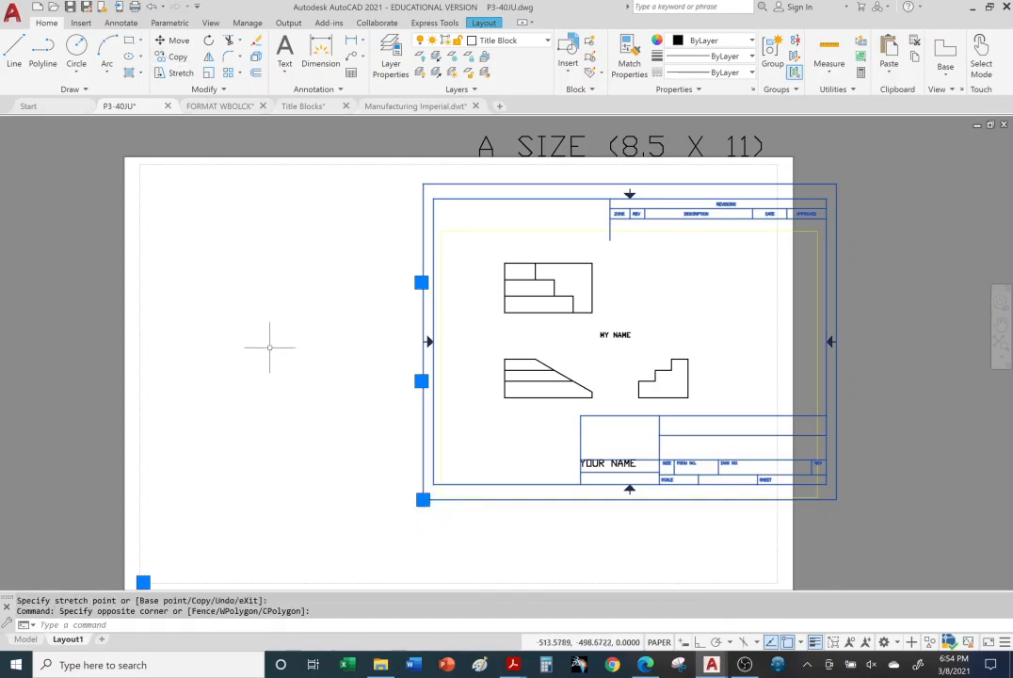
pyautogui.press('Escape')
pyautogui.press('Escape')
# Step: Undo the grip edit on the A-size title block
pyautogui.click(427, 473)
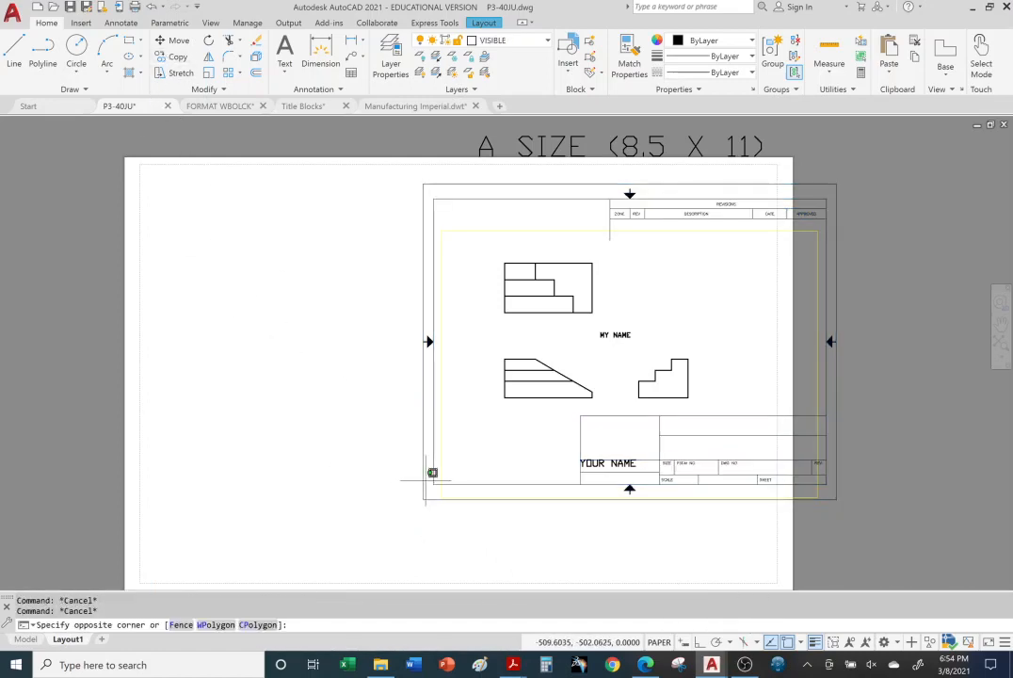
pyautogui.click(421, 481)
pyautogui.hotkey('ctrl', 'z')
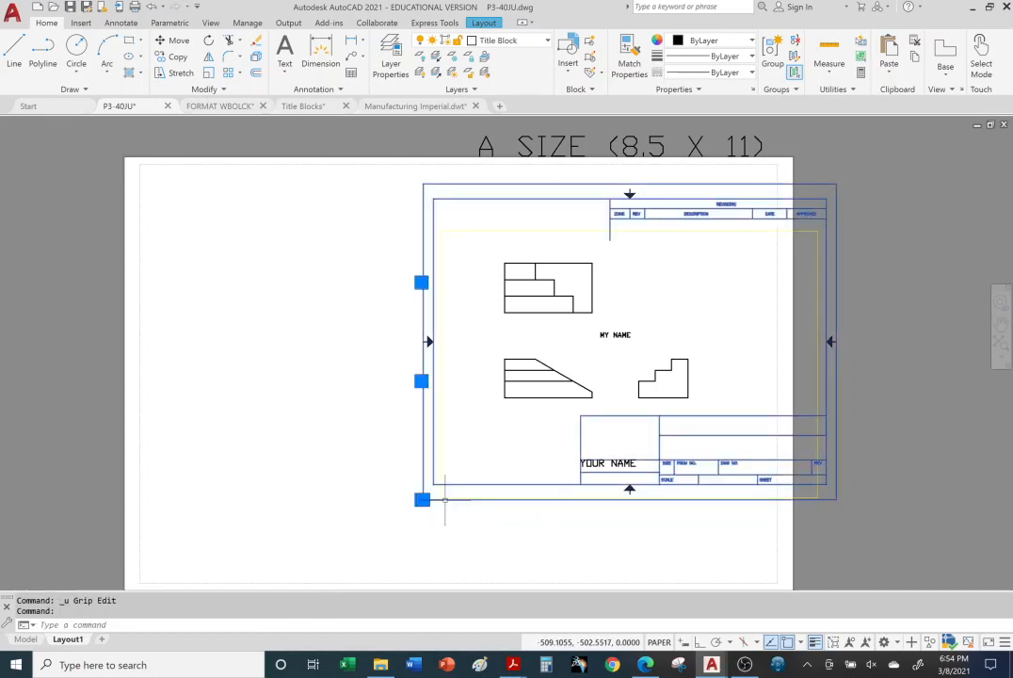
# Step: Move the A-size title block so that its lower-left corner sits near the lower-left corner of the printable area
pyautogui.click(172, 40)
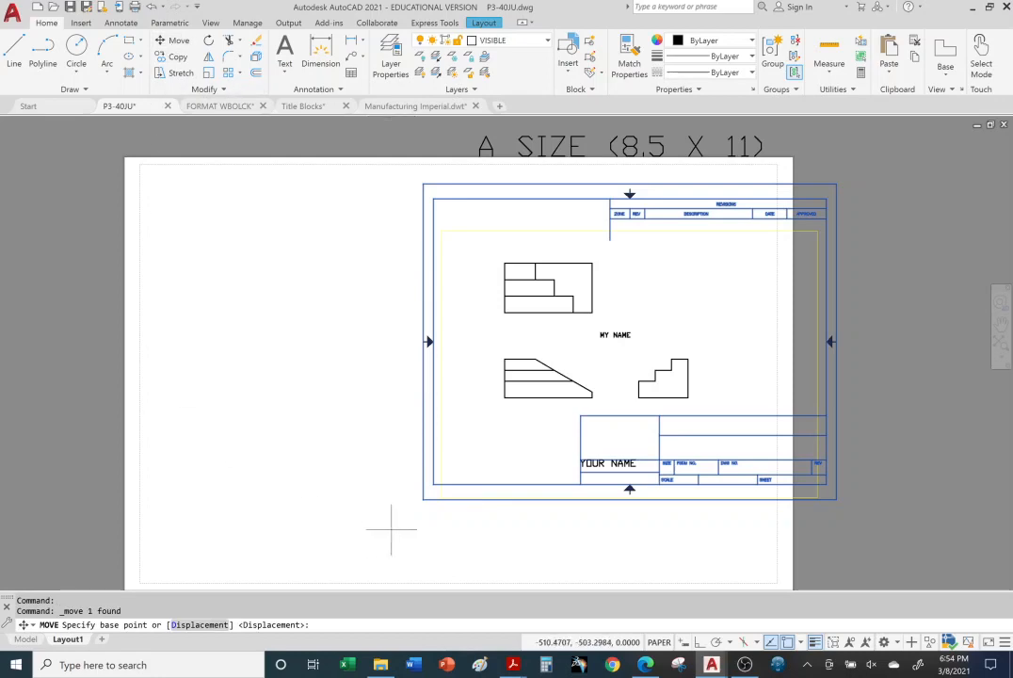
pyautogui.click(433, 487)
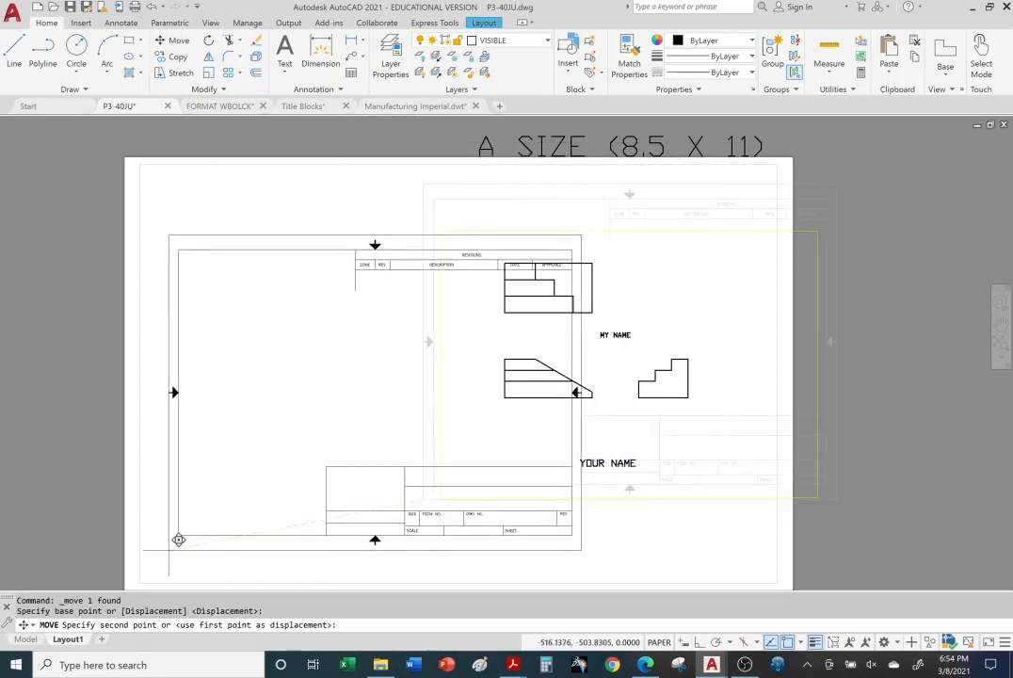
pyautogui.click(154, 572)
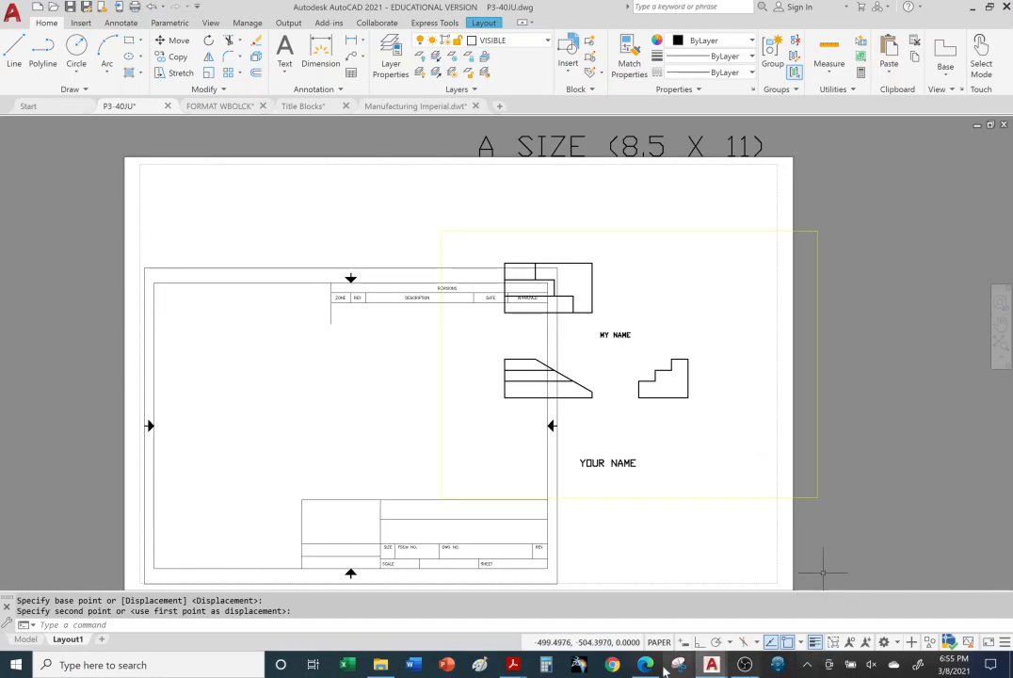
pyautogui.hotkey('alt', 'Tab')
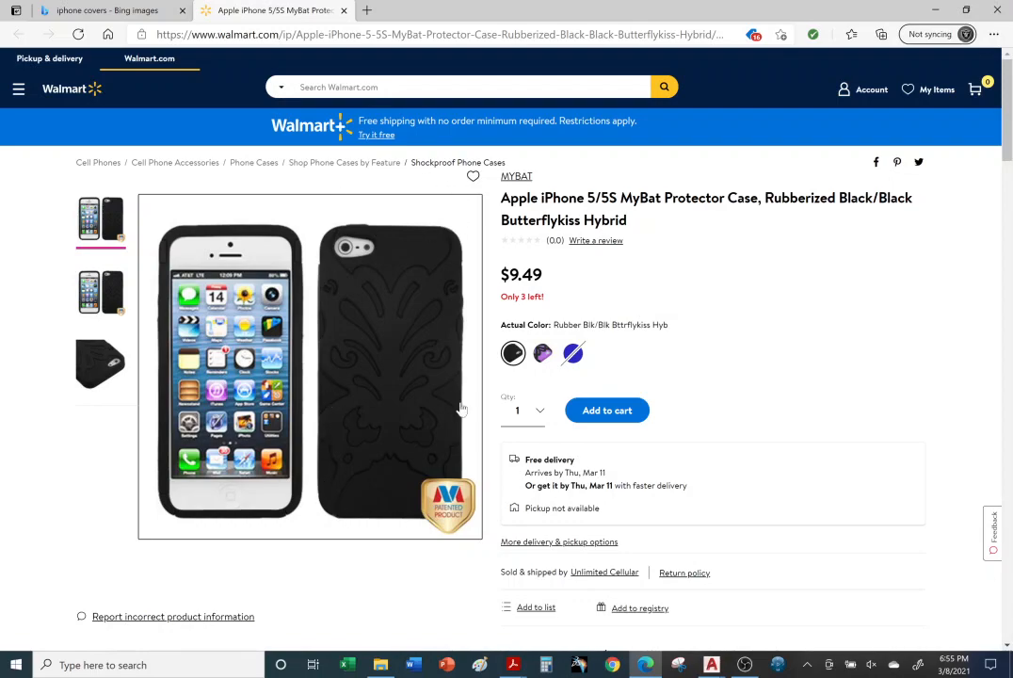
pyautogui.click(713, 664)
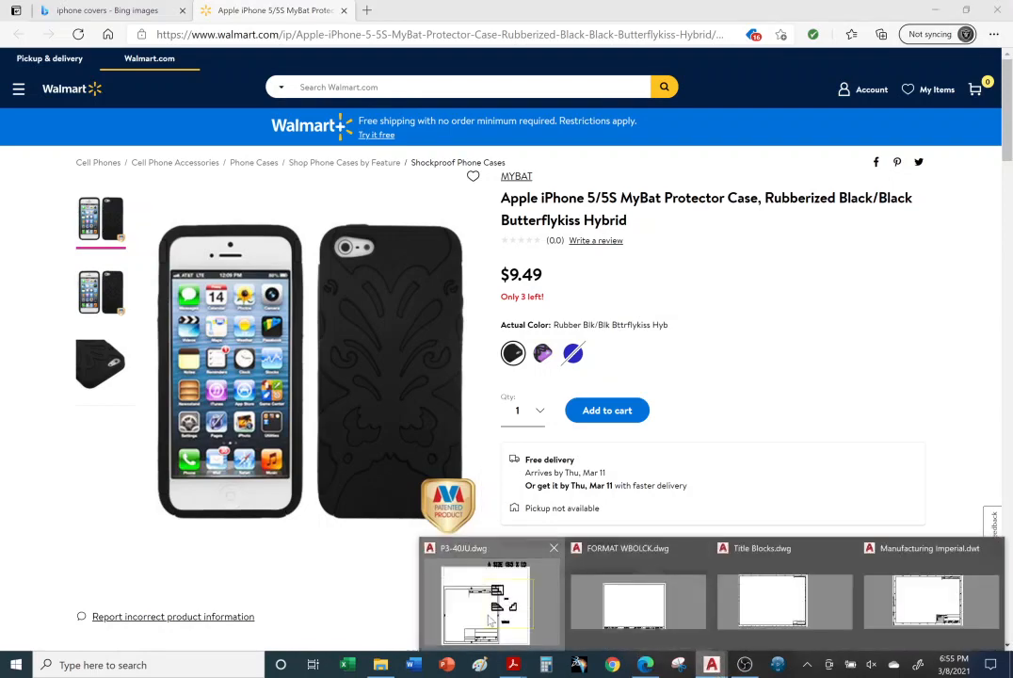
pyautogui.click(509, 605)
# Step: Delete the A-size title block from Layout1
pyautogui.click(264, 282)
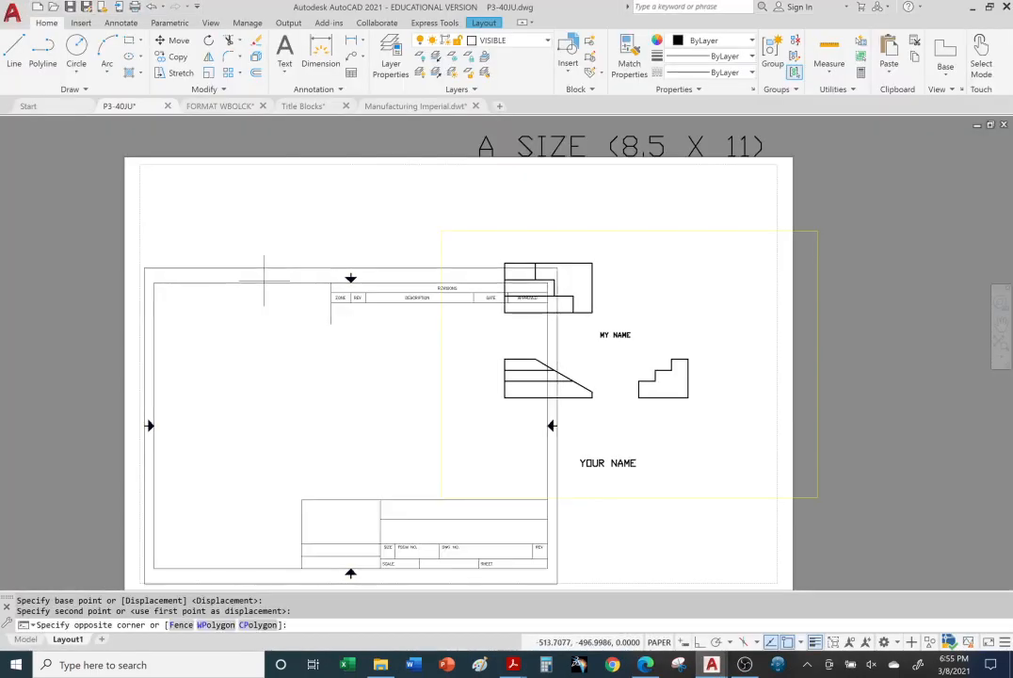
pyautogui.click(159, 192)
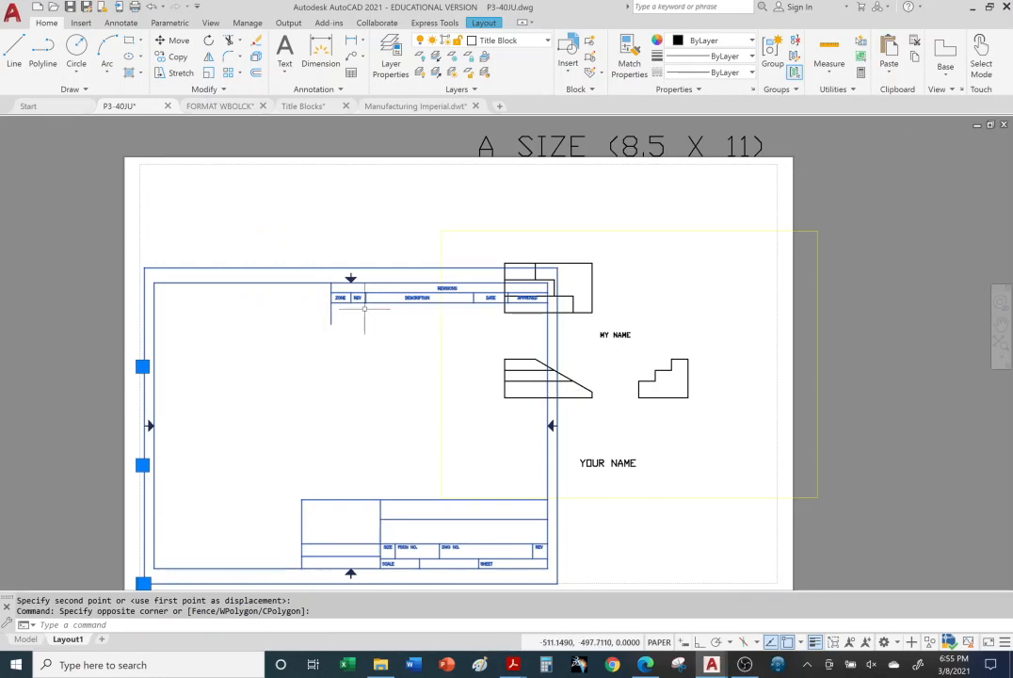
pyautogui.press('Delete')
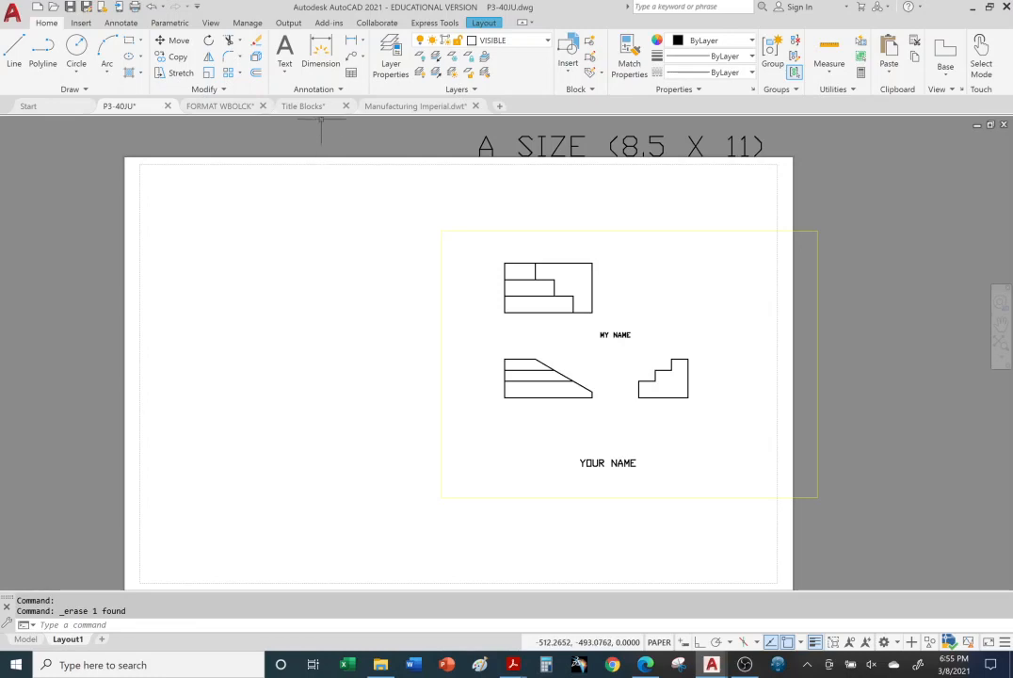
# Step: Copy the title block from the ANSI B Title Block layout of the Title Blocks drawing
pyautogui.moveTo(316, 107)
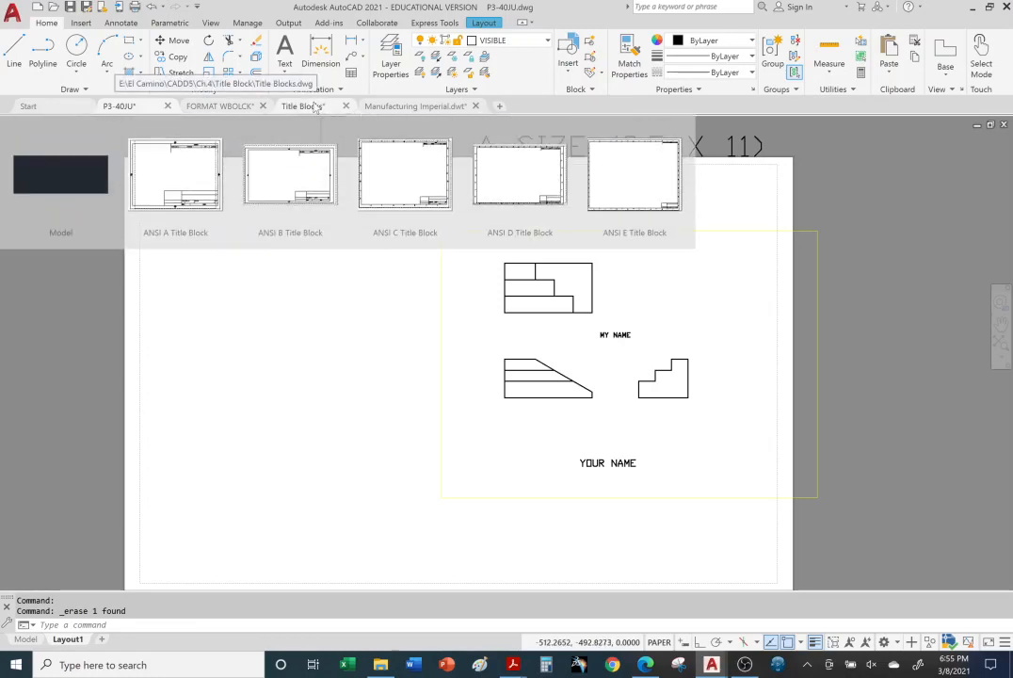
pyautogui.click(315, 106)
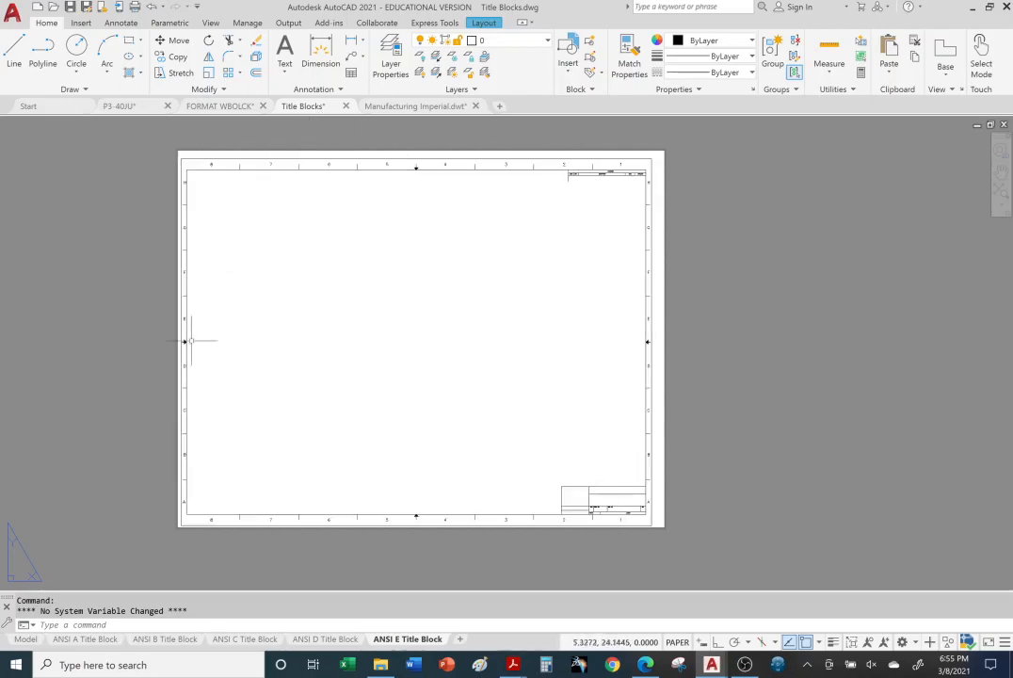
pyautogui.click(168, 639)
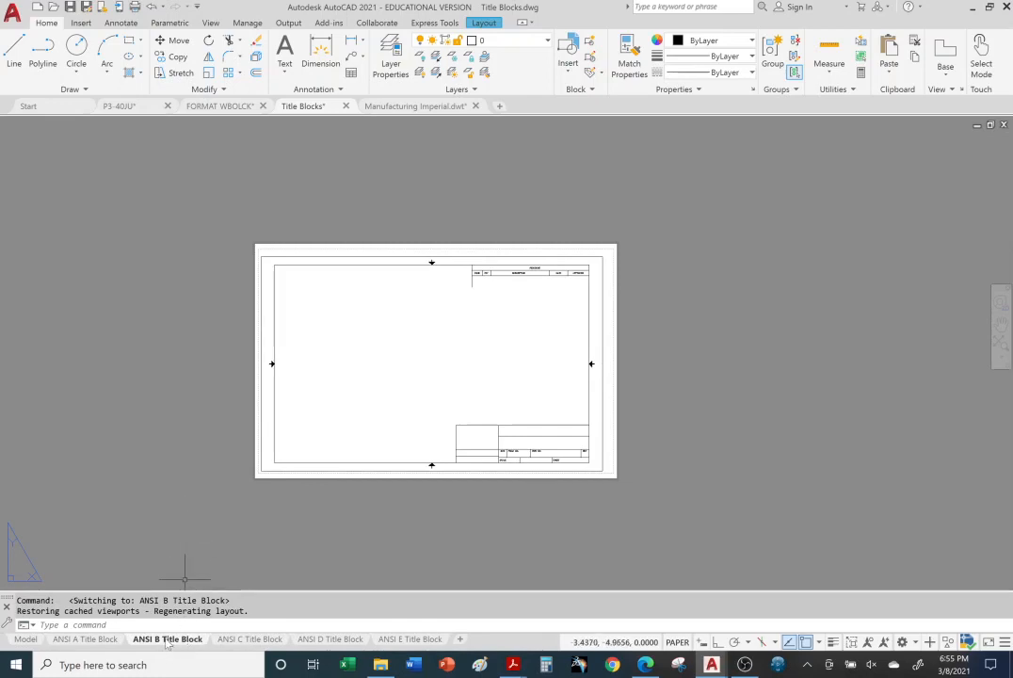
pyautogui.click(320, 467)
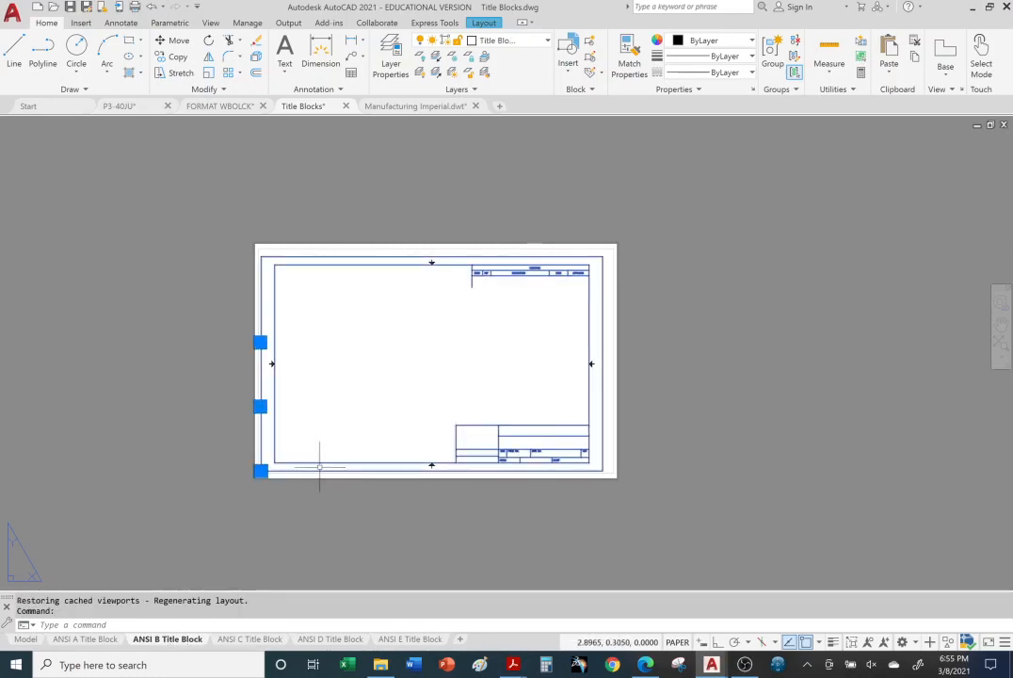
pyautogui.hotkey('ctrl', 'c')
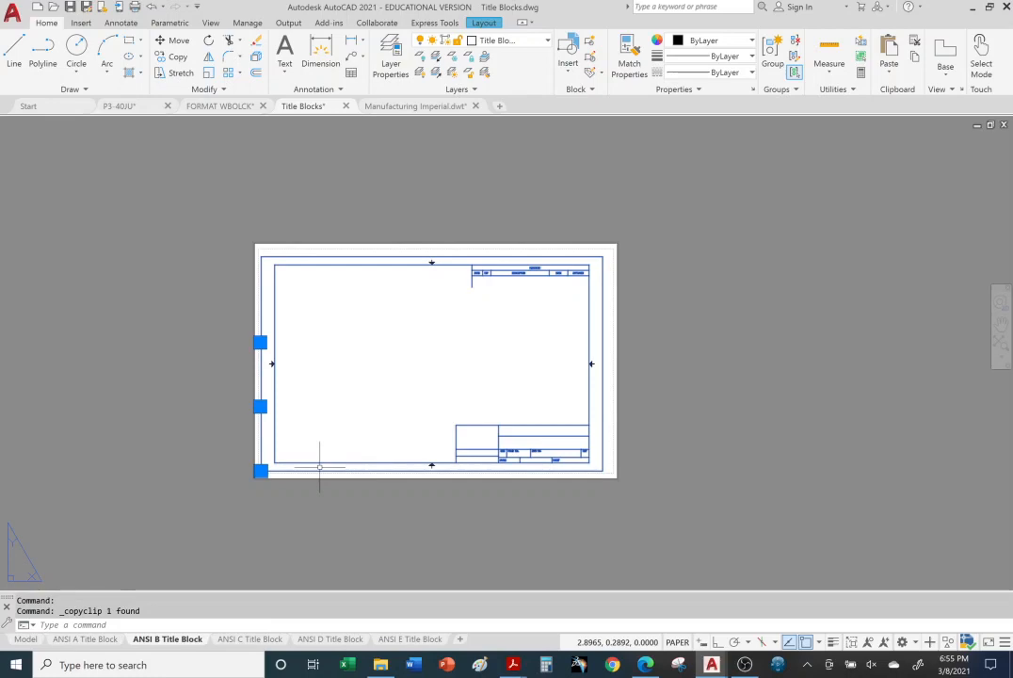
# Step: Paste the ANSI B title block into Layout1 of P3-40JU, fitted inside the sheet's printable area
pyautogui.click(120, 105)
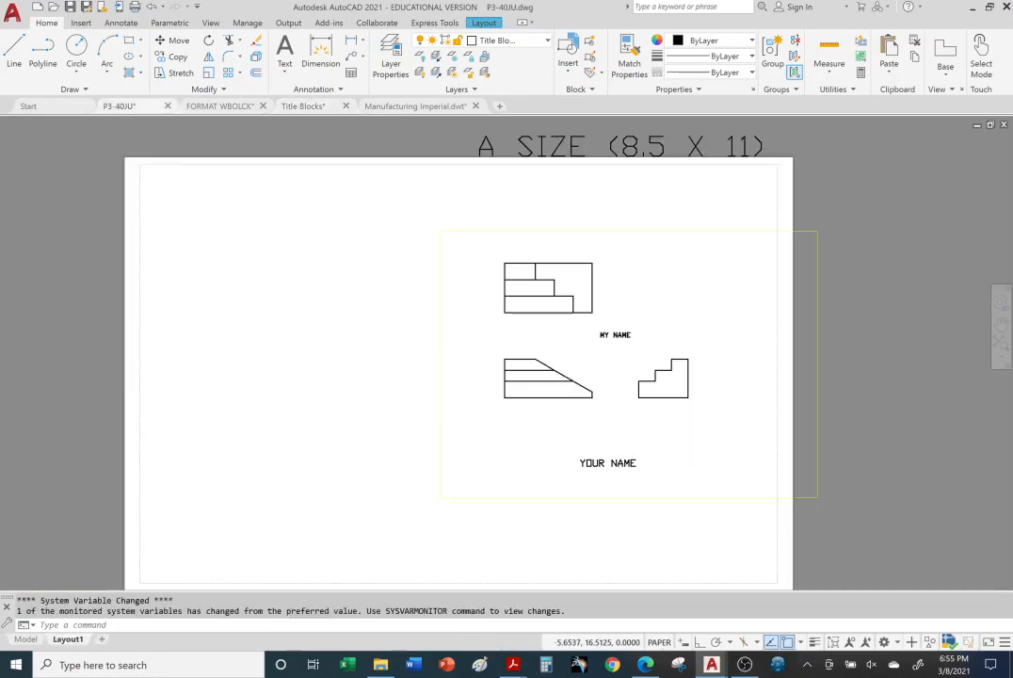
pyautogui.hotkey('ctrl', 'v')
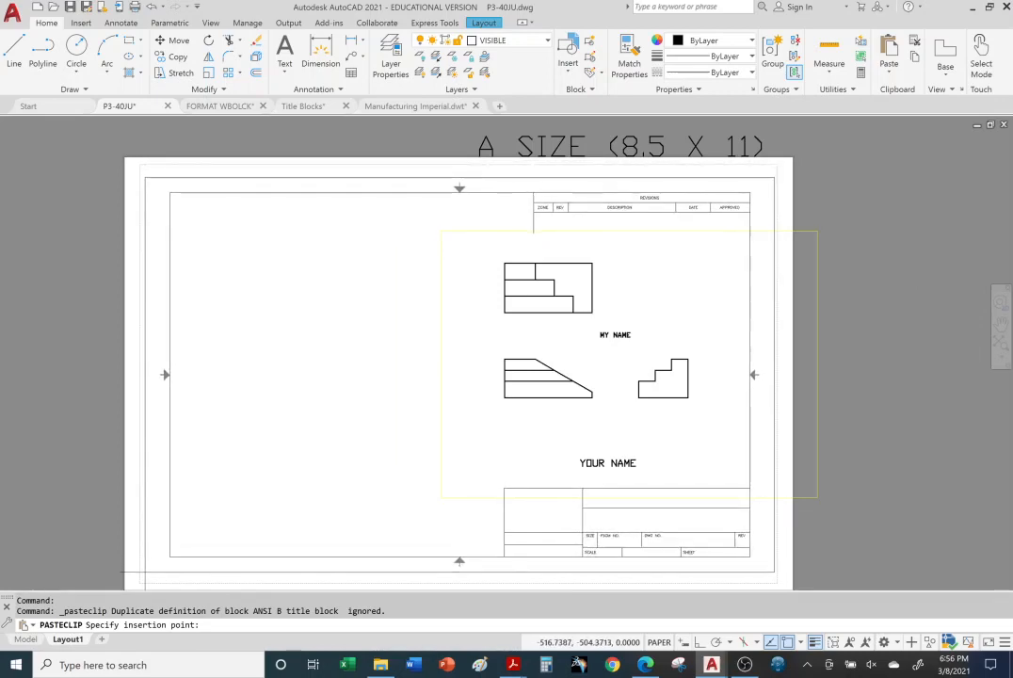
pyautogui.click(144, 571)
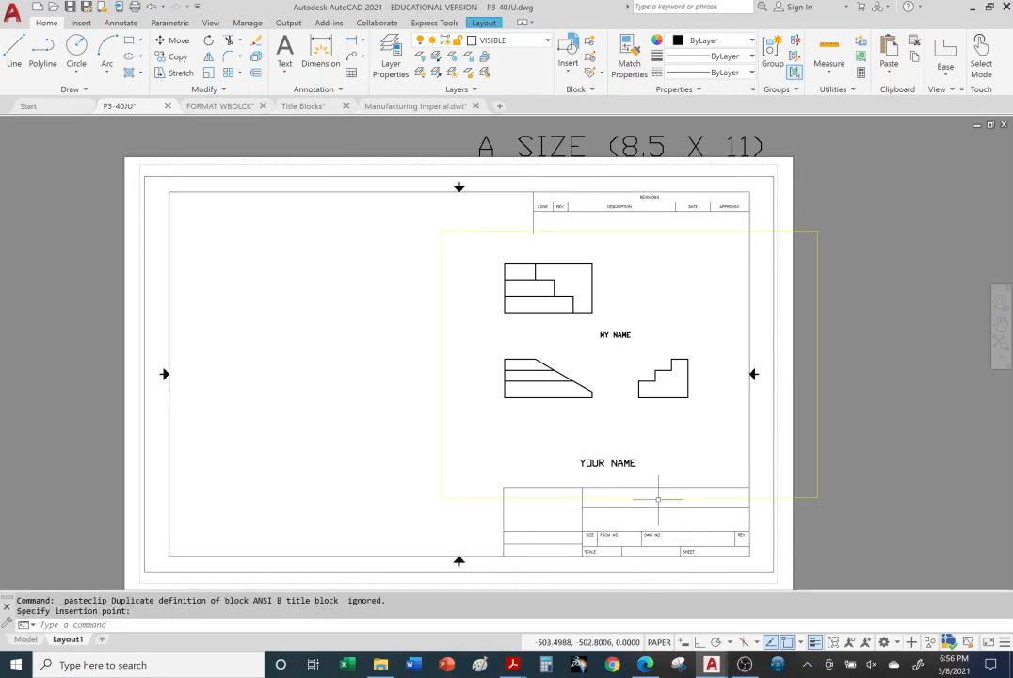
# Step: Activate model space inside the Layout1 viewport that shows the three views
pyautogui.click(901, 509)
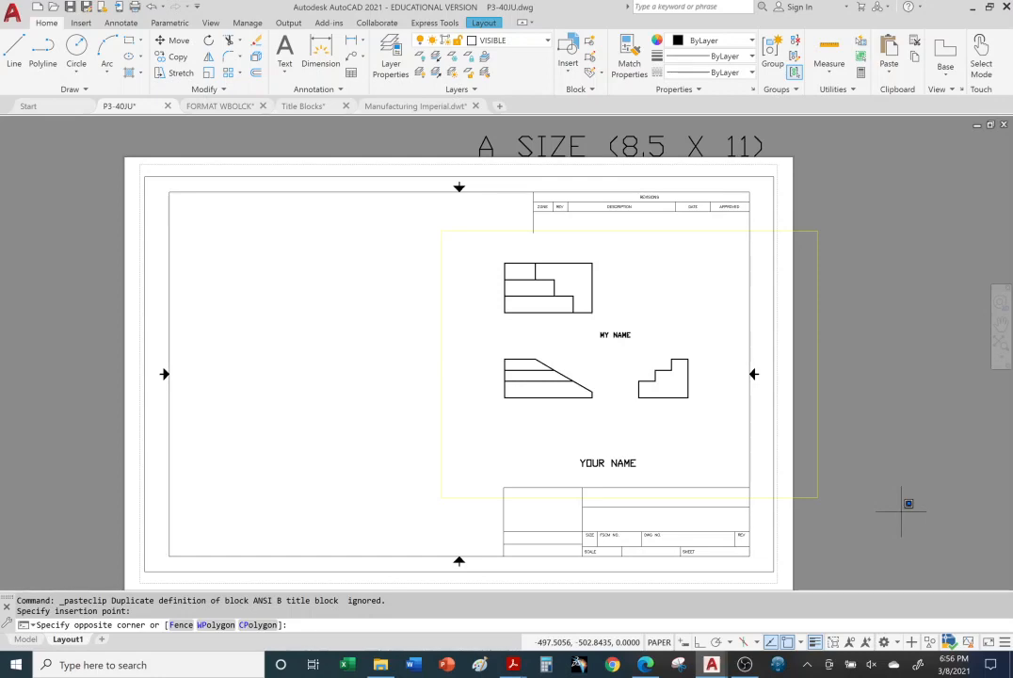
pyautogui.click(916, 414)
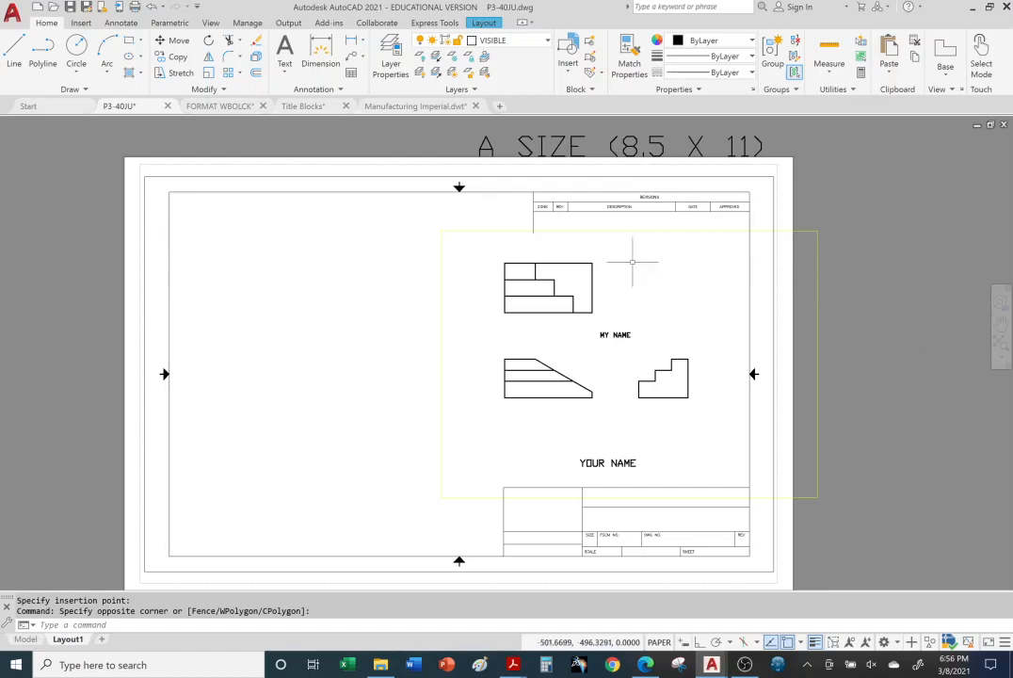
pyautogui.click(583, 343)
pyautogui.doubleClick(596, 336)
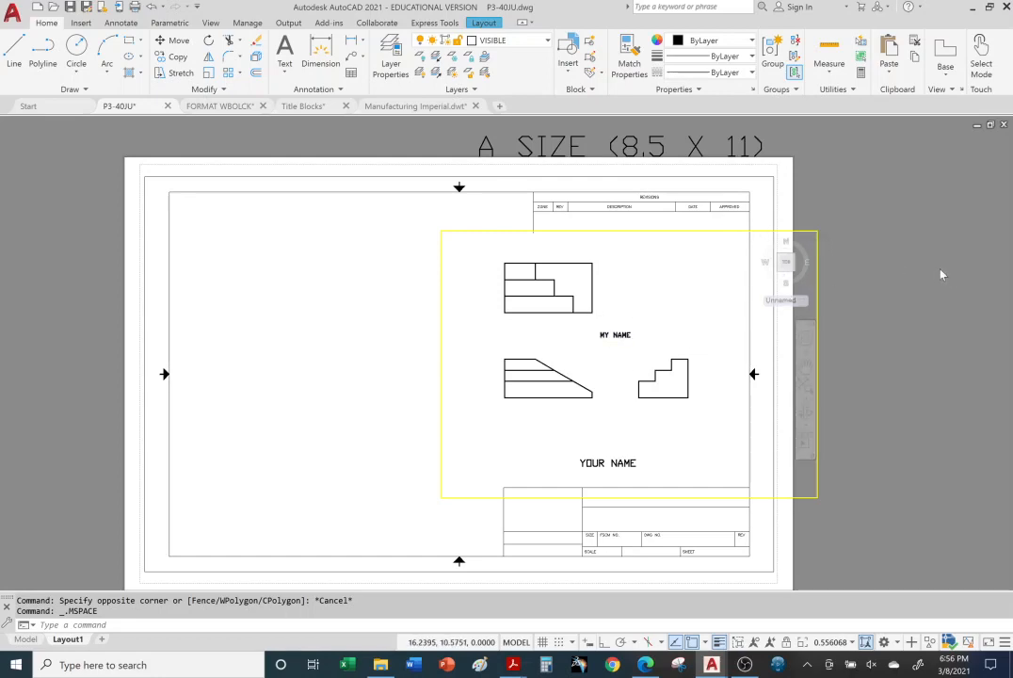
pyautogui.press('Escape')
pyautogui.press('Escape')
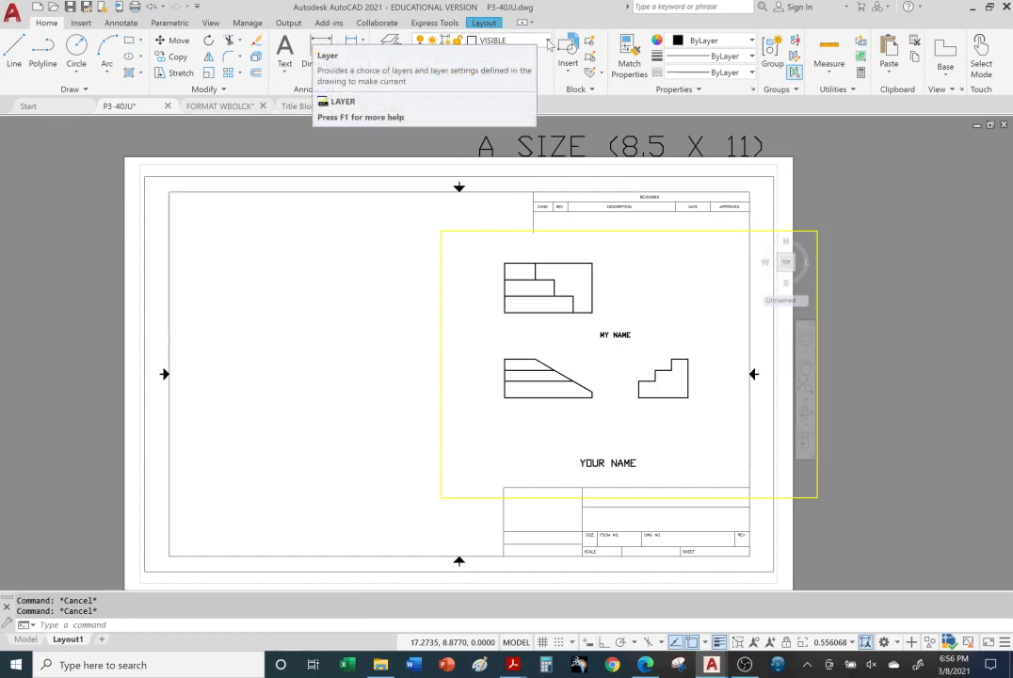
# Step: Create a new layer with its default name and widen the VP Linetype column in the layer list
pyautogui.click(395, 44)
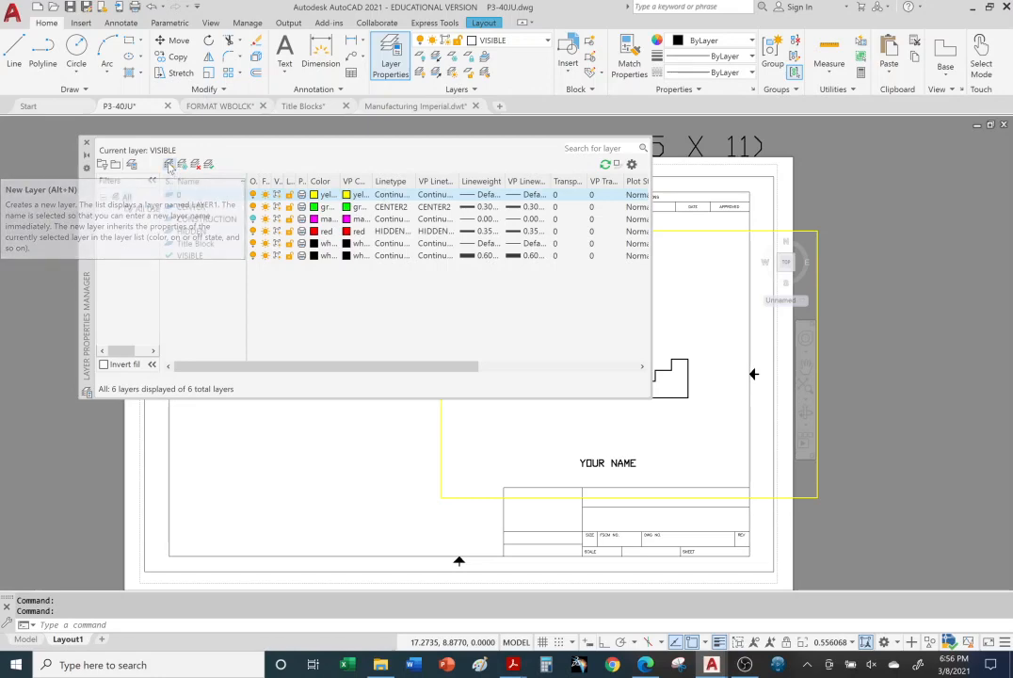
pyautogui.click(168, 166)
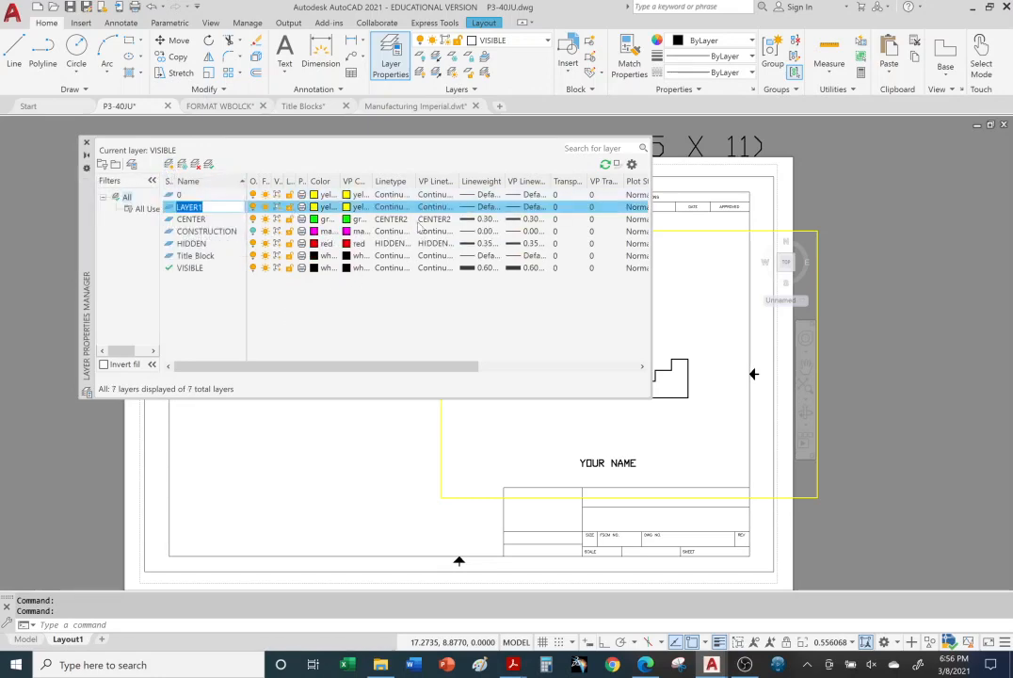
pyautogui.press('Return')
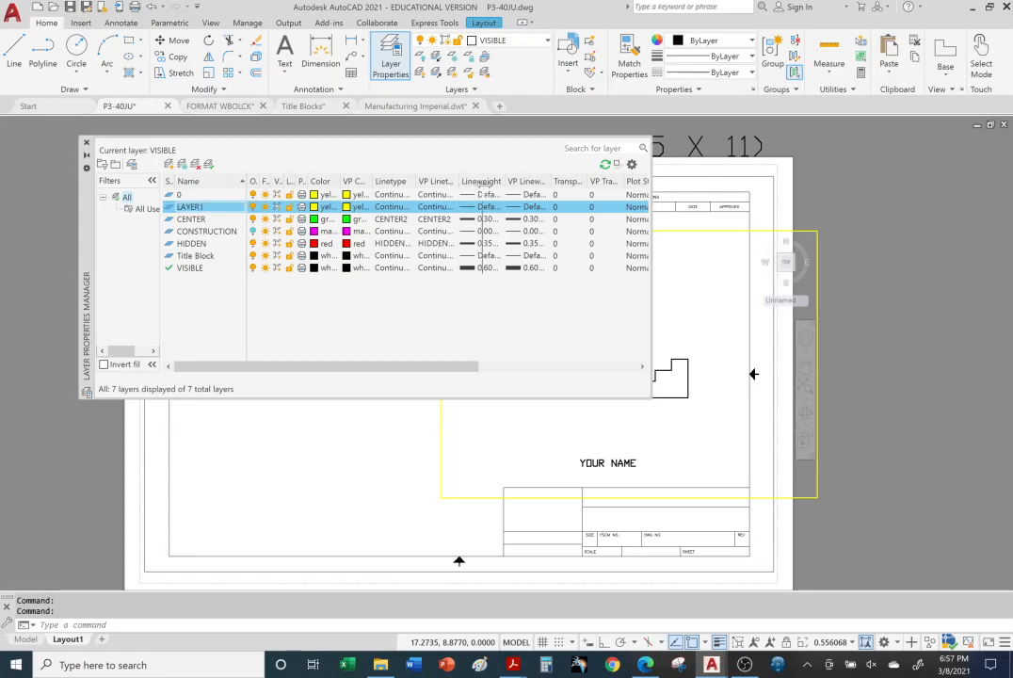
pyautogui.moveTo(484, 182); pyautogui.dragTo(486, 183)
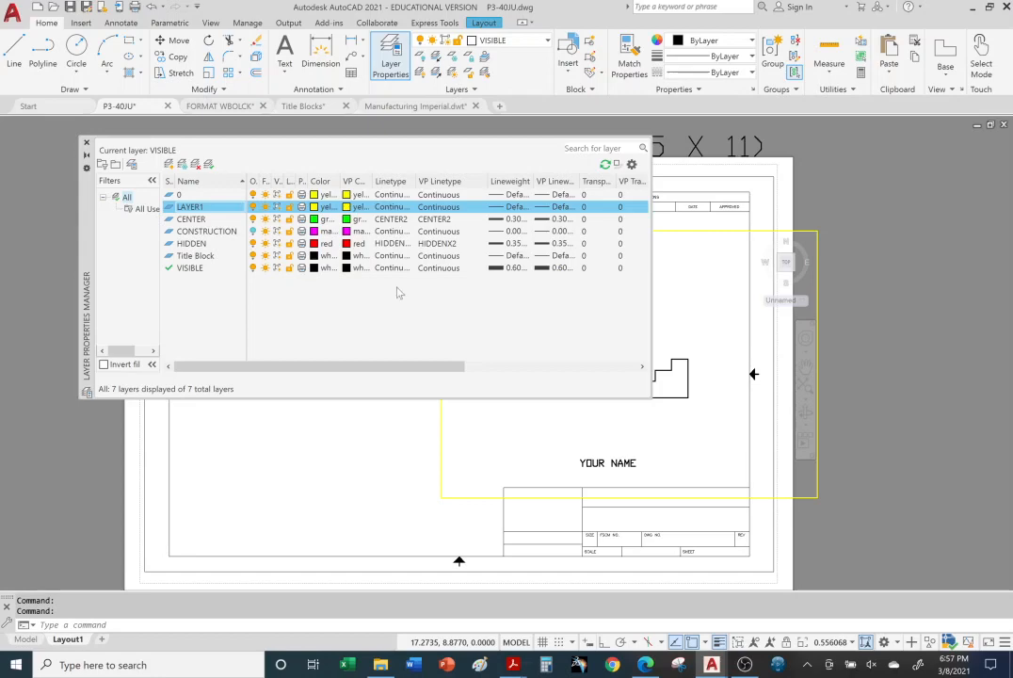
# Step: Rename the new layer VIEWPORT and set its color to blue
pyautogui.click(217, 209)
pyautogui.write('v')
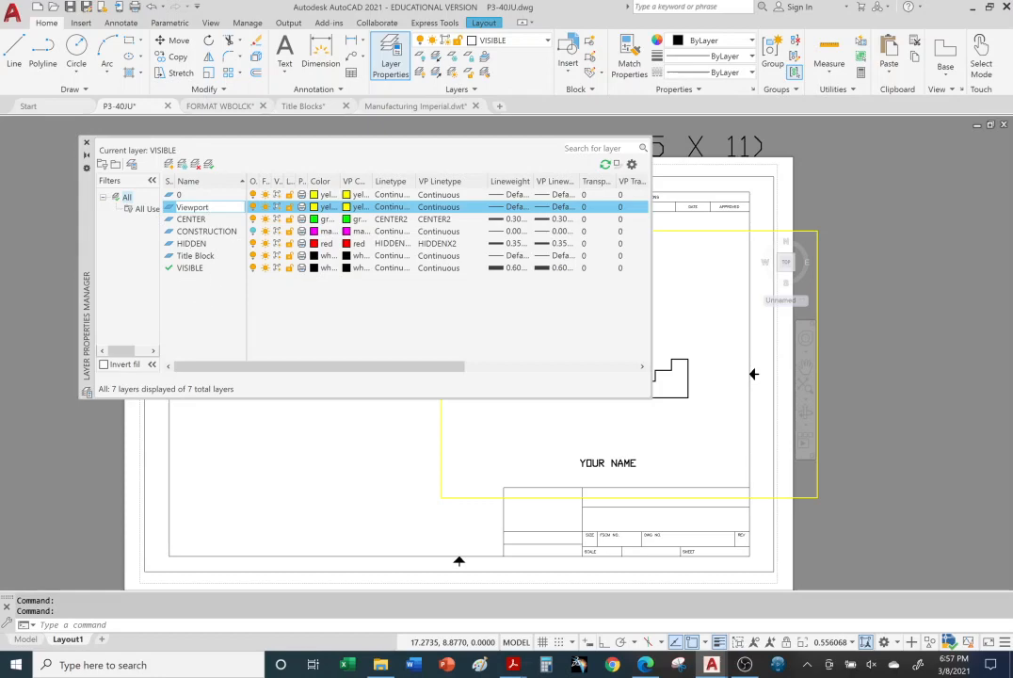
pyautogui.press('Return')
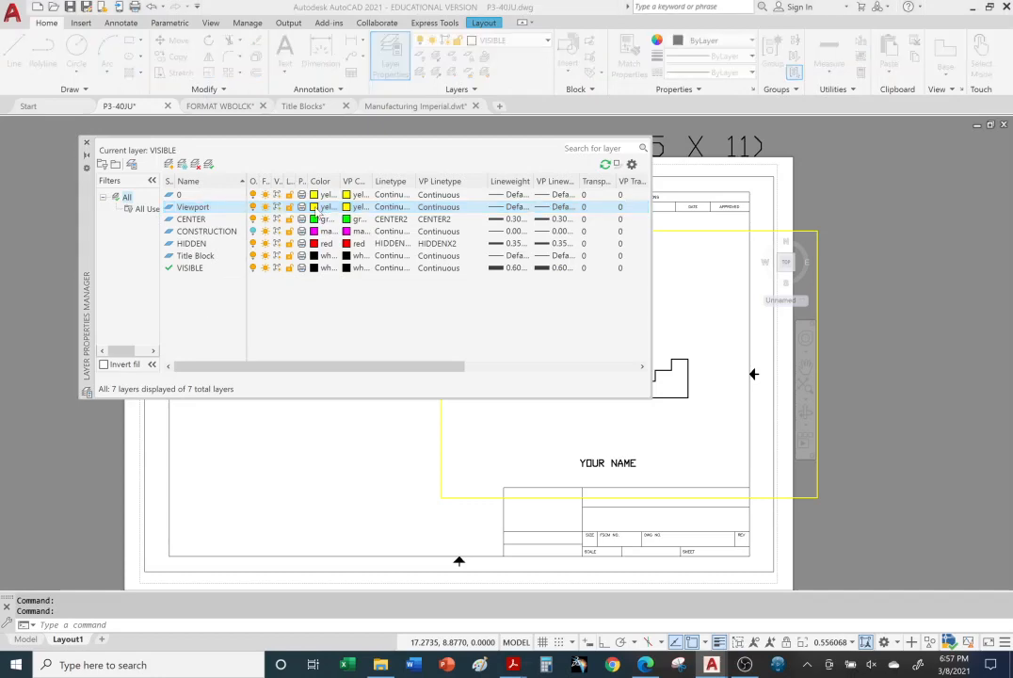
pyautogui.click(320, 207)
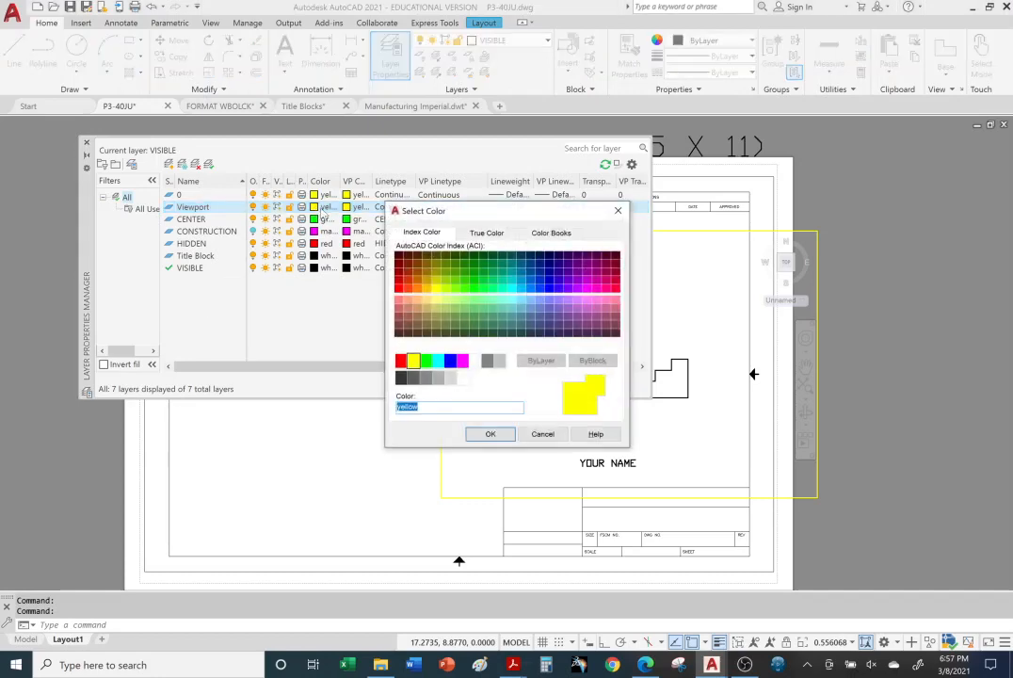
pyautogui.click(451, 361)
pyautogui.click(489, 433)
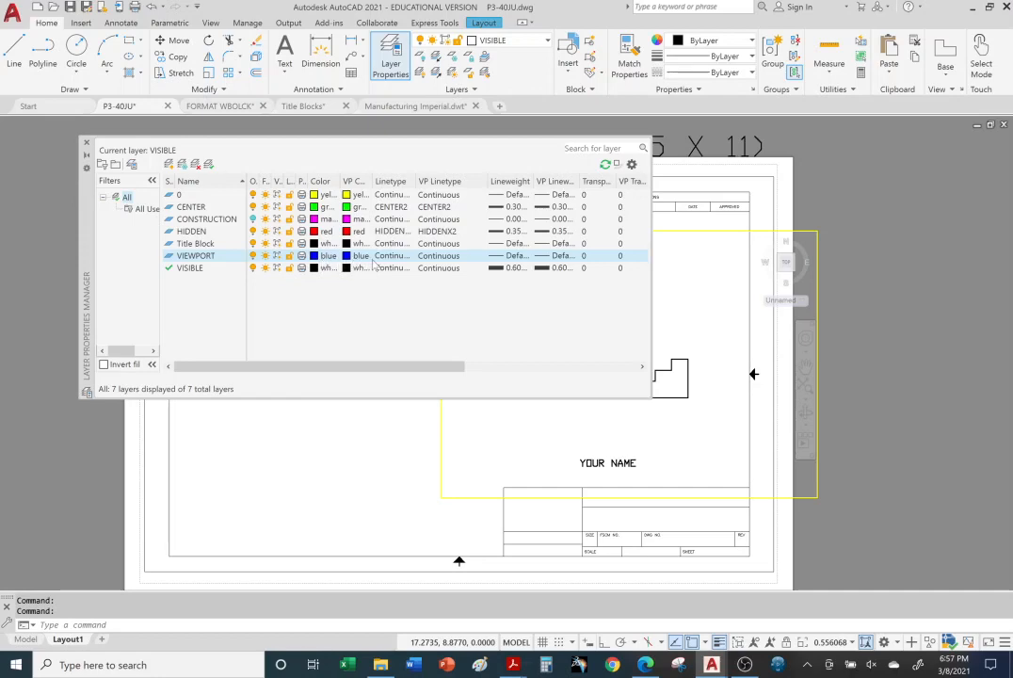
# Step: Set the VIEWPORT layer's lineweight to 0.70 mm and close the layer manager
pyautogui.click(508, 257)
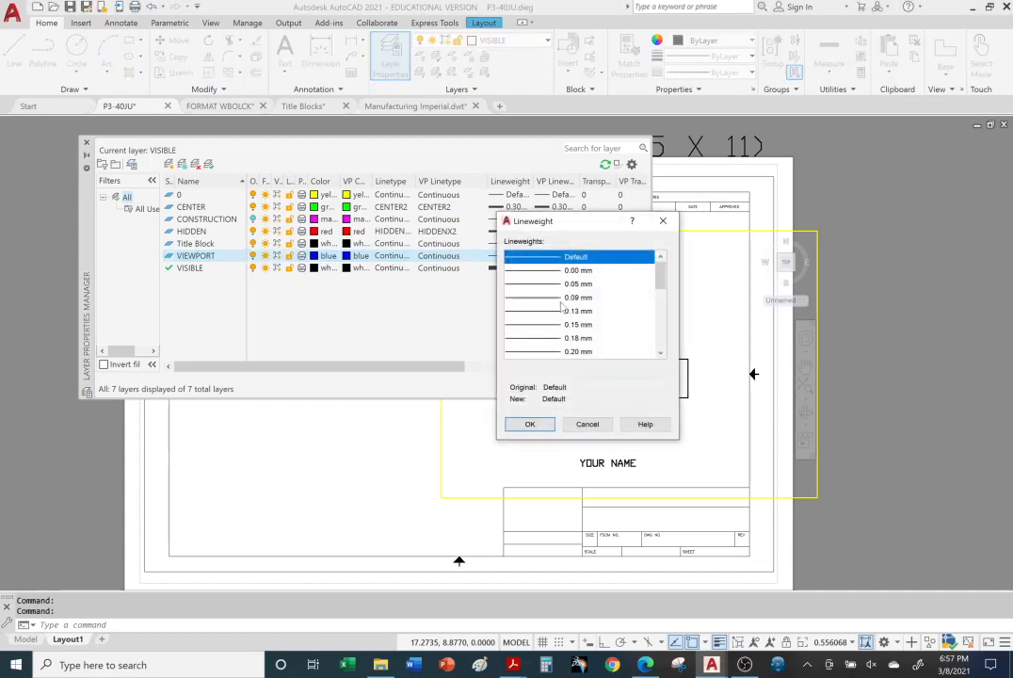
pyautogui.scroll(-2, 562, 304)
pyautogui.scroll(-1, 562, 302)
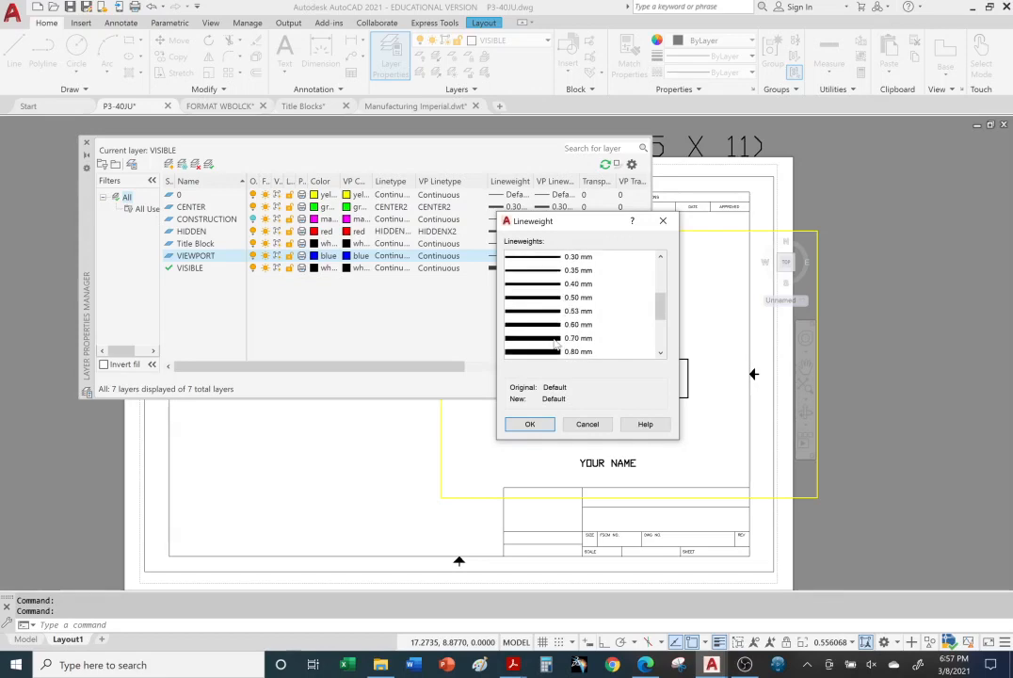
pyautogui.click(565, 338)
pyautogui.click(530, 424)
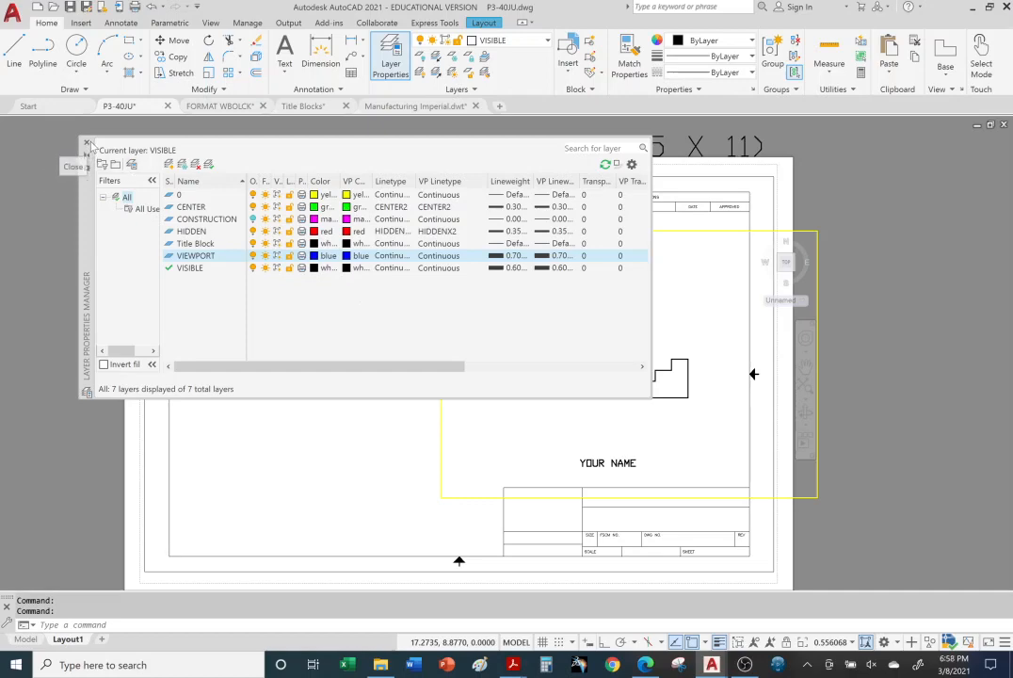
pyautogui.click(86, 143)
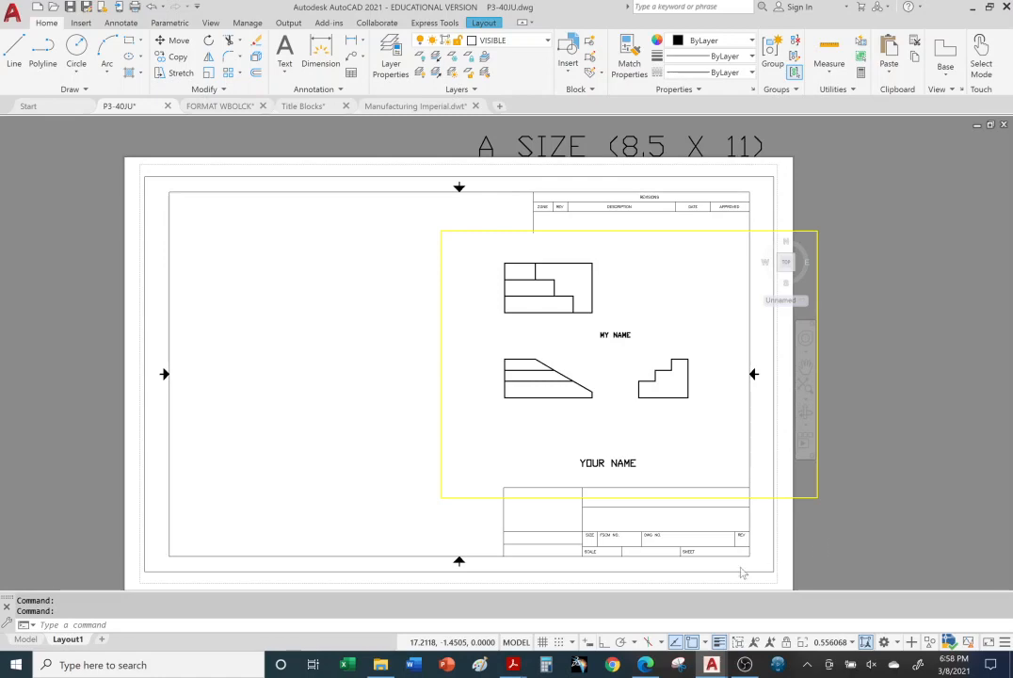
# Step: Return Layout1 to paper space and assign the viewport frame around the three views to the VIEWPORT layer
pyautogui.click(516, 642)
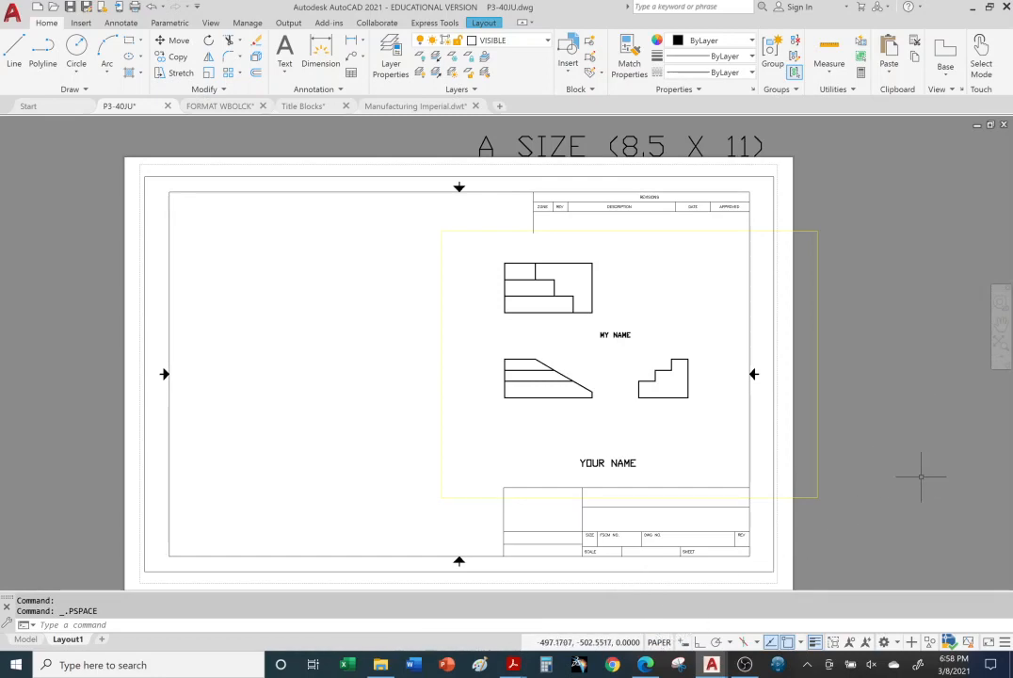
pyautogui.click(817, 328)
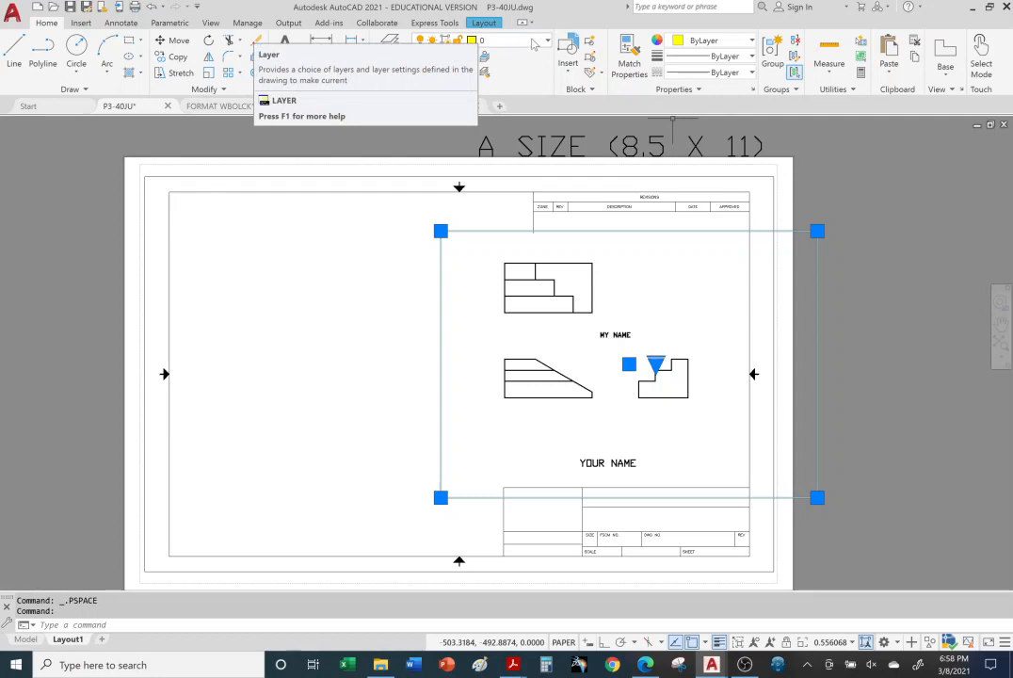
pyautogui.click(490, 40)
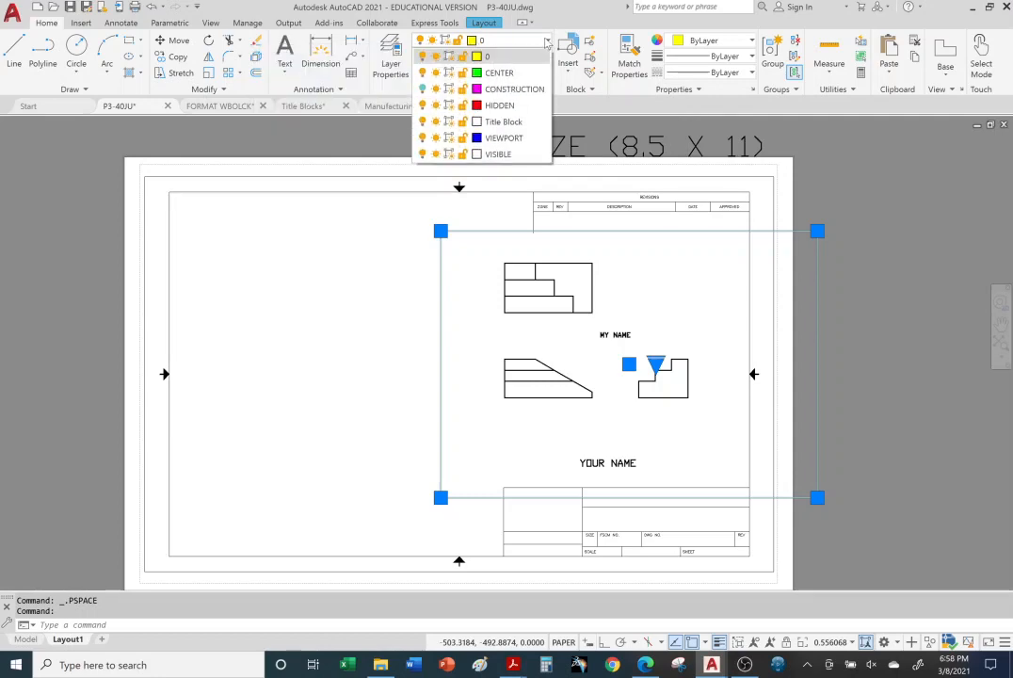
pyautogui.click(501, 138)
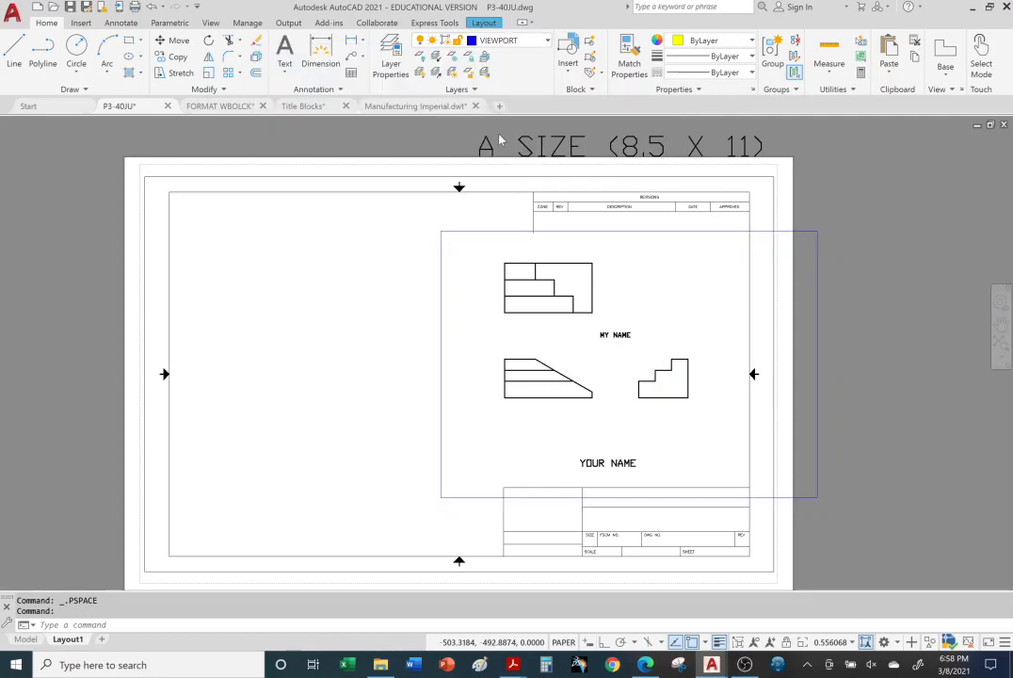
pyautogui.press('Escape')
pyautogui.press('Escape')
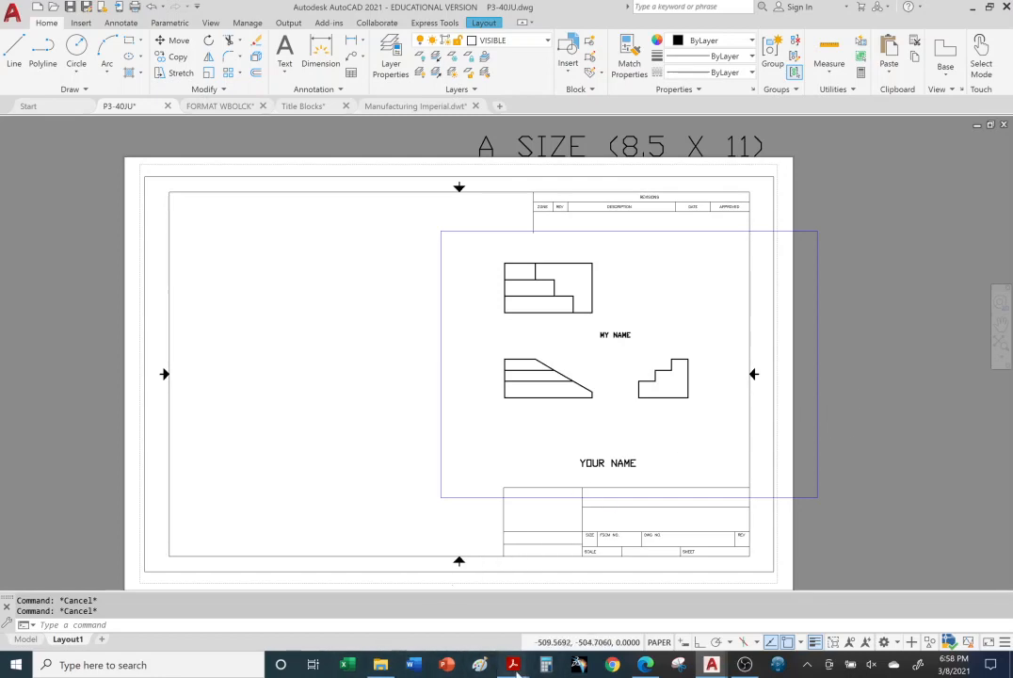
# Step: Switch to Acrobat Reader to review the Viewport page of the Title Blocks PDF, and return to P3-40JU in AutoCAD
pyautogui.moveTo(514, 671)
pyautogui.click(650, 593)
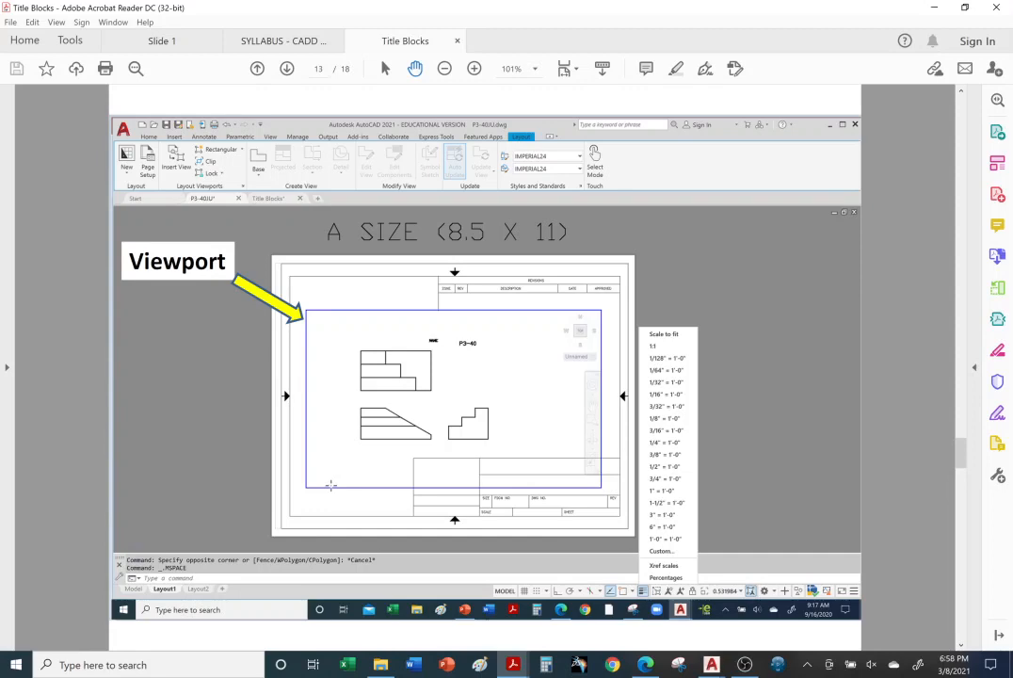
pyautogui.moveTo(742, 669)
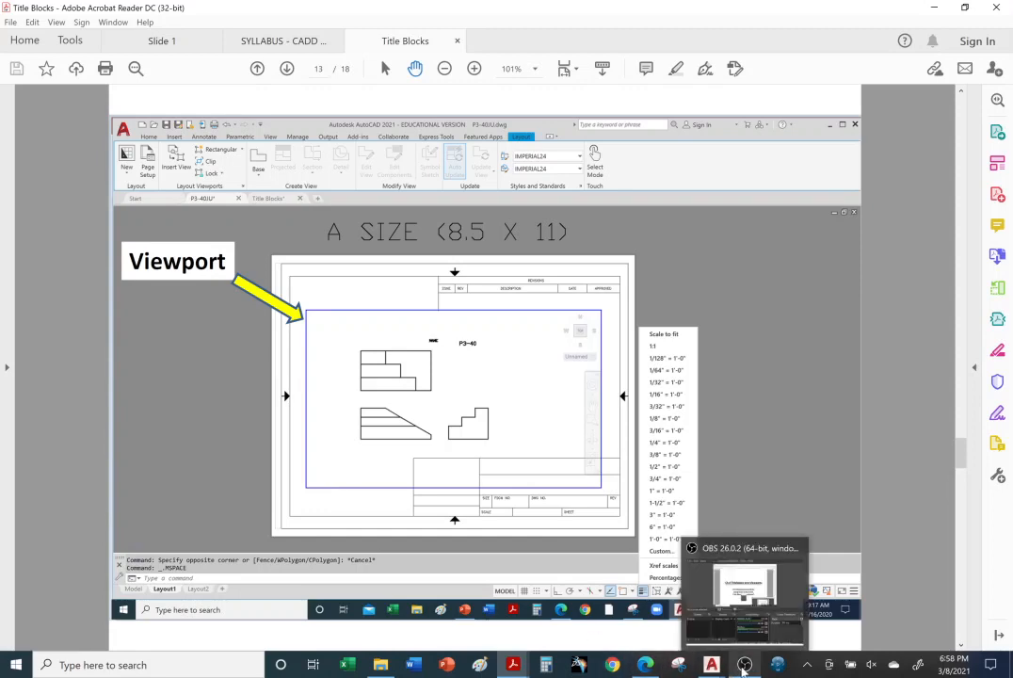
pyautogui.click(646, 665)
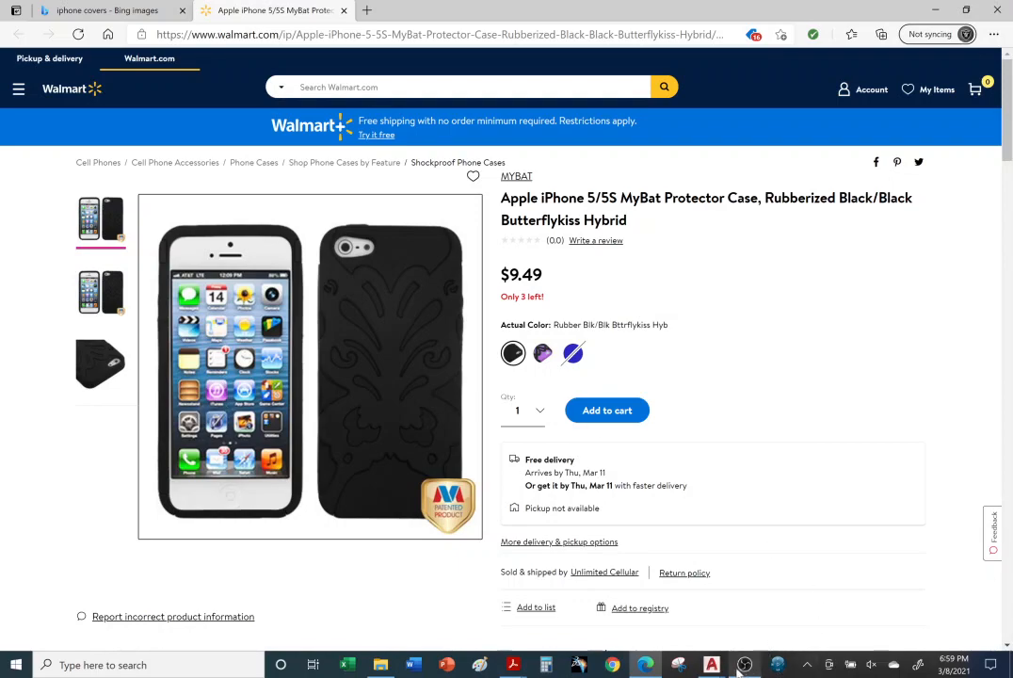
pyautogui.moveTo(746, 667)
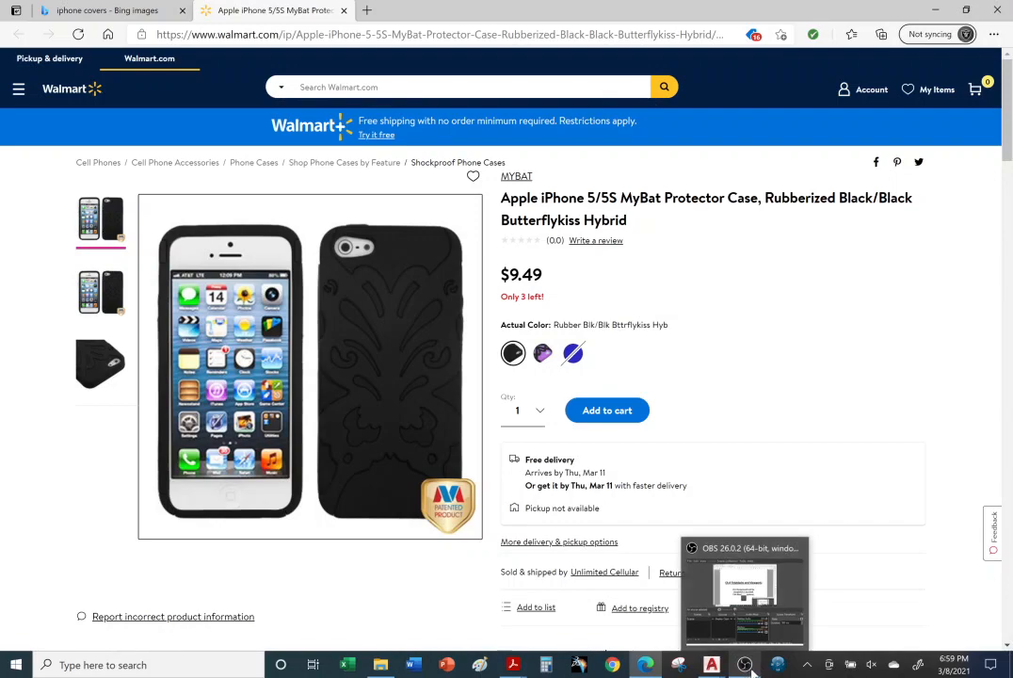
pyautogui.moveTo(713, 670)
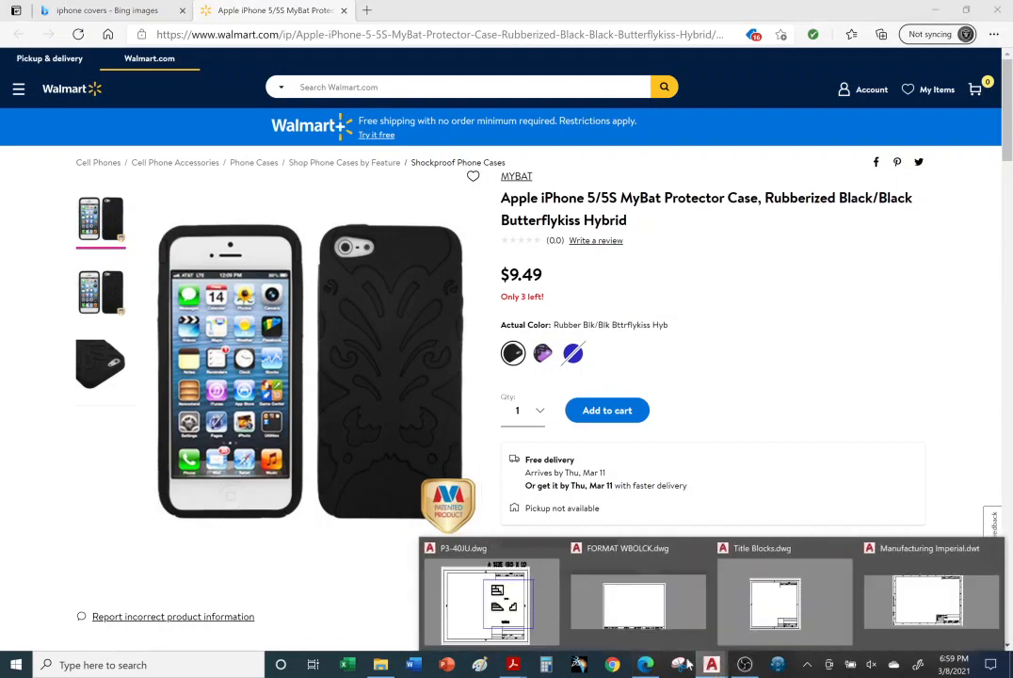
pyautogui.click(488, 591)
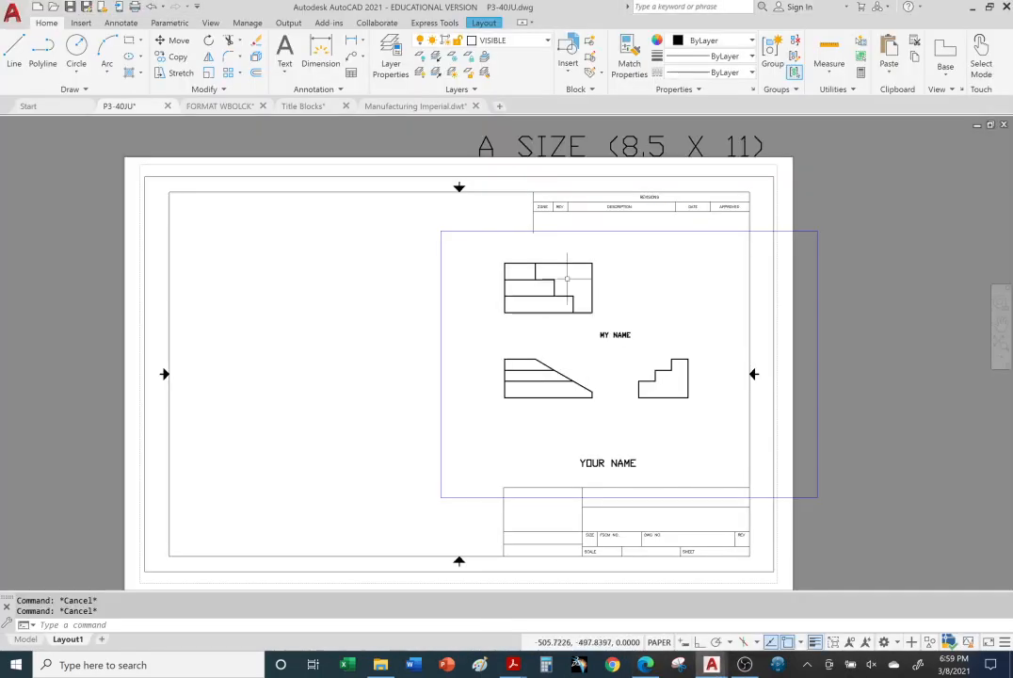
# Step: Stretch the viewport's upper-left corner to the title block's inner border corner and its lower-right corner onto the right border line
pyautogui.click(440, 280)
pyautogui.click(439, 231)
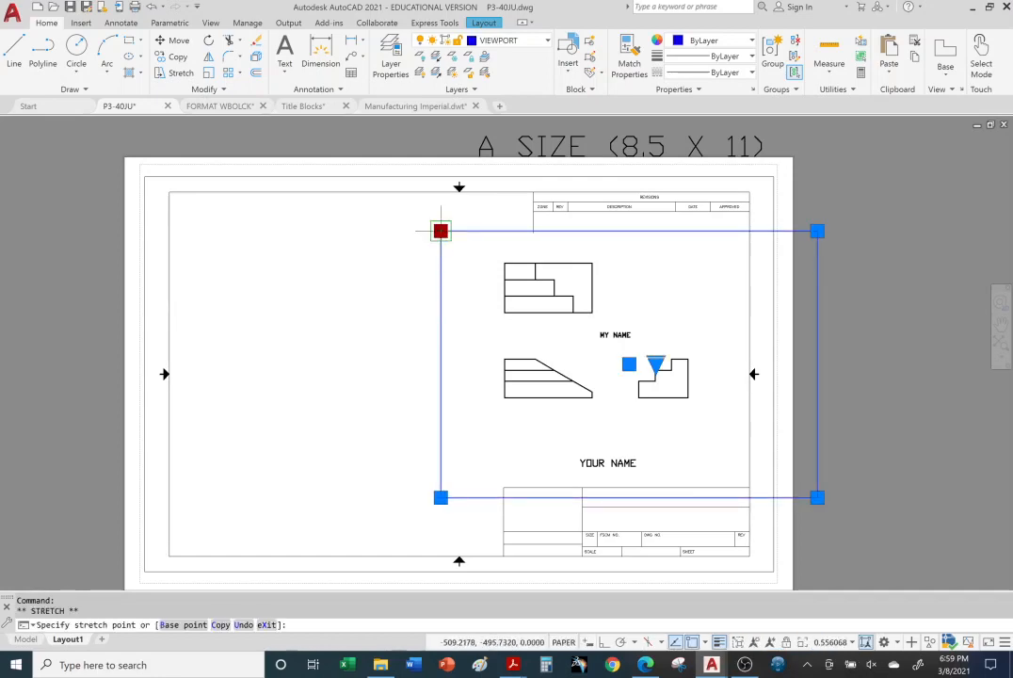
pyautogui.click(168, 191)
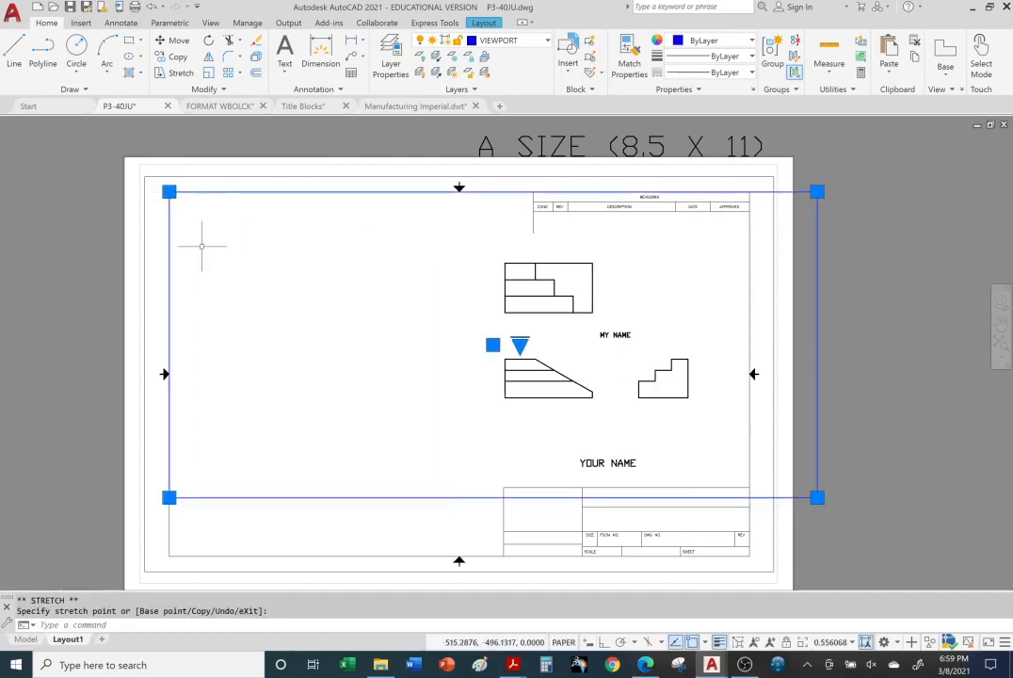
pyautogui.click(816, 497)
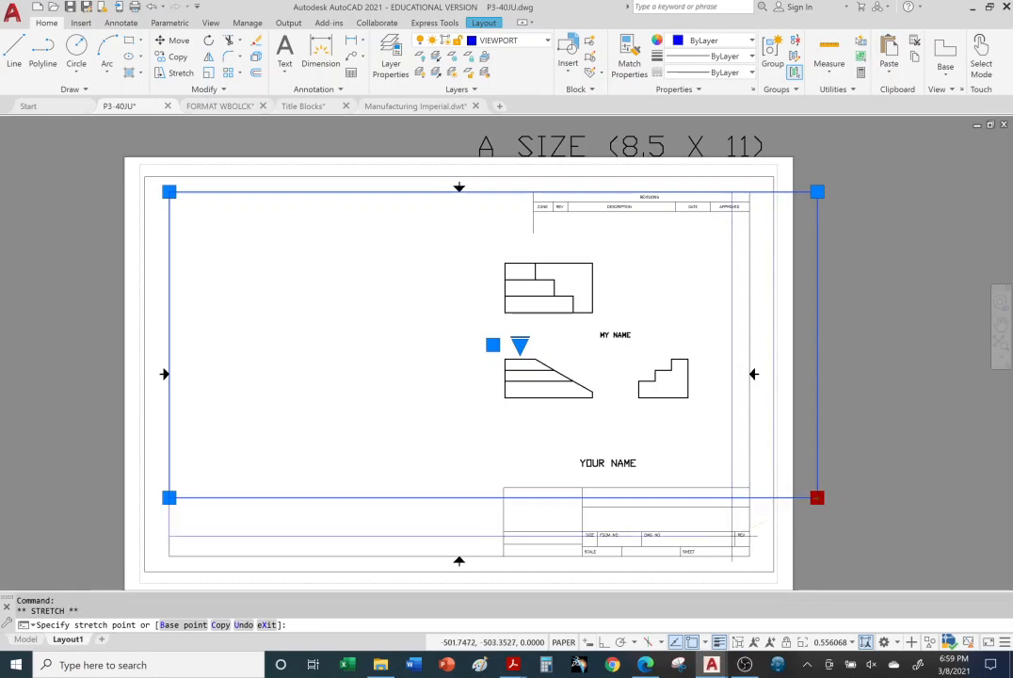
pyautogui.click(749, 546)
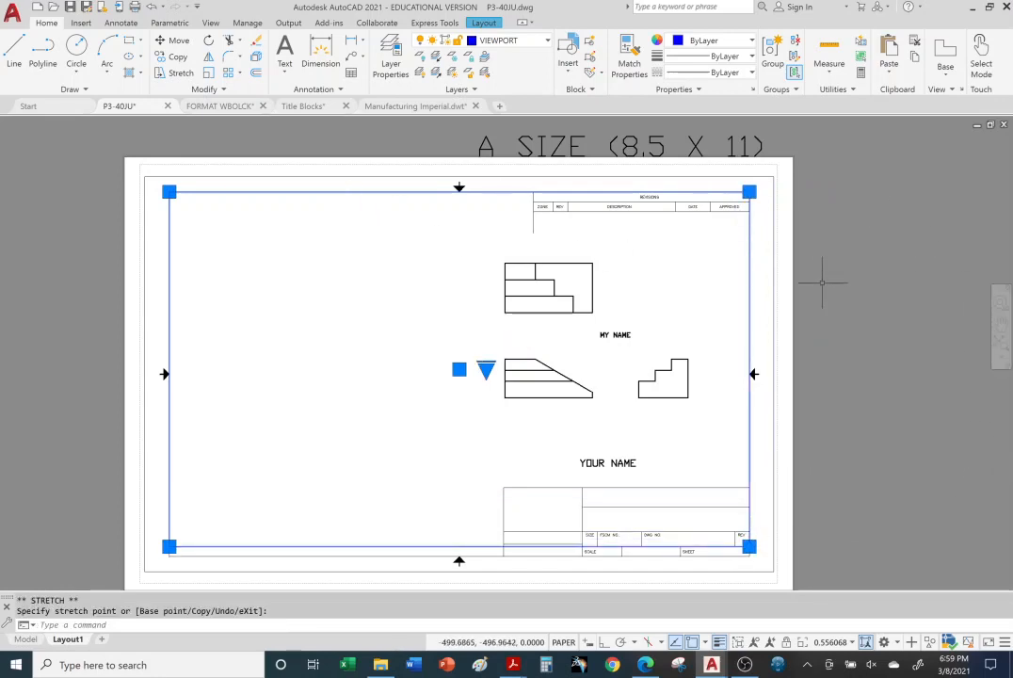
pyautogui.click(902, 328)
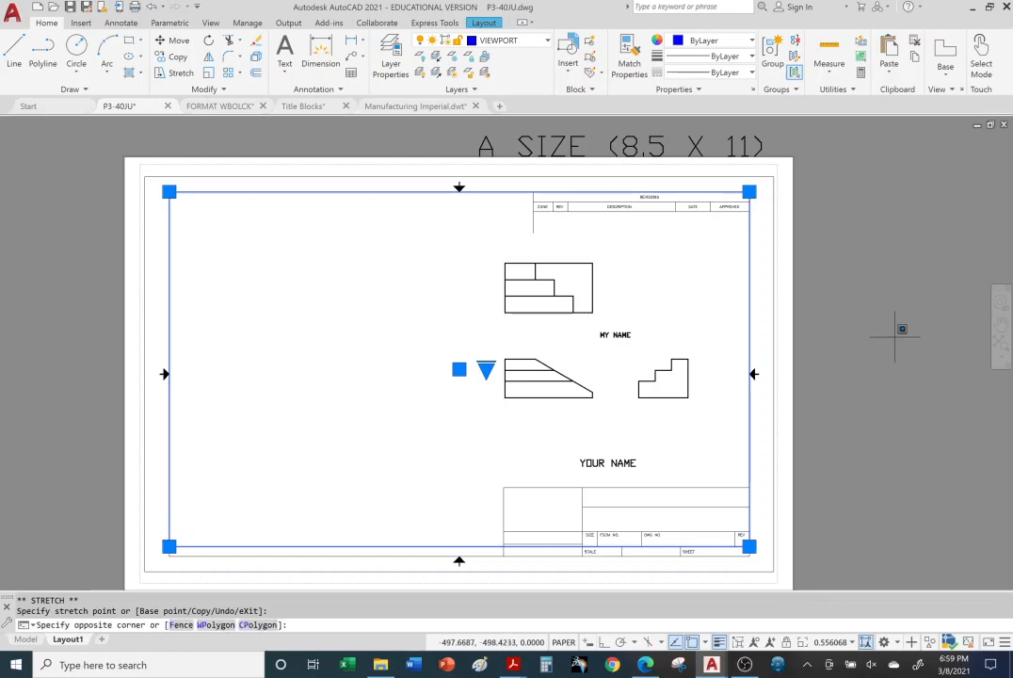
pyautogui.press('Escape')
pyautogui.press('Escape')
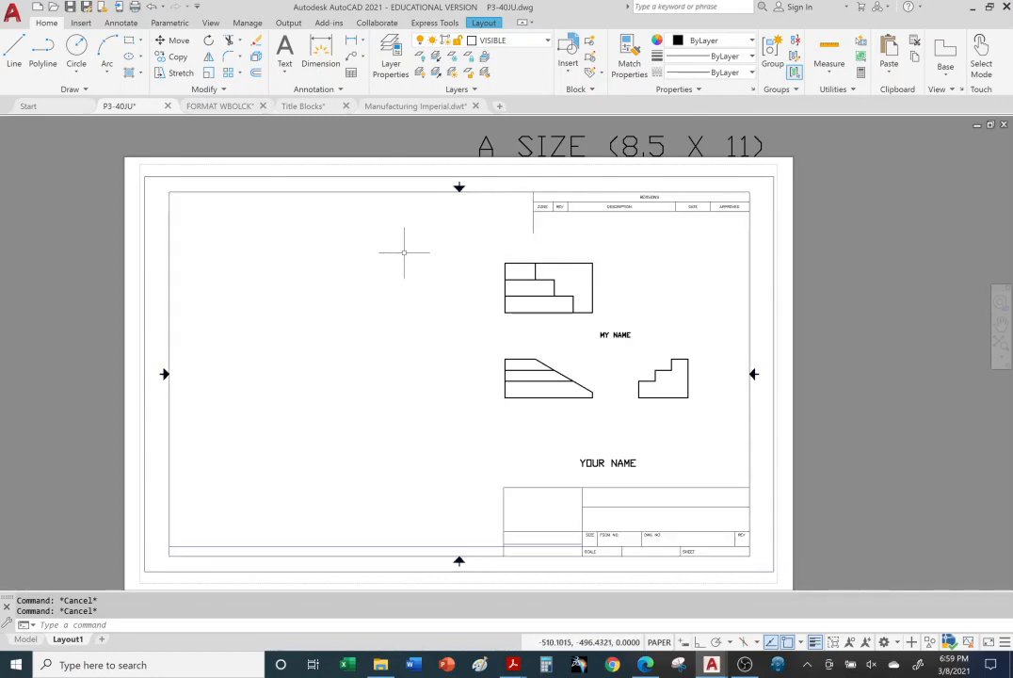
pyautogui.scroll(2, 740, 344)
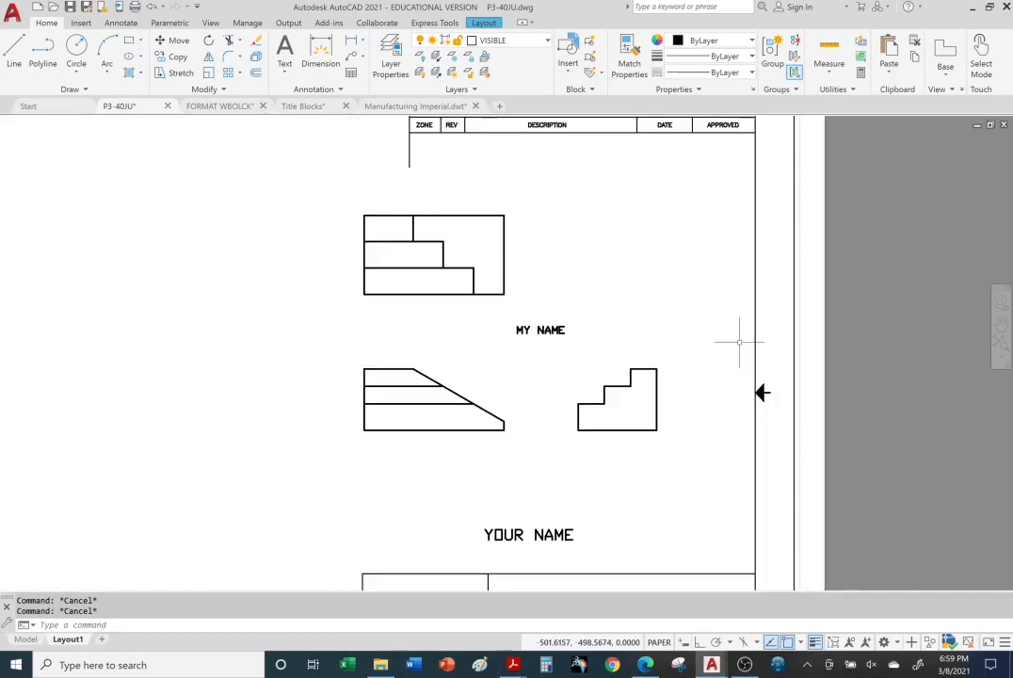
pyautogui.scroll(-4, 740, 344)
pyautogui.click(728, 414)
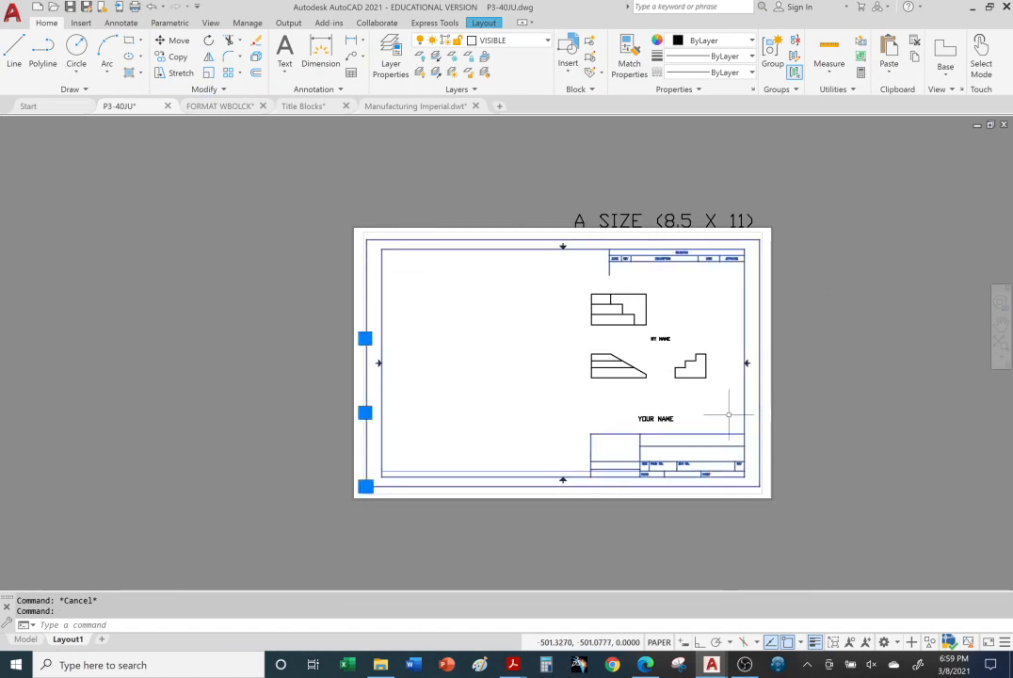
pyautogui.click(365, 485)
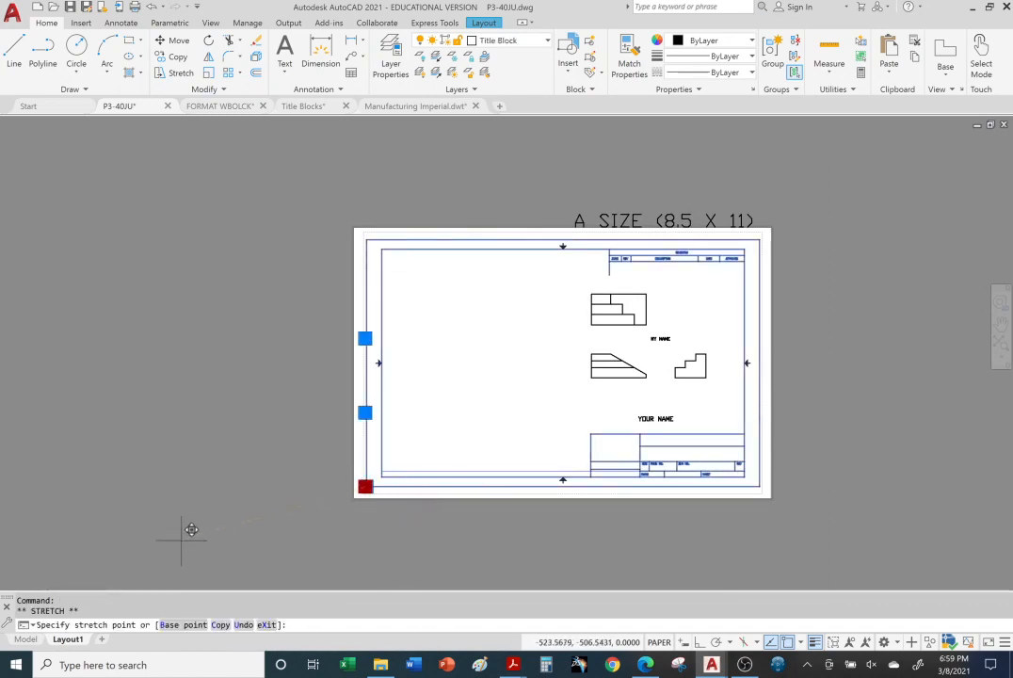
pyautogui.press('Escape')
pyautogui.press('Escape')
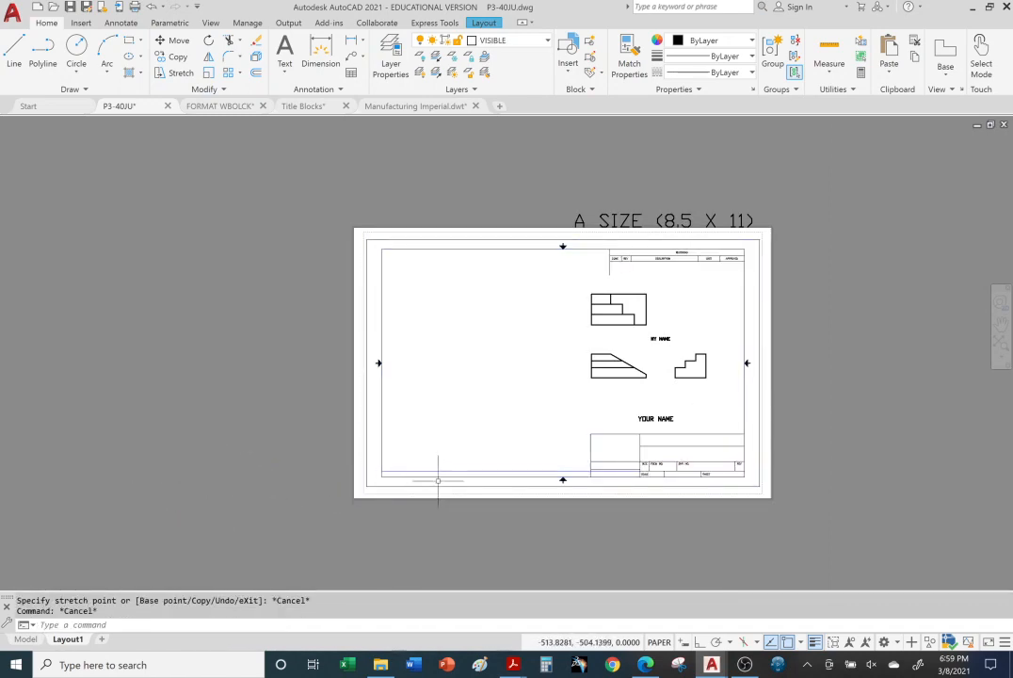
# Step: Move the ANSI B title block down and to the left, partly off the Layout1 sheet and clear of the three views
pyautogui.click(438, 480)
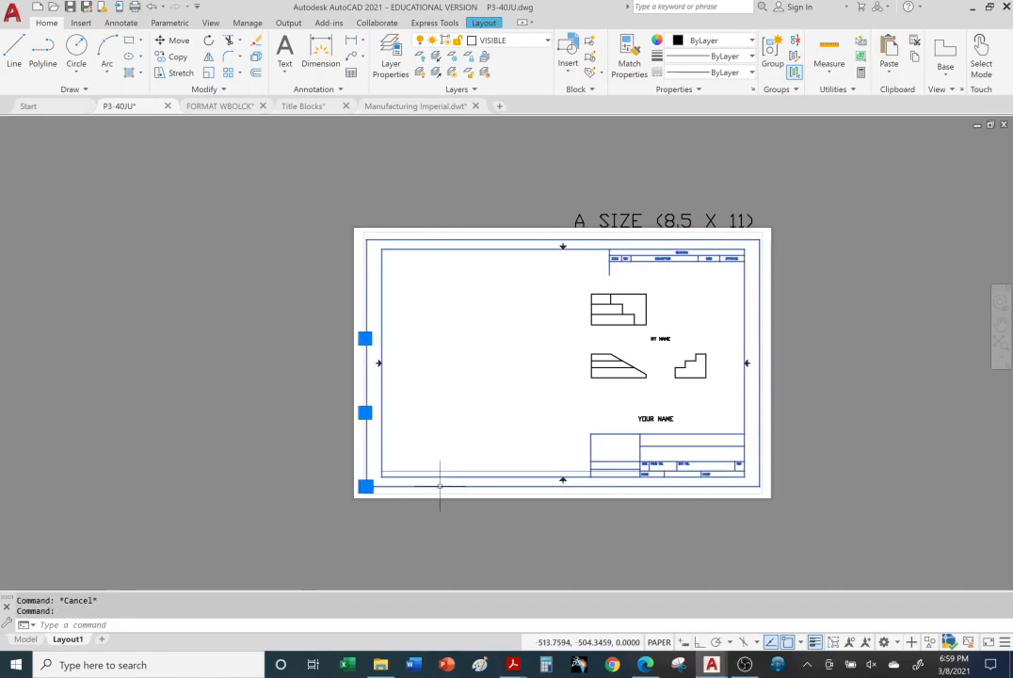
pyautogui.click(177, 39)
pyautogui.click(376, 477)
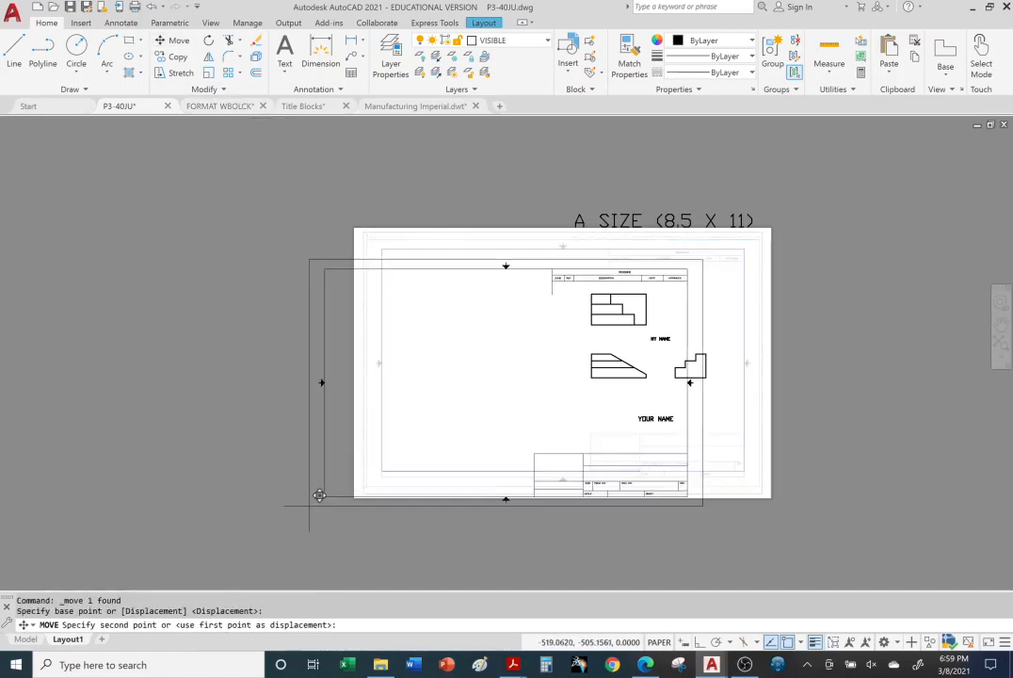
pyautogui.click(54, 540)
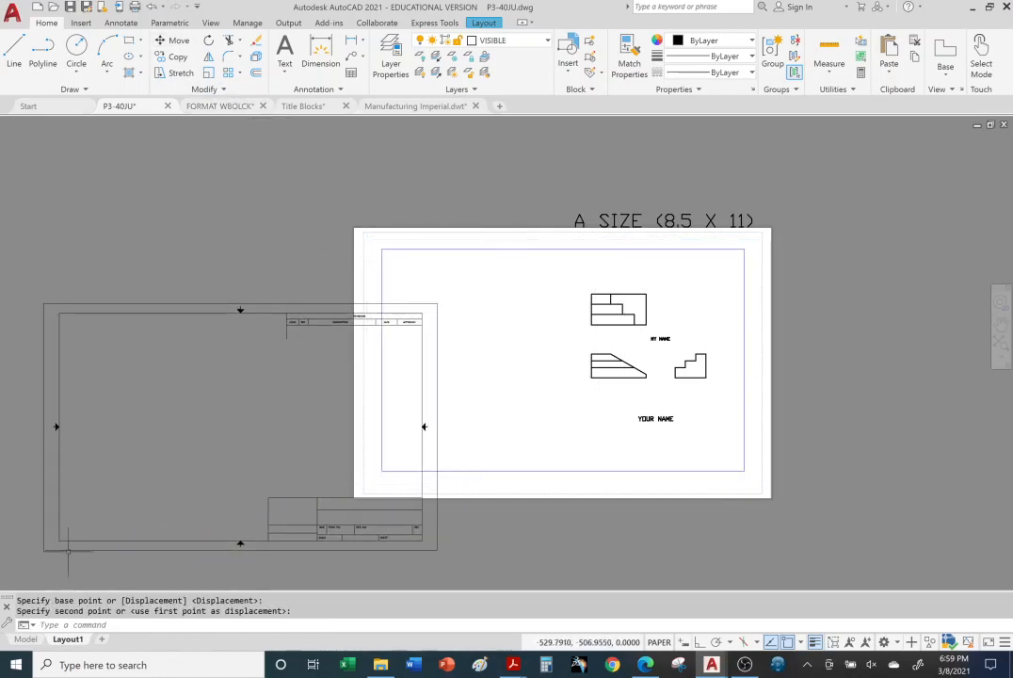
# Step: Shrink the viewport on the Layout1 sheet by stretching its upper-left and lower-right corners inward around the three views
pyautogui.click(382, 240)
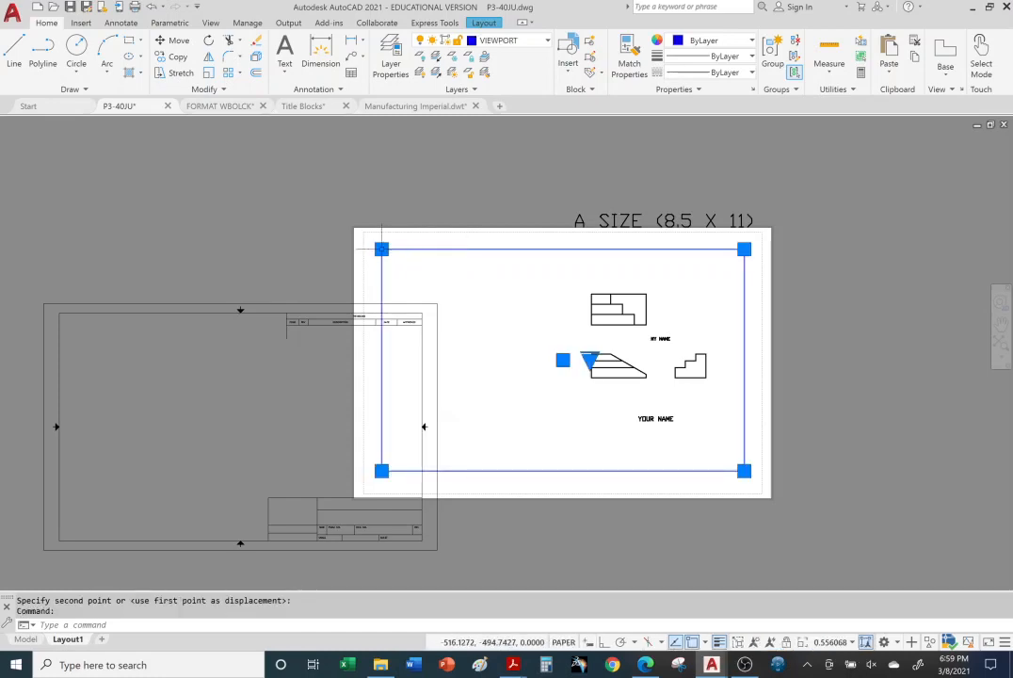
pyautogui.click(381, 249)
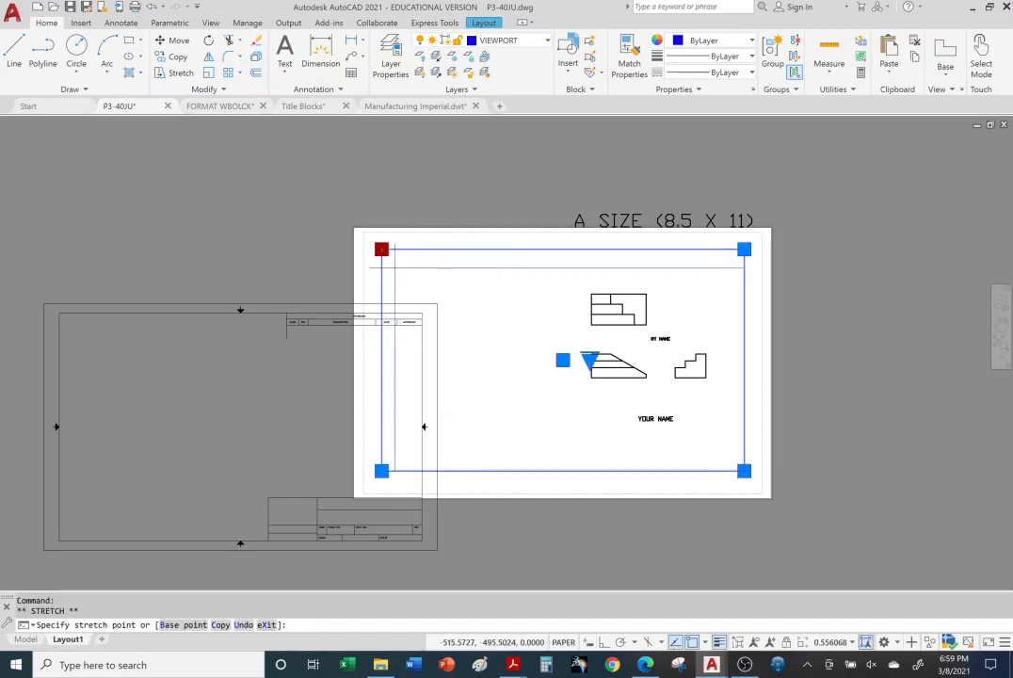
pyautogui.click(394, 265)
pyautogui.click(744, 471)
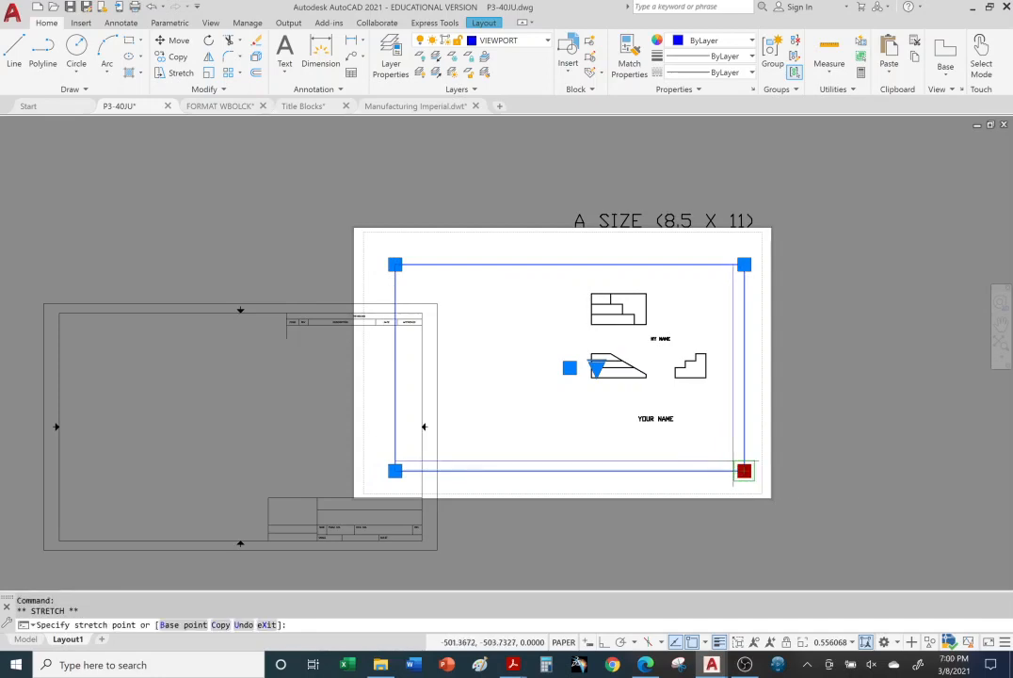
pyautogui.click(743, 473)
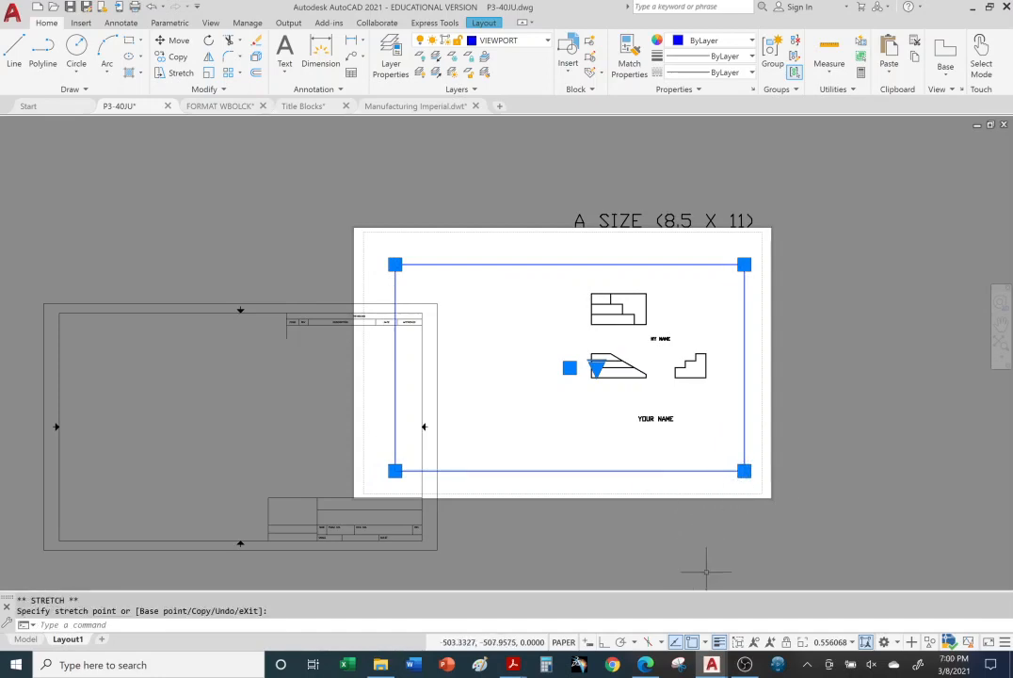
pyautogui.click(744, 470)
pyautogui.click(744, 470)
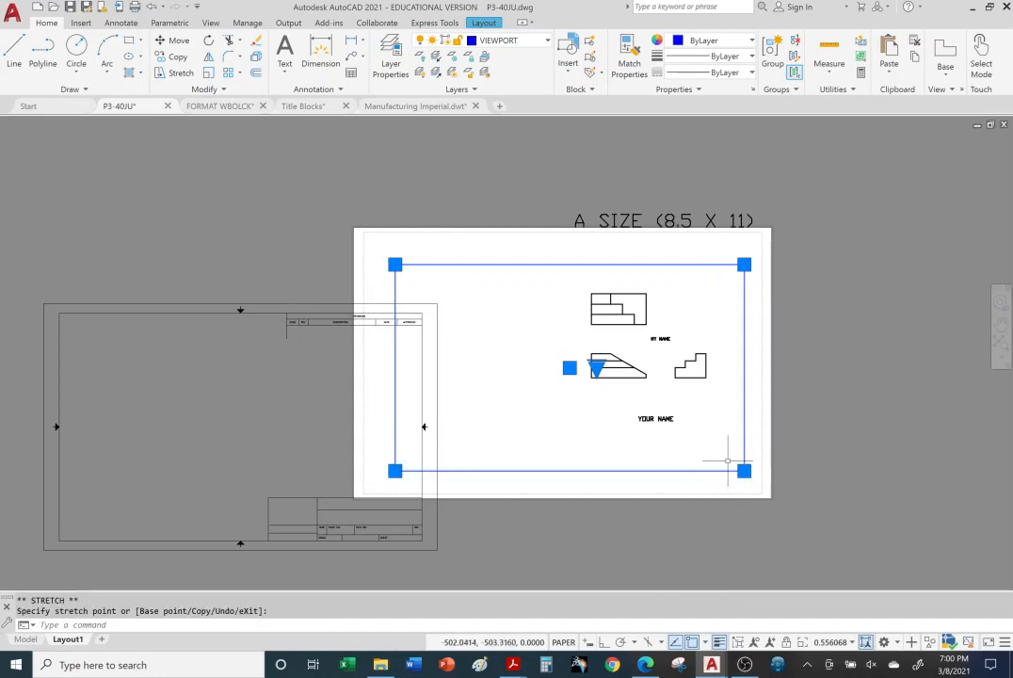
pyautogui.click(744, 471)
pyautogui.click(728, 453)
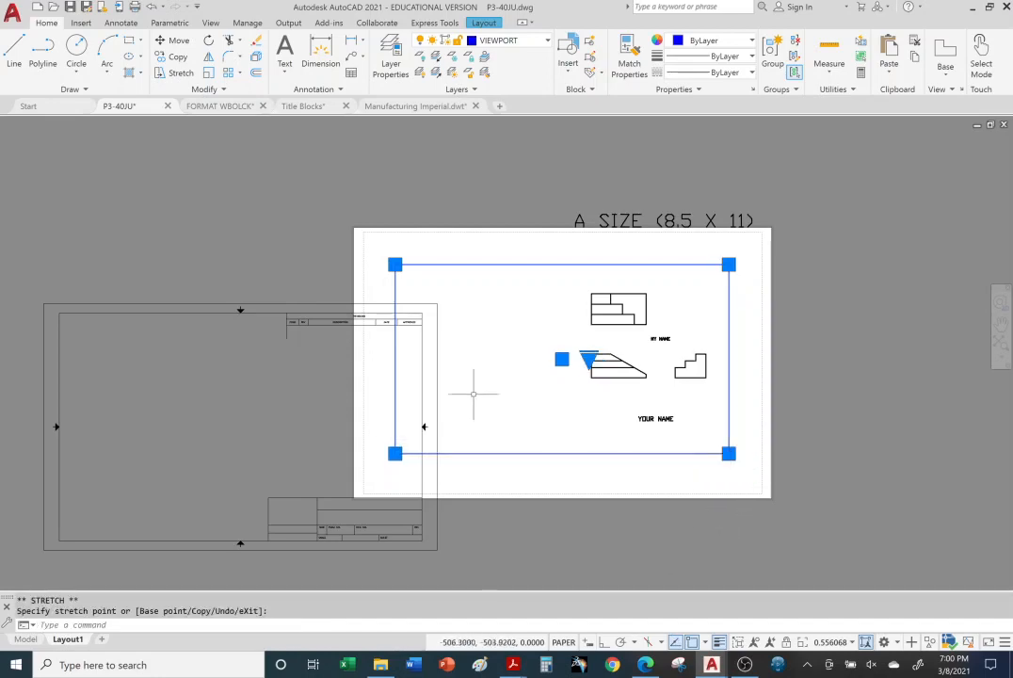
# Step: Move the ANSI B title block back onto the Layout1 sheet by its lower-left outer corner, keeping it within the paper edges
pyautogui.click(265, 311)
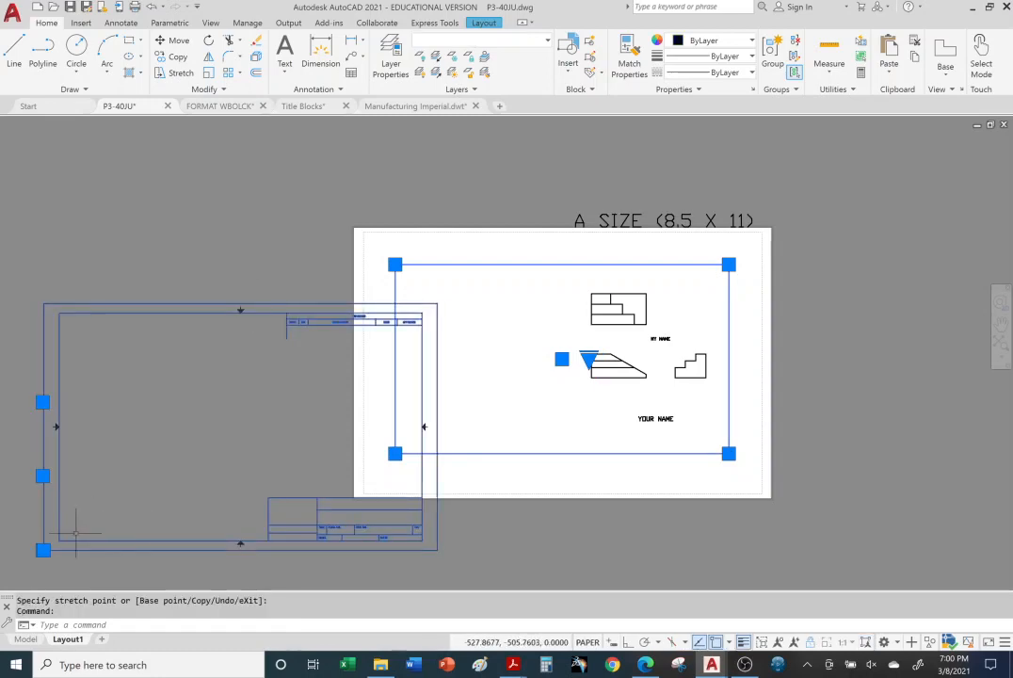
pyautogui.click(175, 40)
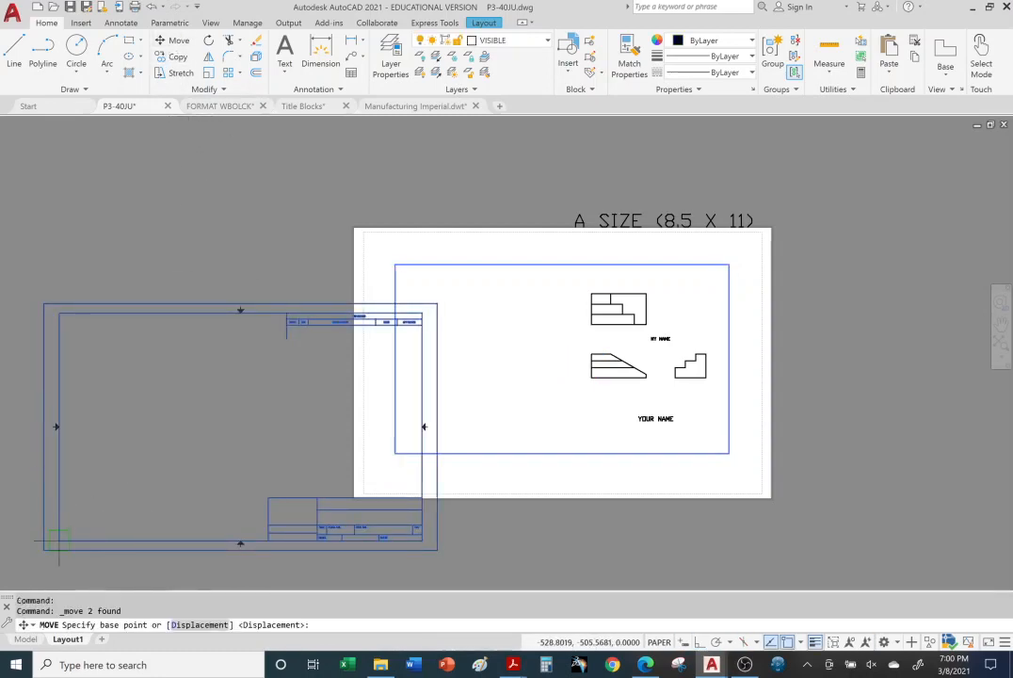
pyautogui.click(43, 549)
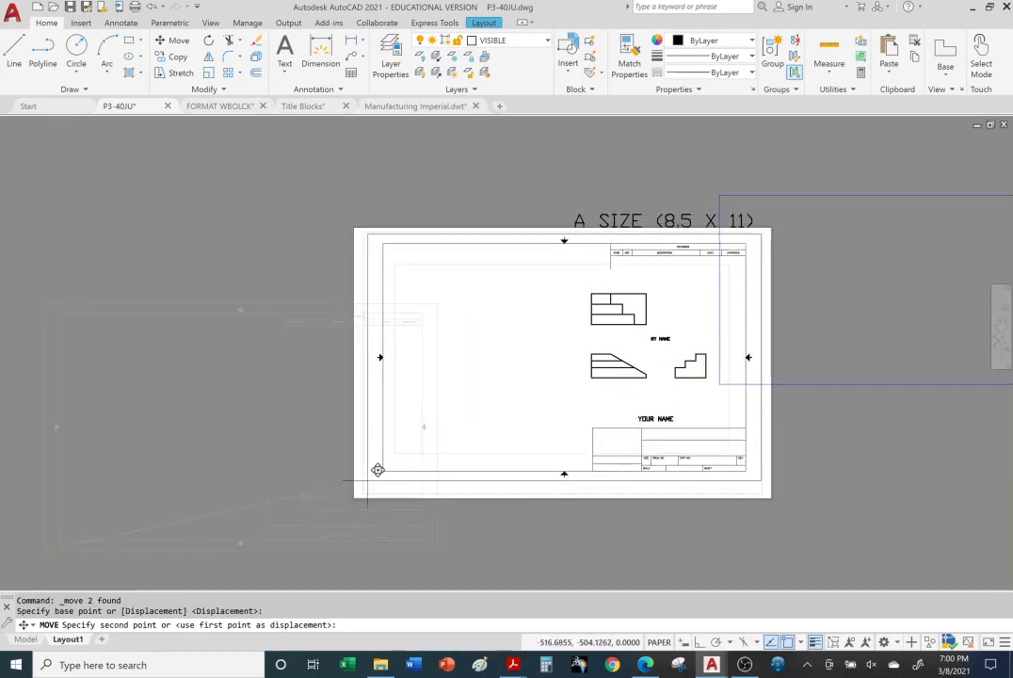
pyautogui.click(368, 480)
pyautogui.press('Escape')
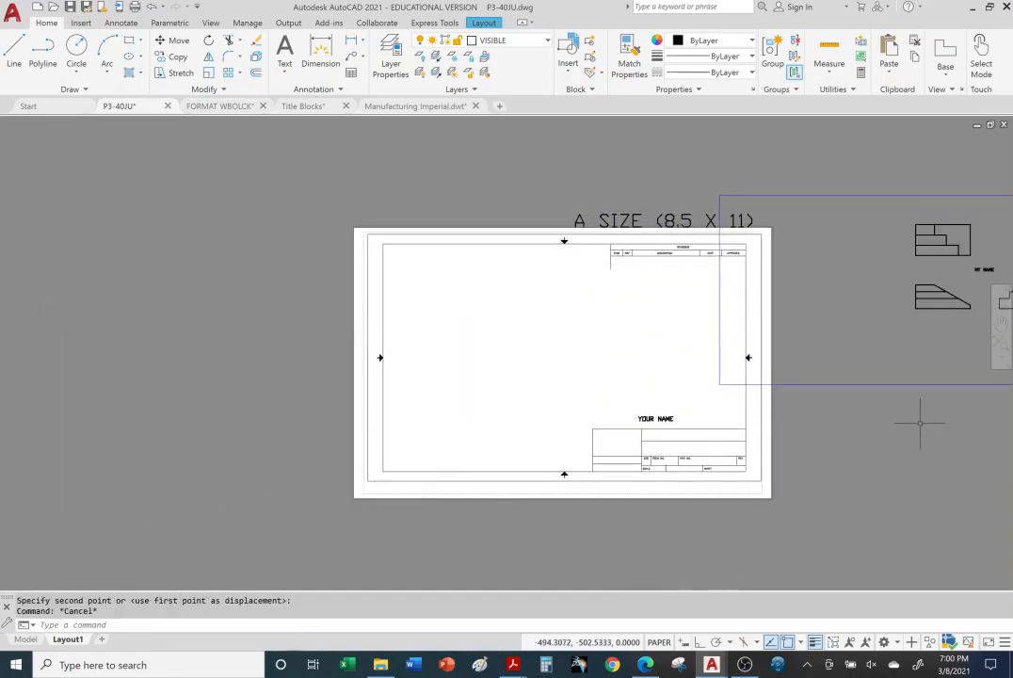
# Step: Move the viewport by its lower-left corner back onto the sheet, inside the title block's inner border
pyautogui.click(879, 384)
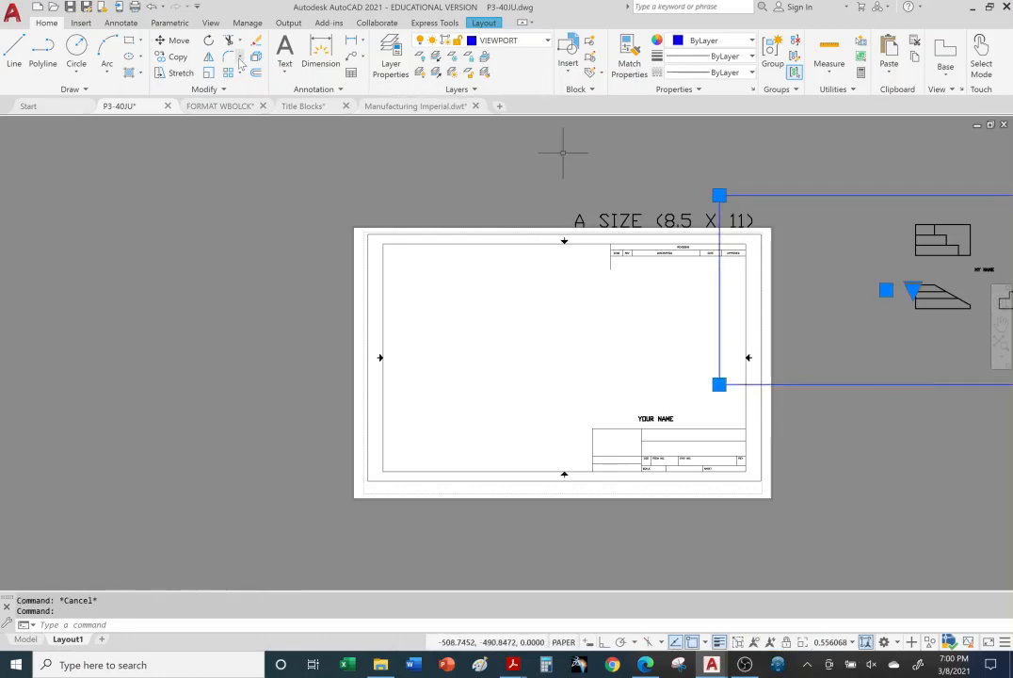
pyautogui.click(173, 40)
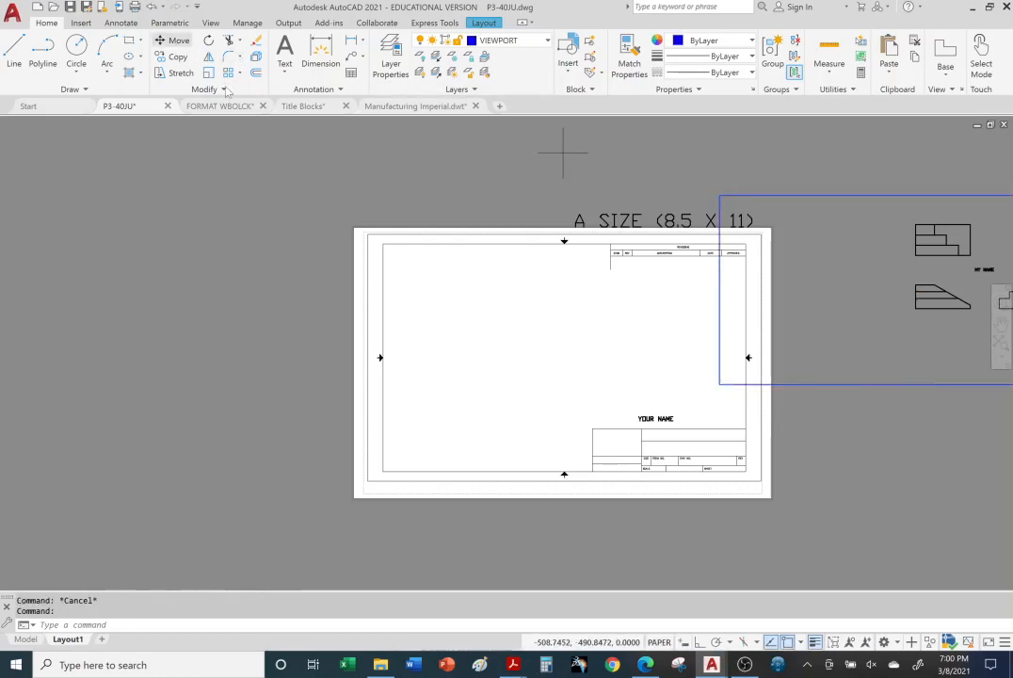
pyautogui.click(719, 384)
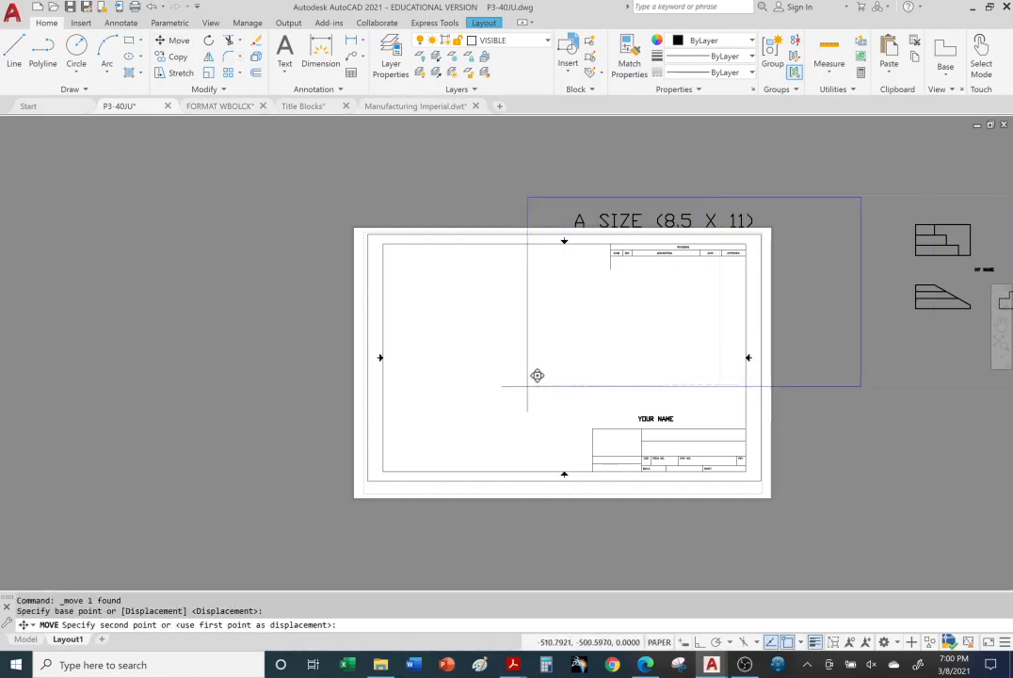
pyautogui.click(399, 446)
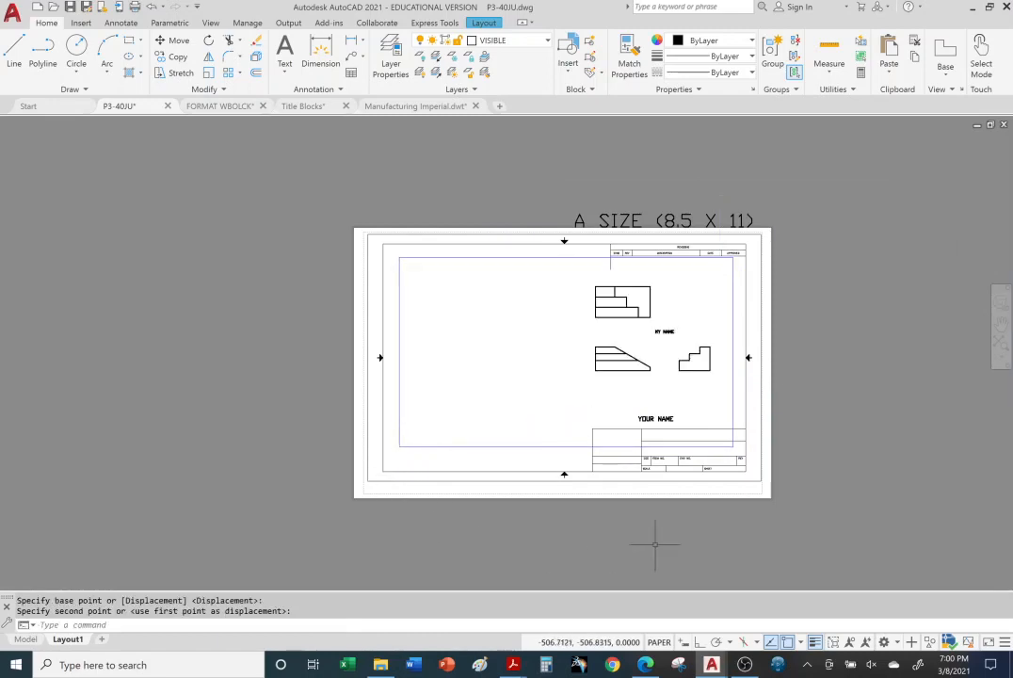
pyautogui.press('Escape')
pyautogui.press('Escape')
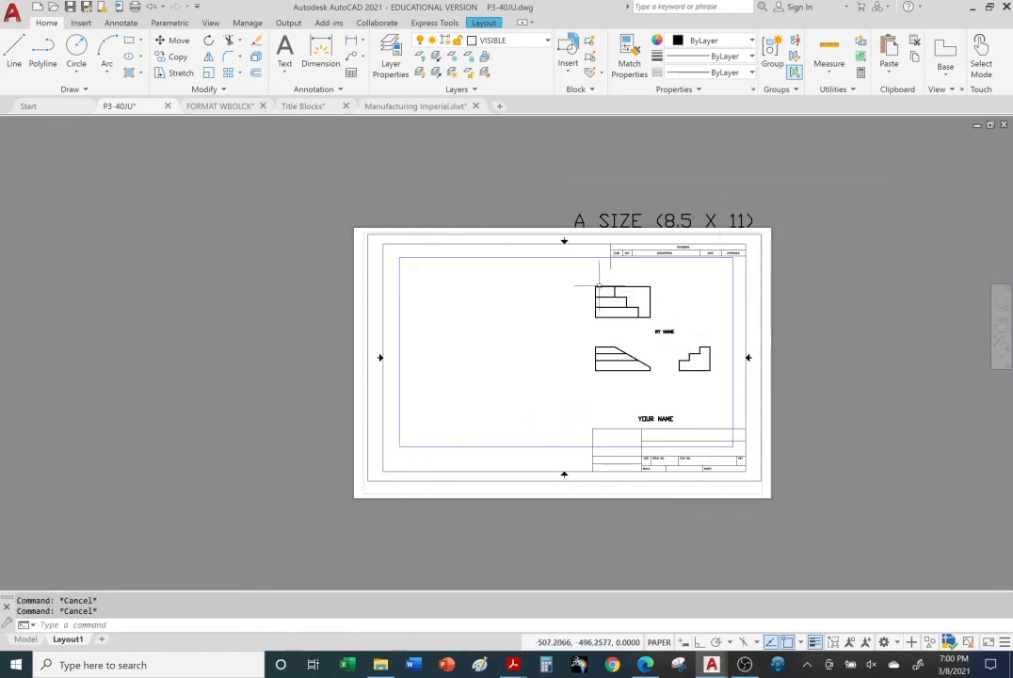
# Step: Activate the viewport's model space, try zooming the three views in and out, and return to paper space
pyautogui.scroll(2, 600, 292)
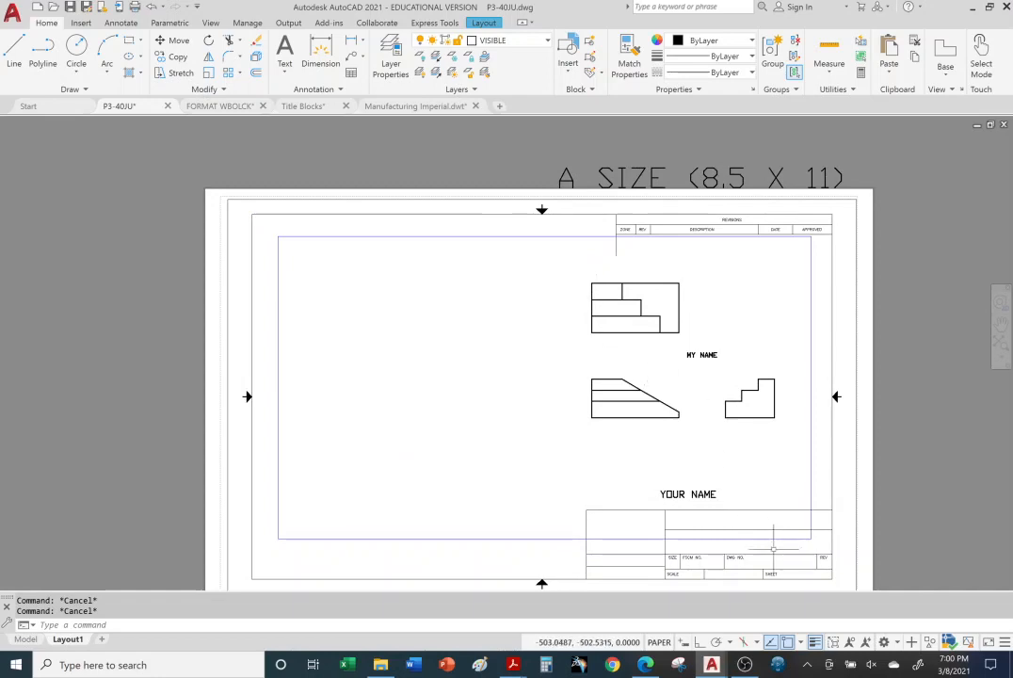
pyautogui.moveTo(678, 448); pyautogui.dragTo(660, 411, button='middle')
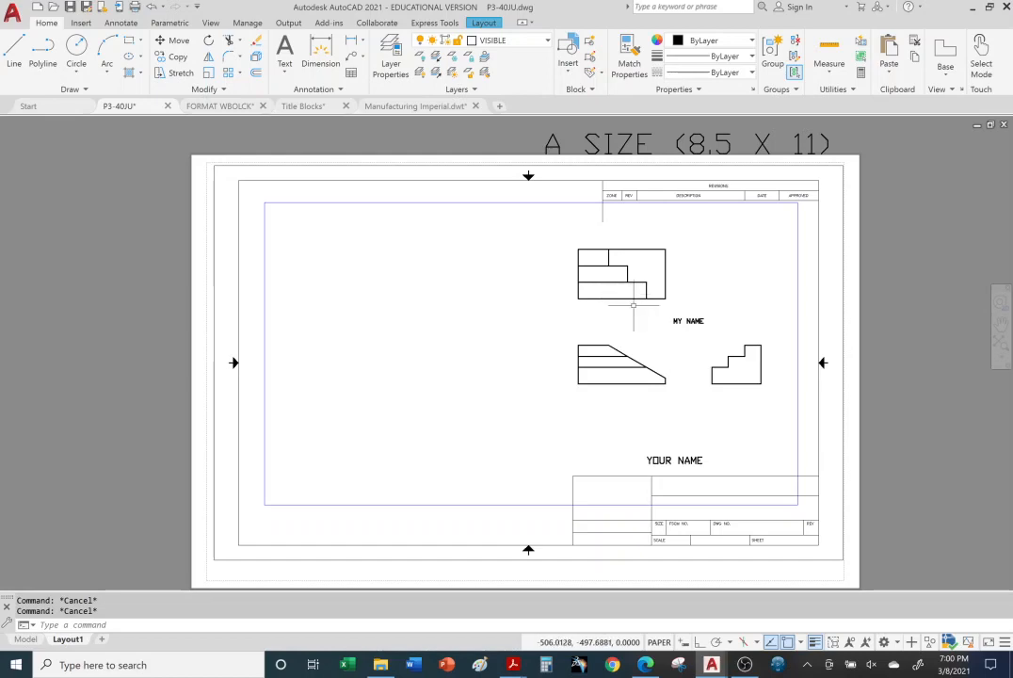
pyautogui.doubleClick(447, 309)
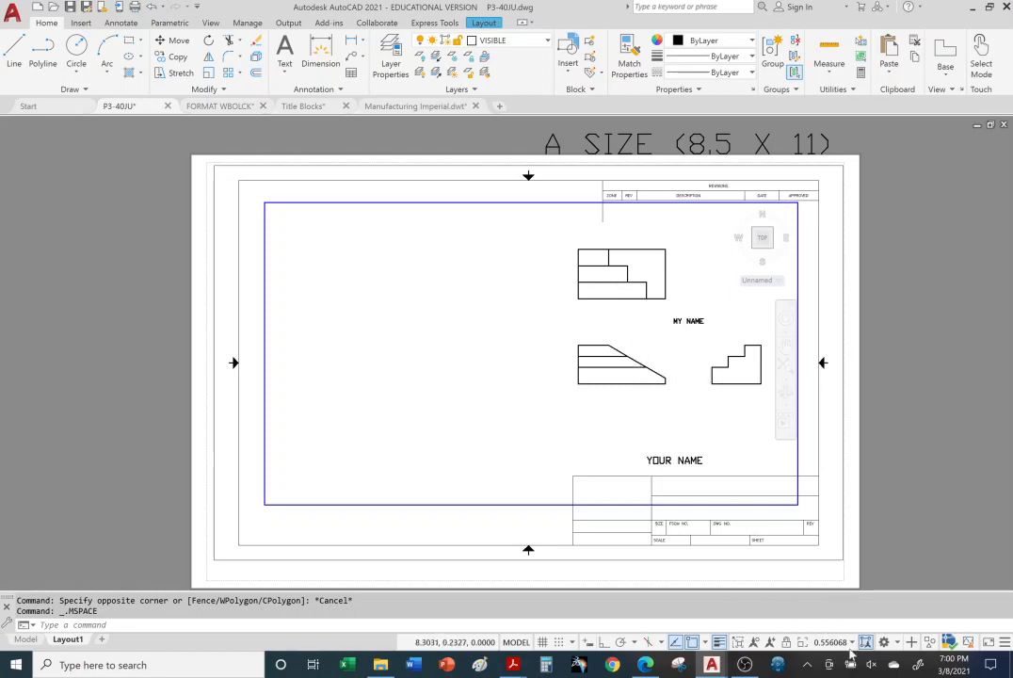
pyautogui.scroll(6, 717, 386)
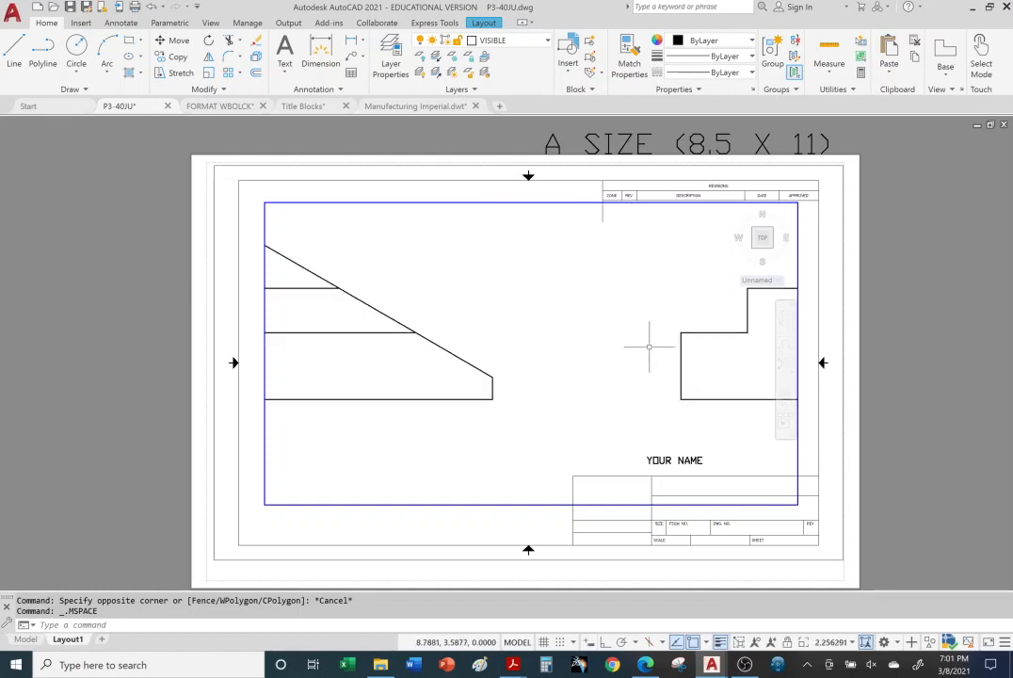
pyautogui.scroll(-2, 635, 343)
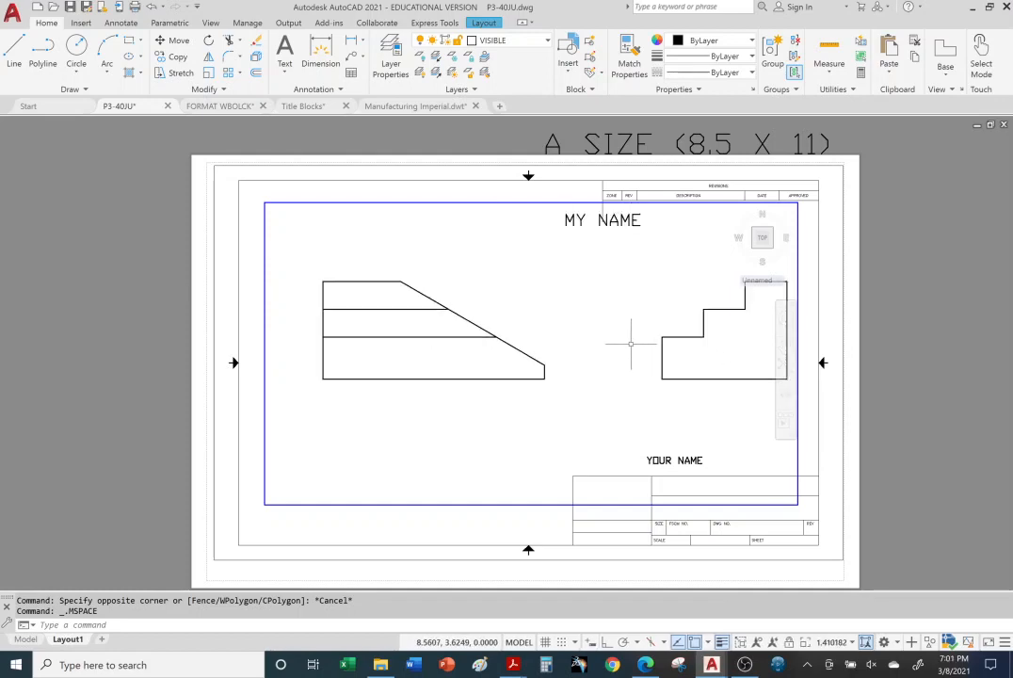
pyautogui.scroll(-2, 637, 340)
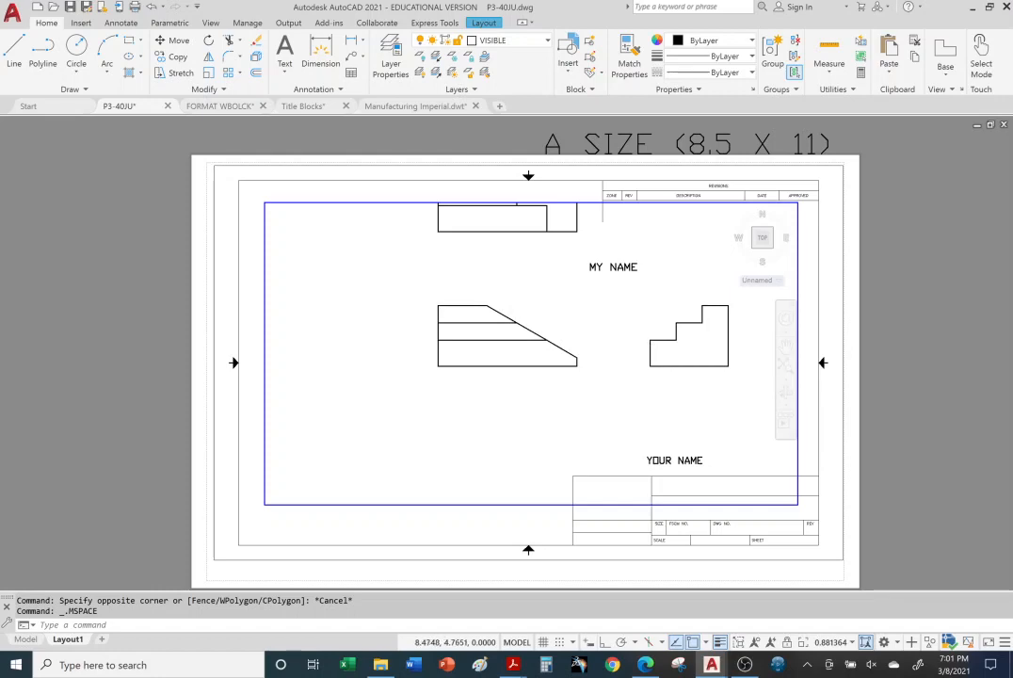
pyautogui.scroll(-4, 607, 287)
pyautogui.scroll(6, 601, 273)
pyautogui.scroll(-6, 600, 273)
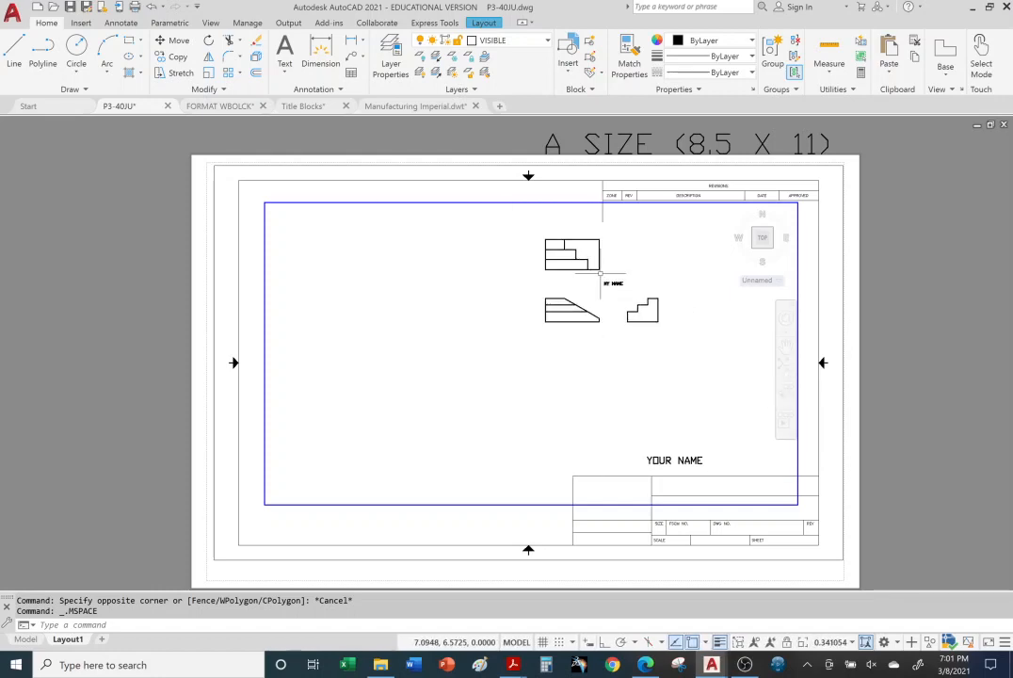
pyautogui.scroll(6, 593, 273)
pyautogui.scroll(-4, 600, 273)
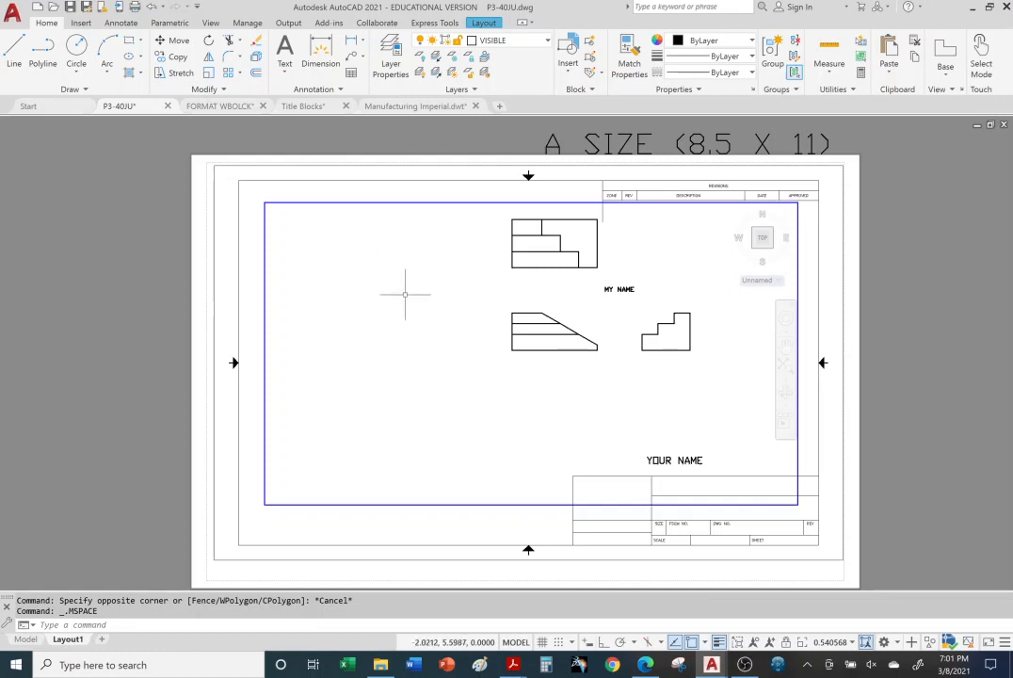
pyautogui.scroll(-3, 557, 305)
pyautogui.scroll(2, 593, 289)
pyautogui.scroll(-3, 592, 289)
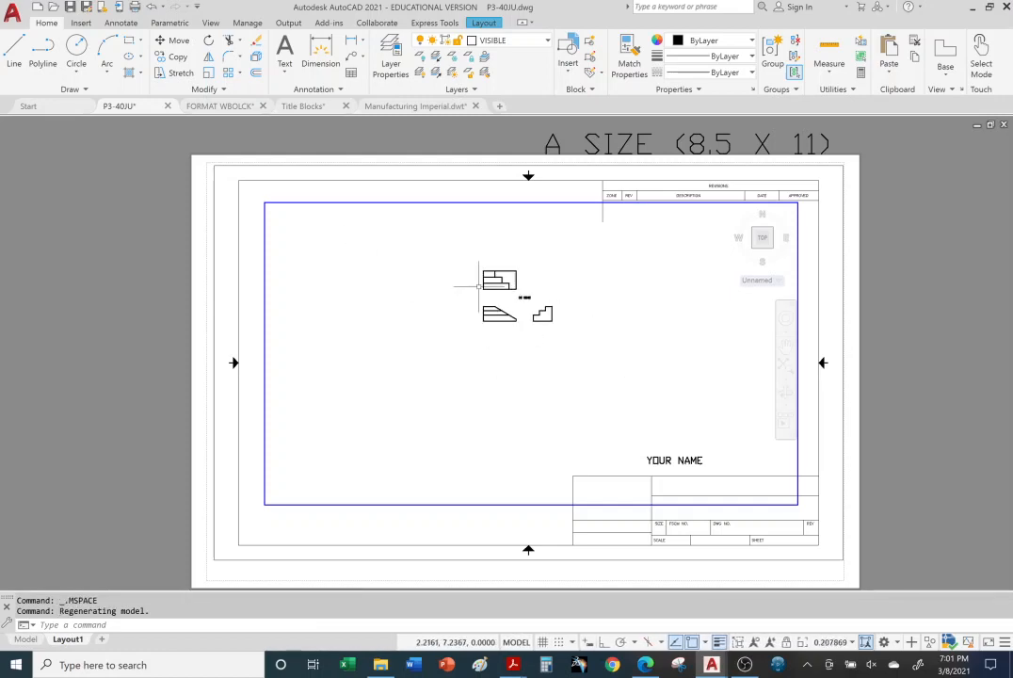
pyautogui.scroll(4, 568, 315)
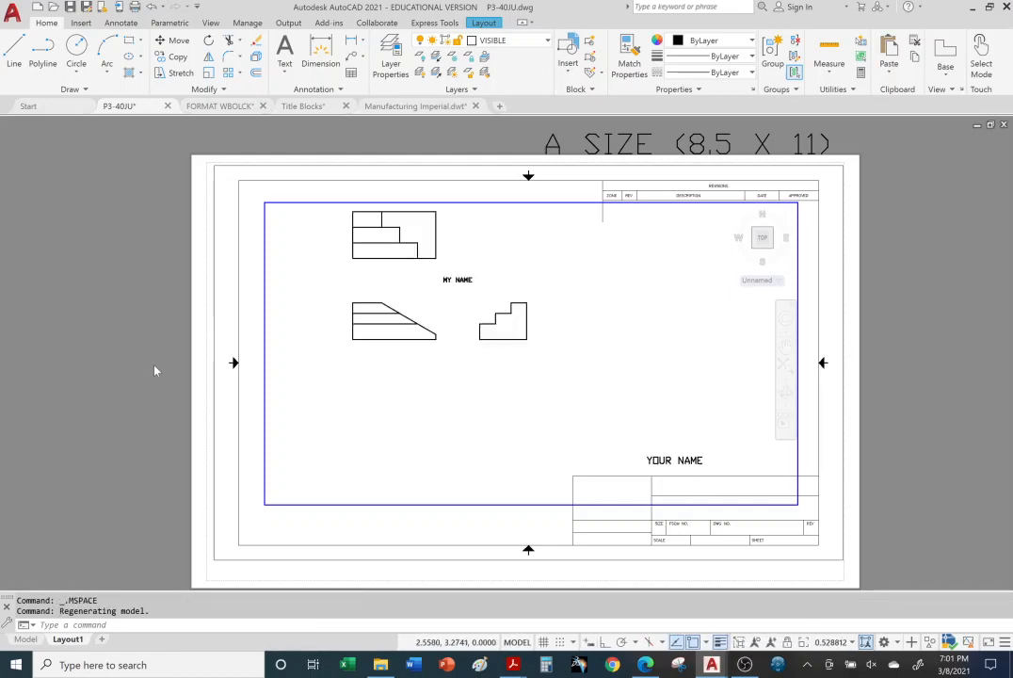
pyautogui.doubleClick(114, 286)
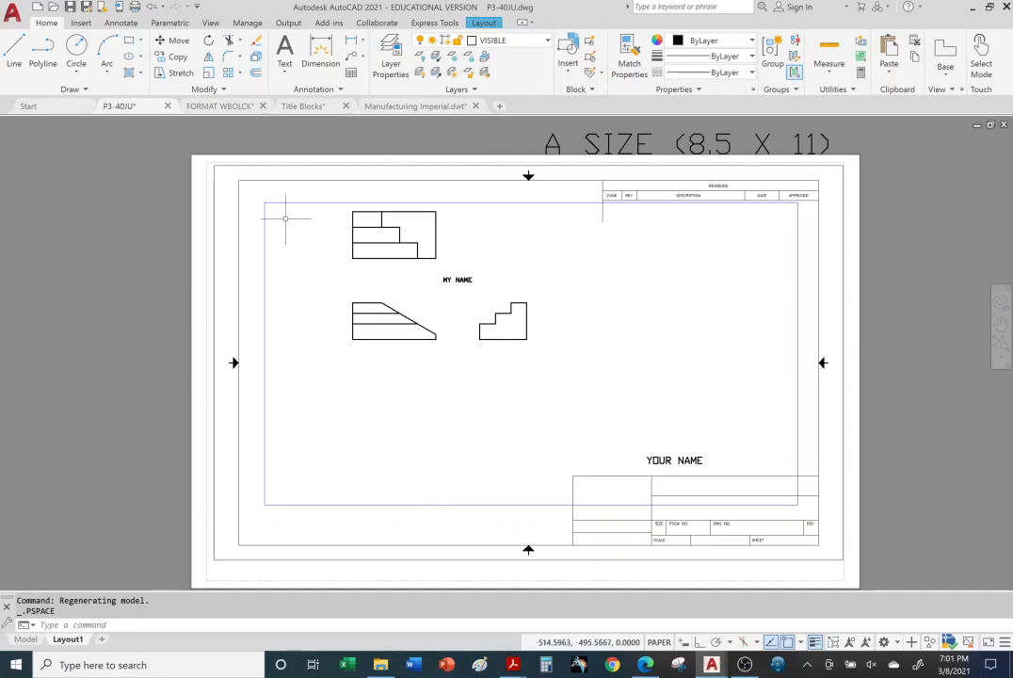
# Step: Activate the viewport, set its scale to 1:1, and pan the drawing so all three views fit inside the frame
pyautogui.doubleClick(649, 296)
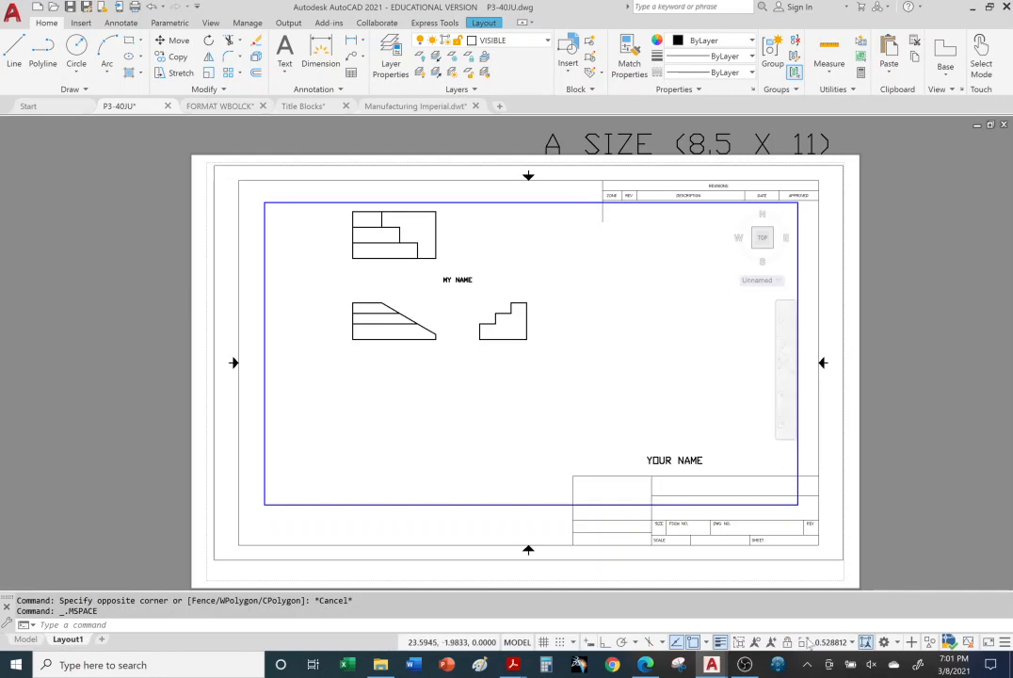
pyautogui.click(851, 643)
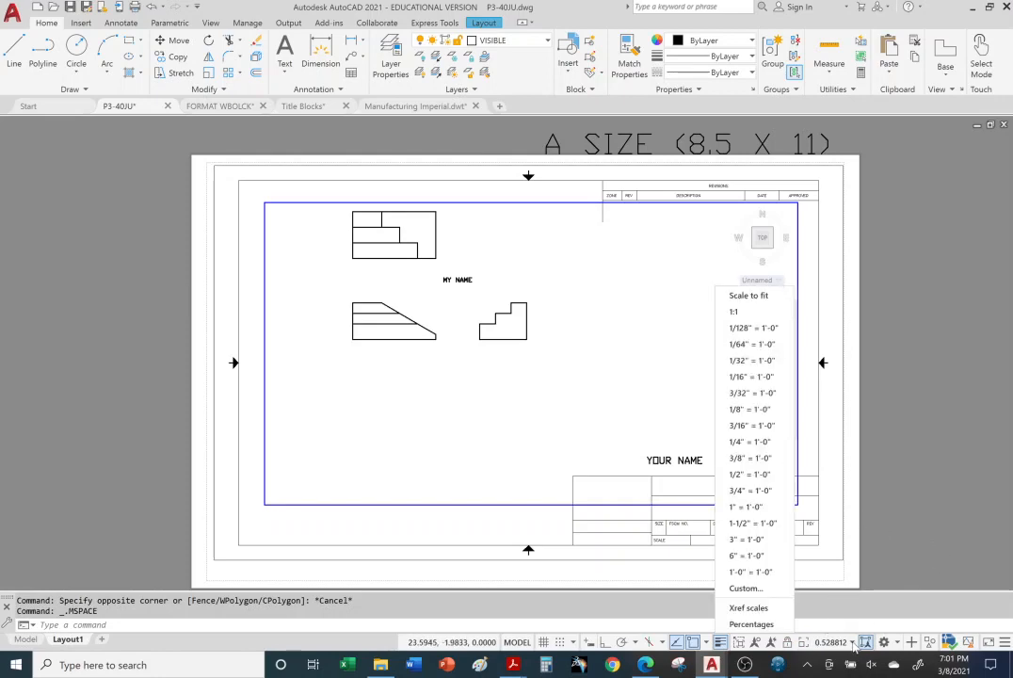
pyautogui.click(736, 313)
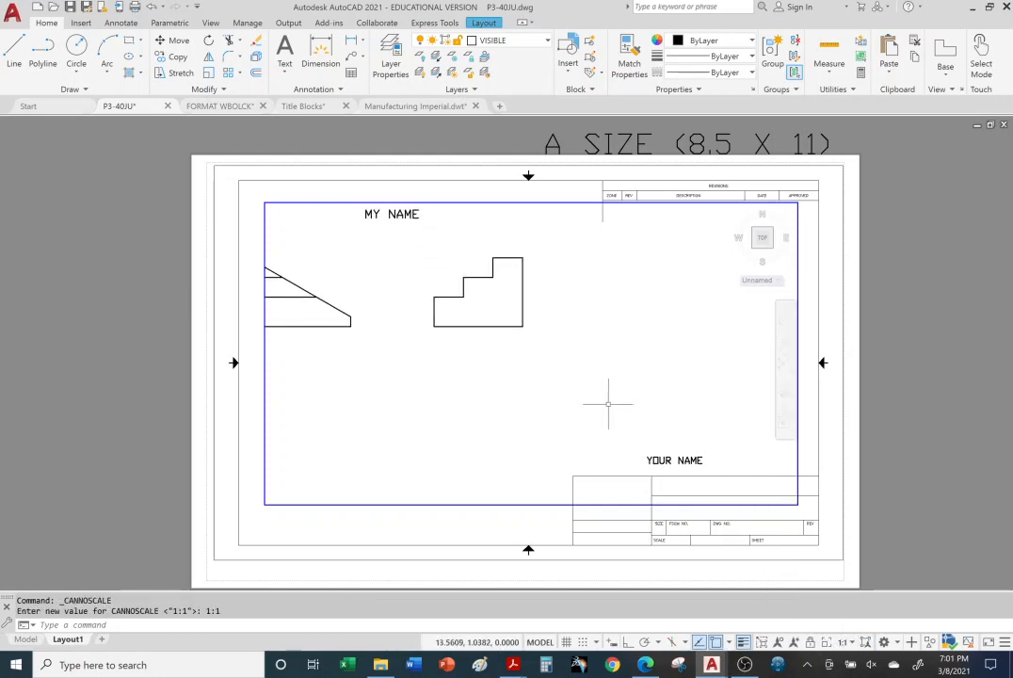
pyautogui.moveTo(429, 373); pyautogui.dragTo(567, 516, button='middle')
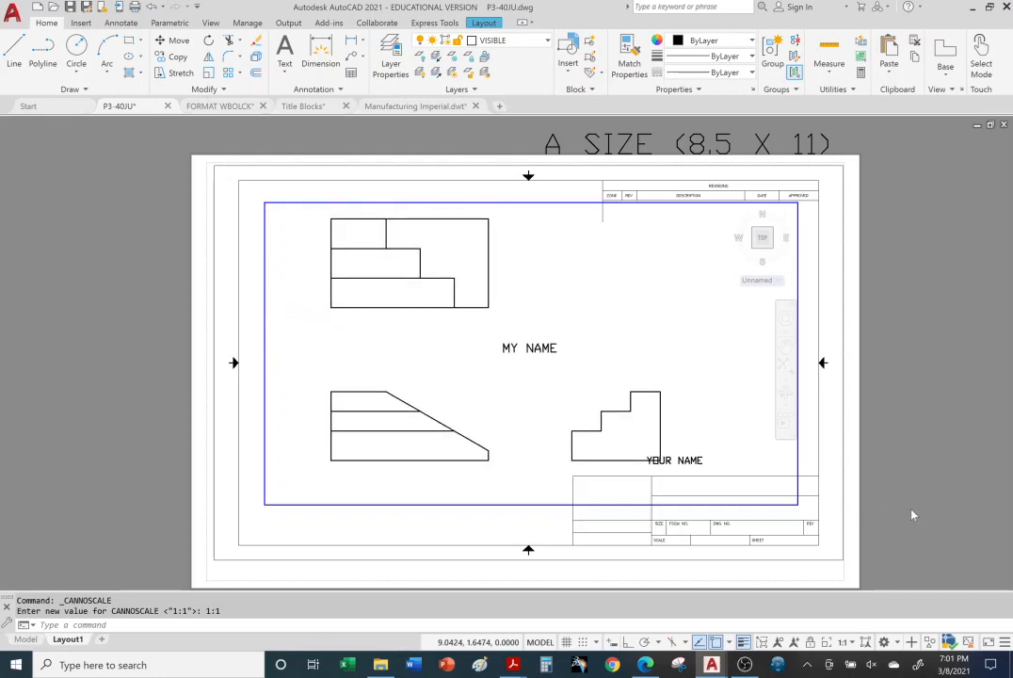
# Step: Erase the MY NAME text between the three views in the viewport and return Layout1 to paper space
pyautogui.click(559, 349)
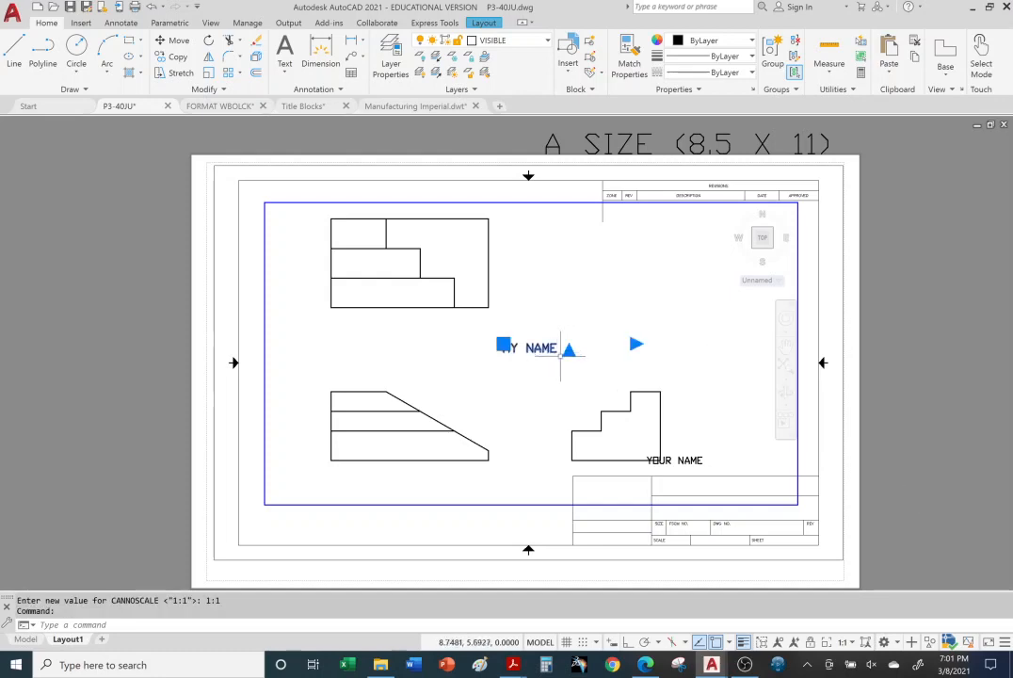
pyautogui.click(255, 43)
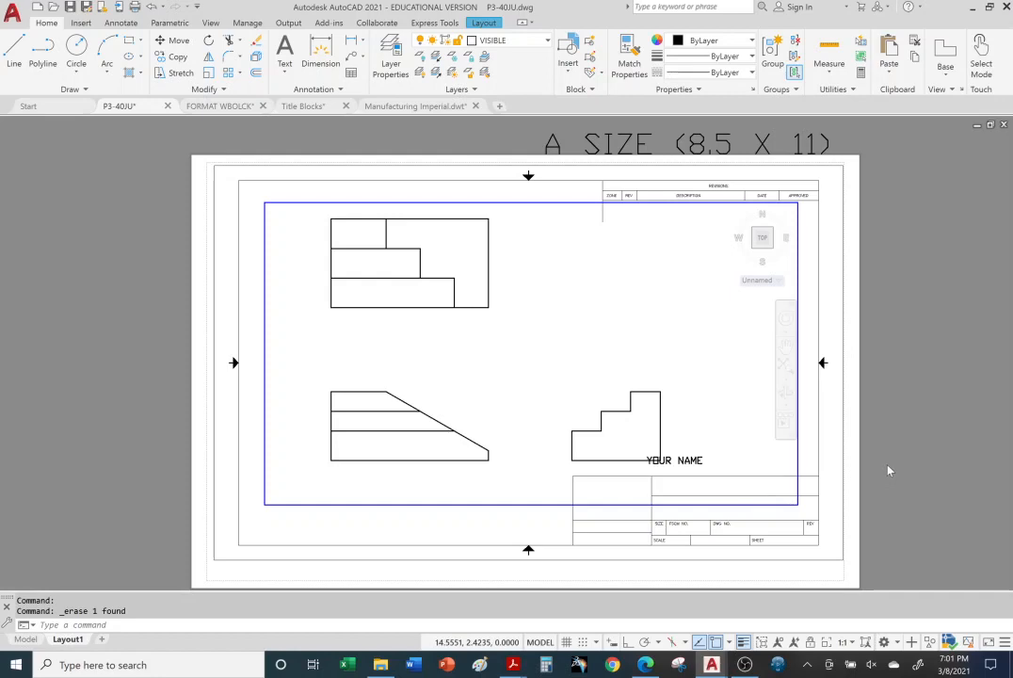
pyautogui.click(692, 456)
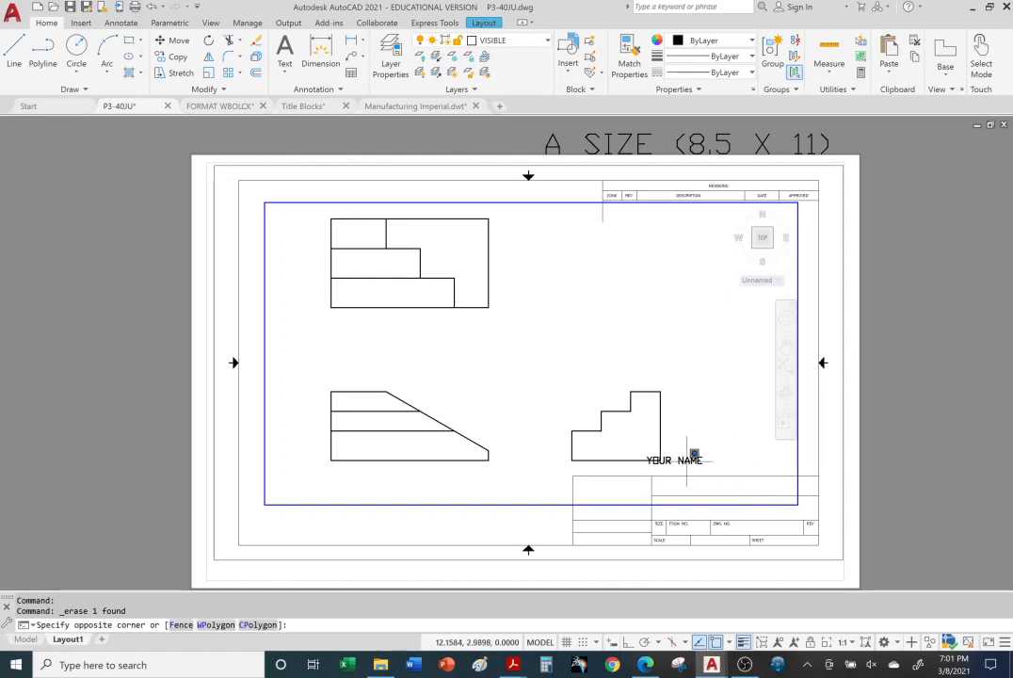
pyautogui.click(687, 462)
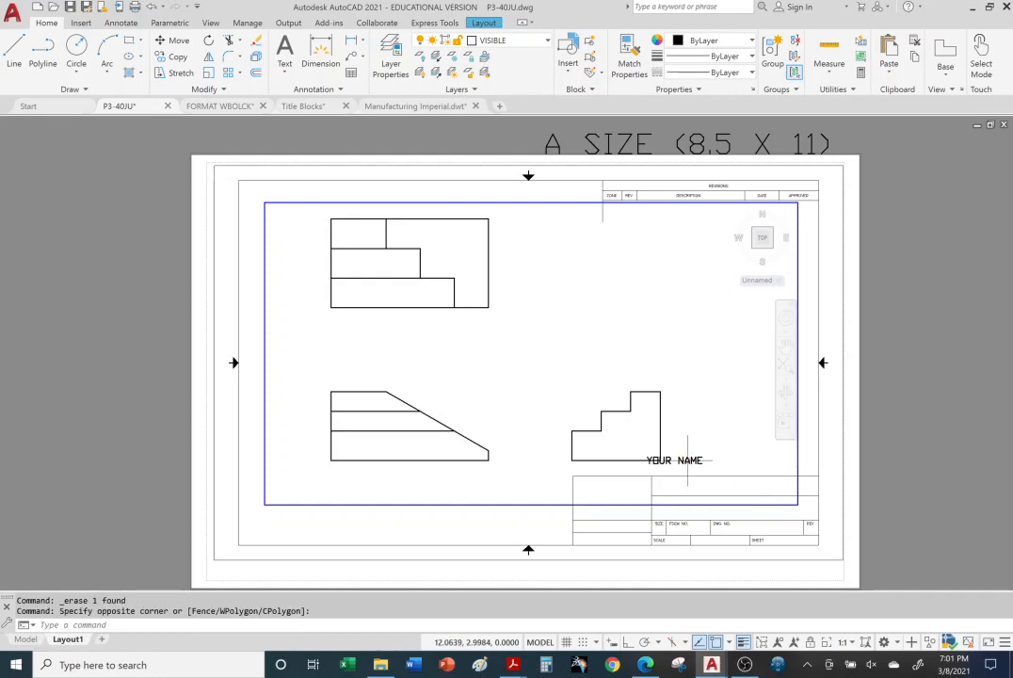
pyautogui.doubleClick(918, 416)
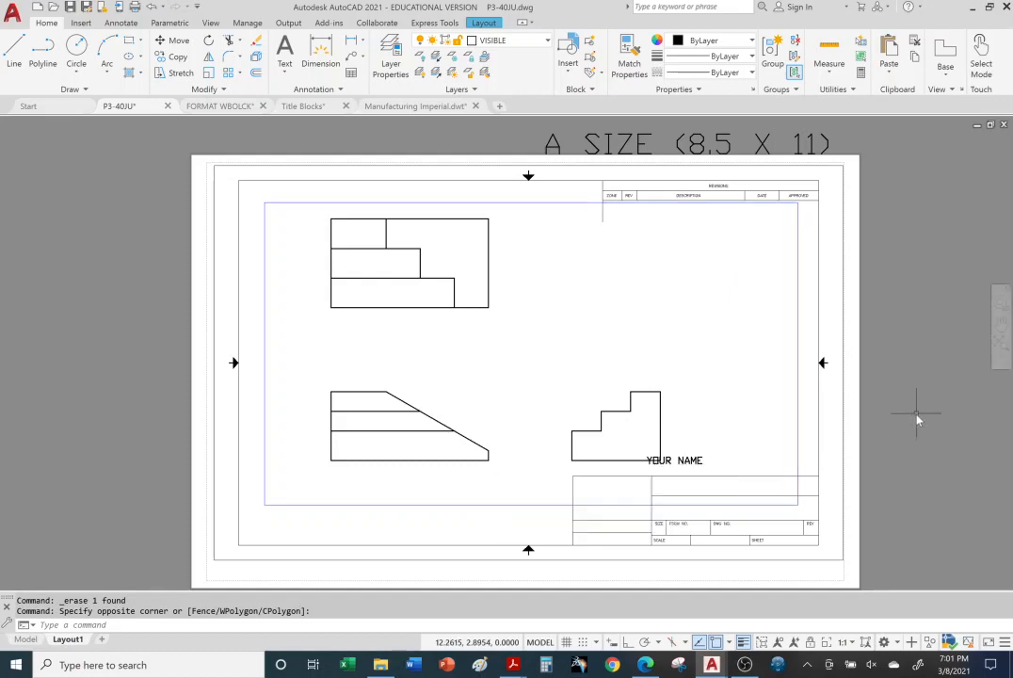
# Step: Move the YOUR NAME text into the narrow cell beneath the large blank cell at the title block's left end
pyautogui.click(697, 462)
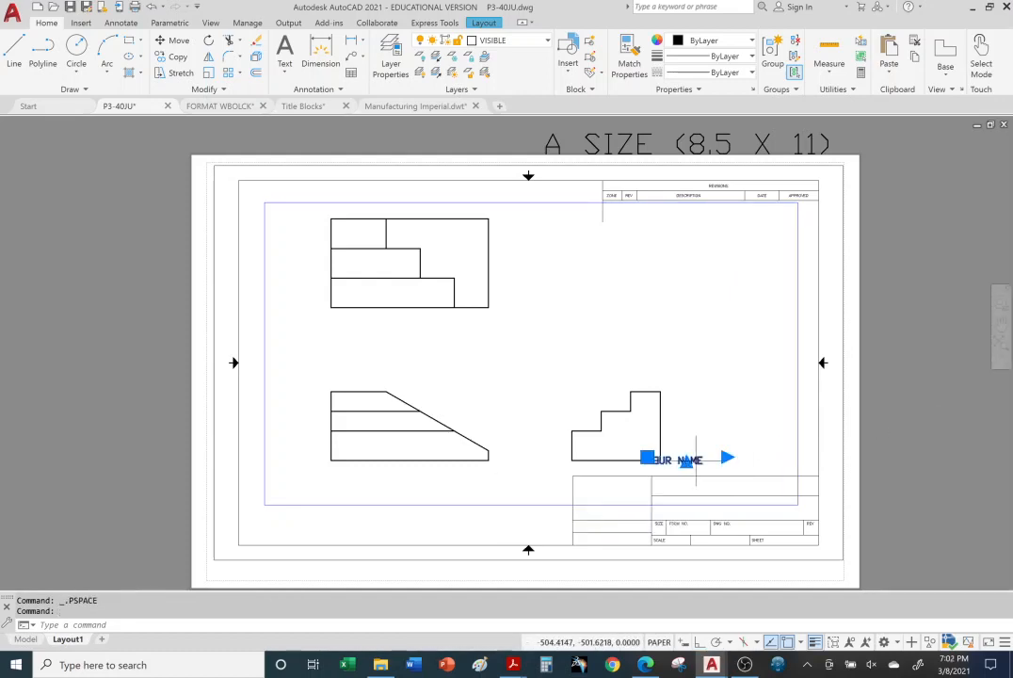
pyautogui.click(647, 458)
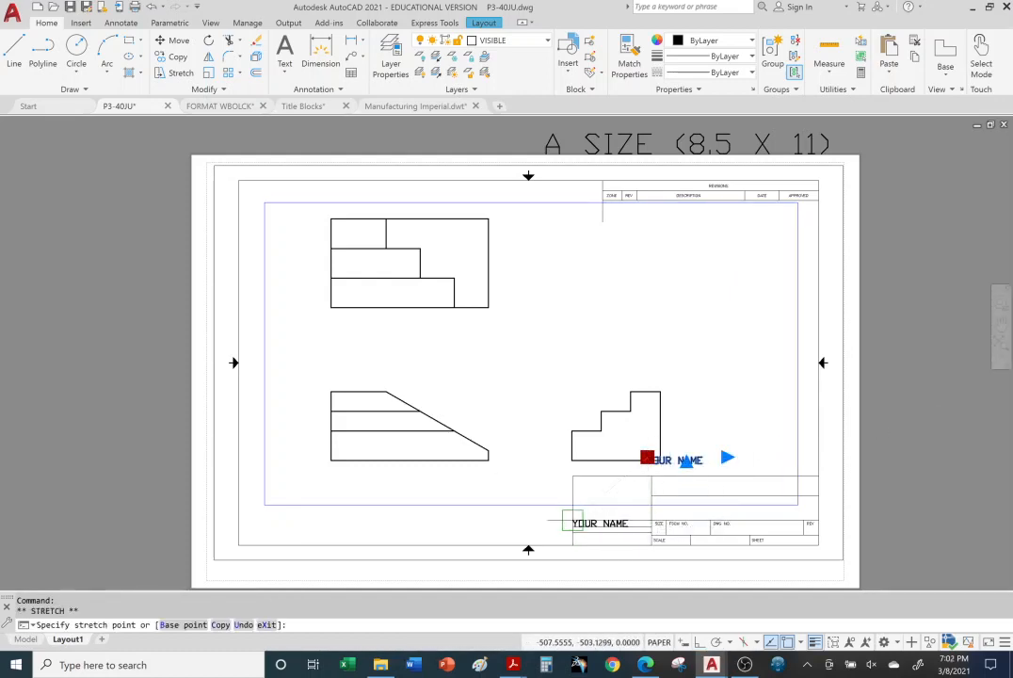
pyautogui.click(572, 520)
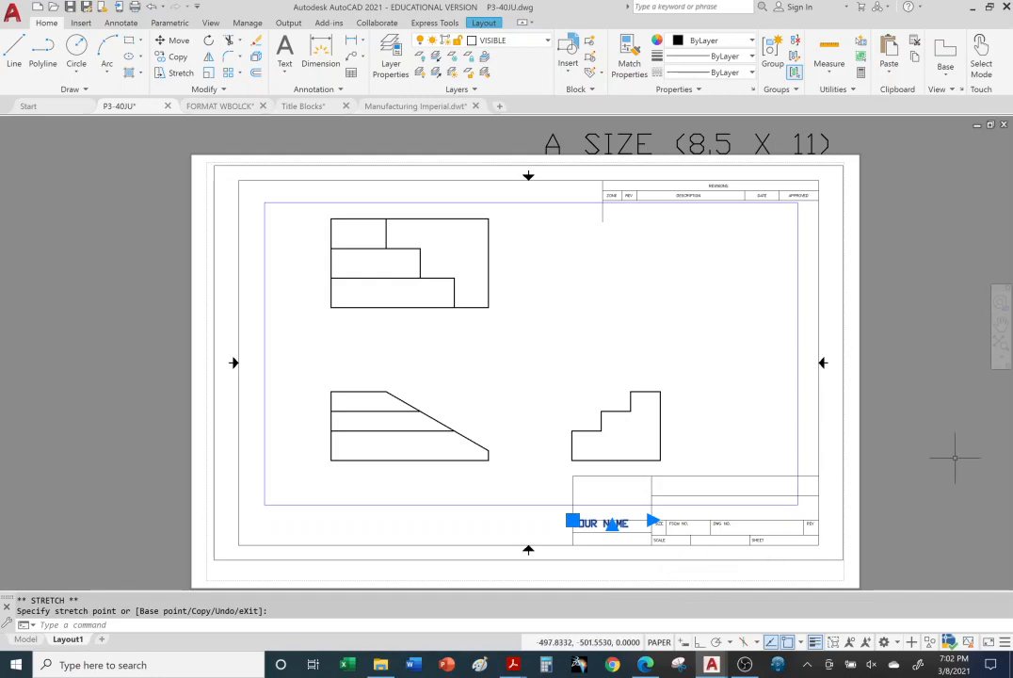
pyautogui.press('Escape')
pyautogui.press('Escape')
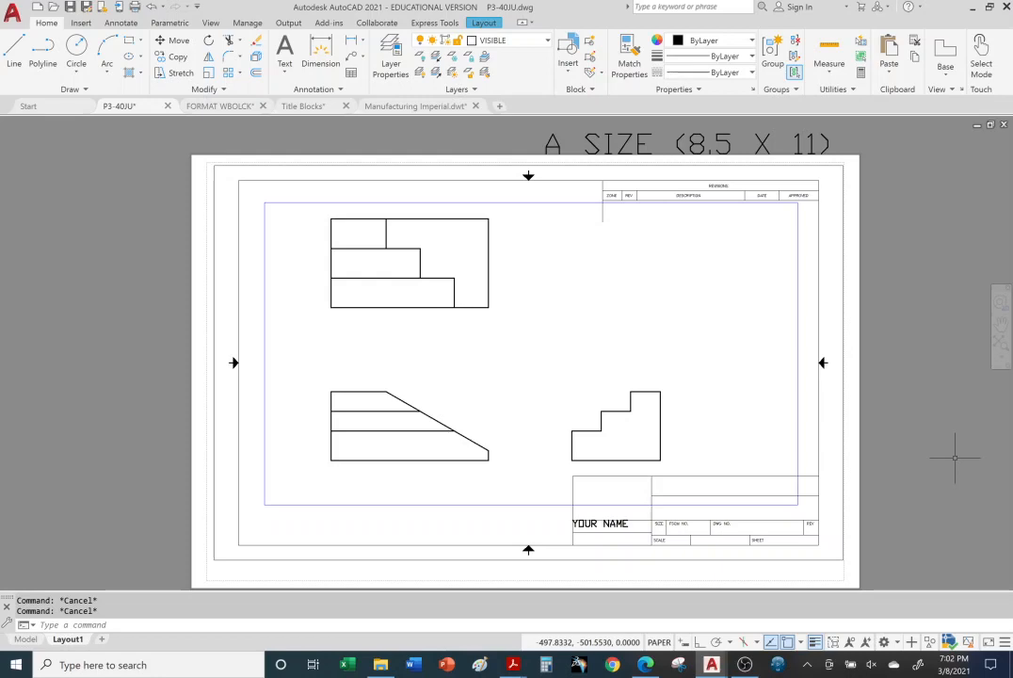
# Step: Shrink the viewport by its corners so its frame fits more closely around the three views
pyautogui.click(799, 338)
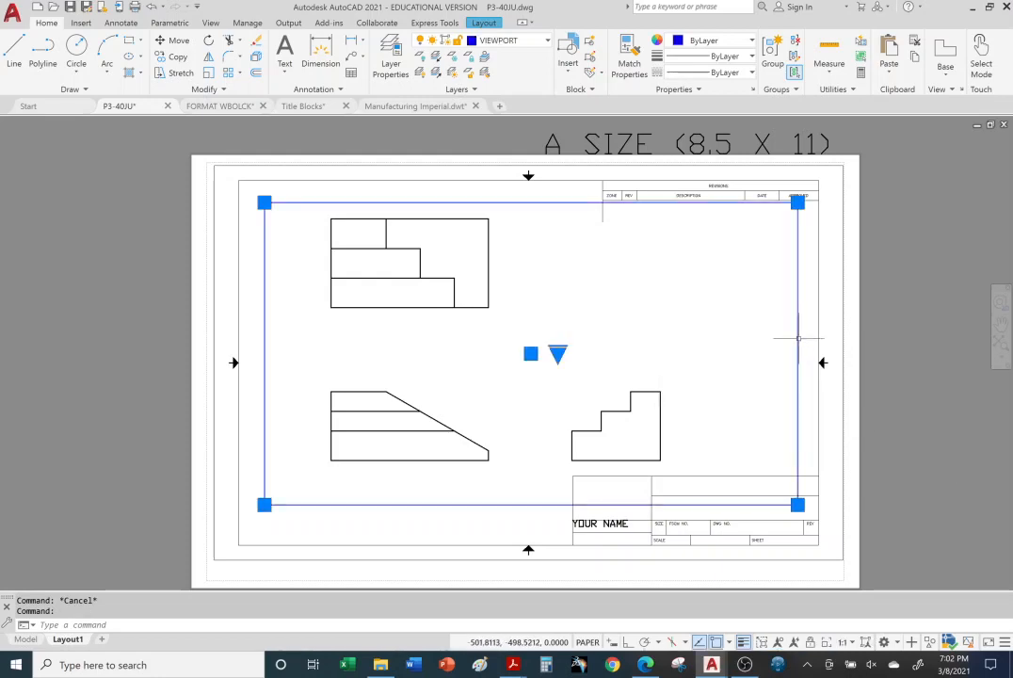
pyautogui.click(799, 504)
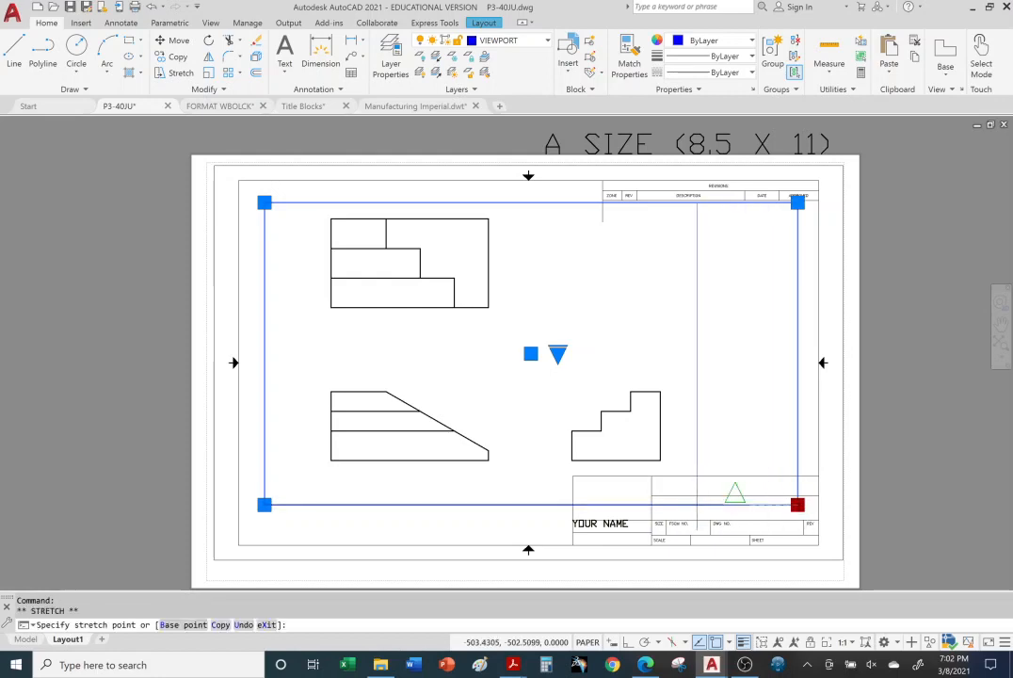
pyautogui.click(735, 495)
pyautogui.click(735, 202)
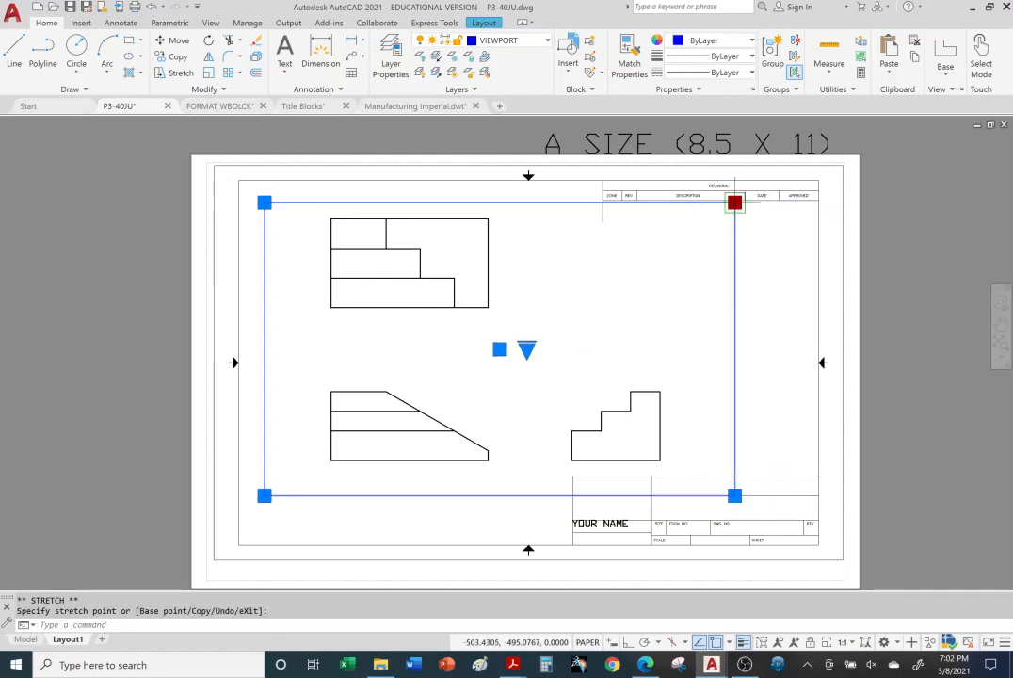
pyautogui.click(679, 202)
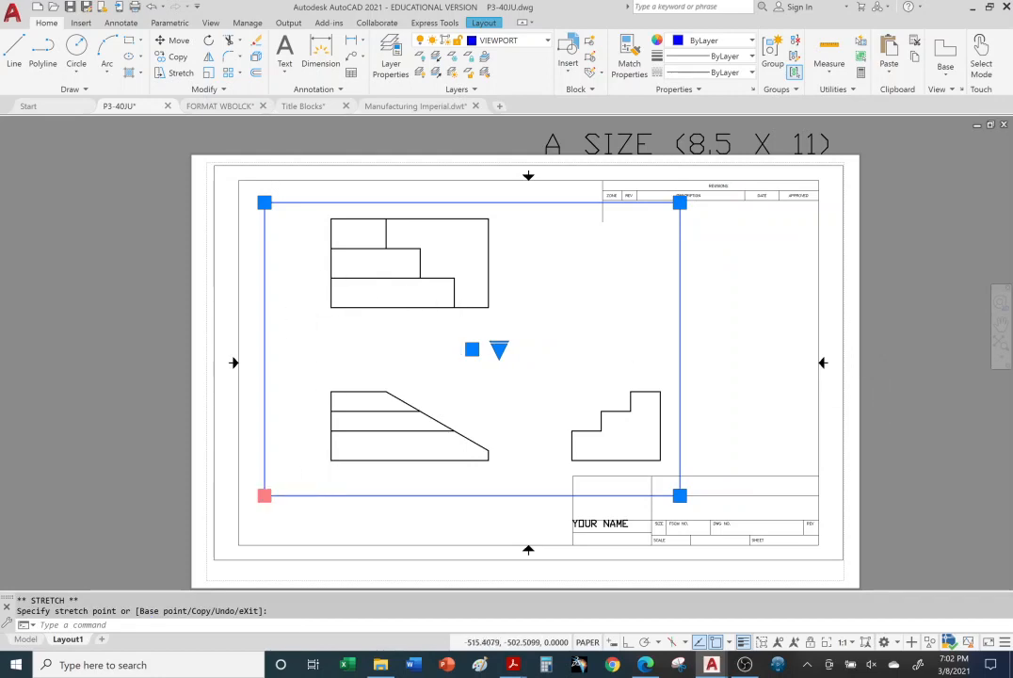
pyautogui.click(265, 495)
pyautogui.click(294, 496)
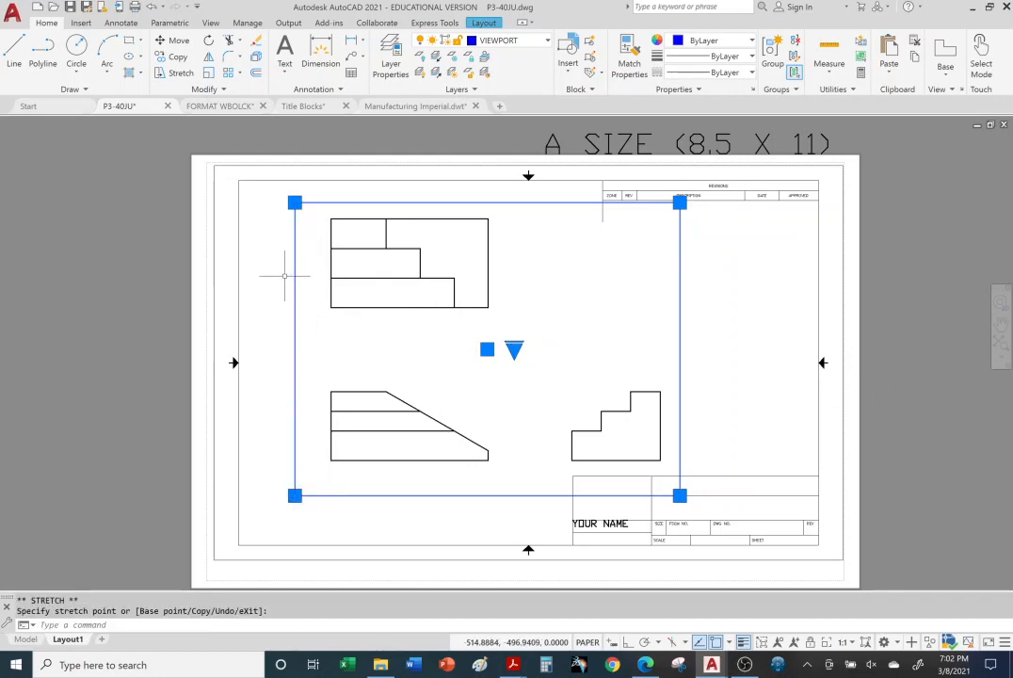
pyautogui.press('Escape')
pyautogui.press('Escape')
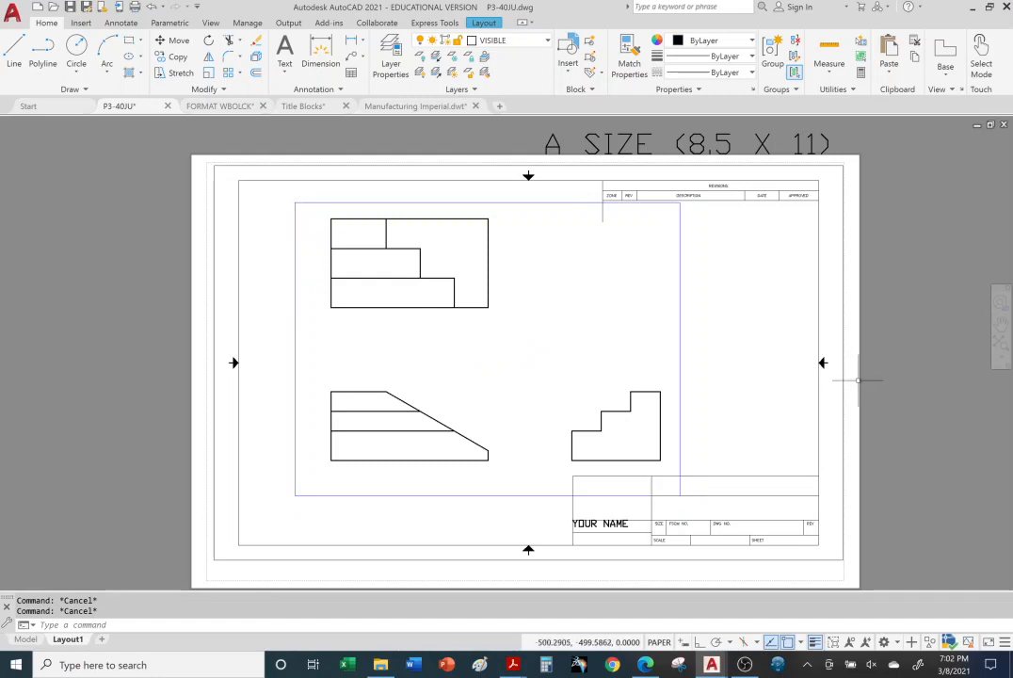
# Step: Switch to the Title Blocks PDF in Acrobat Reader and review pages 13 and 14 on viewport scales and resetting the scale list
pyautogui.moveTo(868, 343); pyautogui.dragTo(783, 356, button='middle')
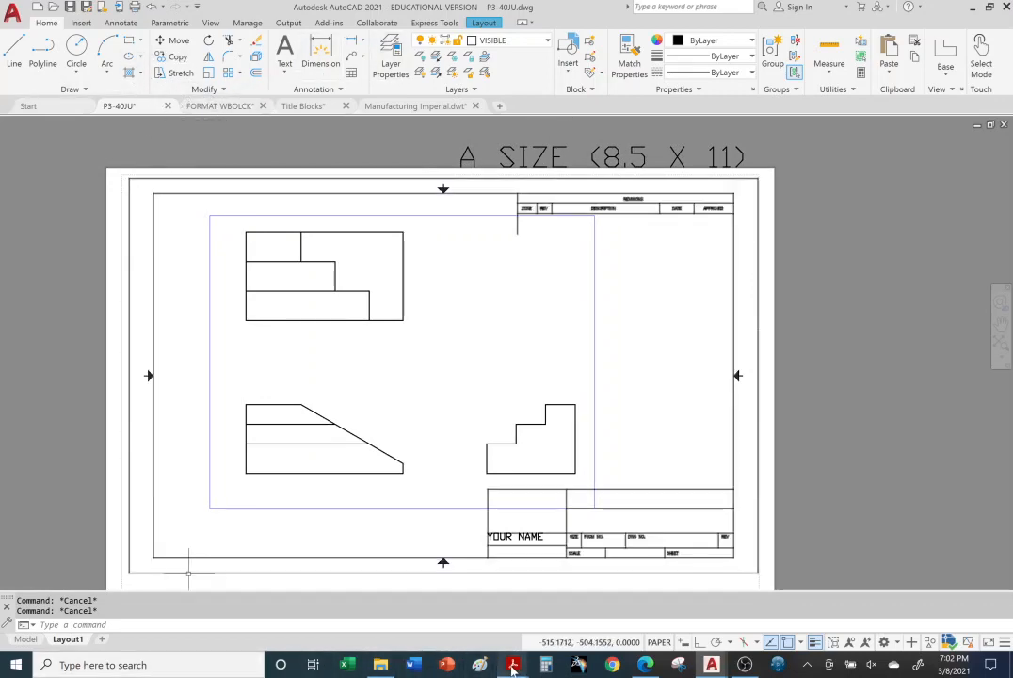
pyautogui.moveTo(512, 666)
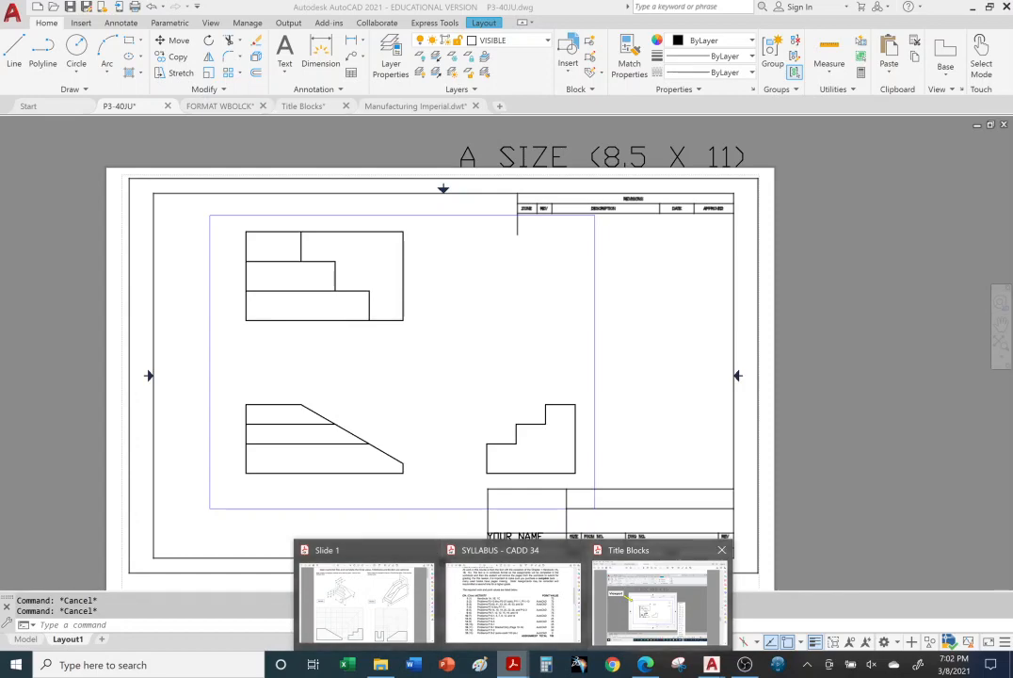
pyautogui.click(659, 603)
pyautogui.scroll(-3, 387, 263)
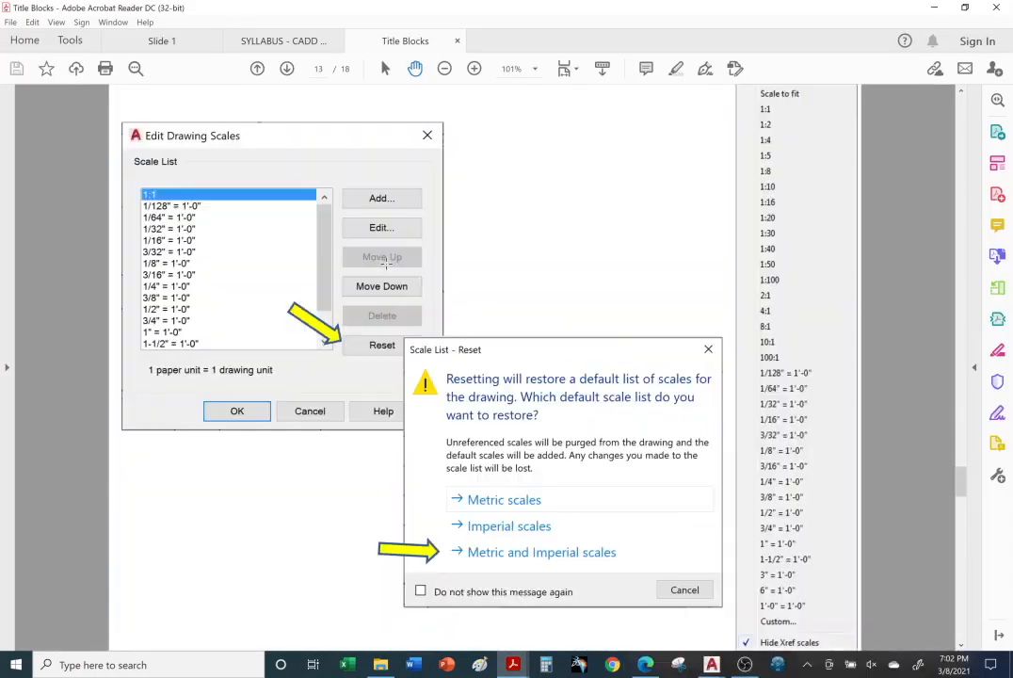
pyautogui.scroll(3, 390, 260)
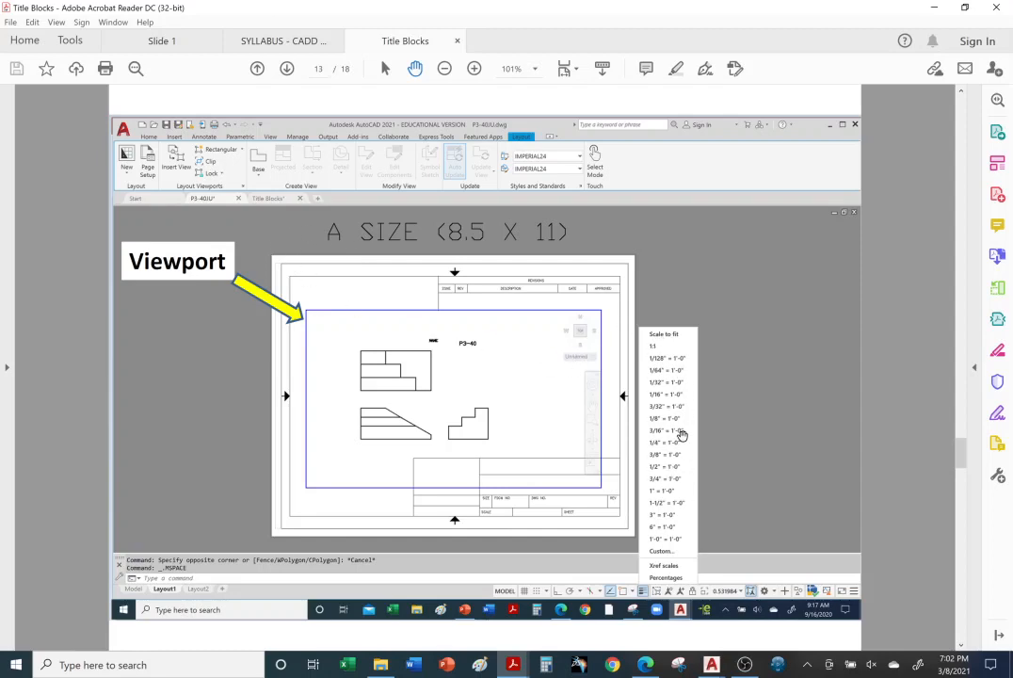
pyautogui.scroll(-3, 683, 435)
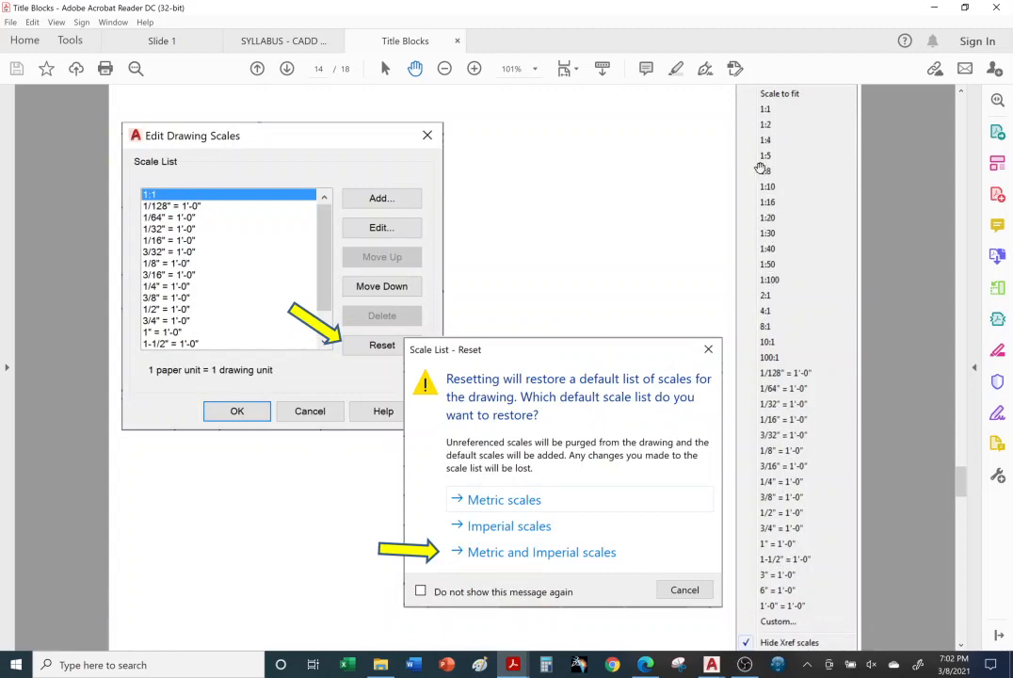
pyautogui.scroll(3, 777, 369)
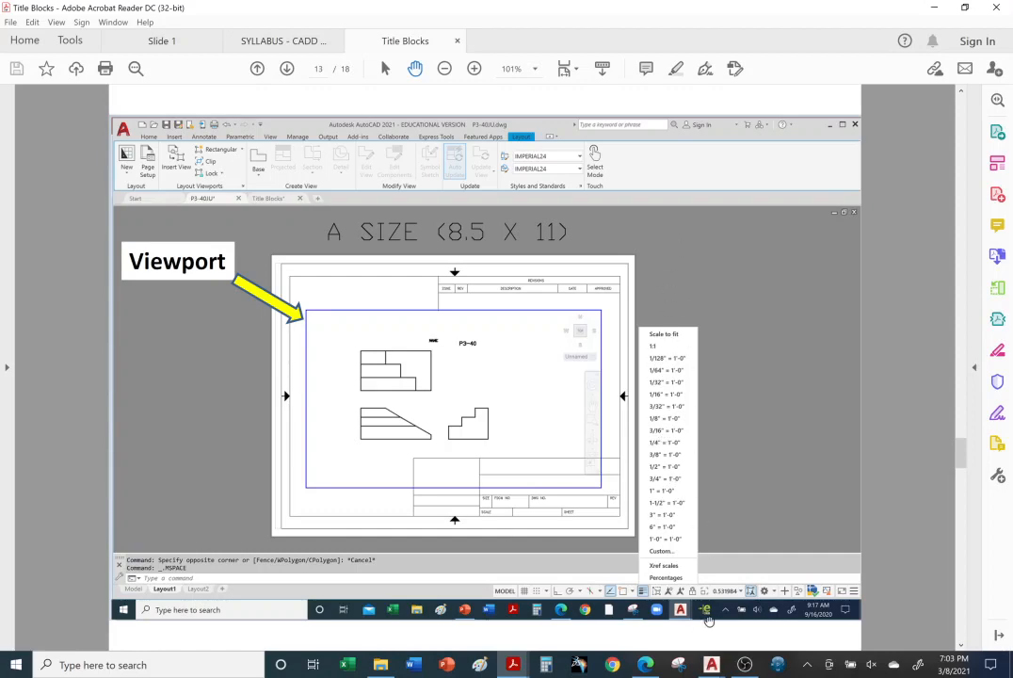
pyautogui.scroll(-1, 677, 489)
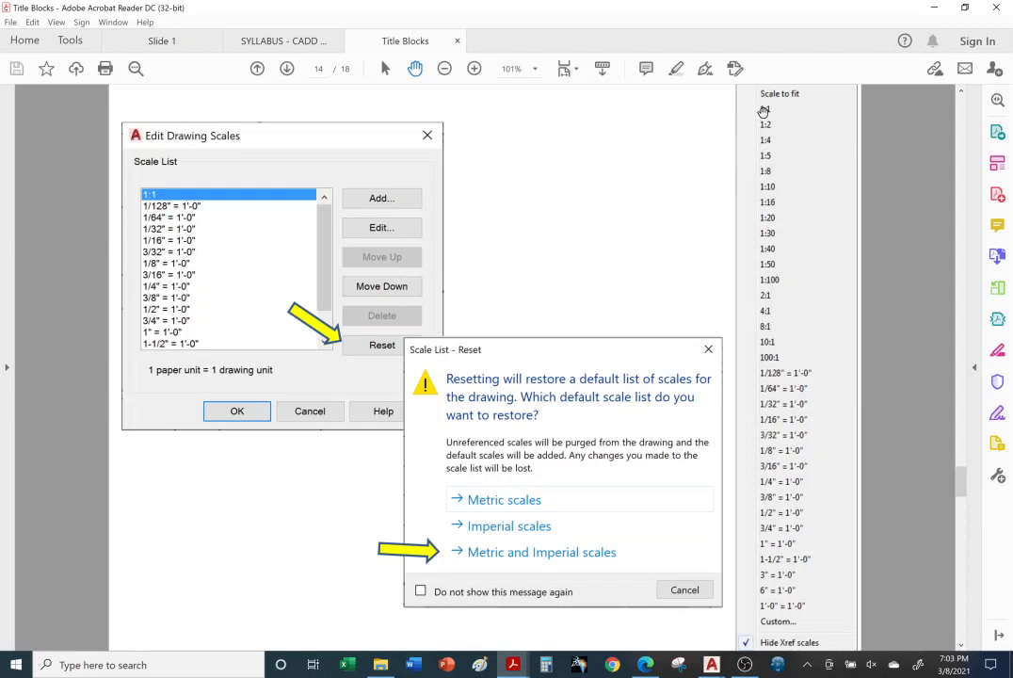
pyautogui.scroll(1, 604, 258)
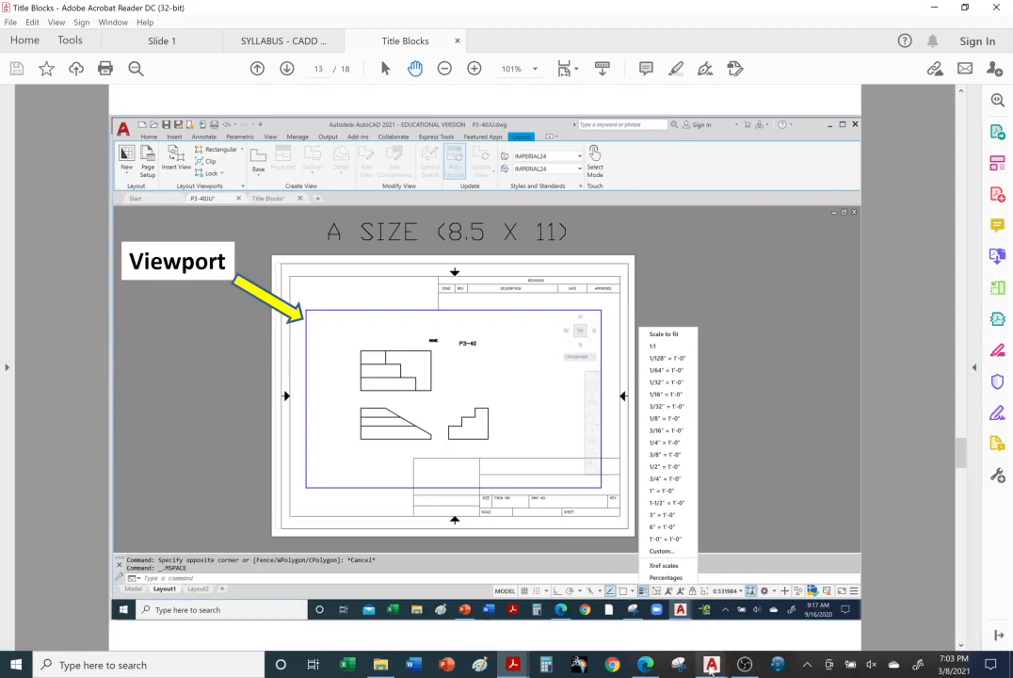
# Step: Switch back to AutoCAD, activate the viewport, and reset the drawing's scale list to Metric and Imperial scales
pyautogui.moveTo(711, 669)
pyautogui.click(515, 626)
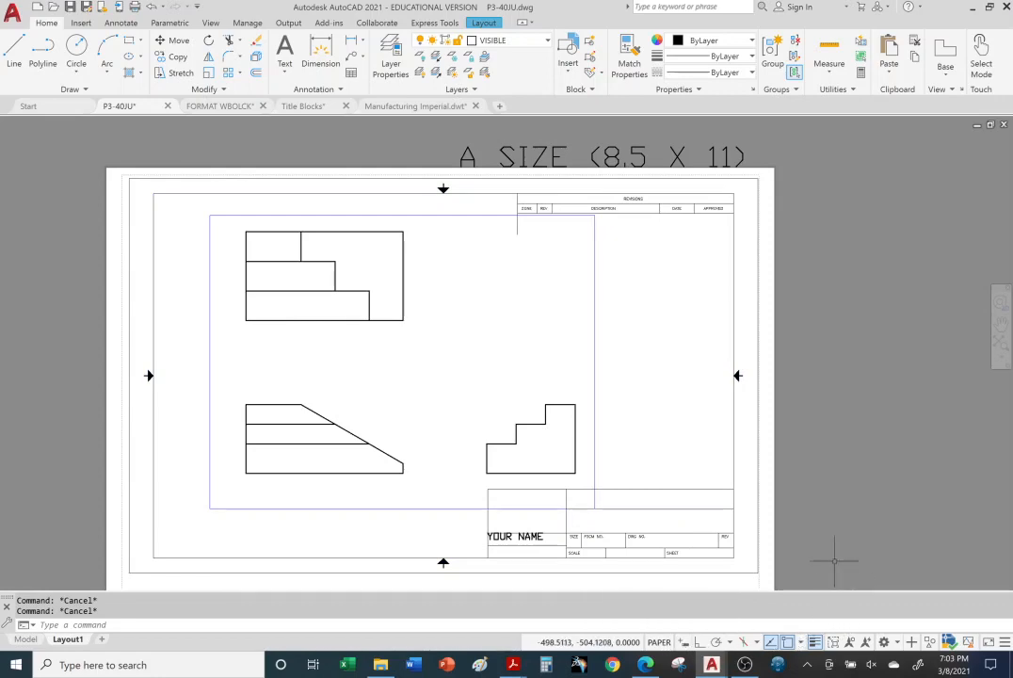
pyautogui.click(445, 356)
pyautogui.doubleClick(533, 373)
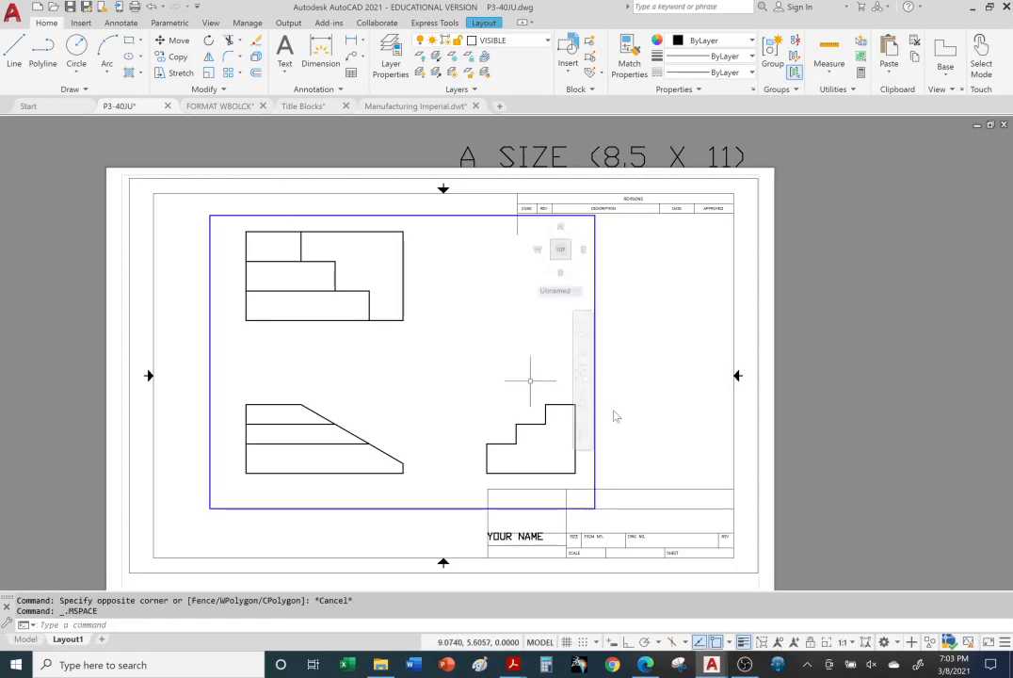
pyautogui.click(854, 643)
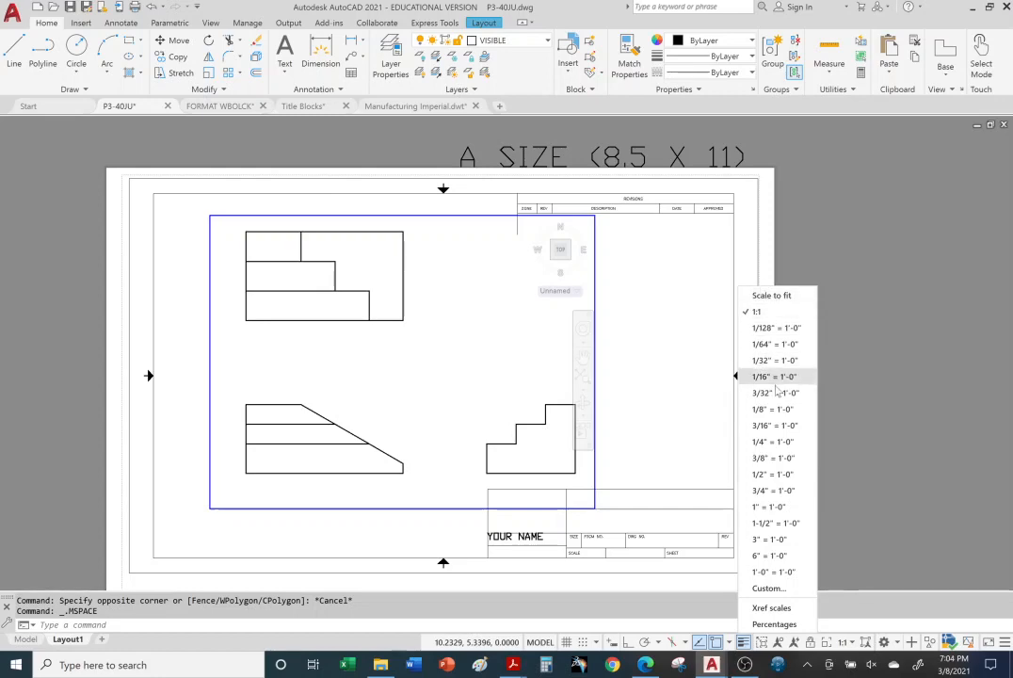
pyautogui.click(768, 588)
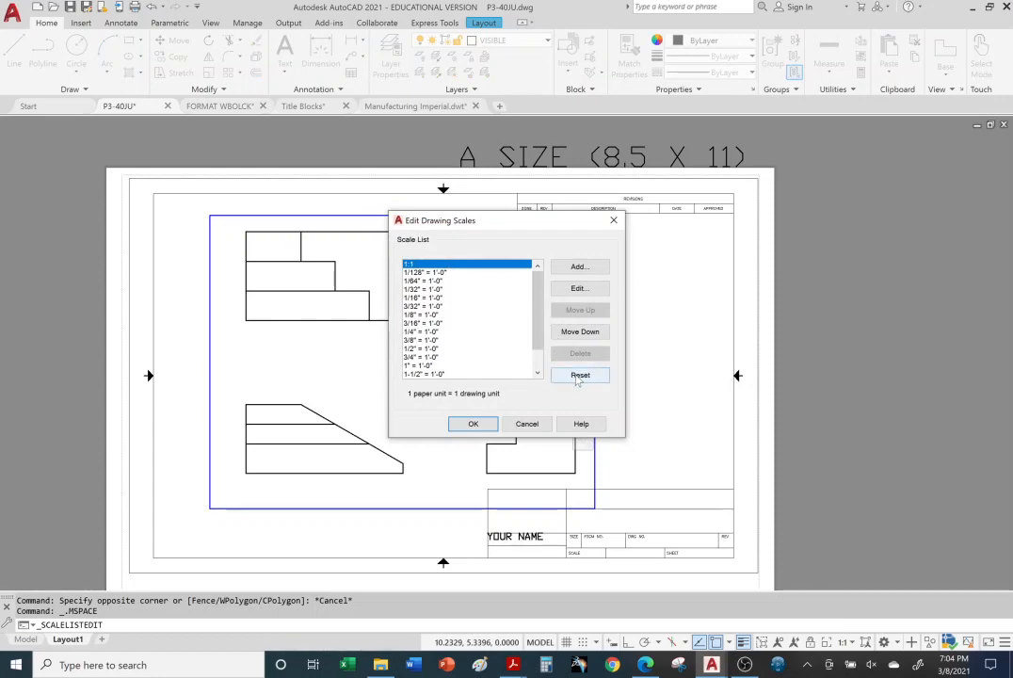
pyautogui.click(578, 375)
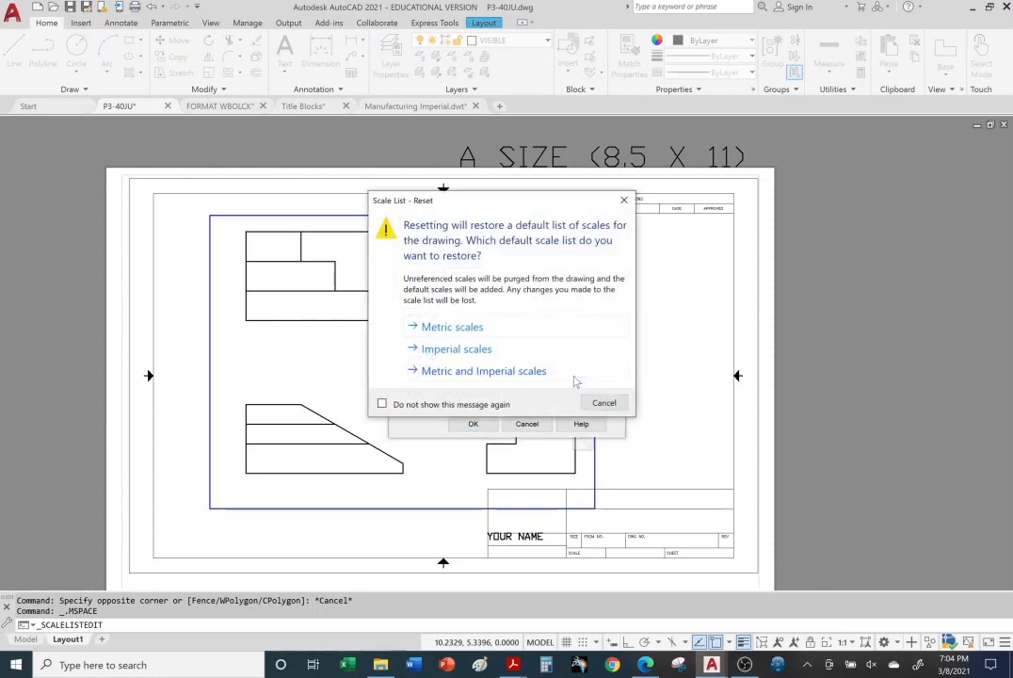
pyautogui.click(448, 375)
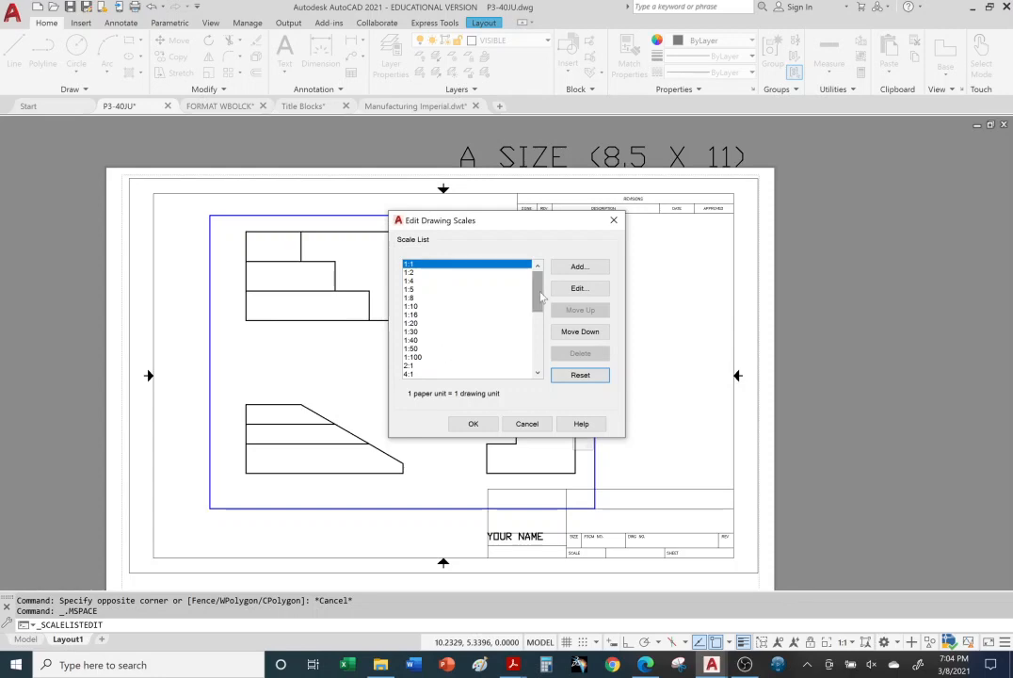
pyautogui.moveTo(534, 289)
pyautogui.mouseDown()
pyautogui.moveTo(550, 364)
pyautogui.moveTo(538, 281)
pyautogui.mouseUp()
pyautogui.click(414, 264)
pyautogui.click(473, 424)
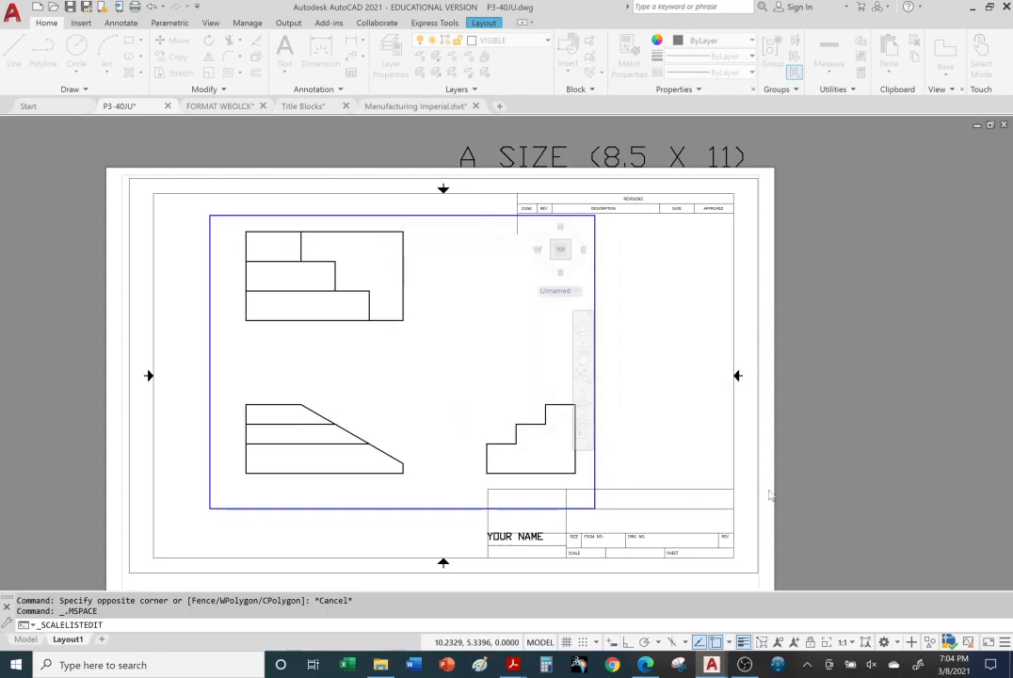
# Step: Look through the expanded viewport scale list and try the viewport at 1:2 and at 2:1
pyautogui.click(851, 642)
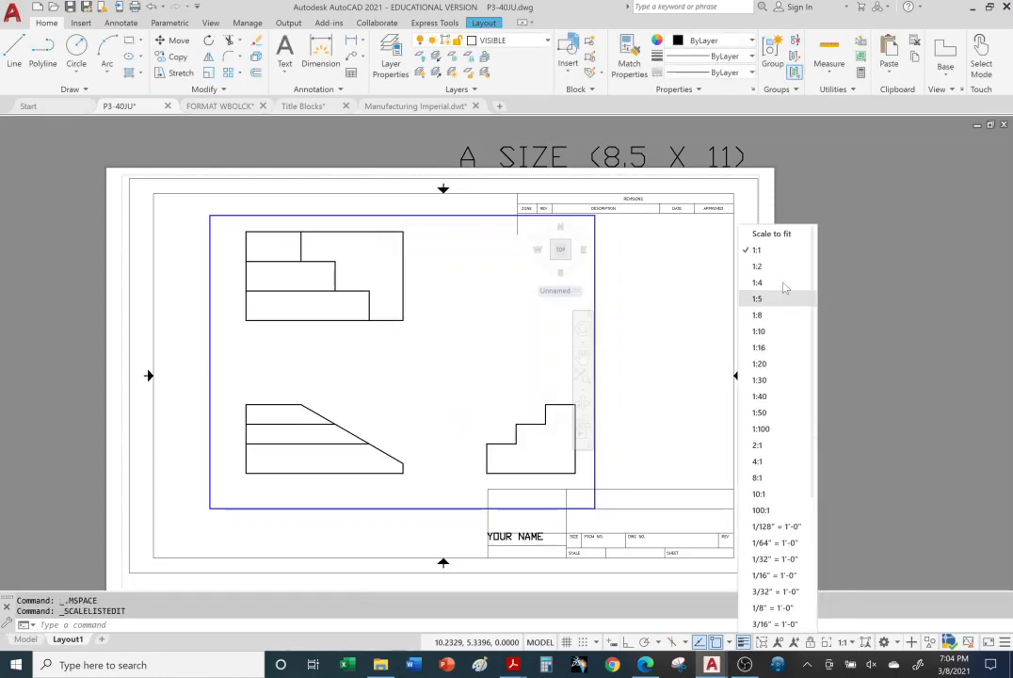
pyautogui.scroll(-5, 786, 466)
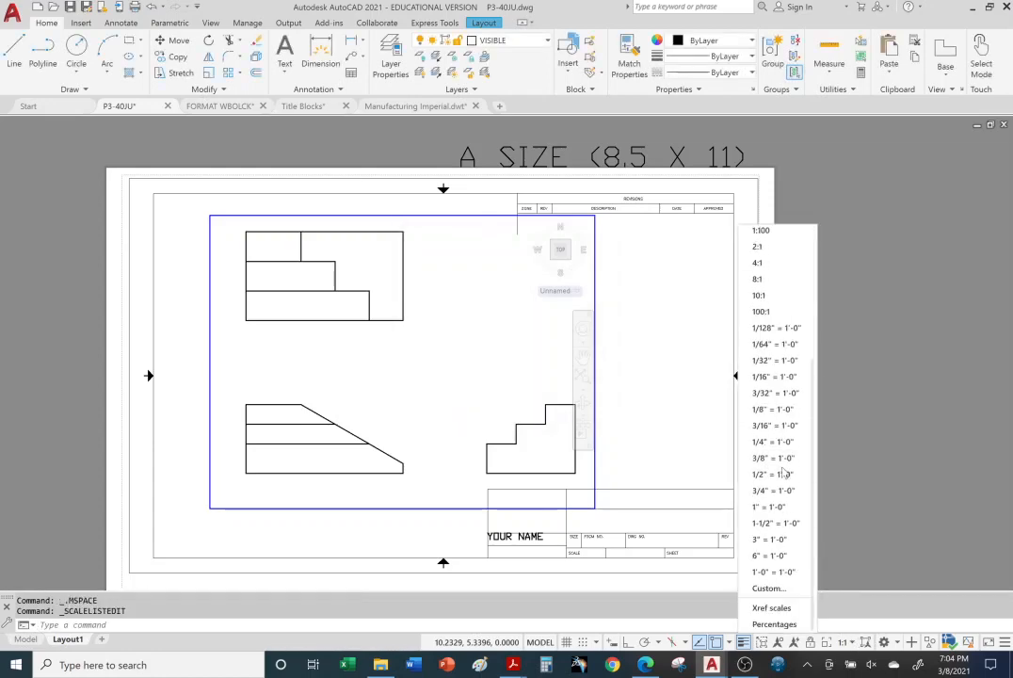
pyautogui.scroll(3, 789, 470)
pyautogui.scroll(2, 789, 470)
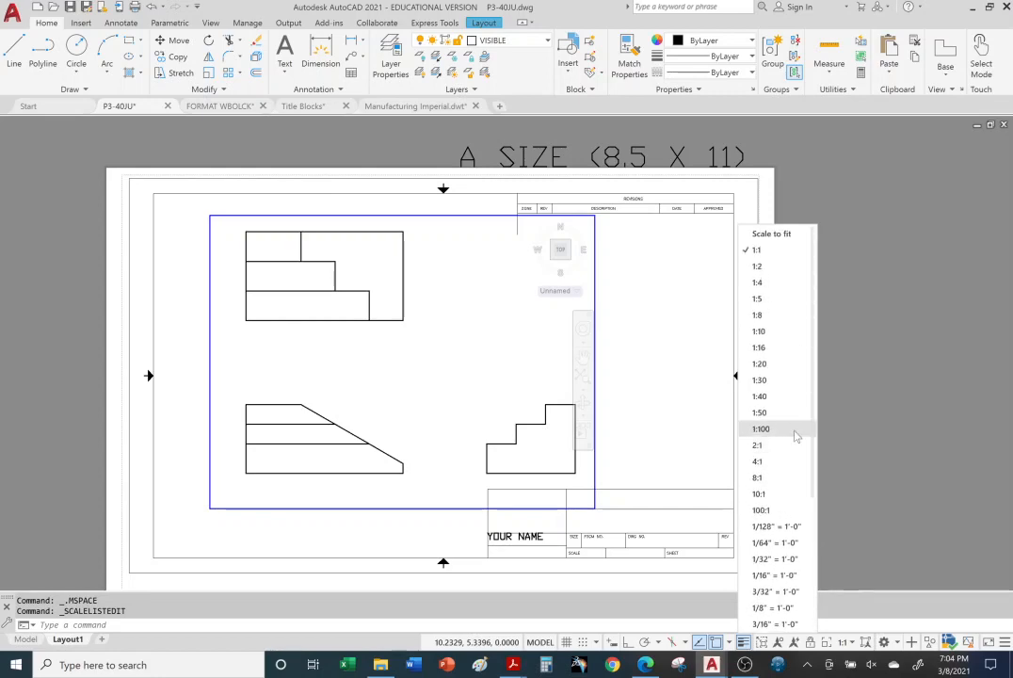
pyautogui.click(772, 268)
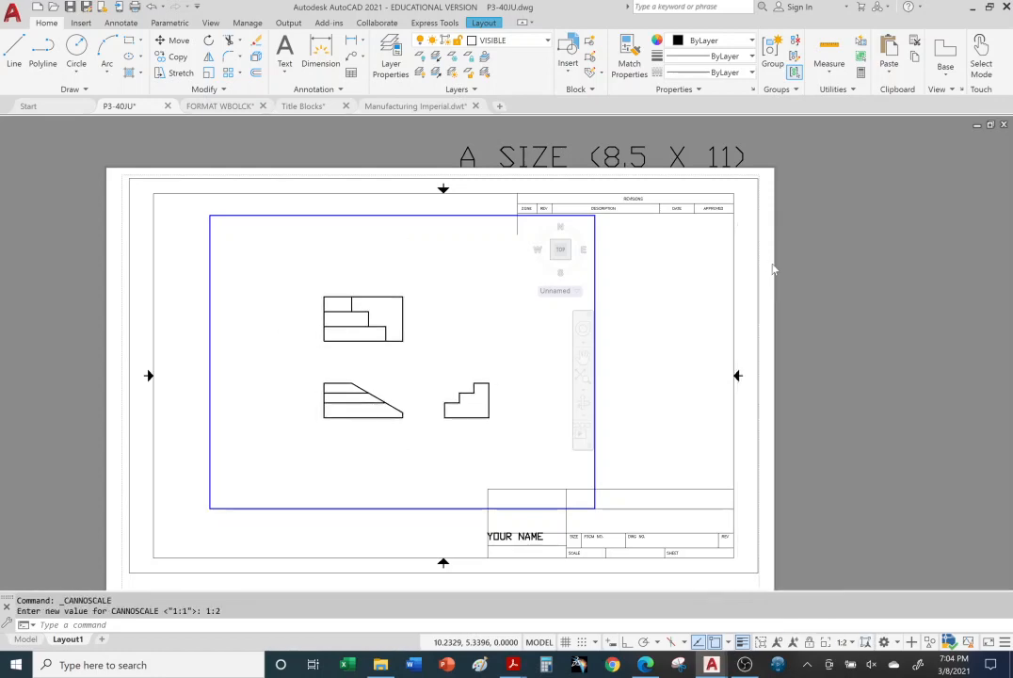
pyautogui.click(851, 642)
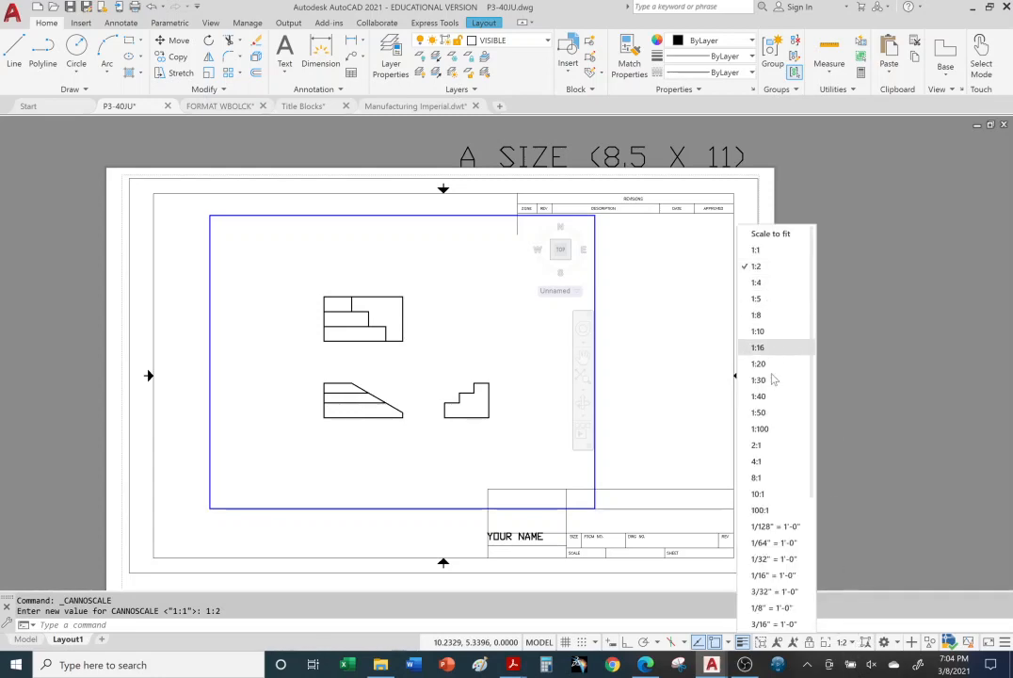
pyautogui.click(758, 445)
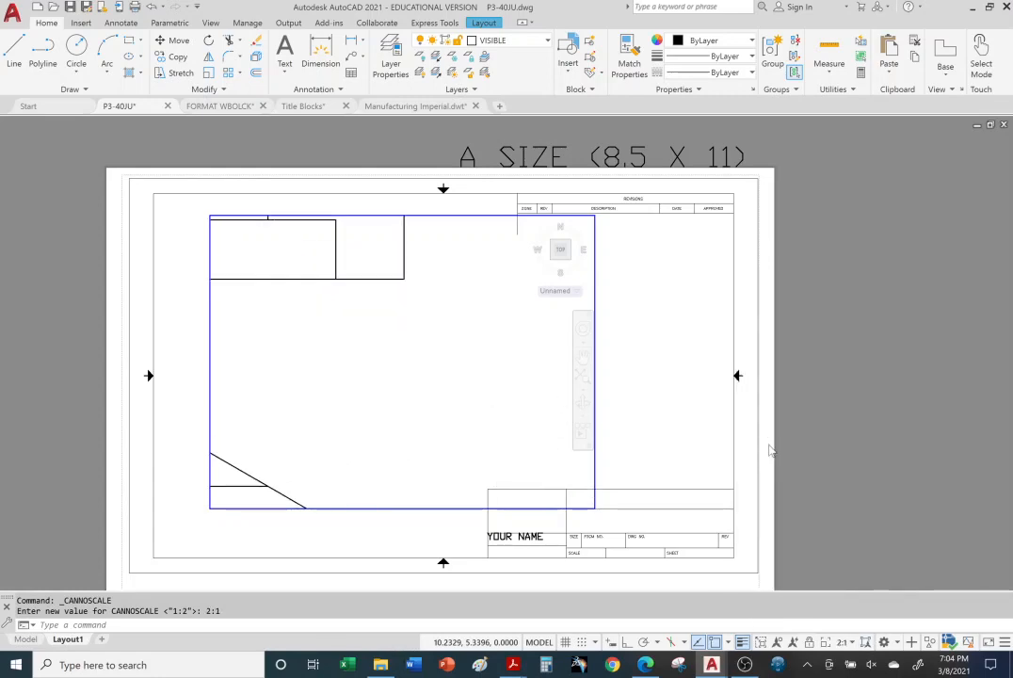
# Step: Set the viewport scale to 1:1 and return Layout1 to paper space
pyautogui.click(840, 643)
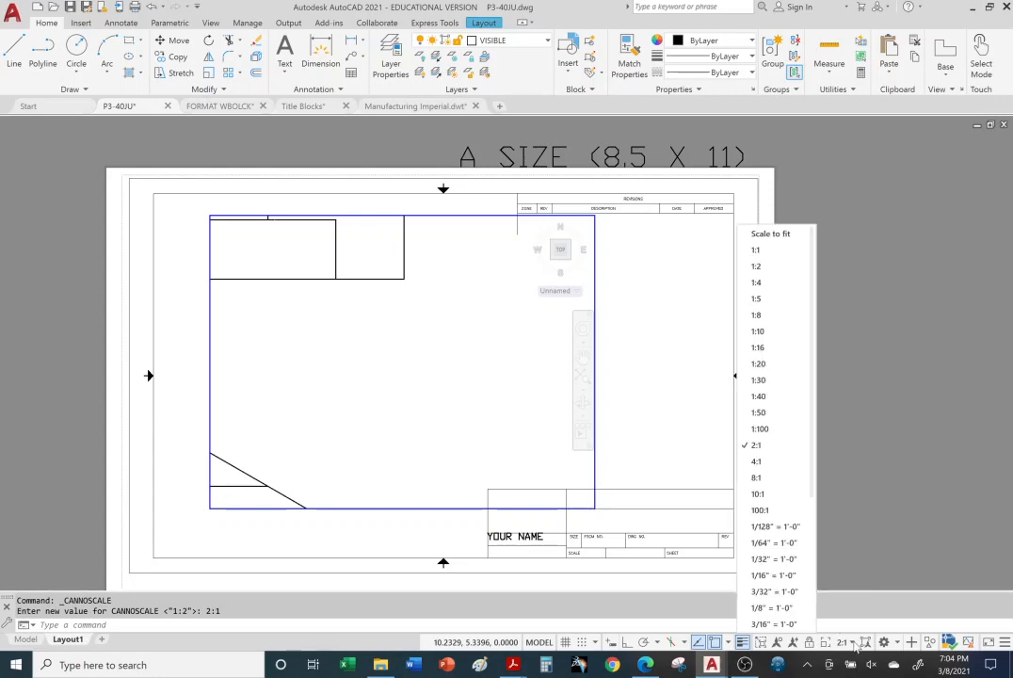
pyautogui.click(756, 250)
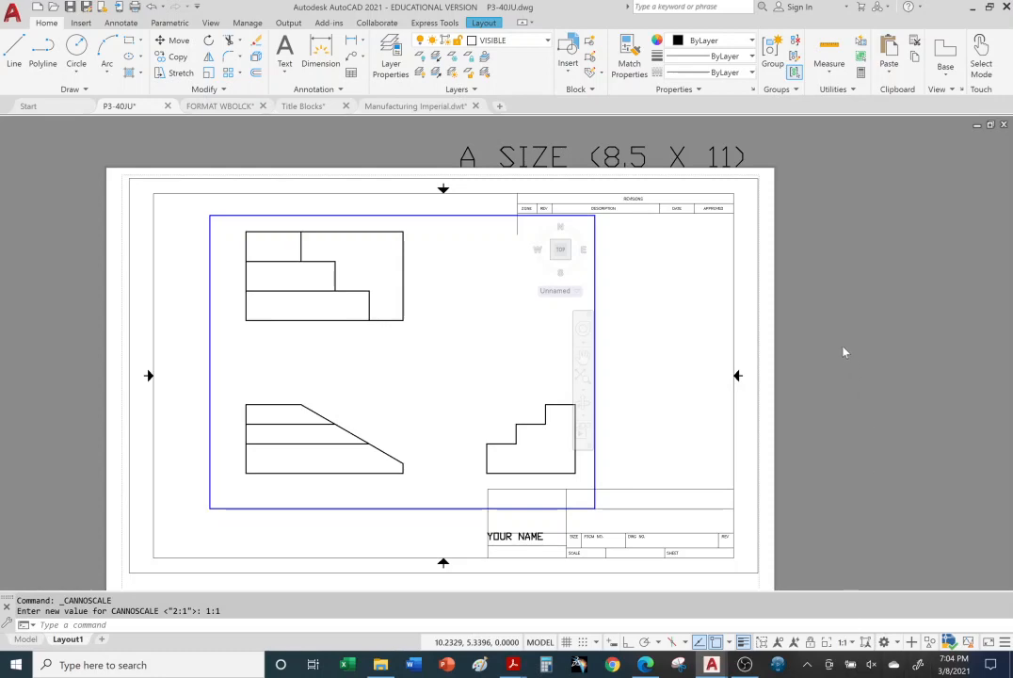
pyautogui.doubleClick(836, 281)
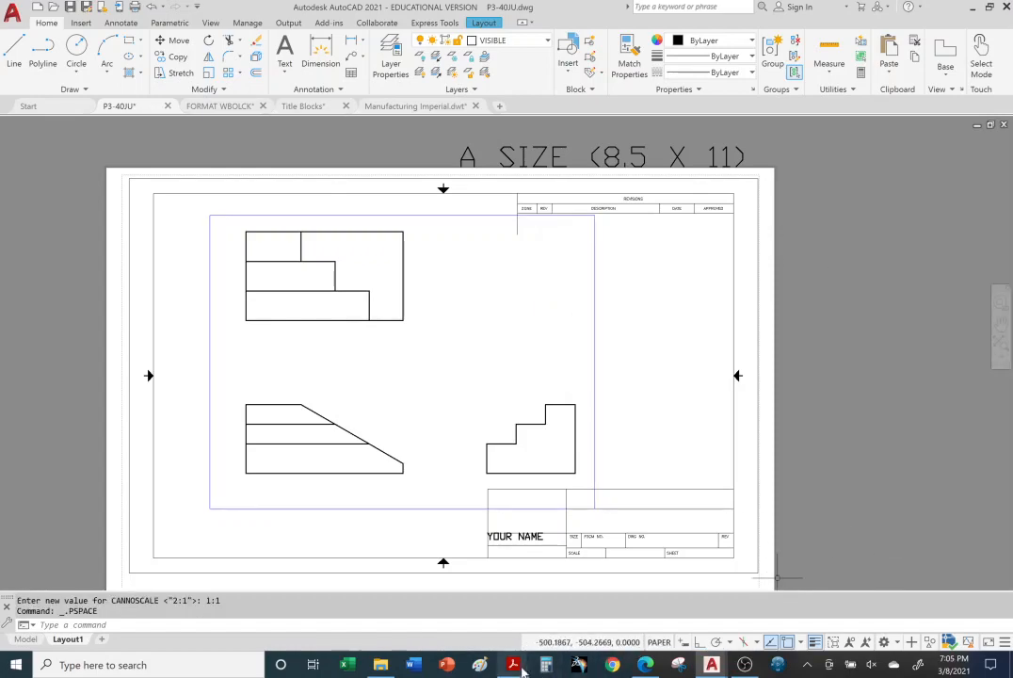
# Step: Switch to the Title Blocks PDF in Acrobat Reader and view page 15 on the B-size layout and object viewport
pyautogui.moveTo(516, 667)
pyautogui.click(513, 601)
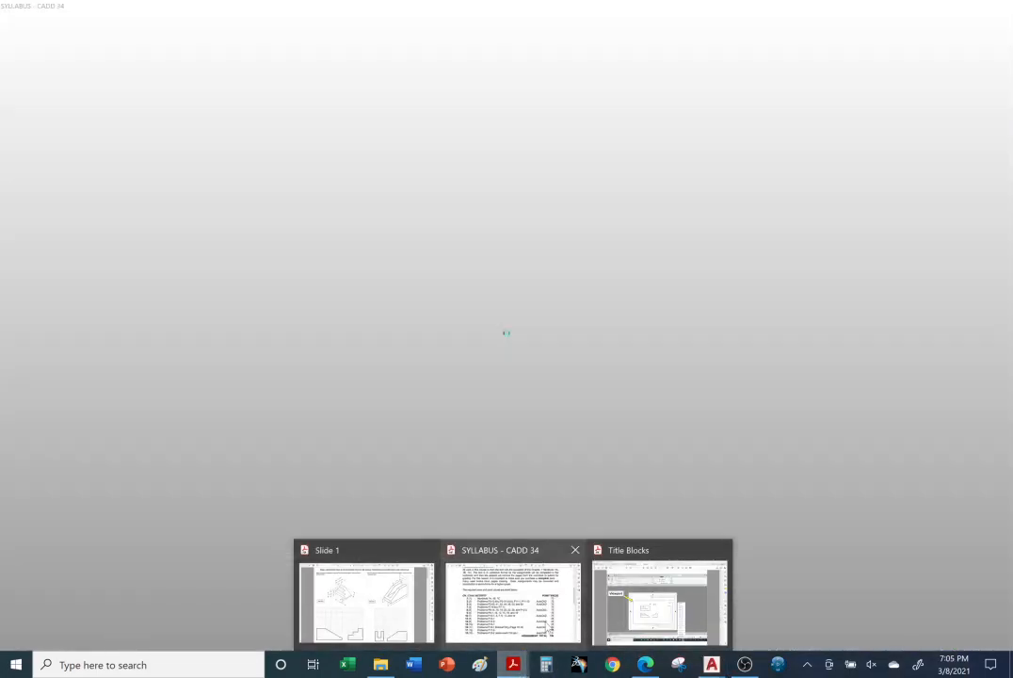
pyautogui.click(640, 614)
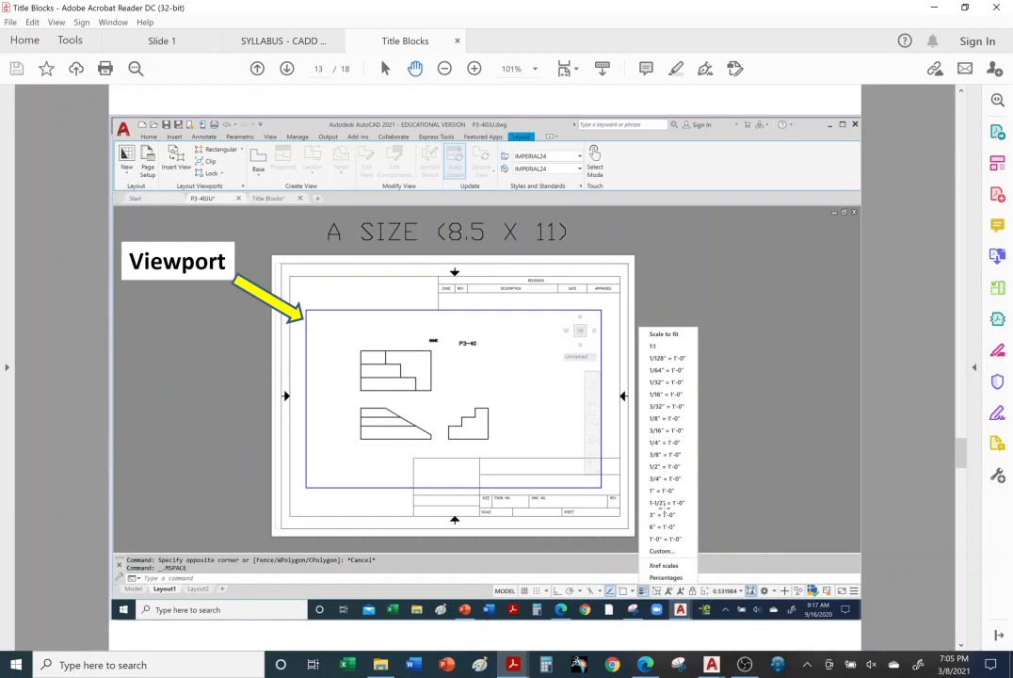
pyautogui.press('pagedown')
pyautogui.press('pagedown')
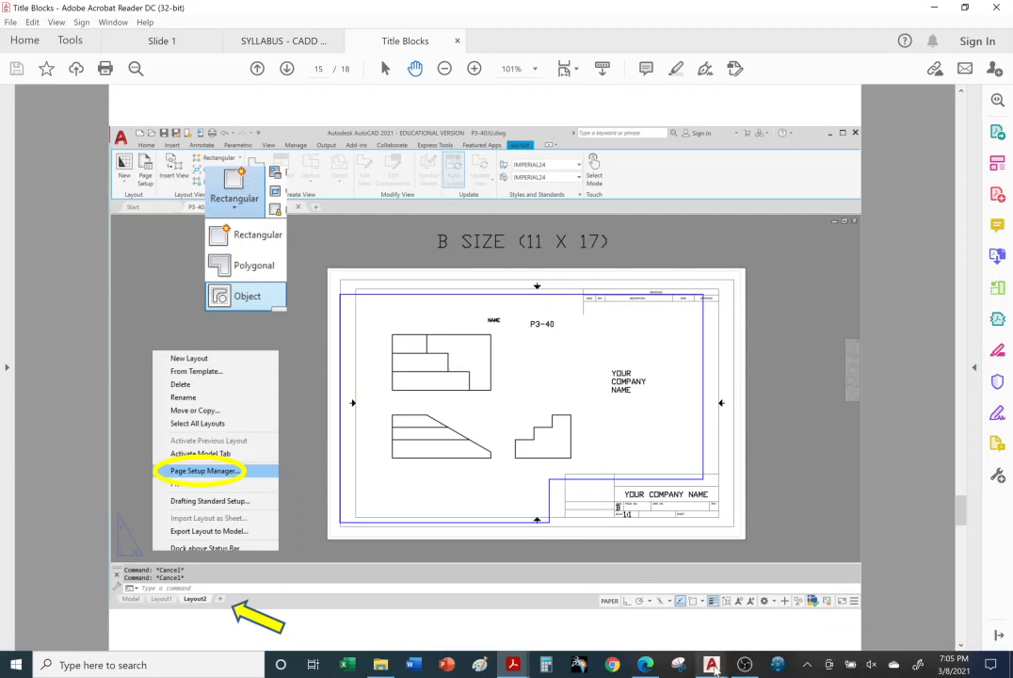
# Step: Switch back to AutoCAD and erase the existing viewport from Layout1
pyautogui.moveTo(713, 671)
pyautogui.click(489, 602)
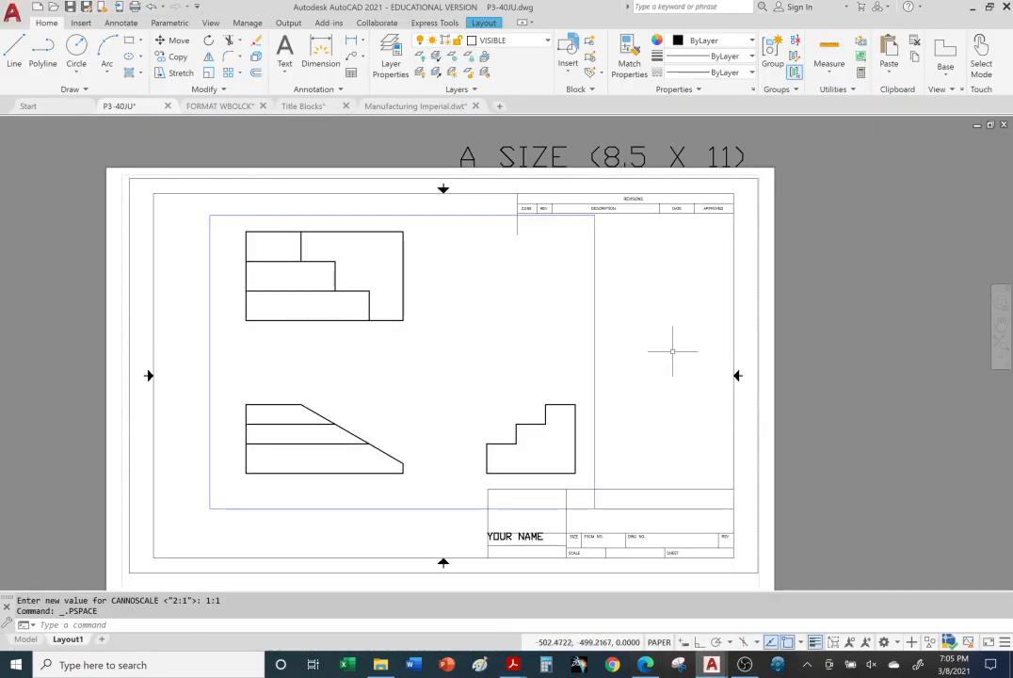
pyautogui.click(595, 299)
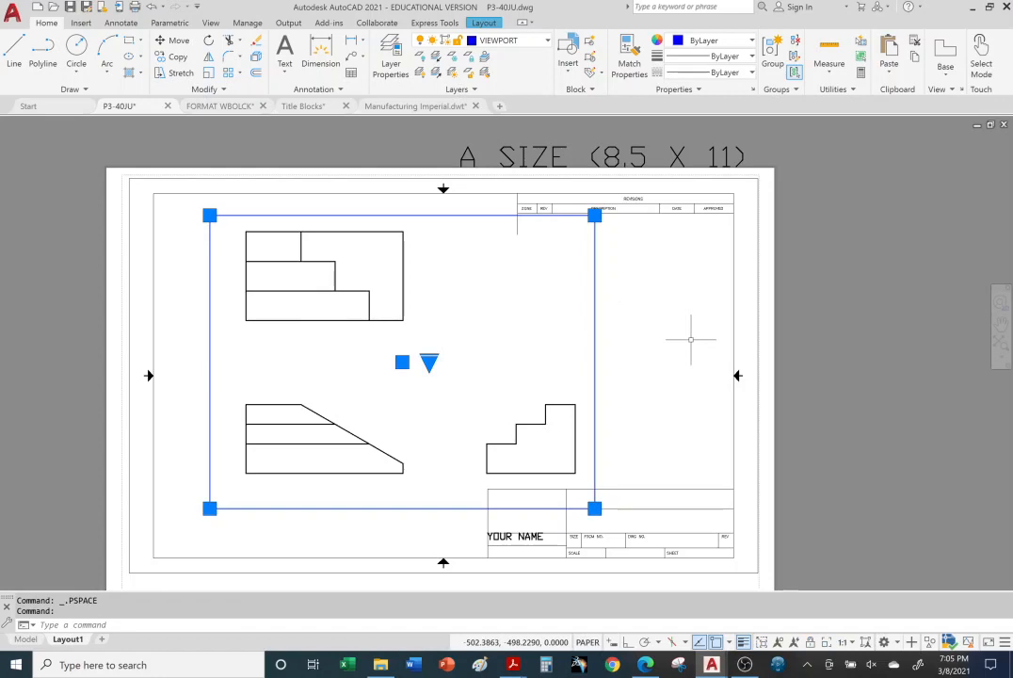
pyautogui.click(255, 40)
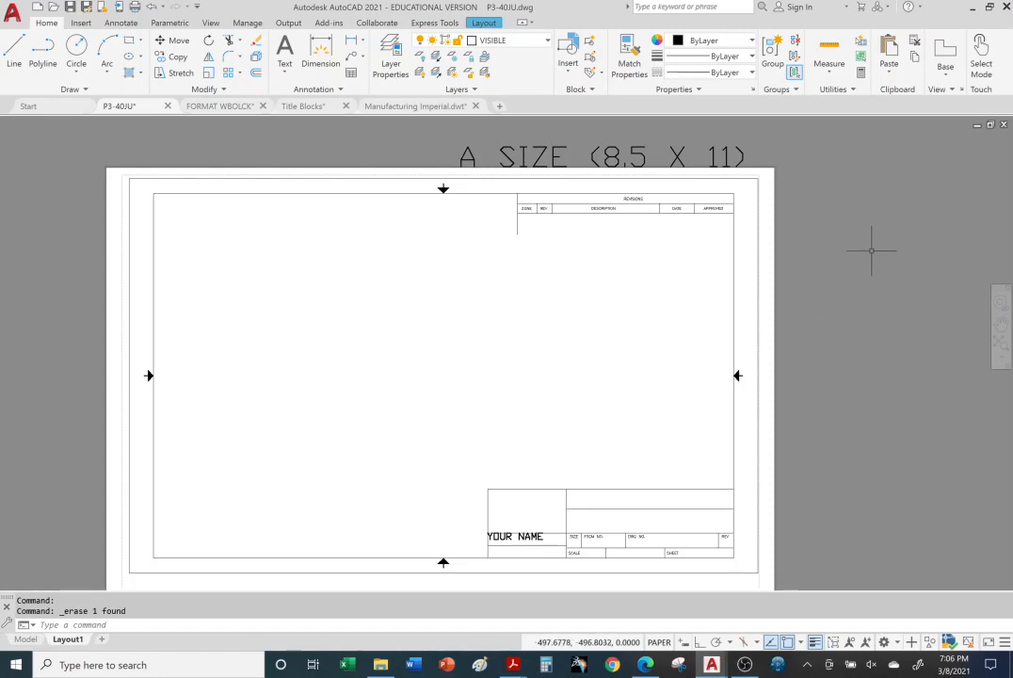
# Step: Bring up the layout viewport tools and check which layout panels are set to show
pyautogui.click(488, 22)
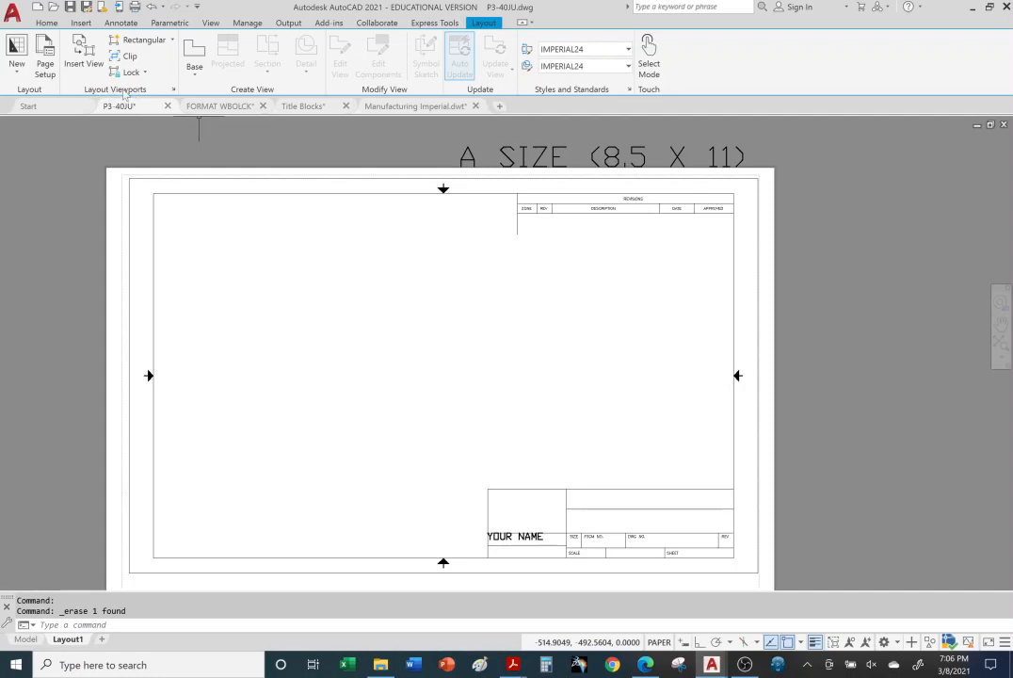
pyautogui.rightClick(175, 49)
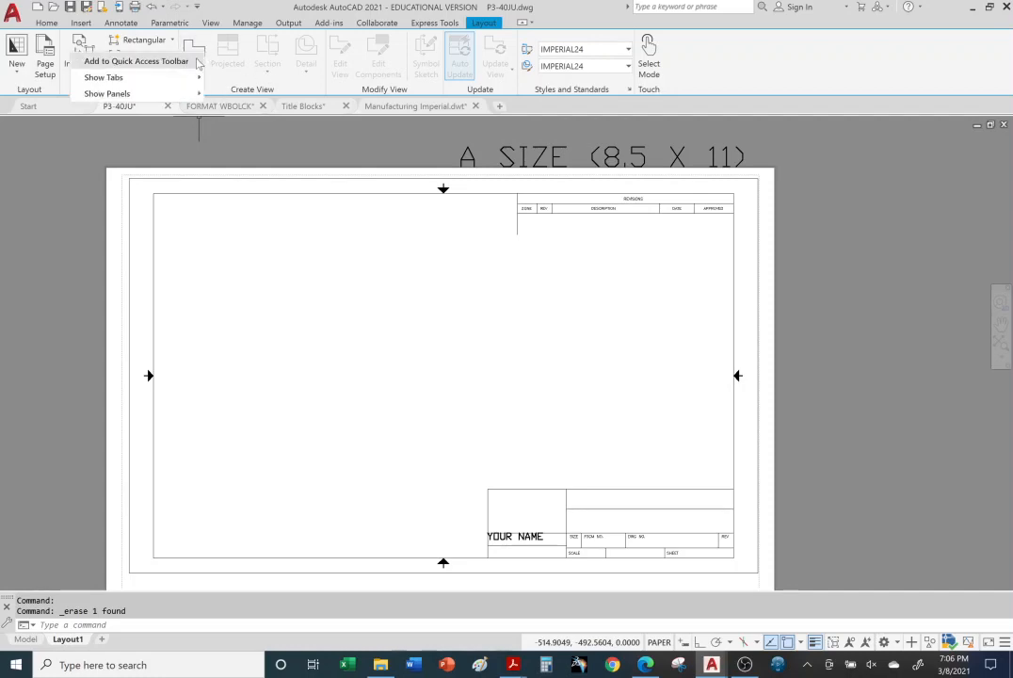
pyautogui.moveTo(184, 95)
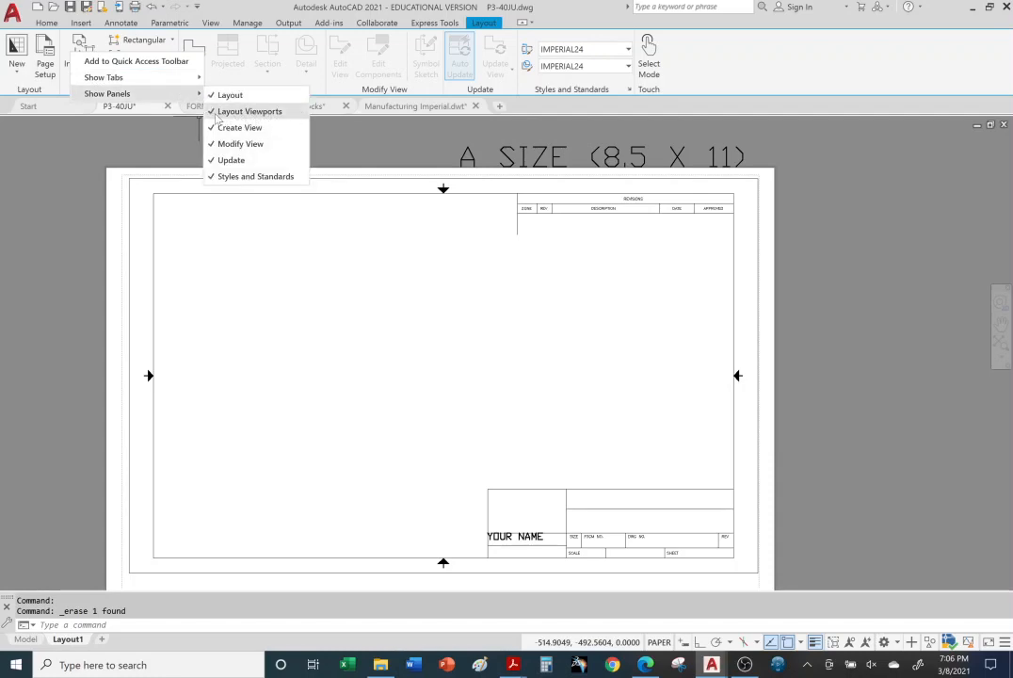
pyautogui.click(122, 146)
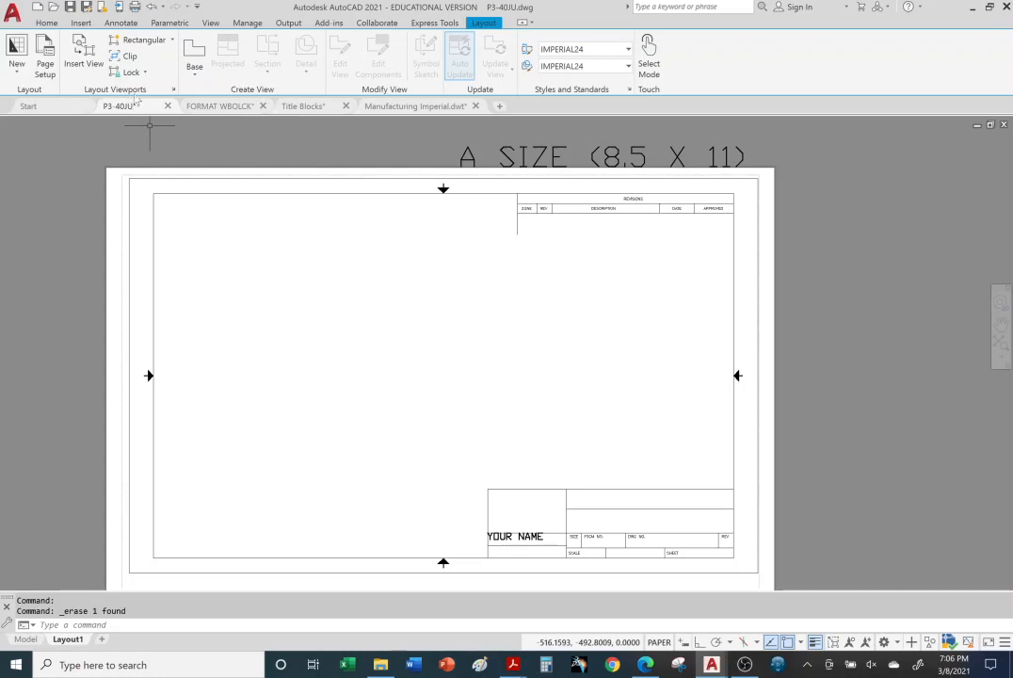
# Step: Create a rectangular viewport inside the A-size border, above the title block
pyautogui.click(146, 39)
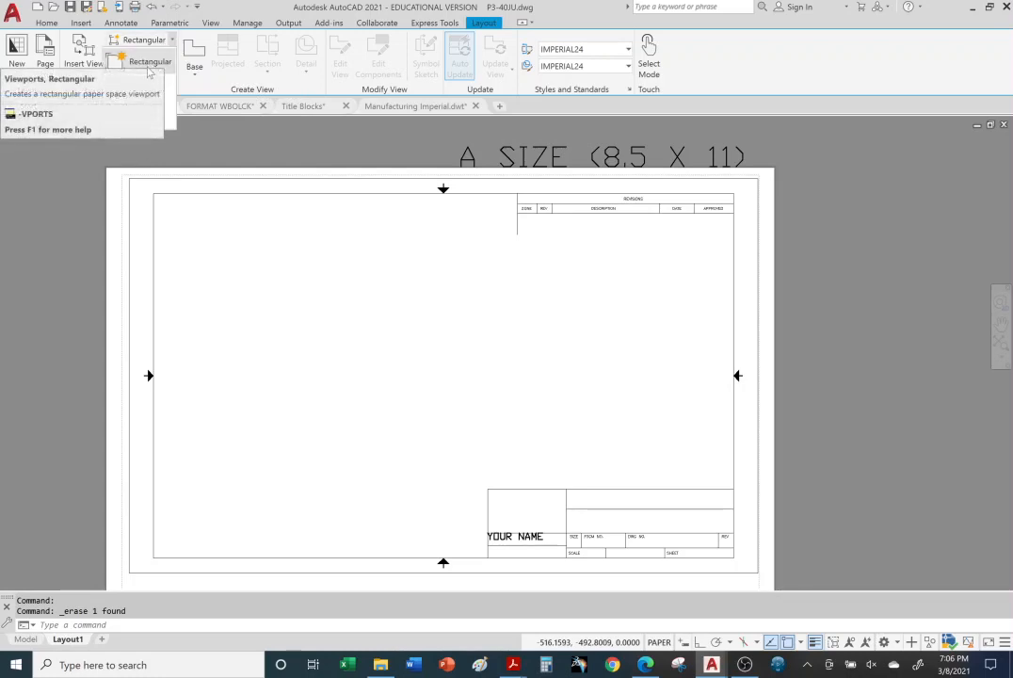
pyautogui.click(150, 65)
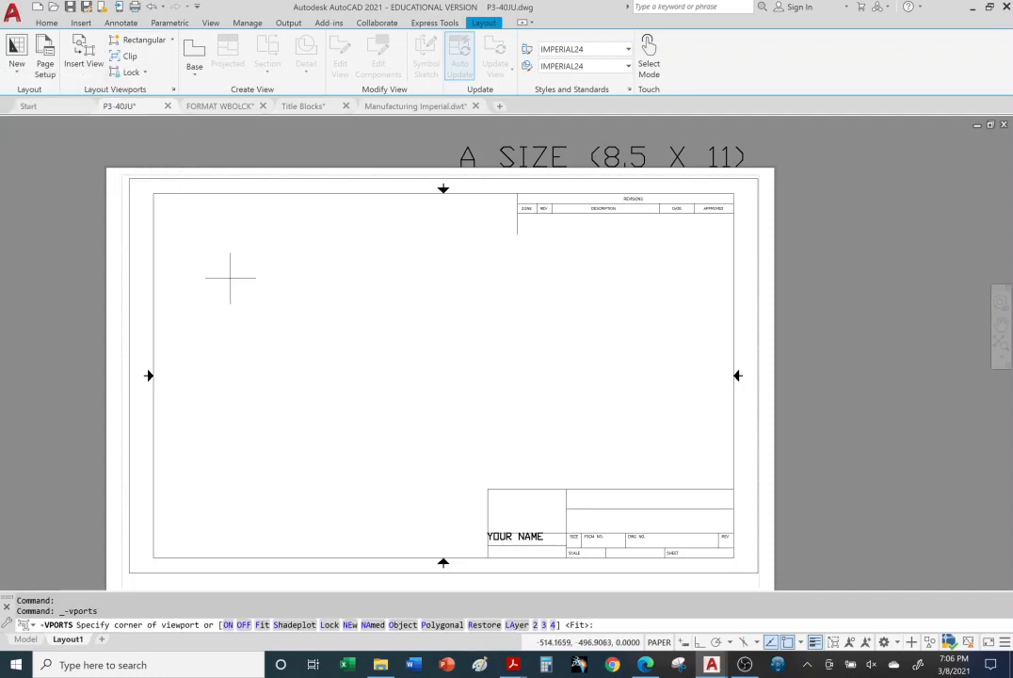
pyautogui.click(233, 234)
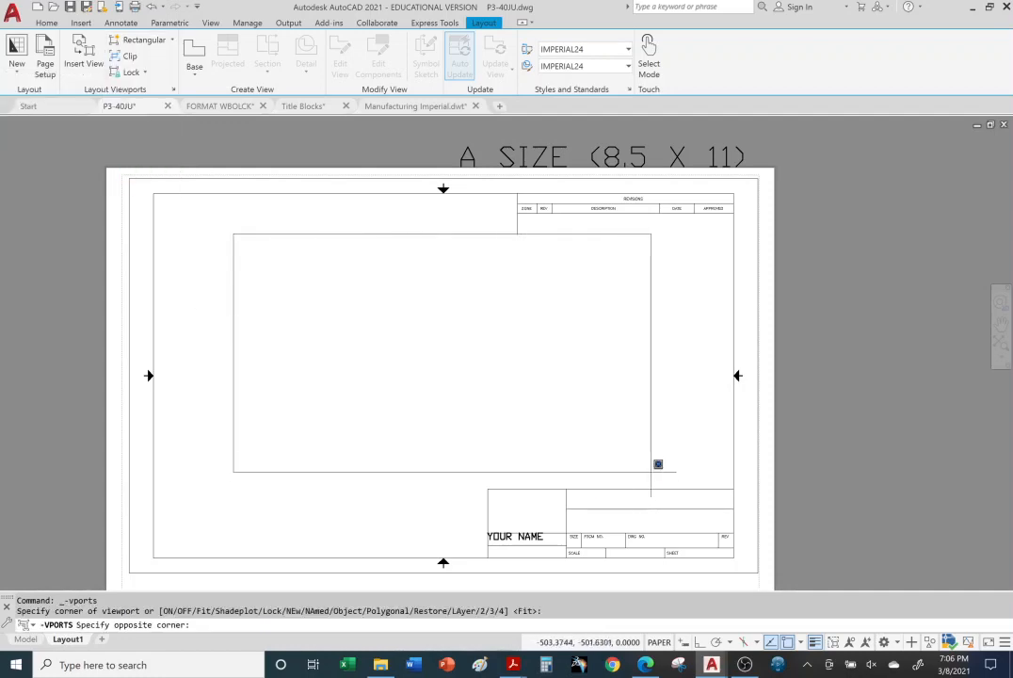
pyautogui.click(644, 467)
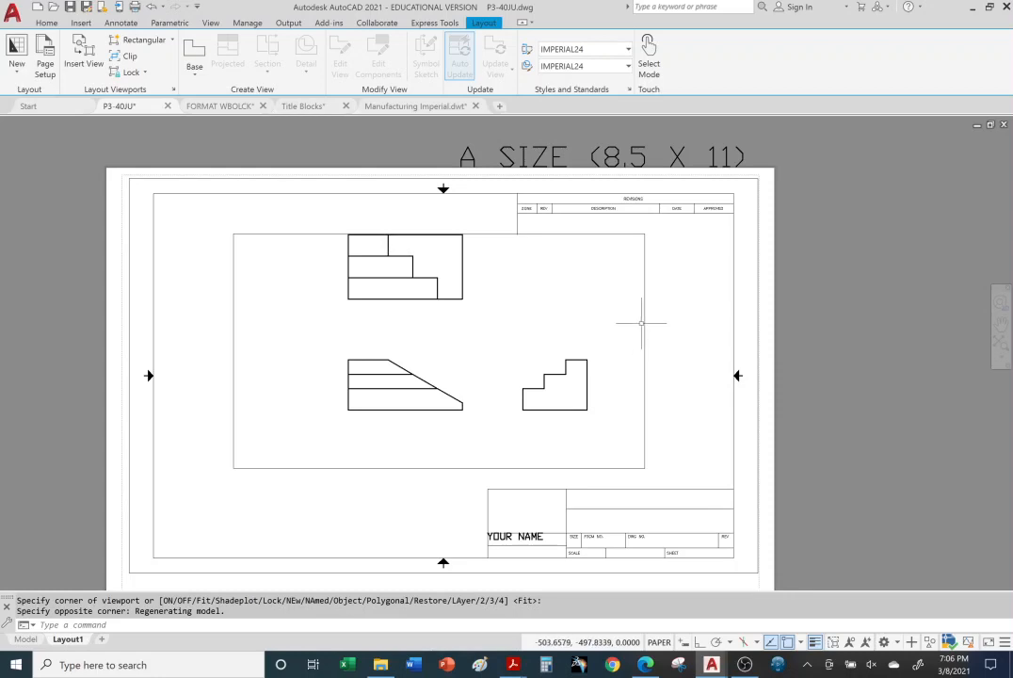
# Step: Put the new rectangular viewport on the VIEWPORT layer and deselect it
pyautogui.click(43, 25)
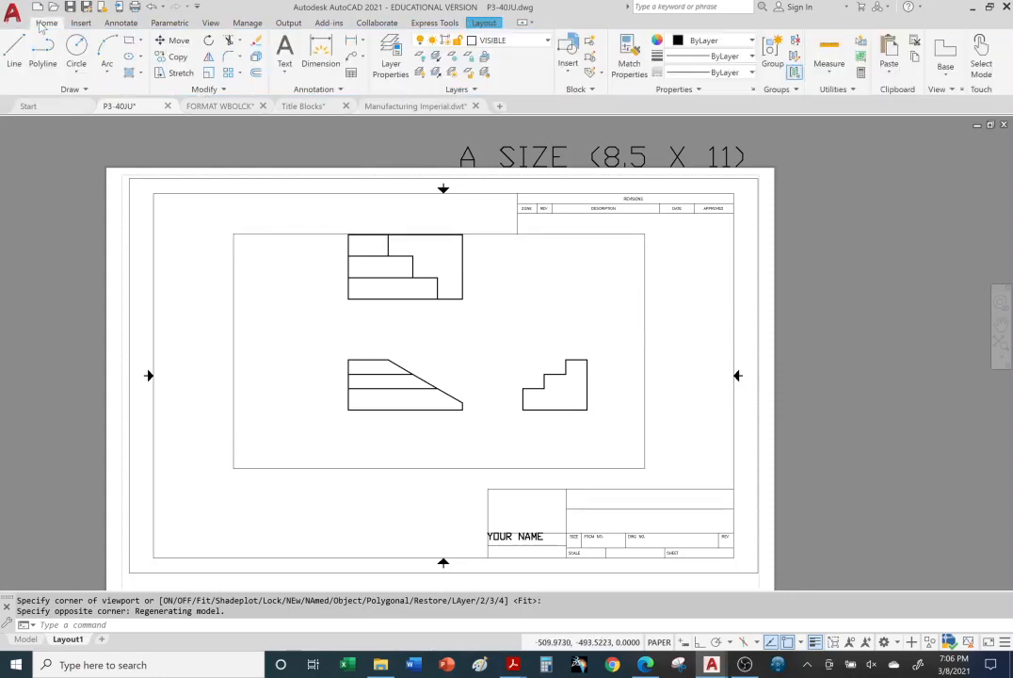
pyautogui.click(232, 280)
pyautogui.click(548, 40)
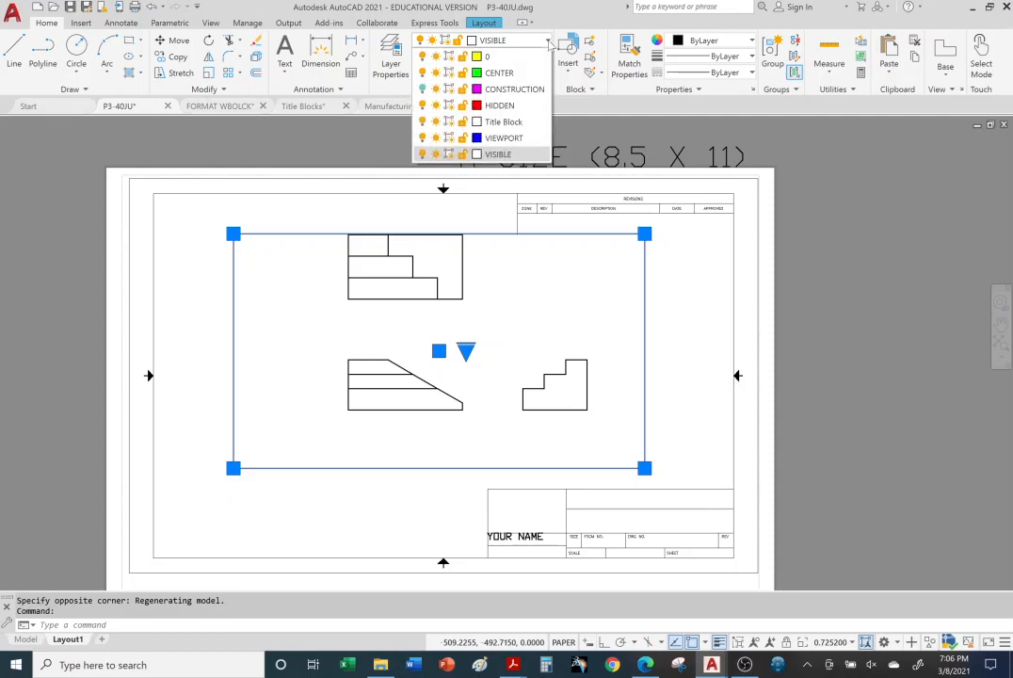
pyautogui.click(480, 132)
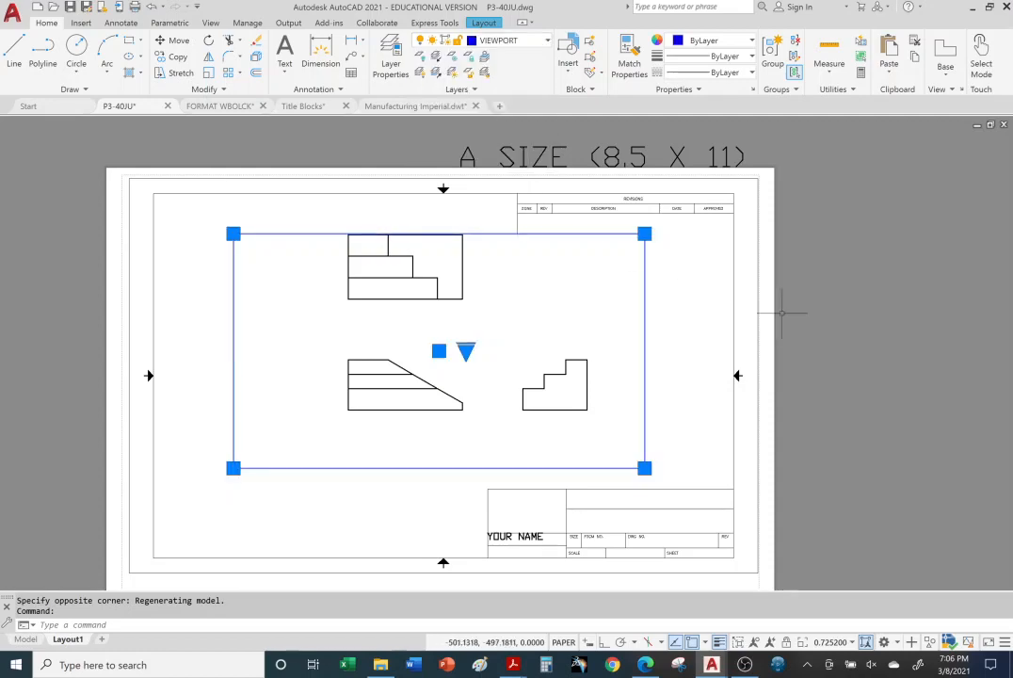
pyautogui.press('Escape')
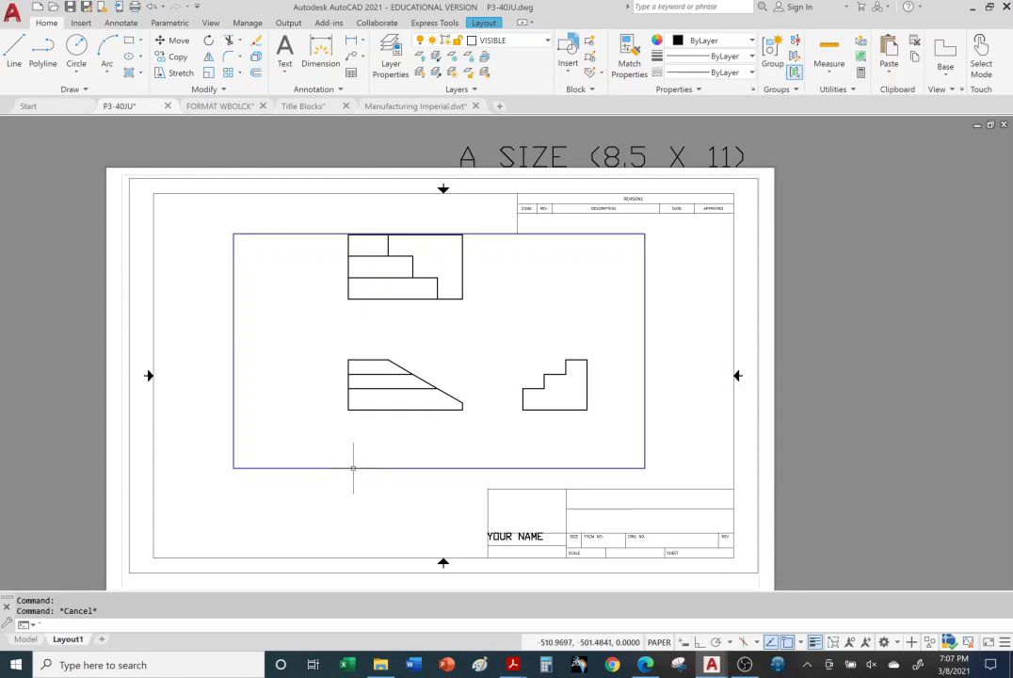
pyautogui.press('Escape')
pyautogui.press('Escape')
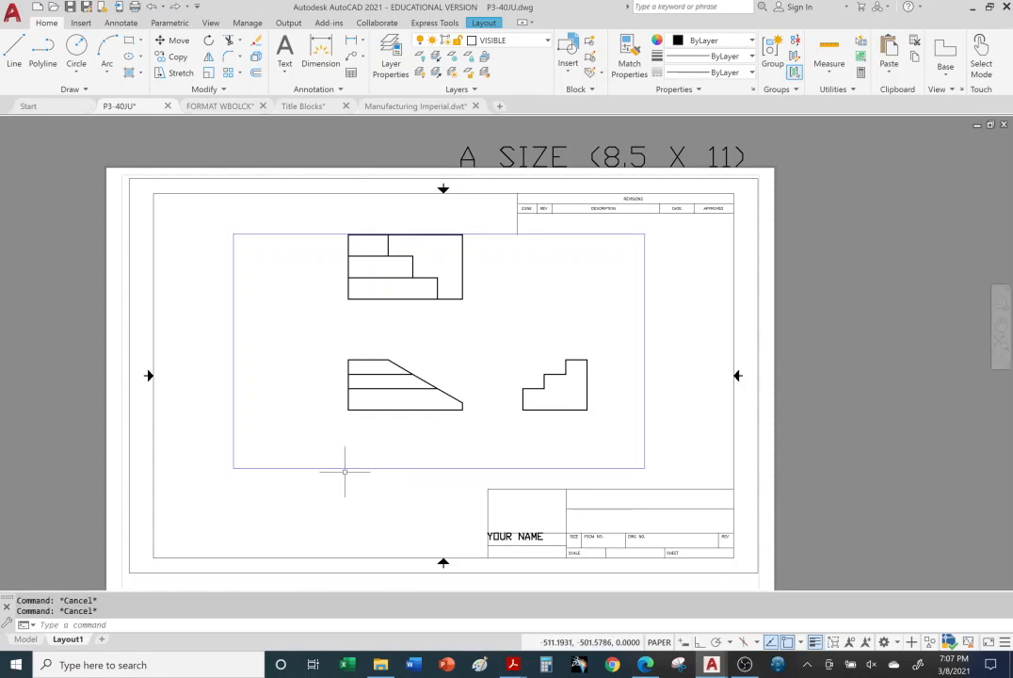
# Step: Enlarge the viewport by stretching its lower-left corner outward and its upper-left corner up toward the border
pyautogui.click(345, 468)
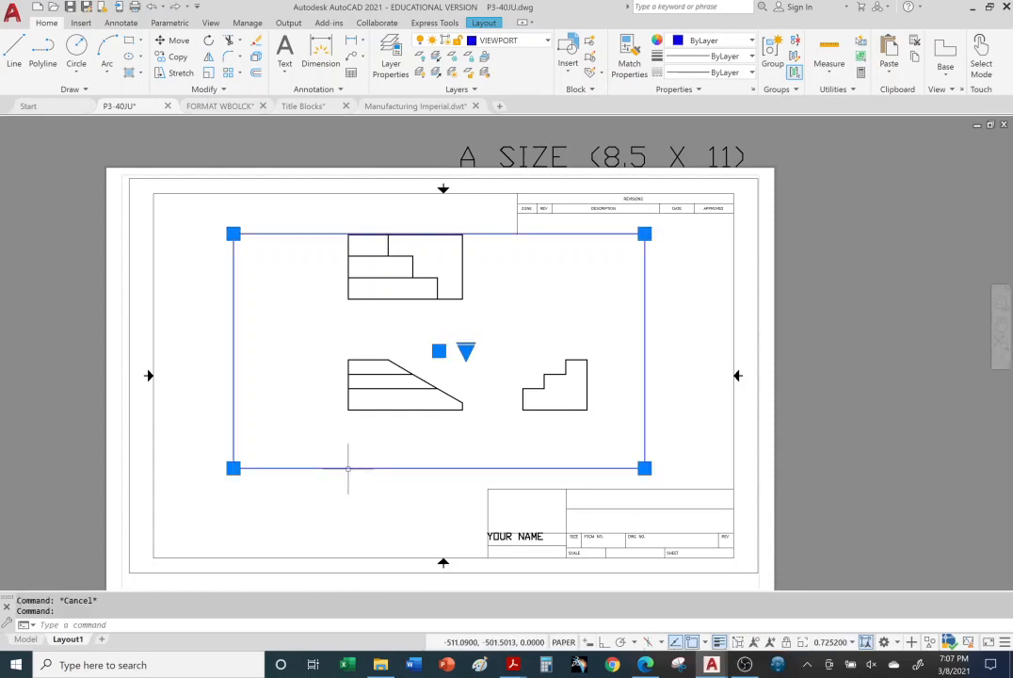
pyautogui.click(233, 468)
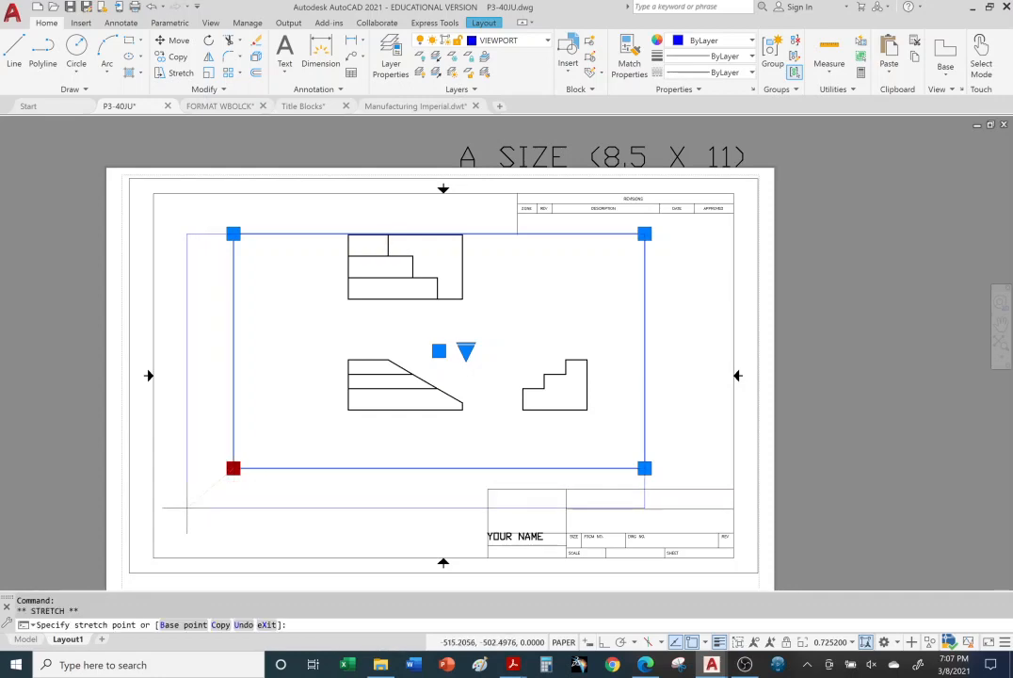
pyautogui.click(186, 509)
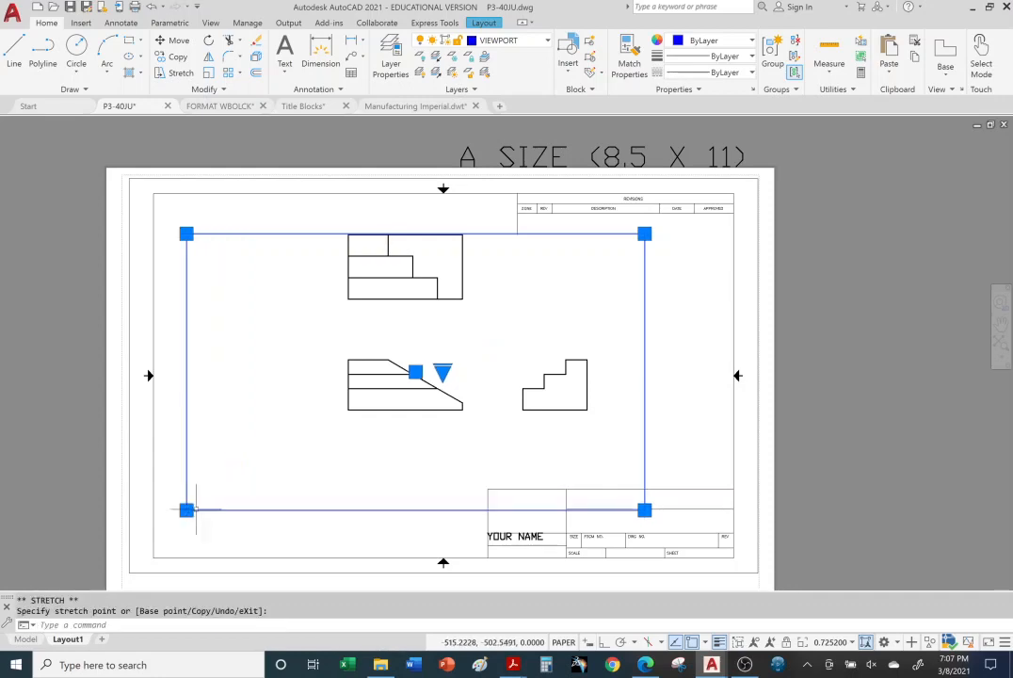
pyautogui.click(186, 233)
pyautogui.click(186, 206)
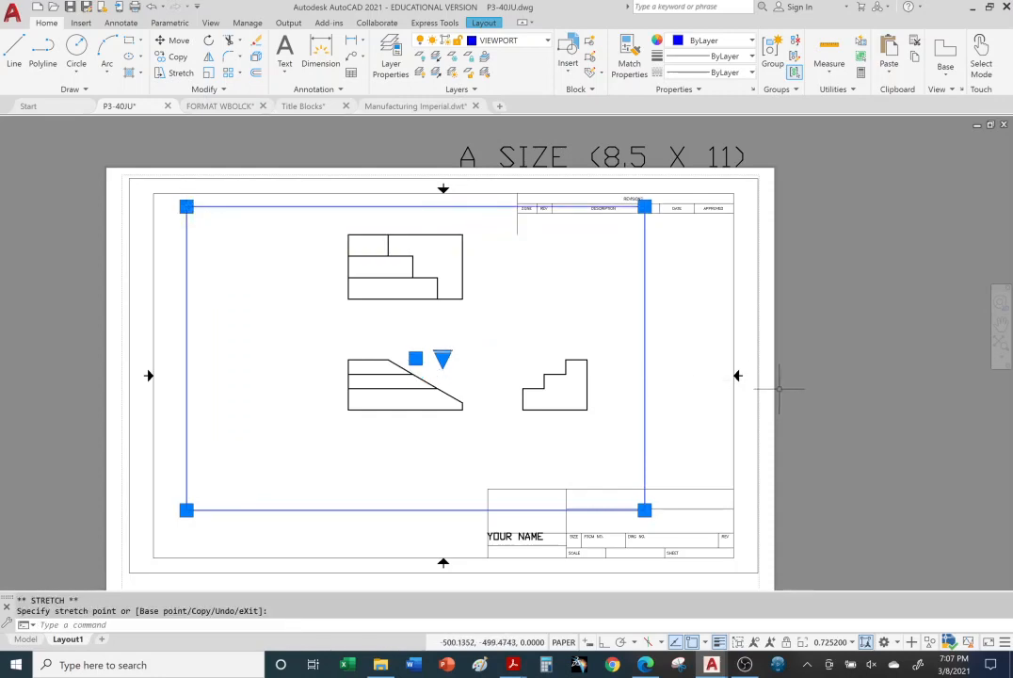
pyautogui.press('Escape')
pyautogui.press('Escape')
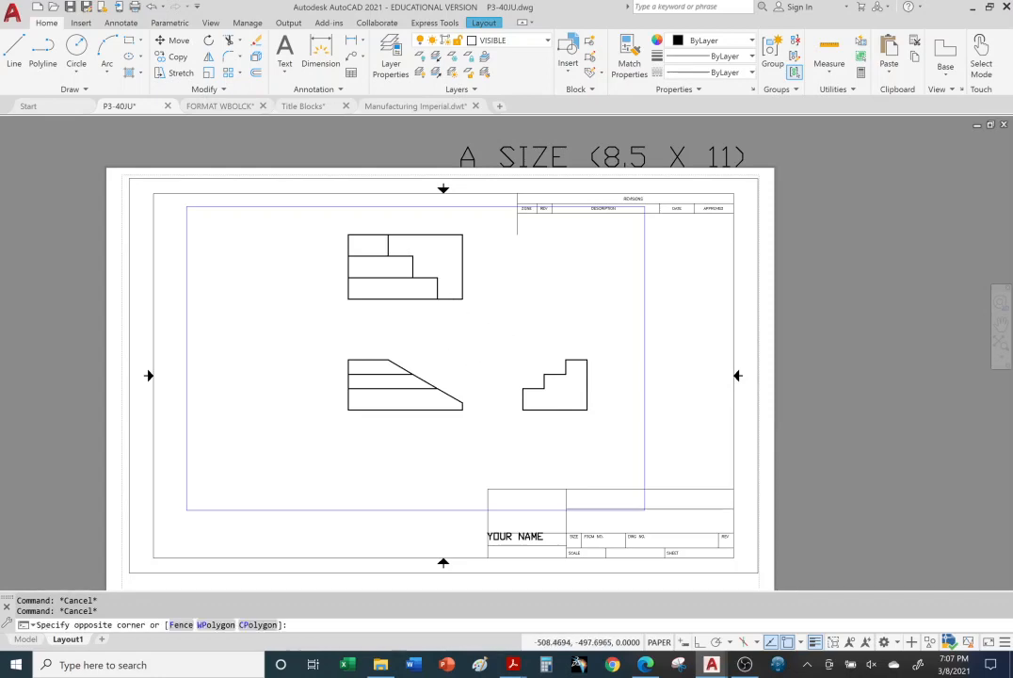
# Step: Activate the viewport, set its scale to 1:1, shift all three views inside its frame, and return to paper space
pyautogui.doubleClick(454, 319)
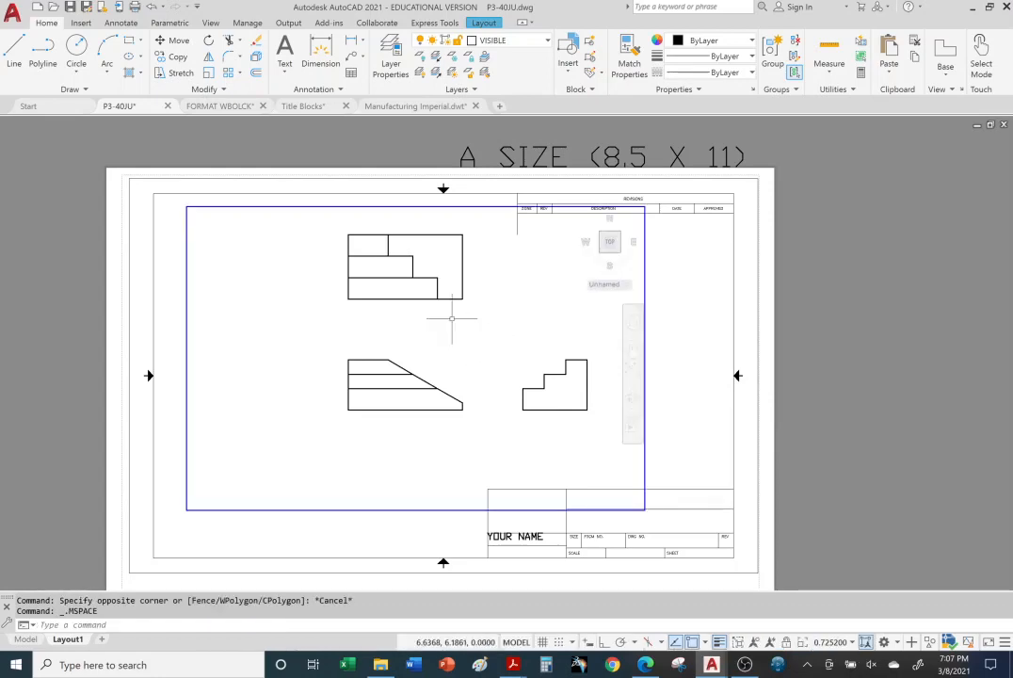
pyautogui.click(851, 643)
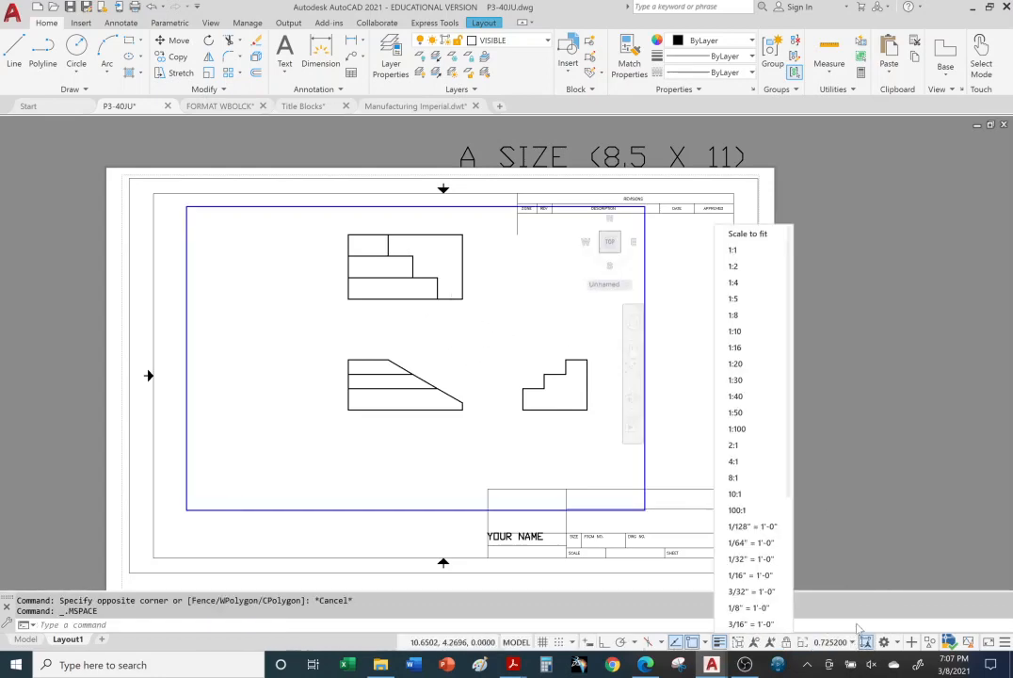
pyautogui.click(759, 259)
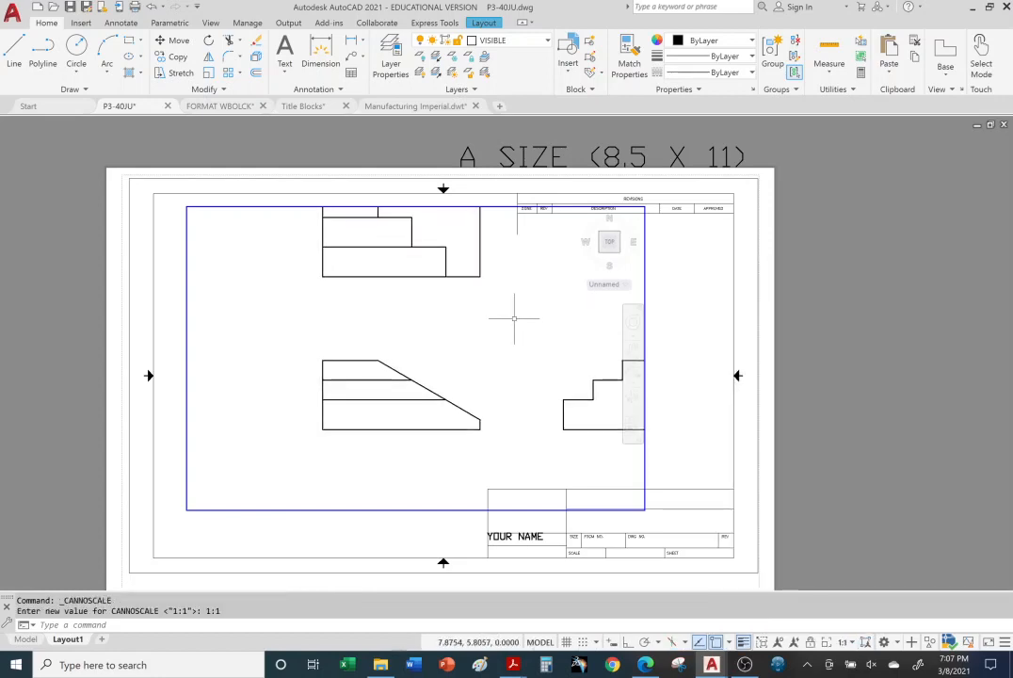
pyautogui.moveTo(514, 319)
pyautogui.mouseDown(button='middle')
pyautogui.moveTo(436, 361)
pyautogui.moveTo(494, 366)
pyautogui.mouseUp(button='middle')
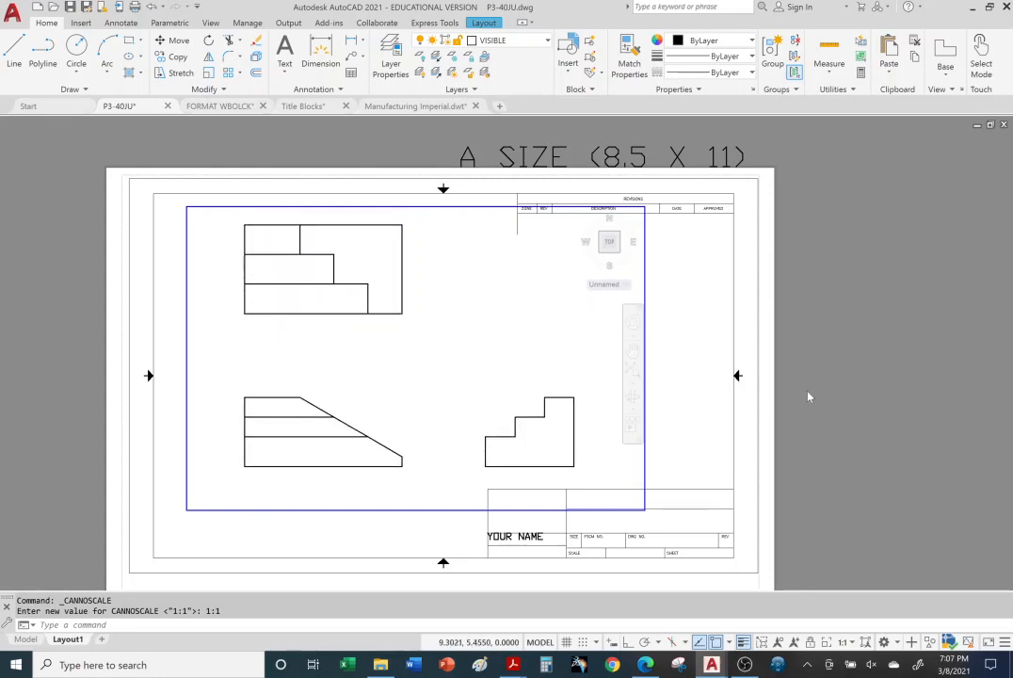
pyautogui.doubleClick(821, 390)
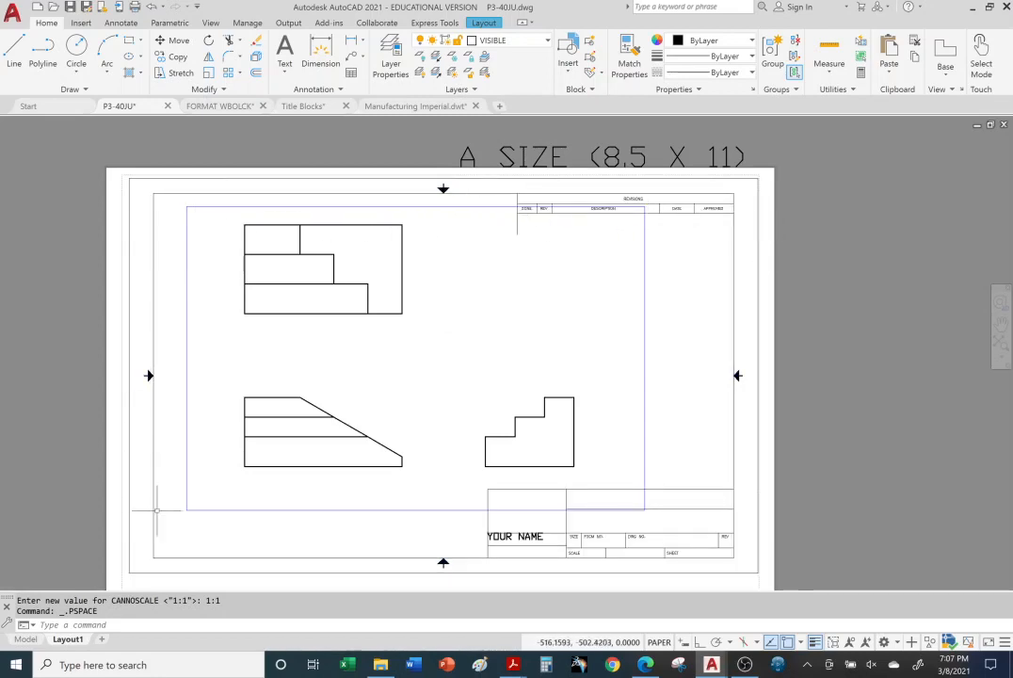
# Step: Shrink the viewport by stretching its upper-left corner inward until it frames only the stepped side view
pyautogui.click(645, 328)
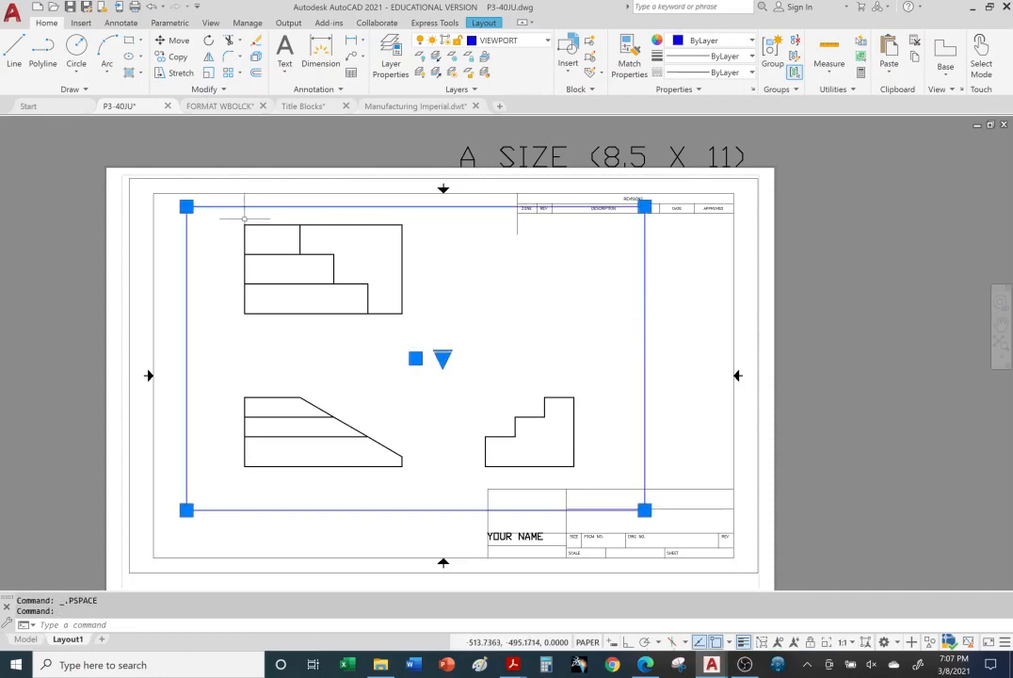
pyautogui.click(186, 207)
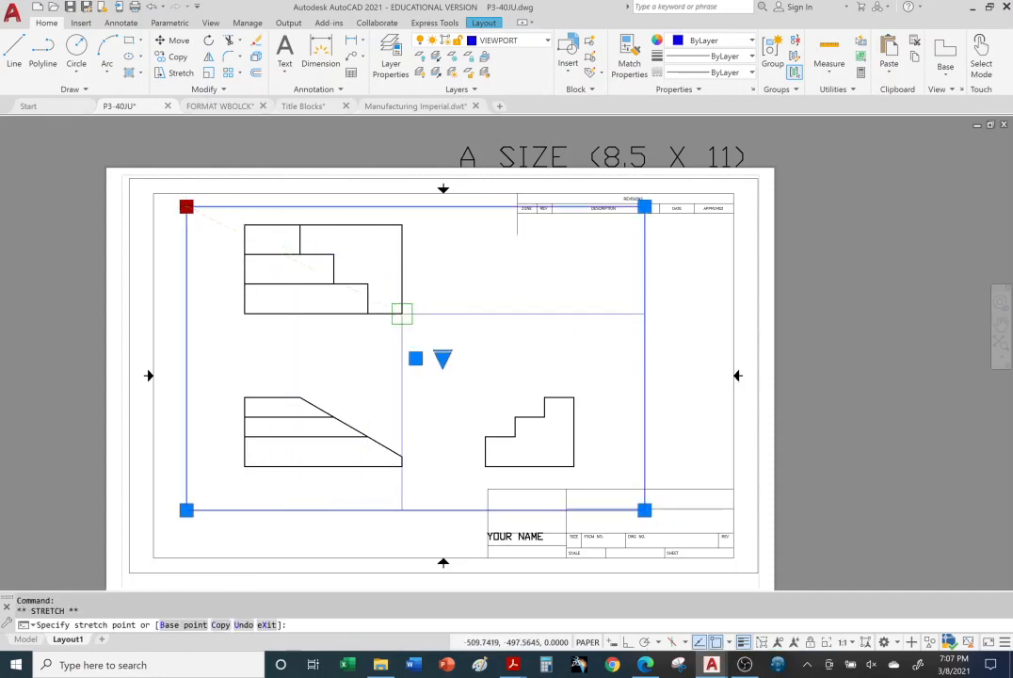
pyautogui.click(462, 365)
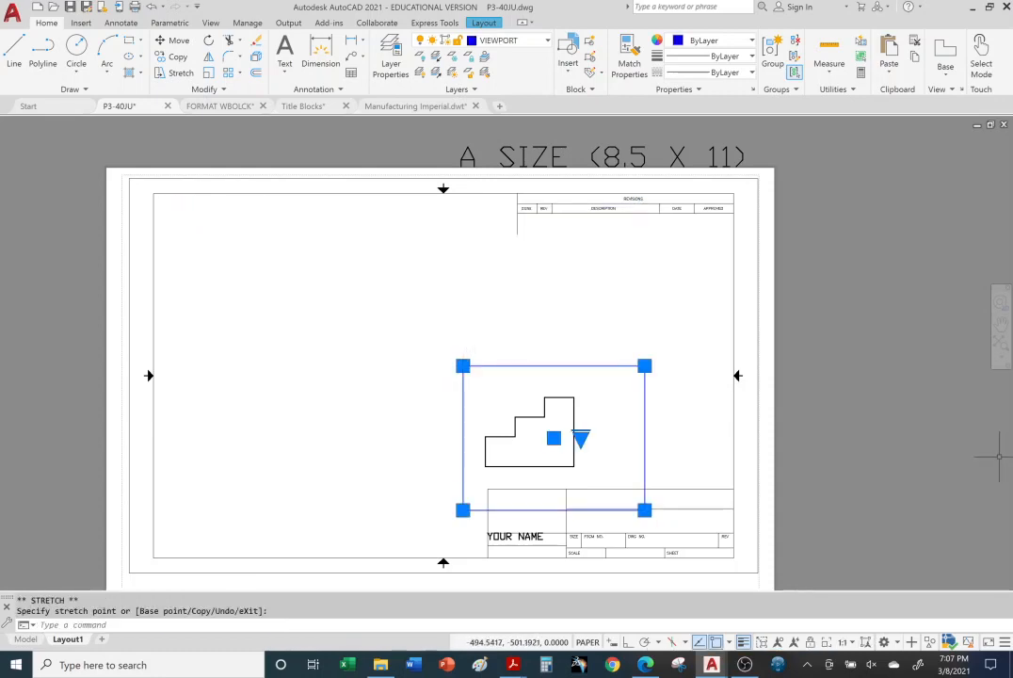
pyautogui.press('Escape')
pyautogui.press('Escape')
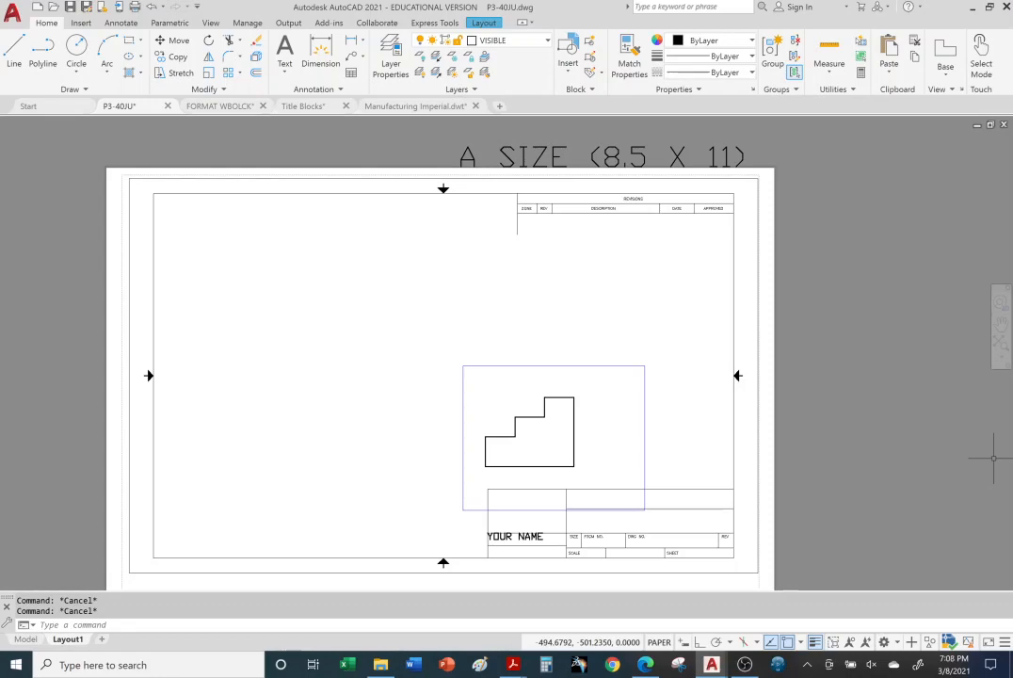
# Step: Stretch the viewport's upper-left corner back out around all three views, and erase the viewport from the layout
pyautogui.click(494, 366)
pyautogui.click(462, 365)
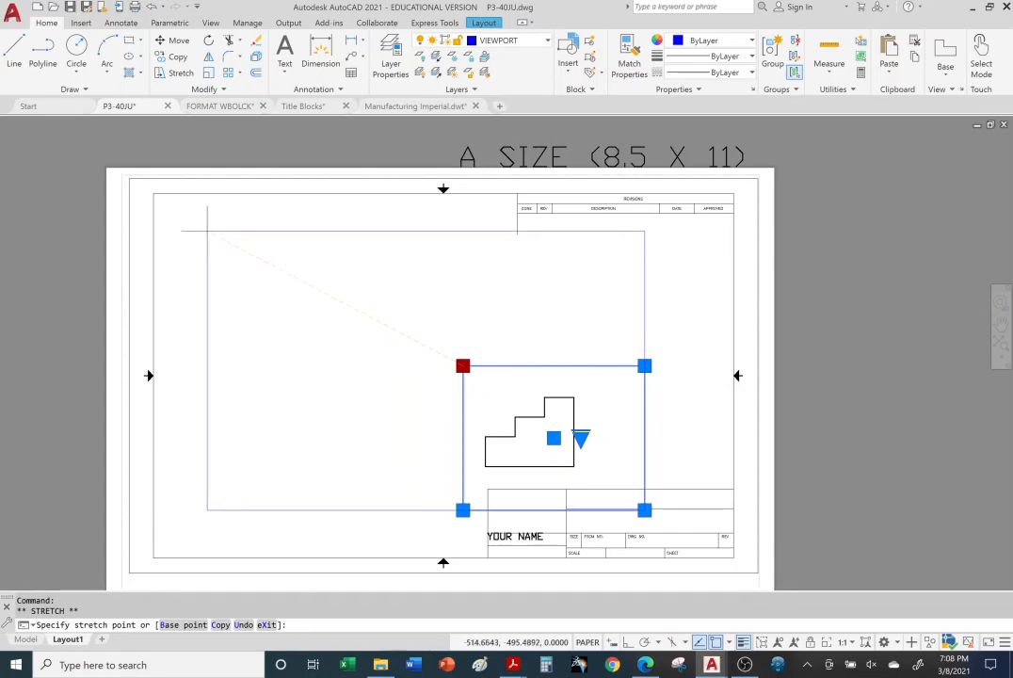
pyautogui.click(170, 211)
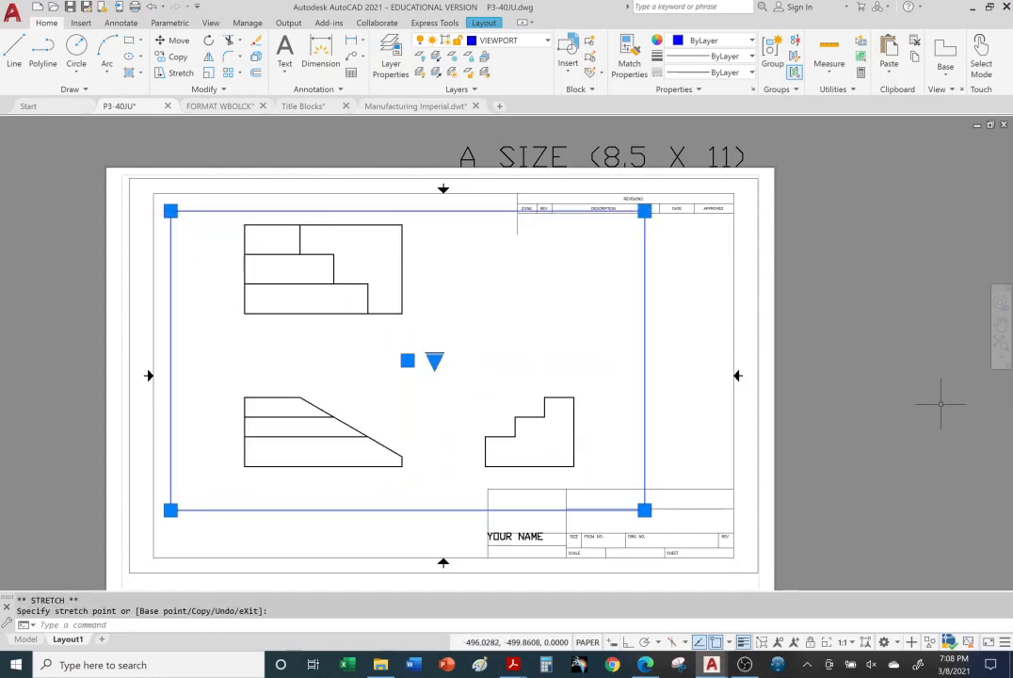
pyautogui.press('Escape')
pyautogui.press('Escape')
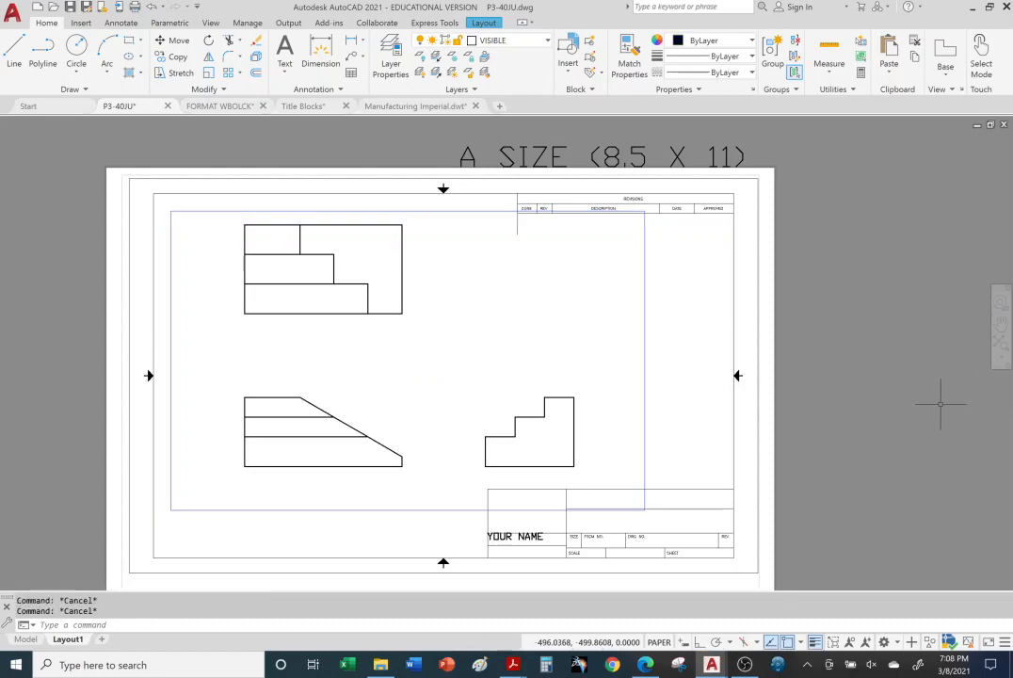
pyautogui.click(644, 325)
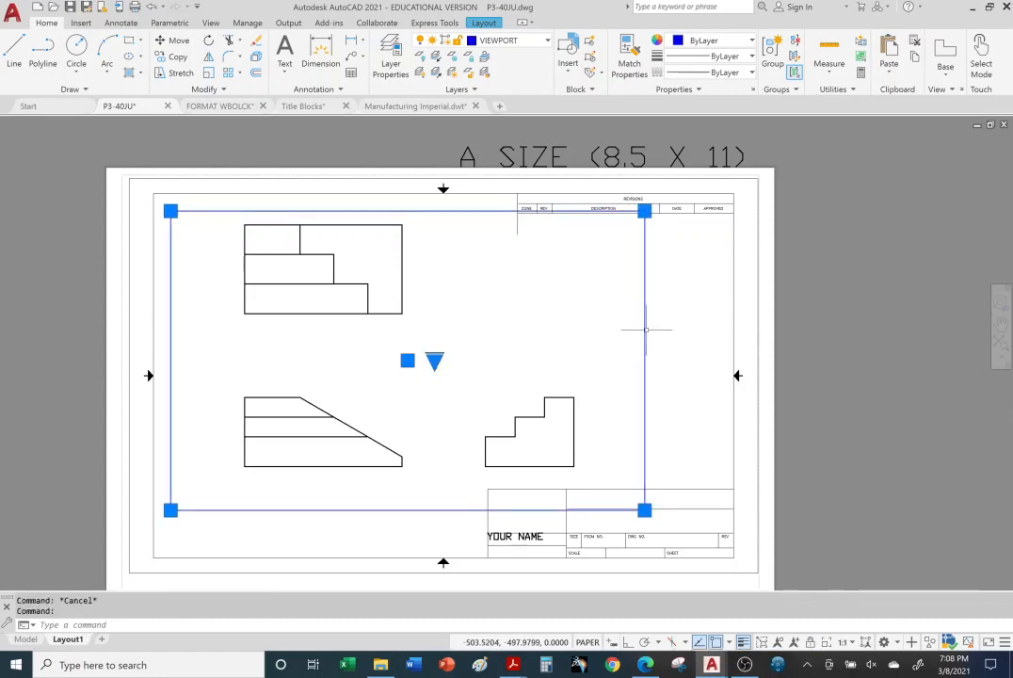
pyautogui.press('Delete')
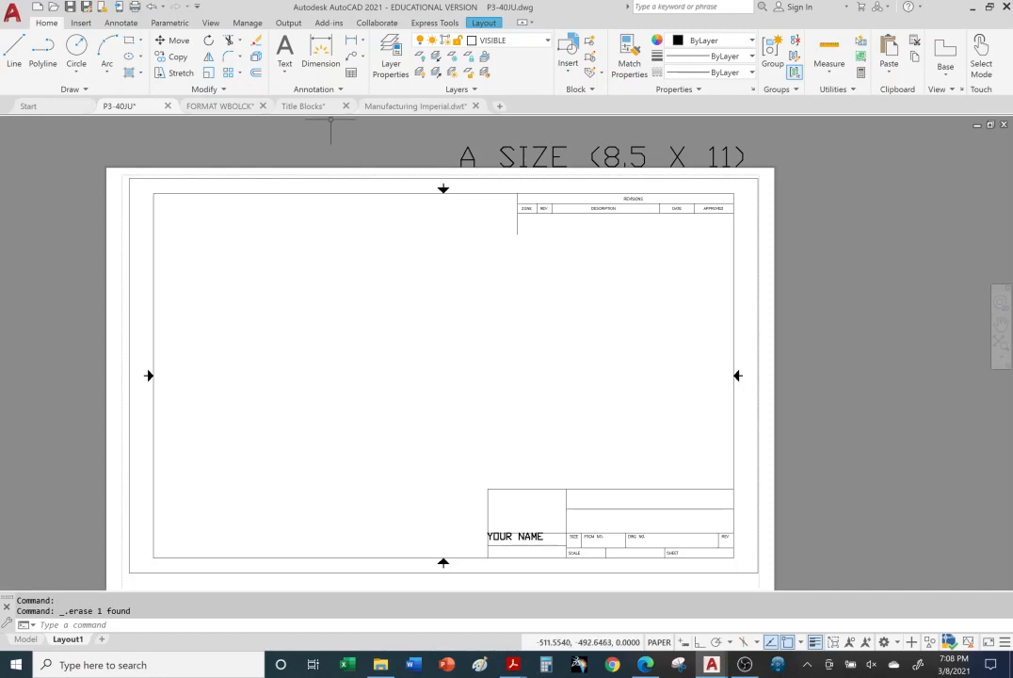
# Step: Create a polygonal viewport along the inner border, stepping around the revisions block and title block, with its lower-left corner set slightly inward
pyautogui.click(483, 23)
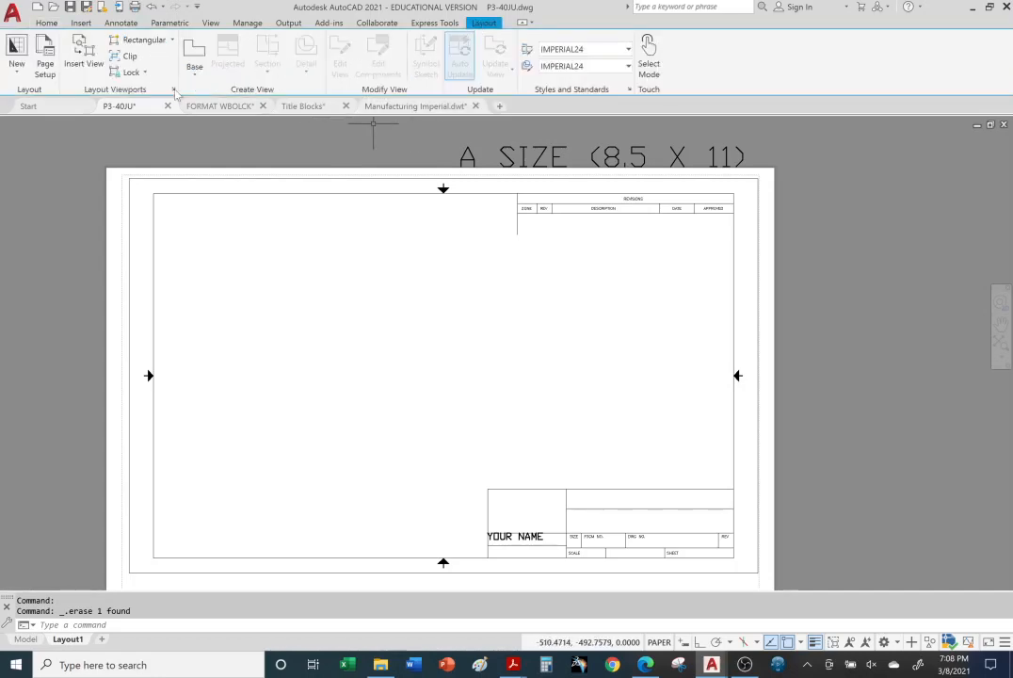
pyautogui.click(172, 40)
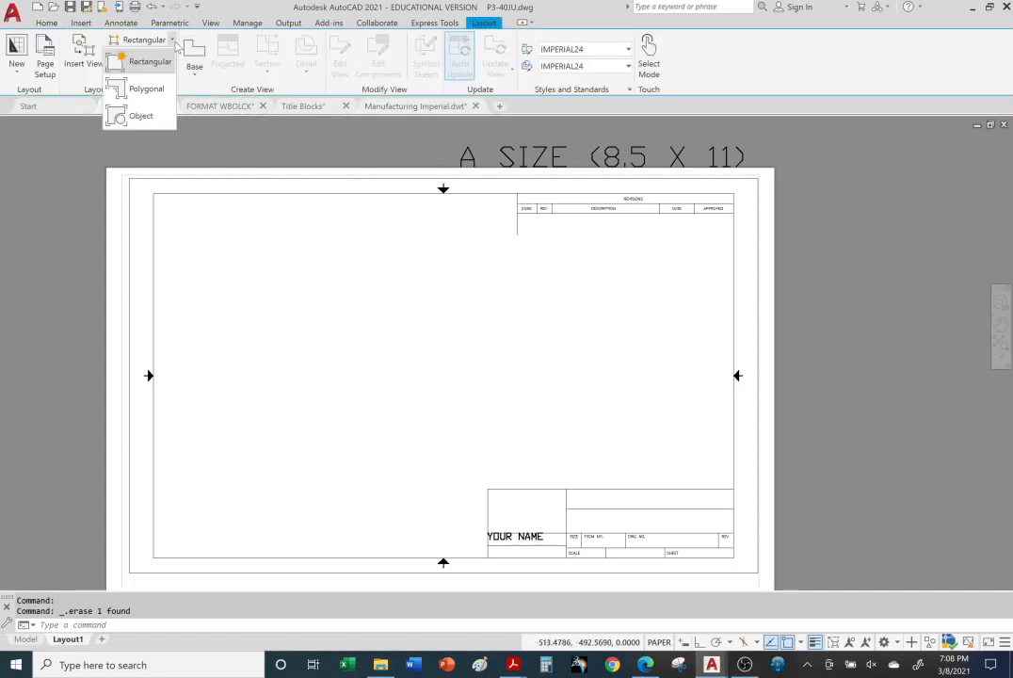
pyautogui.click(148, 89)
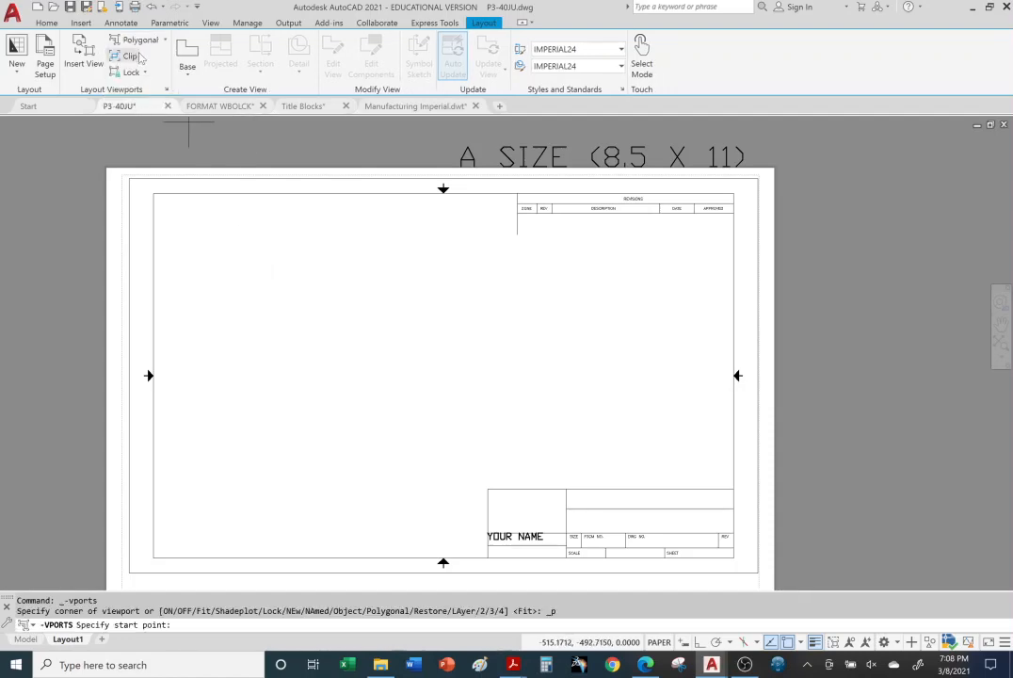
pyautogui.click(153, 193)
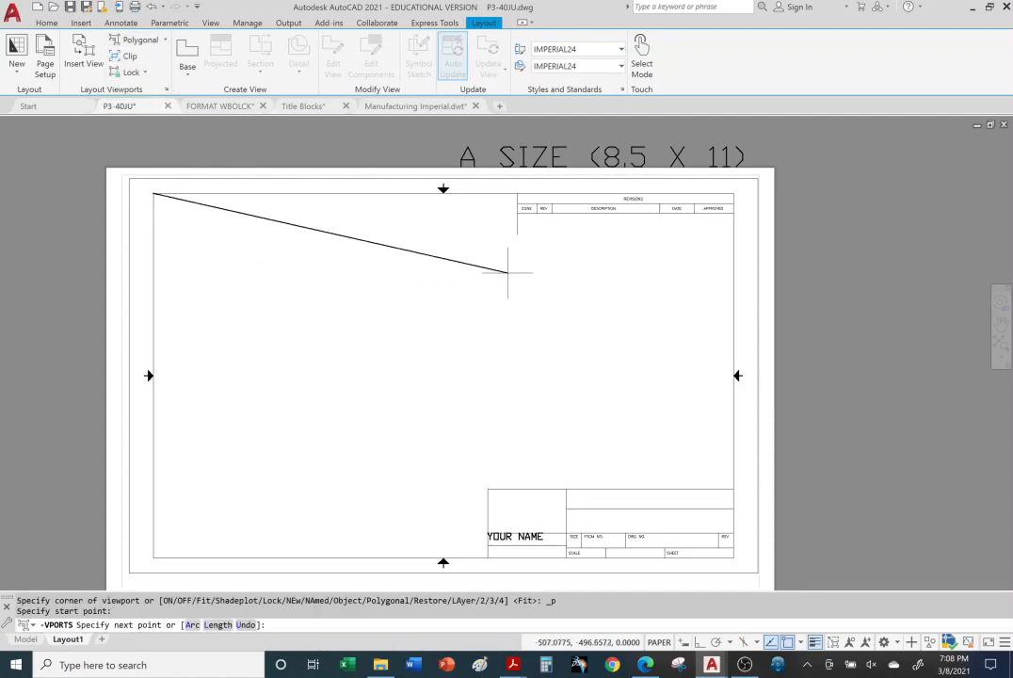
pyautogui.click(517, 193)
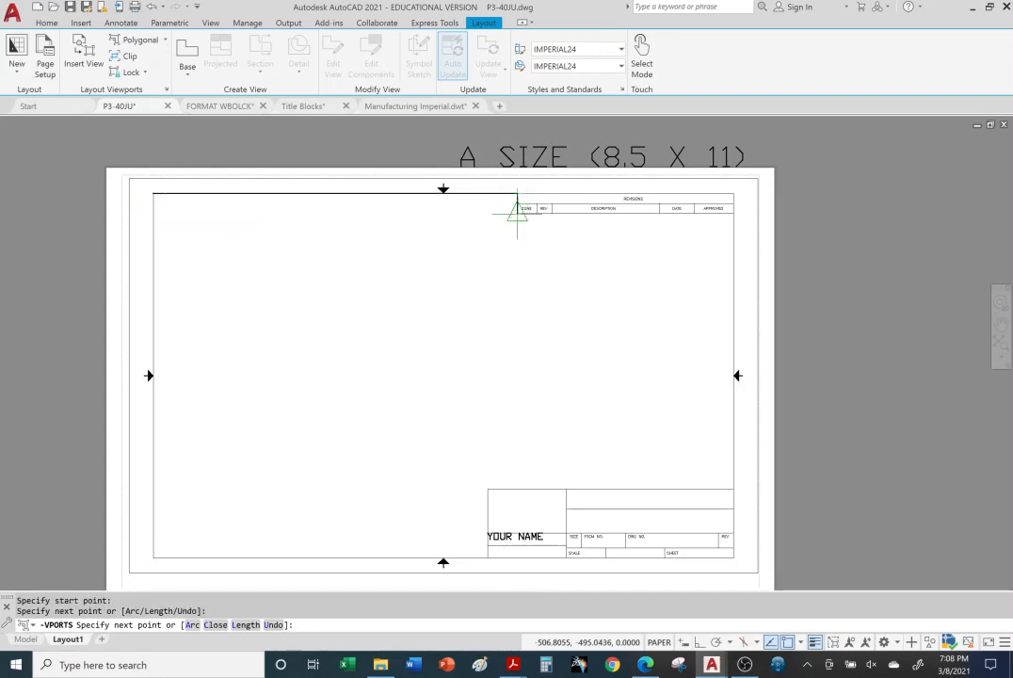
pyautogui.click(517, 213)
pyautogui.click(733, 214)
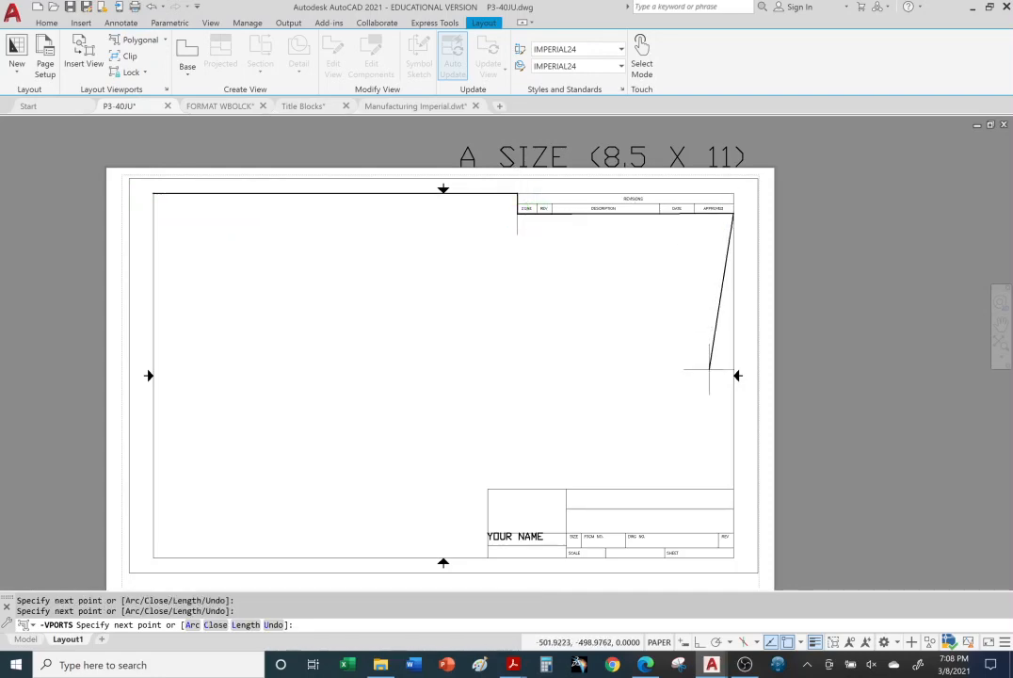
pyautogui.click(734, 489)
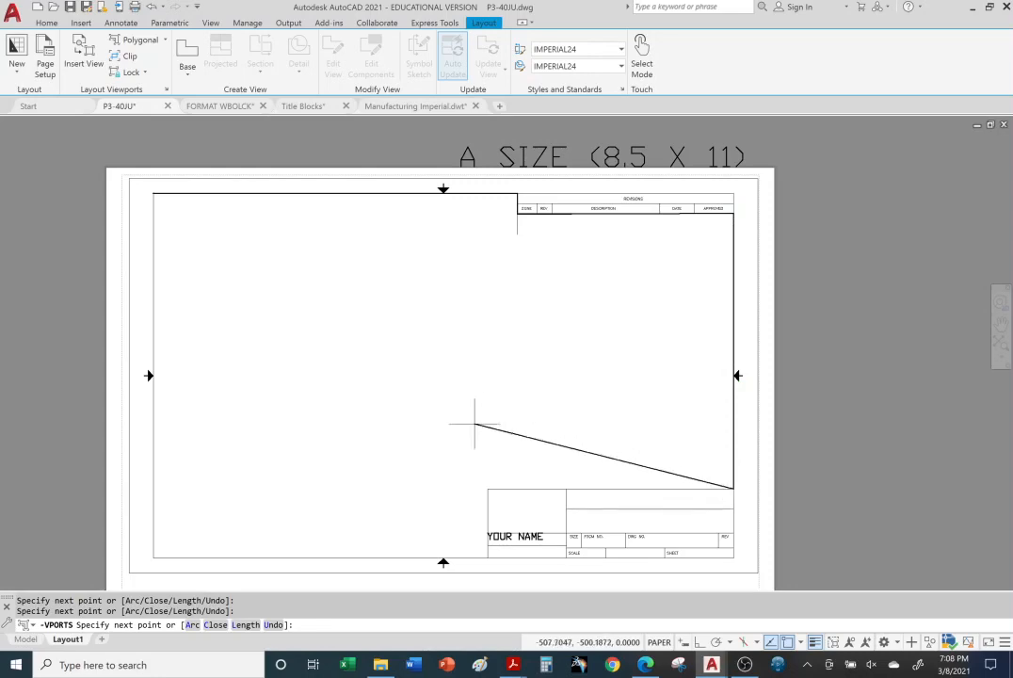
pyautogui.click(487, 488)
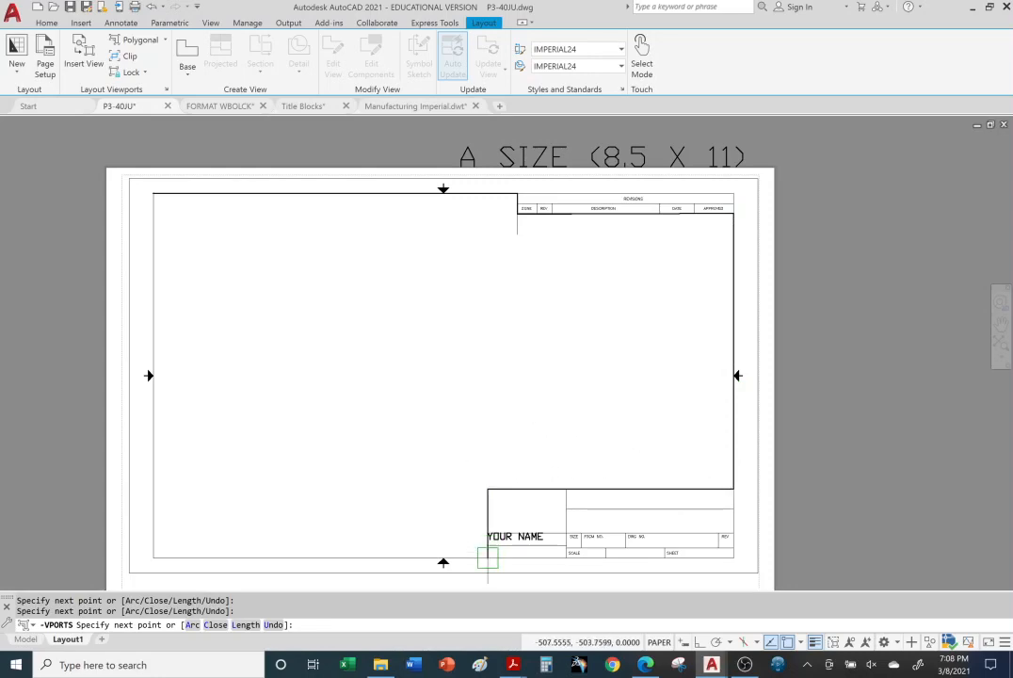
pyautogui.click(488, 557)
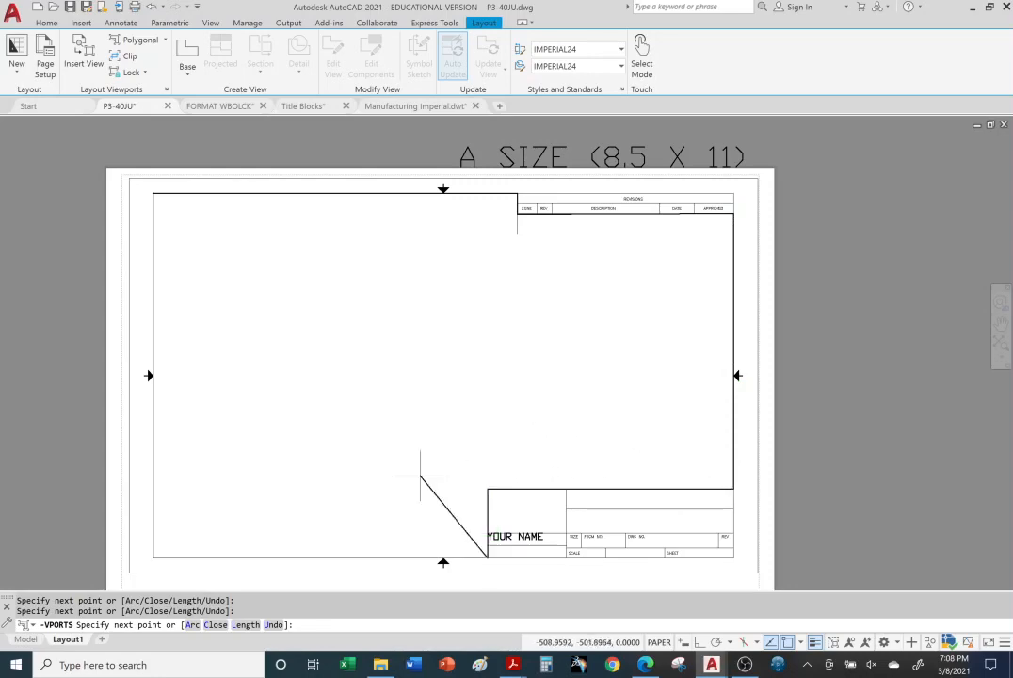
pyautogui.click(191, 557)
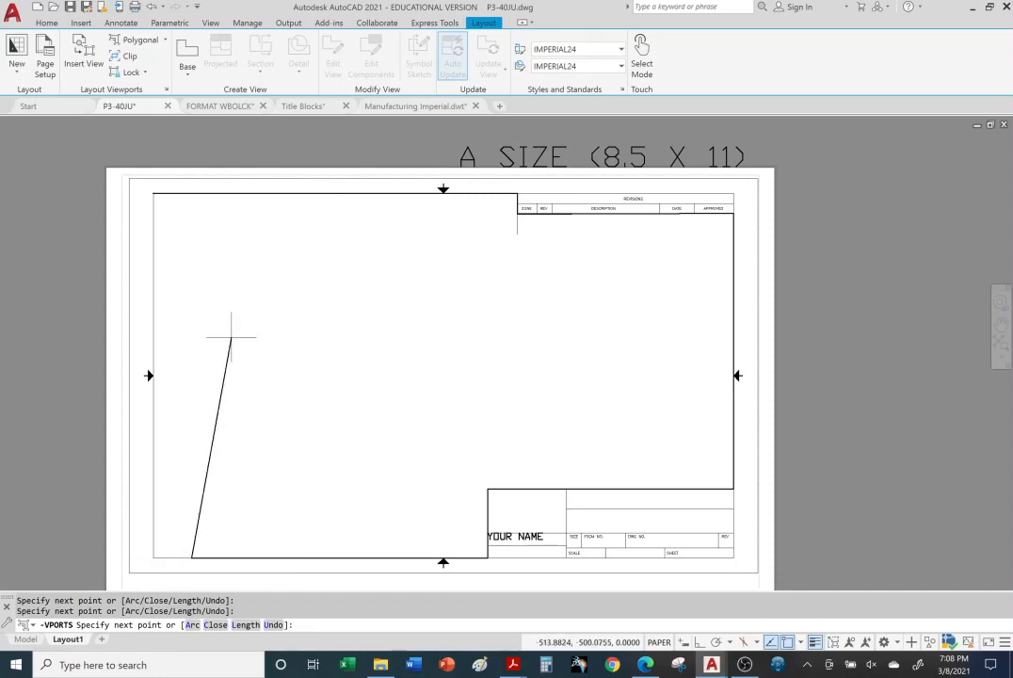
pyautogui.click(153, 193)
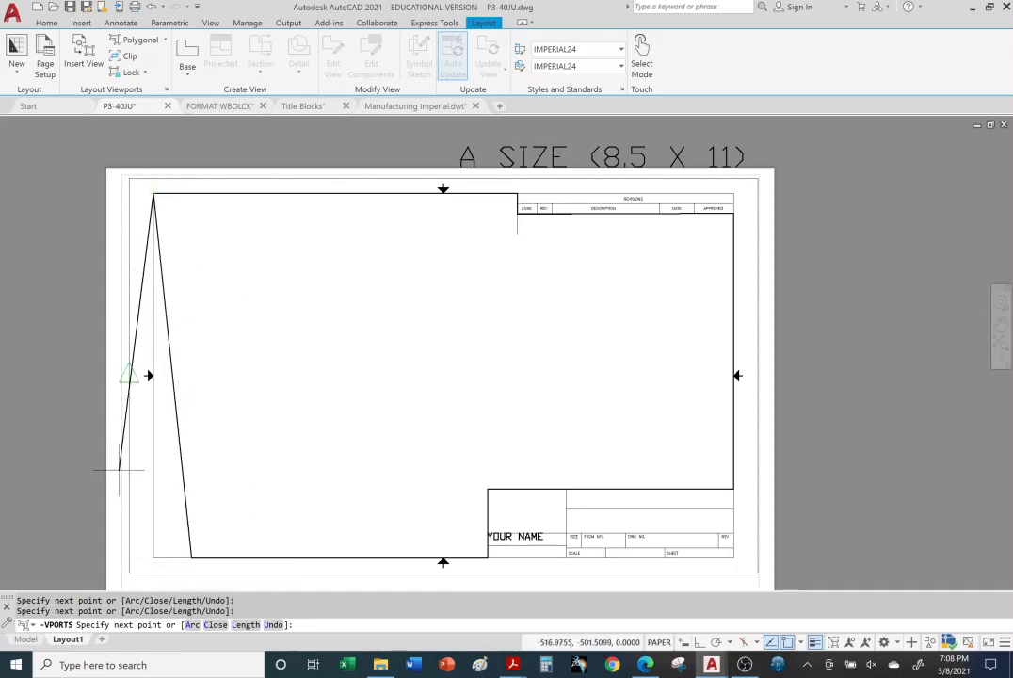
pyautogui.rightClick(49, 314)
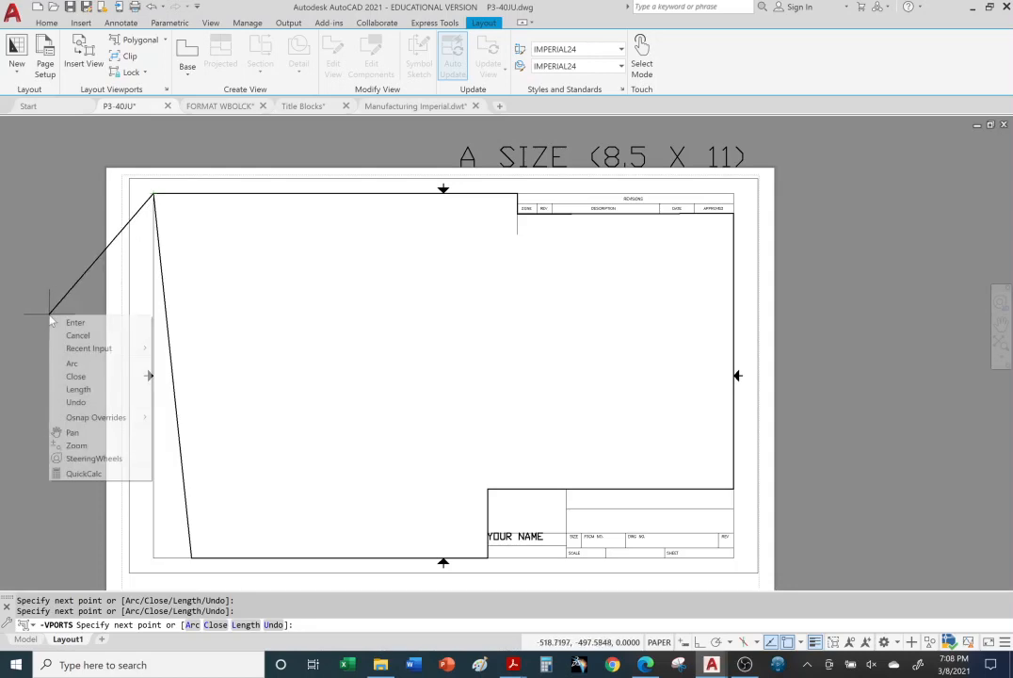
pyautogui.click(75, 323)
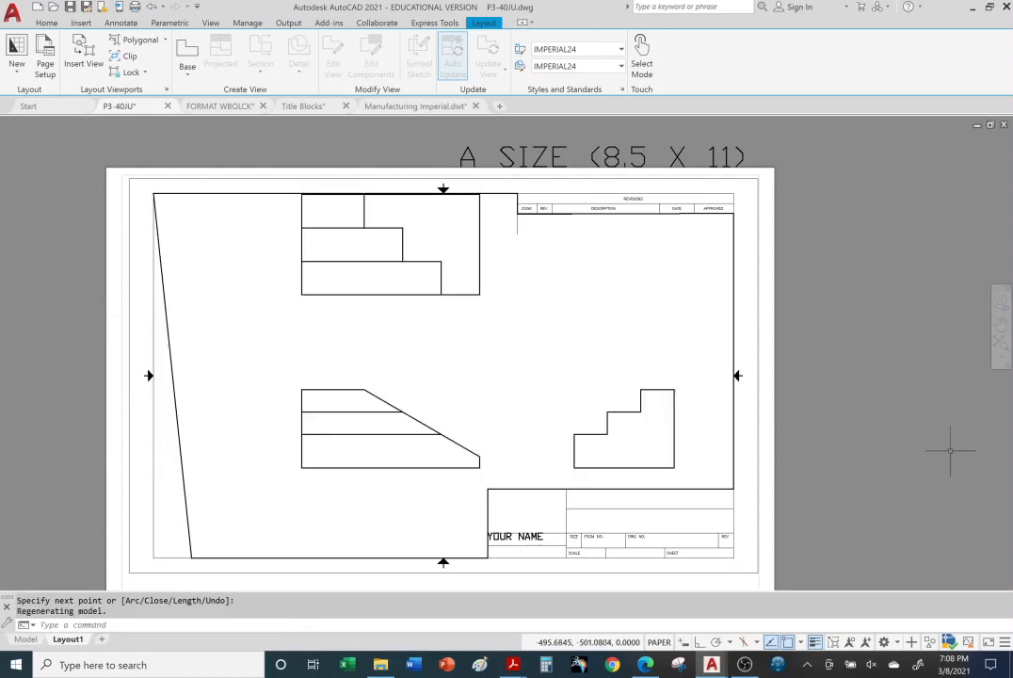
# Step: Set the polygonal viewport's scale to 1:1 and shift the three views to the left within it, ending in paper space
pyautogui.moveTo(565, 335); pyautogui.dragTo(553, 344, button='middle')
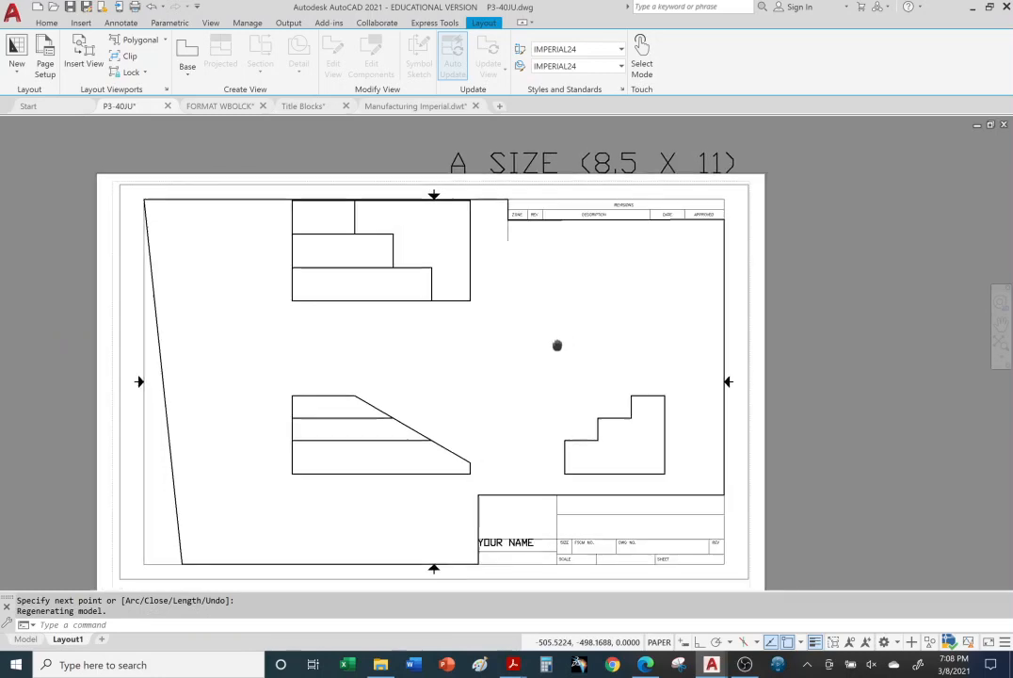
pyautogui.click(495, 347)
pyautogui.doubleClick(494, 346)
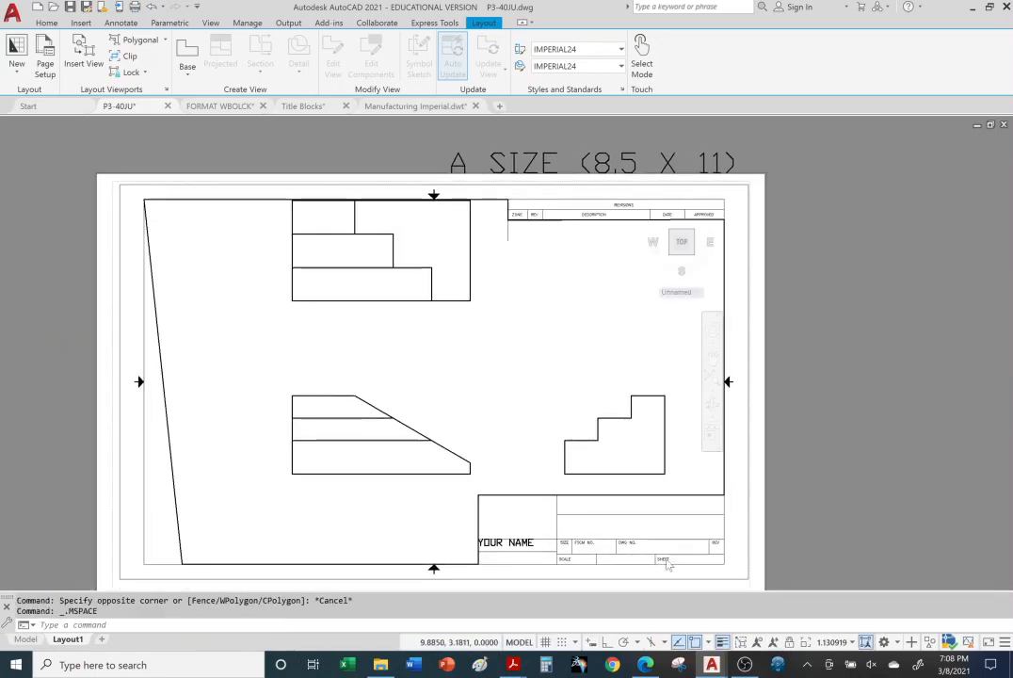
pyautogui.click(854, 643)
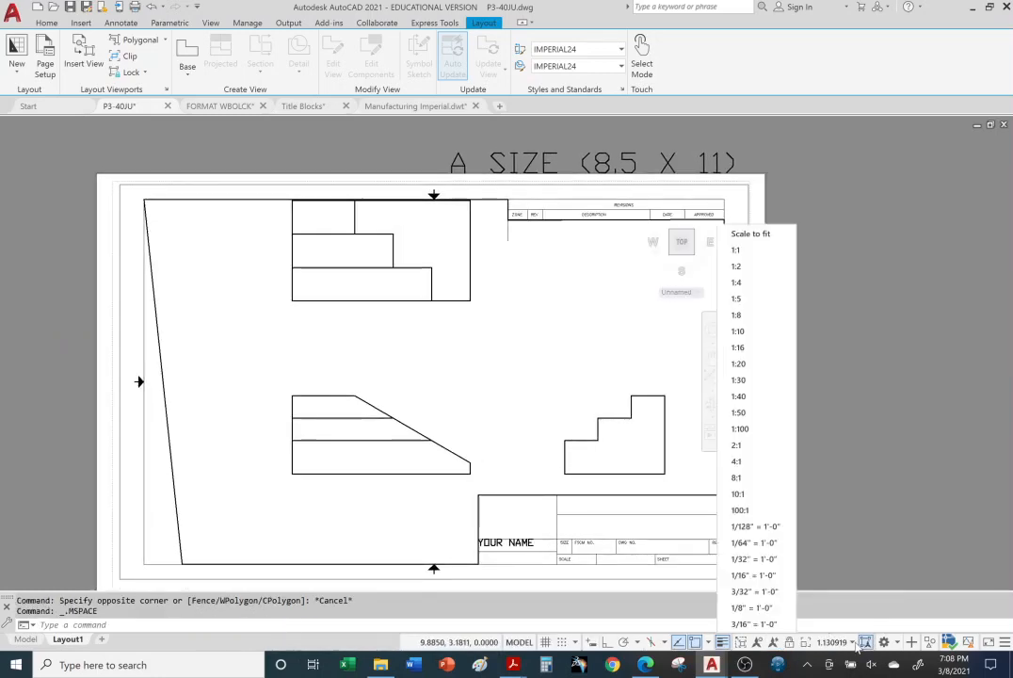
pyautogui.click(736, 250)
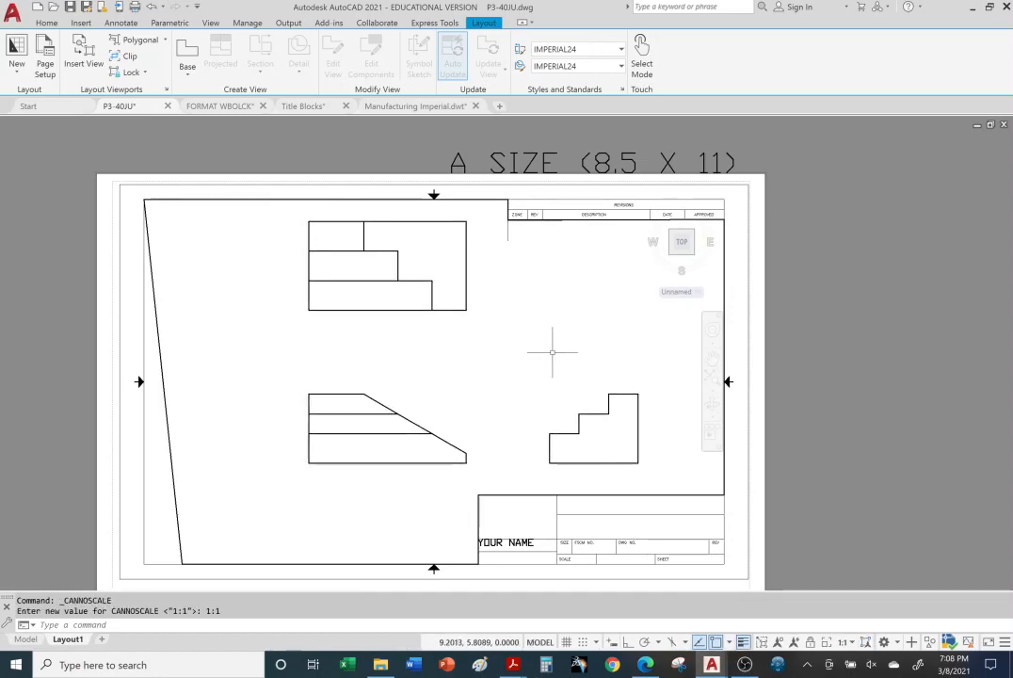
pyautogui.moveTo(514, 334)
pyautogui.mouseDown(button='middle')
pyautogui.moveTo(432, 334)
pyautogui.moveTo(449, 336)
pyautogui.mouseUp(button='middle')
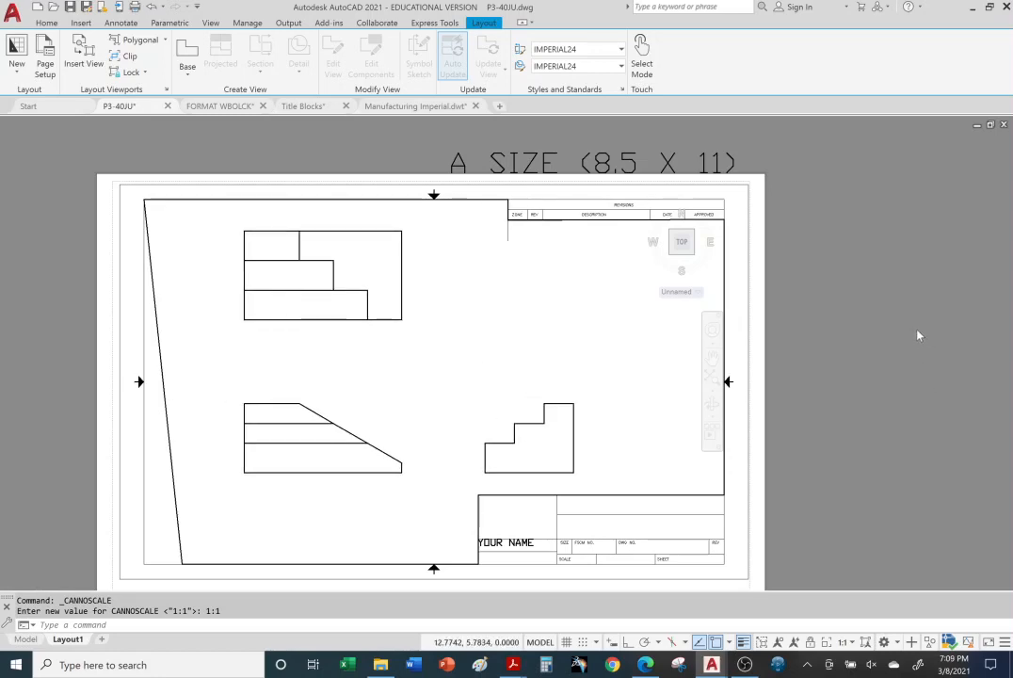
pyautogui.click(539, 642)
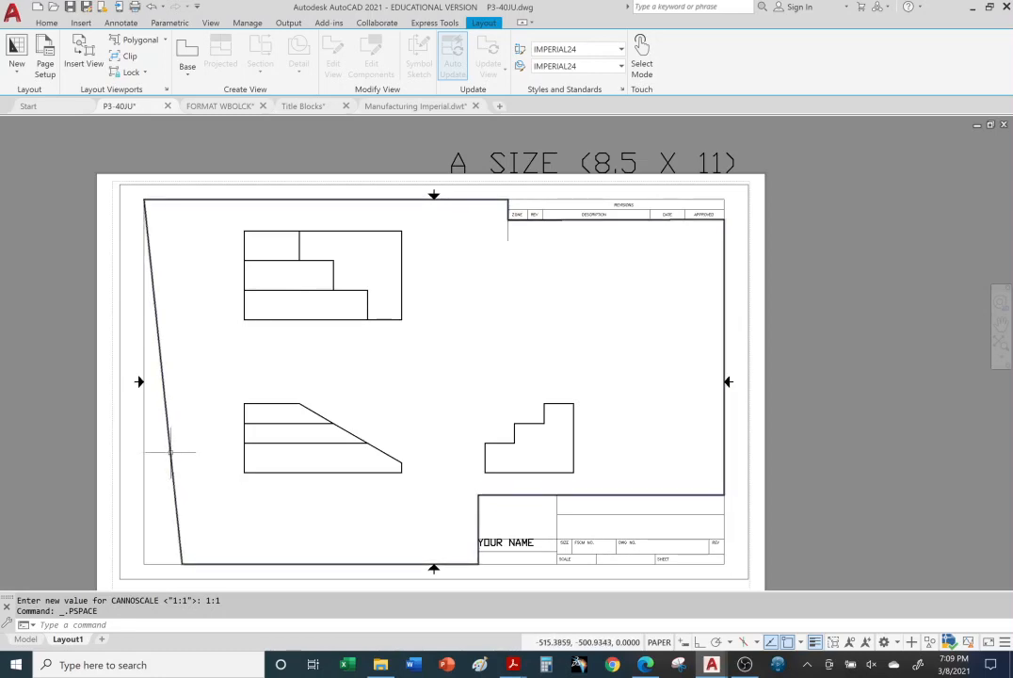
# Step: Assign the polygonal viewport to the VIEWPORT layer and clear the selection
pyautogui.click(47, 22)
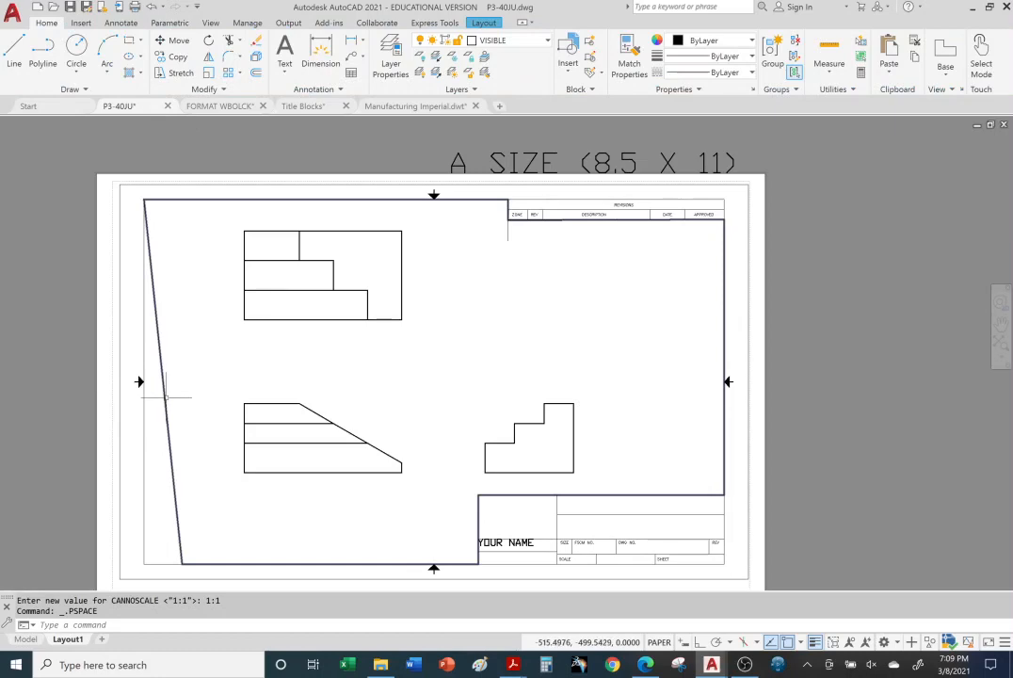
pyautogui.click(158, 339)
pyautogui.click(547, 42)
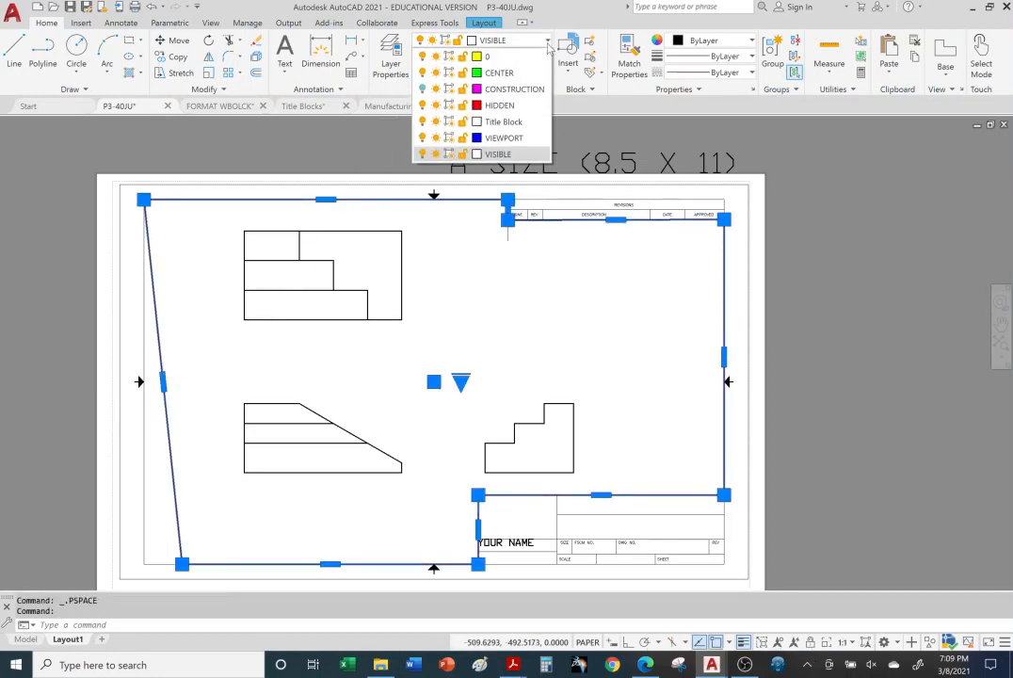
pyautogui.click(504, 139)
pyautogui.press('Escape')
pyautogui.press('Escape')
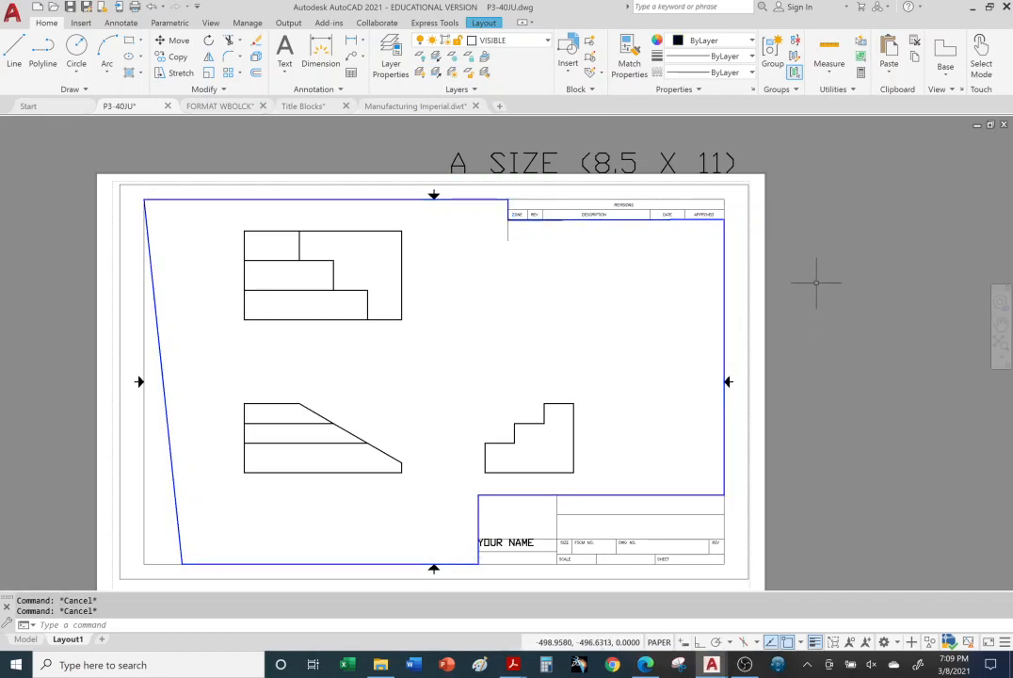
# Step: Stretch the viewport's lower-left corner onto the inner border's corner, and turn off the VIEWPORT layer to hide the outline
pyautogui.click(179, 533)
pyautogui.click(181, 564)
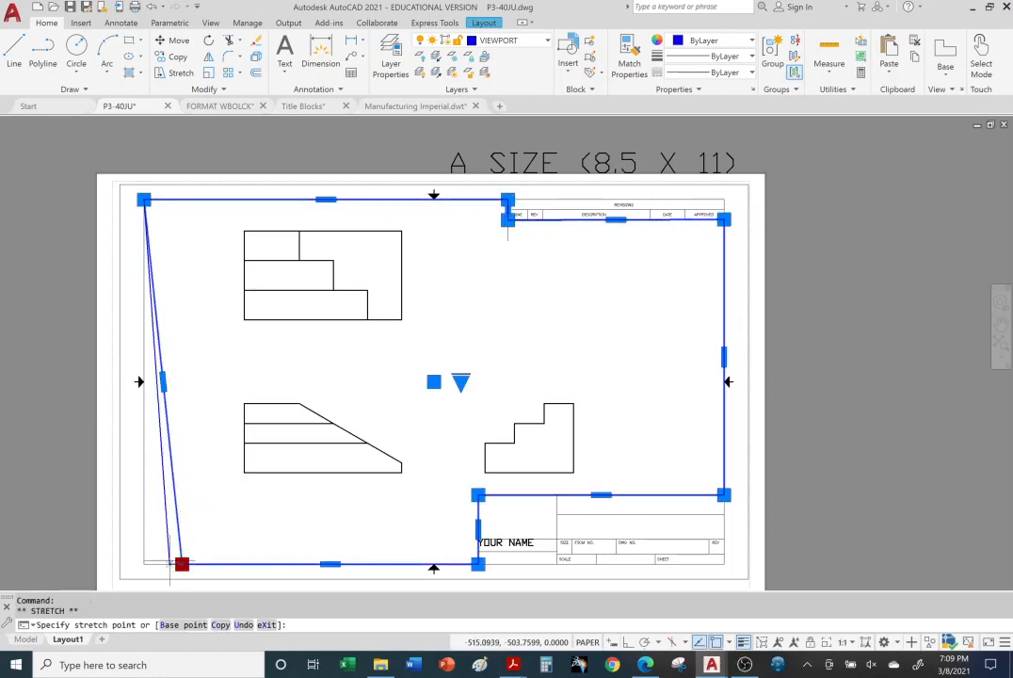
pyautogui.click(143, 564)
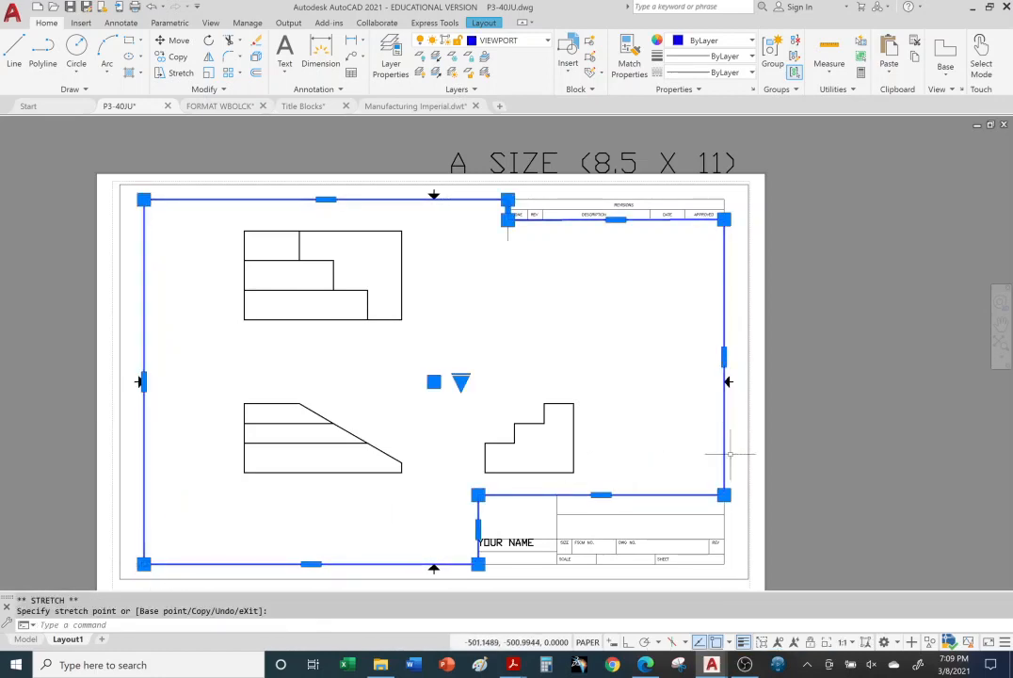
pyautogui.press('Escape')
pyautogui.press('Escape')
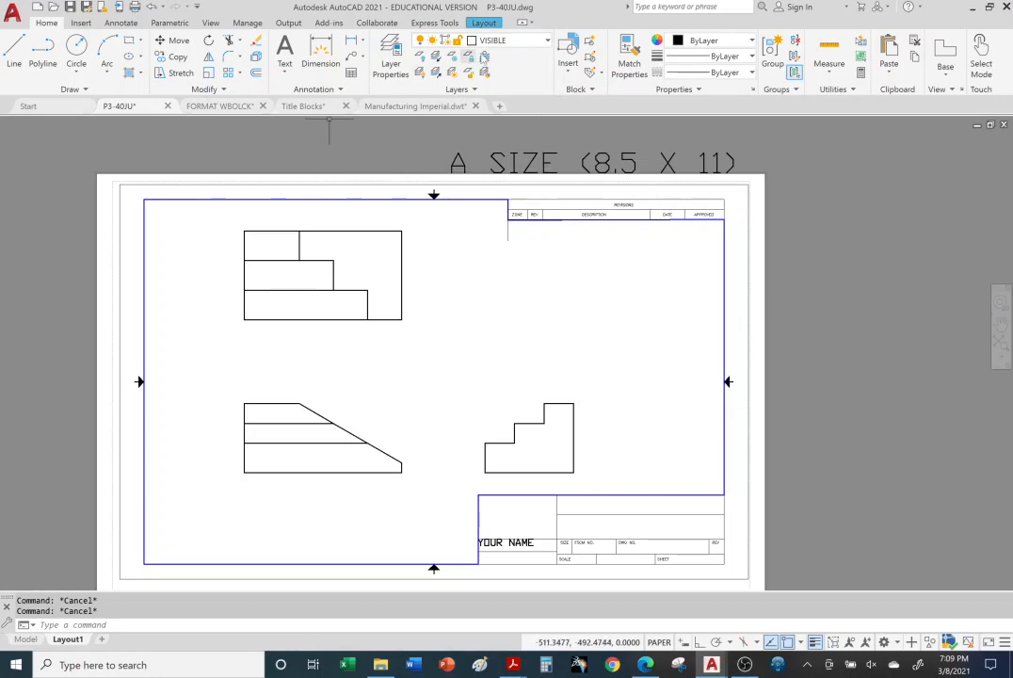
pyautogui.click(546, 41)
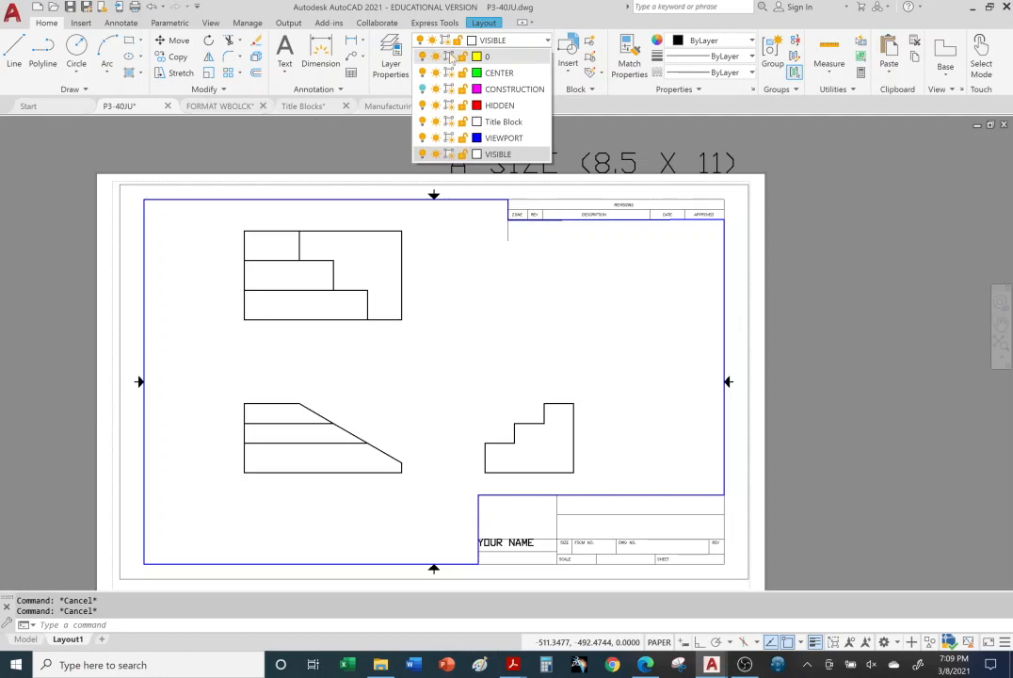
pyautogui.click(422, 139)
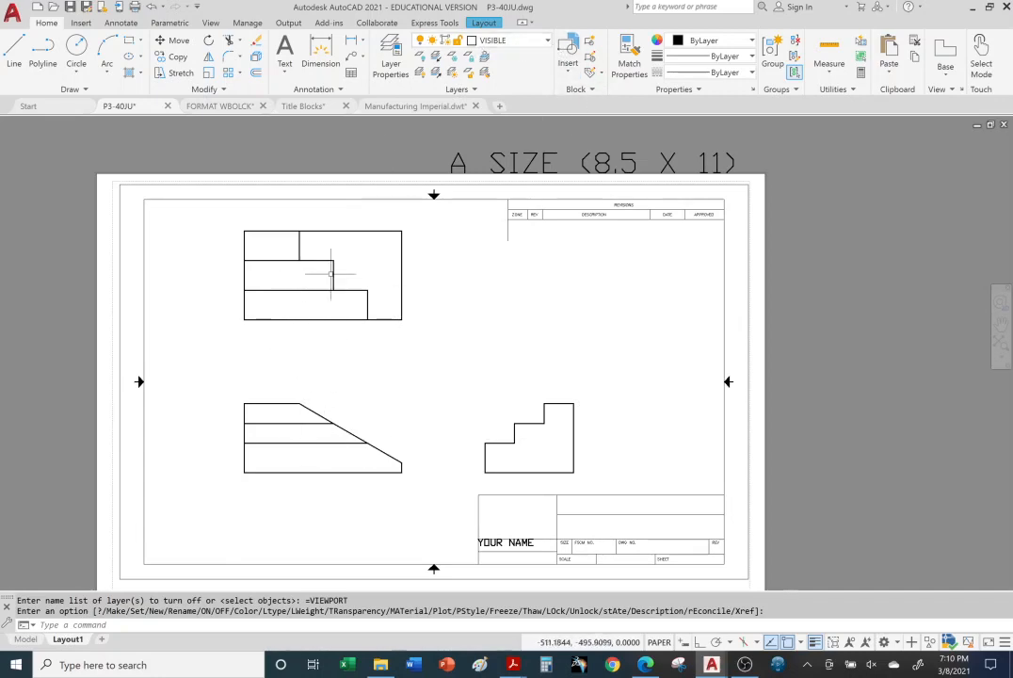
# Step: Turn off the current VISIBLE layer while in Layout1
pyautogui.click(547, 44)
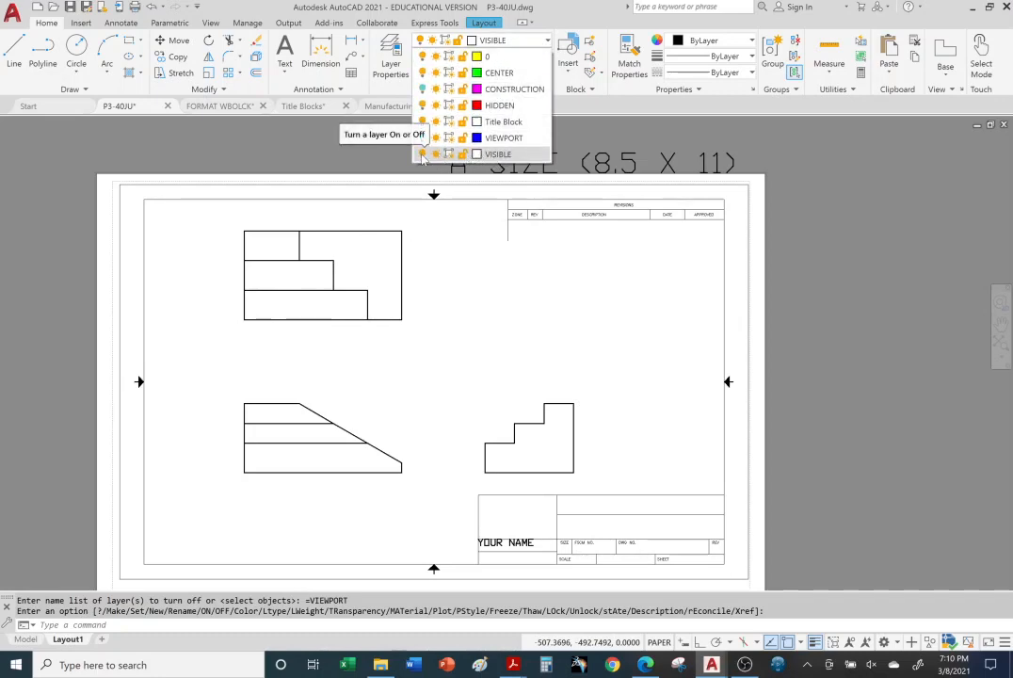
pyautogui.click(421, 154)
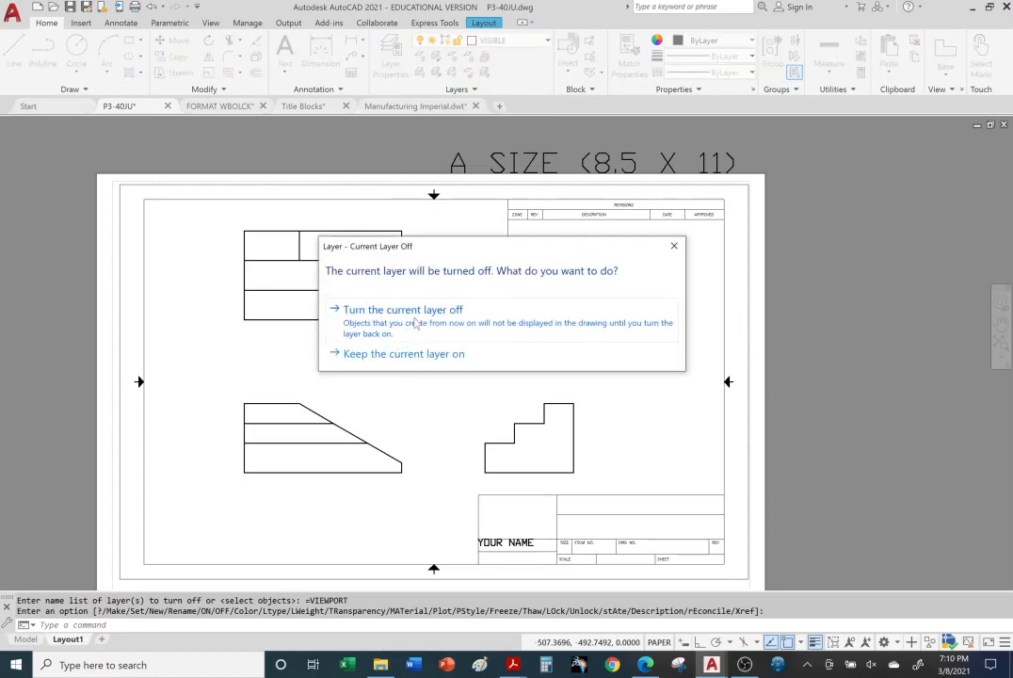
pyautogui.click(415, 318)
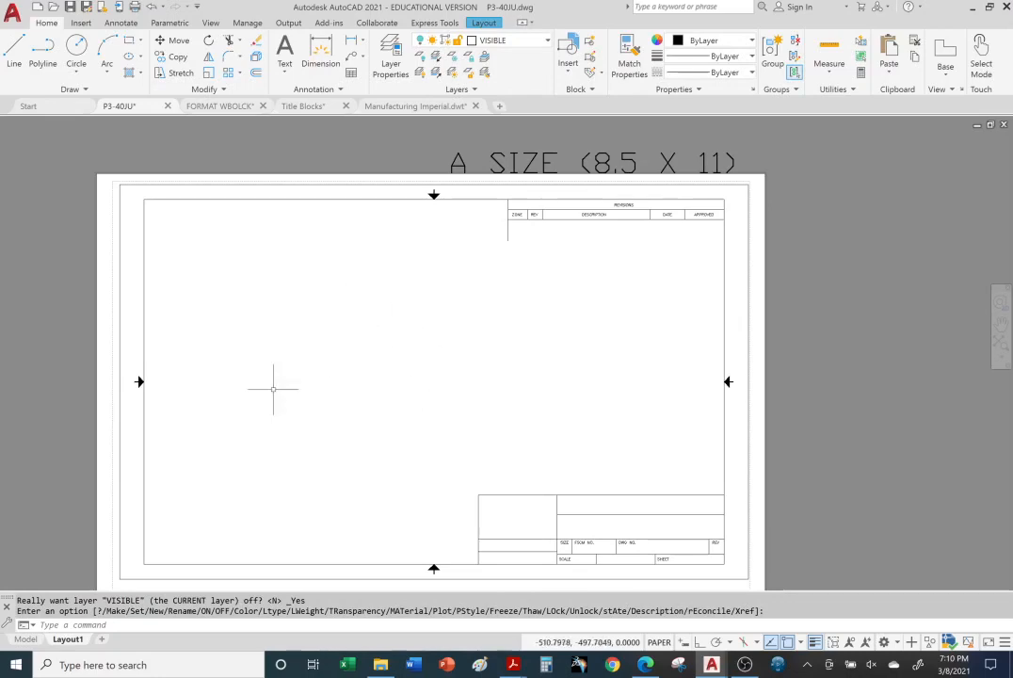
# Step: Turn the VISIBLE layer back on from model space and return to Layout1
pyautogui.click(26, 639)
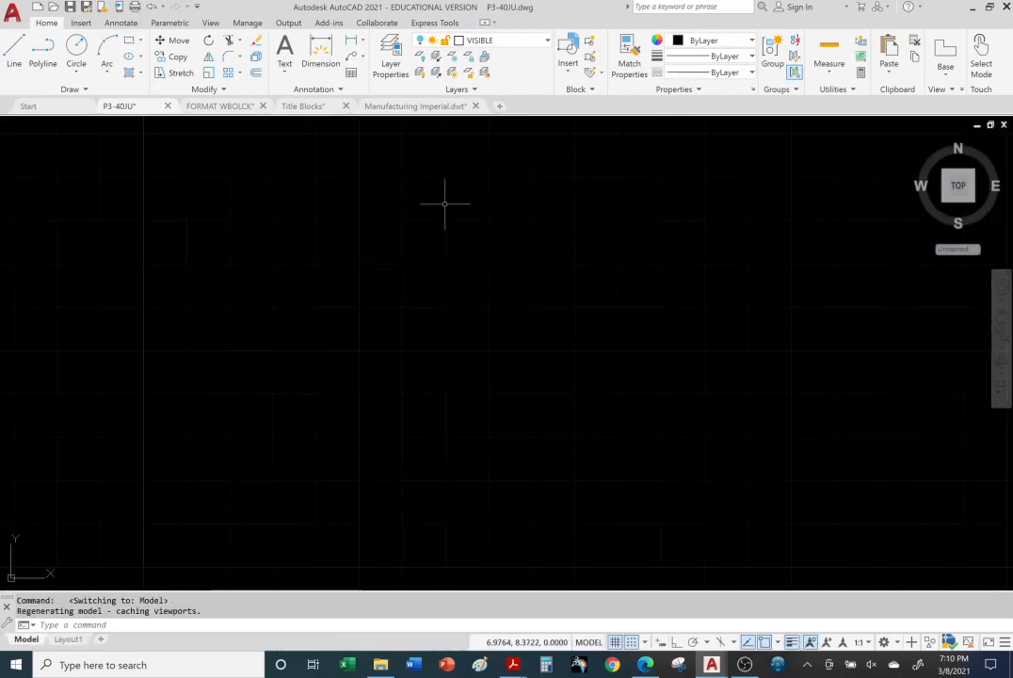
pyautogui.click(547, 40)
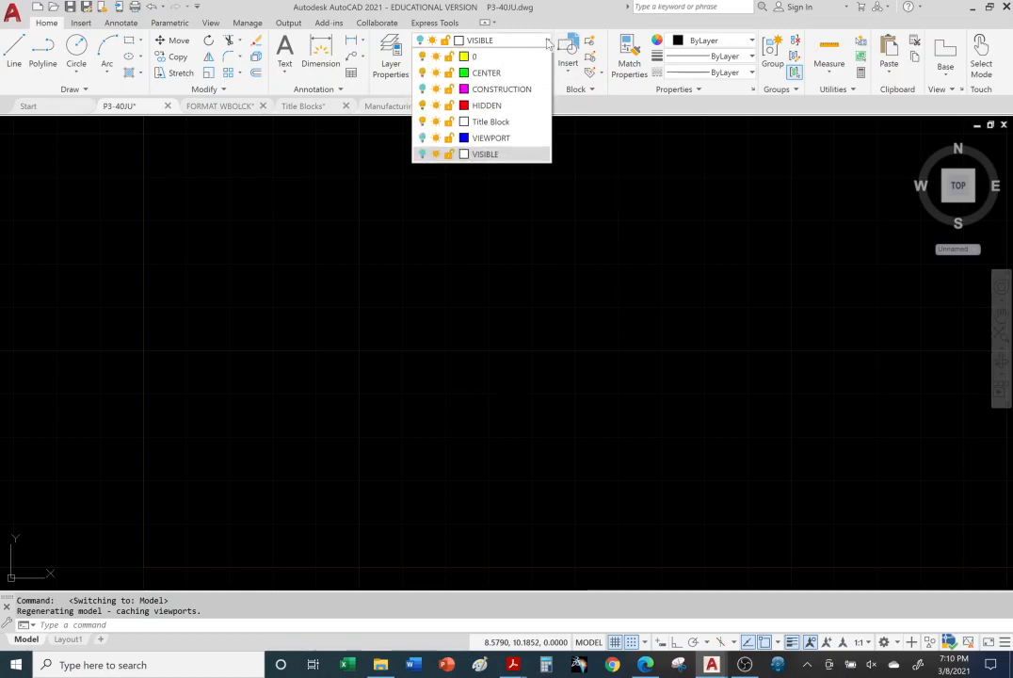
pyautogui.click(422, 154)
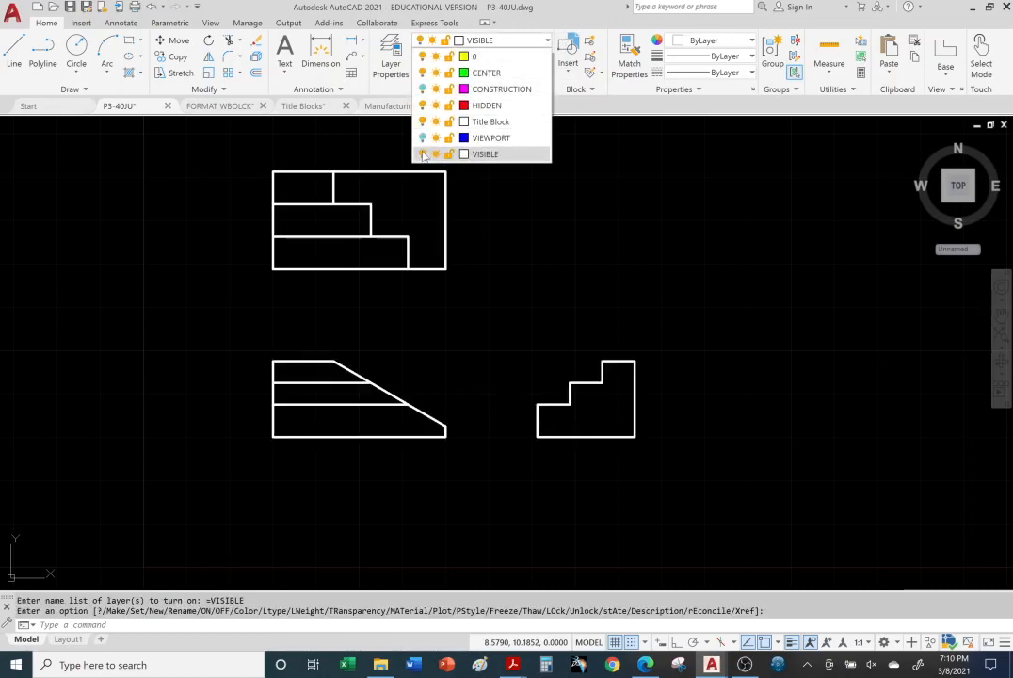
pyautogui.click(715, 271)
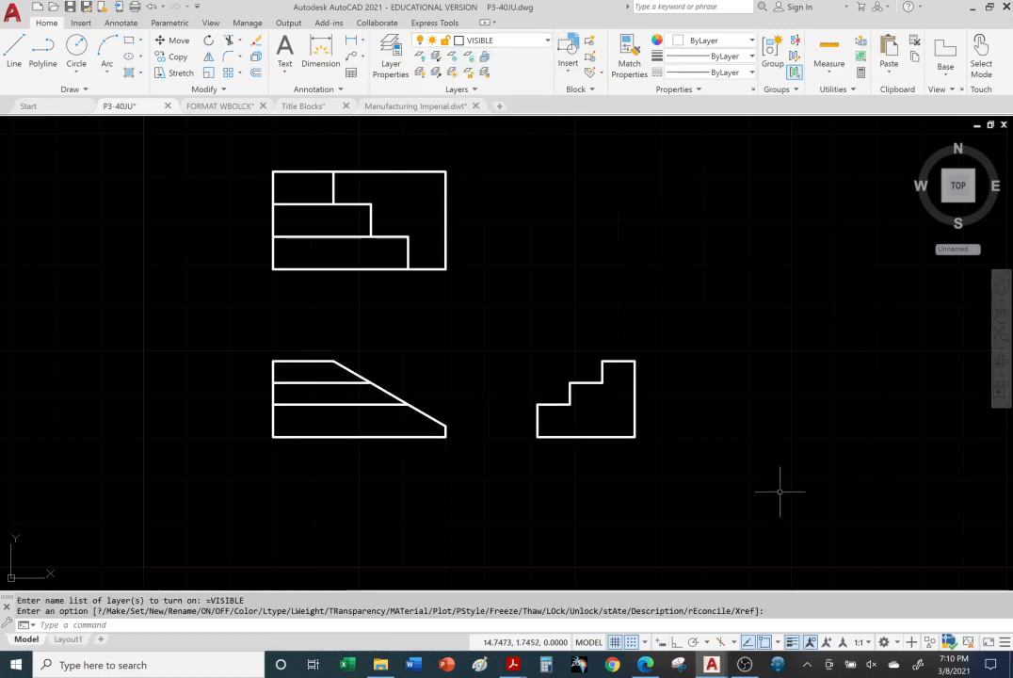
pyautogui.click(67, 640)
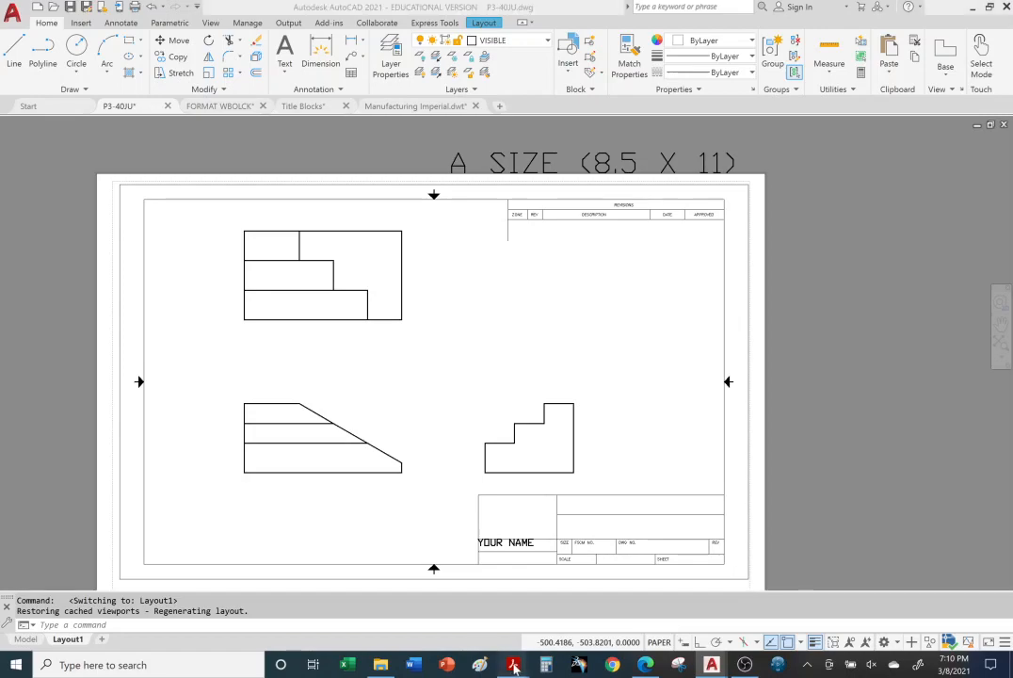
# Step: Switch to the Title Blocks PDF in Acrobat Reader and review the pages on page setup, viewport scale and layer properties
pyautogui.moveTo(509, 667)
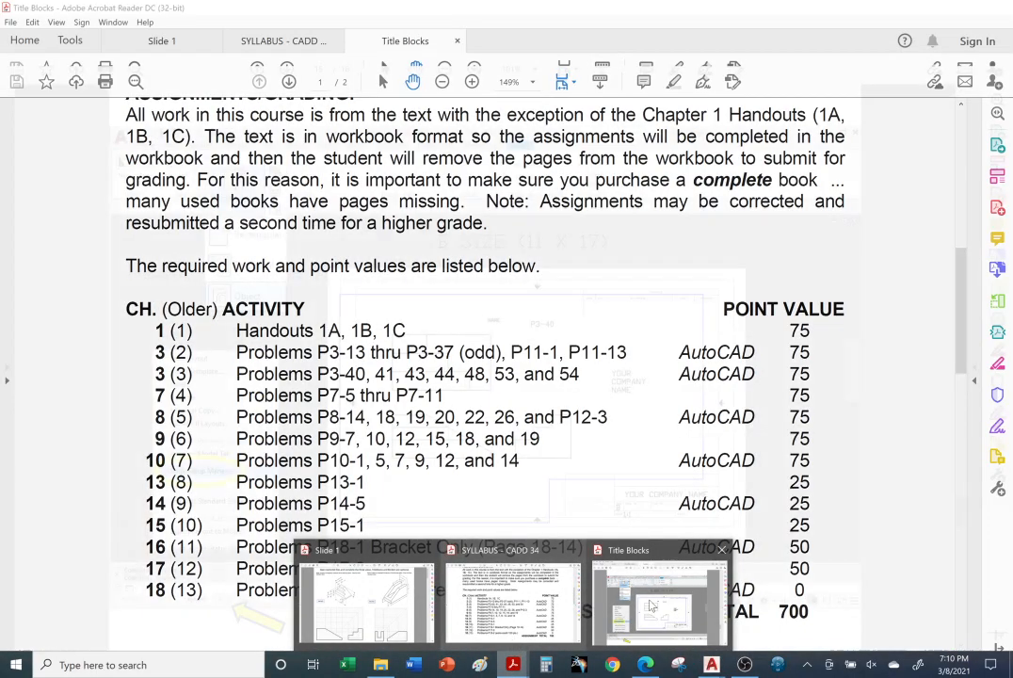
pyautogui.click(659, 603)
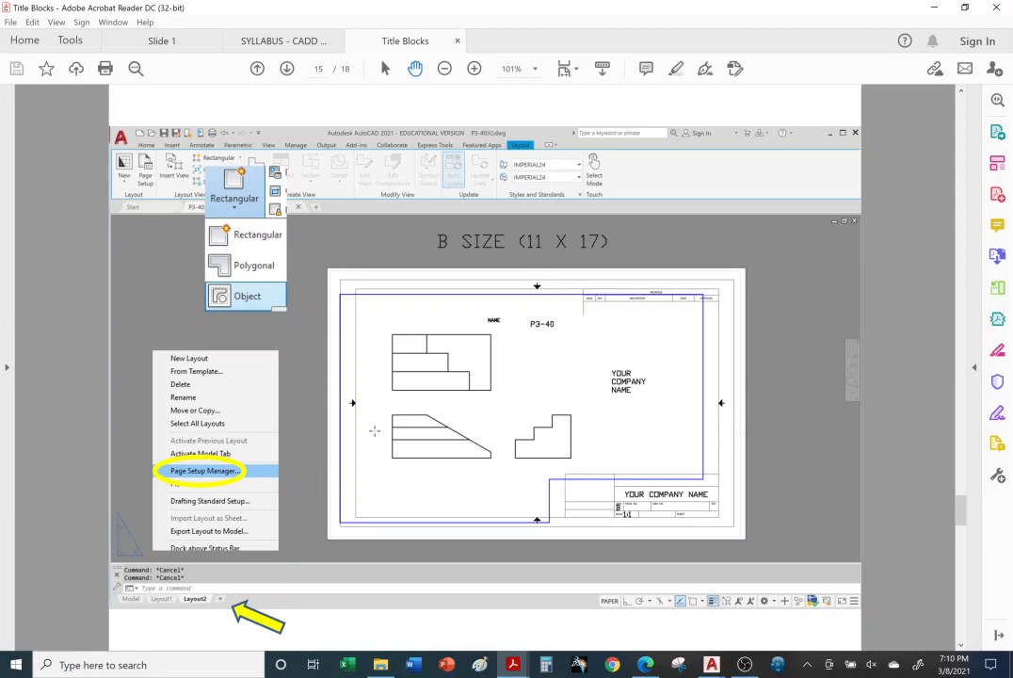
pyautogui.scroll(-3, 285, 453)
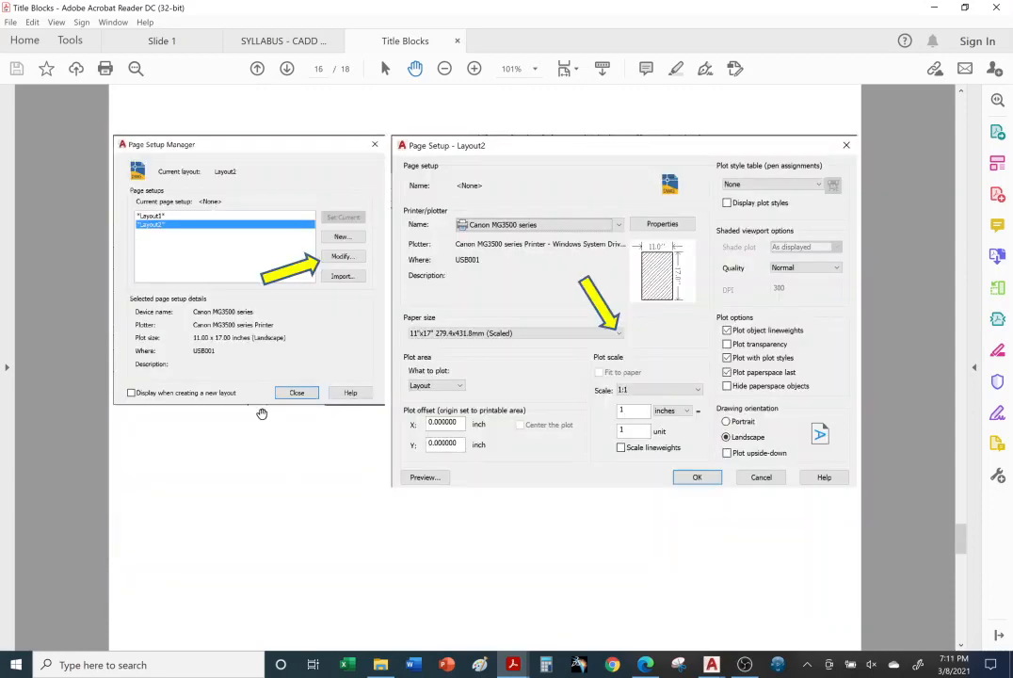
pyautogui.scroll(3, 350, 368)
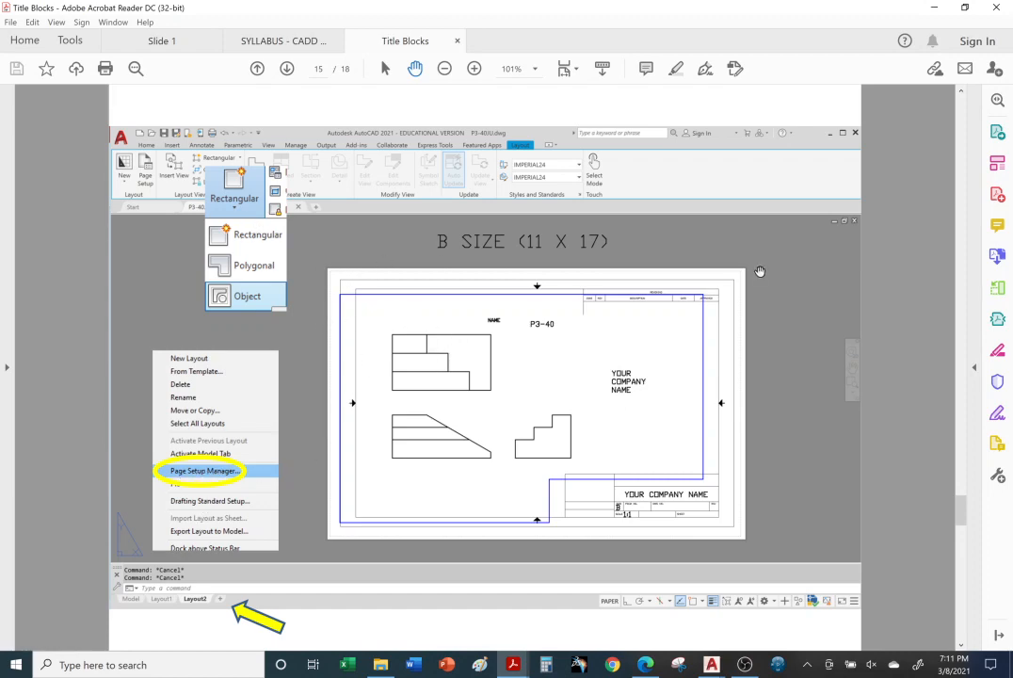
pyautogui.scroll(-3, 526, 483)
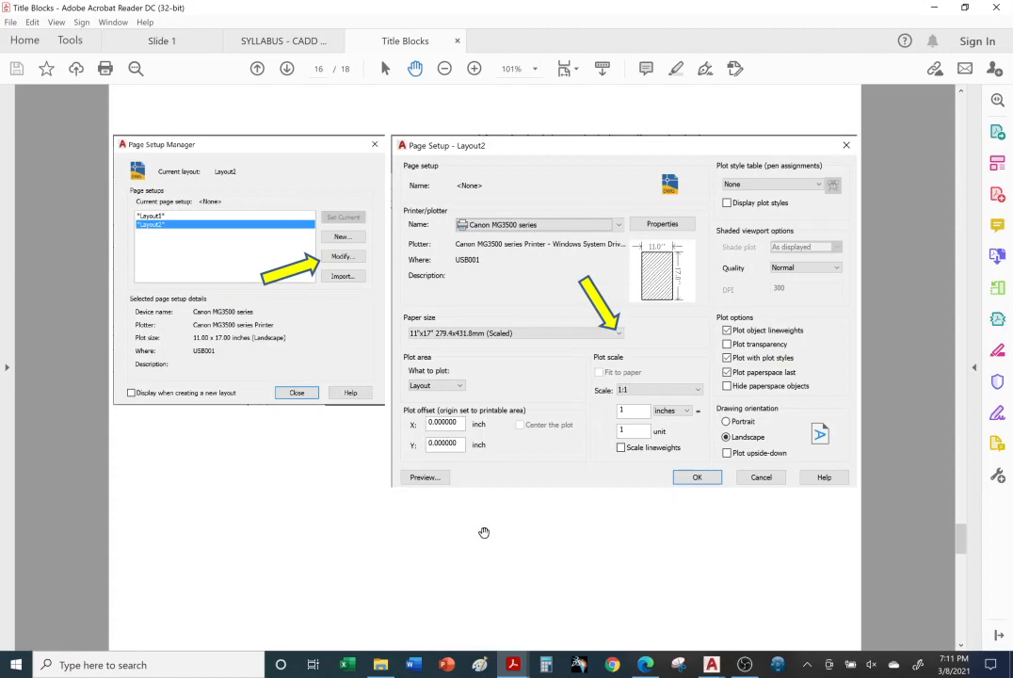
pyautogui.scroll(-2, 484, 533)
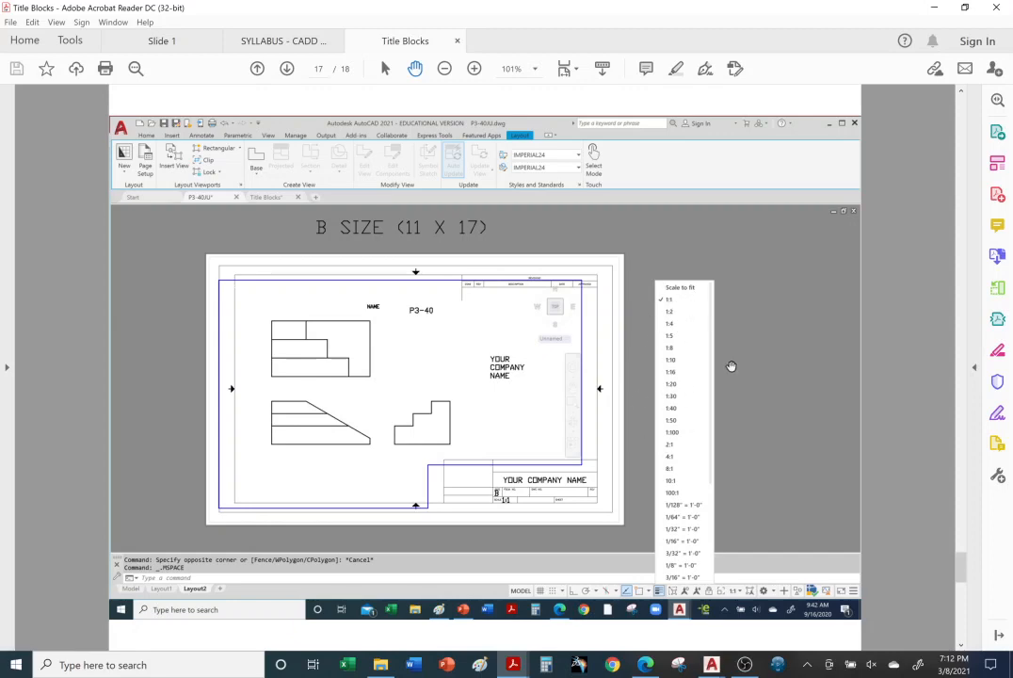
pyautogui.scroll(-3, 720, 371)
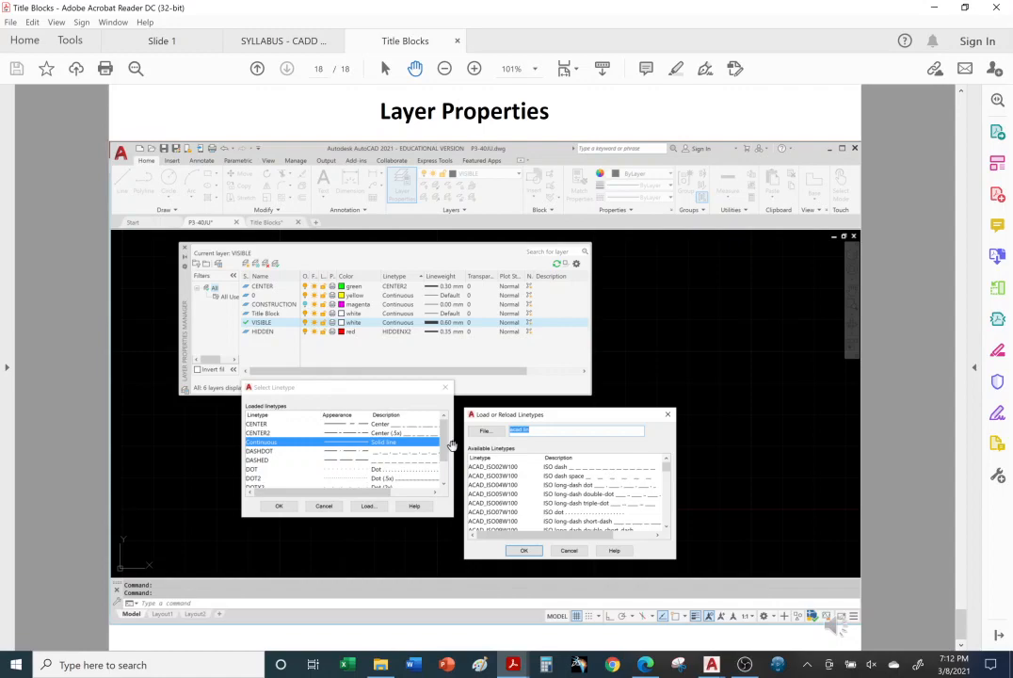
# Step: Go back through the Title Blocks PDF to its first page, Ch.4 Titleblocks and Viewports
pyautogui.moveTo(517, 671)
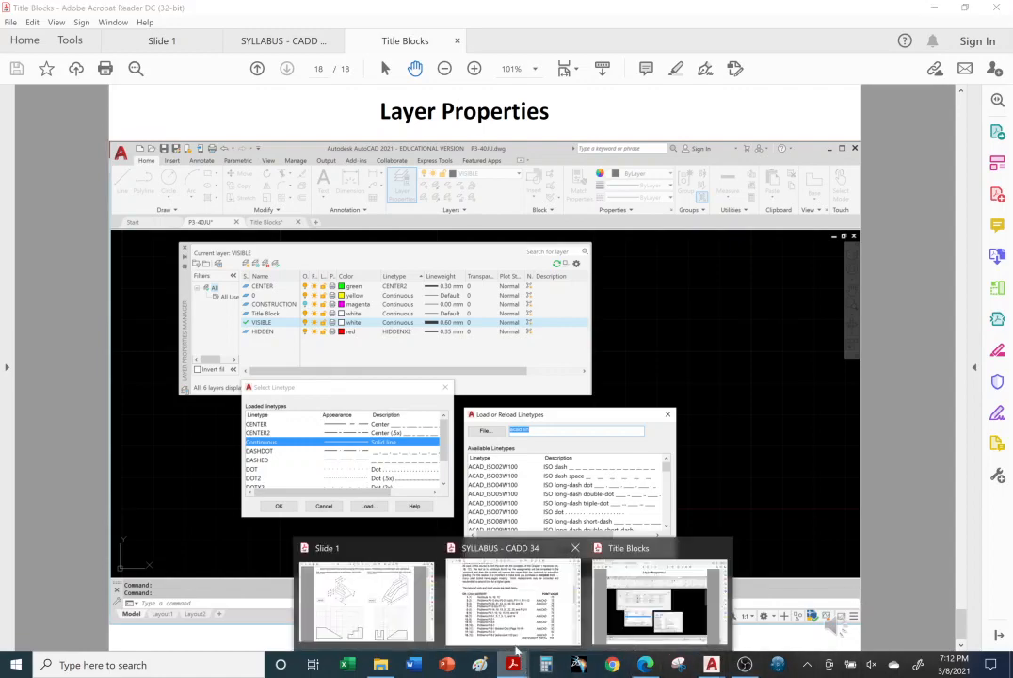
pyautogui.click(638, 618)
pyautogui.scroll(6, 659, 400)
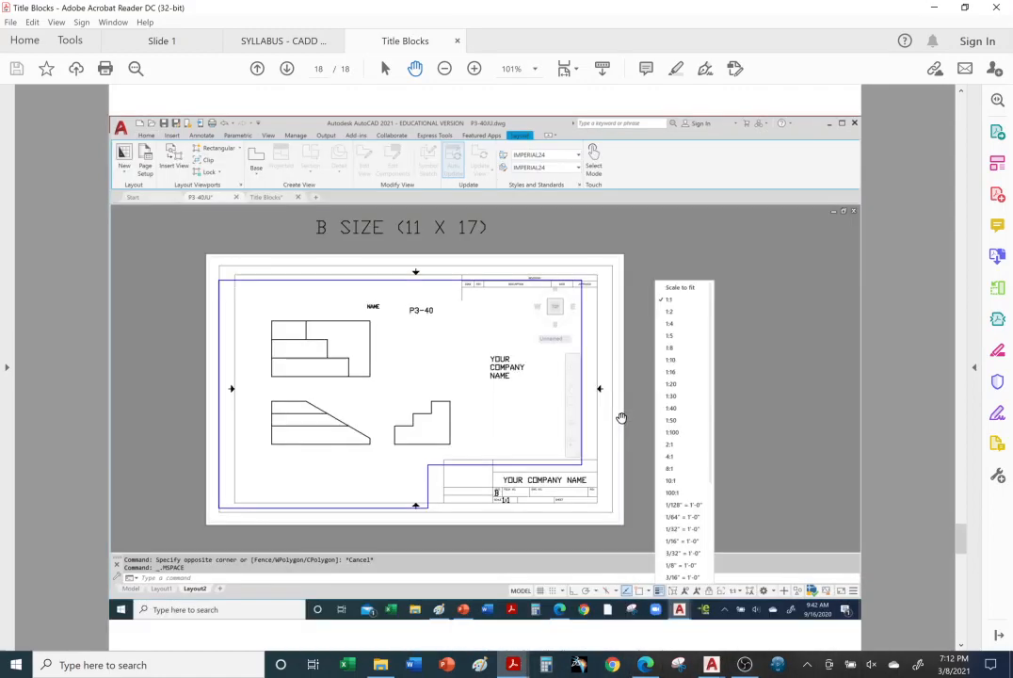
pyautogui.scroll(11, 616, 418)
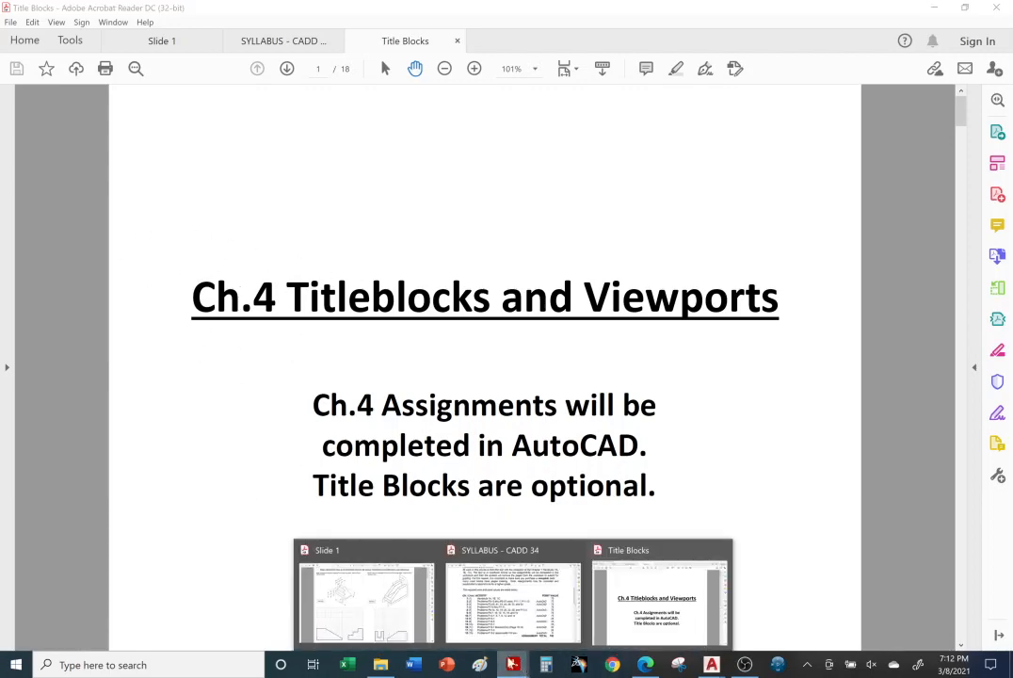
# Step: Open the Slide 1 PDF and review the Chapter 4 orthographic projection problems from P4-2 through P4-16
pyautogui.click(353, 640)
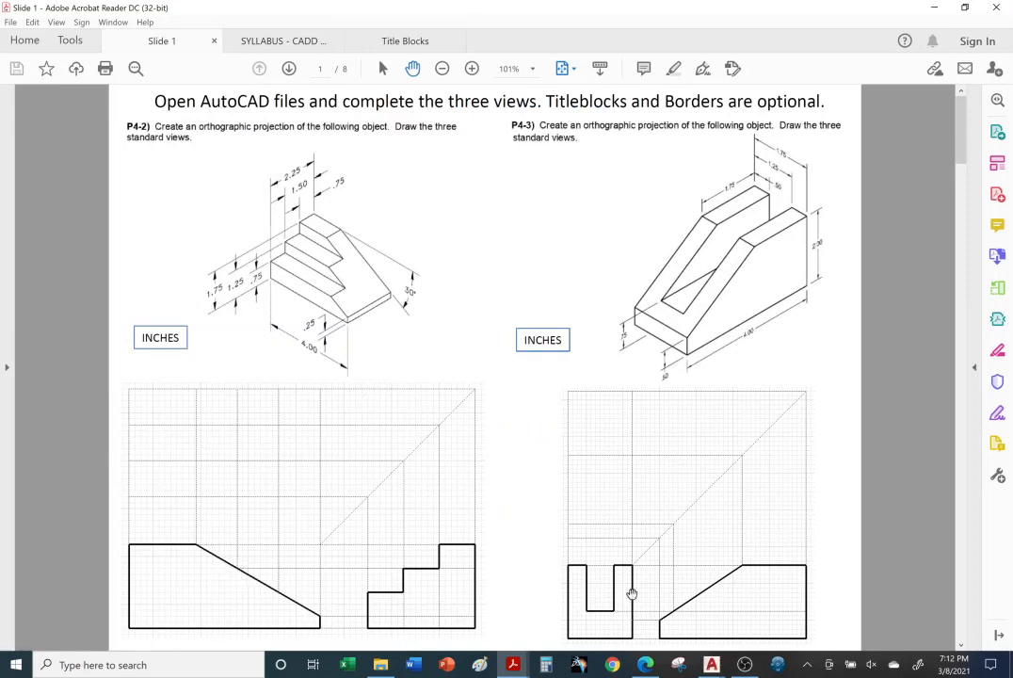
pyautogui.scroll(-1, 668, 383)
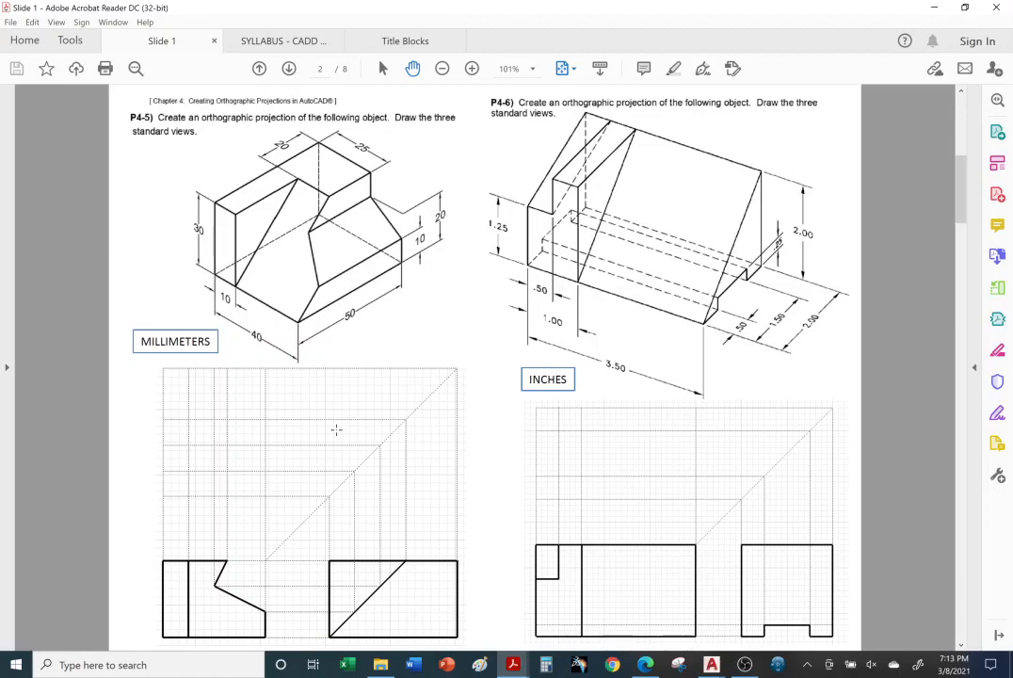
pyautogui.scroll(-1, 343, 427)
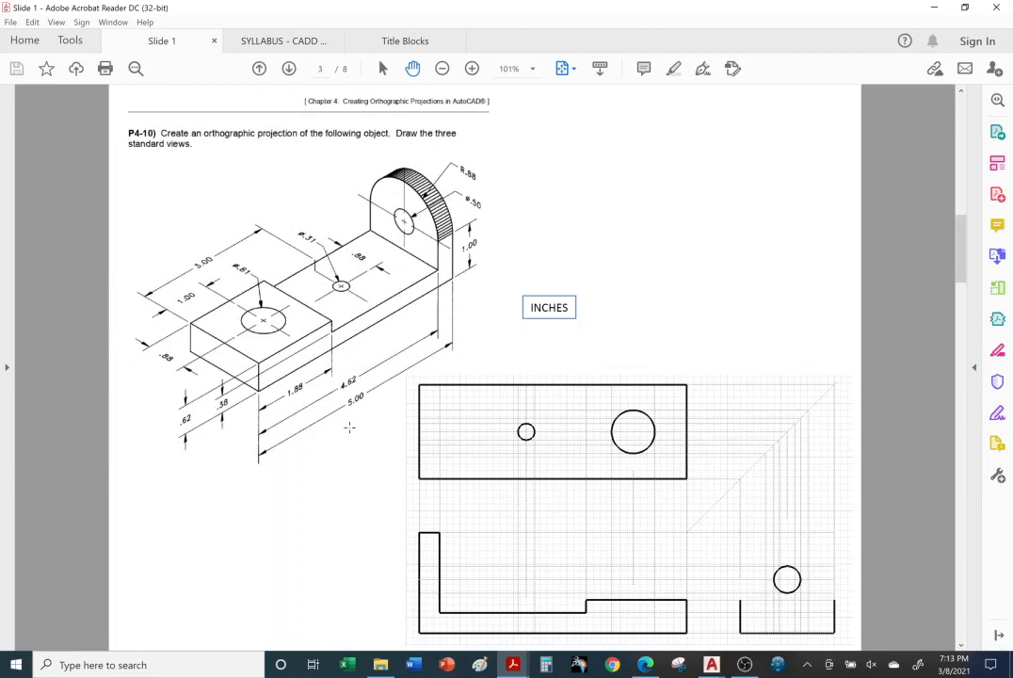
pyautogui.scroll(-1, 349, 428)
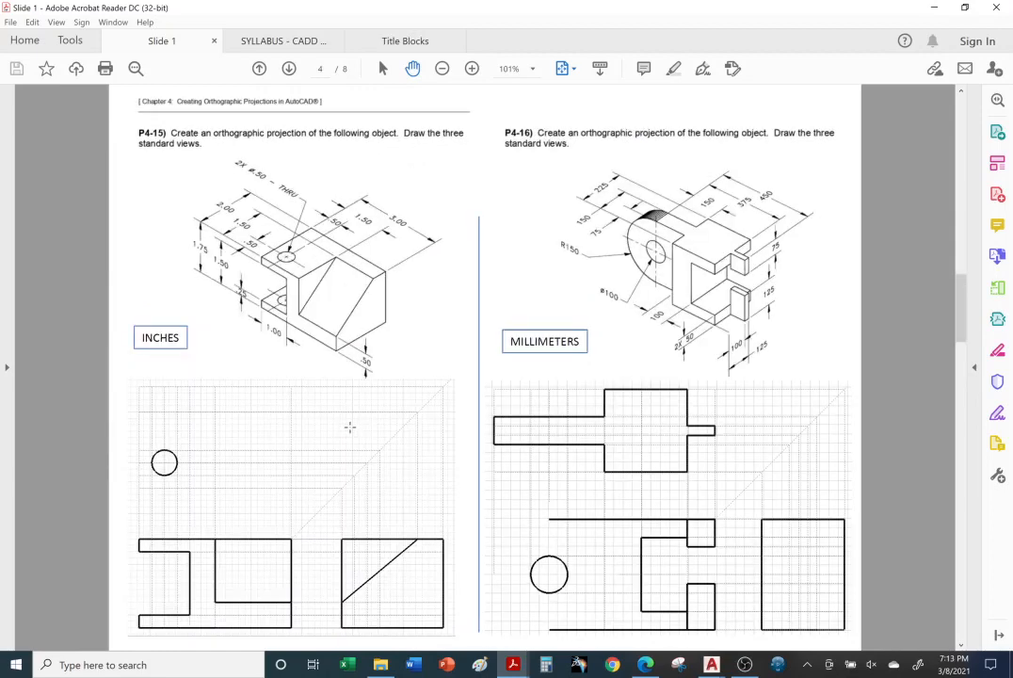
# Step: Examine the solution pages for problems P4-2 through P4-16 and return to the first page of Slide 1
pyautogui.scroll(-1, 350, 427)
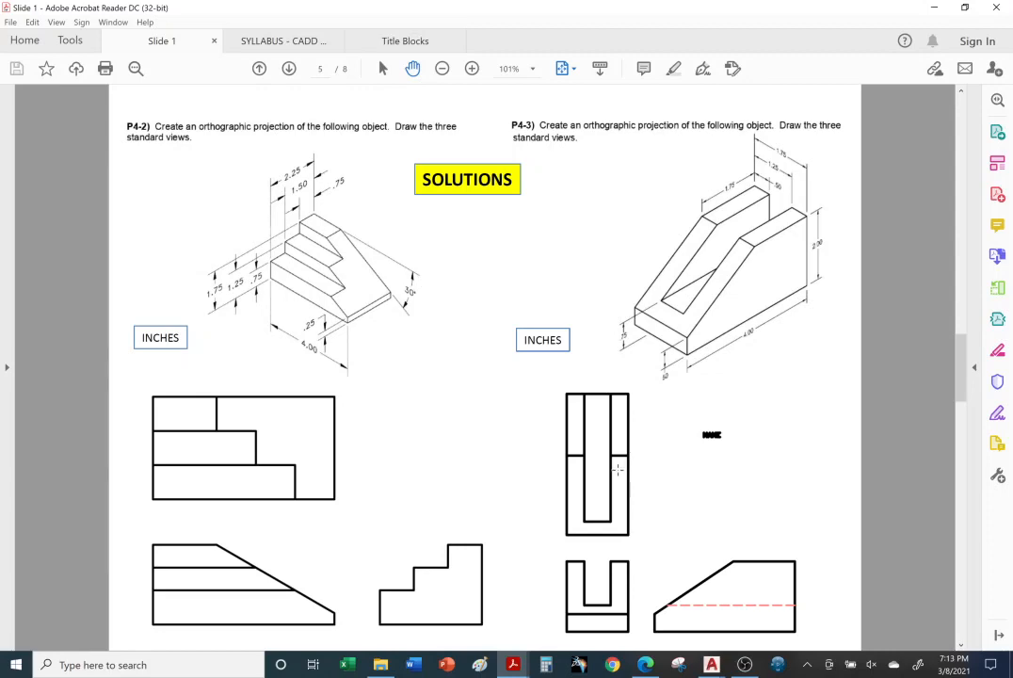
pyautogui.scroll(-1, 618, 468)
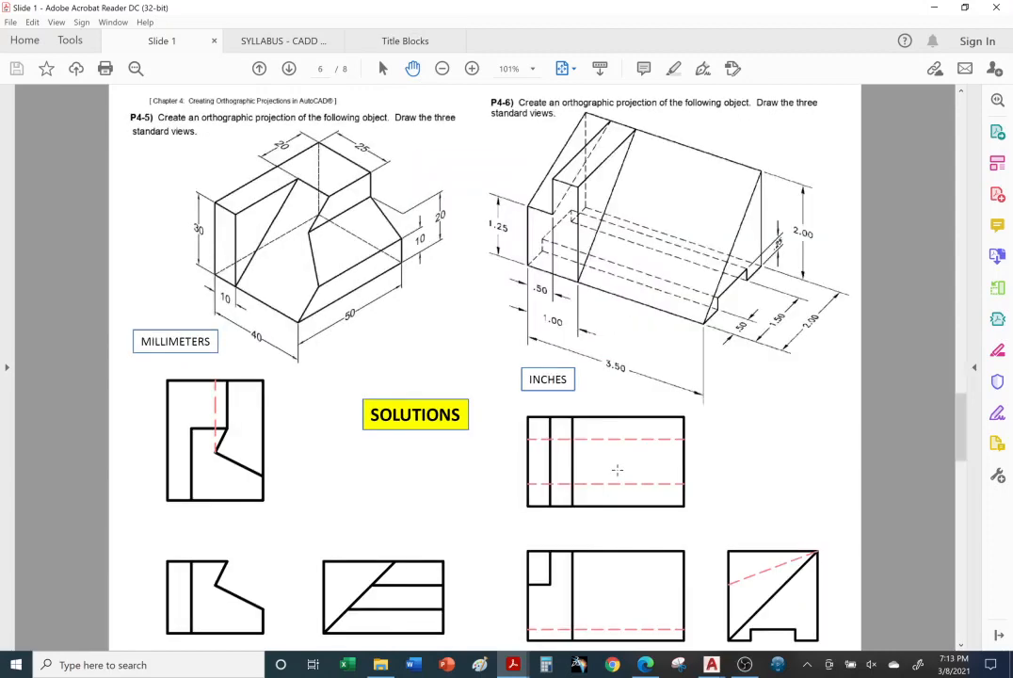
pyautogui.scroll(-1, 622, 468)
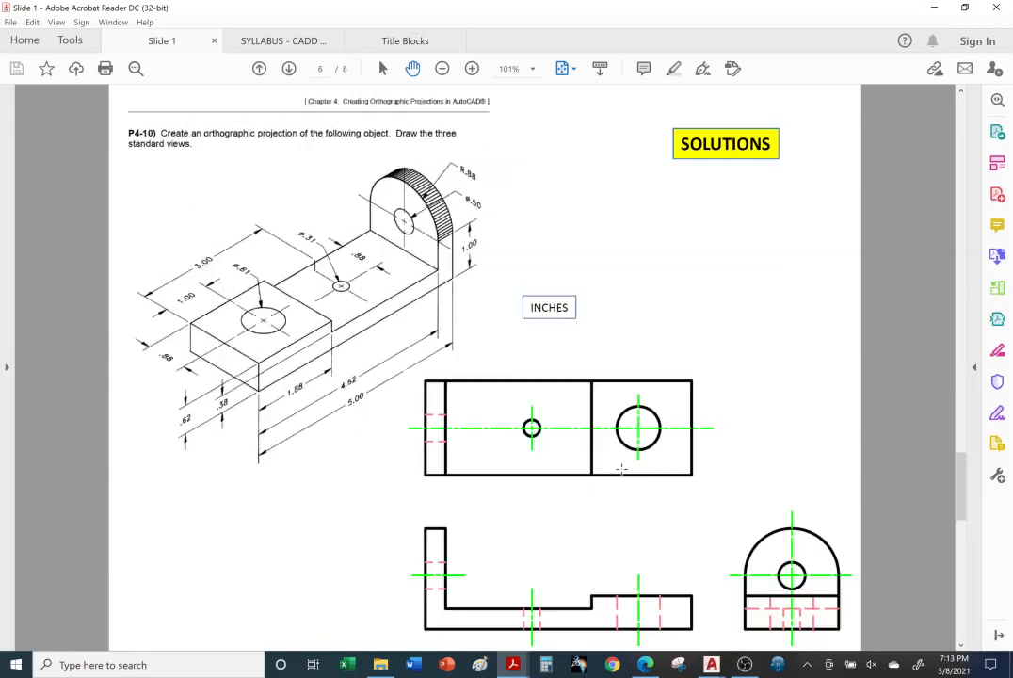
pyautogui.scroll(-1, 622, 469)
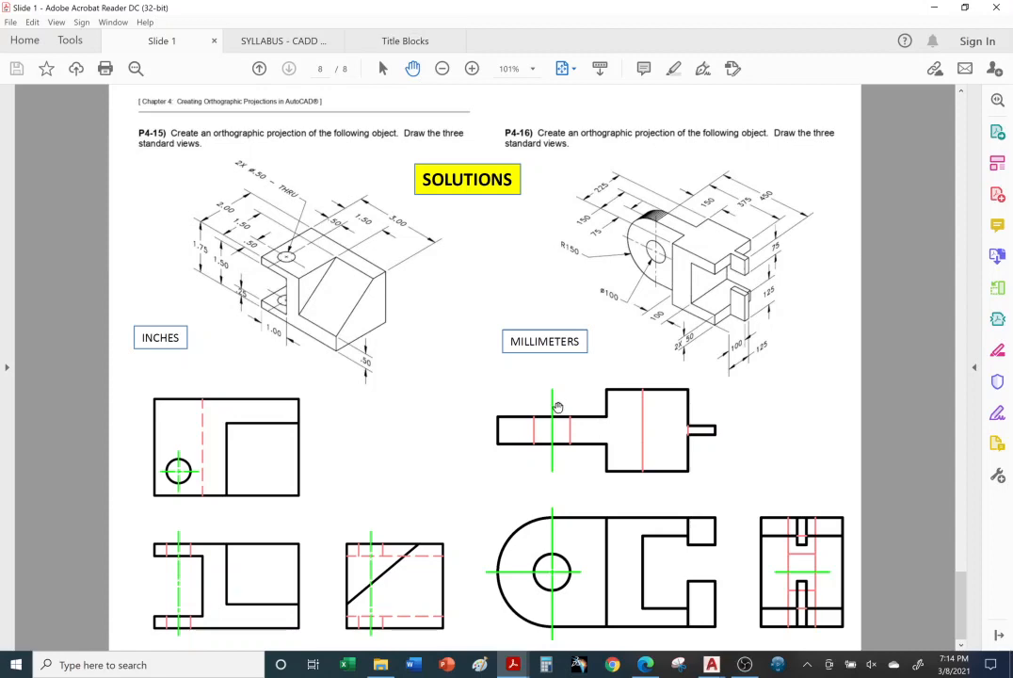
pyautogui.scroll(1, 558, 405)
pyautogui.scroll(3, 559, 401)
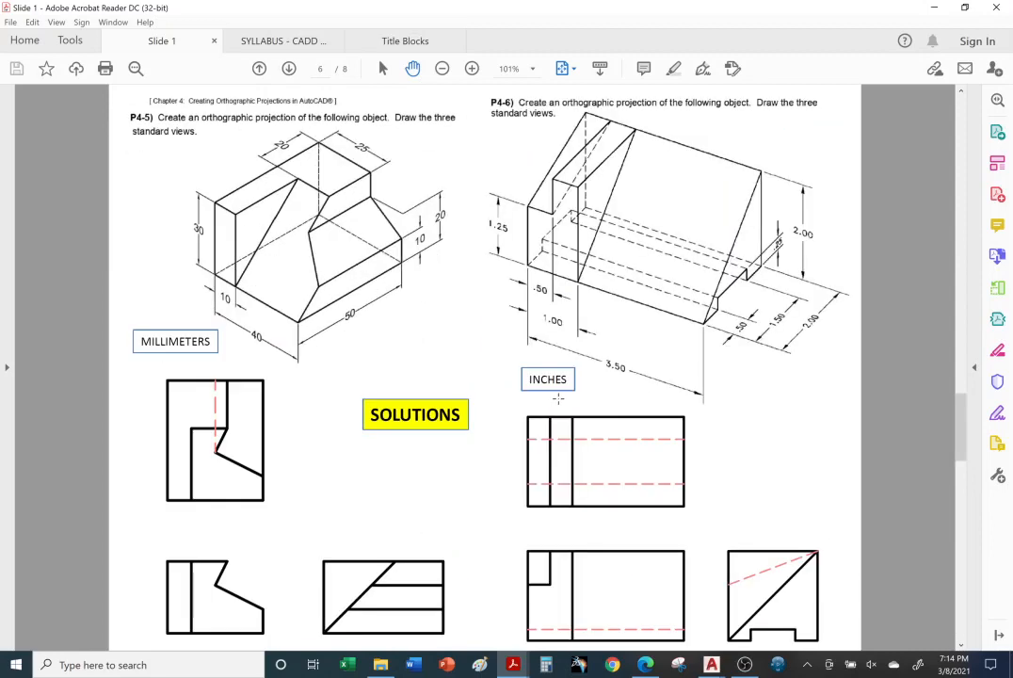
pyautogui.scroll(3, 558, 398)
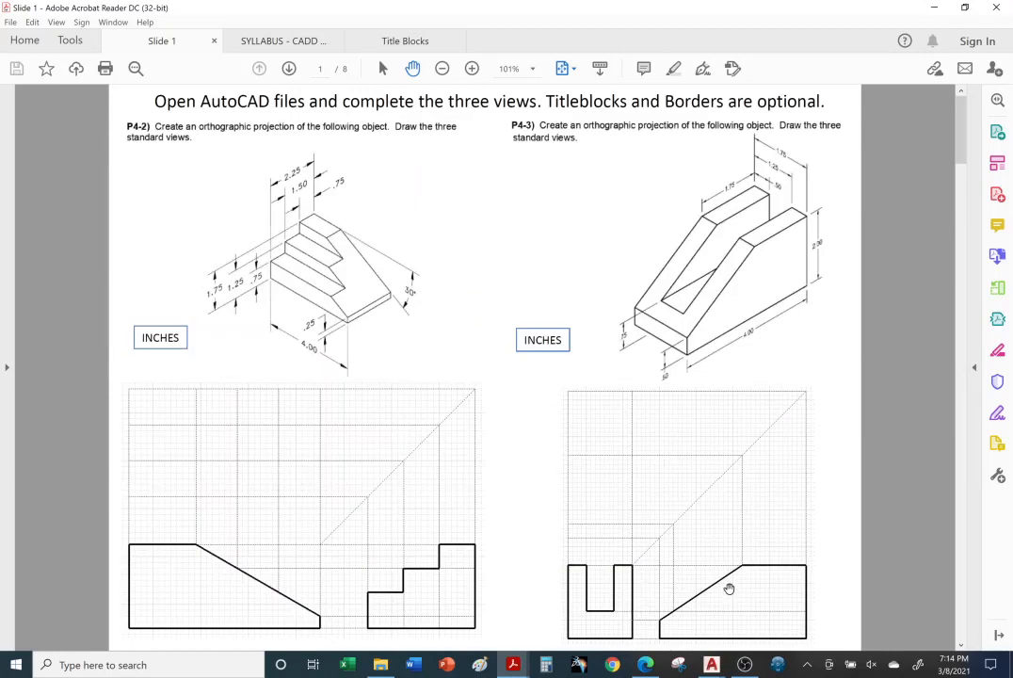
pyautogui.click(739, 671)
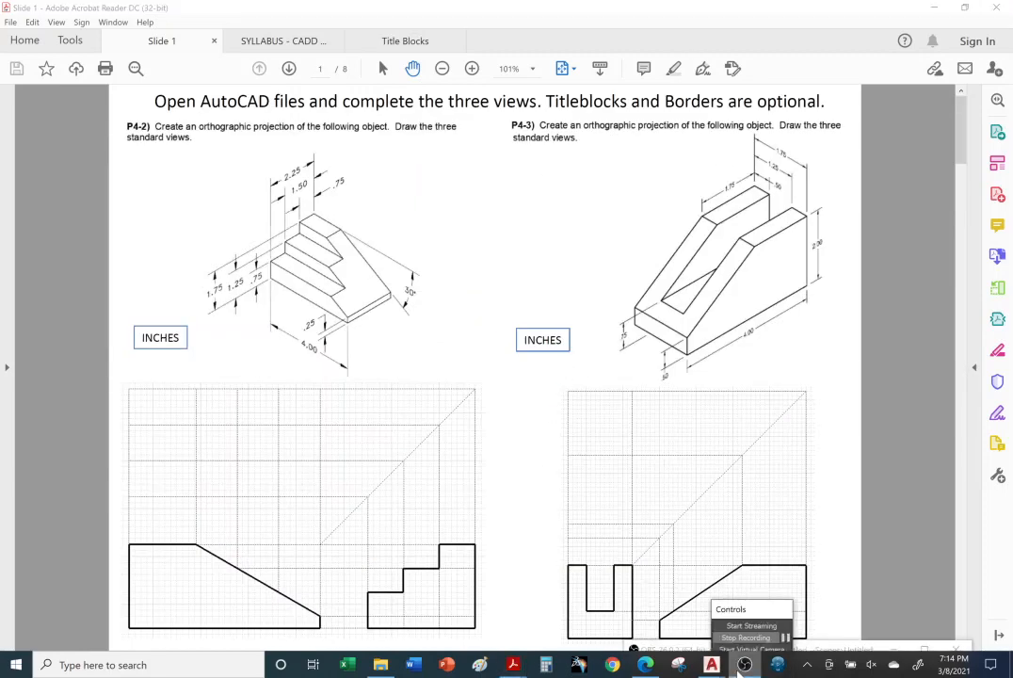